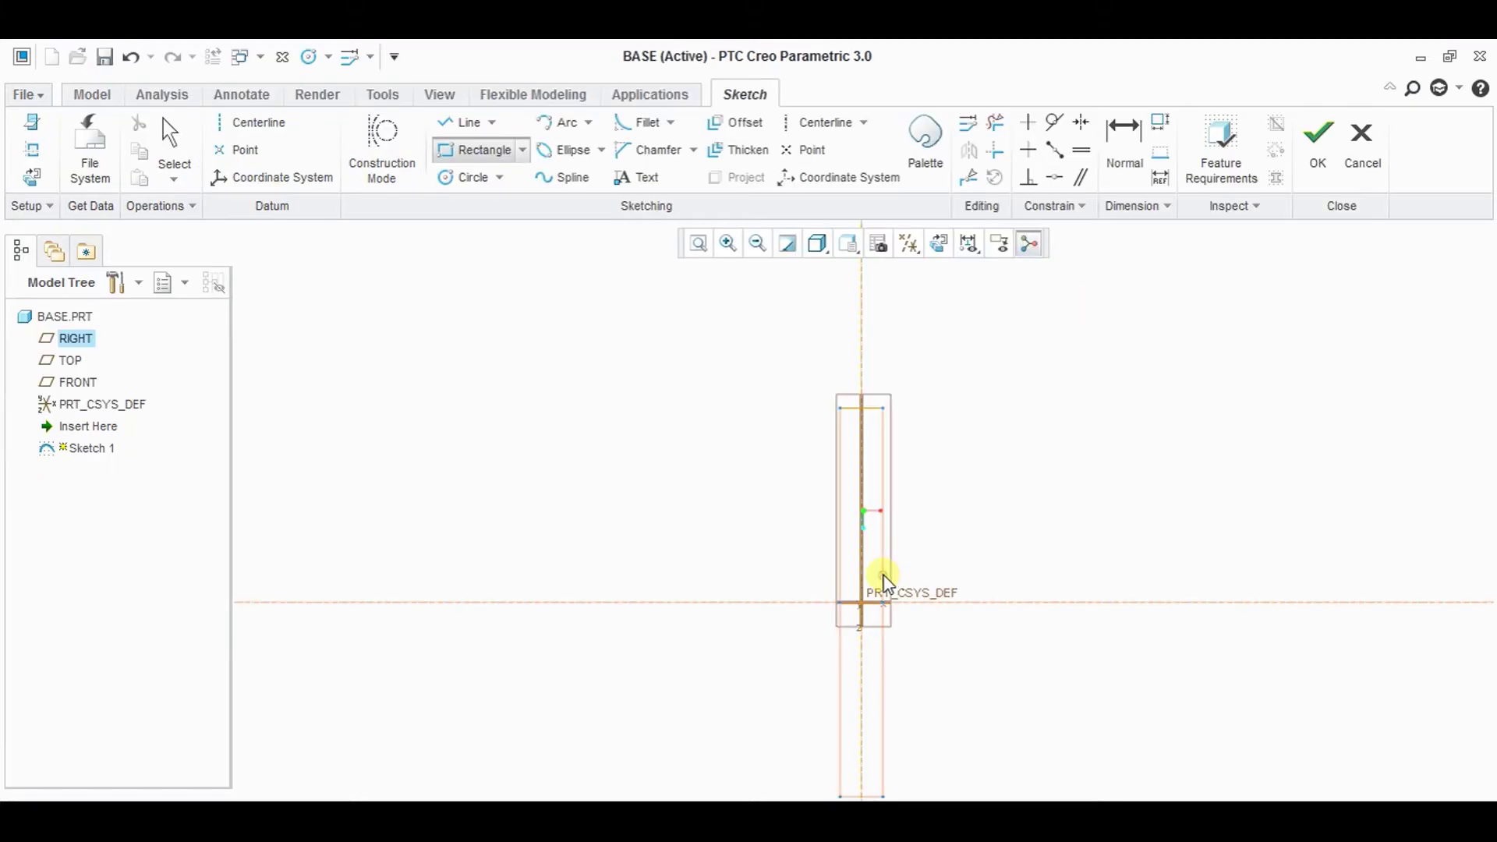
- Close the finished slider sketch model and return to the empty Creo Home screen
{"action": "left_click", "coordinate": [883, 599]}
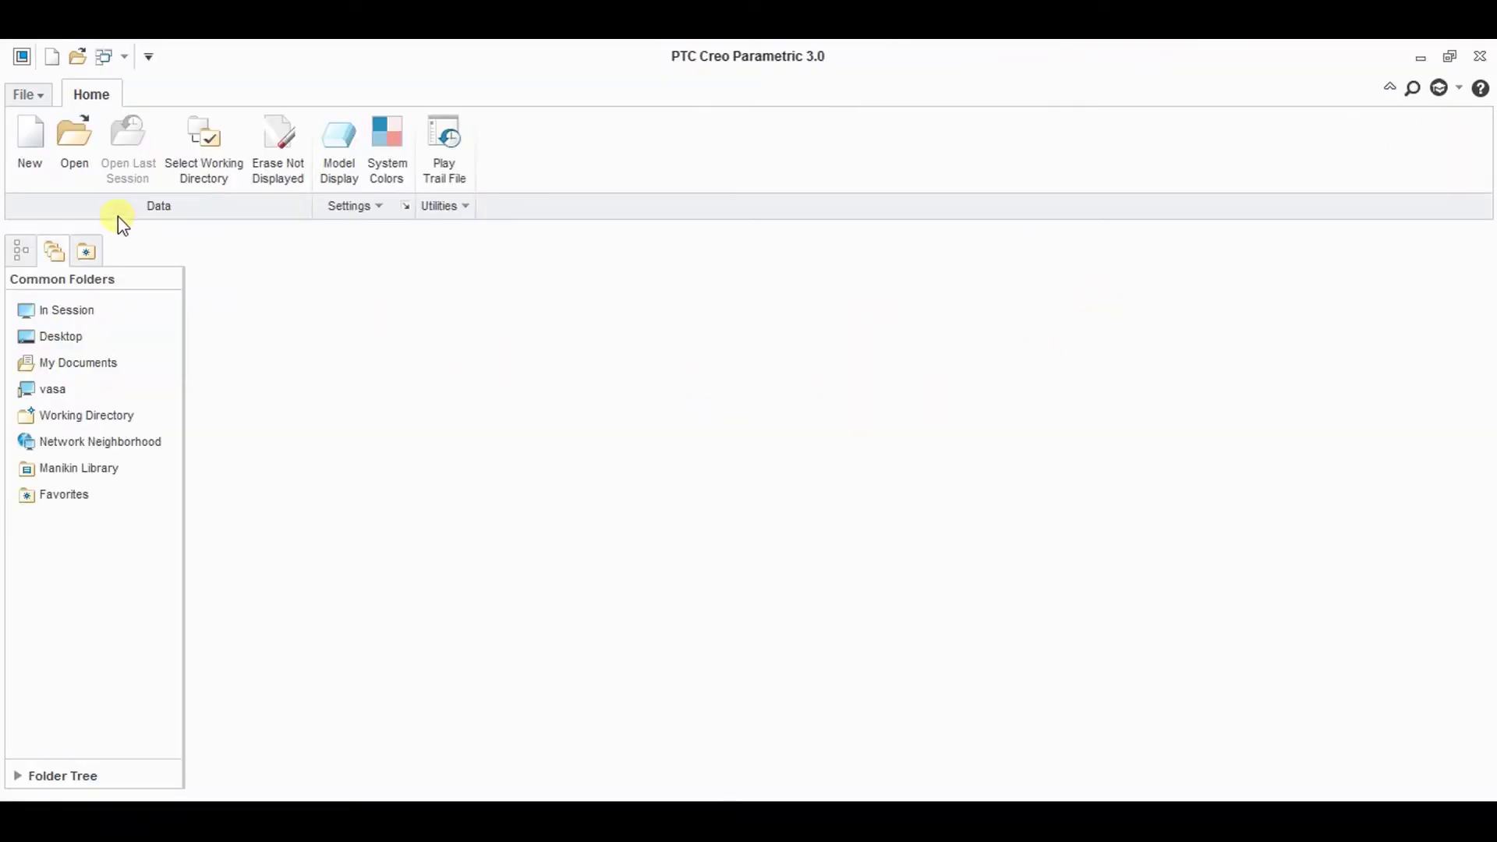
- Create solid part 'base' from the mmns_part_solid template and start a sketch
{"action": "left_click", "coordinate": [42, 157]}
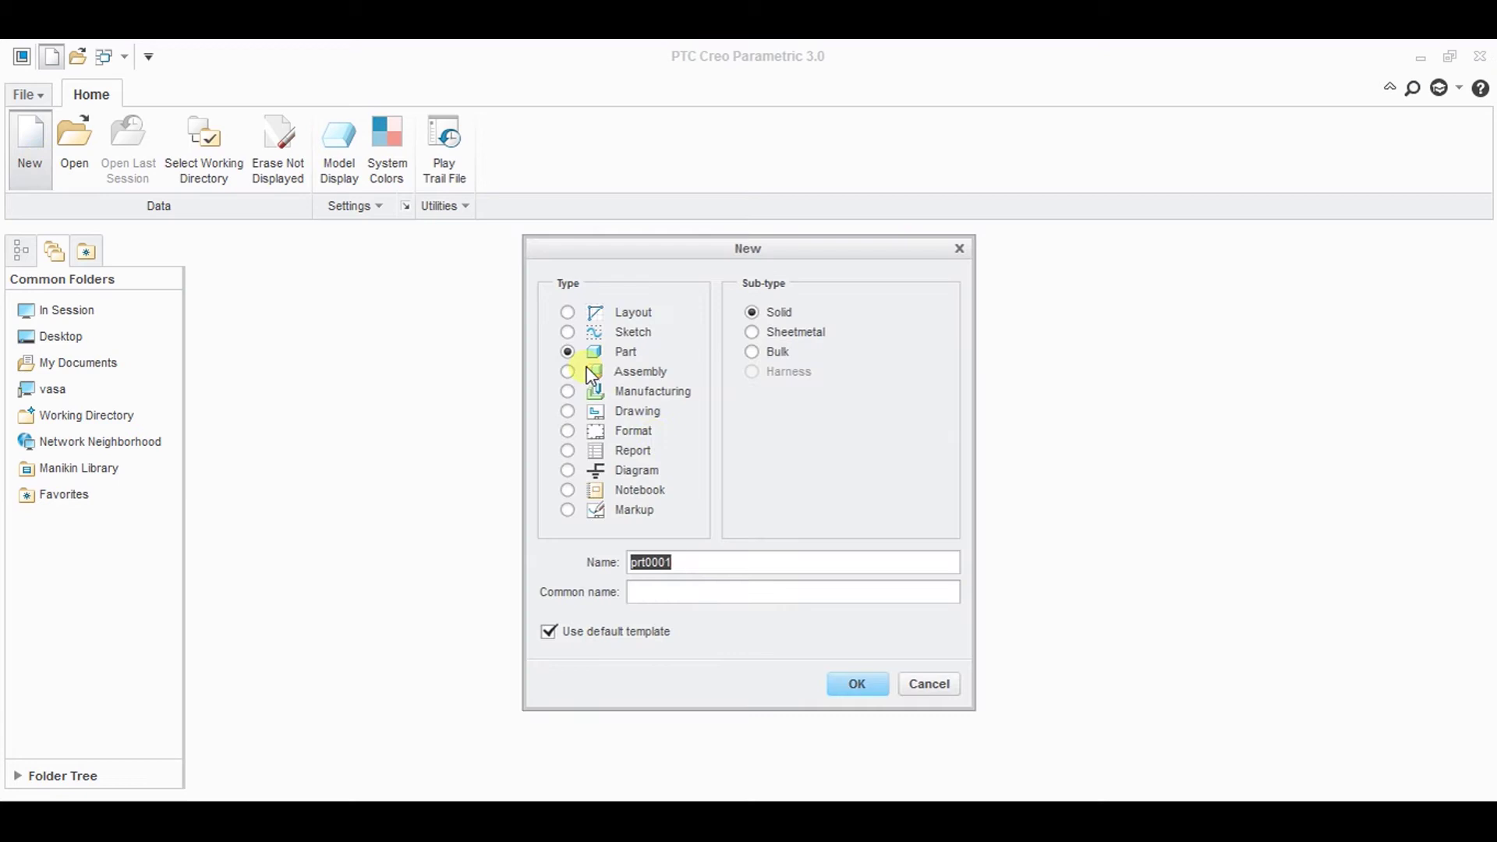
{"action": "type", "text": "b"}
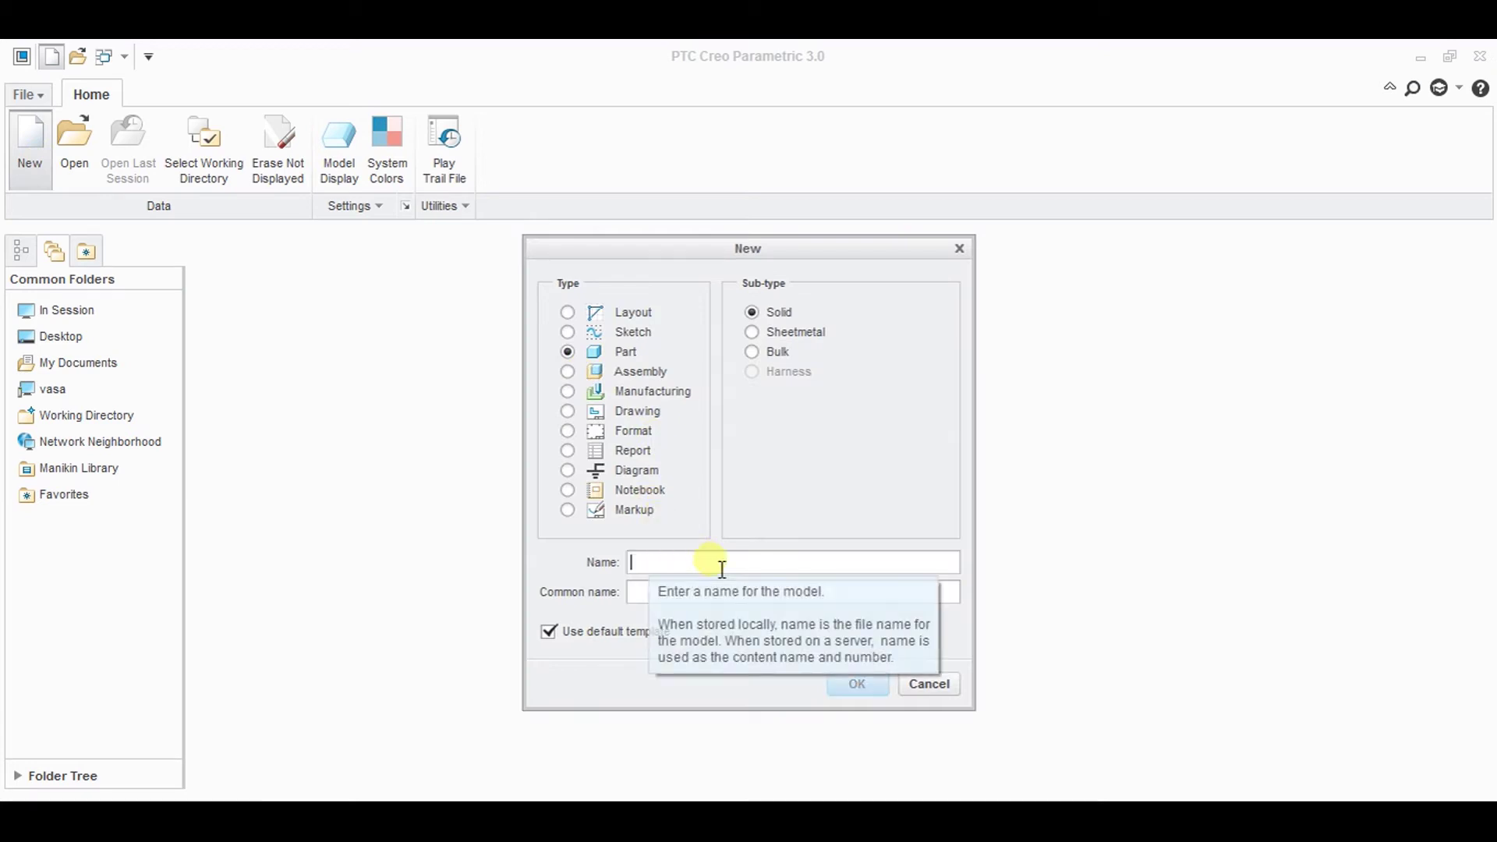
{"action": "type", "text": "ase"}
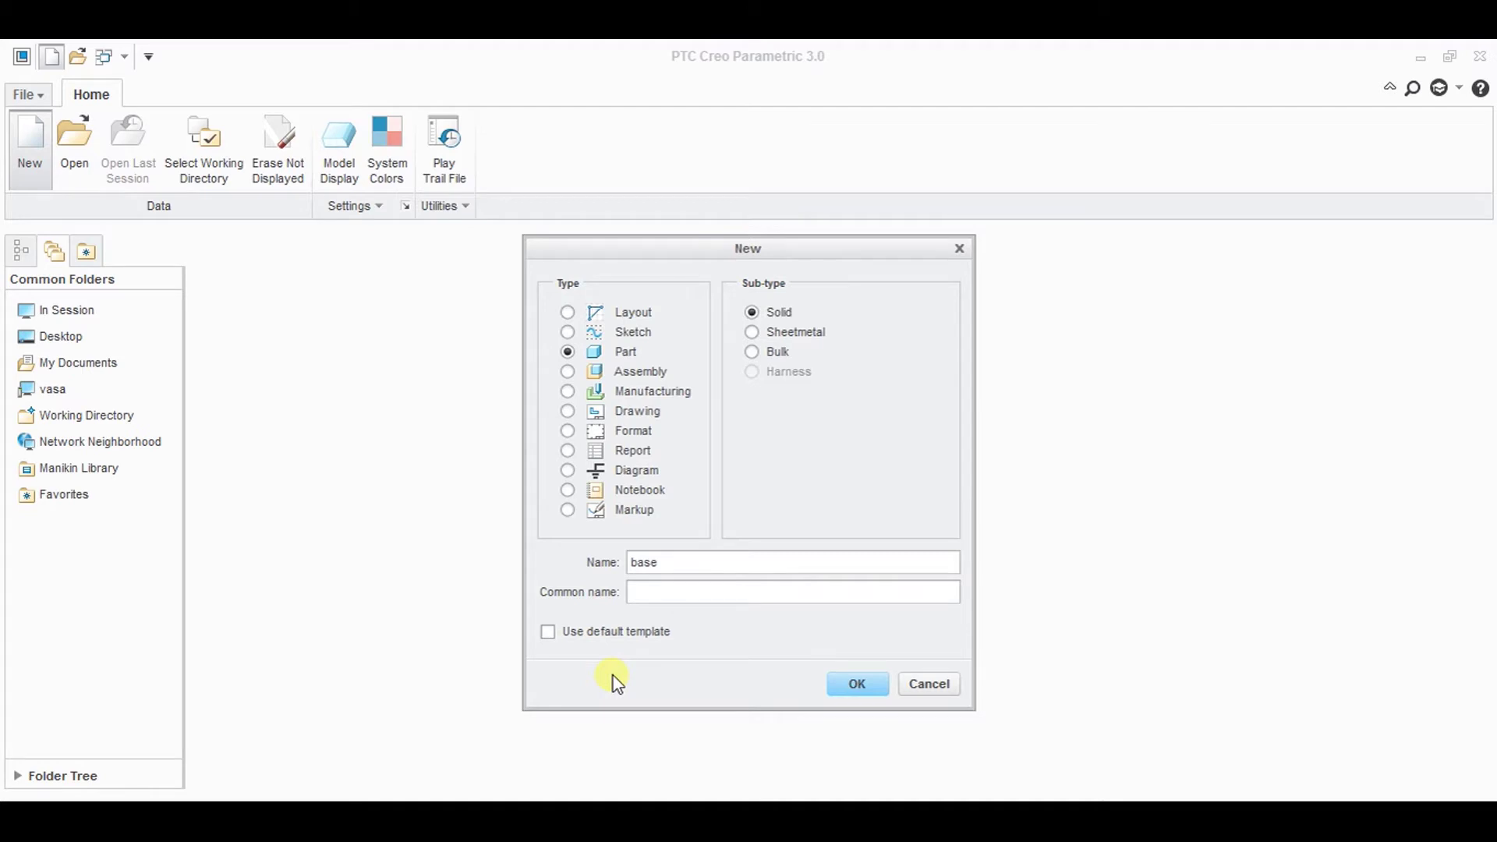
{"action": "left_click", "coordinate": [860, 679]}
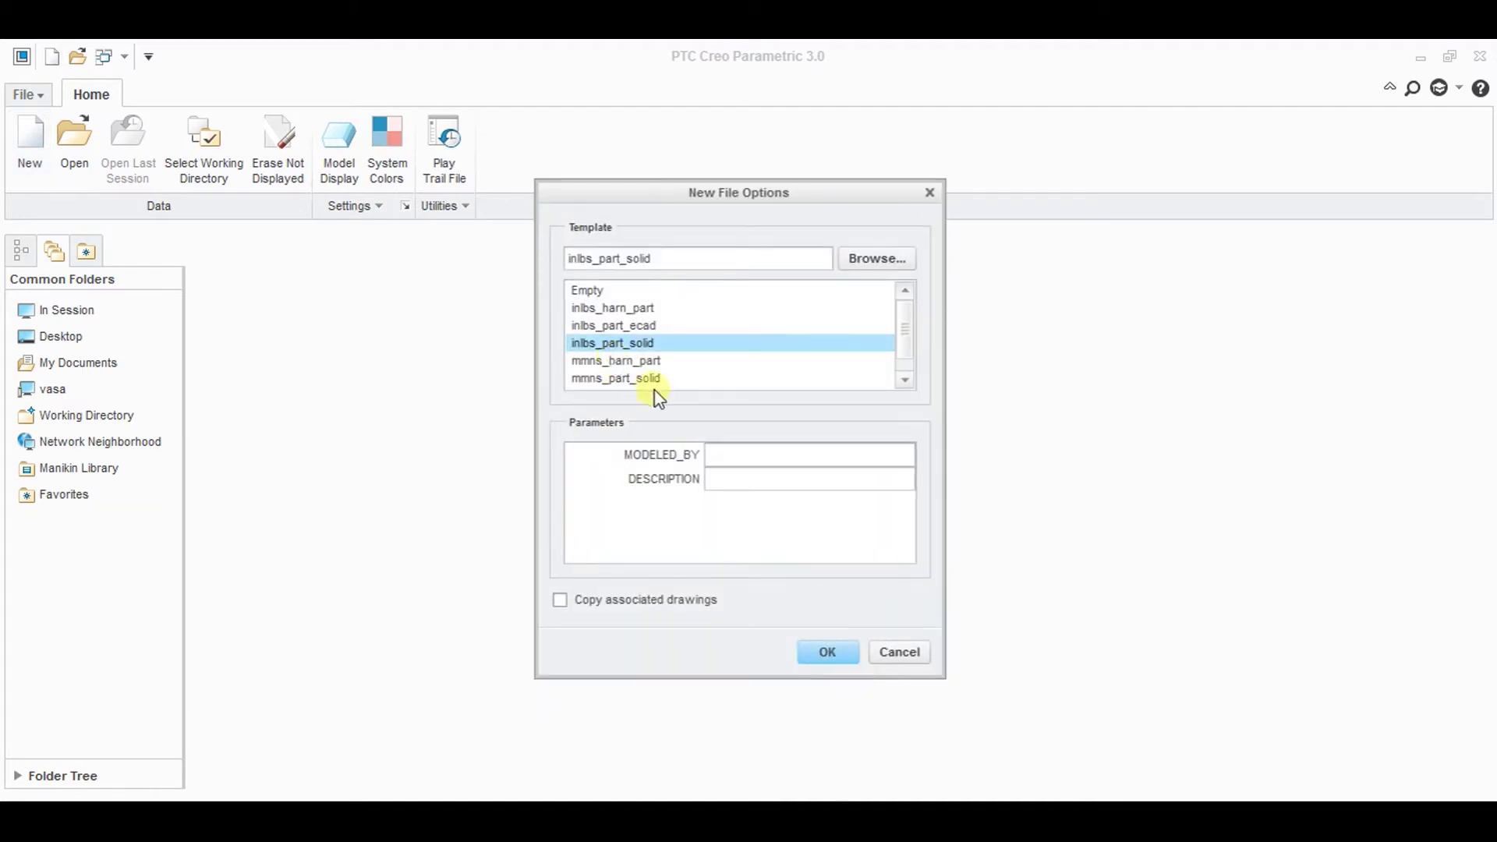
{"action": "left_click", "coordinate": [637, 381]}
{"action": "left_click", "coordinate": [825, 653]}
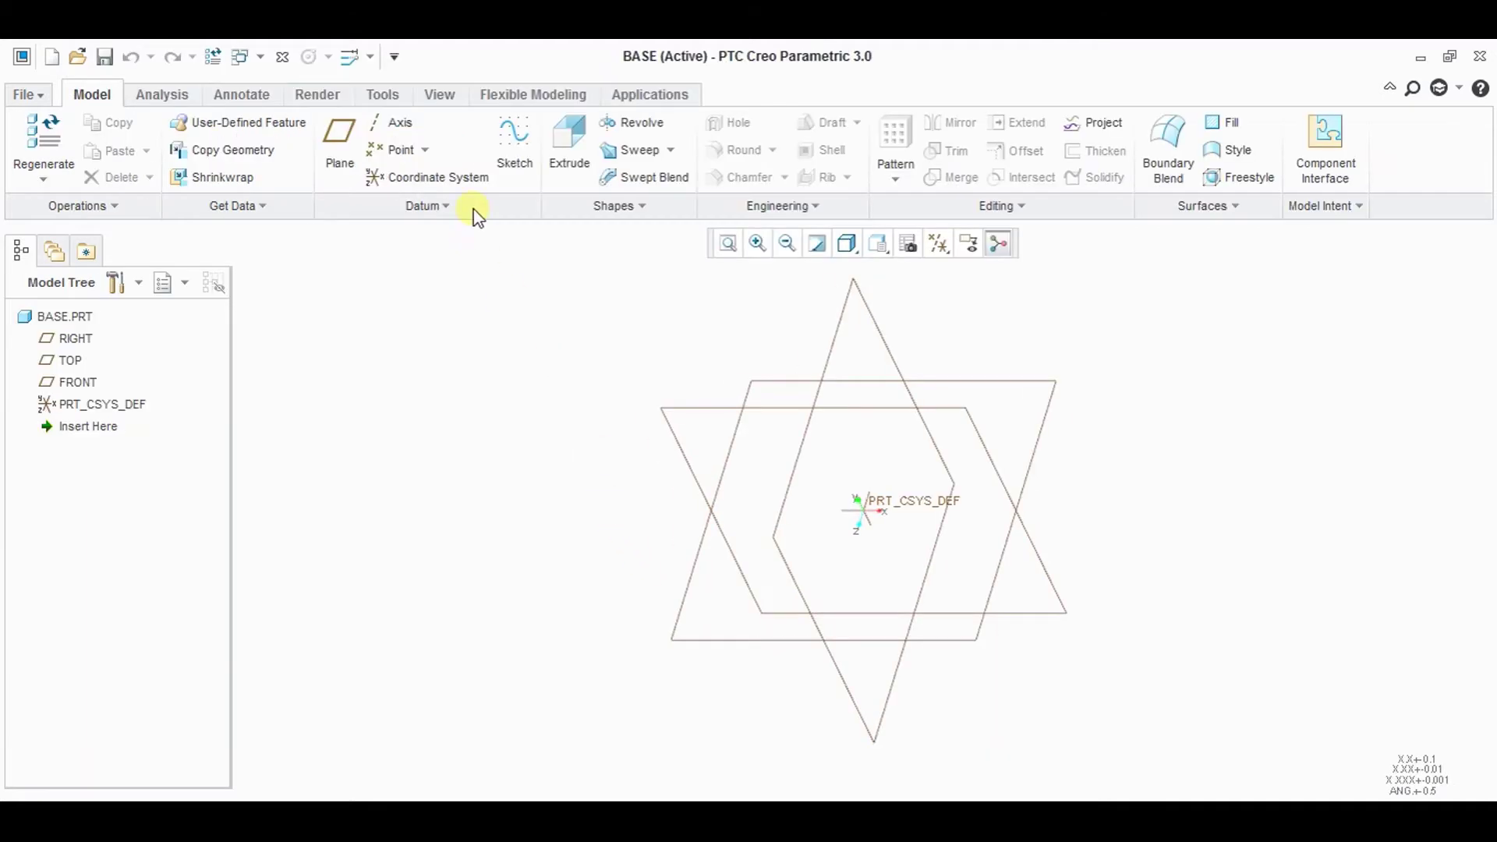
{"action": "left_click", "coordinate": [516, 146]}
- Place the sketch on the TOP plane and draw a horizontal centerline through the origin
{"action": "left_click", "coordinate": [972, 380]}
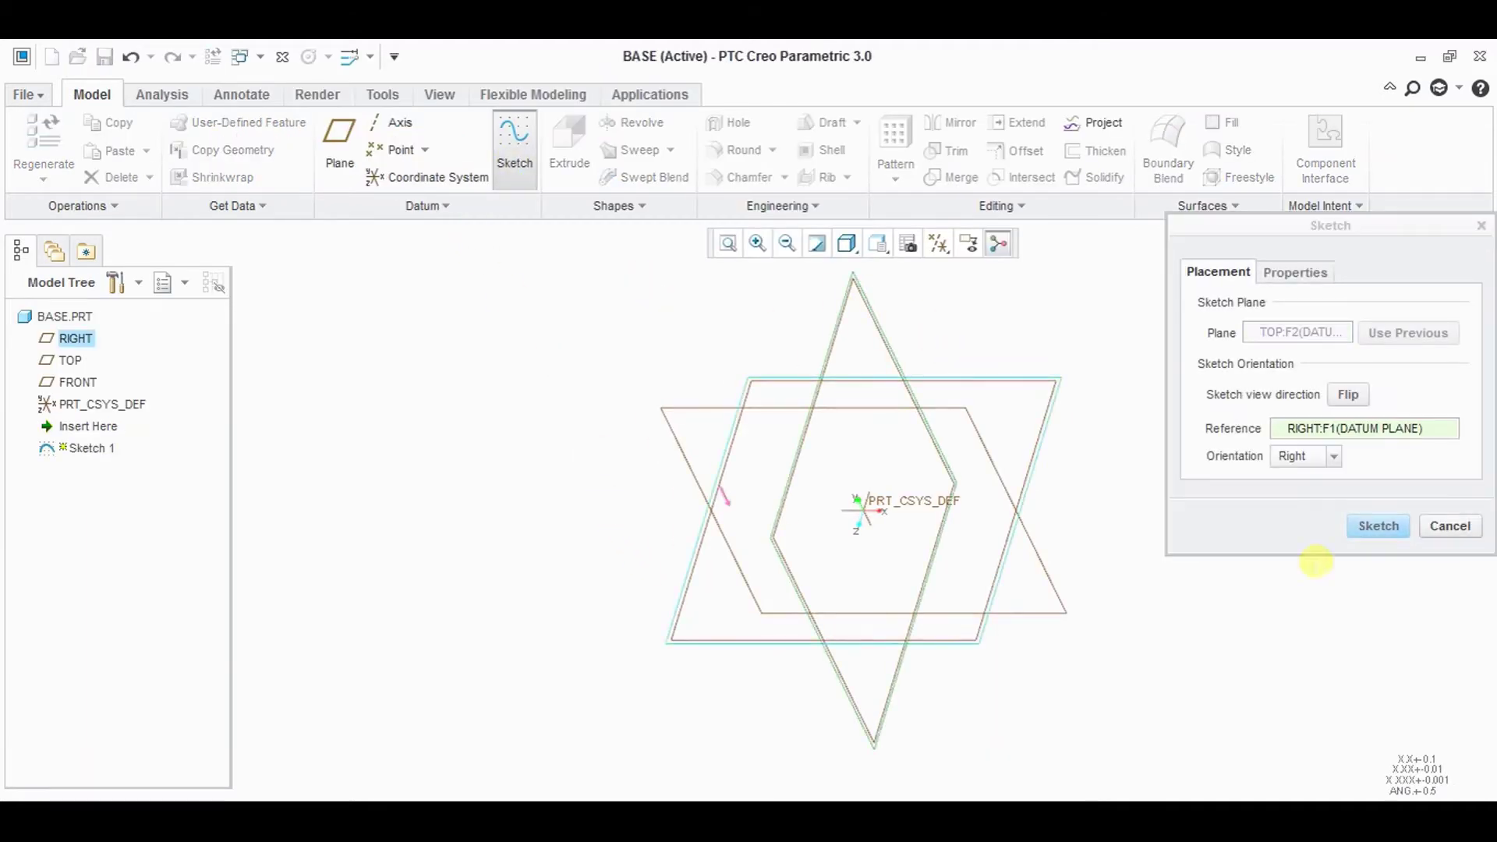
{"action": "left_click", "coordinate": [1356, 527]}
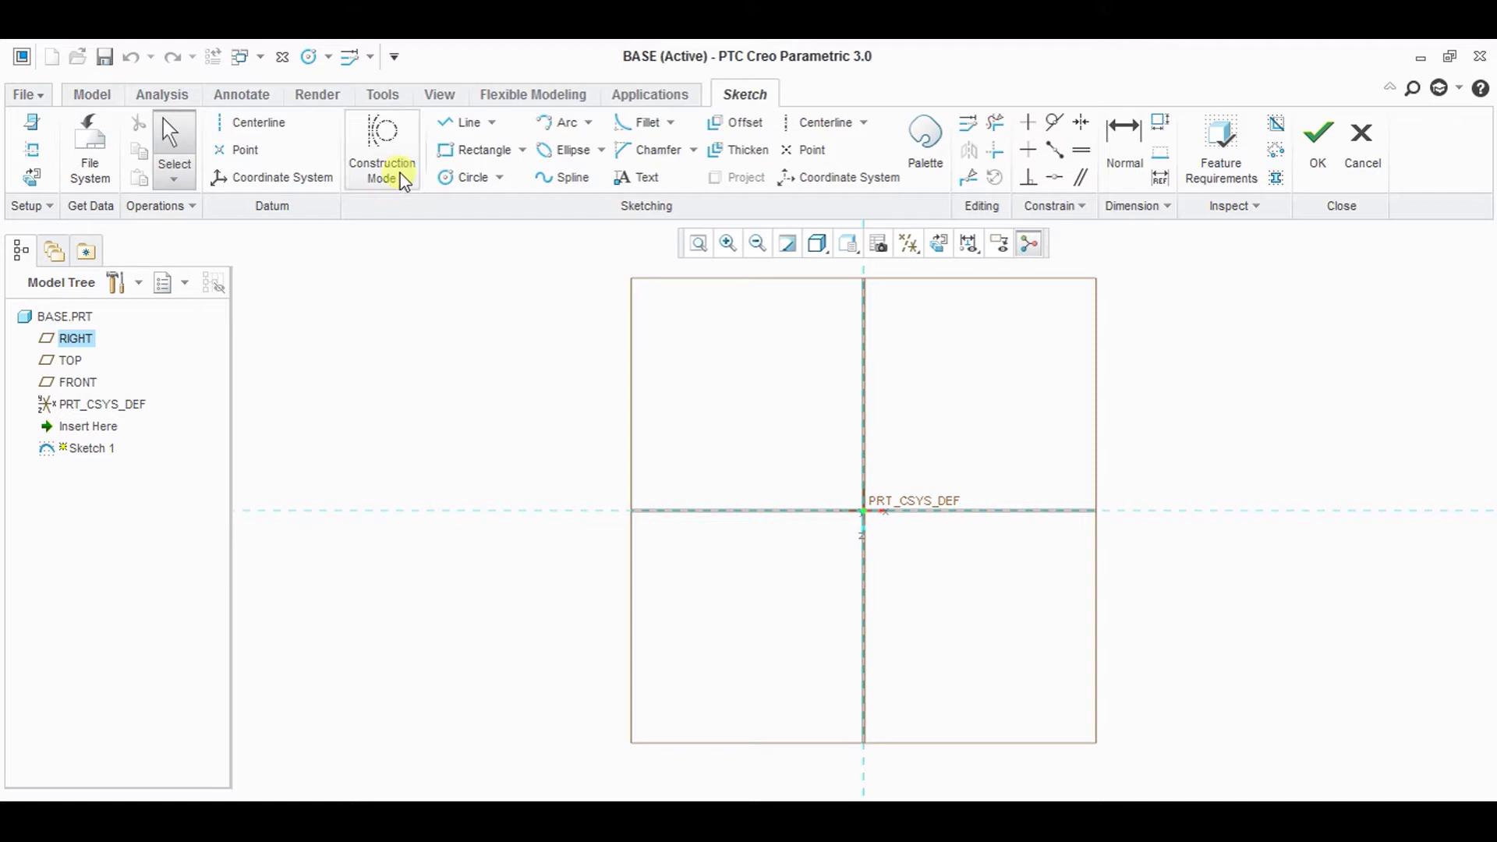
{"action": "left_click", "coordinate": [258, 123]}
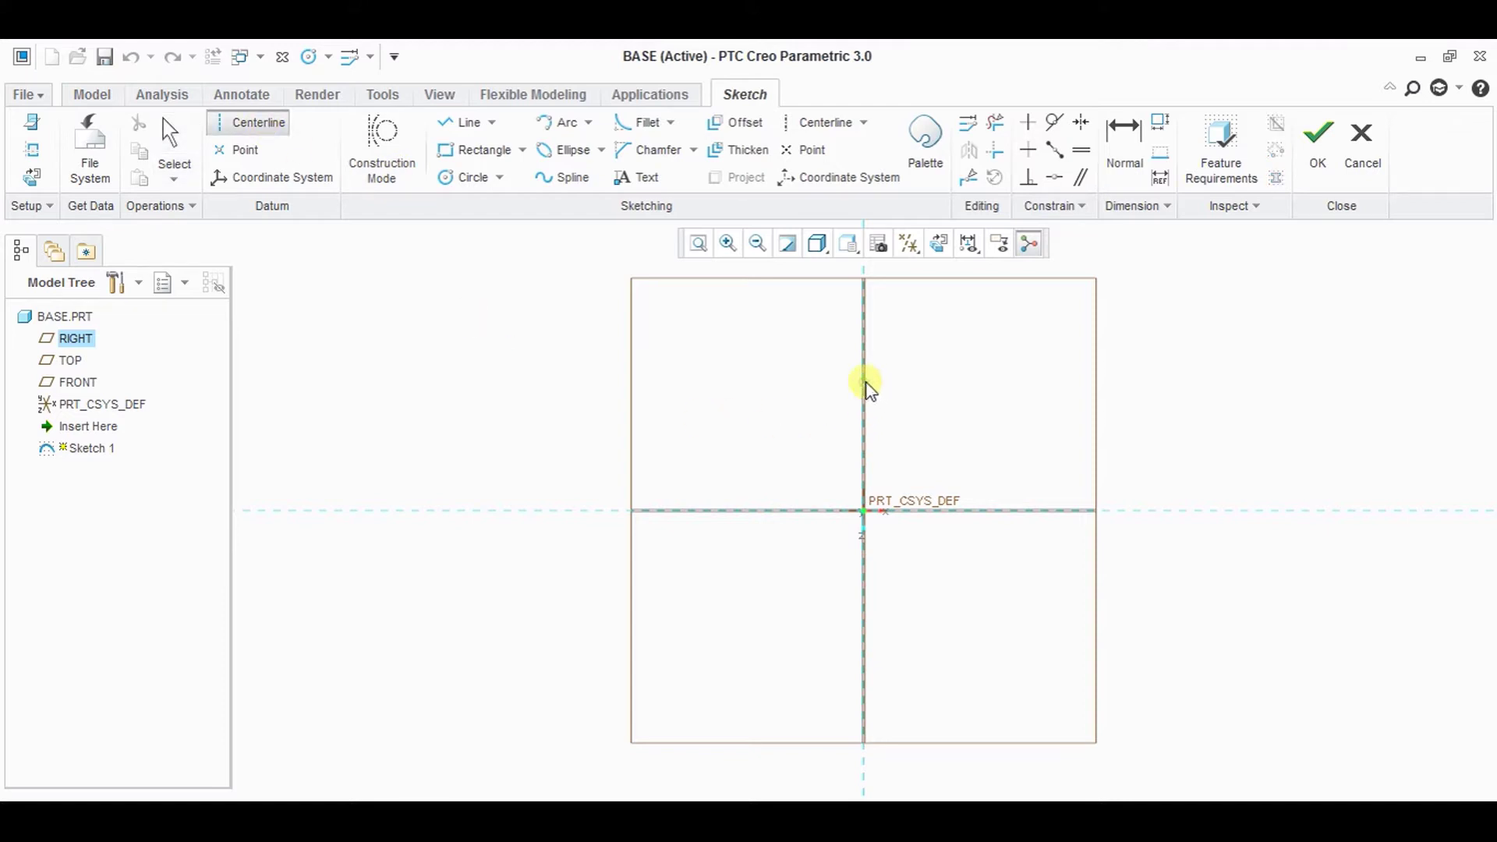
{"action": "left_click", "coordinate": [865, 514]}
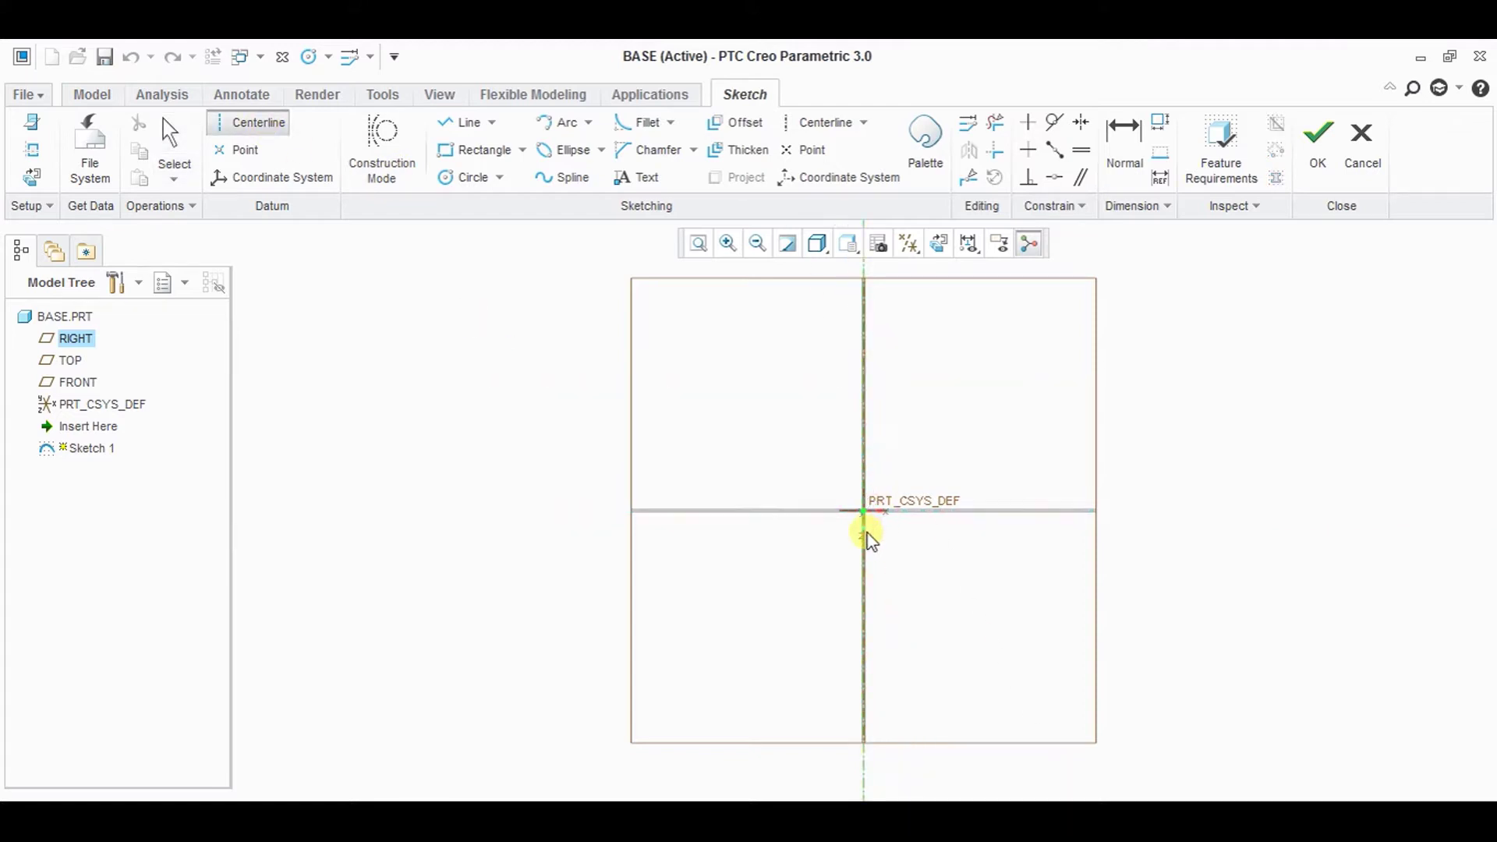
{"action": "left_click", "coordinate": [1015, 516]}
{"action": "middle_click", "coordinate": [990, 408]}
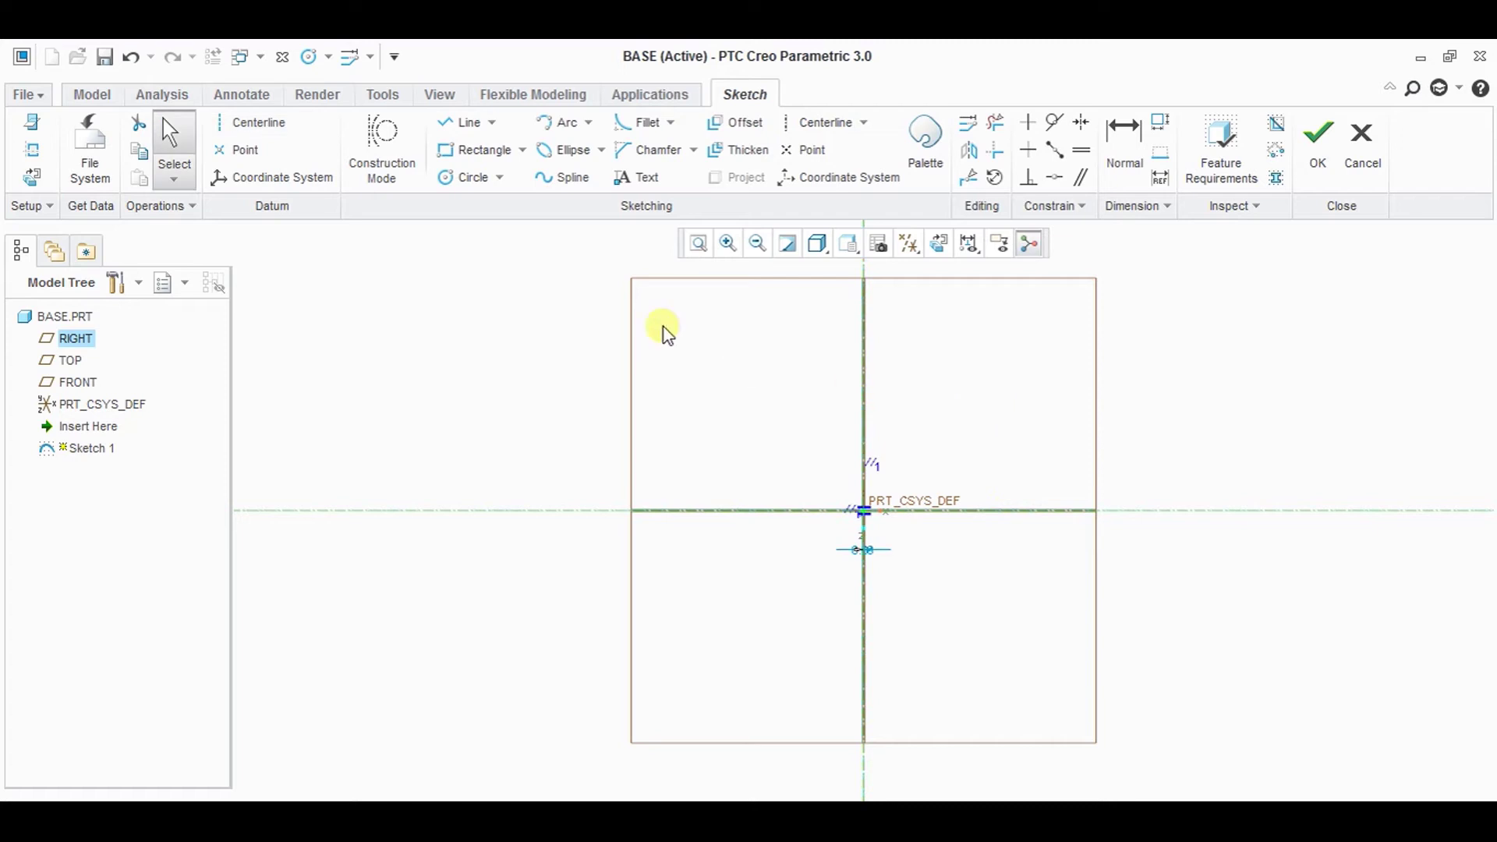
- Draw a rectangle on the centerline, dimension it 110 by 500, and select everything
{"action": "left_click", "coordinate": [472, 153]}
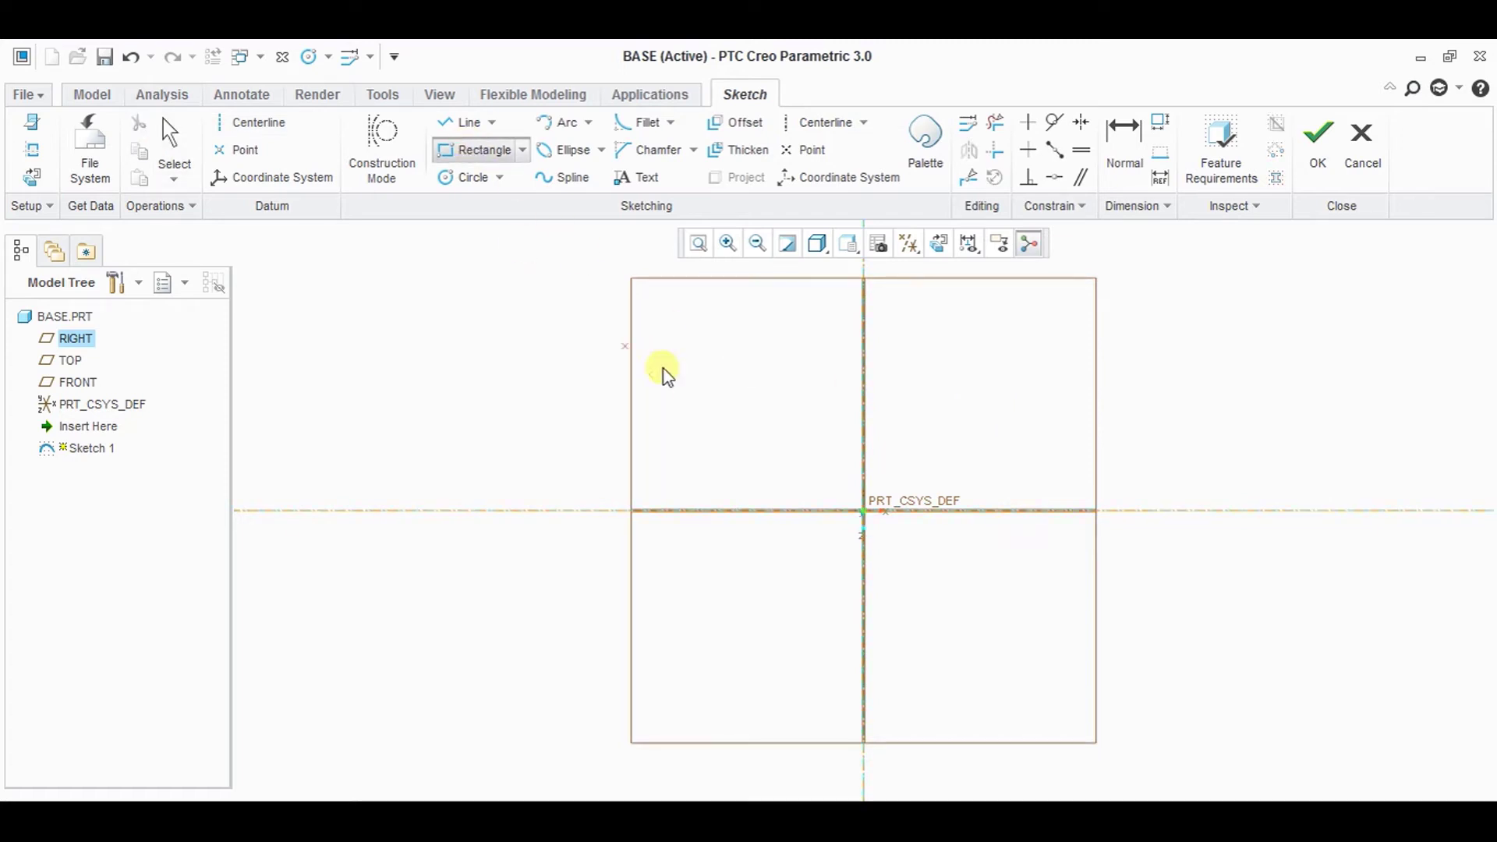
{"action": "left_click", "coordinate": [832, 353]}
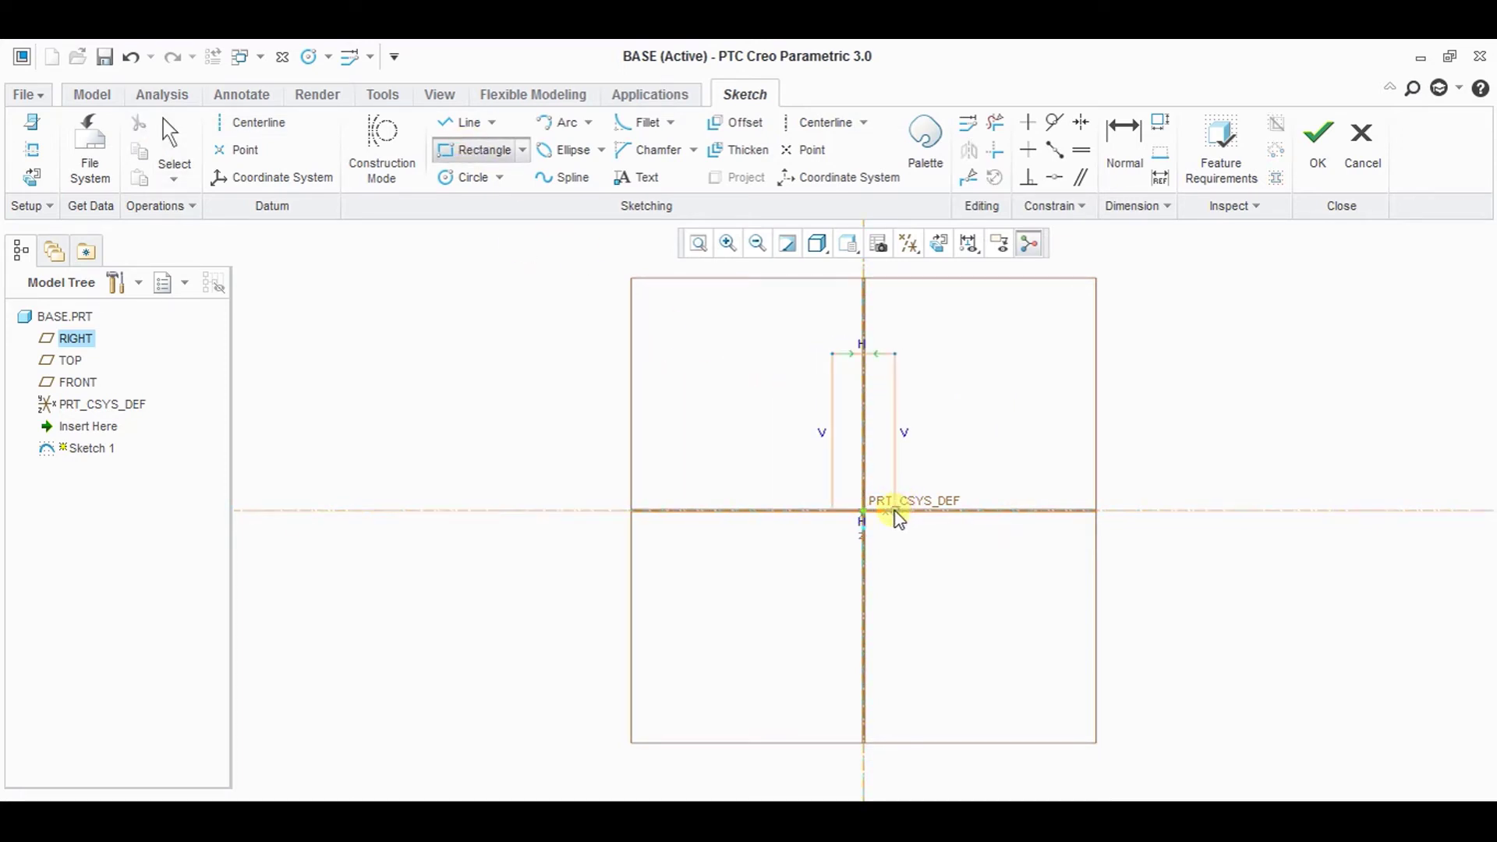
{"action": "left_click", "coordinate": [894, 511]}
{"action": "middle_click", "coordinate": [920, 620]}
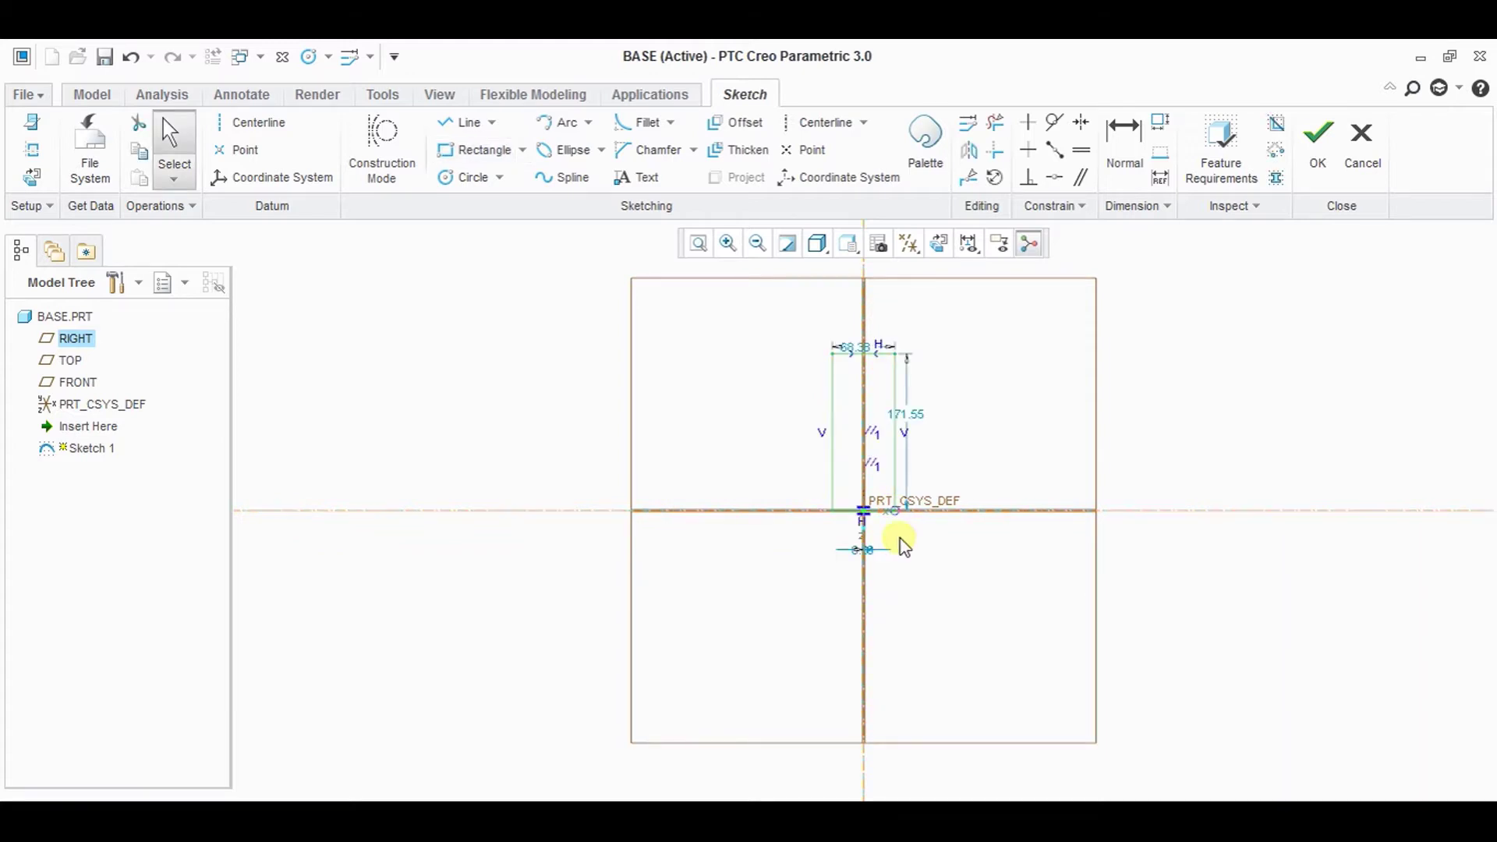
{"action": "double_click", "coordinate": [855, 352]}
{"action": "type", "text": "110"}
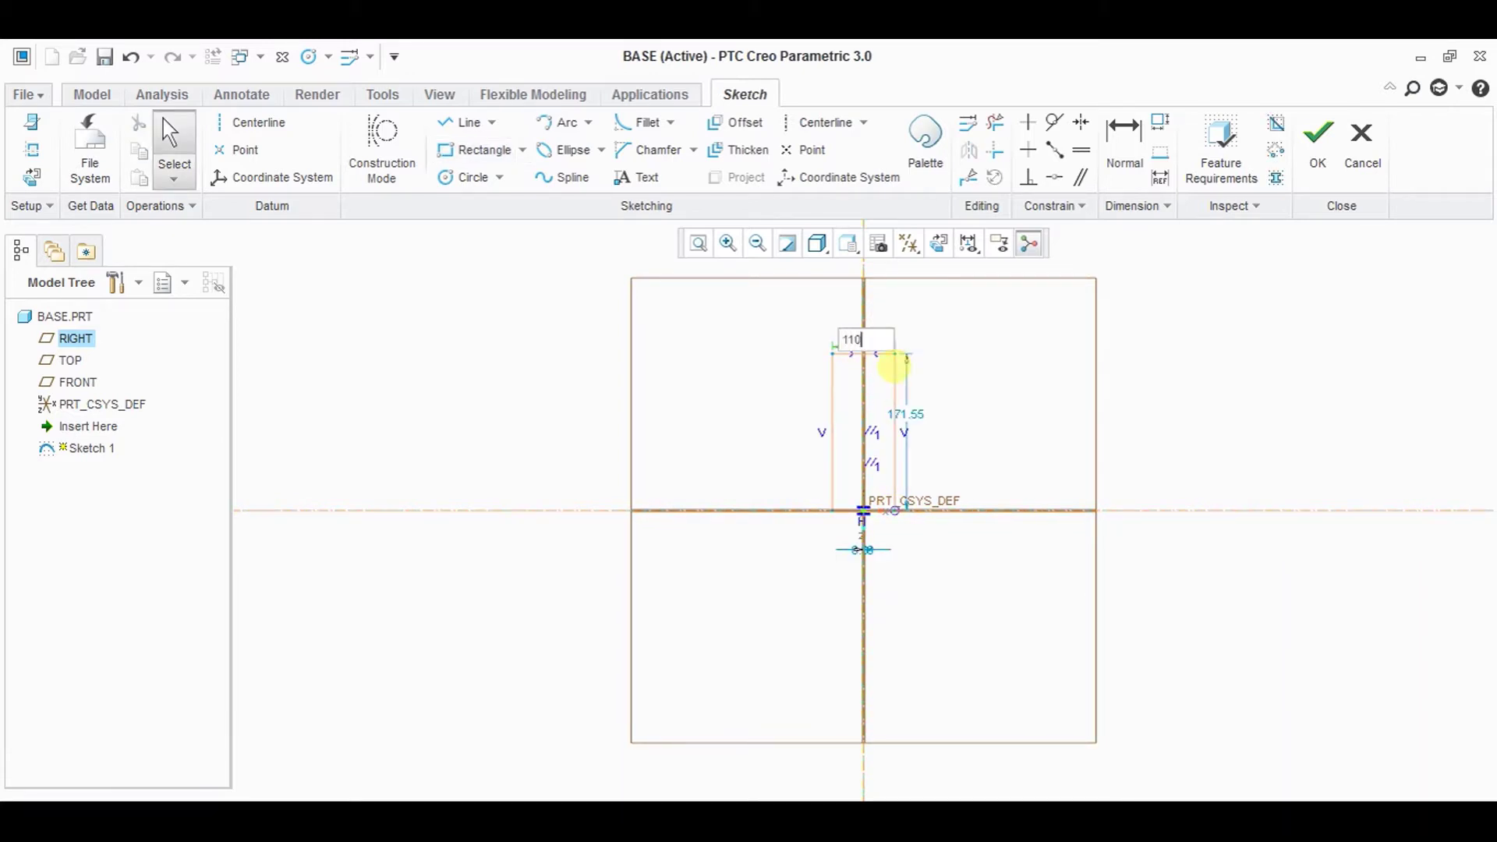
{"action": "key", "text": "Return"}
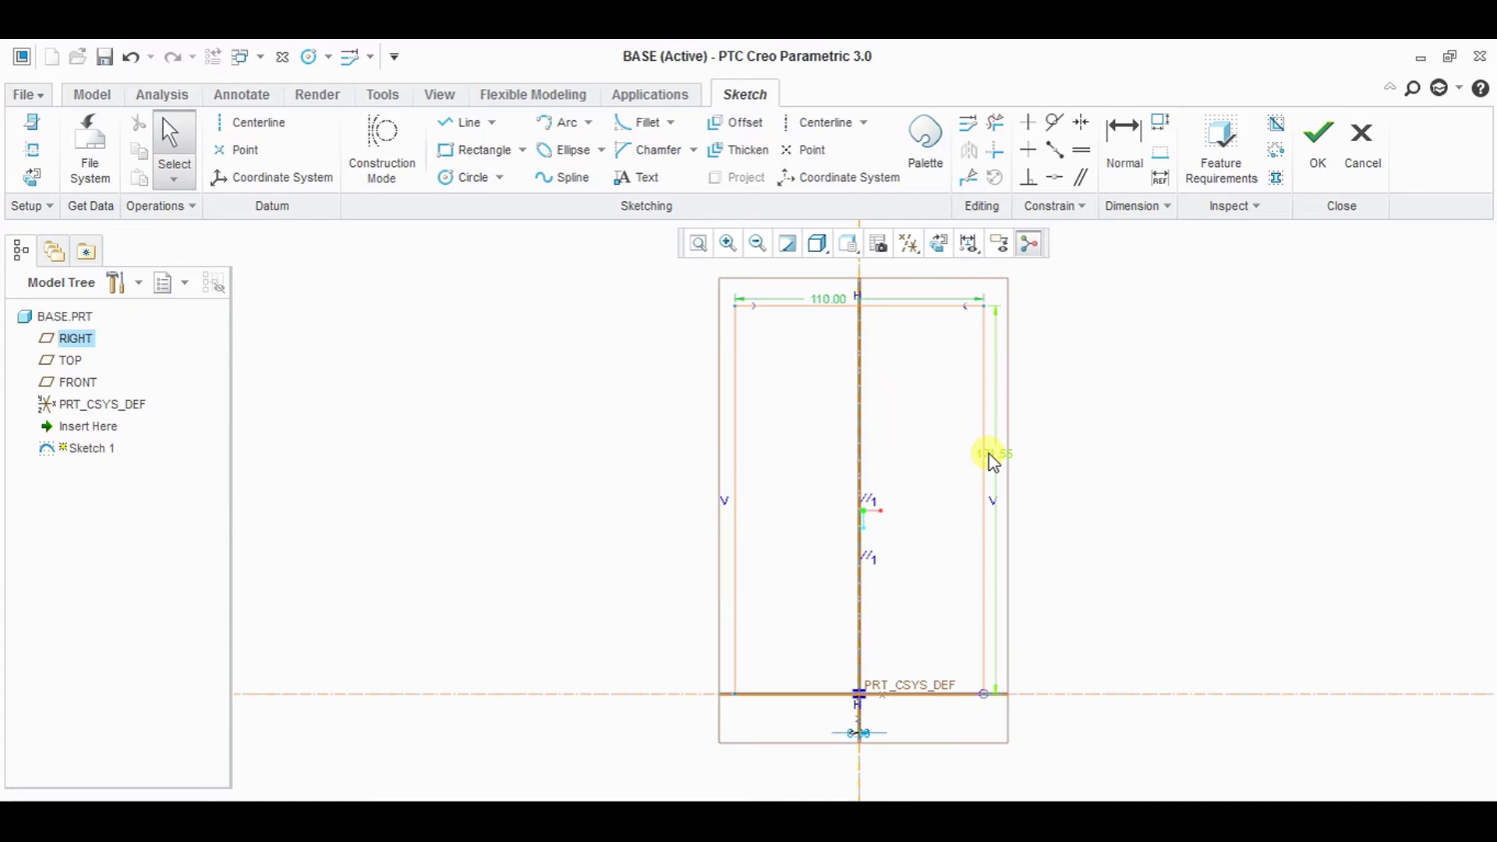
{"action": "double_click", "coordinate": [995, 458]}
{"action": "type", "text": "500"}
{"action": "key", "text": "Return"}
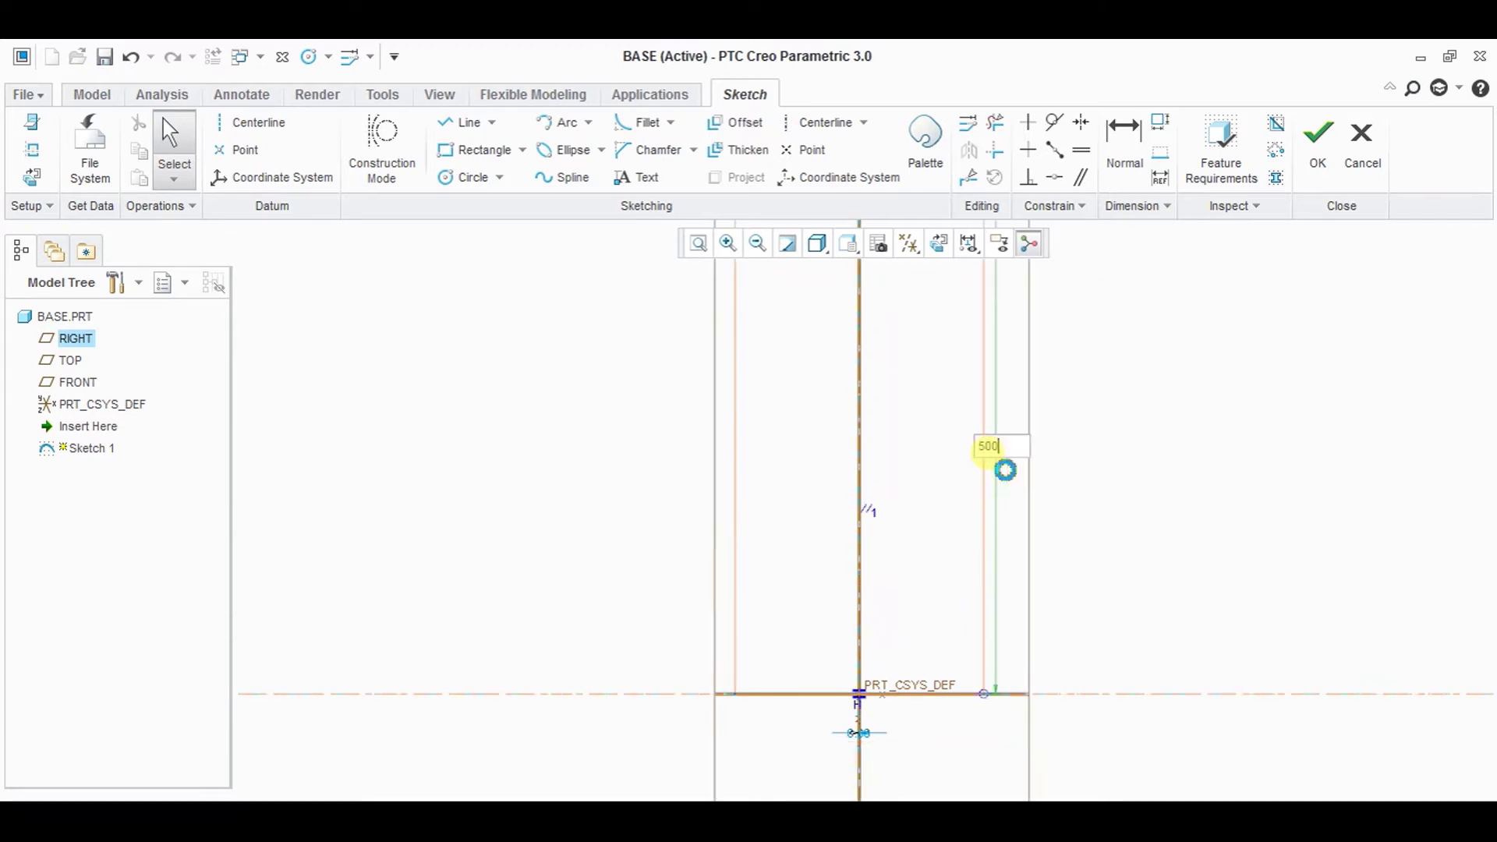
{"action": "left_click_drag", "start_coordinate": [721, 278], "coordinate": [1020, 732]}
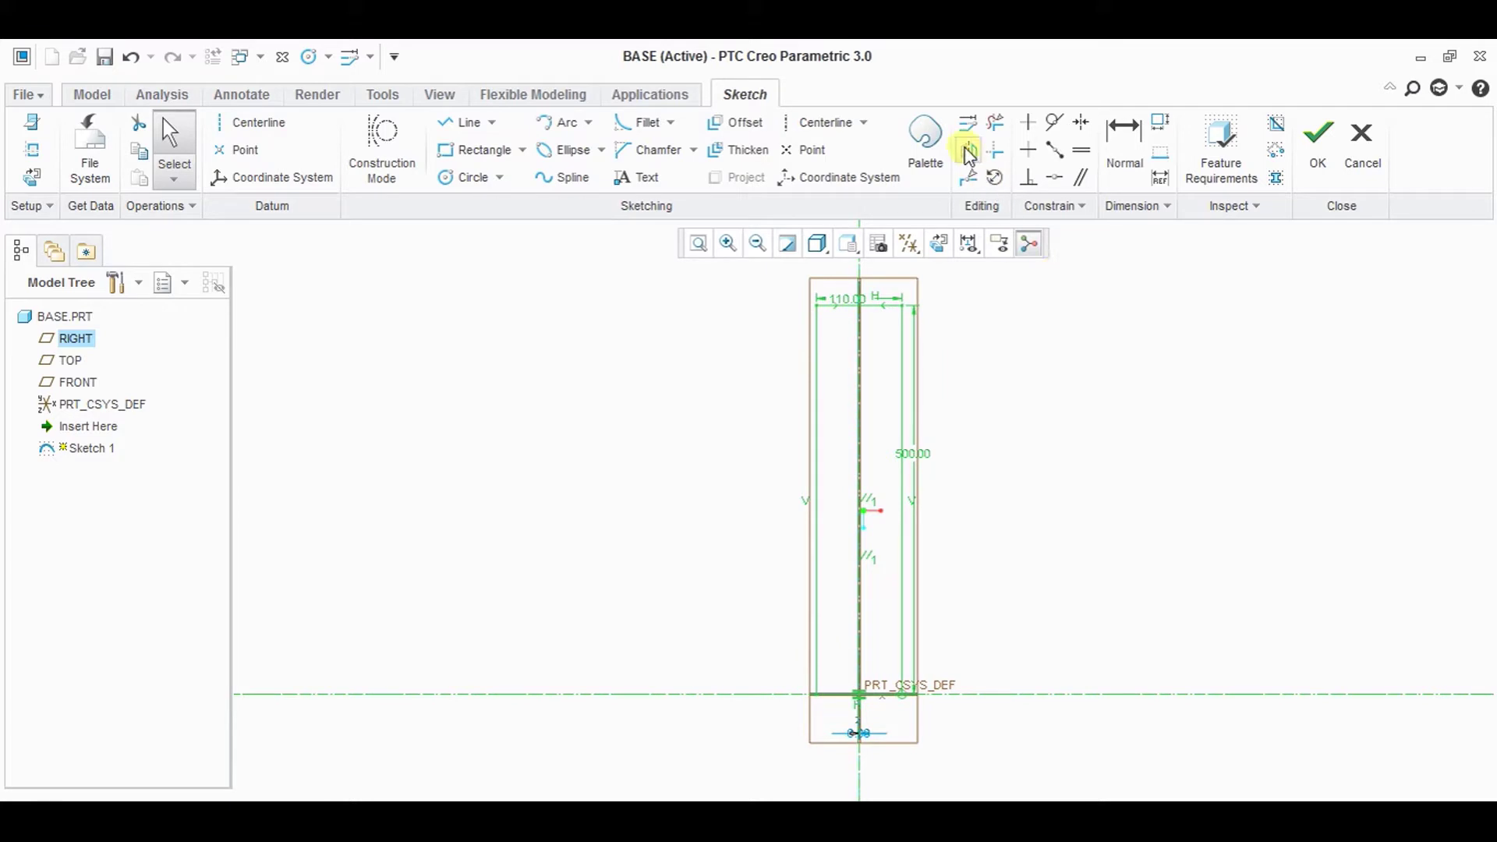
- Mirror the rectangle about the horizontal centerline into a 1000-long vertical bar
{"action": "left_click", "coordinate": [967, 153]}
{"action": "left_click", "coordinate": [1021, 694]}
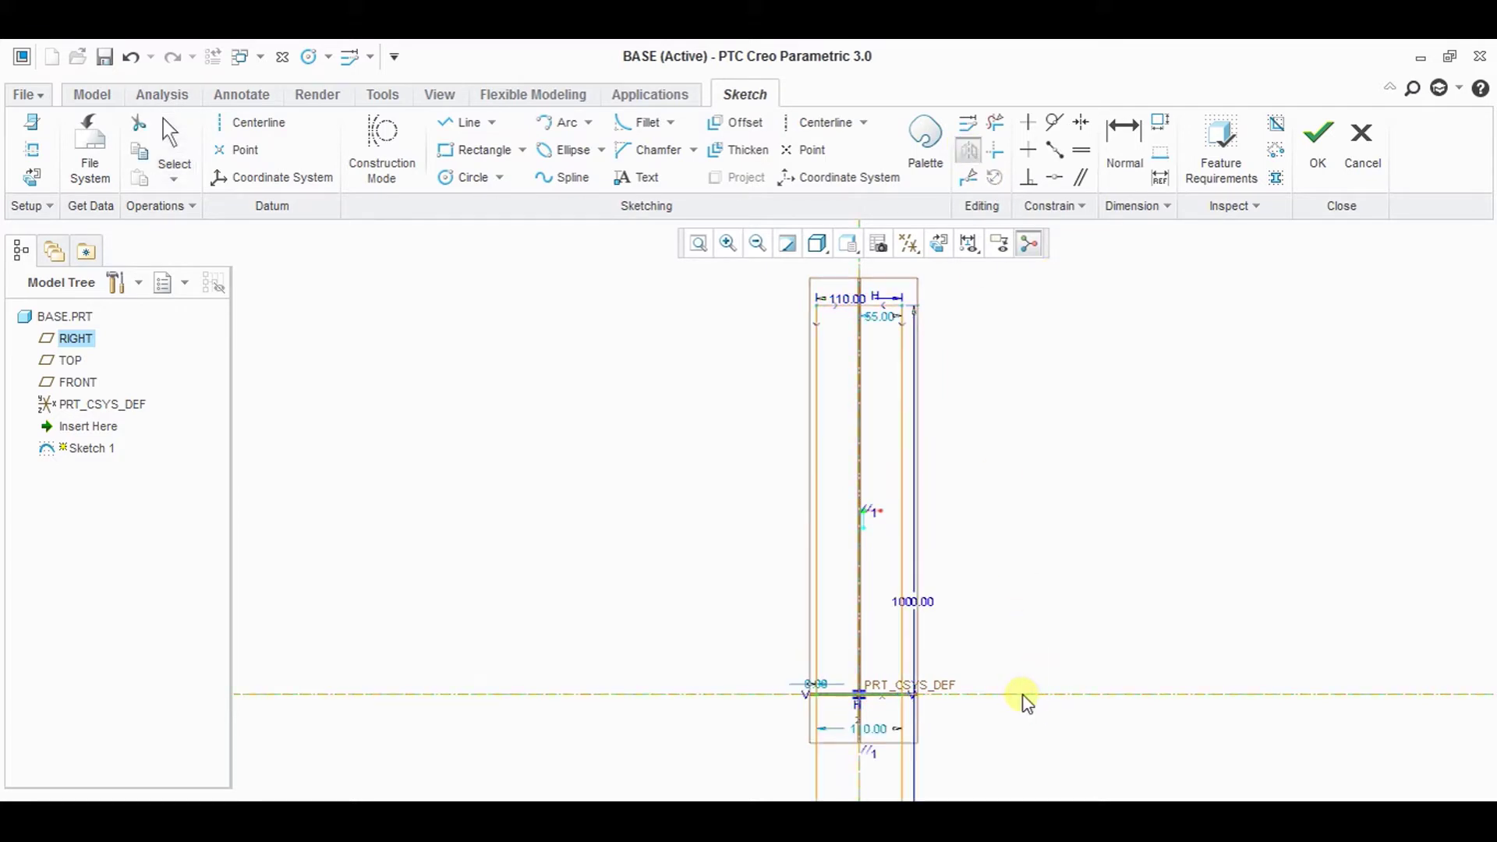
{"action": "left_click", "coordinate": [758, 243]}
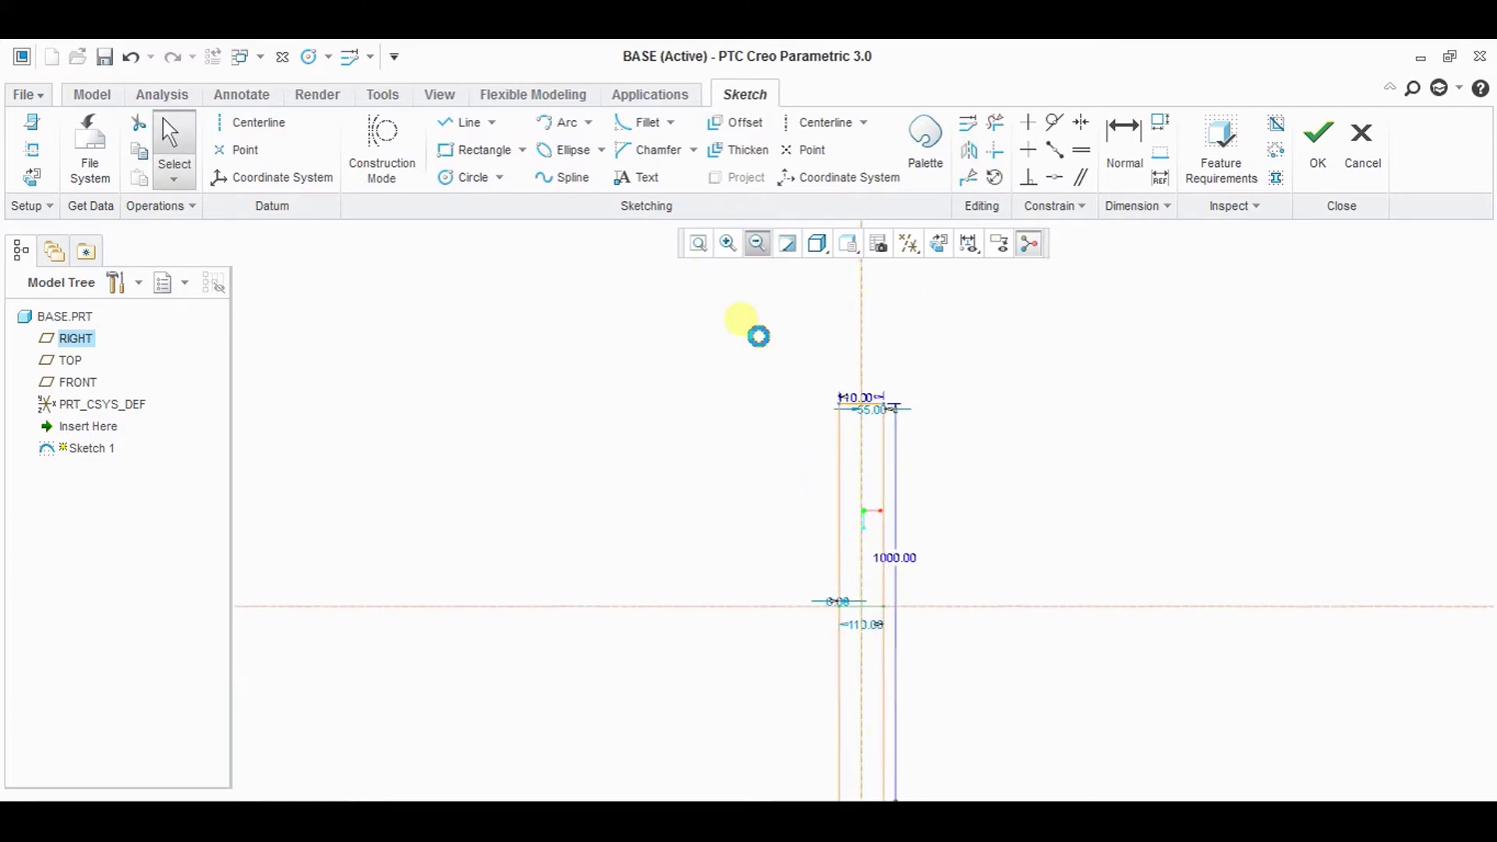
- Draw a horizontal rectangle and dimension it 500 long by 110 tall
{"action": "left_click", "coordinate": [474, 150]}
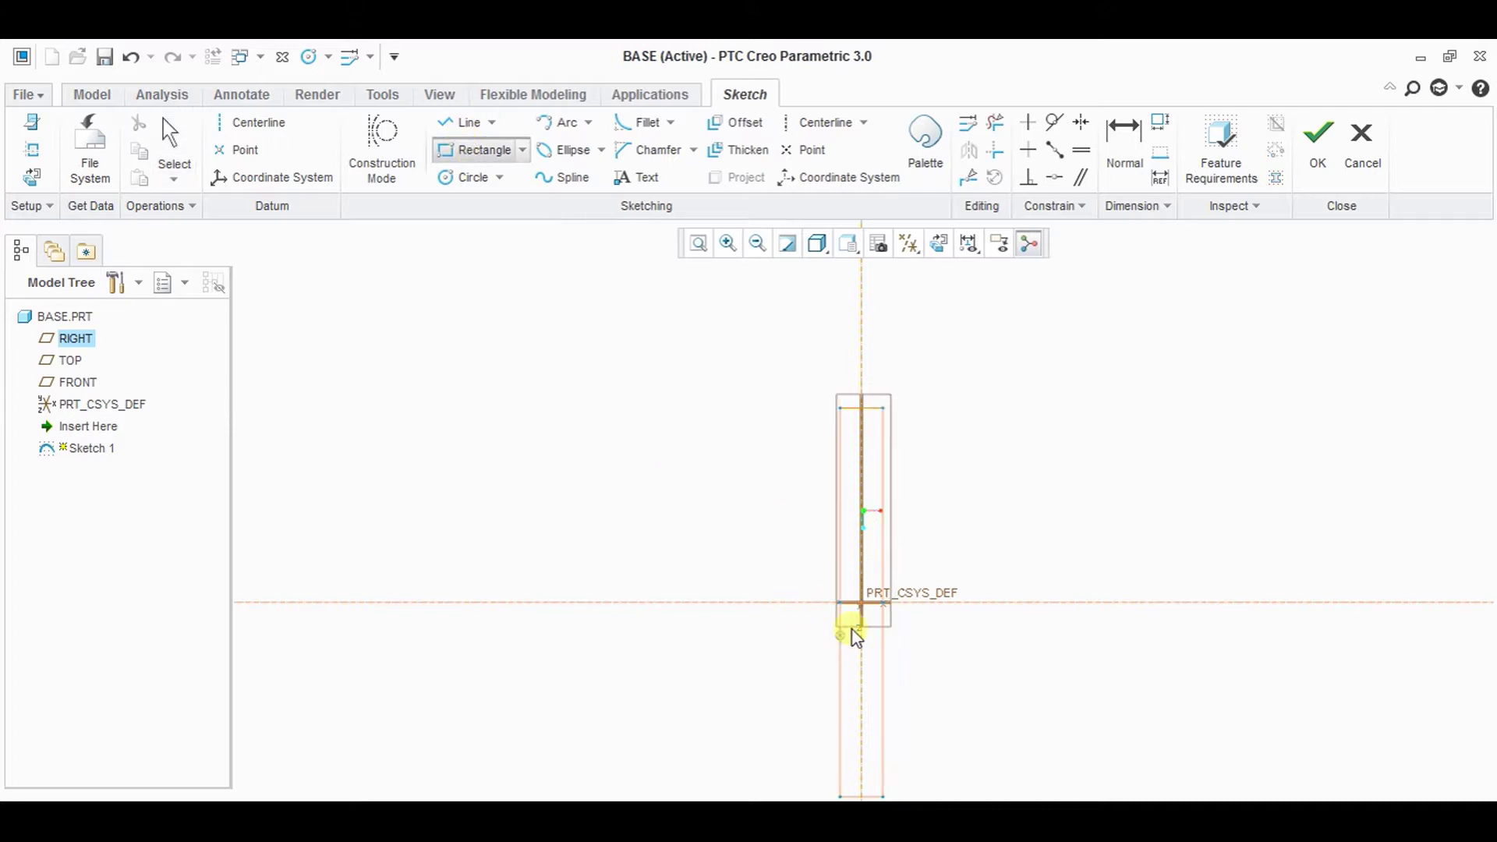
{"action": "left_click", "coordinate": [883, 576]}
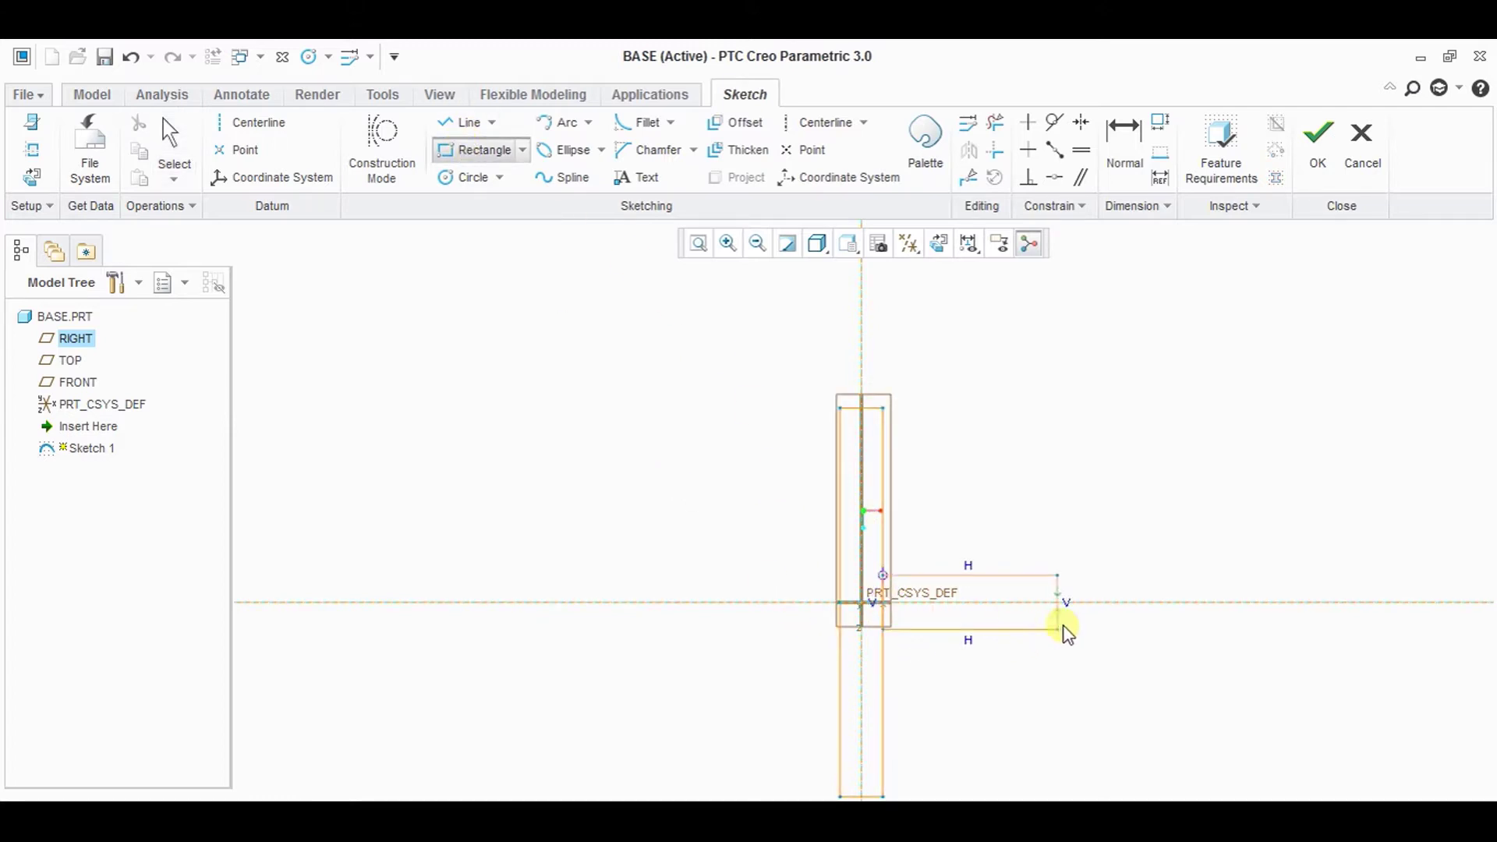
{"action": "left_click", "coordinate": [1093, 627]}
{"action": "middle_click", "coordinate": [1057, 722]}
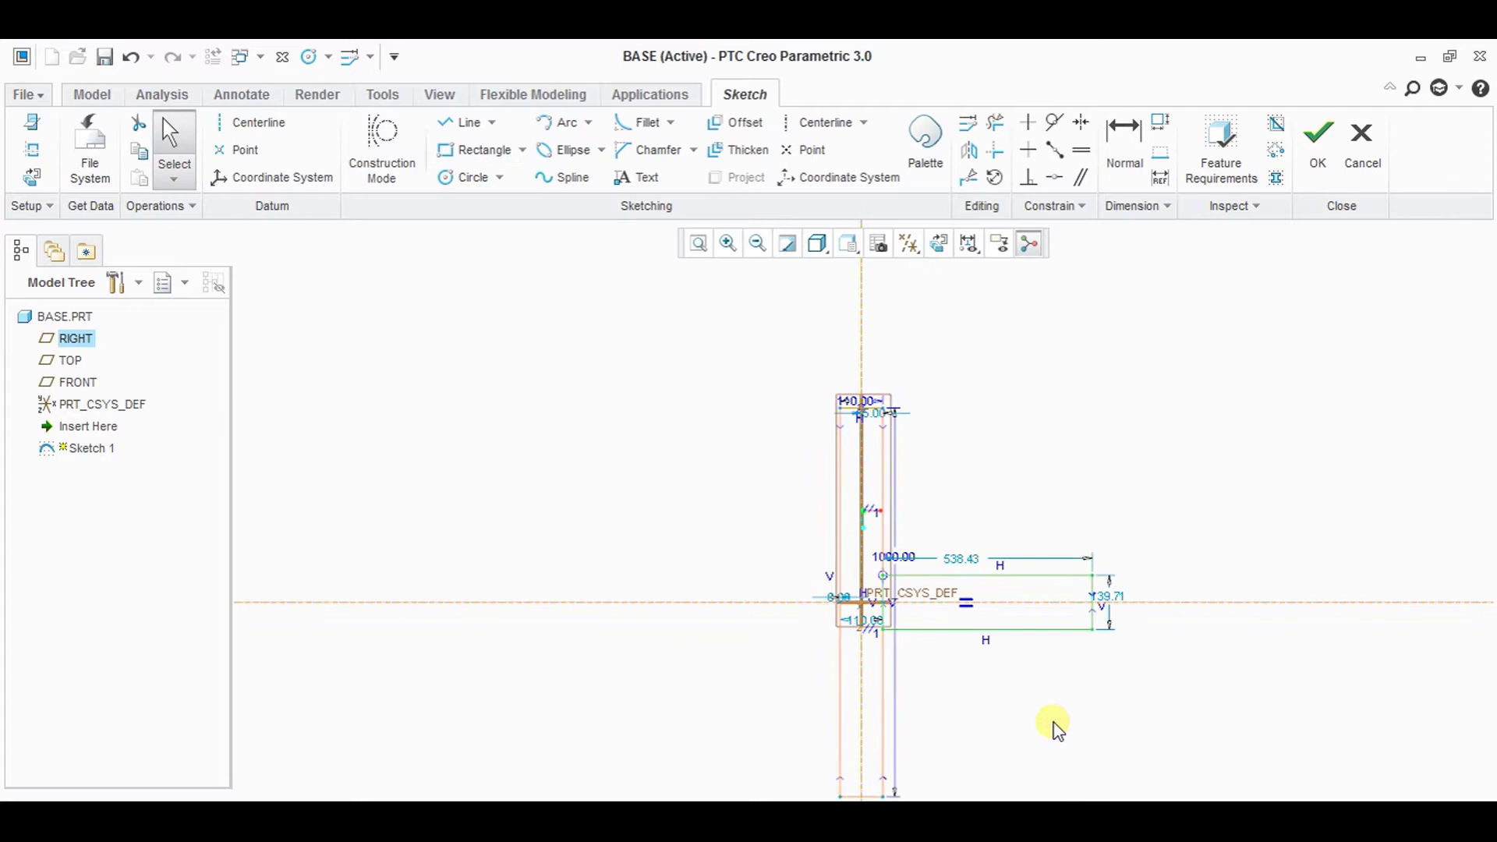
{"action": "double_click", "coordinate": [963, 560]}
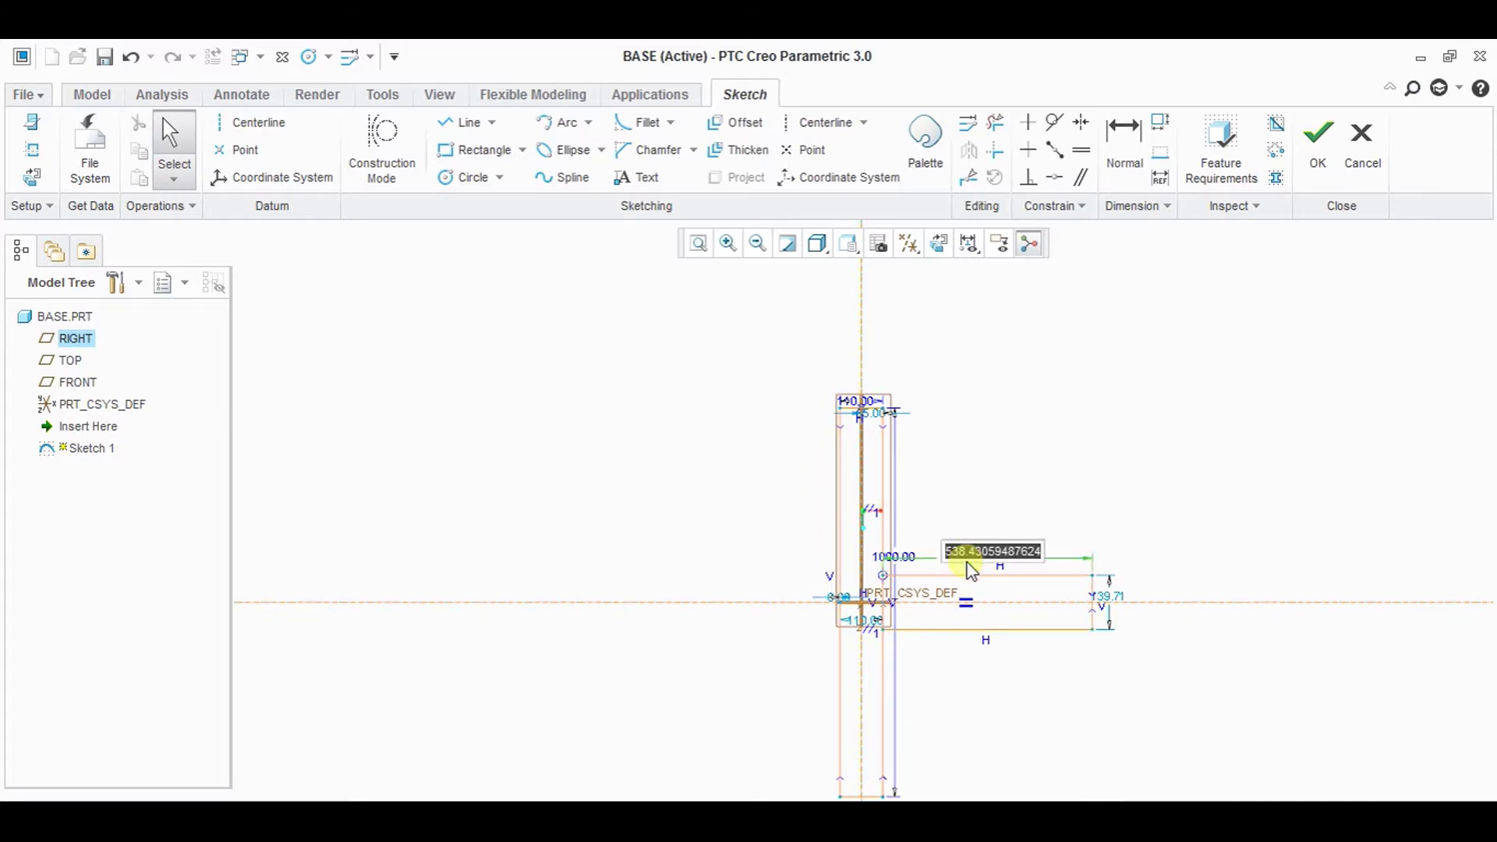
{"action": "type", "text": "500"}
{"action": "key", "text": "Return"}
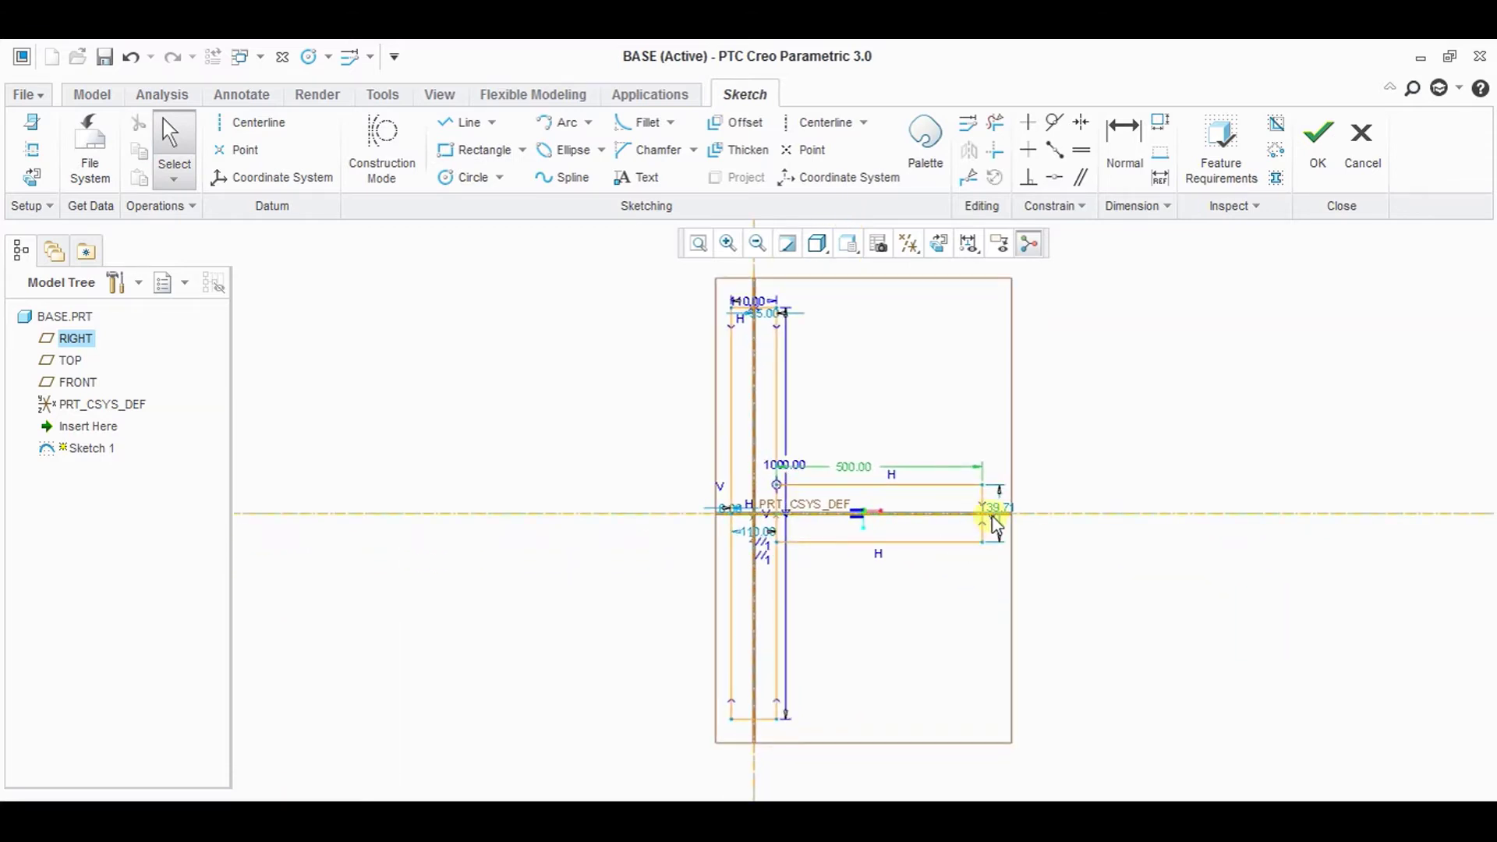
{"action": "double_click", "coordinate": [997, 516]}
{"action": "type", "text": "110"}
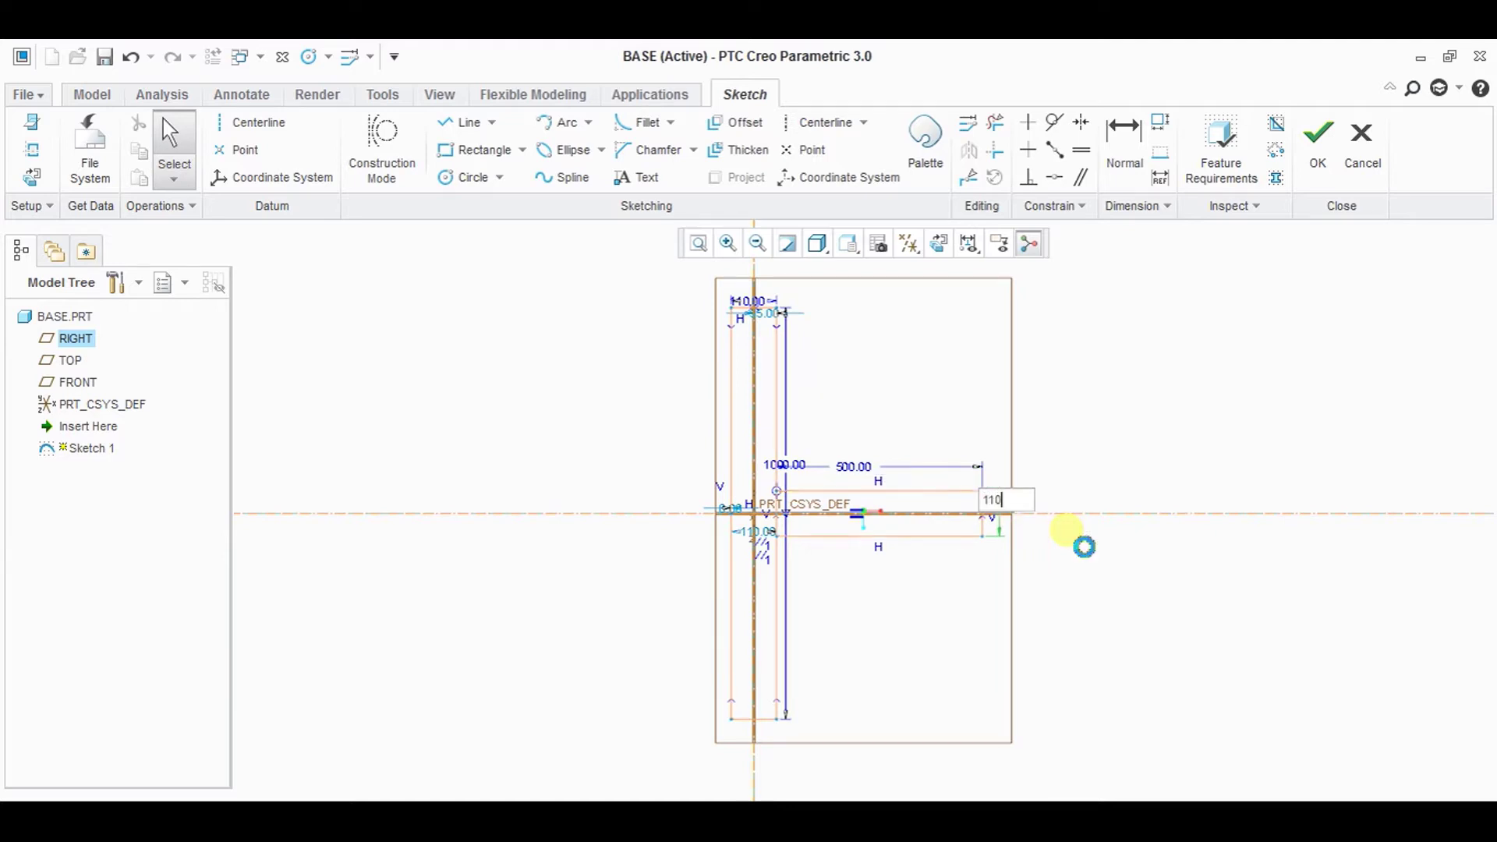
{"action": "key", "text": "Return"}
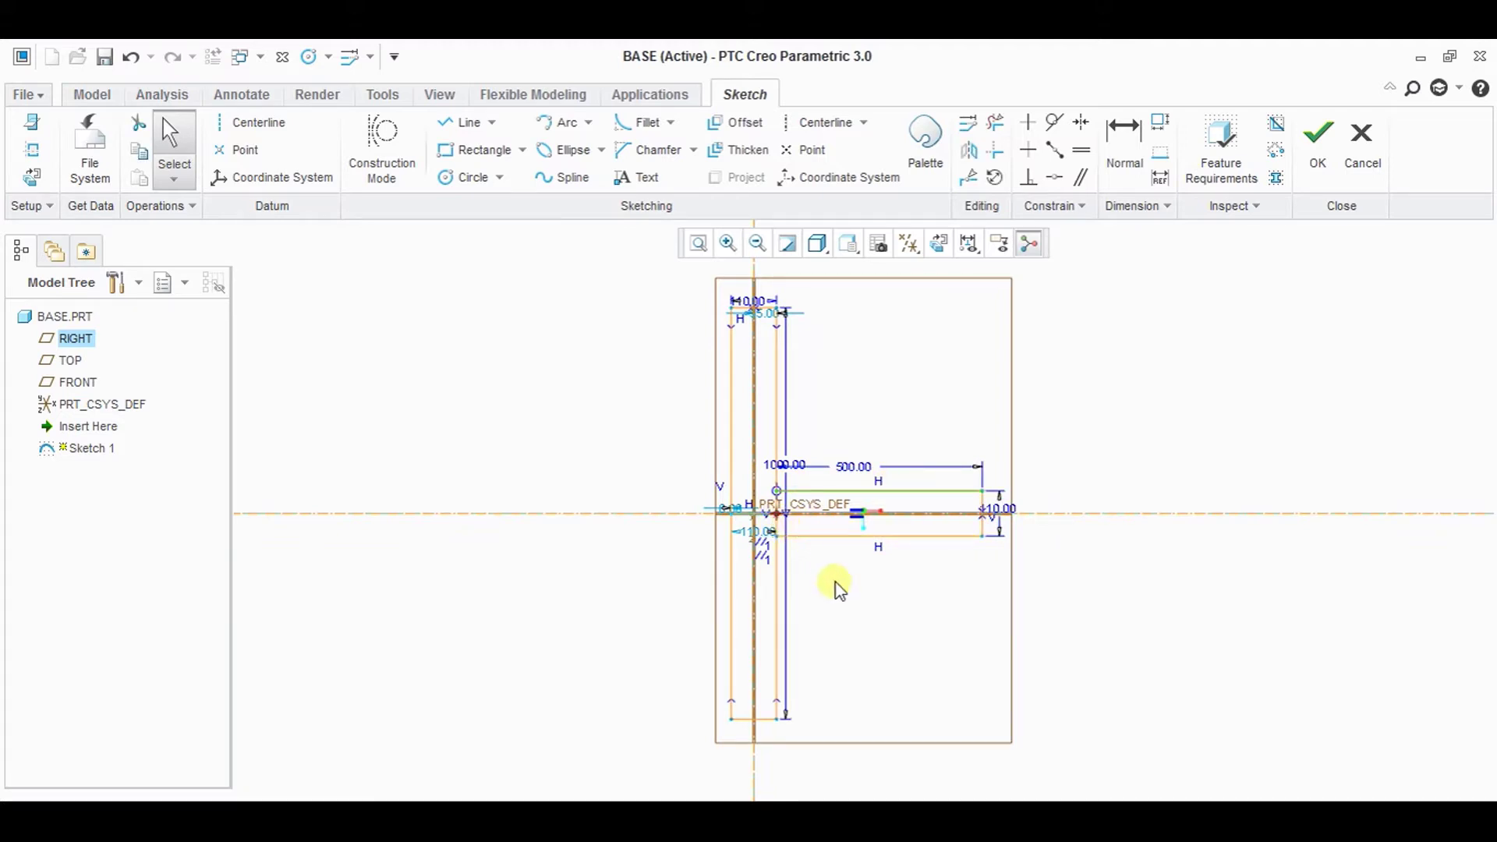
- Mirror the horizontal rectangle to the left side of the vertical bar
{"action": "left_click", "coordinate": [812, 491]}
{"action": "left_click", "coordinate": [945, 218]}
{"action": "left_click", "coordinate": [751, 454]}
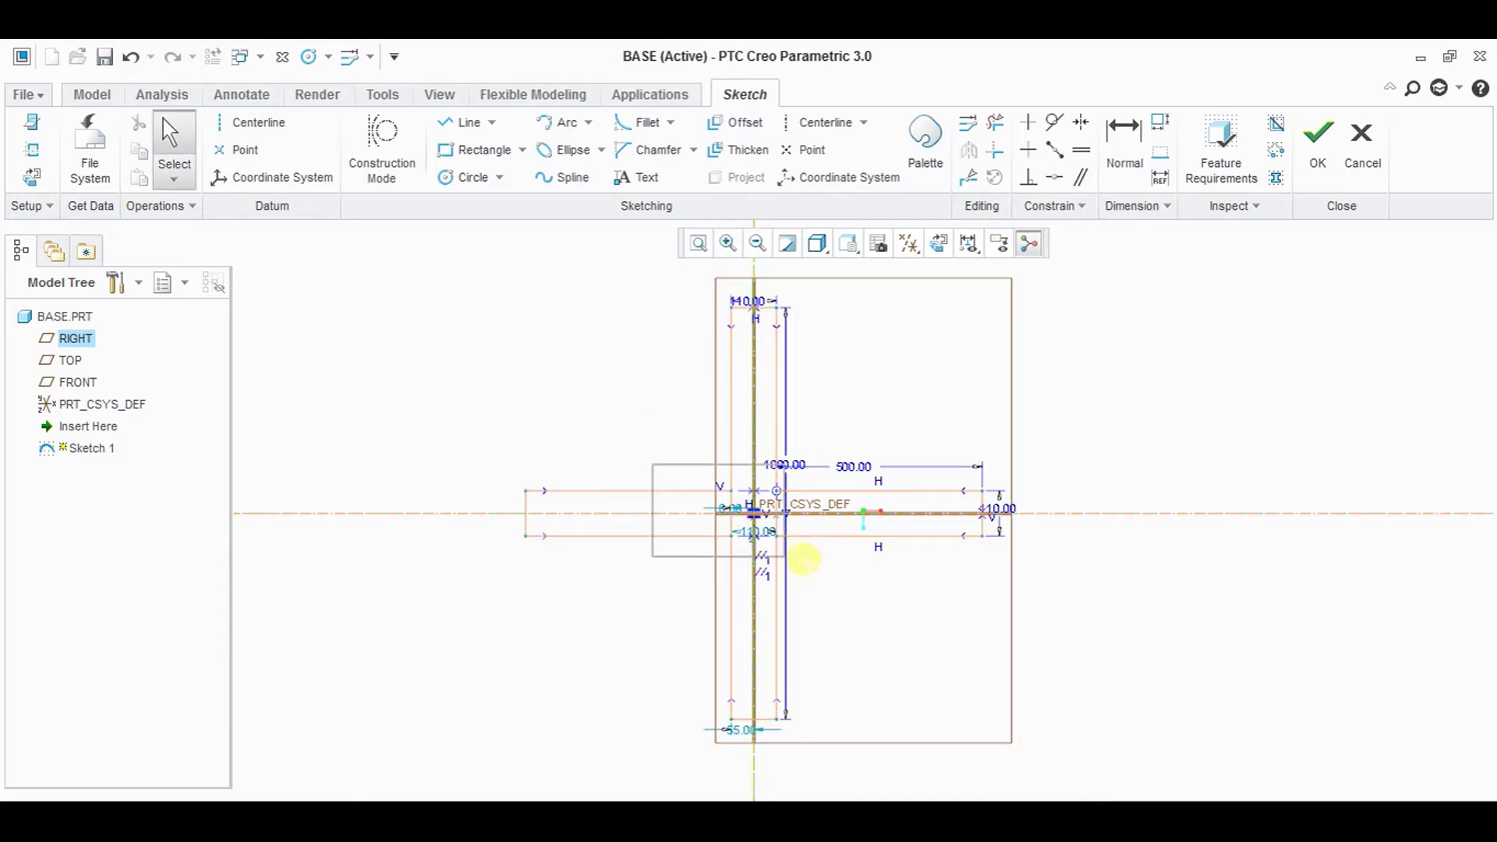
{"action": "scroll", "coordinate": [807, 559], "scroll_direction": "down", "scroll_amount": 2}
{"action": "scroll", "coordinate": [713, 374], "scroll_direction": "down", "scroll_amount": 2}
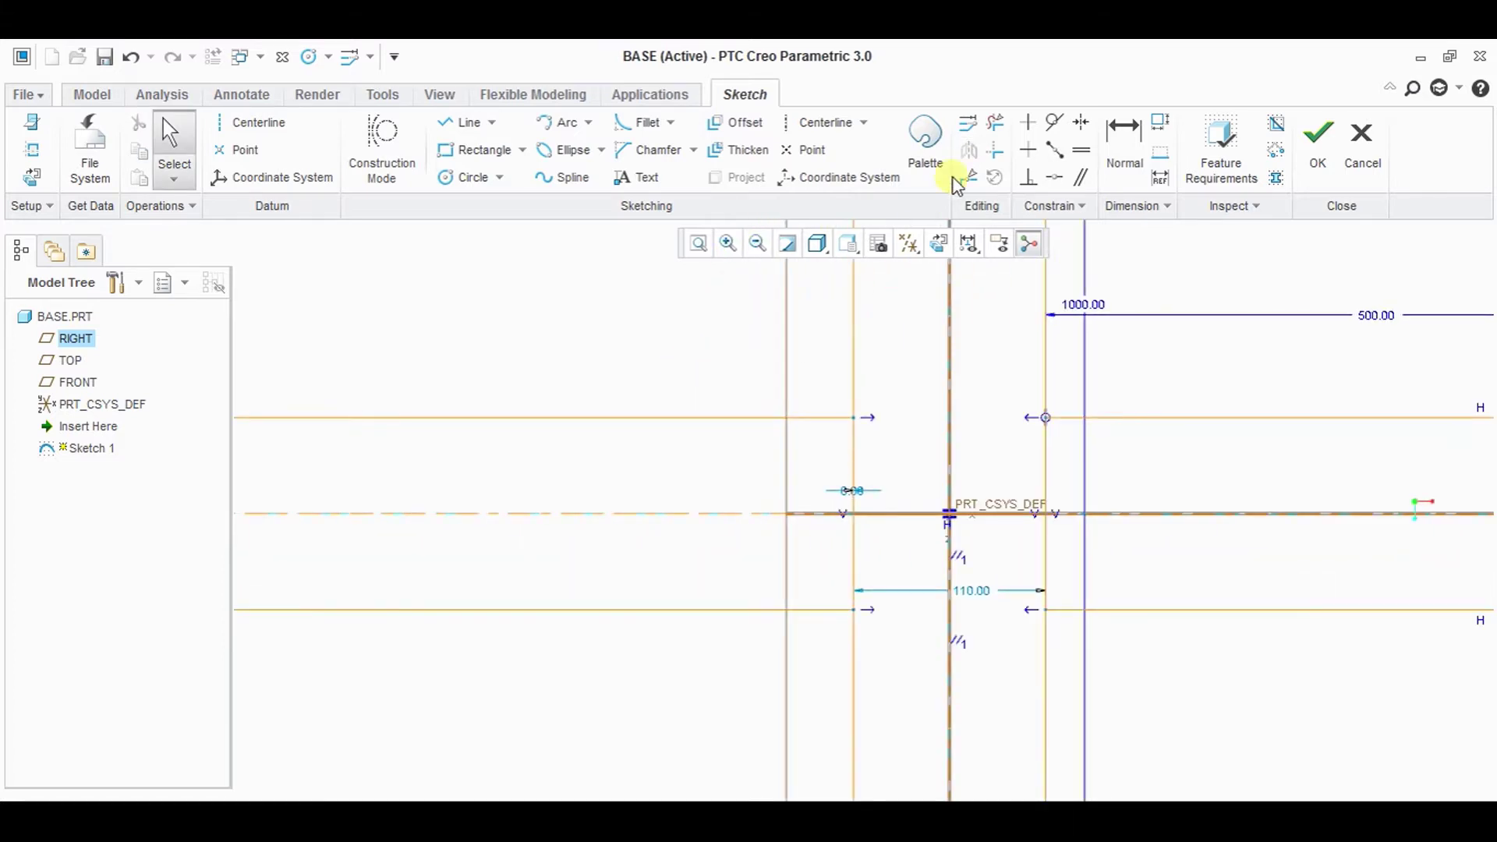
- Trim the overlapping segments inside the intersection and the far-right vertical line
{"action": "left_click", "coordinate": [994, 122]}
{"action": "left_click", "coordinate": [856, 494]}
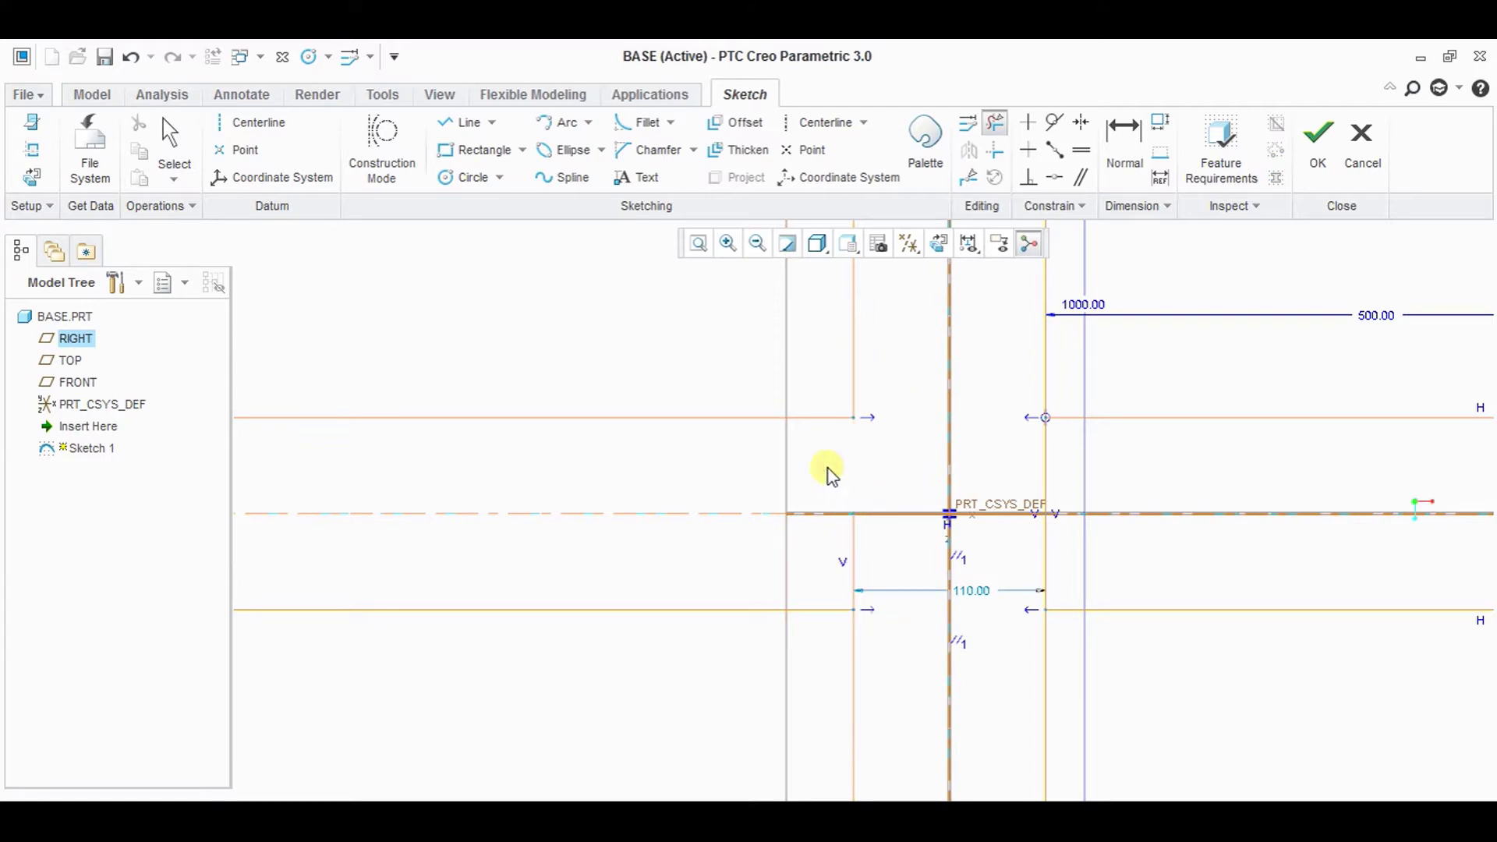
{"action": "left_click", "coordinate": [919, 525]}
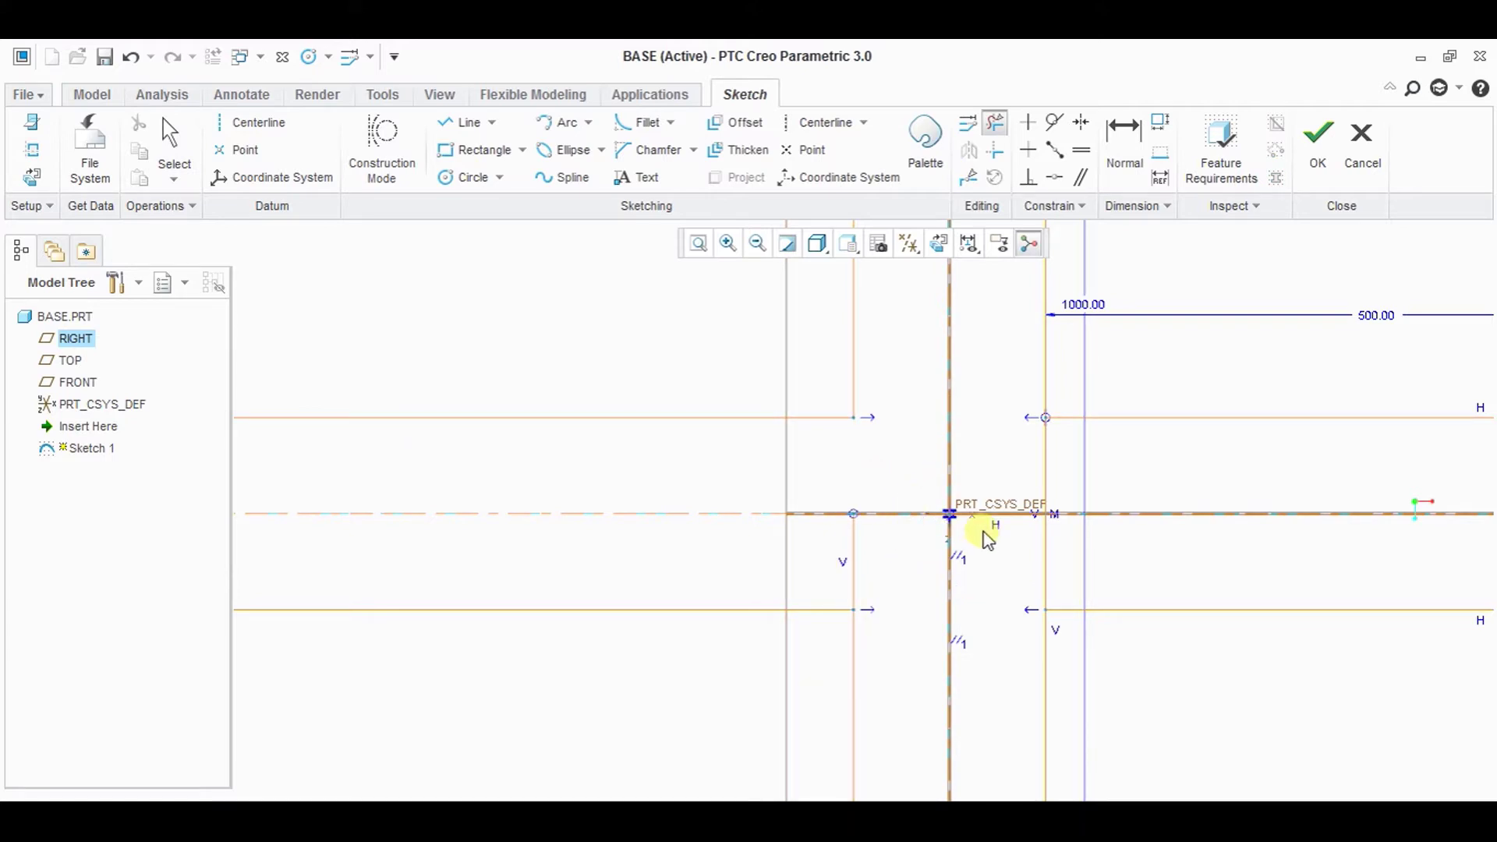
{"action": "left_click_drag", "start_coordinate": [1059, 468], "coordinate": [1062, 535]}
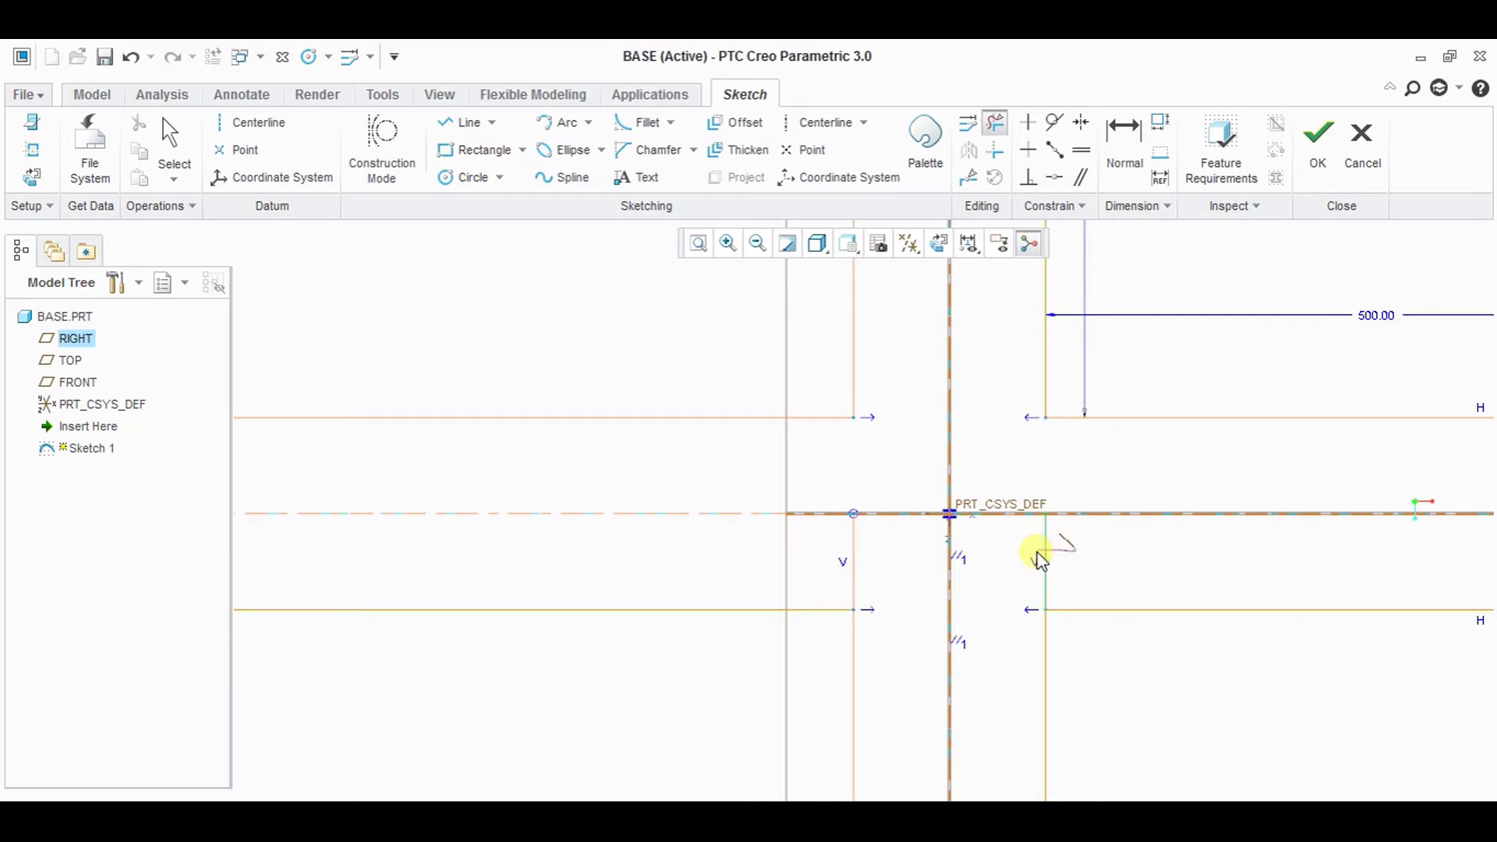
{"action": "left_click", "coordinate": [1044, 562]}
{"action": "left_click_drag", "start_coordinate": [837, 557], "coordinate": [1044, 513]}
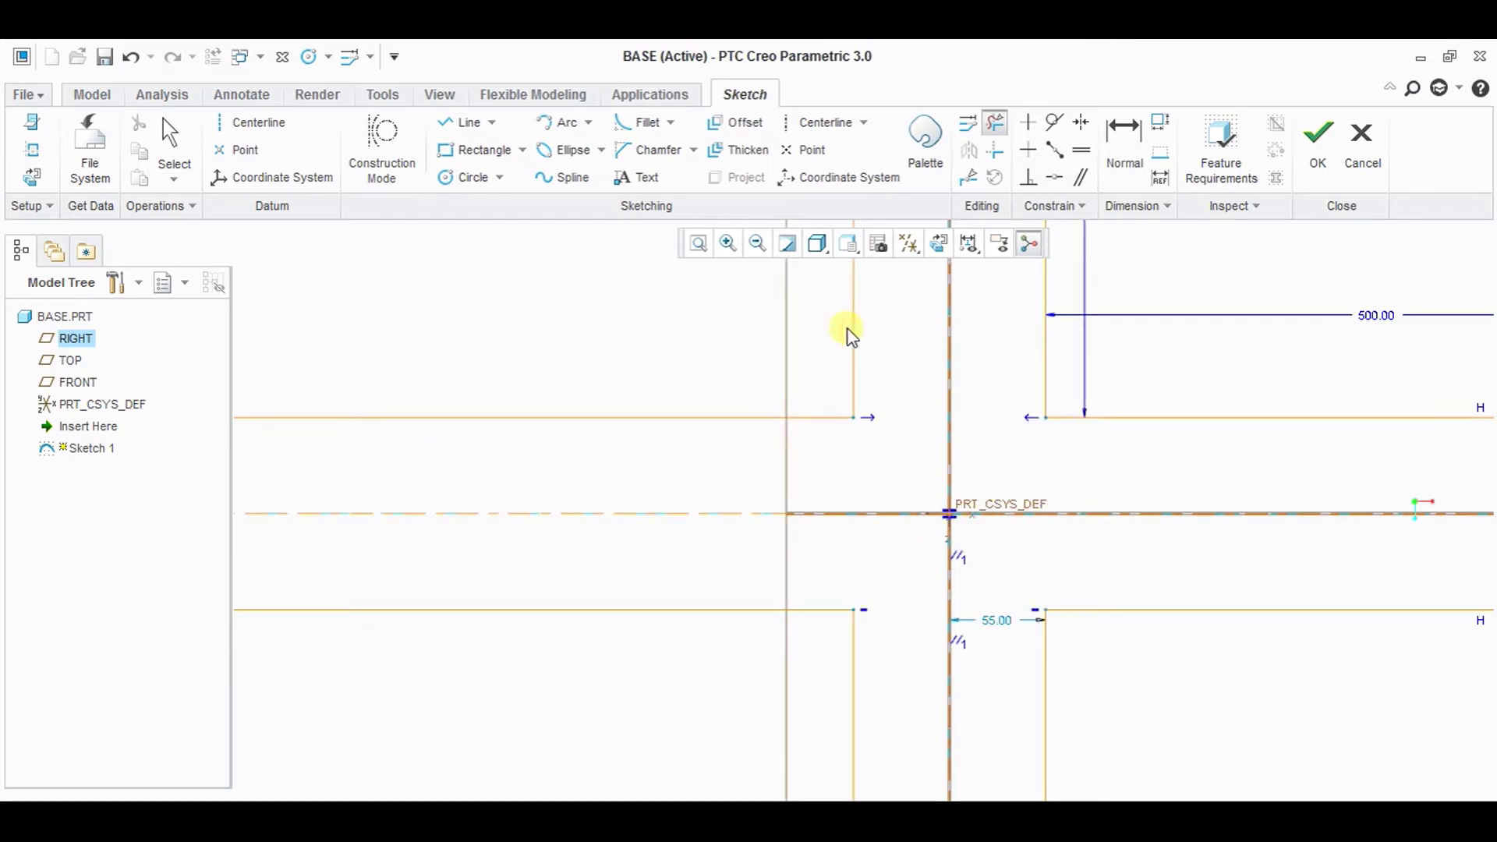
{"action": "middle_click", "coordinate": [1237, 318]}
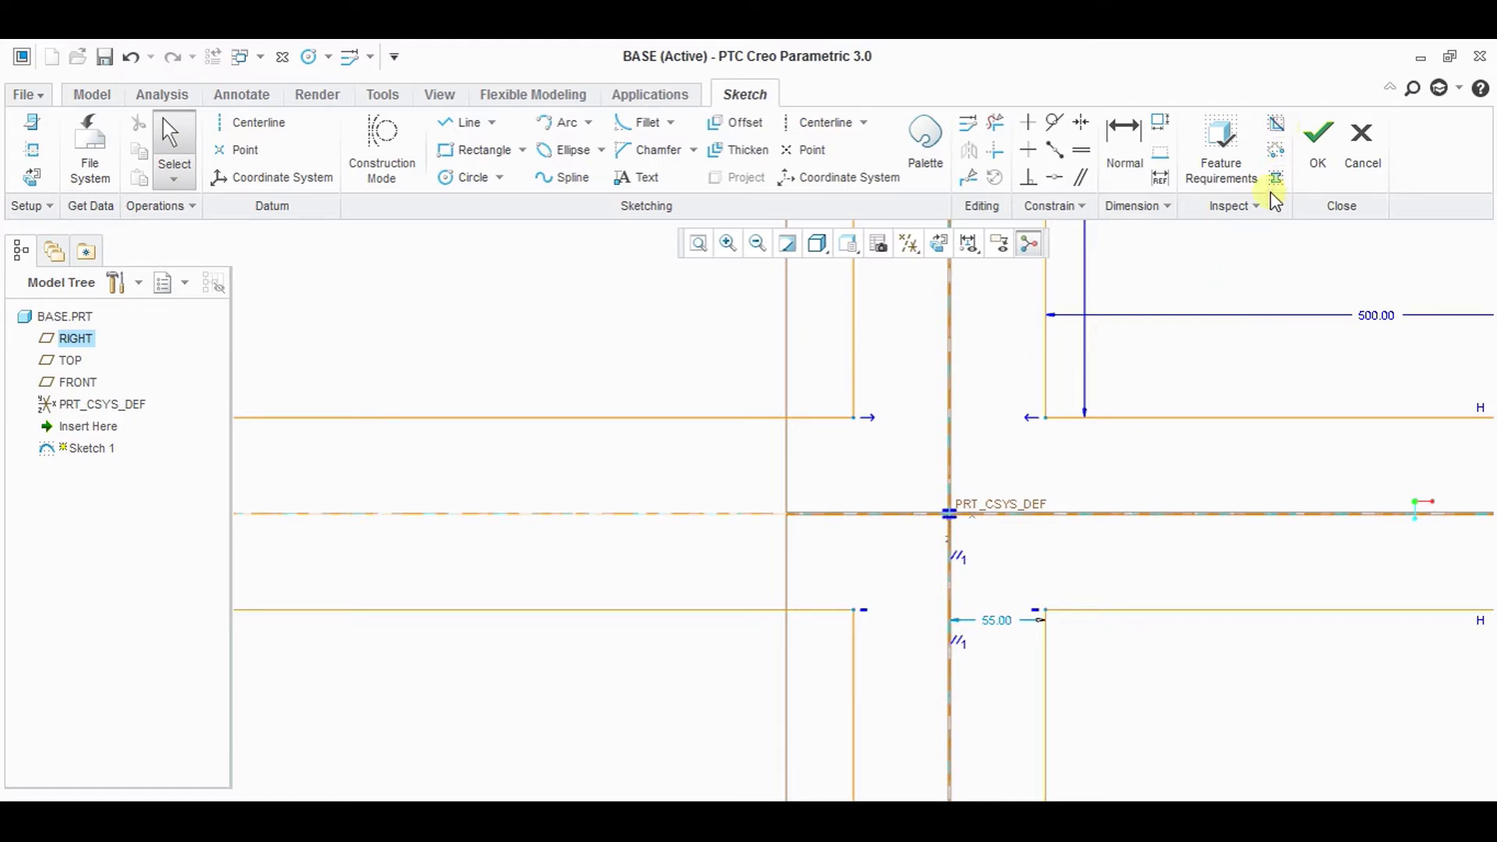
- Turn on Shade Closed Loops and zoom out to check the cross profile
{"action": "middle_click_drag", "start_coordinate": [1286, 287], "coordinate": [1230, 312], "text": "shift"}
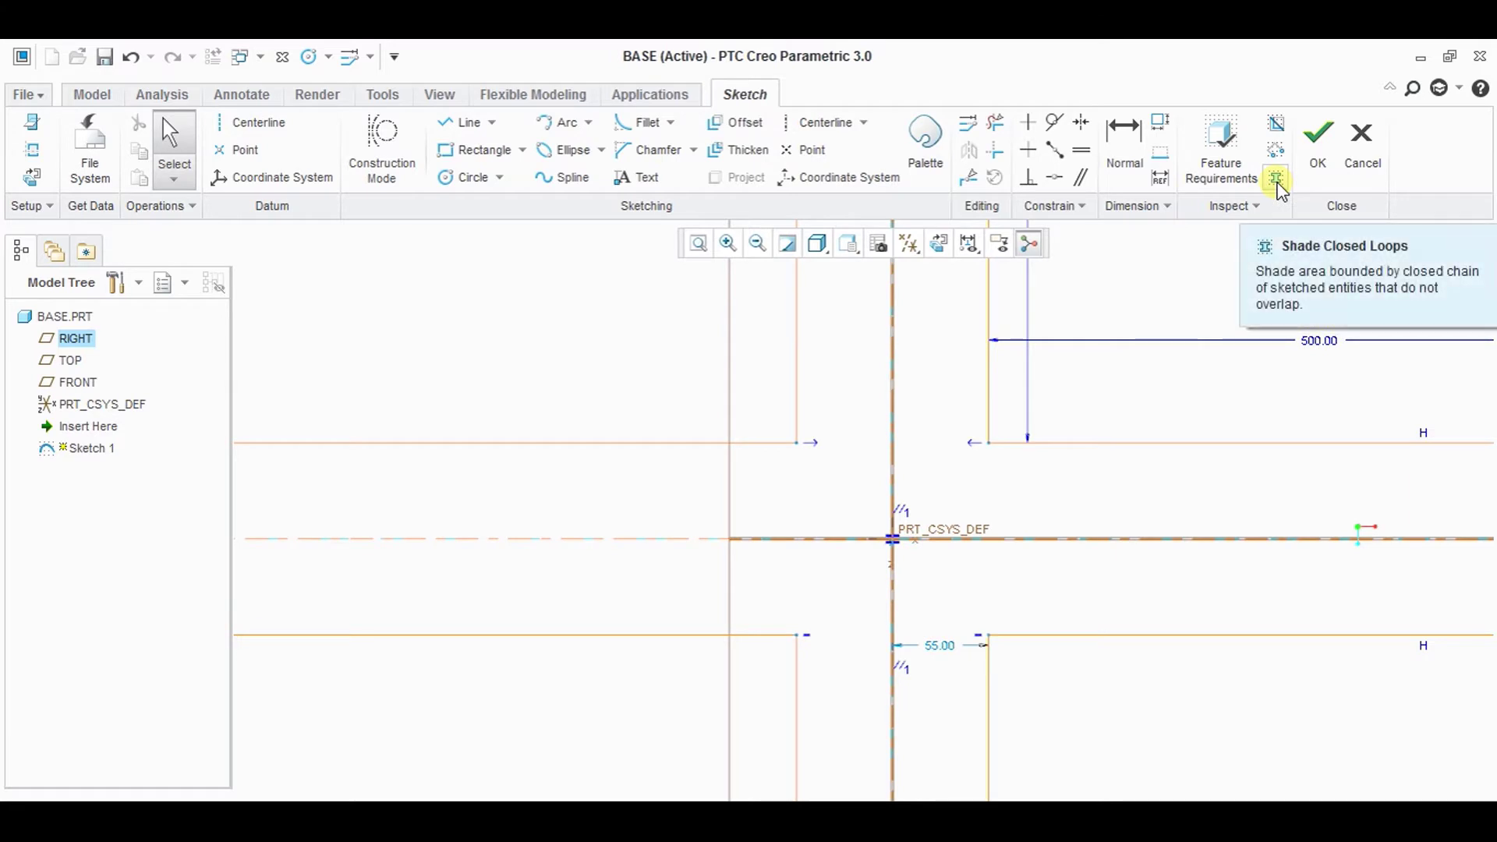
{"action": "left_click", "coordinate": [1279, 183]}
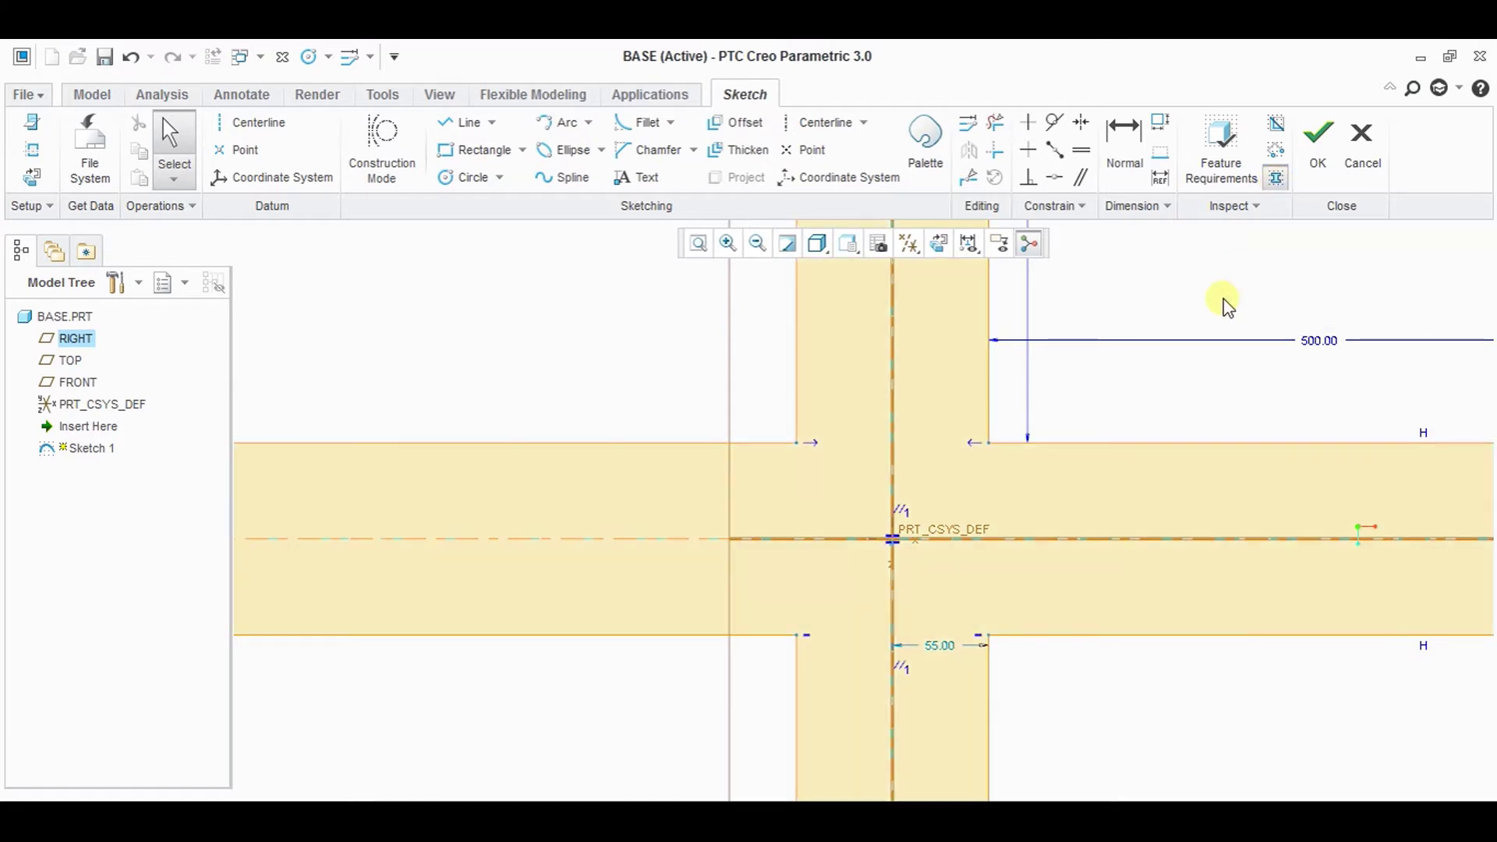
{"action": "left_click", "coordinate": [759, 244]}
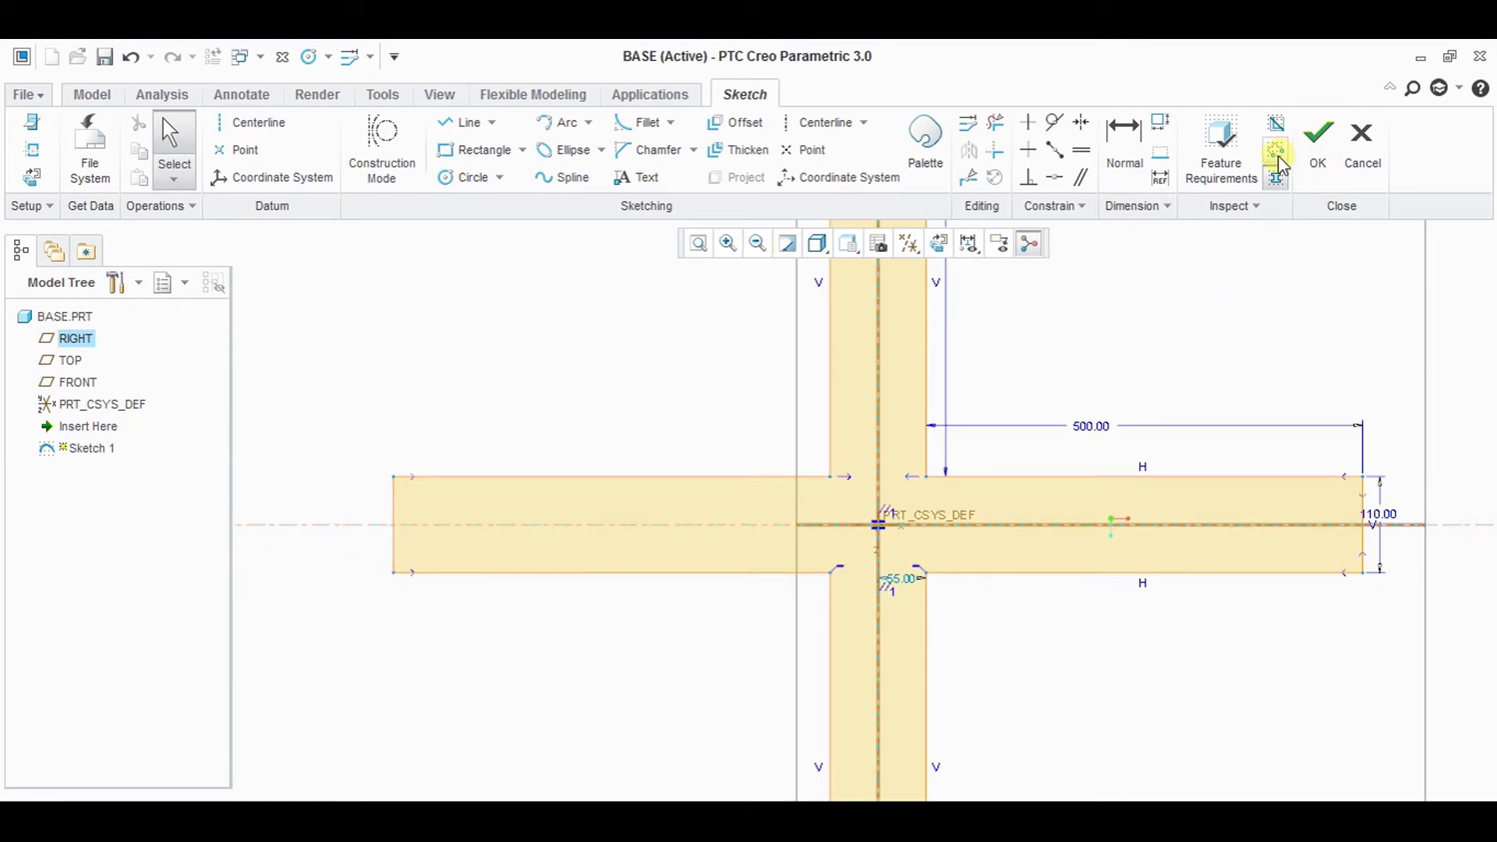
- Draw a chain of lines above the right arm
{"action": "left_click", "coordinate": [467, 122]}
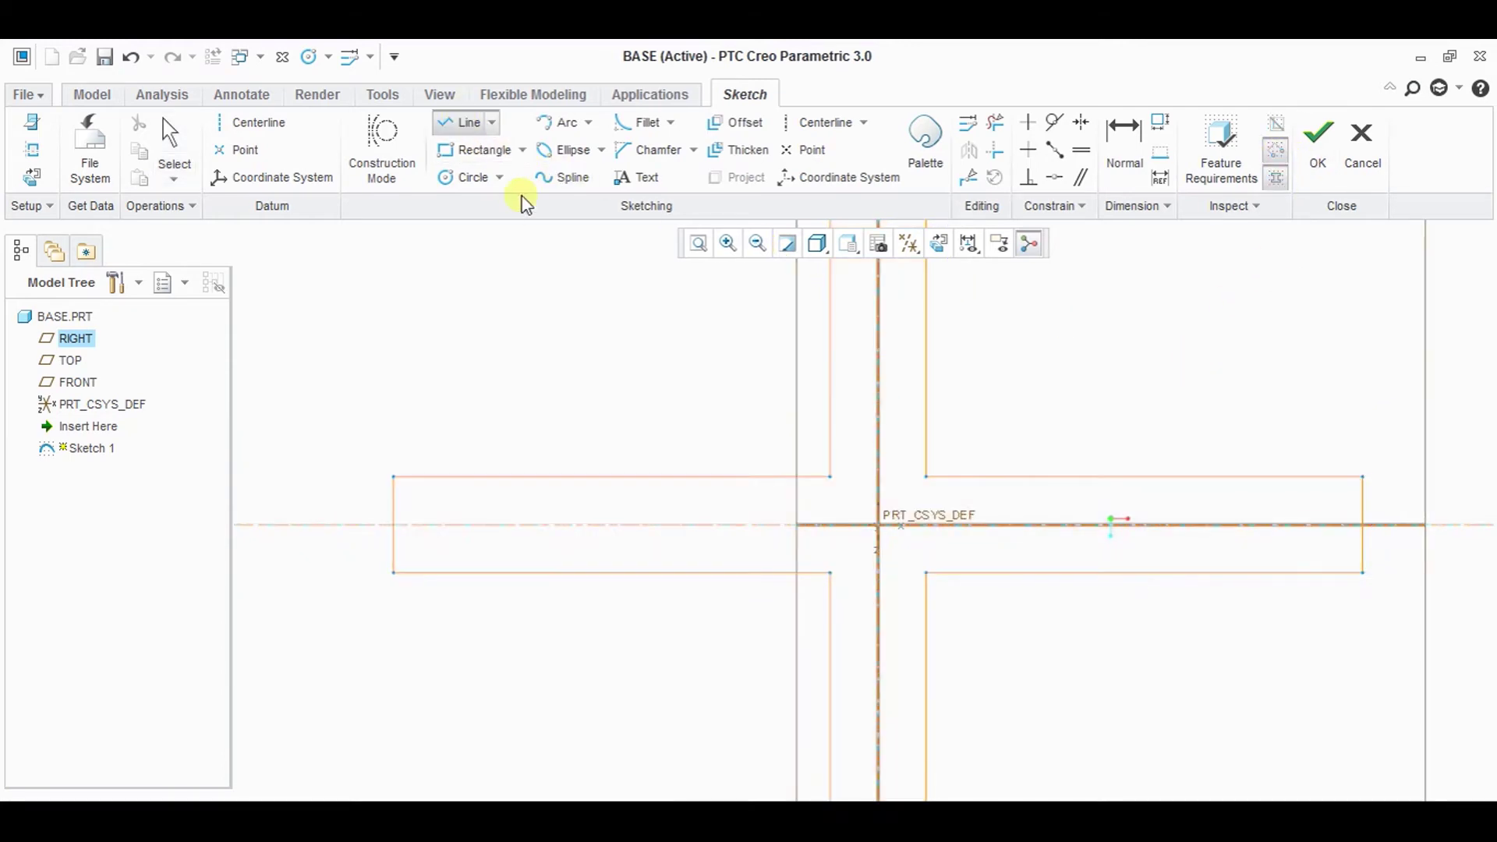
{"action": "left_click", "coordinate": [1005, 361]}
{"action": "left_click", "coordinate": [1166, 343]}
{"action": "left_click", "coordinate": [1094, 412]}
{"action": "left_click", "coordinate": [1018, 395]}
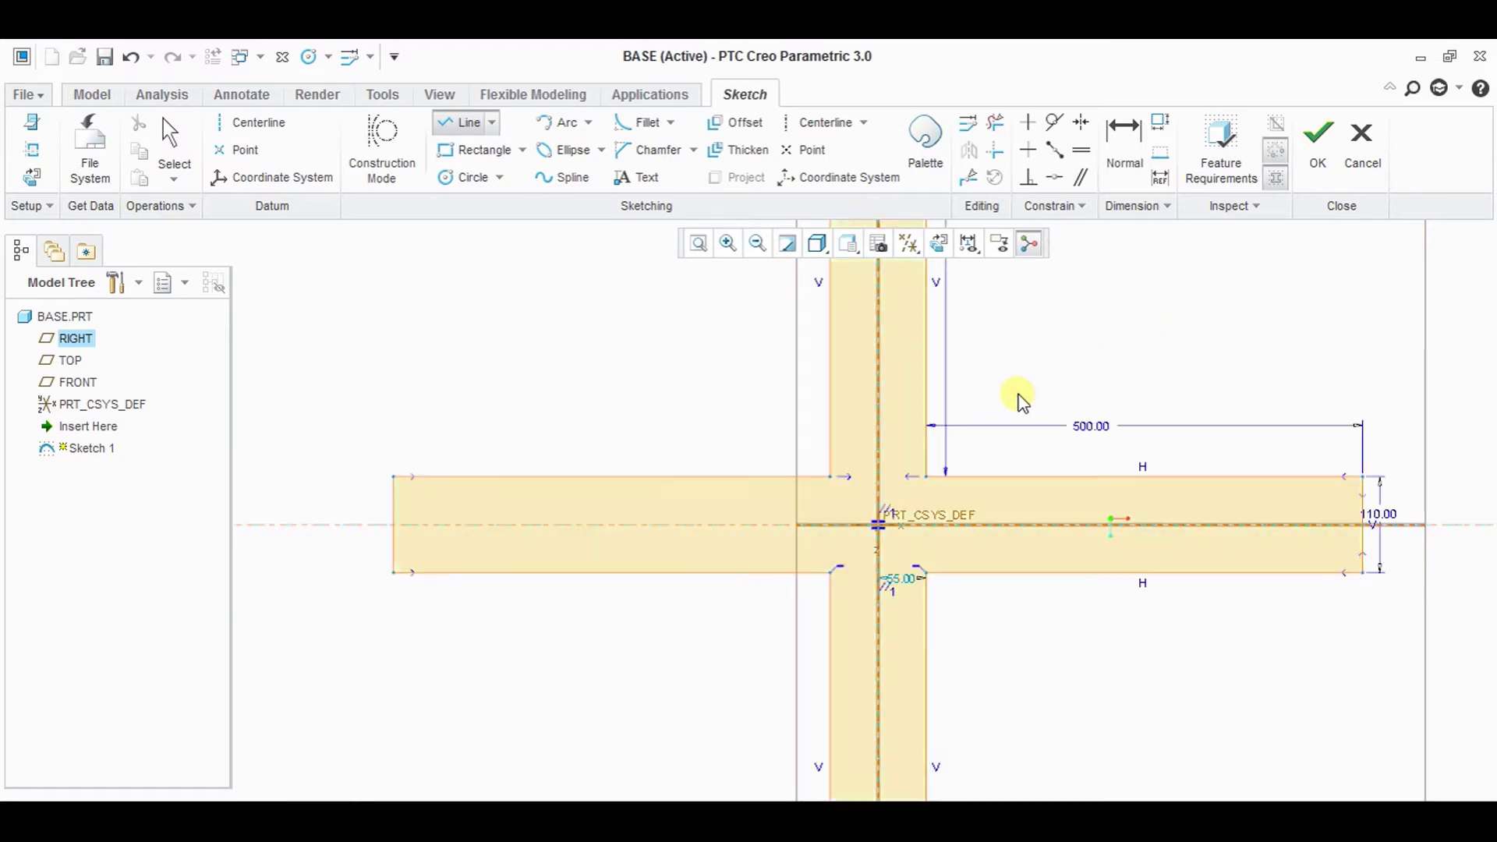
{"action": "middle_click", "coordinate": [1182, 407]}
{"action": "left_click", "coordinate": [1287, 231]}
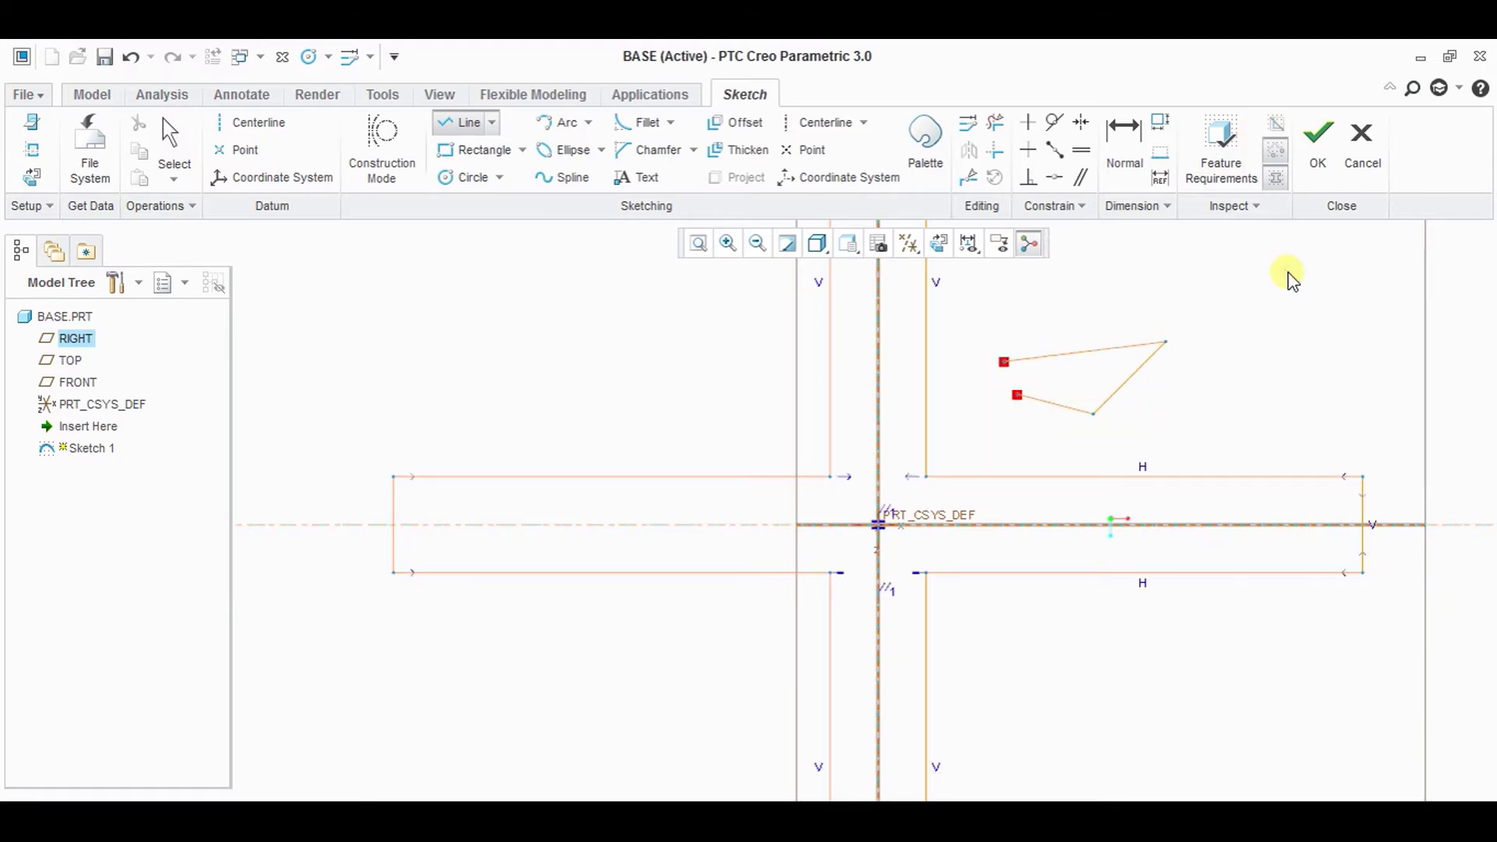
{"action": "key", "text": "Escape"}
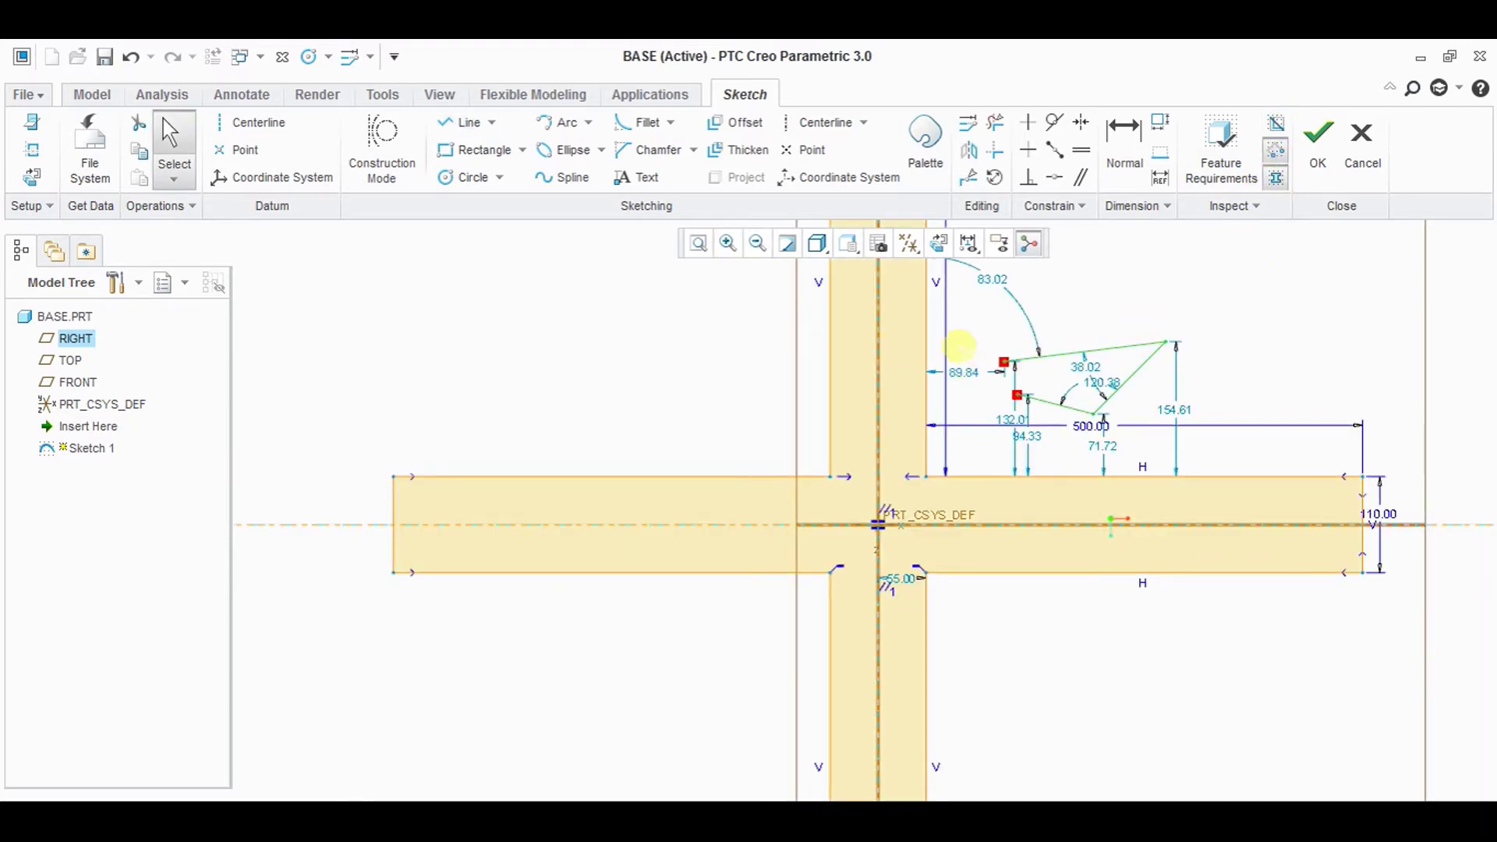
{"action": "scroll", "coordinate": [1060, 461], "scroll_direction": "up", "scroll_amount": 2}
{"action": "scroll", "coordinate": [1056, 405], "scroll_direction": "up", "scroll_amount": 2}
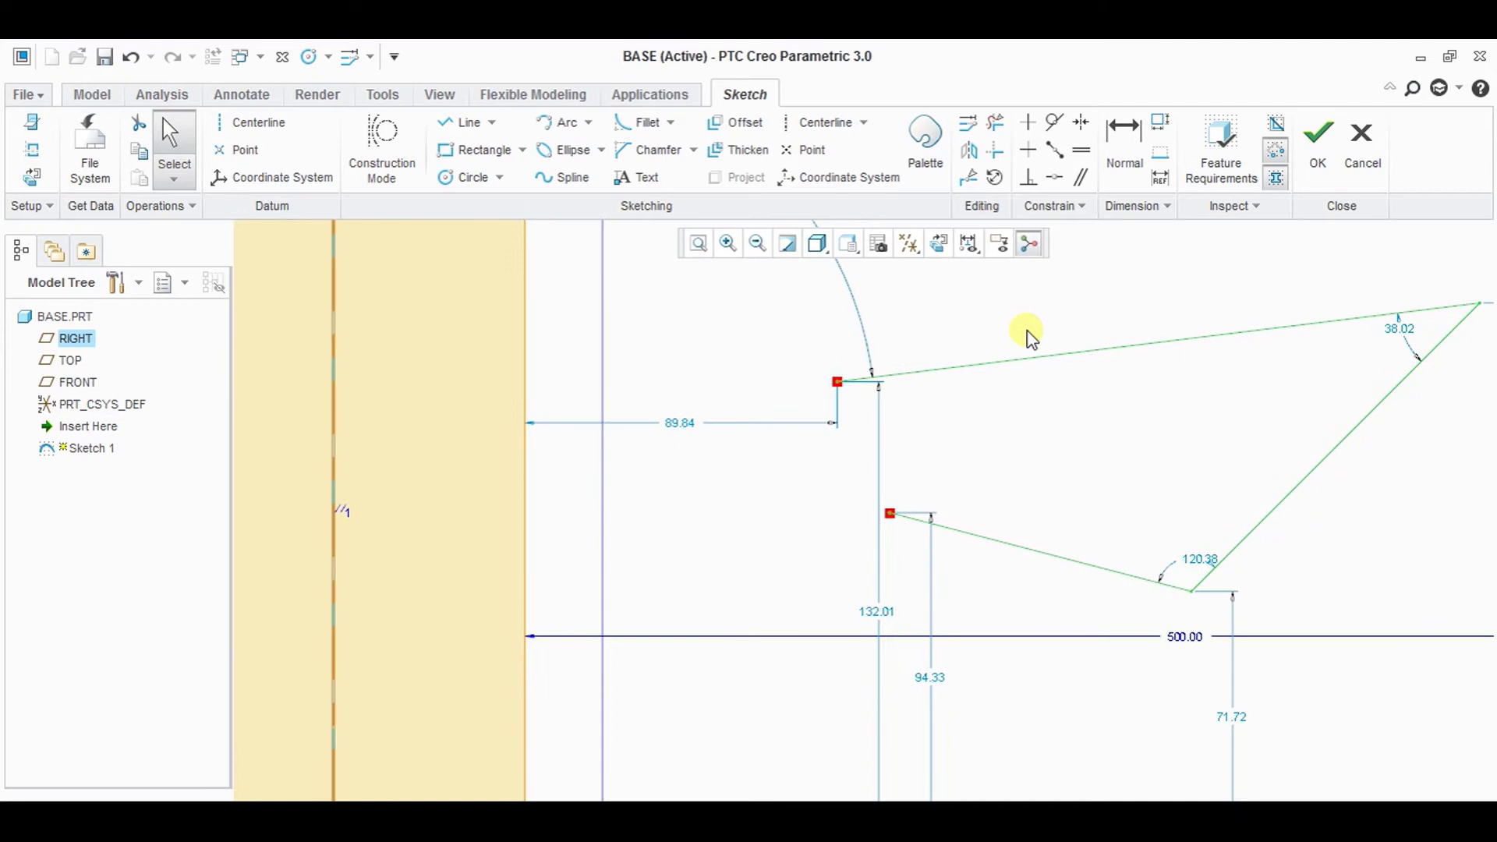
- Trim away the extra upper line segments and zoom out to review the full cross
{"action": "left_click_drag", "start_coordinate": [1072, 288], "coordinate": [1184, 436]}
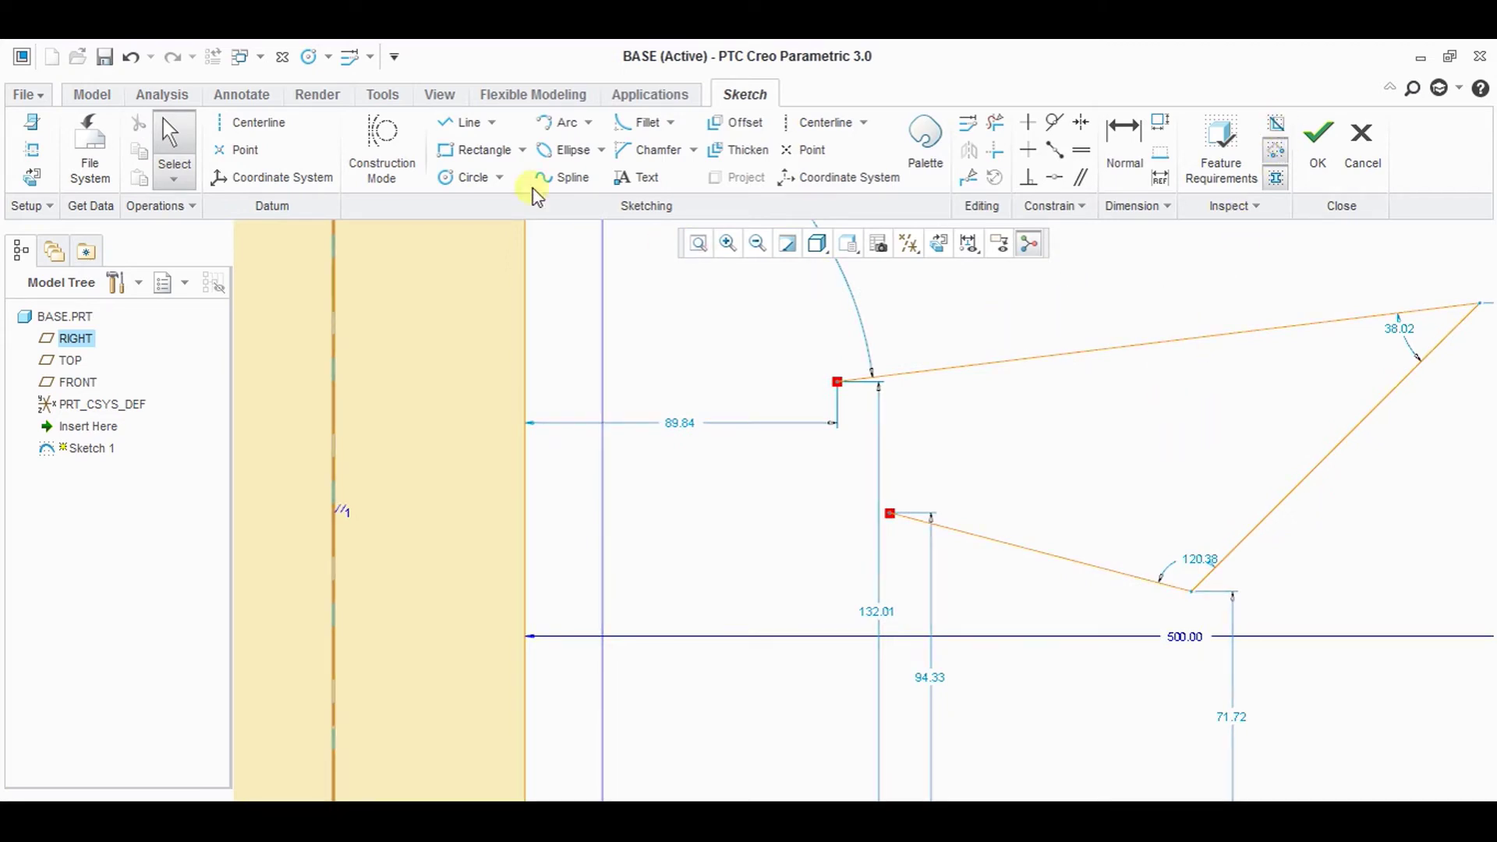
{"action": "left_click", "coordinate": [462, 123]}
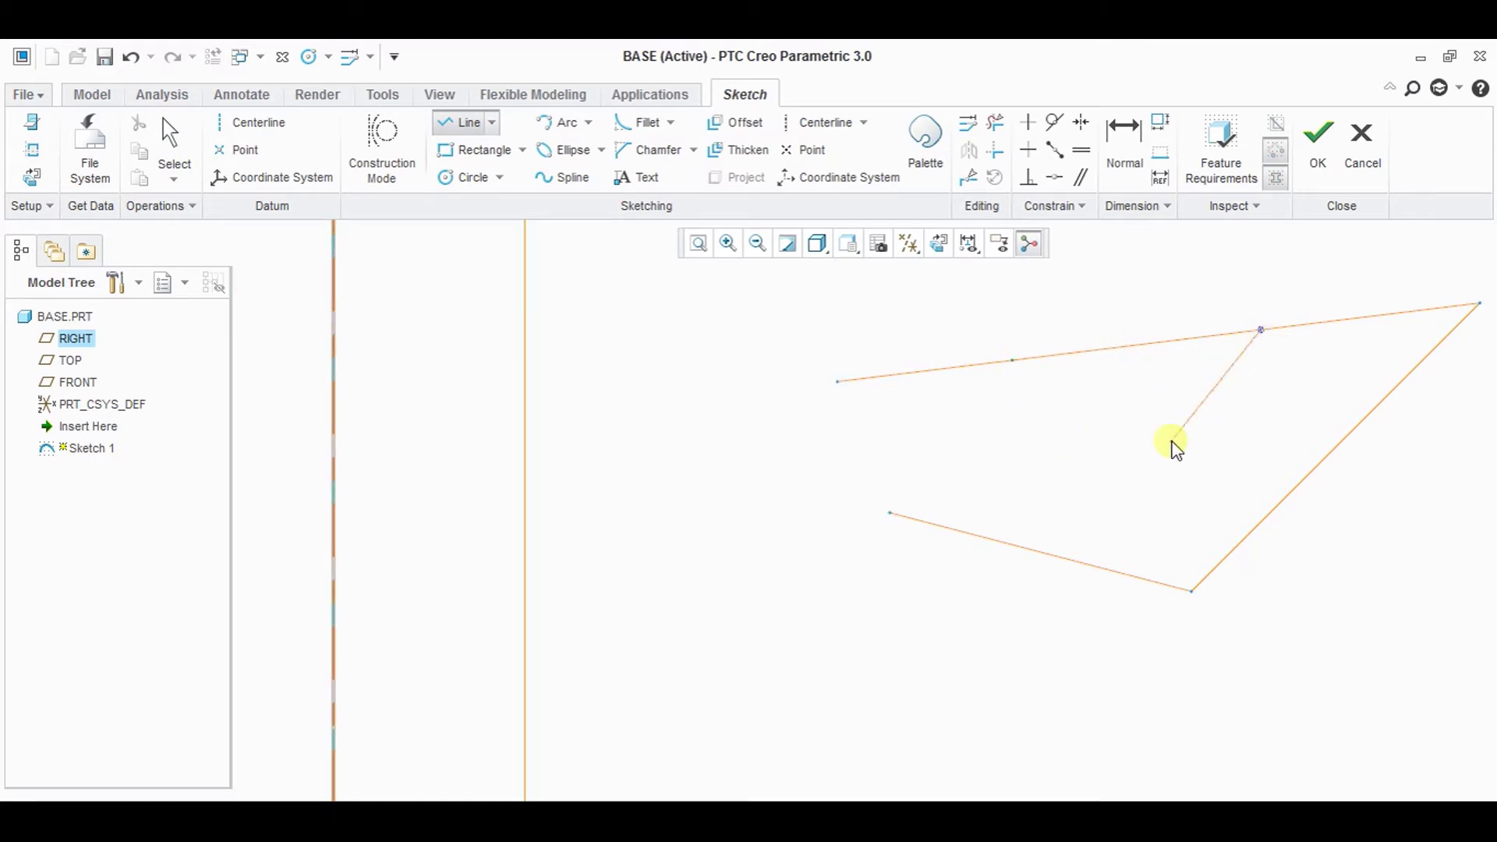
{"action": "key", "text": "Escape"}
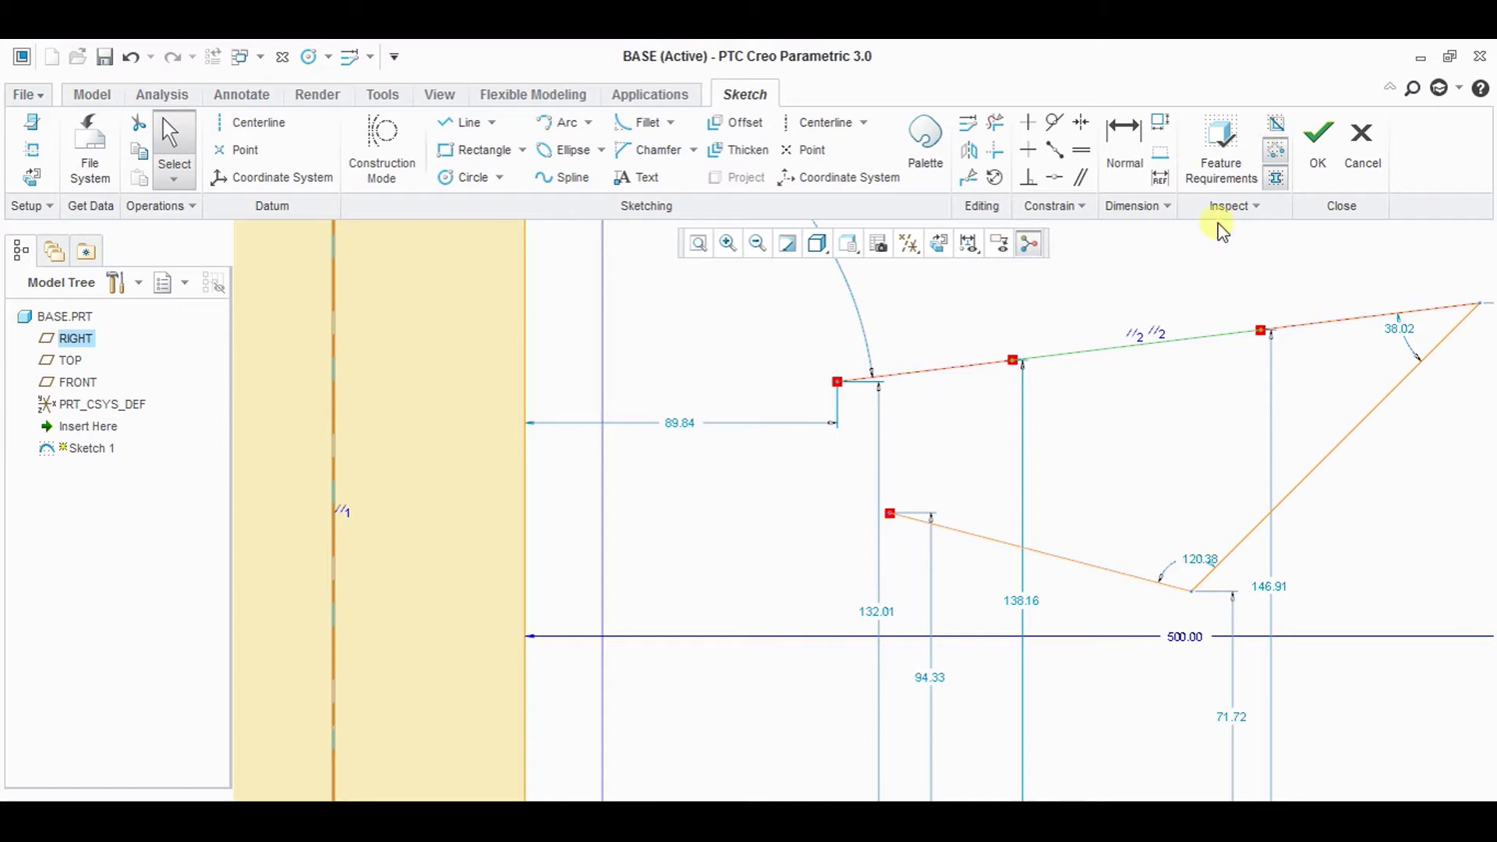
{"action": "left_click", "coordinate": [1205, 264]}
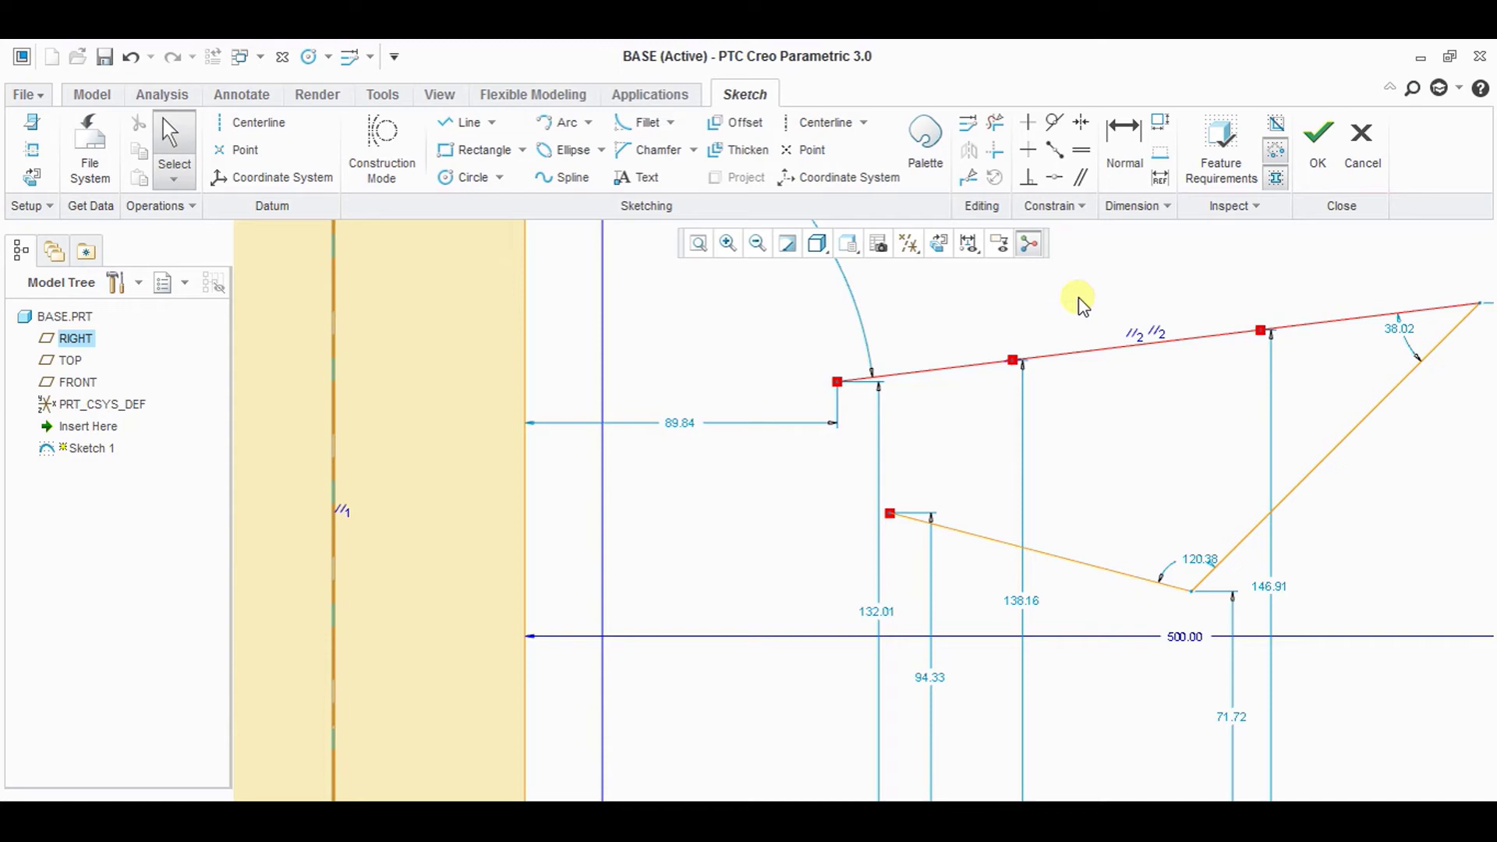
{"action": "left_click", "coordinate": [994, 123]}
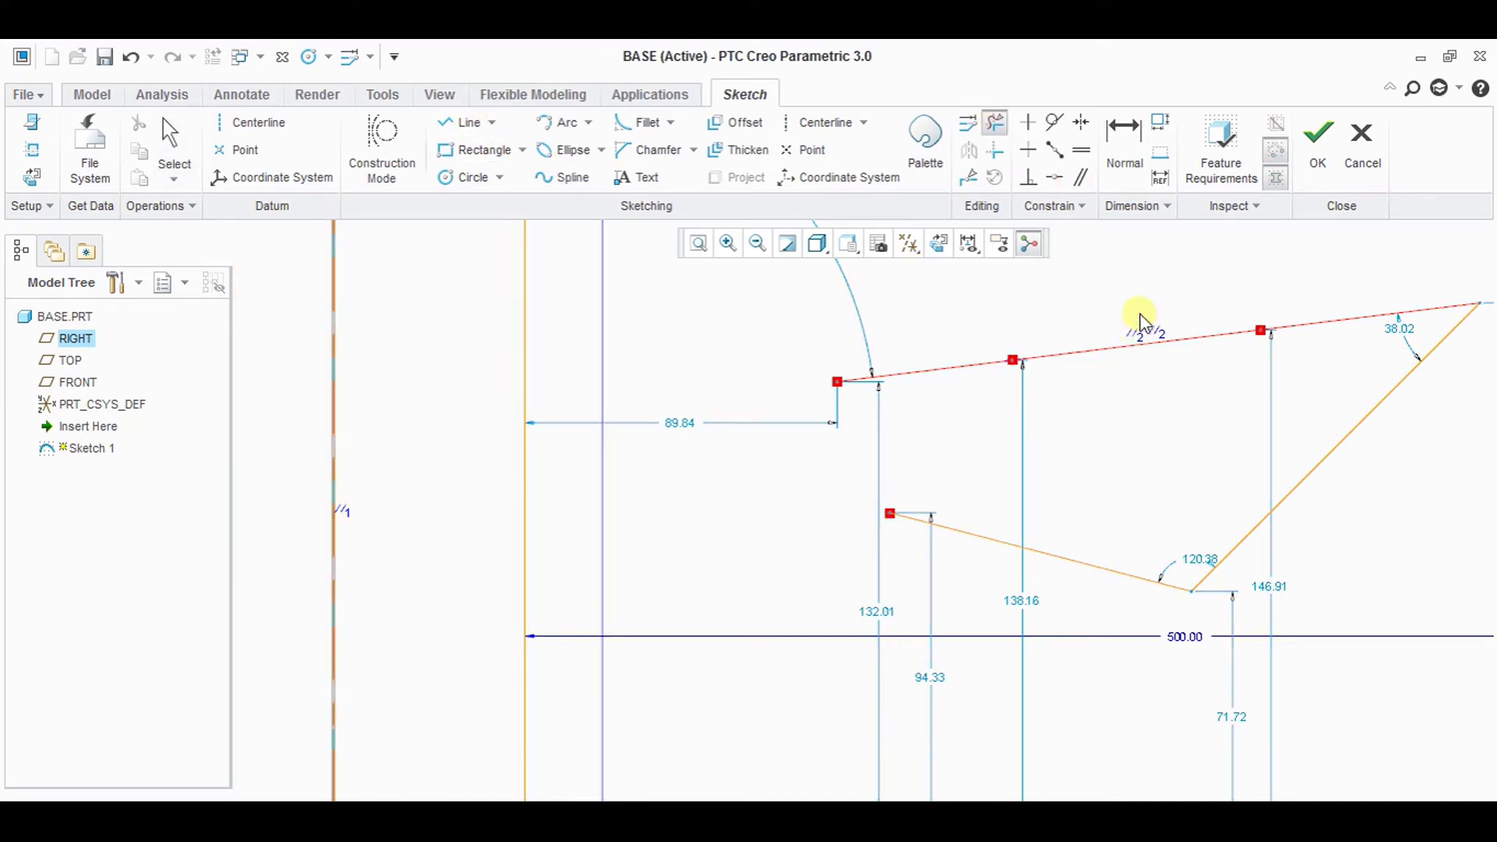
{"action": "mouse_move", "coordinate": [1143, 324]}
{"action": "left_mouse_down"}
{"action": "mouse_move", "coordinate": [1164, 425]}
{"action": "mouse_move", "coordinate": [1162, 385]}
{"action": "mouse_move", "coordinate": [1310, 545]}
{"action": "mouse_move", "coordinate": [1143, 569]}
{"action": "mouse_move", "coordinate": [1076, 480]}
{"action": "left_mouse_up"}
{"action": "middle_click", "coordinate": [945, 429]}
{"action": "left_click", "coordinate": [757, 244]}
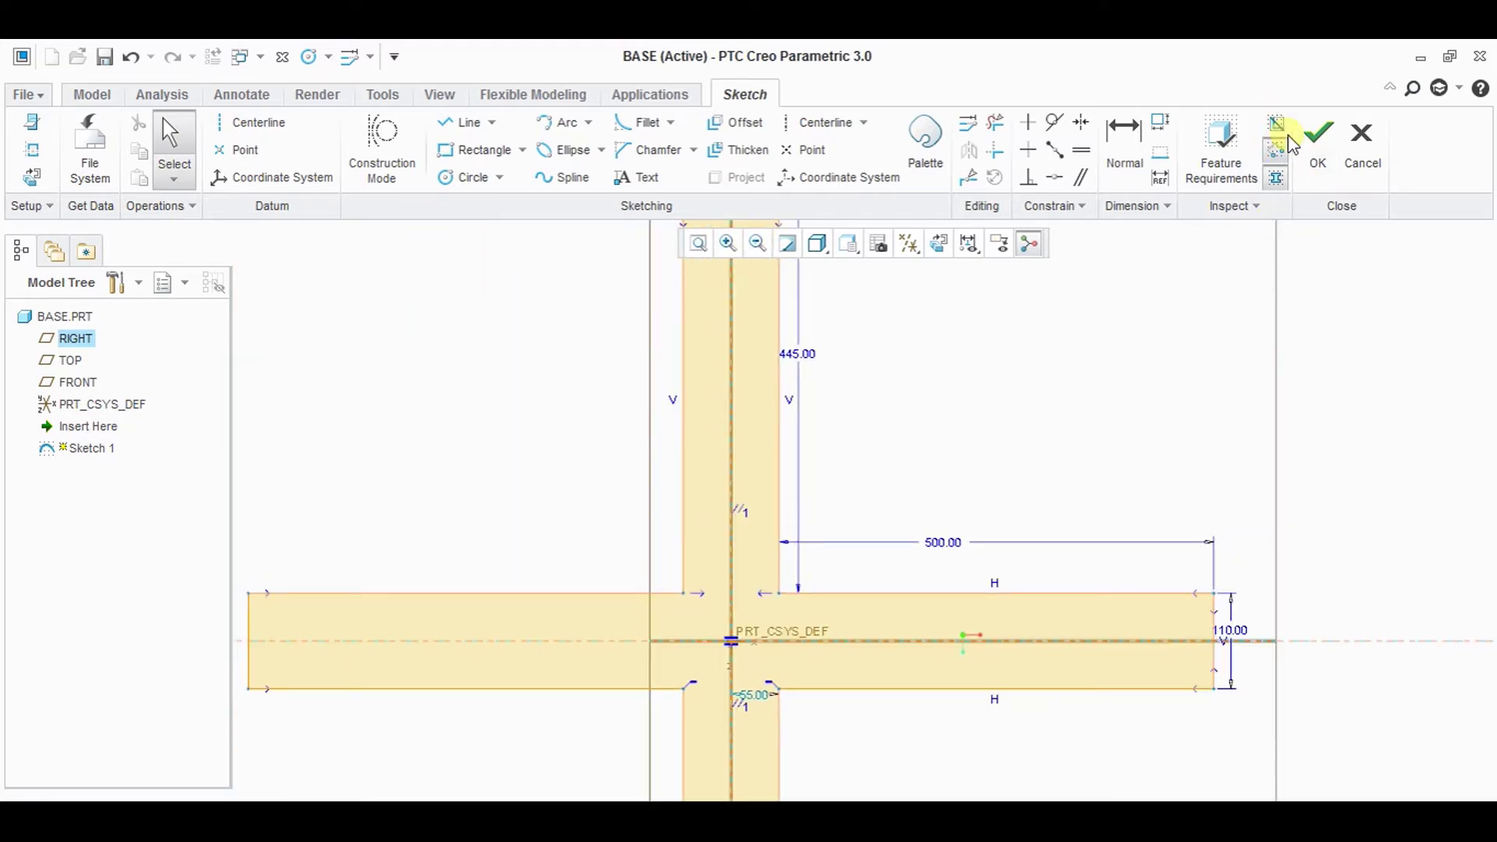
{"action": "left_click", "coordinate": [757, 243]}
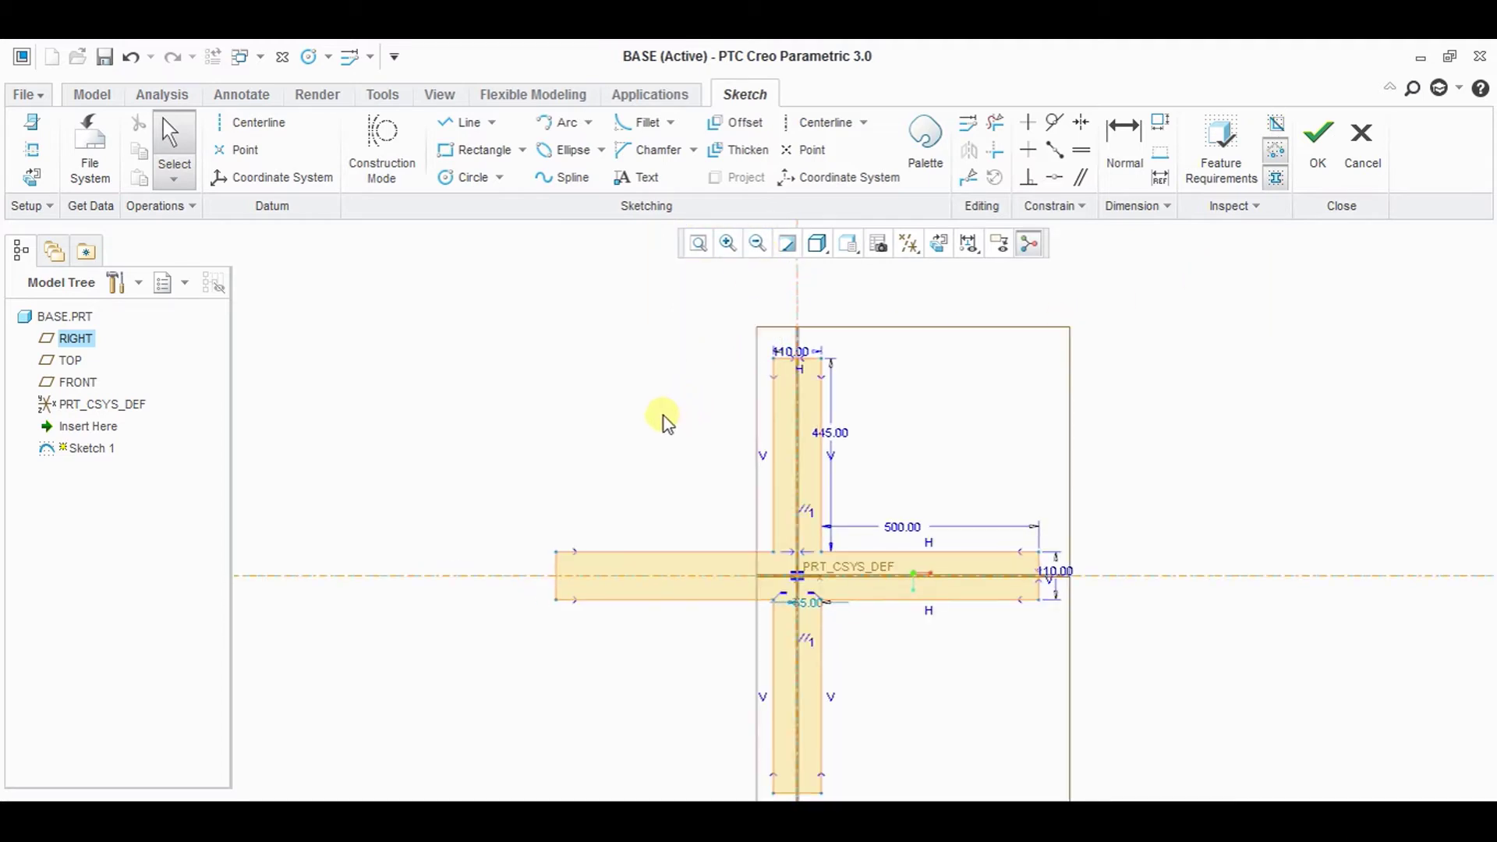
- Finish the cross sketch and extrude it 100 deep as Extrude 1
{"action": "left_click", "coordinate": [1321, 176]}
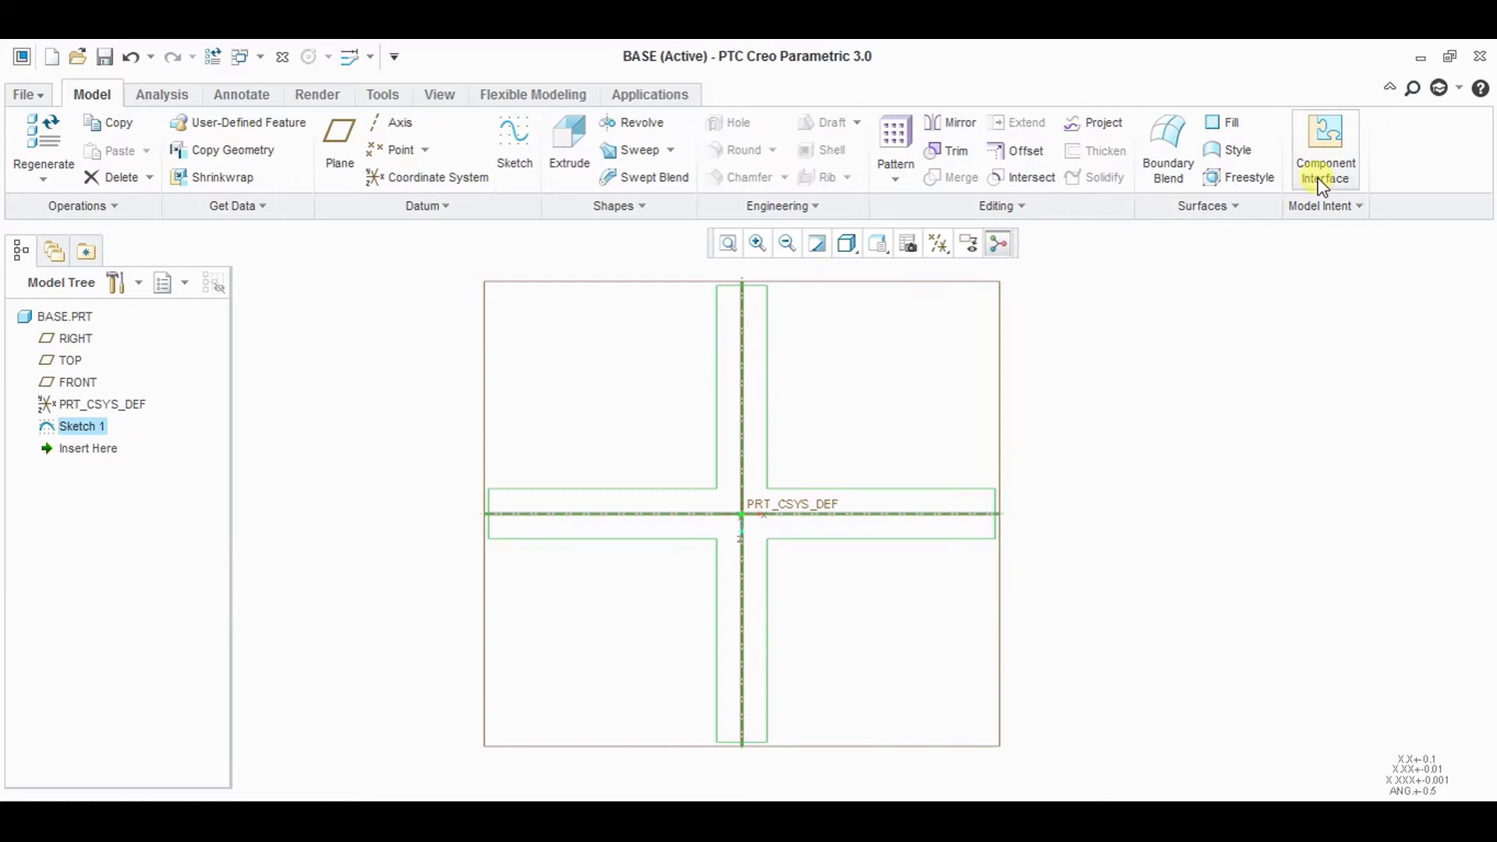
{"action": "left_click", "coordinate": [567, 140]}
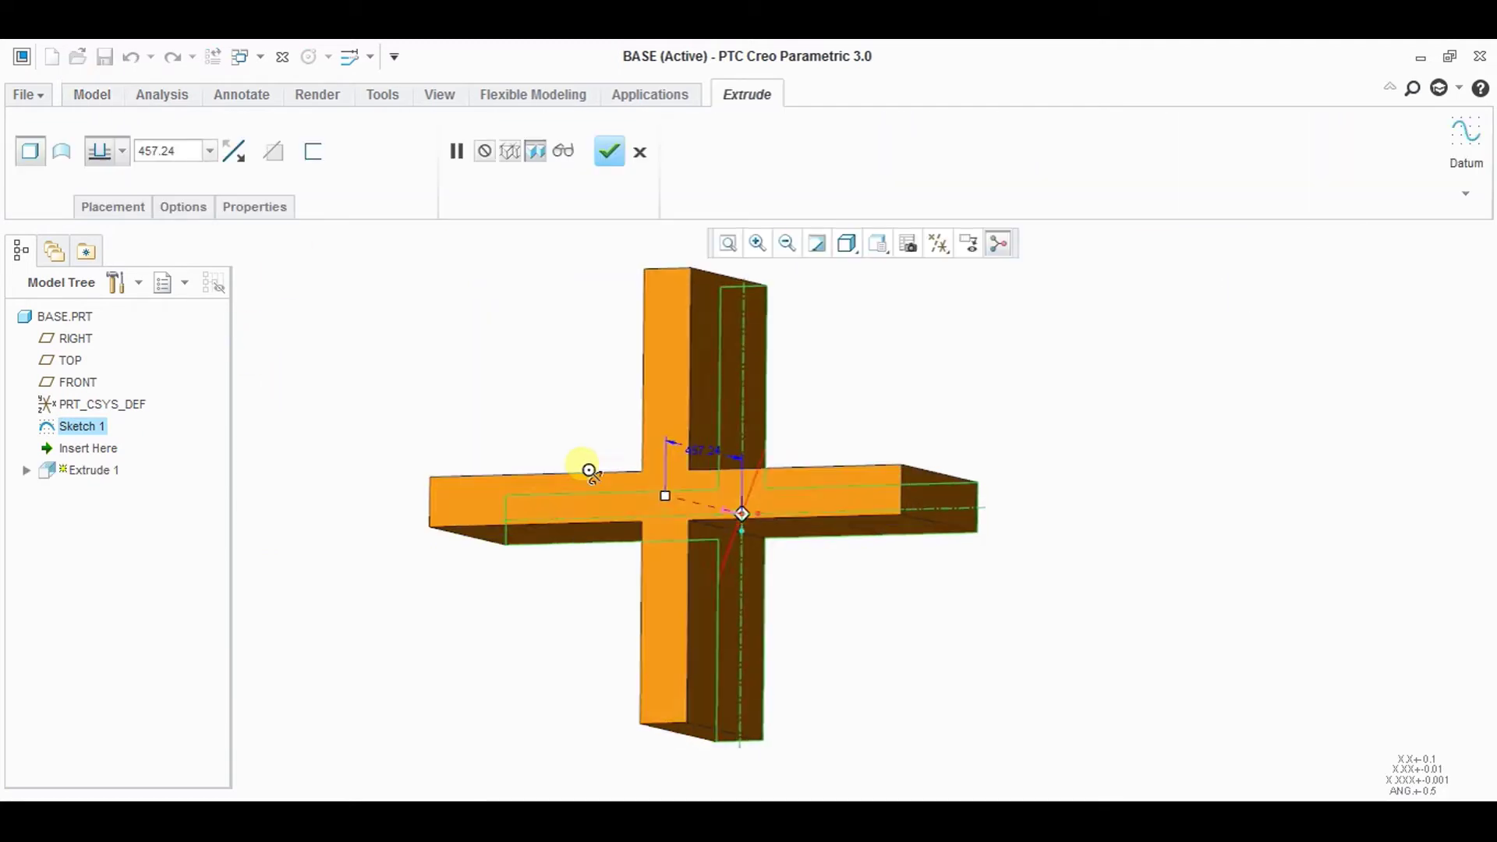
{"action": "mouse_move", "coordinate": [698, 443]}
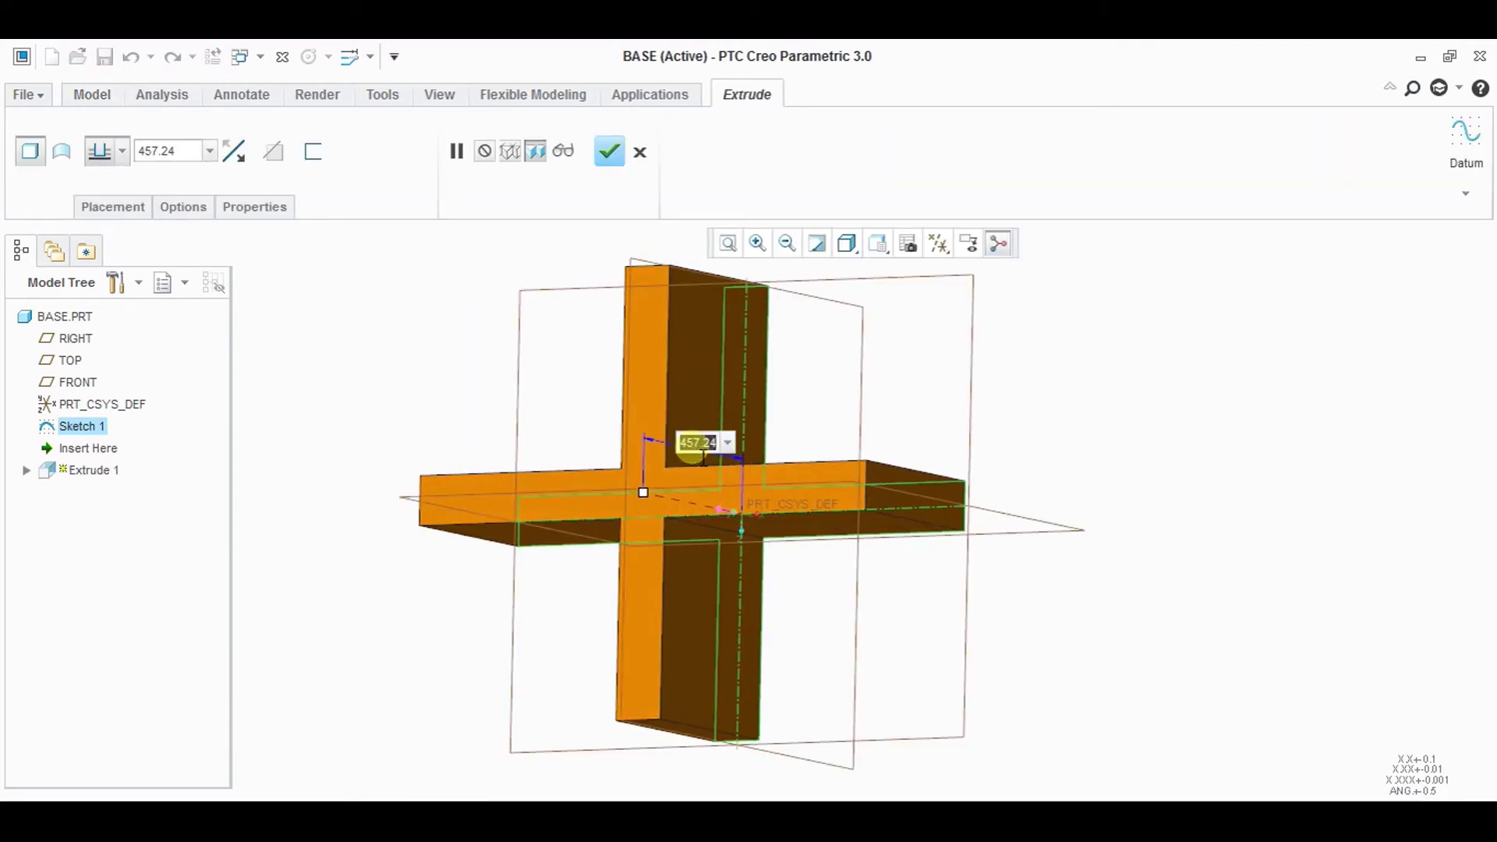
{"action": "type", "text": "100"}
{"action": "key", "text": "Return"}
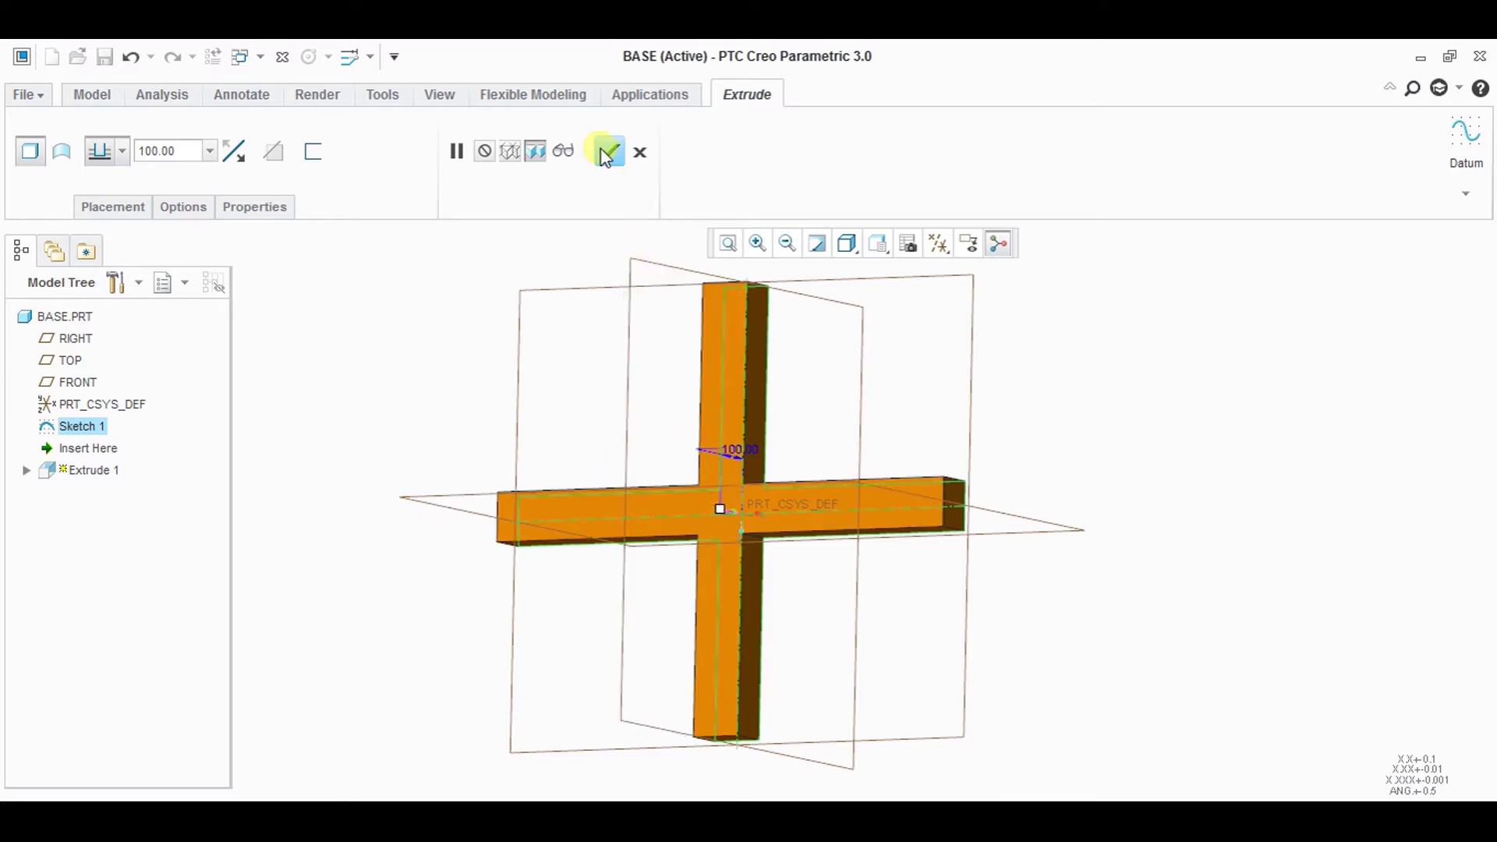
{"action": "left_click", "coordinate": [606, 155]}
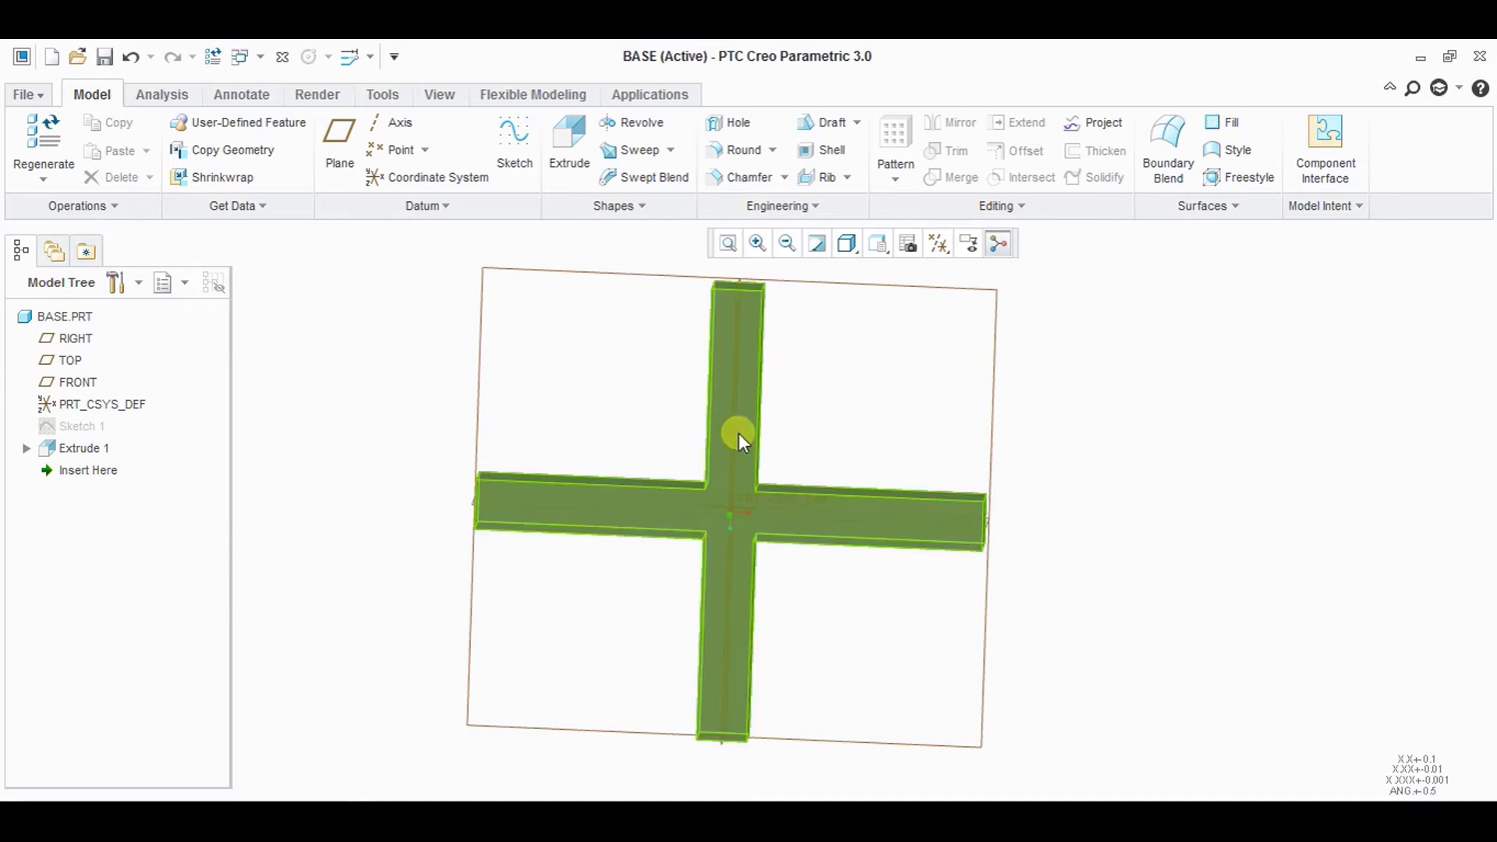
- Select the extruded cross and start a new sketch on its face
{"action": "left_click", "coordinate": [736, 517]}
{"action": "left_click", "coordinate": [736, 562]}
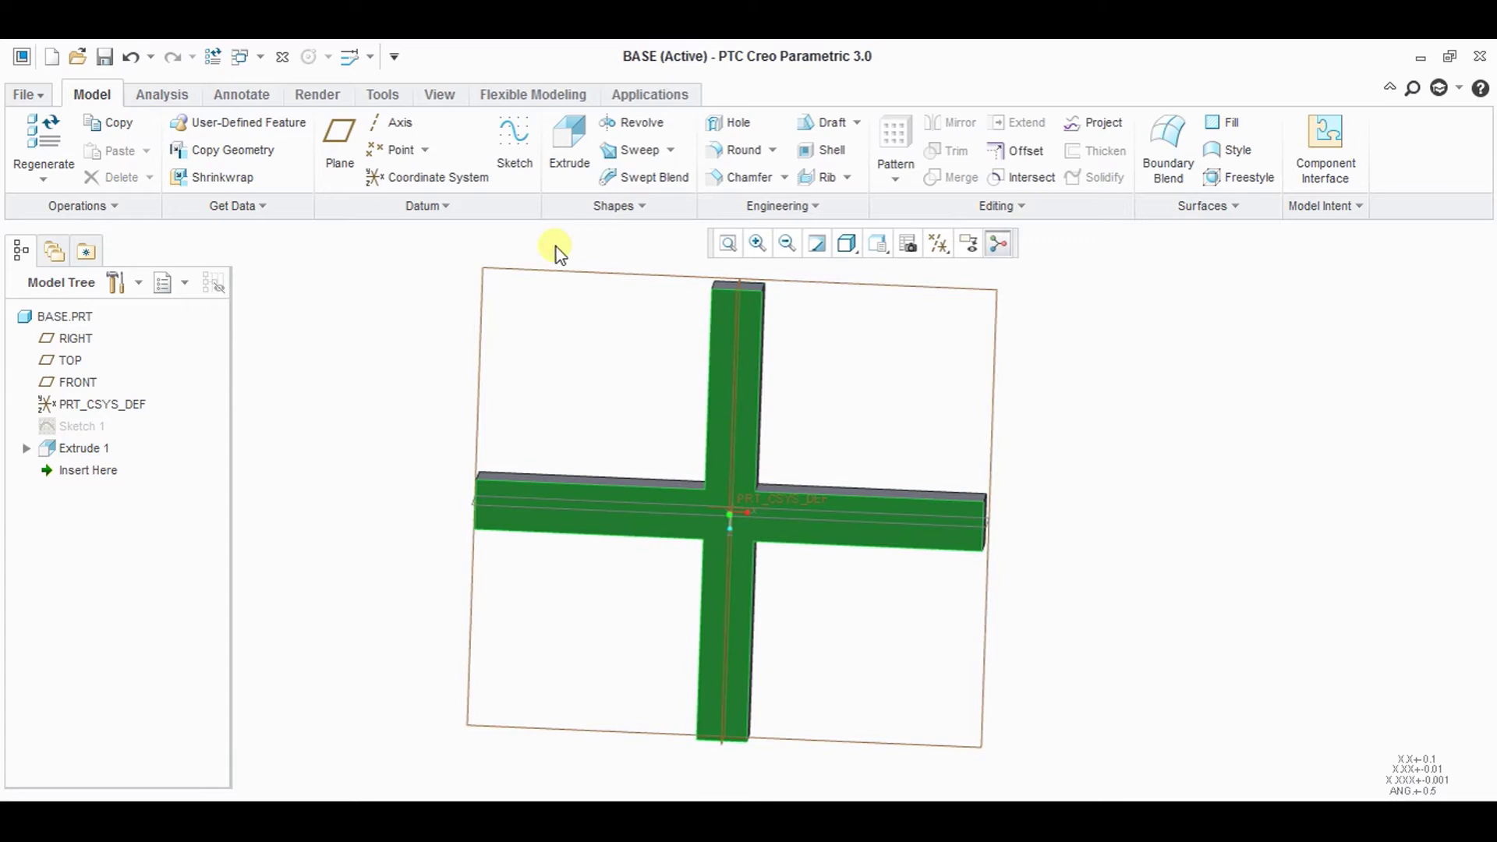
{"action": "left_click", "coordinate": [521, 164]}
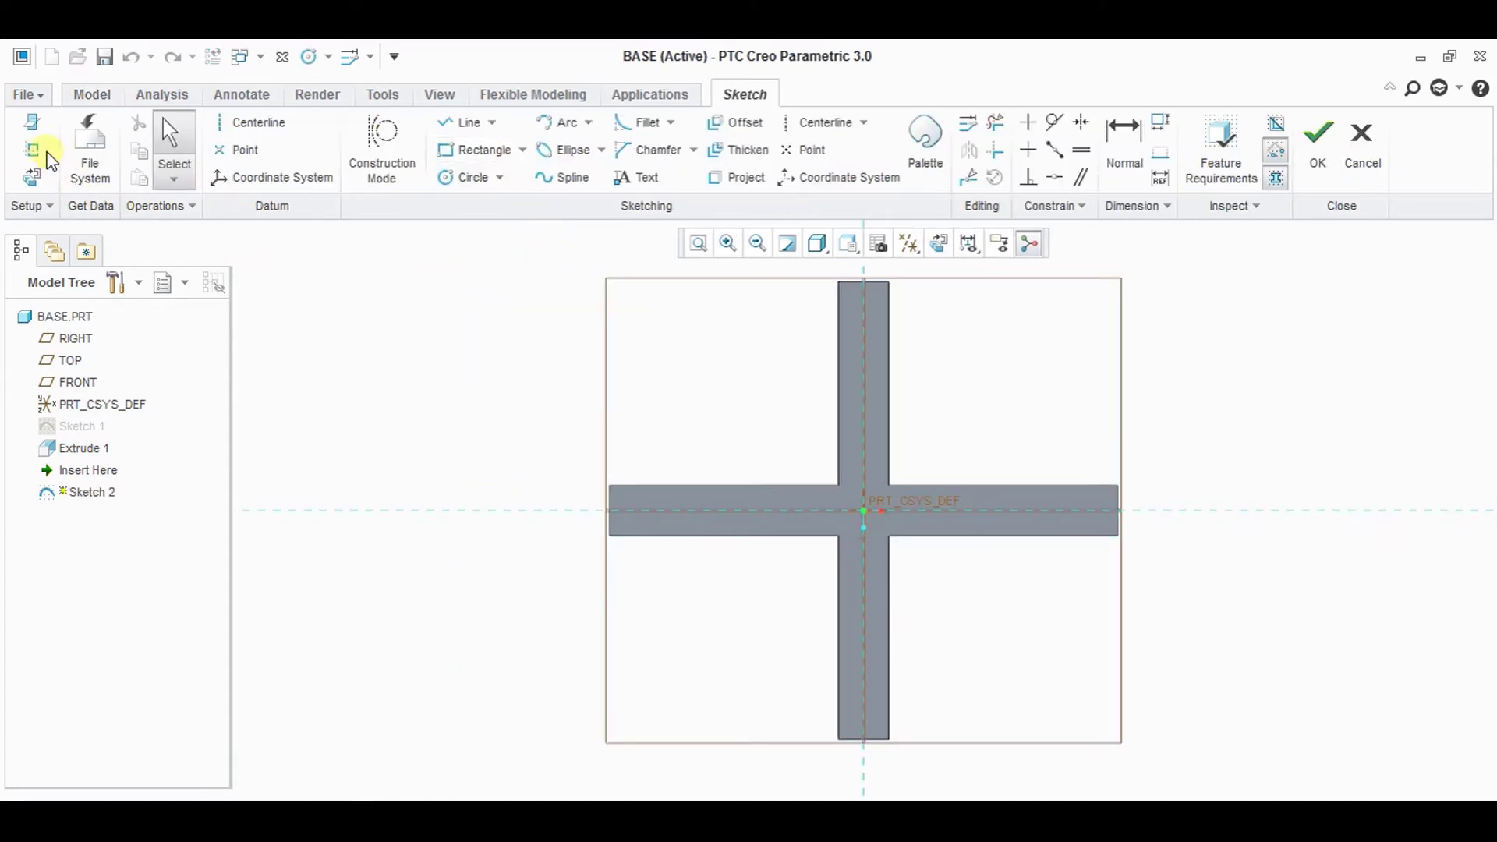
- Add the bar edges, outer edges and bottom edge as sketch references, then close References
{"action": "left_click", "coordinate": [33, 152]}
{"action": "left_click", "coordinate": [609, 505]}
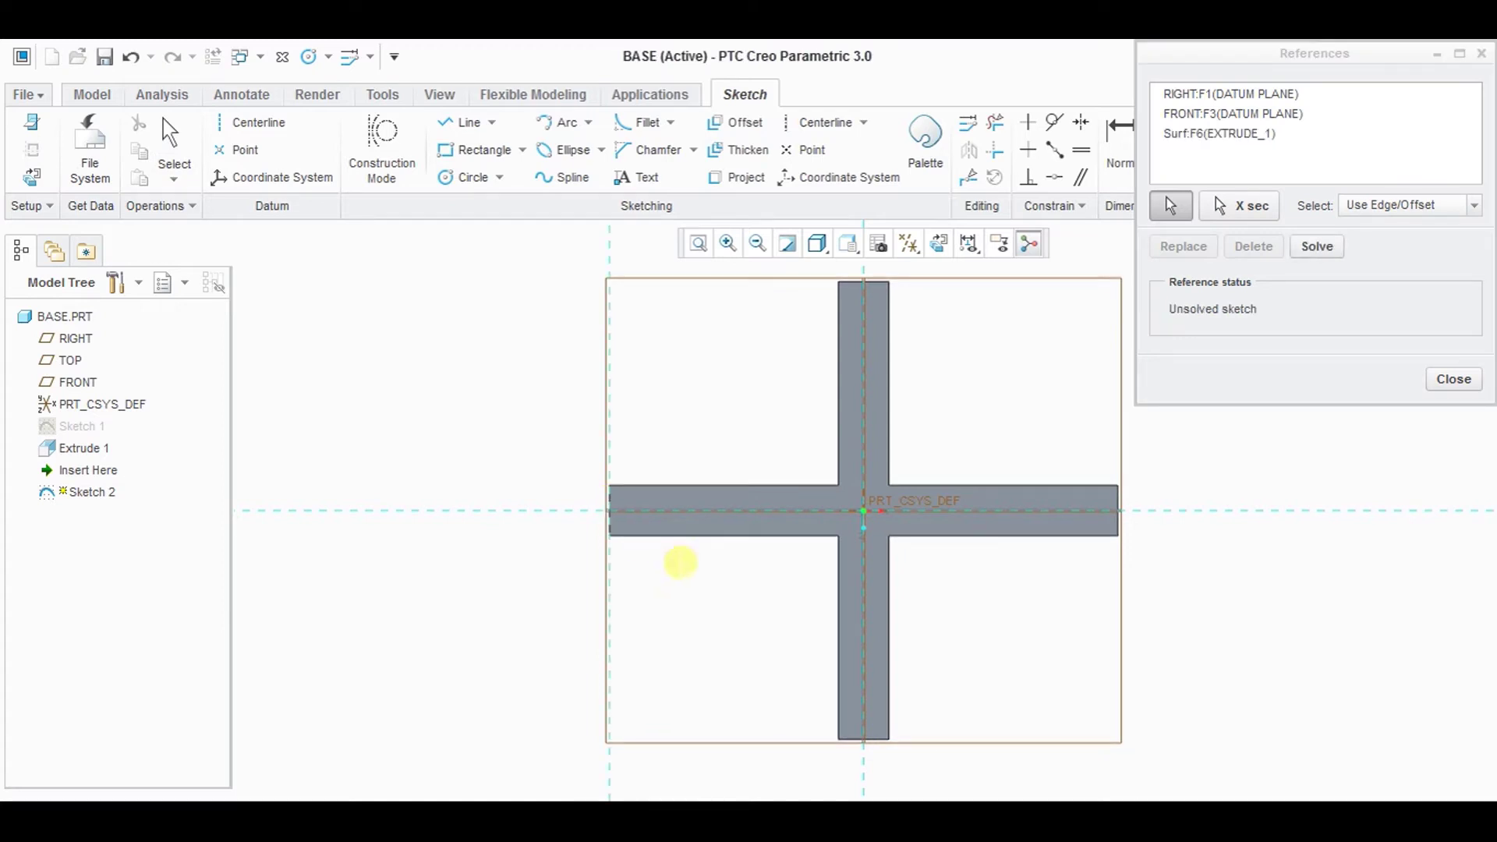
{"action": "left_click", "coordinate": [698, 536]}
{"action": "left_click", "coordinate": [716, 487]}
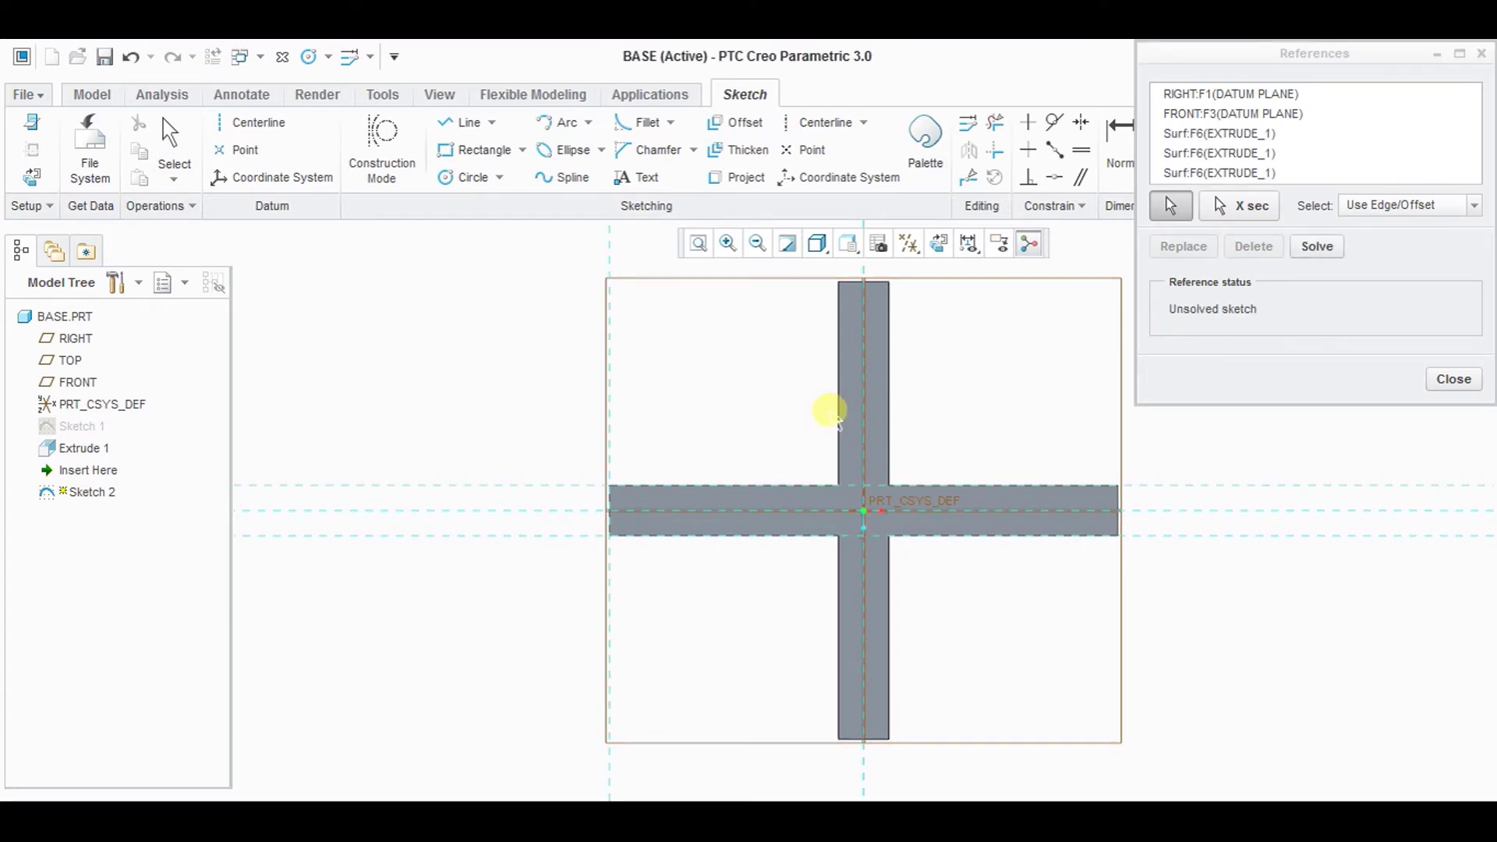
{"action": "left_click", "coordinate": [838, 416]}
{"action": "left_click", "coordinate": [888, 391]}
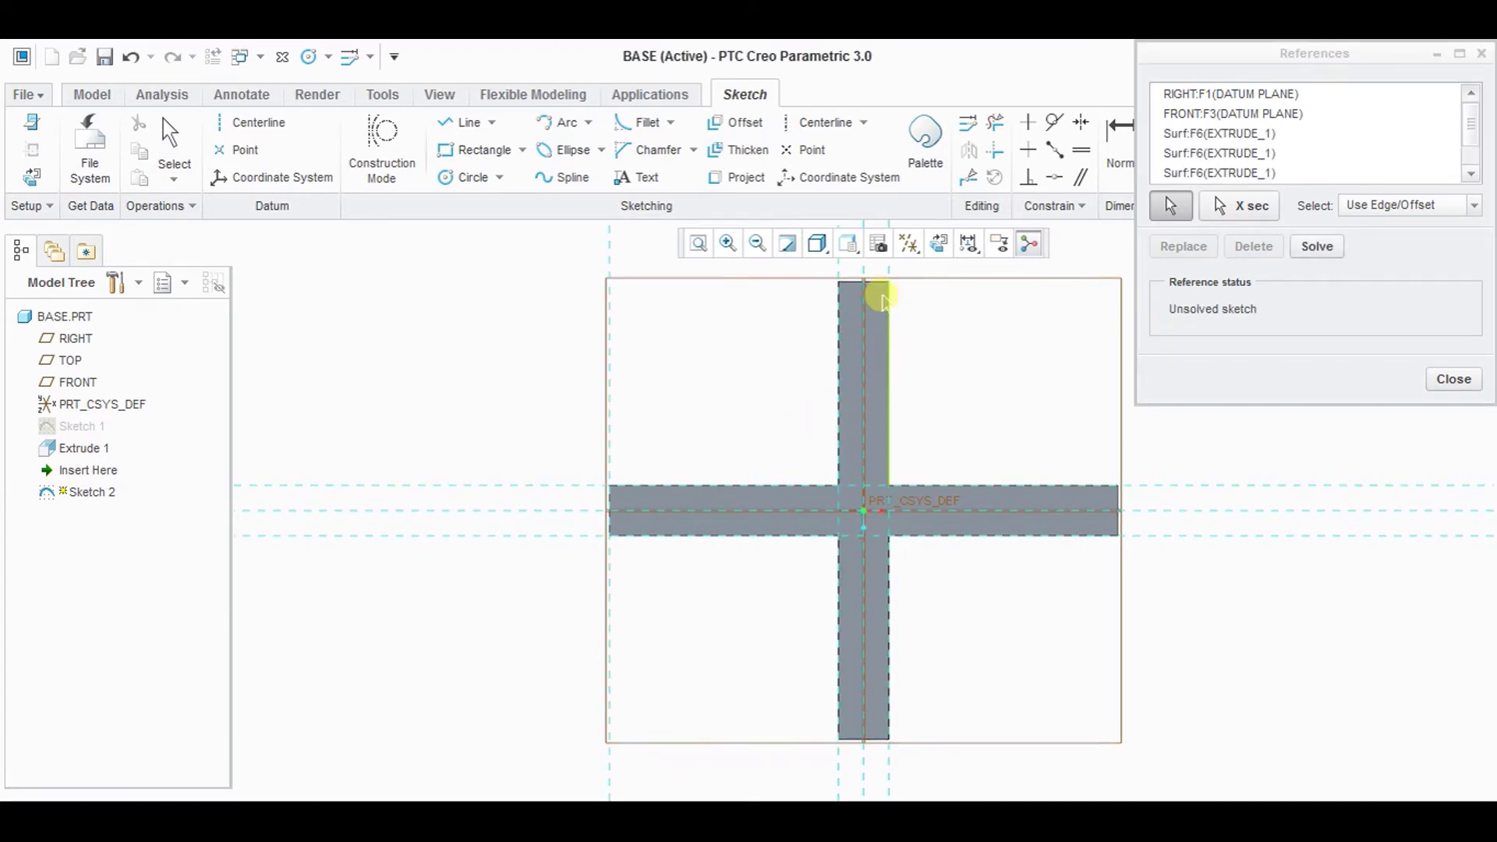
{"action": "left_click", "coordinate": [875, 286]}
{"action": "left_click", "coordinate": [1113, 495]}
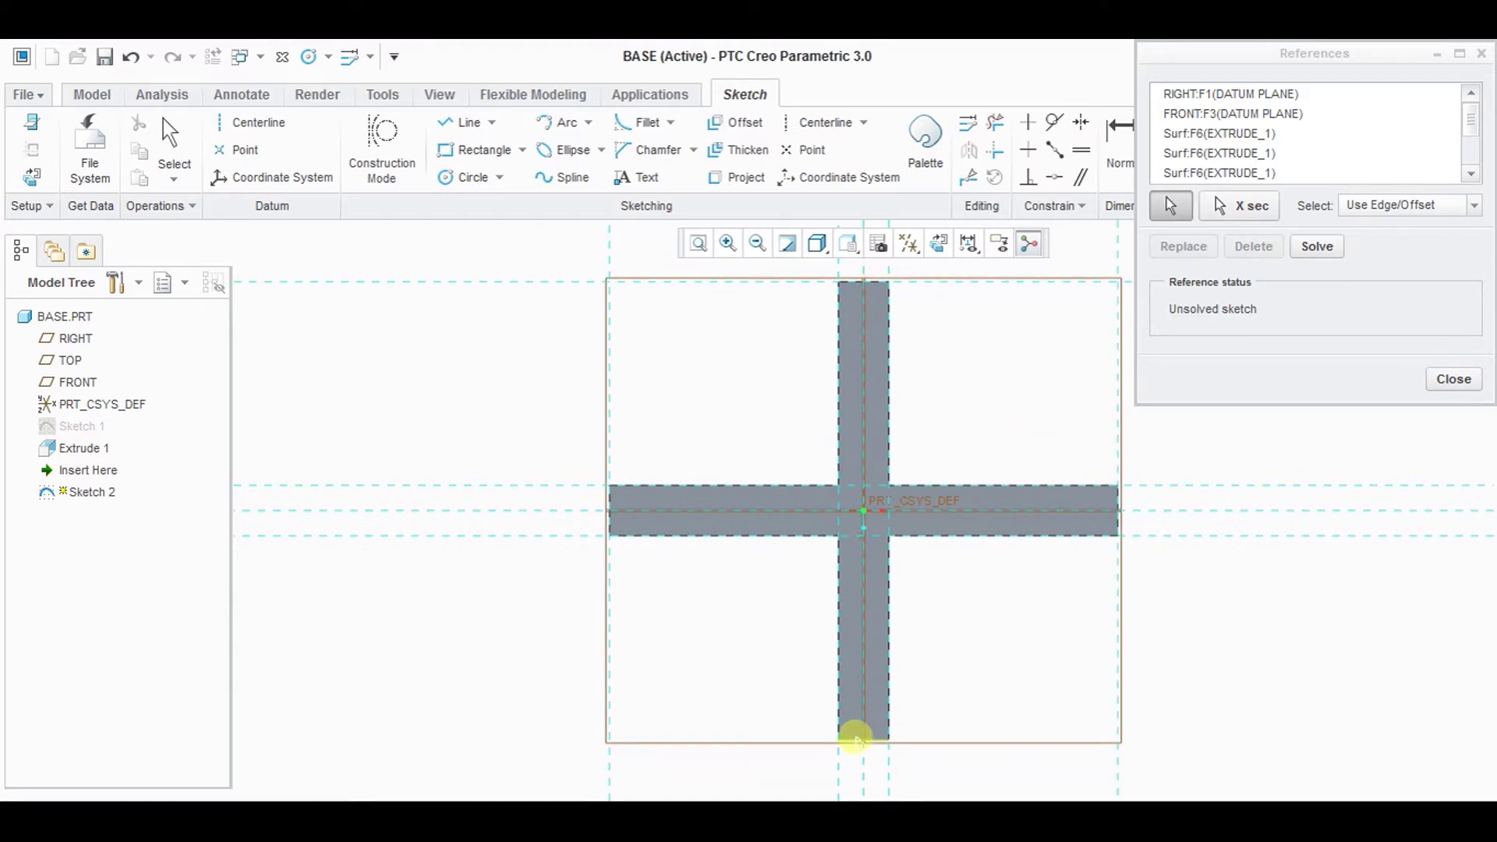
{"action": "left_click", "coordinate": [853, 742]}
{"action": "left_click", "coordinate": [1429, 389]}
- Draw one thin rectangle along the vertical bar and one along the horizontal bar
{"action": "left_click", "coordinate": [480, 155]}
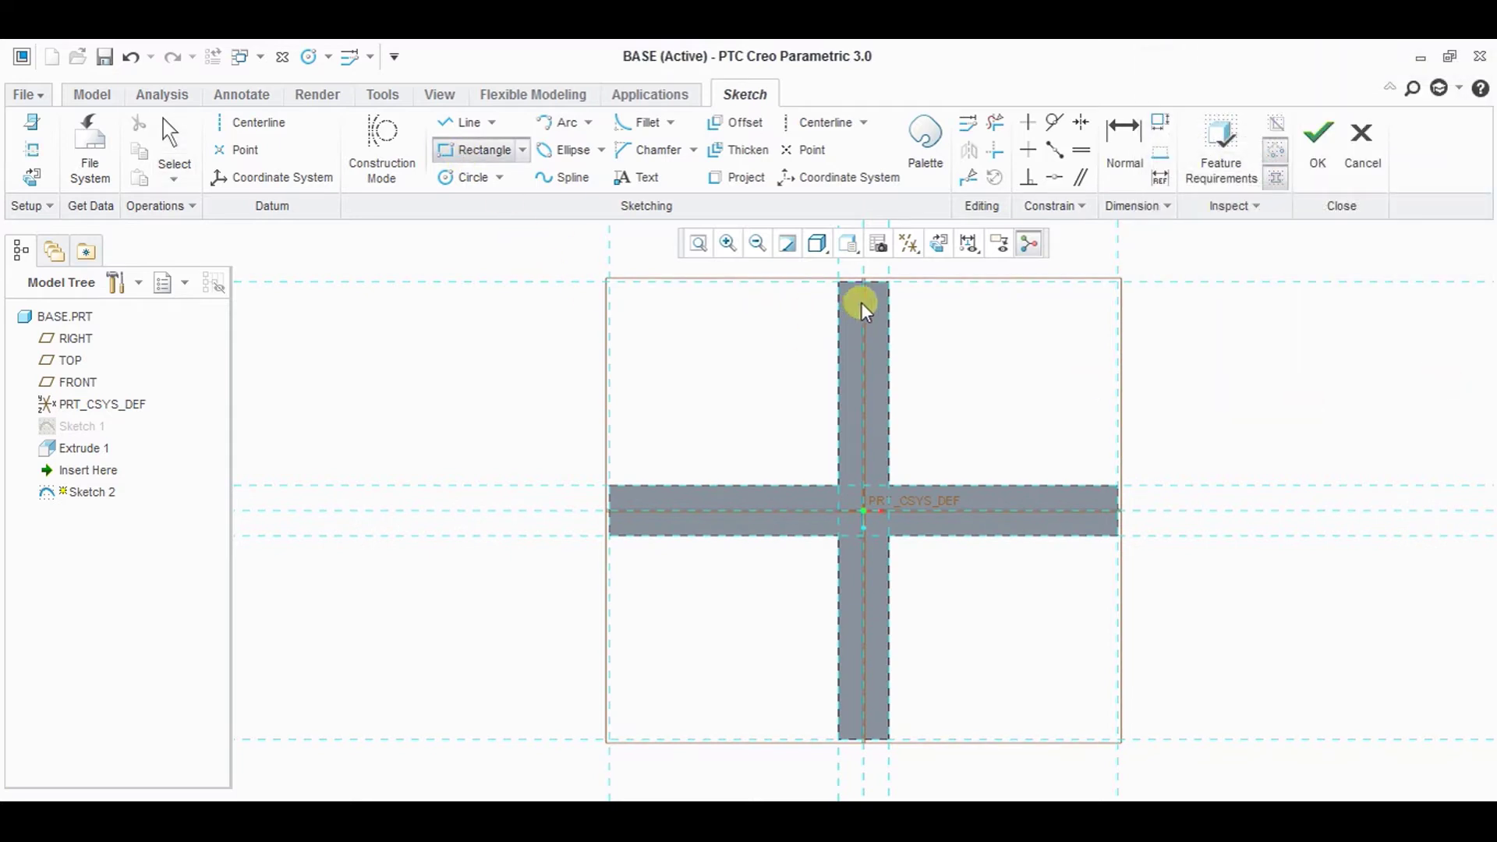
{"action": "left_click", "coordinate": [844, 288]}
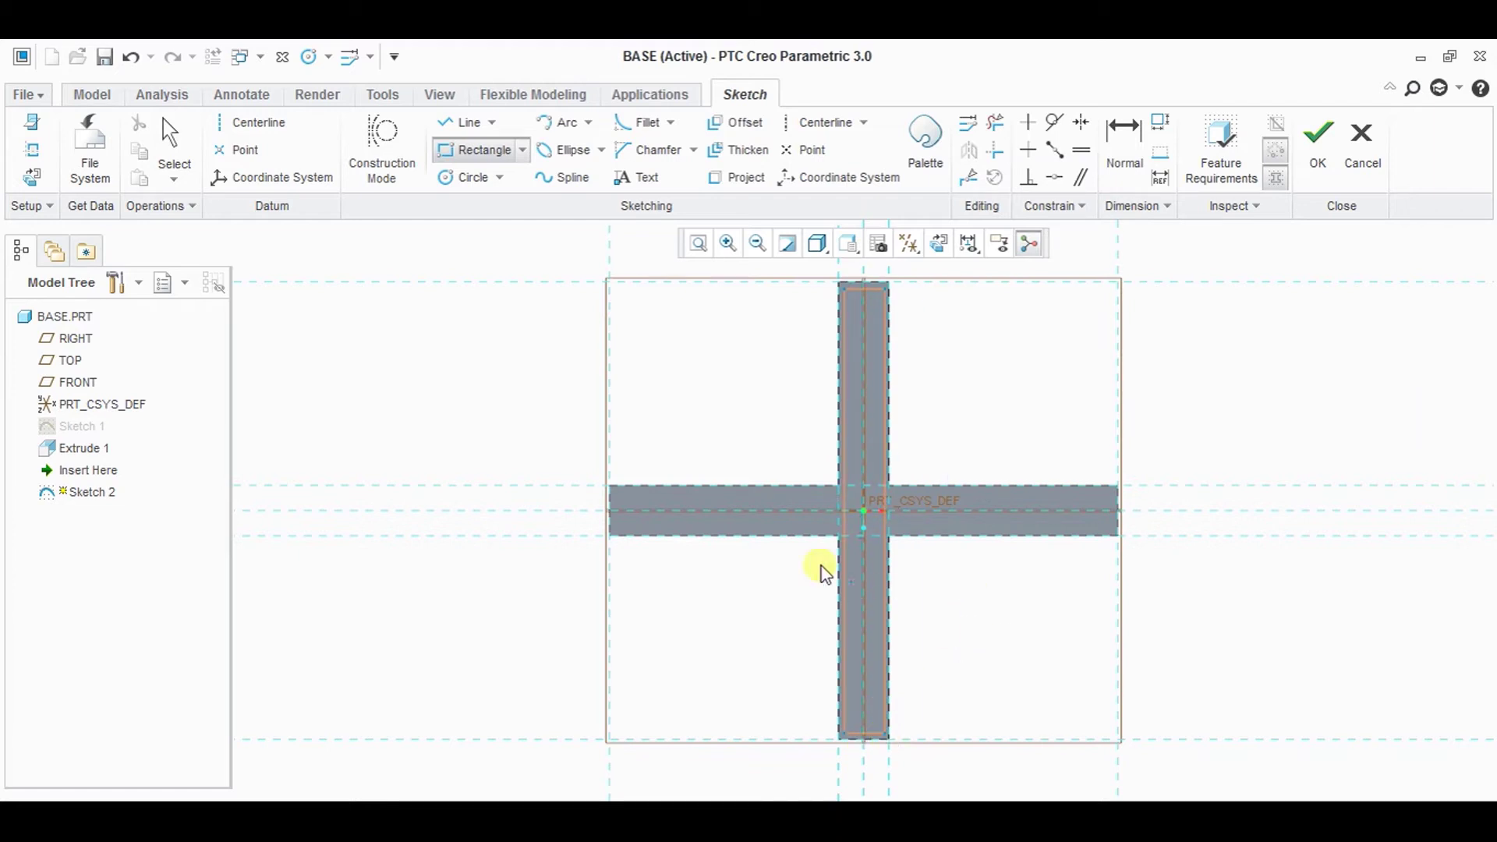
{"action": "left_click", "coordinate": [624, 495]}
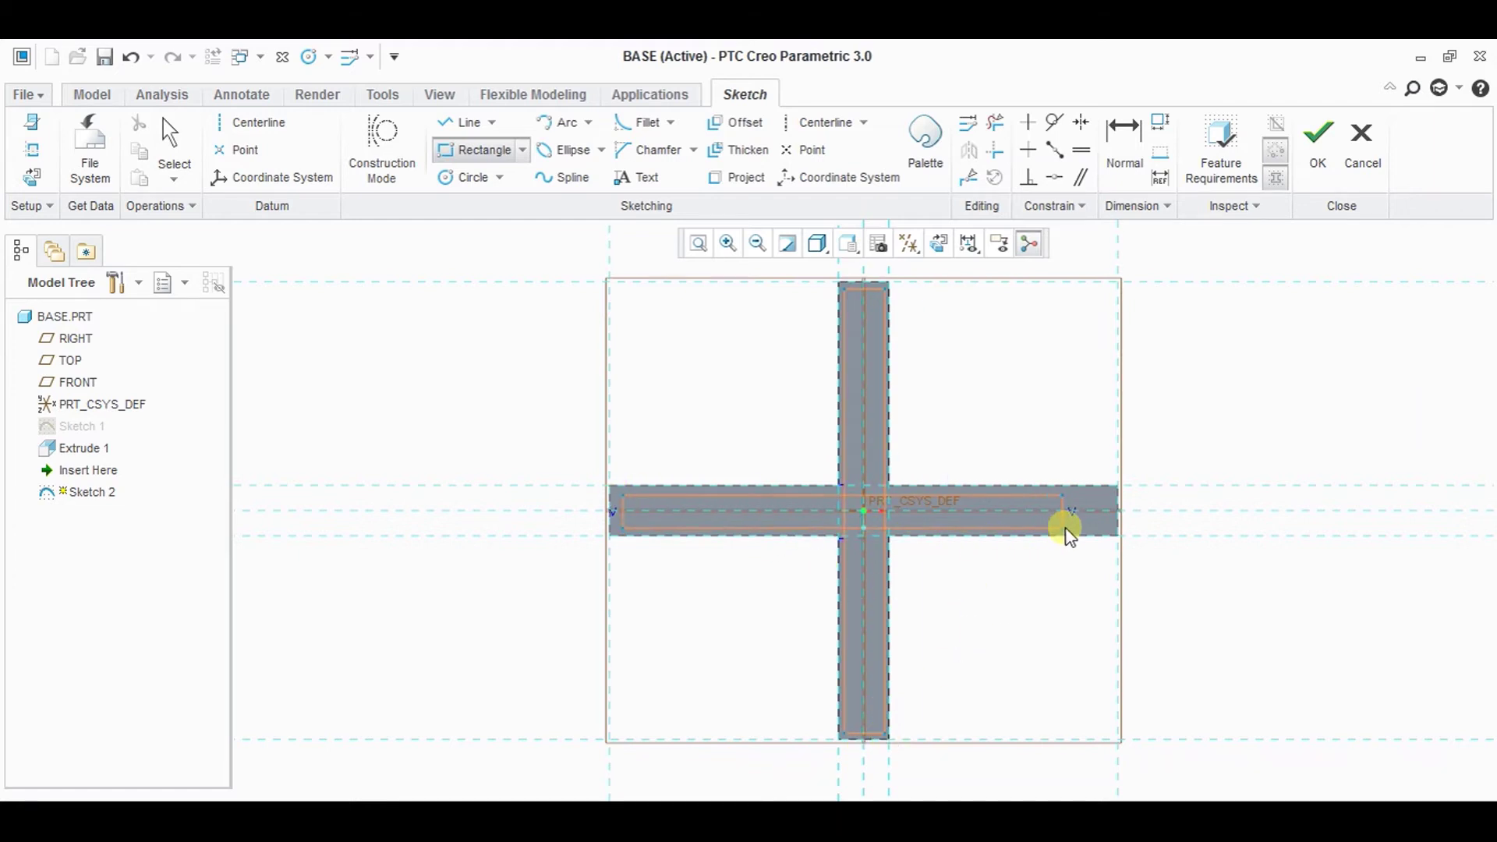
{"action": "left_click", "coordinate": [1106, 530]}
- Zoom in on the vertical bar's top and set the right-side gap to 5.00
{"action": "middle_click", "coordinate": [1168, 431]}
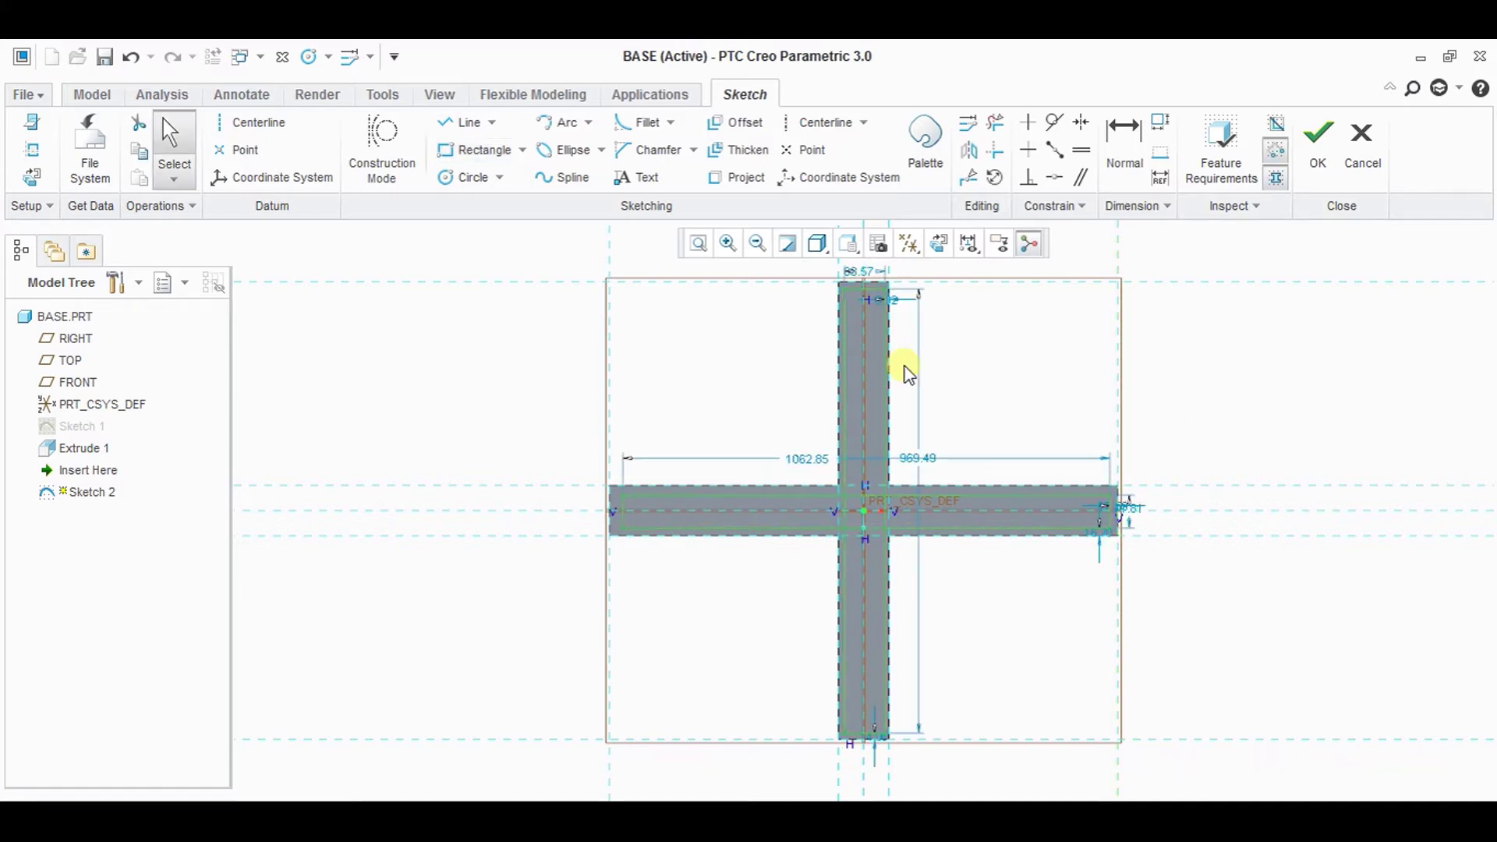
{"action": "left_click", "coordinate": [726, 246]}
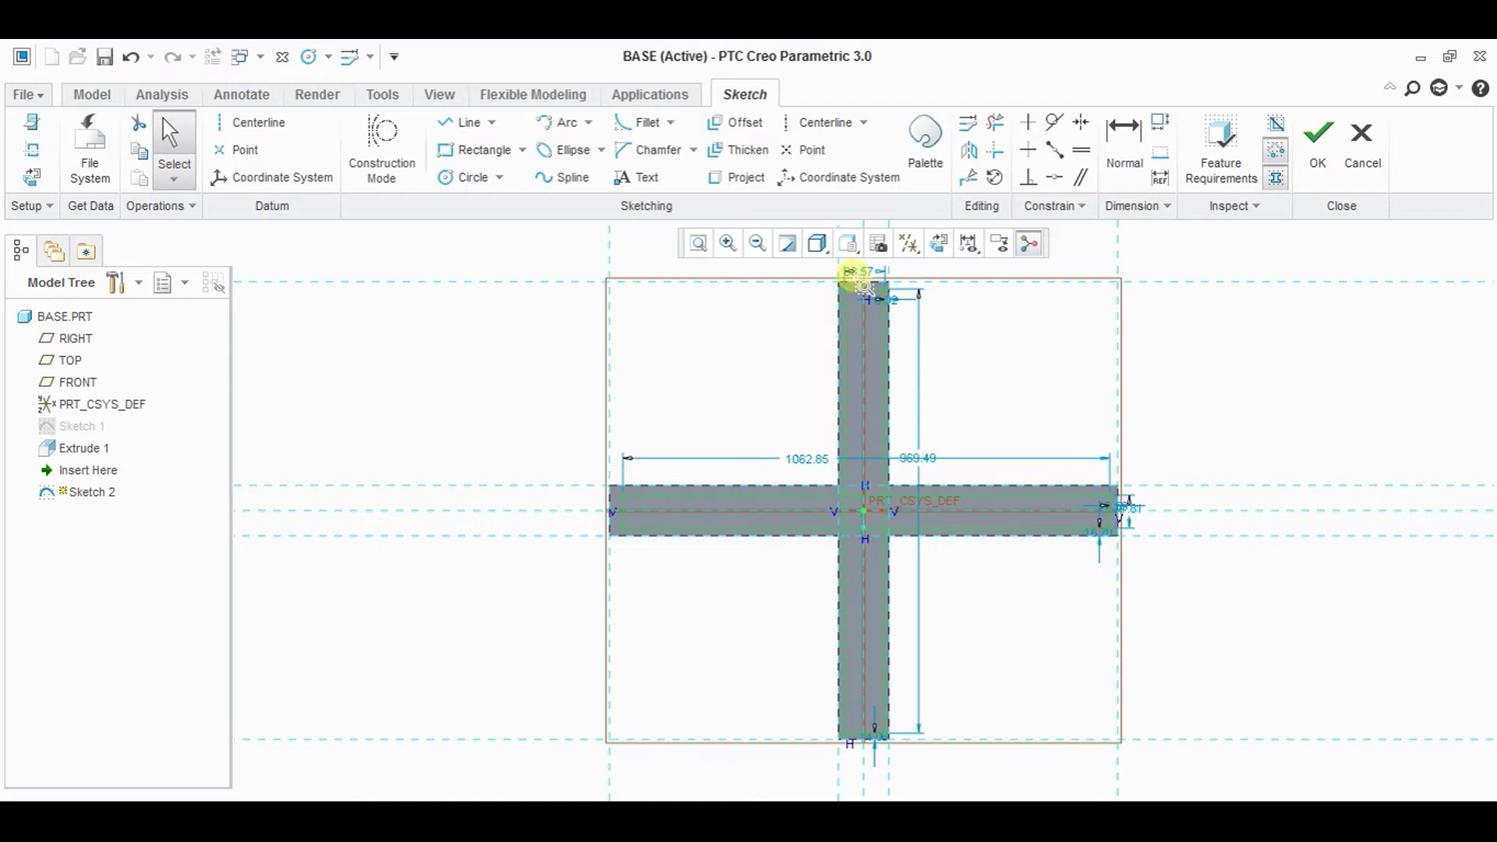
{"action": "left_click_drag", "start_coordinate": [853, 284], "coordinate": [922, 386]}
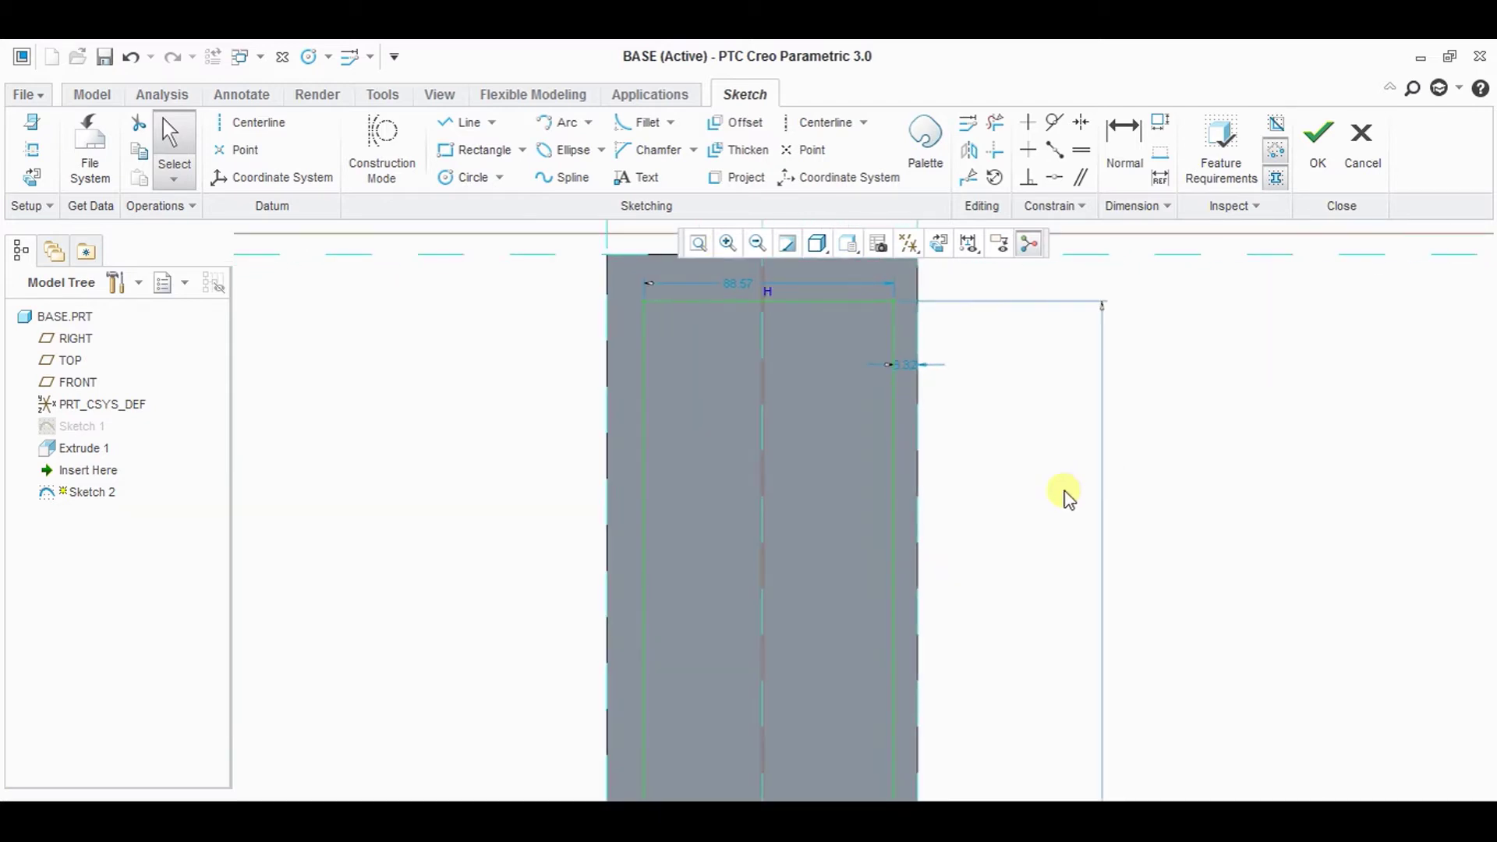
{"action": "left_click", "coordinate": [1063, 495]}
{"action": "left_click", "coordinate": [1123, 158]}
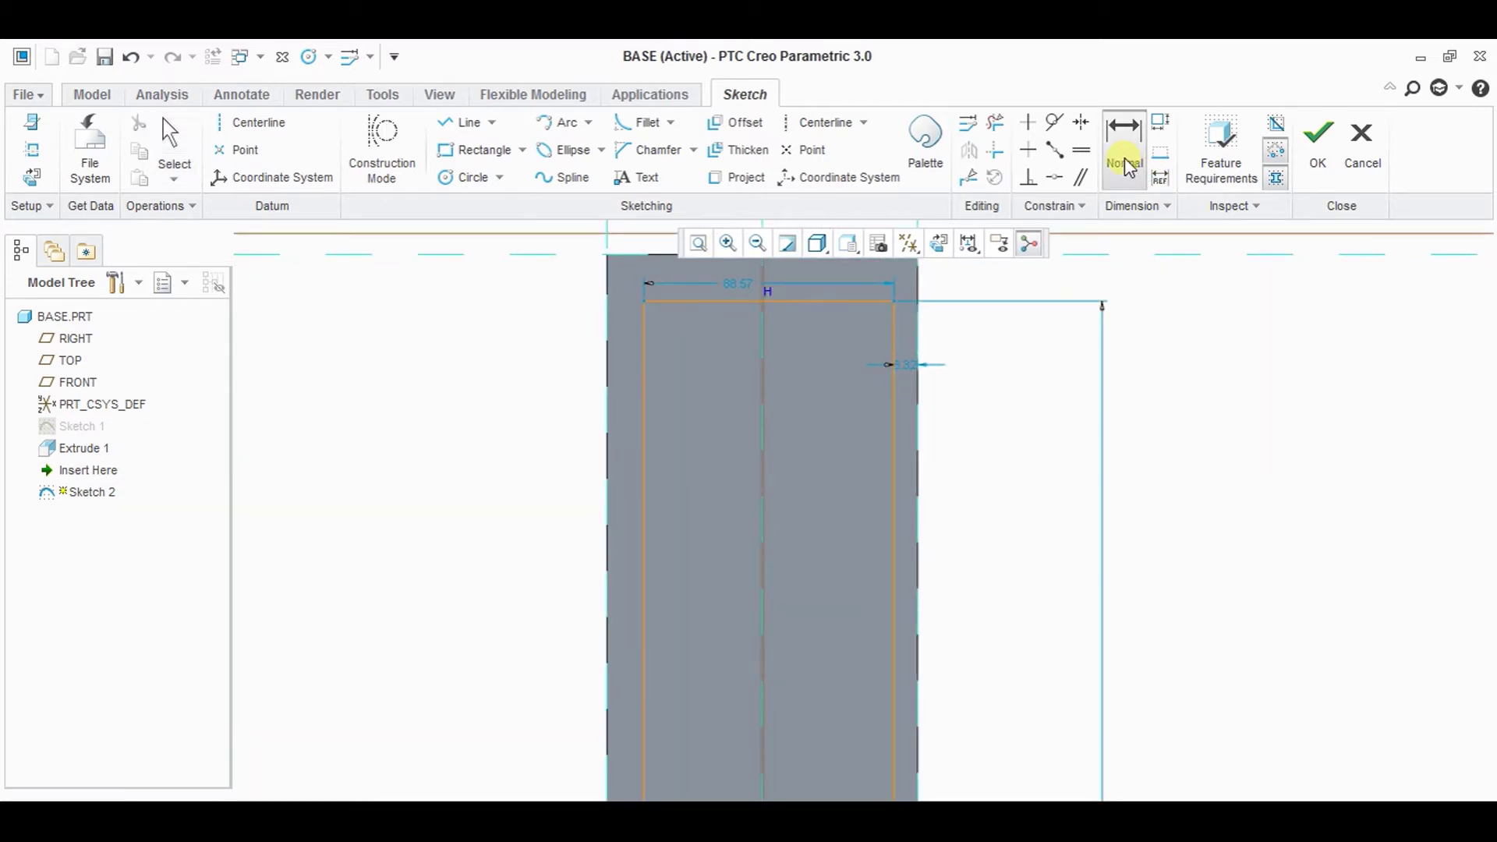
{"action": "left_click", "coordinate": [896, 518]}
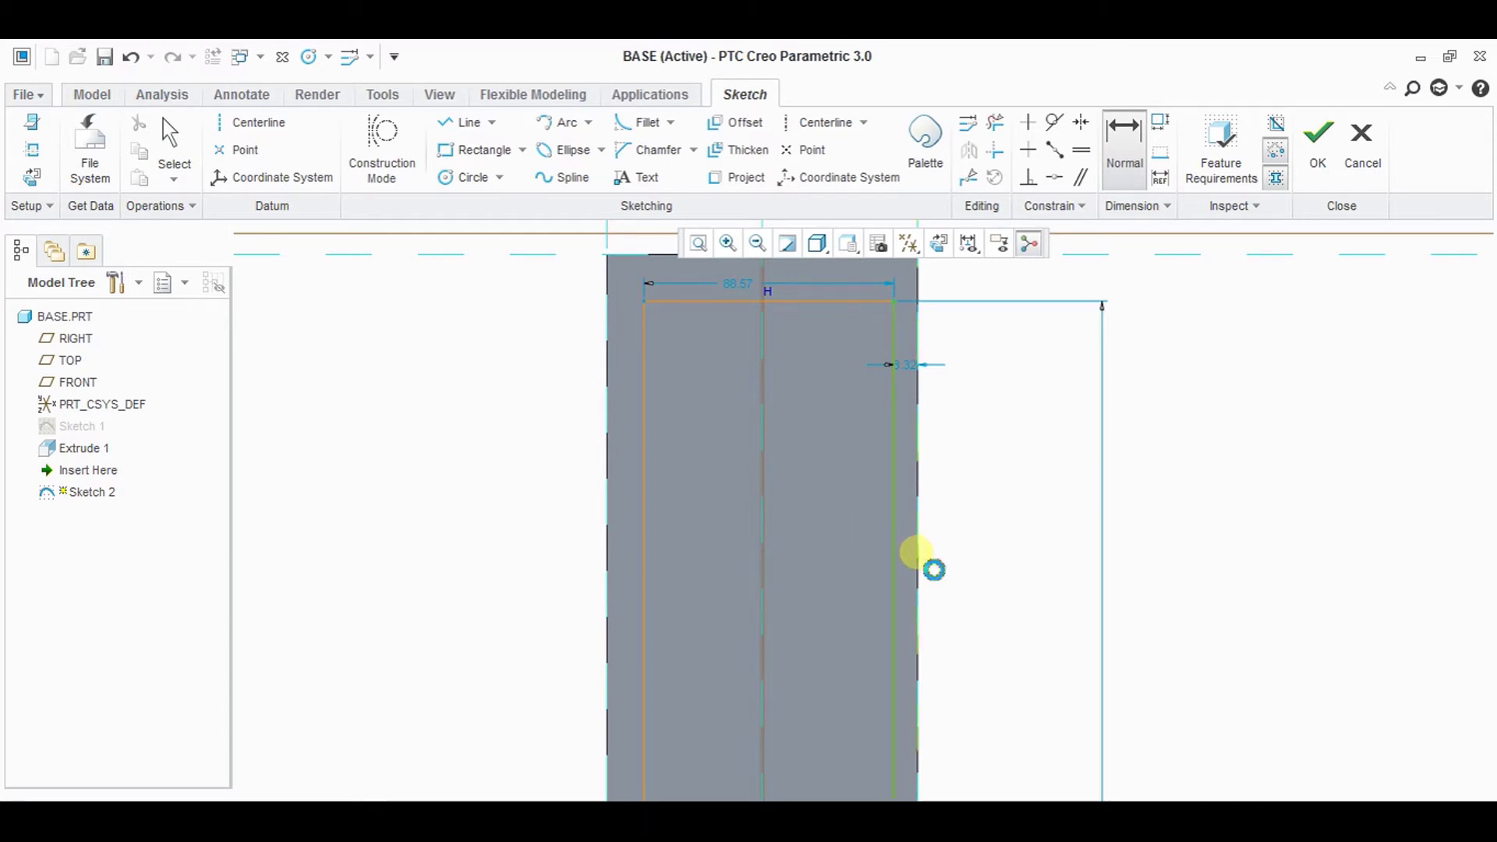
{"action": "middle_click", "coordinate": [1018, 549]}
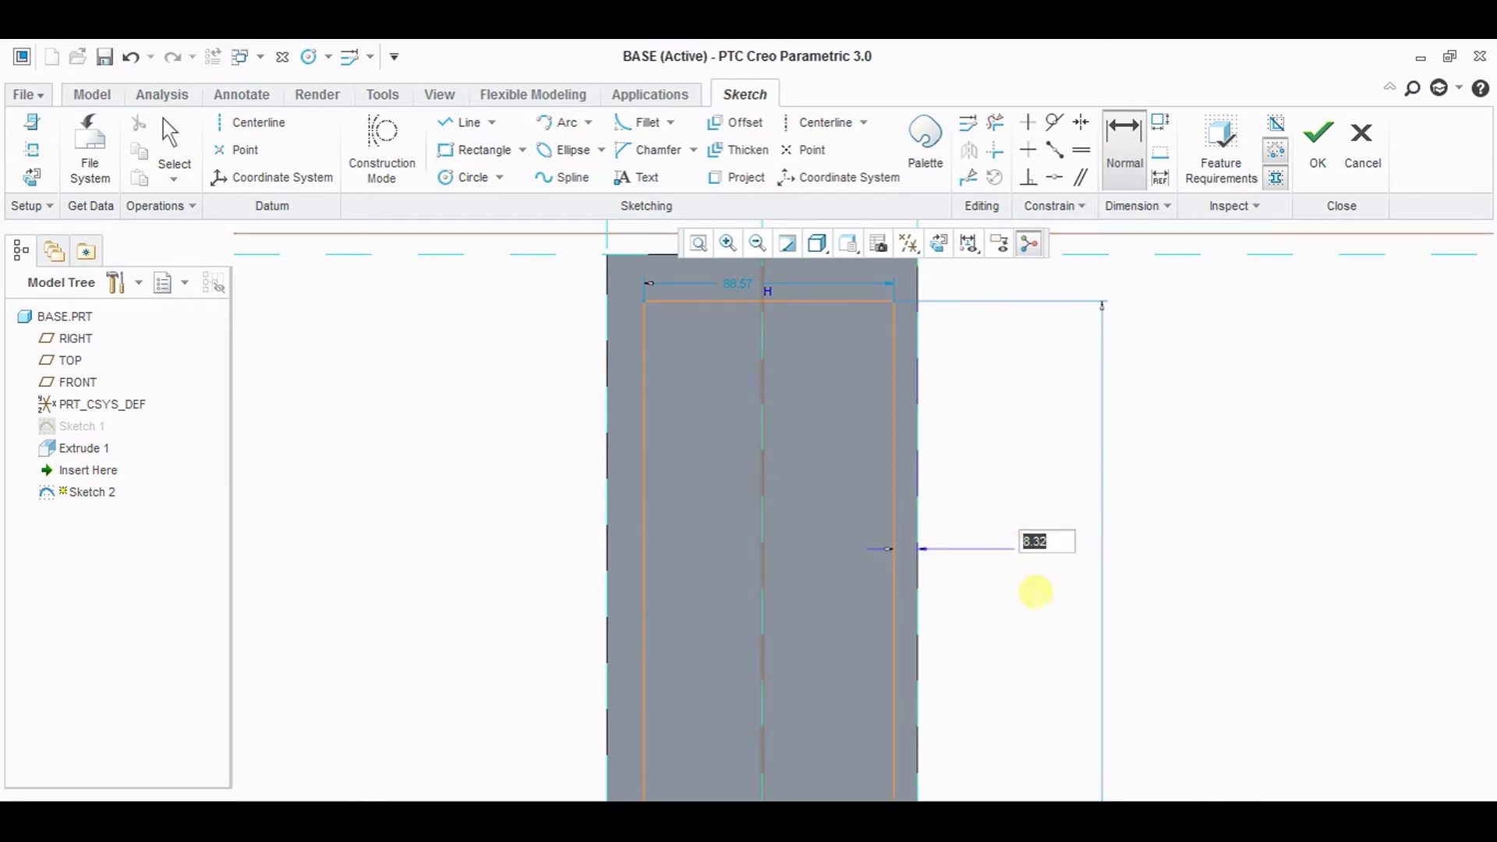
{"action": "type", "text": "5"}
{"action": "key", "text": "Return"}
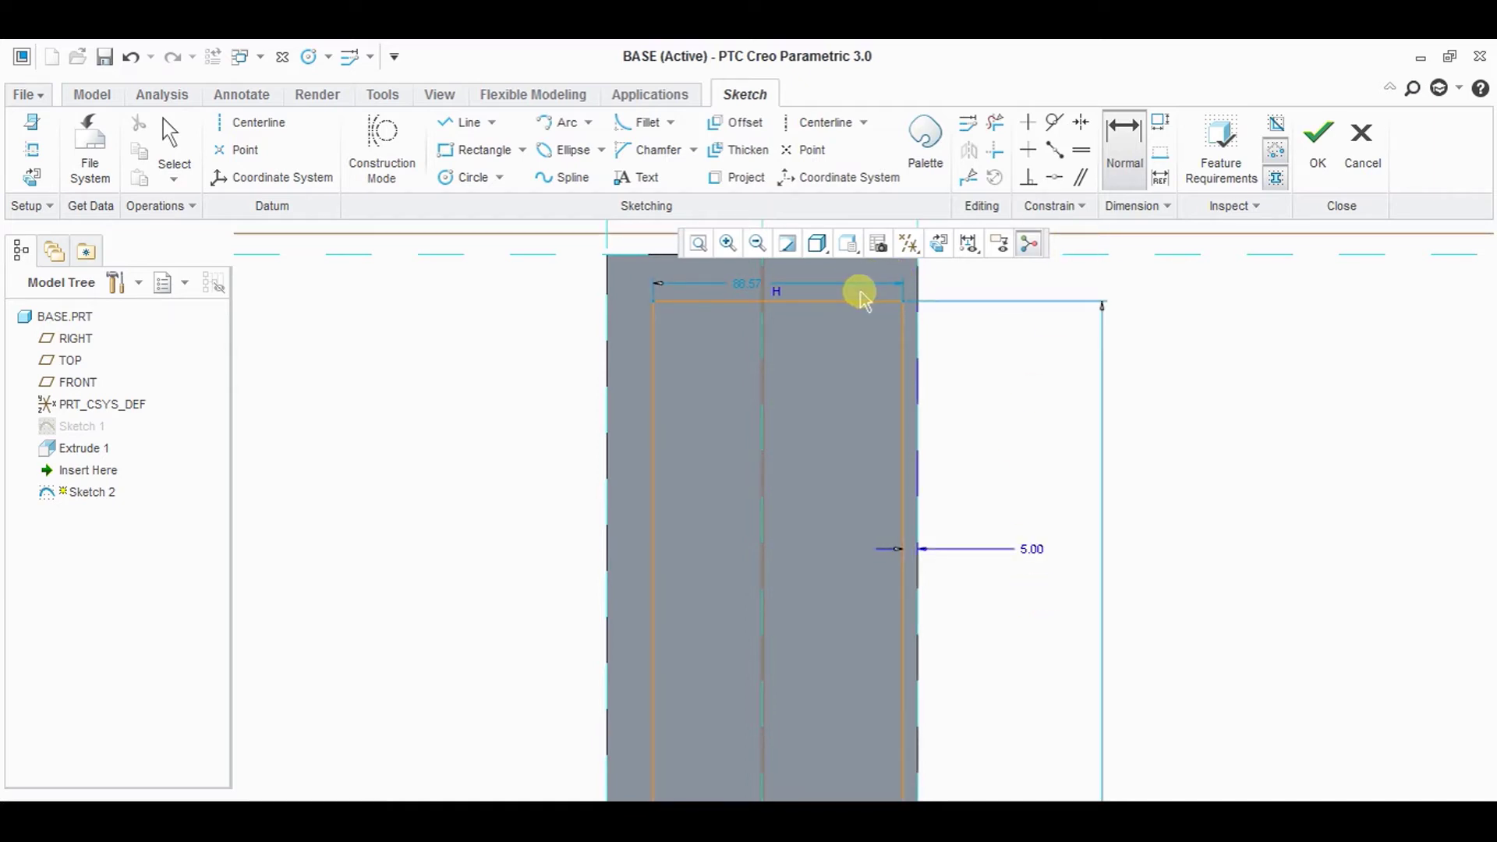
- Set the top and left gaps to 5.00 and refit the sketch
{"action": "middle_click_drag", "start_coordinate": [1065, 396], "coordinate": [1110, 508]}
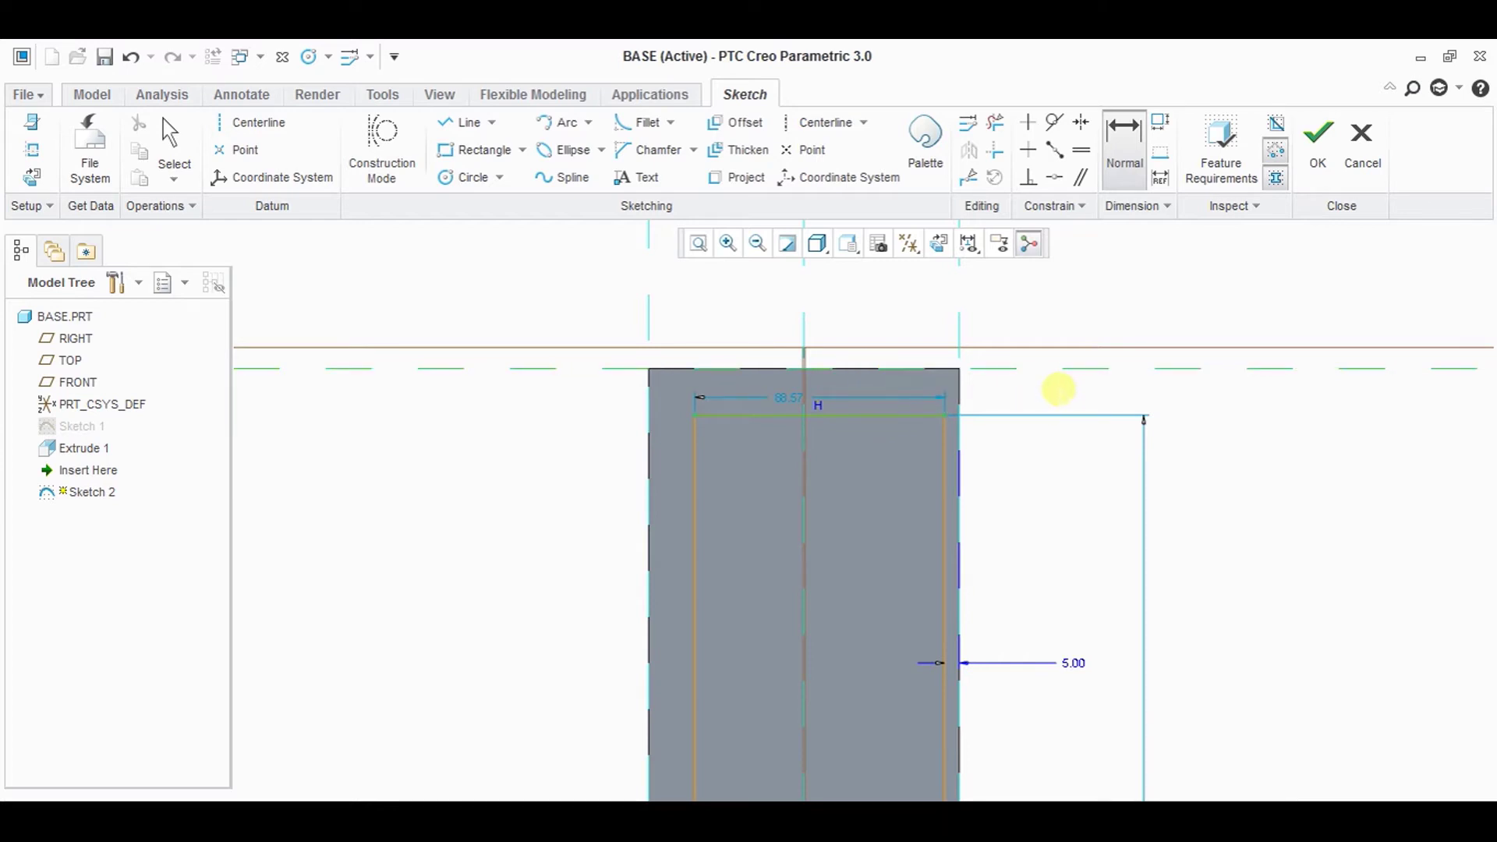
{"action": "middle_click", "coordinate": [1058, 389]}
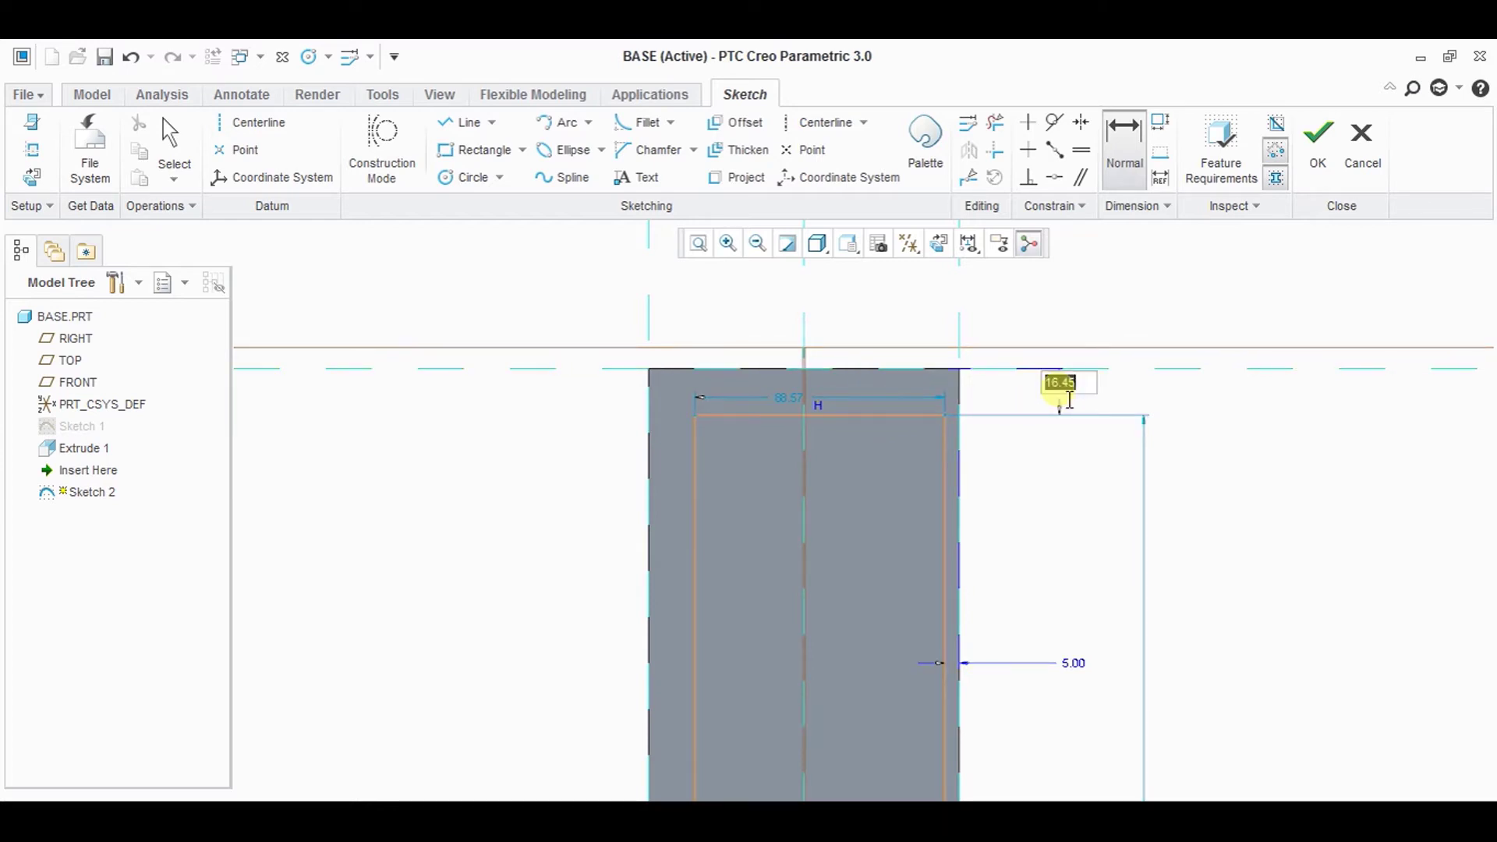
{"action": "type", "text": "5"}
{"action": "key", "text": "Return"}
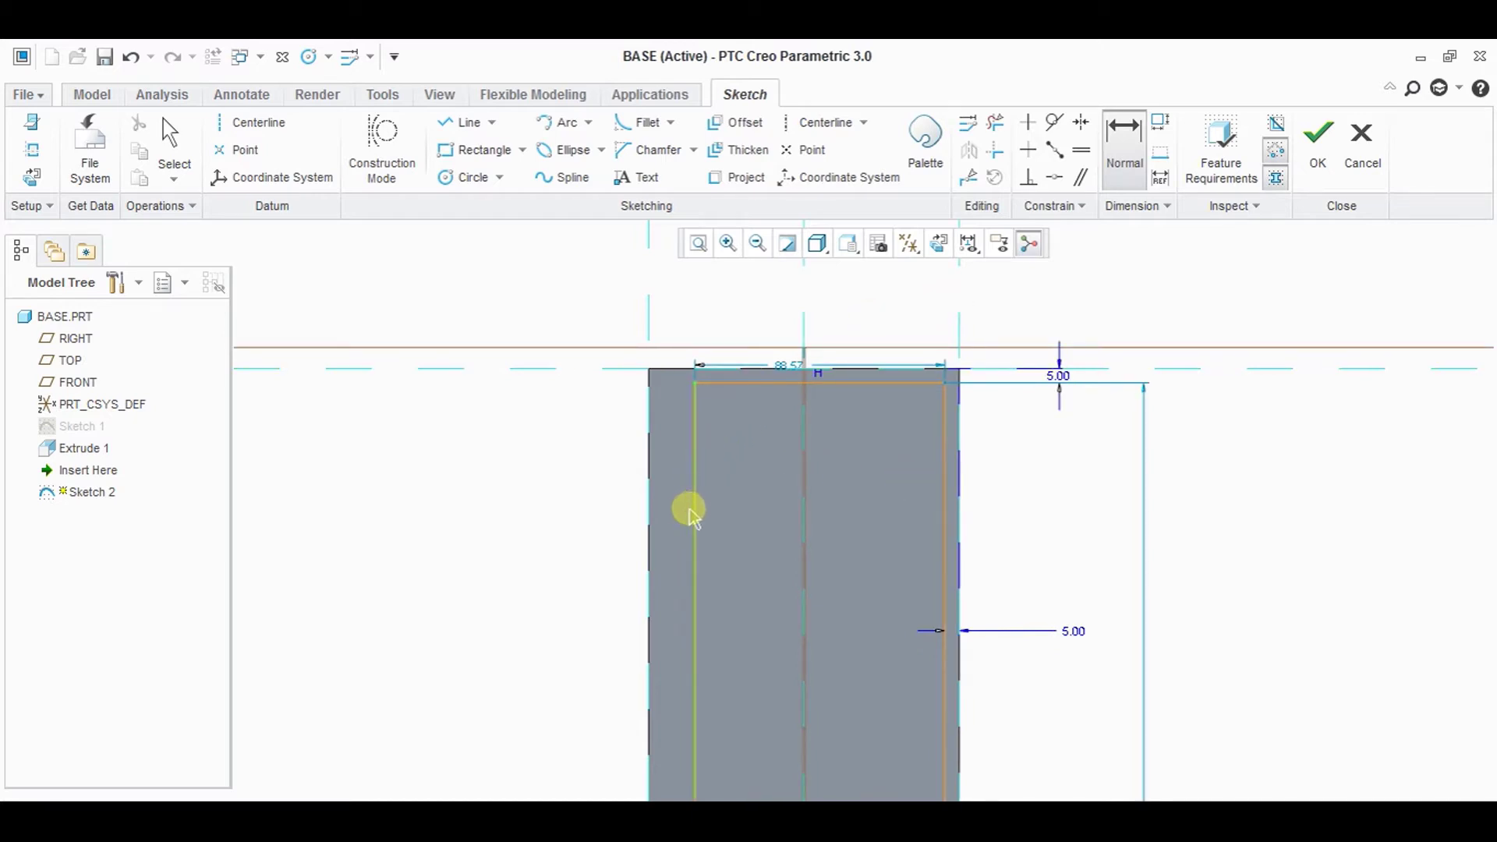
{"action": "left_click", "coordinate": [652, 528]}
{"action": "middle_click", "coordinate": [609, 528]}
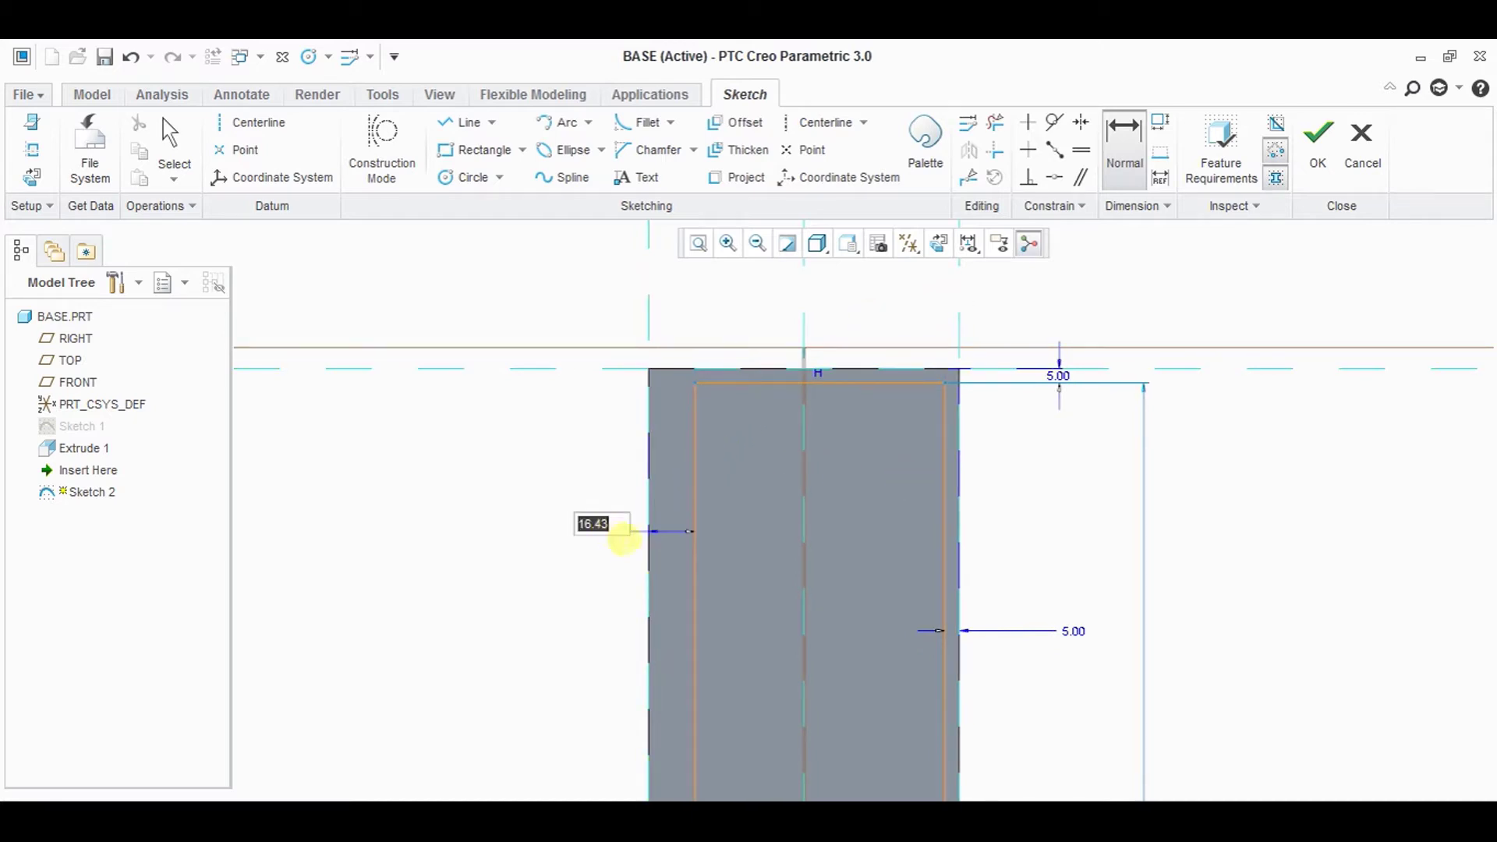
{"action": "type", "text": "5"}
{"action": "key", "text": "Return"}
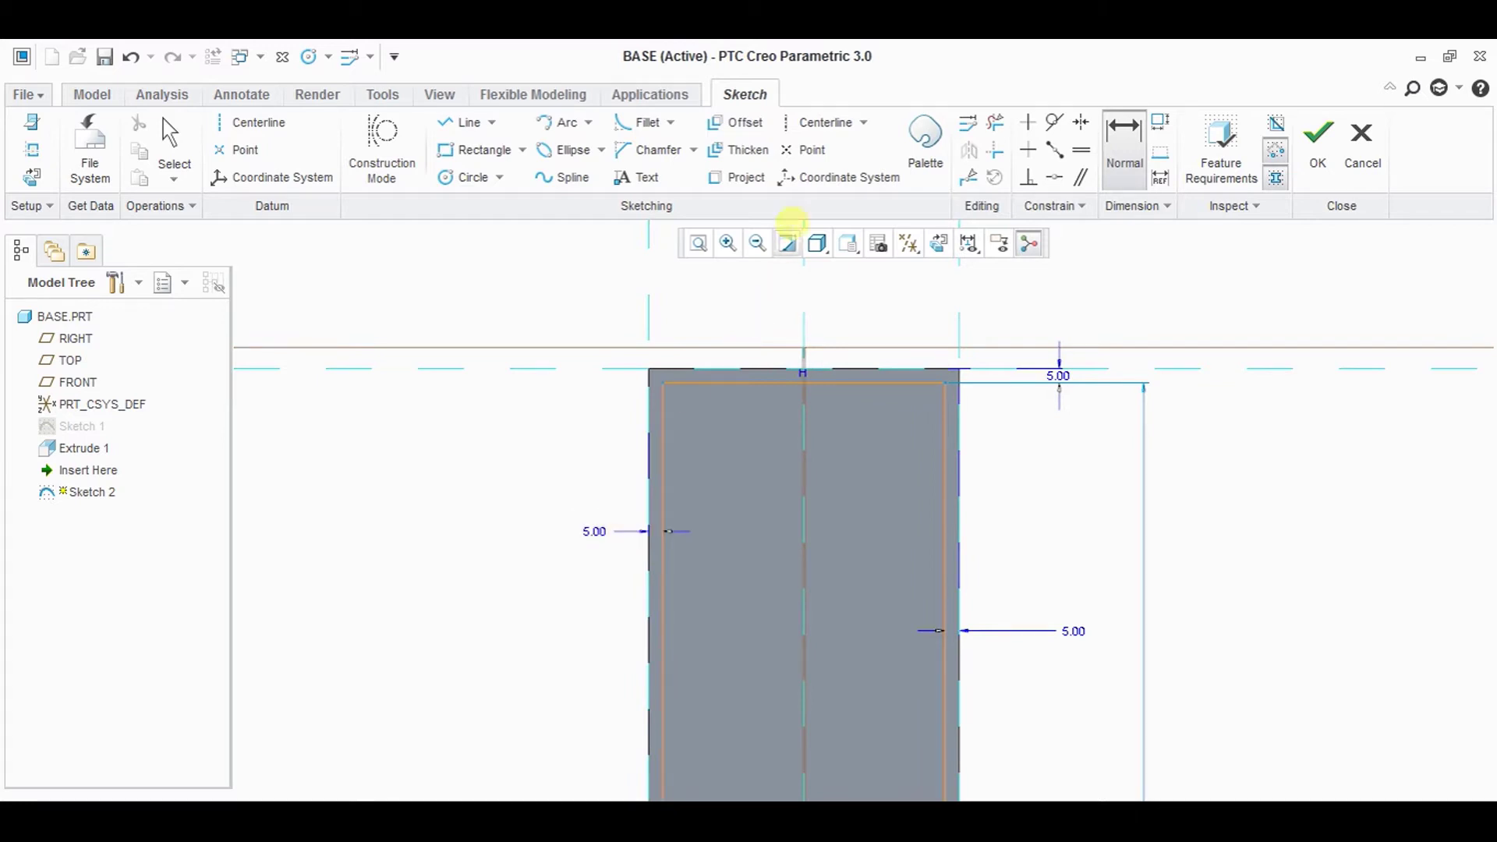
{"action": "left_click", "coordinate": [694, 245]}
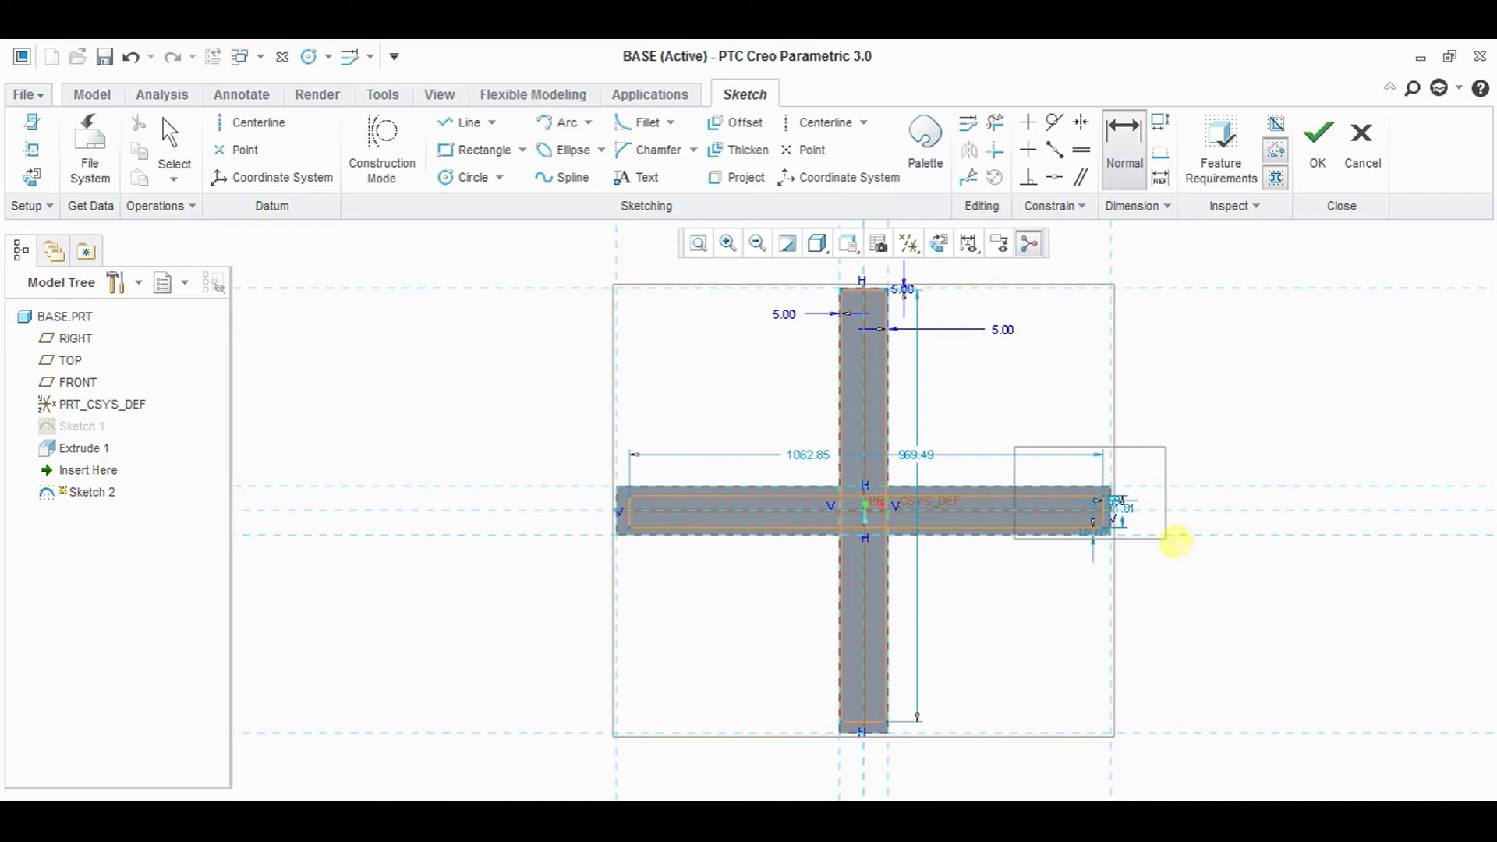
- Dimension the bar rectangle's right-end, top and bottom offsets to 5.00 each
{"action": "left_click_drag", "start_coordinate": [1013, 443], "coordinate": [1170, 540]}
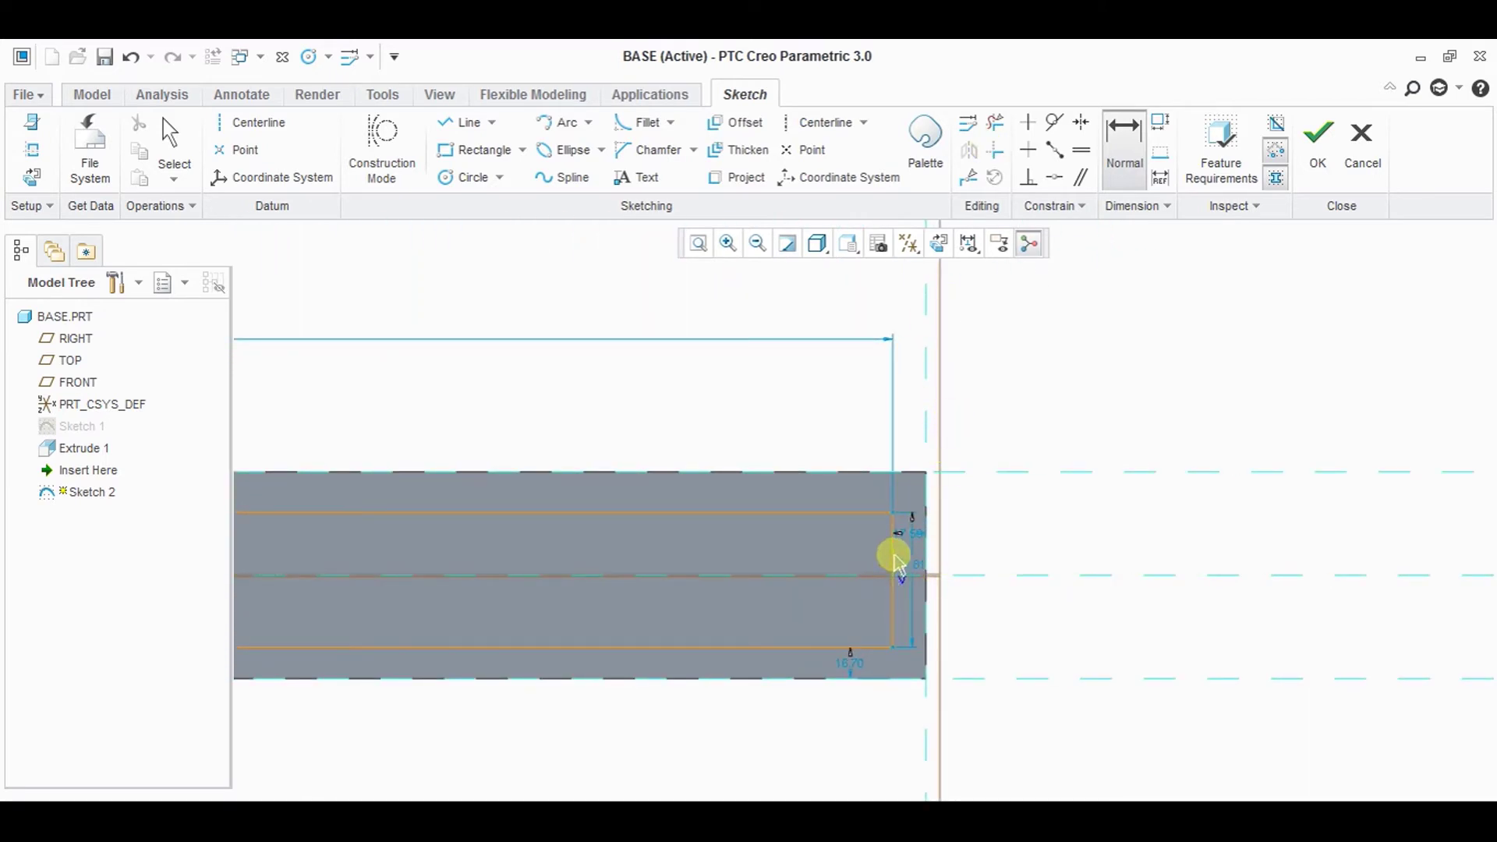
{"action": "left_click", "coordinate": [923, 558]}
{"action": "middle_click", "coordinate": [993, 541]}
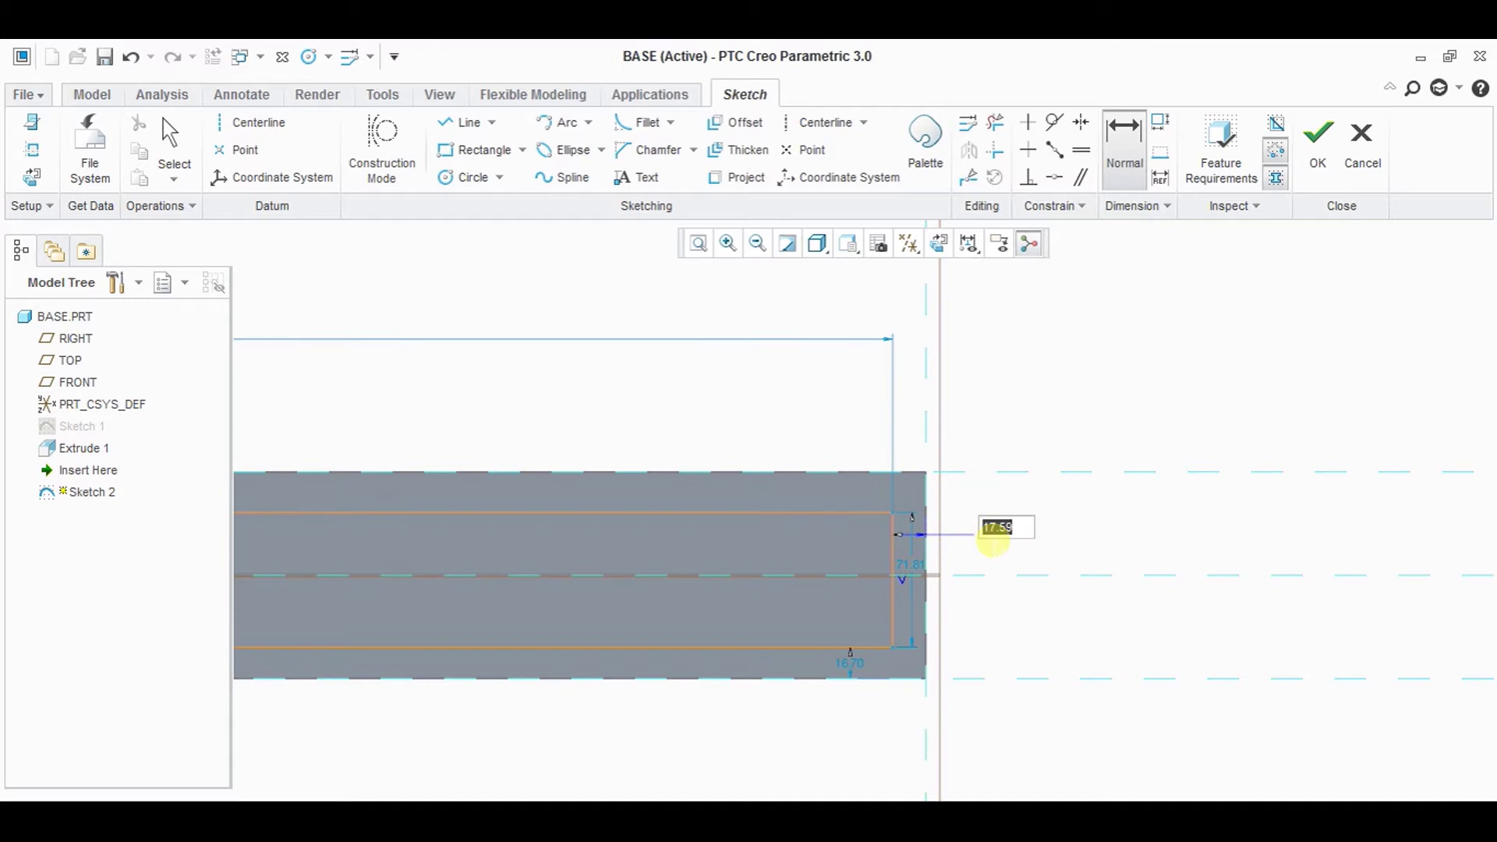
{"action": "type", "text": "5"}
{"action": "key", "text": "Return"}
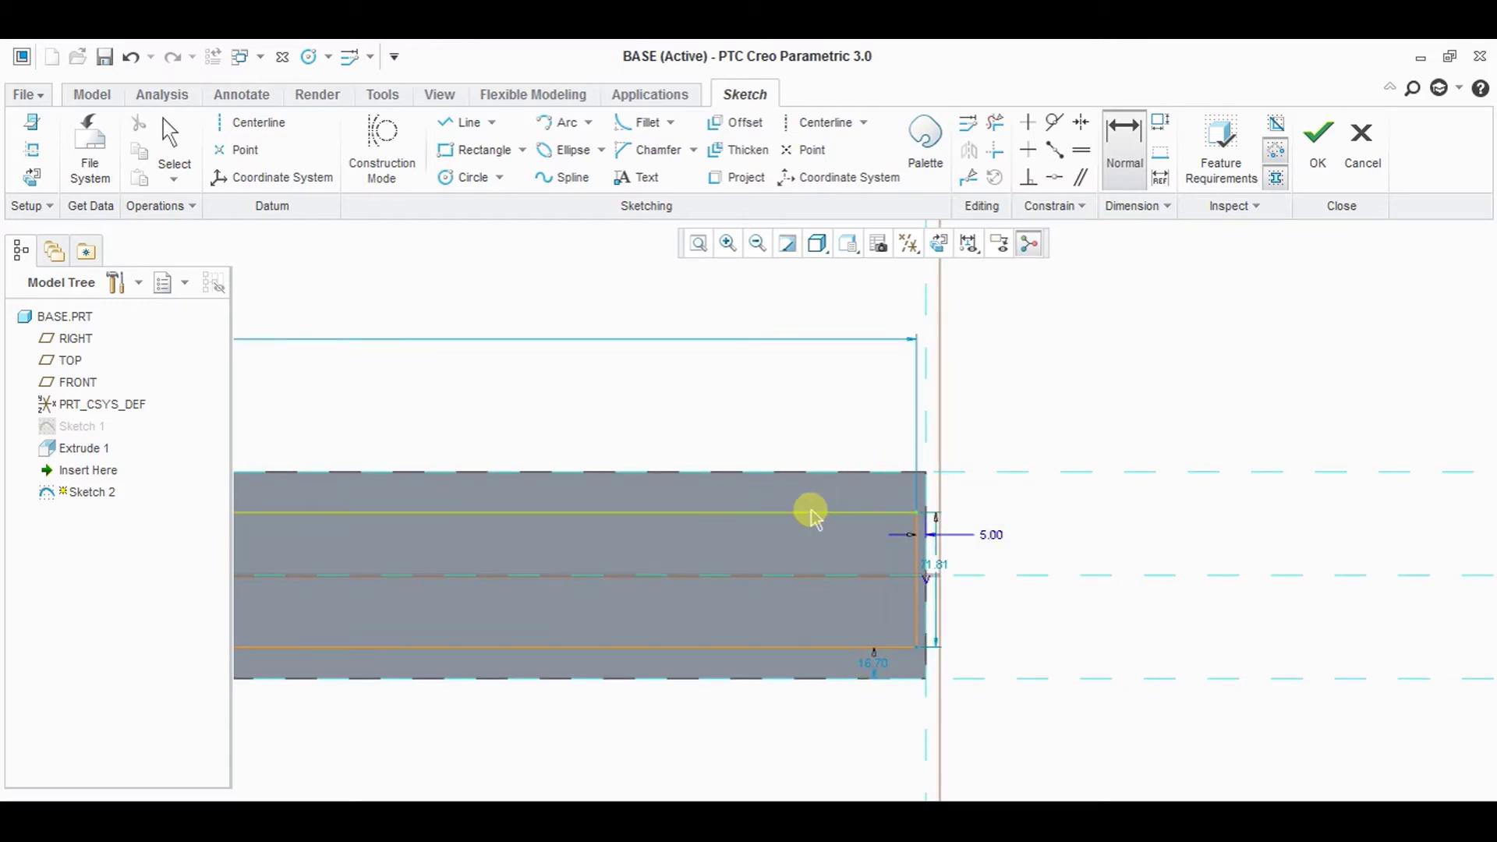
{"action": "left_click", "coordinate": [806, 478]}
{"action": "middle_click", "coordinate": [860, 421]}
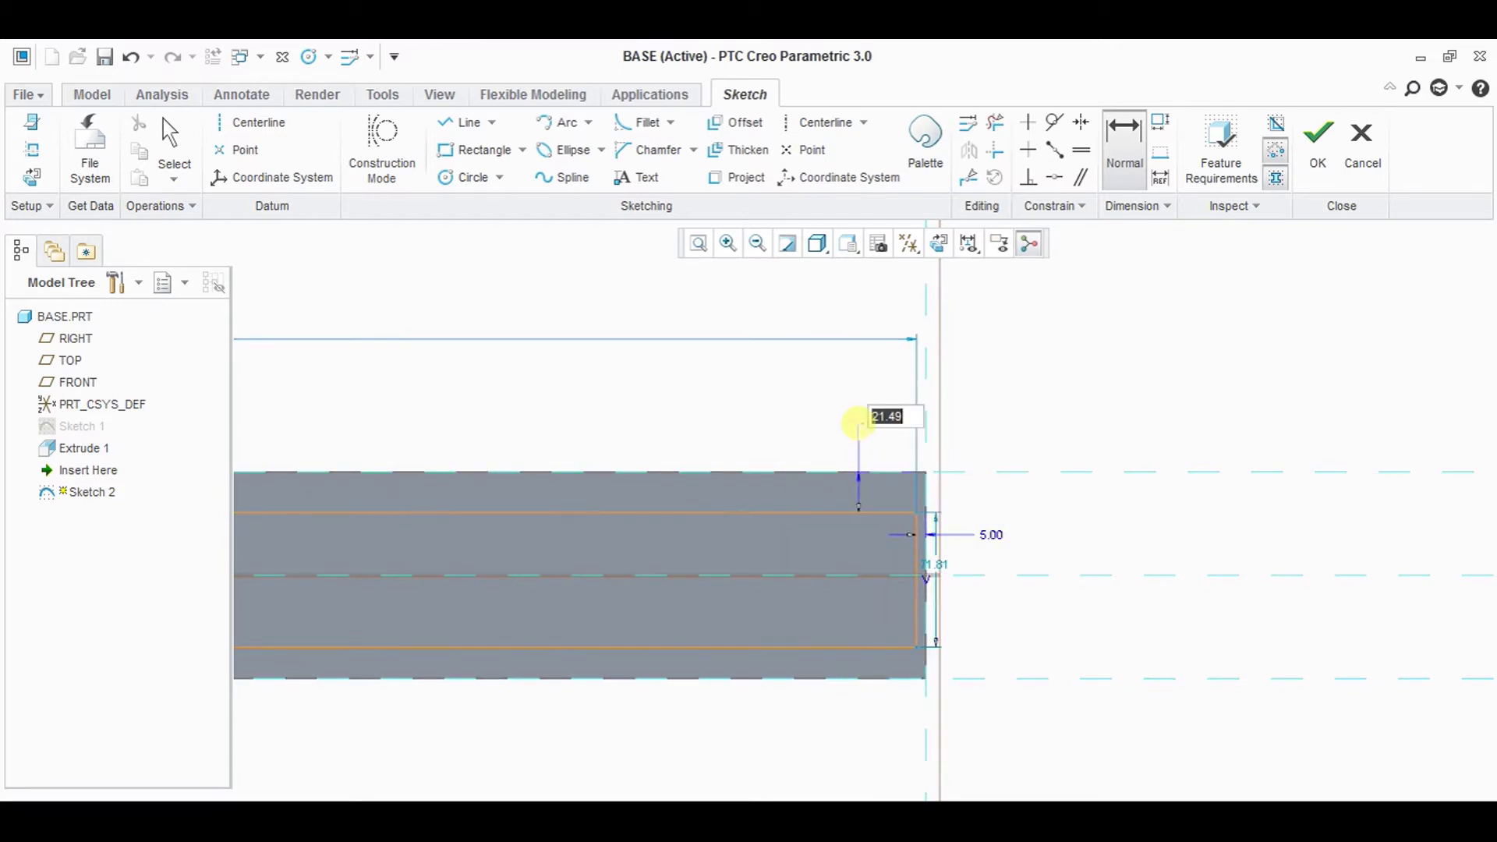
{"action": "type", "text": "5"}
{"action": "key", "text": "Return"}
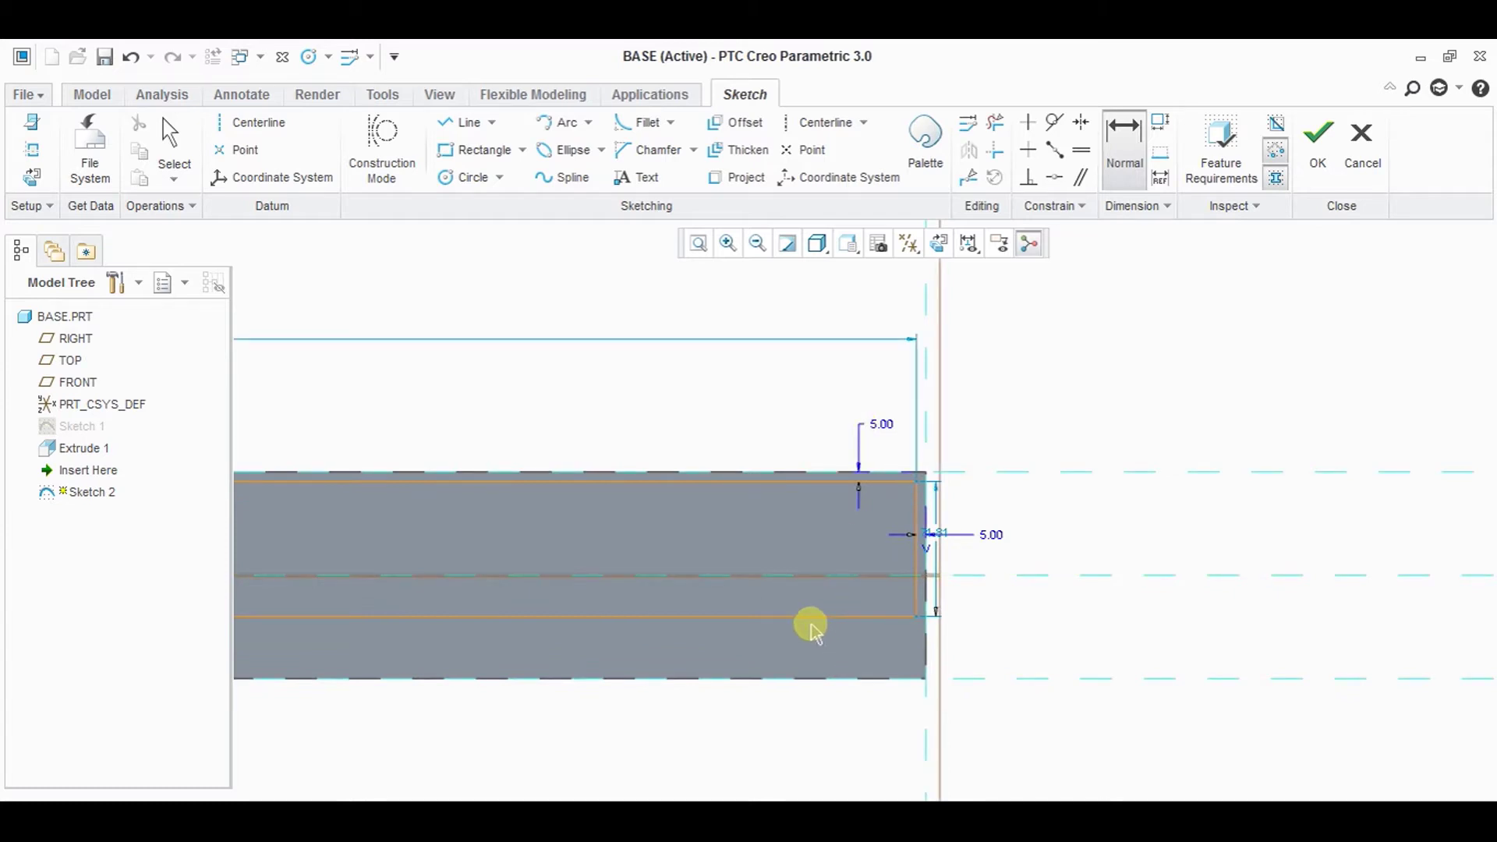
{"action": "left_click", "coordinate": [819, 675]}
{"action": "middle_click", "coordinate": [819, 740]}
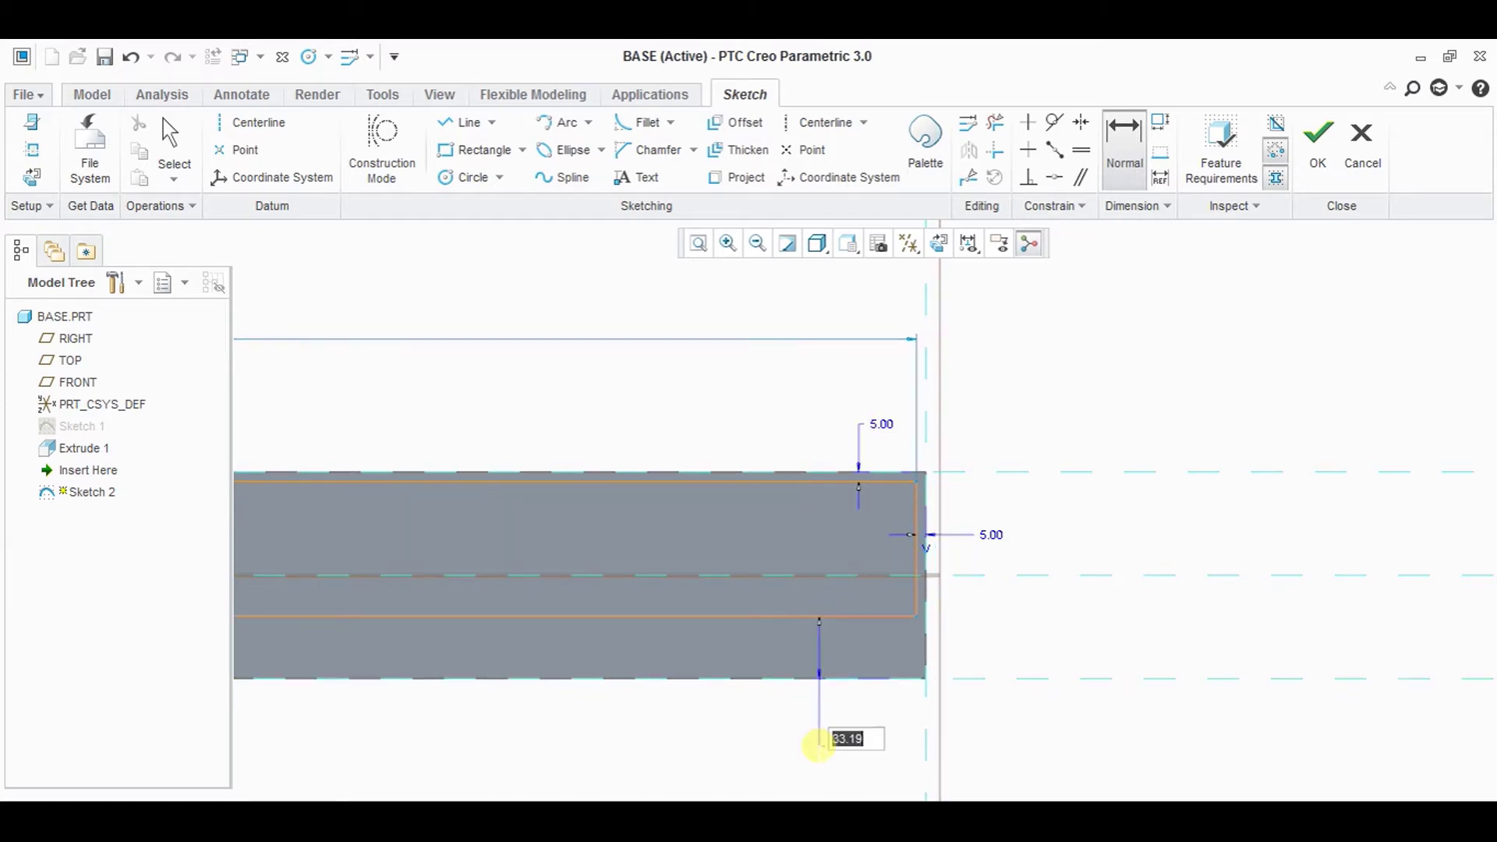
{"action": "key", "text": "Return"}
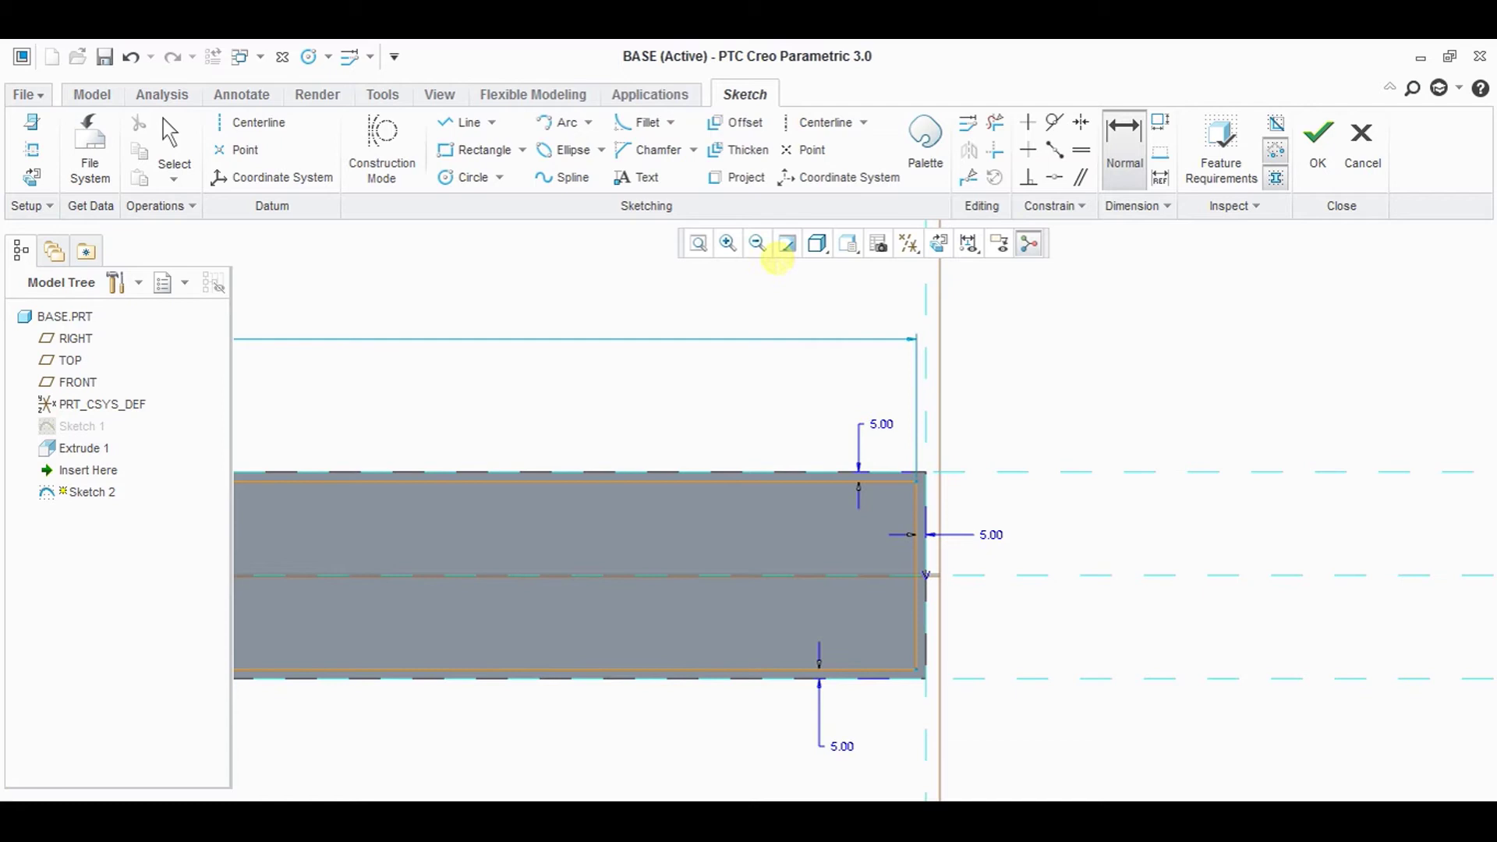
{"action": "left_click", "coordinate": [758, 245]}
{"action": "scroll", "coordinate": [625, 364], "scroll_direction": "up", "scroll_amount": 2}
{"action": "middle_click_drag", "start_coordinate": [578, 378], "coordinate": [1053, 355]}
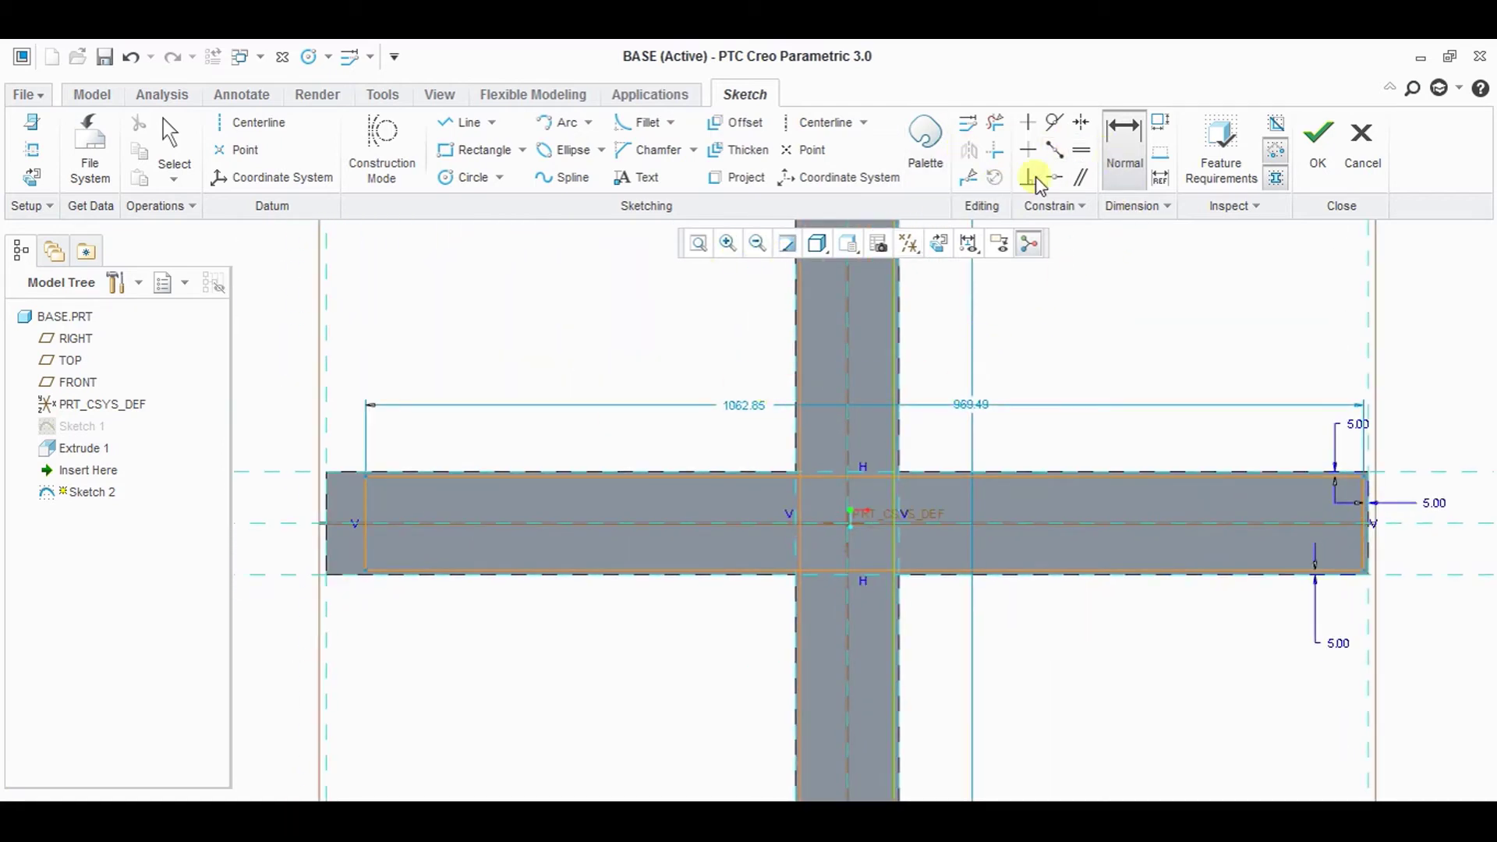
- Dimension the rectangle's inner left line 5.00 from the bar's left end
{"action": "left_click", "coordinate": [366, 518]}
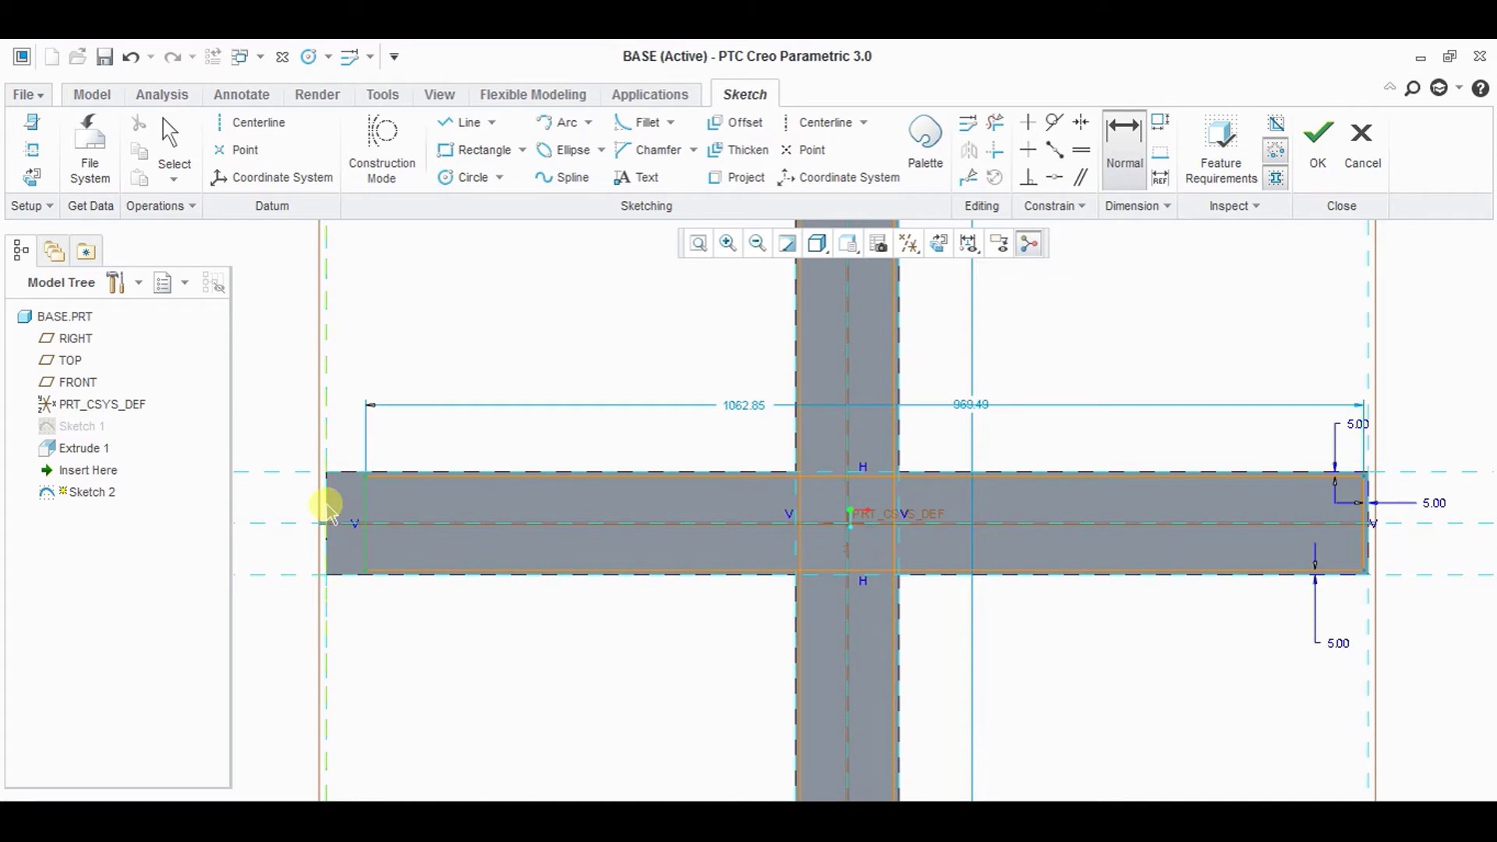
{"action": "left_click", "coordinate": [326, 507]}
{"action": "middle_click", "coordinate": [355, 430]}
{"action": "key", "text": "Return"}
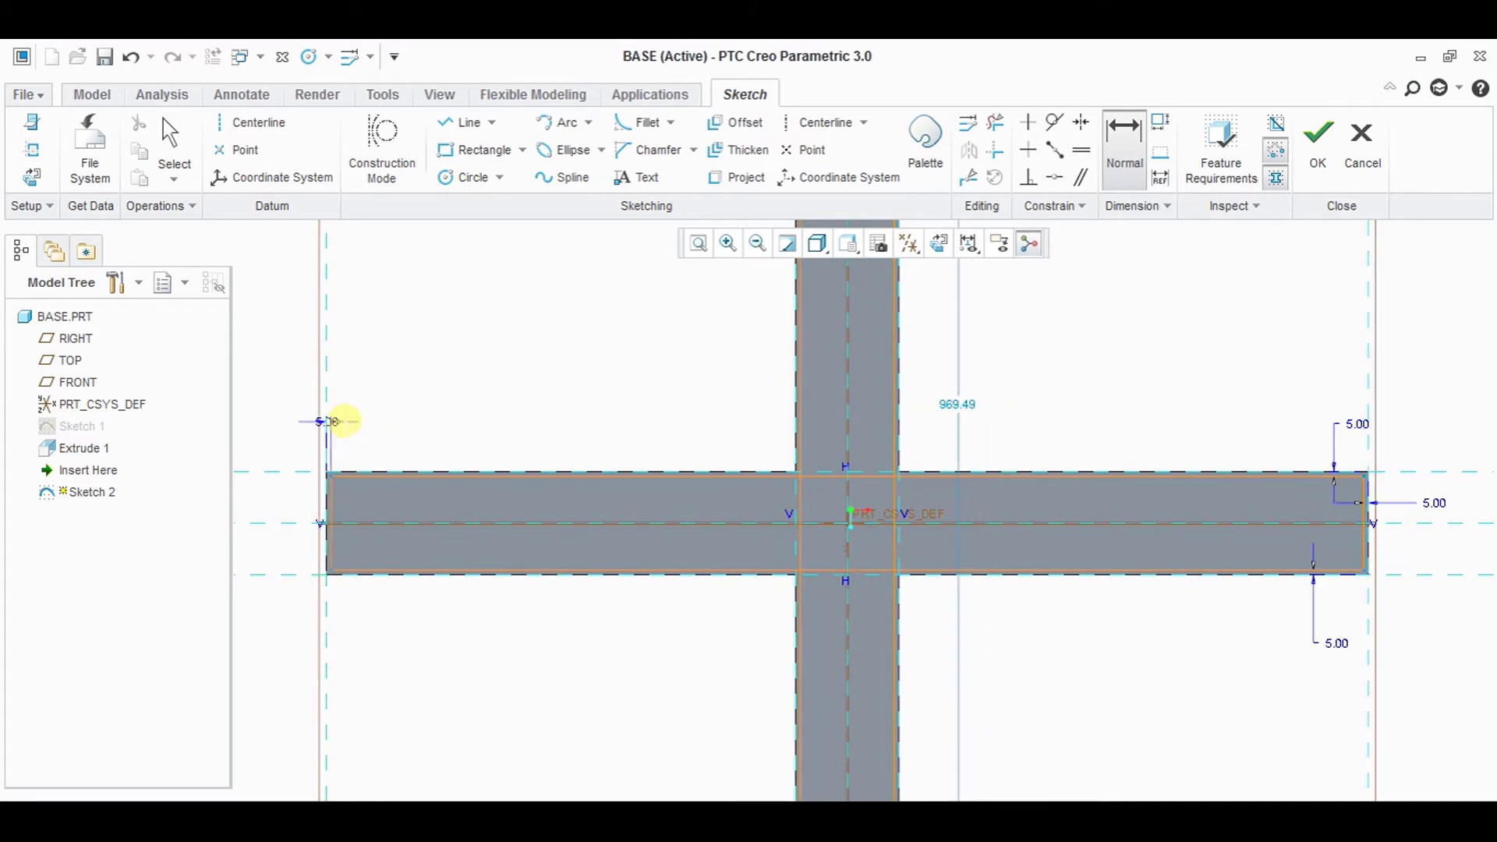
- At the vertical bar's bottom, dimension the offset edge 5.00 from the base edge
{"action": "left_click", "coordinate": [699, 244]}
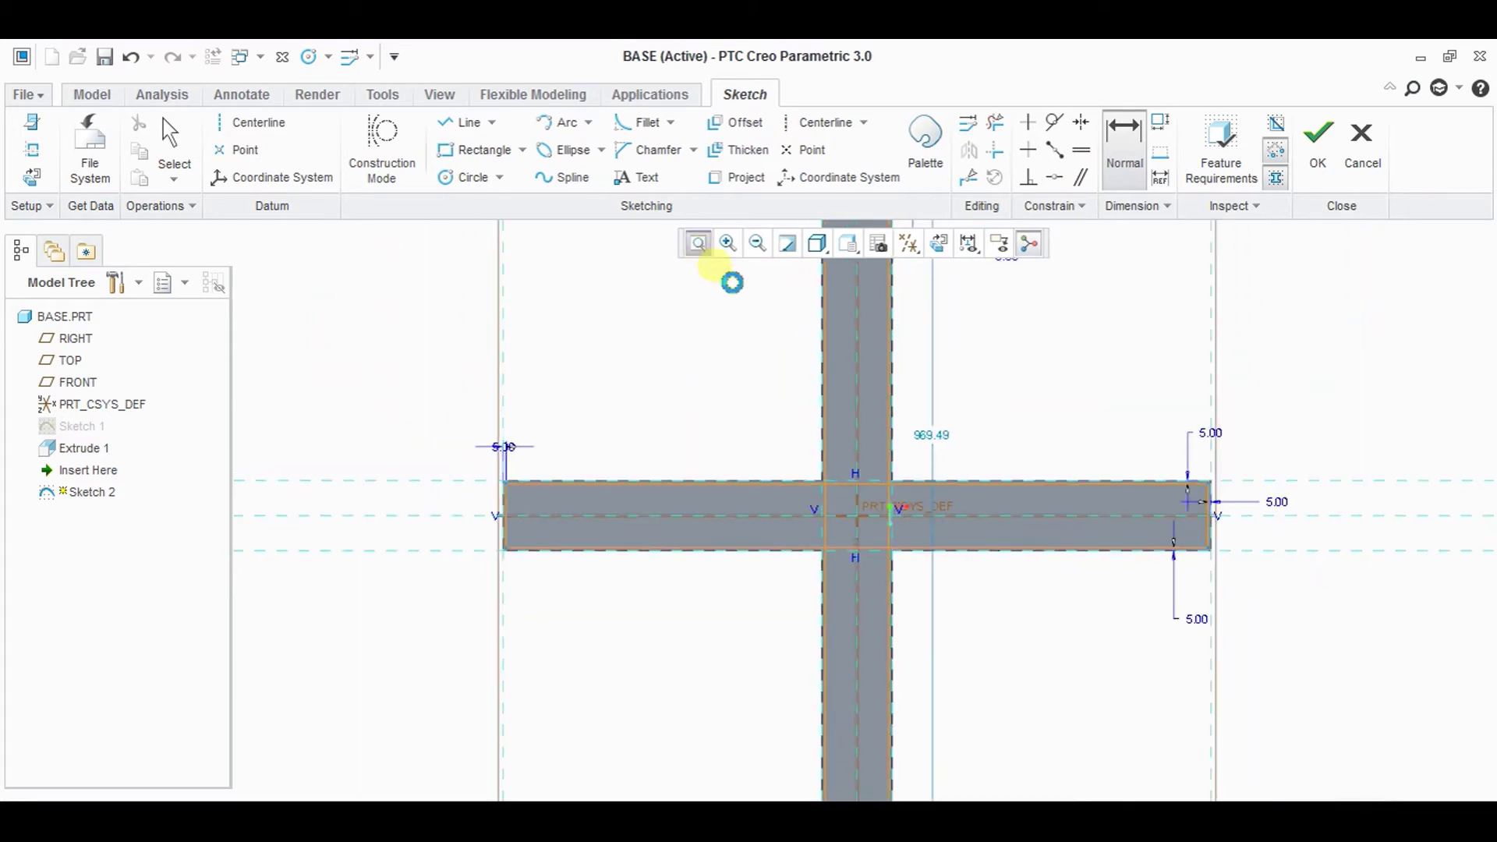
{"action": "left_click", "coordinate": [728, 243]}
{"action": "left_click_drag", "start_coordinate": [801, 689], "coordinate": [925, 751]}
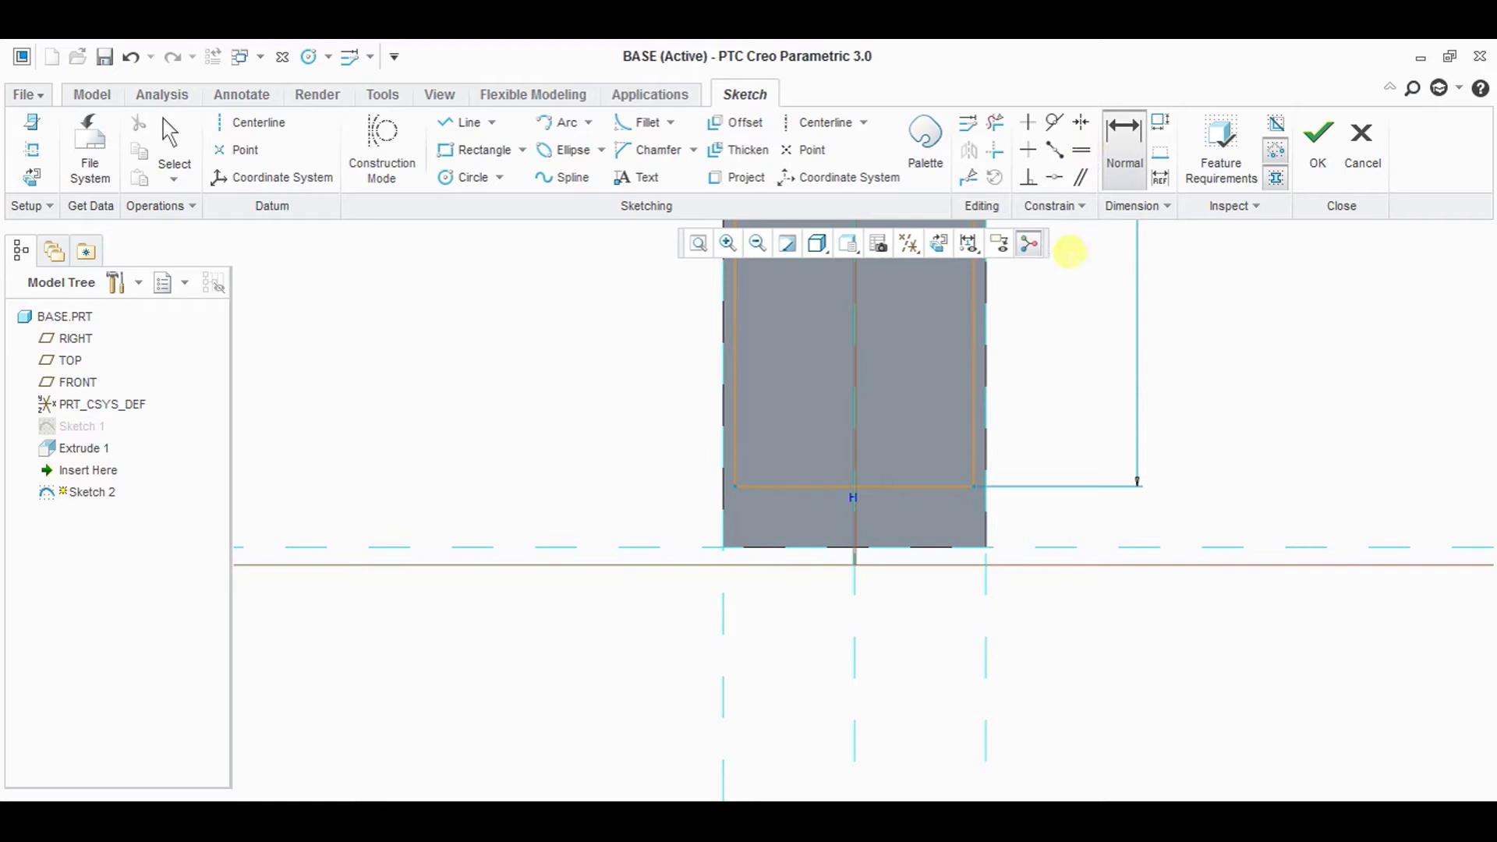
{"action": "left_click", "coordinate": [1112, 162]}
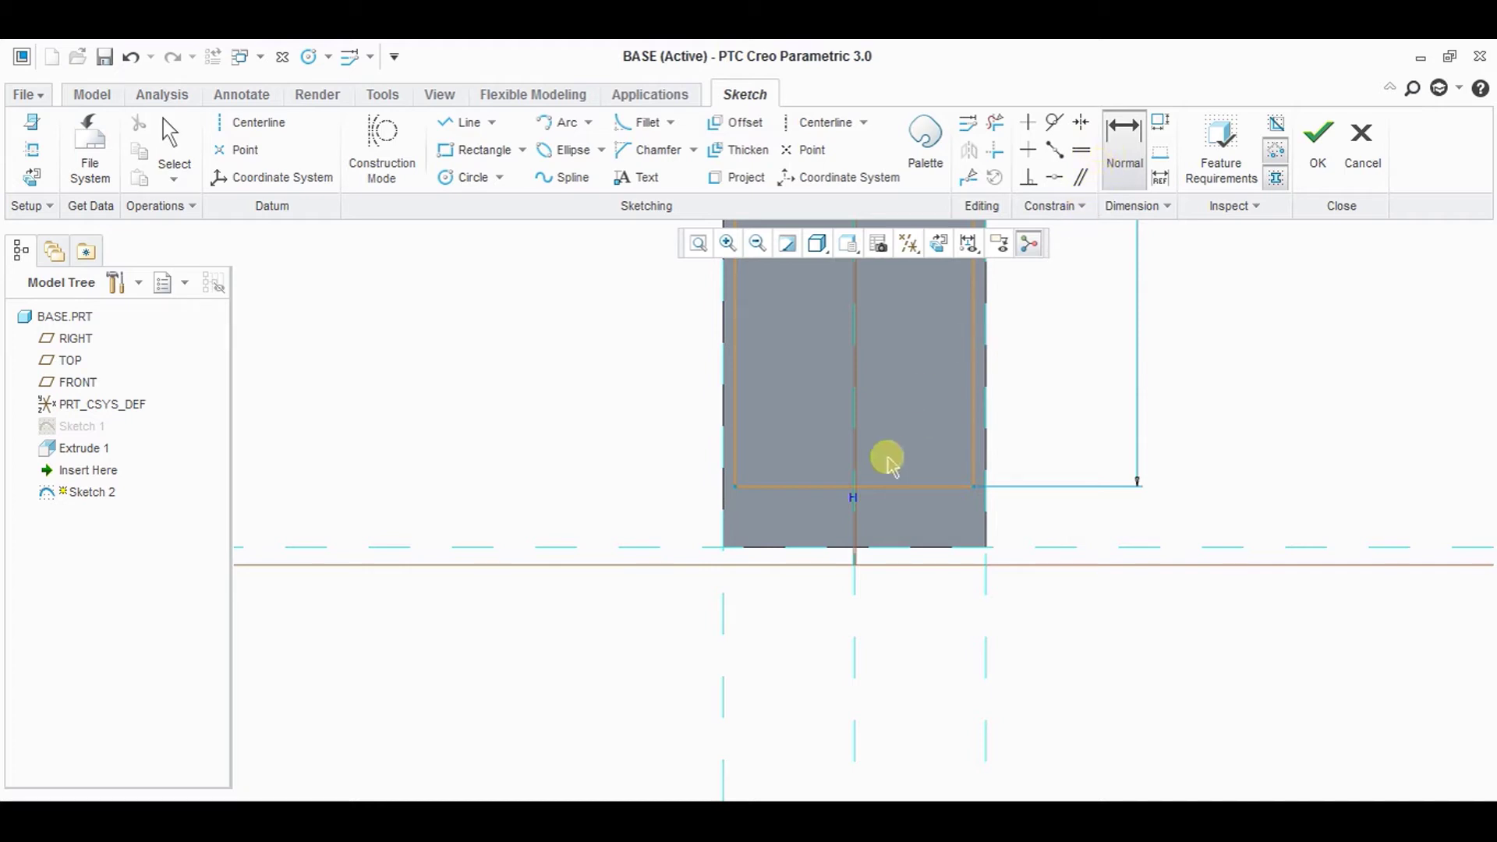
{"action": "left_click", "coordinate": [921, 547]}
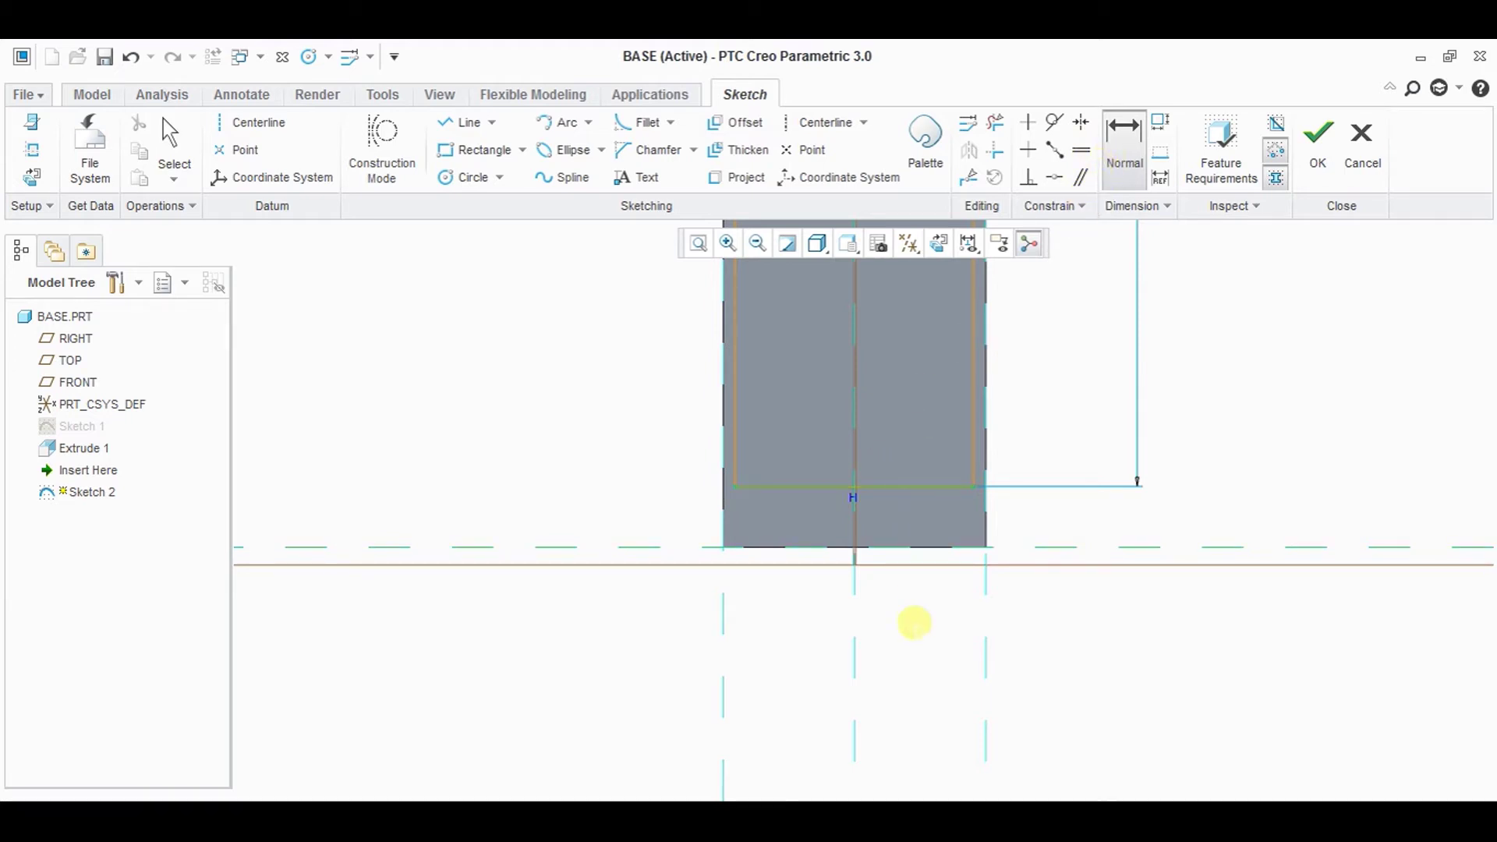
{"action": "middle_click", "coordinate": [914, 621]}
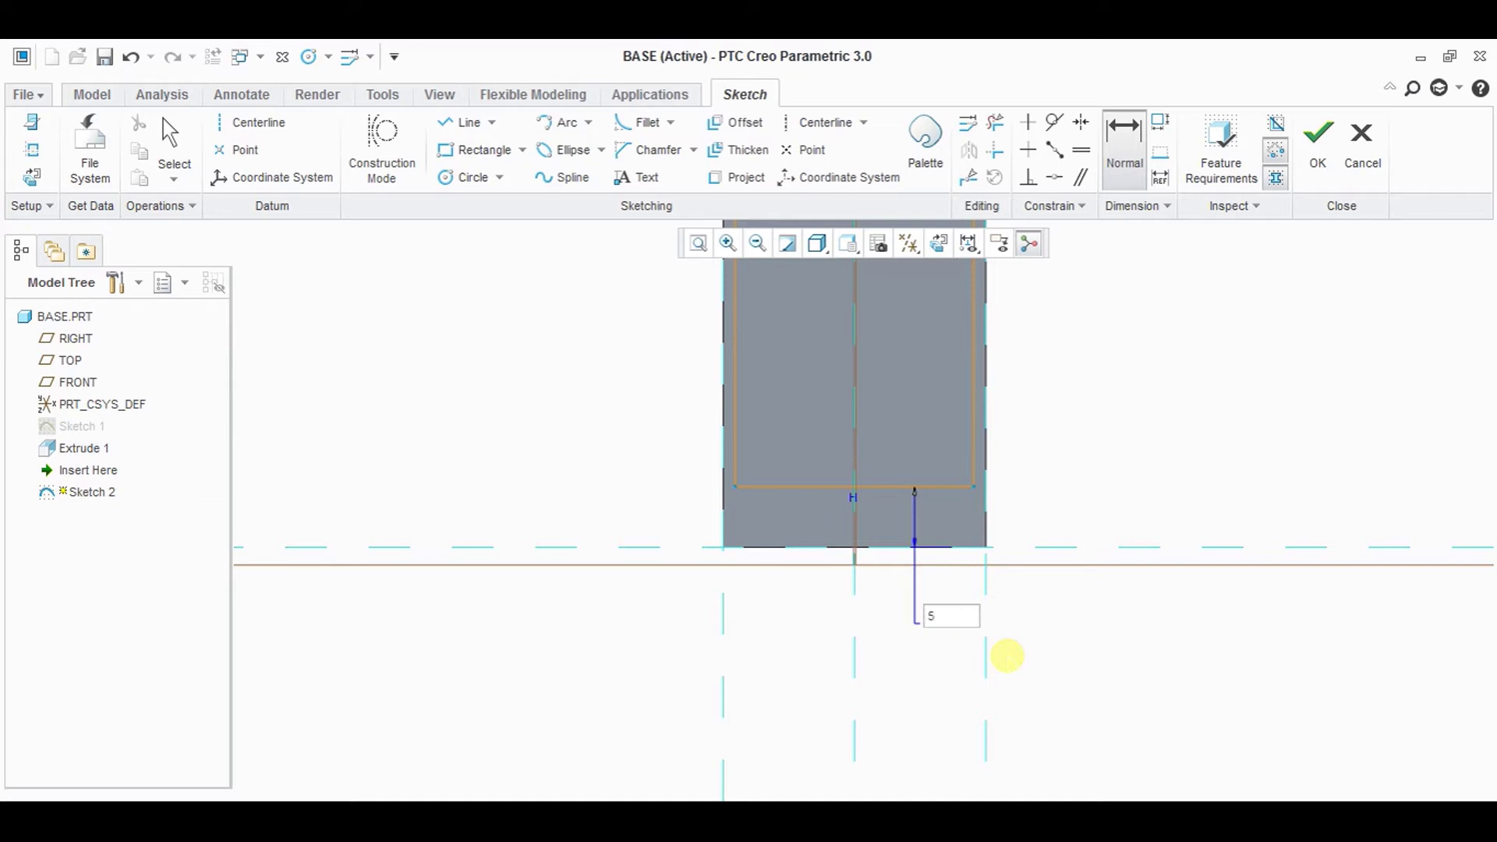
{"action": "key", "text": "Return"}
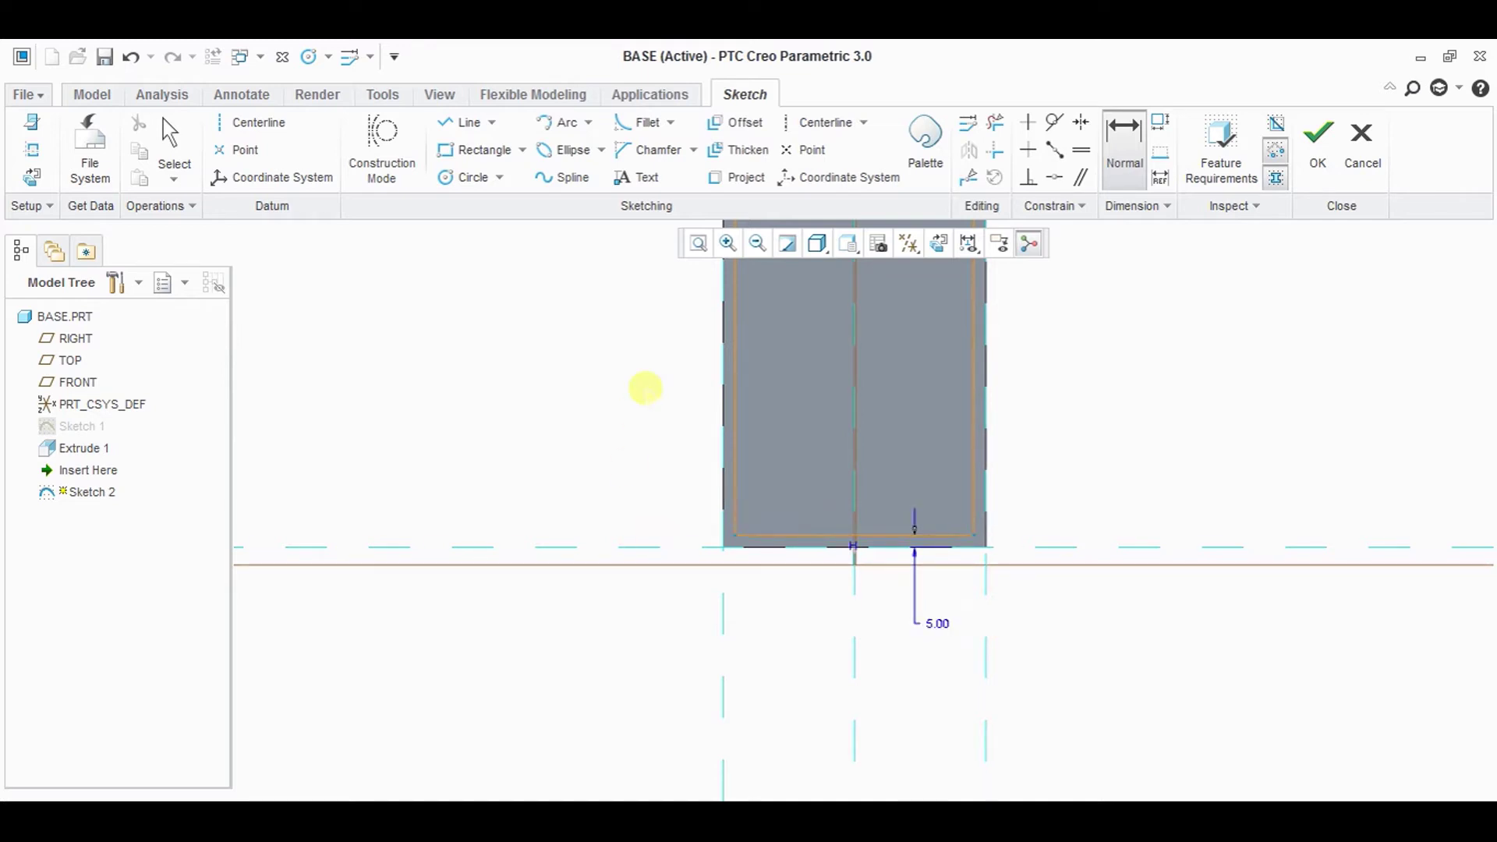
- Delete the inner line segments crossing at the cross centre, then refit the sketch
{"action": "left_click", "coordinate": [700, 242]}
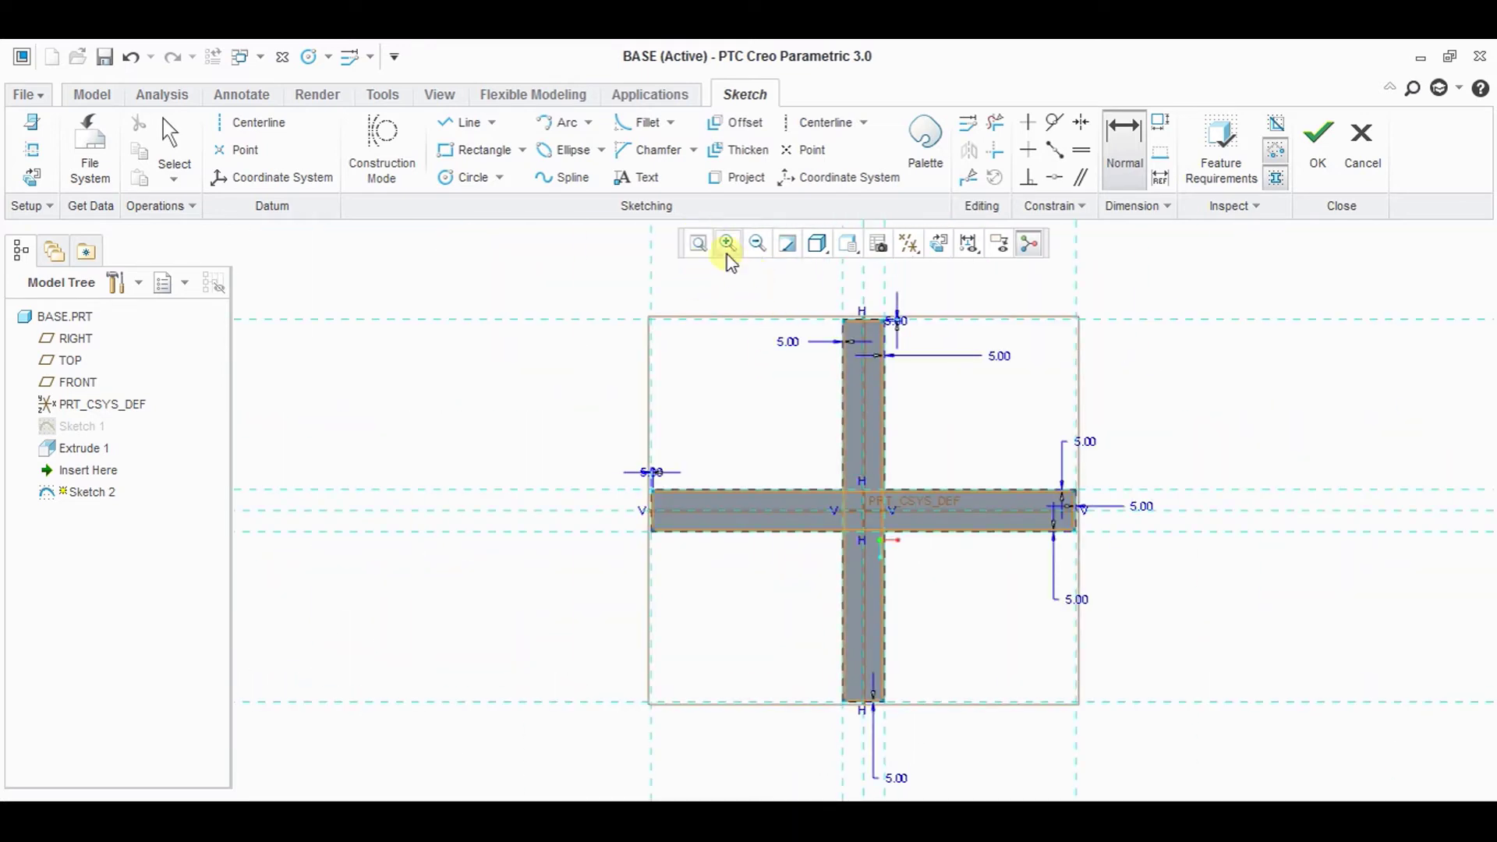
{"action": "scroll", "coordinate": [906, 532], "scroll_direction": "up", "scroll_amount": 2}
{"action": "scroll", "coordinate": [978, 569], "scroll_direction": "up", "scroll_amount": 2}
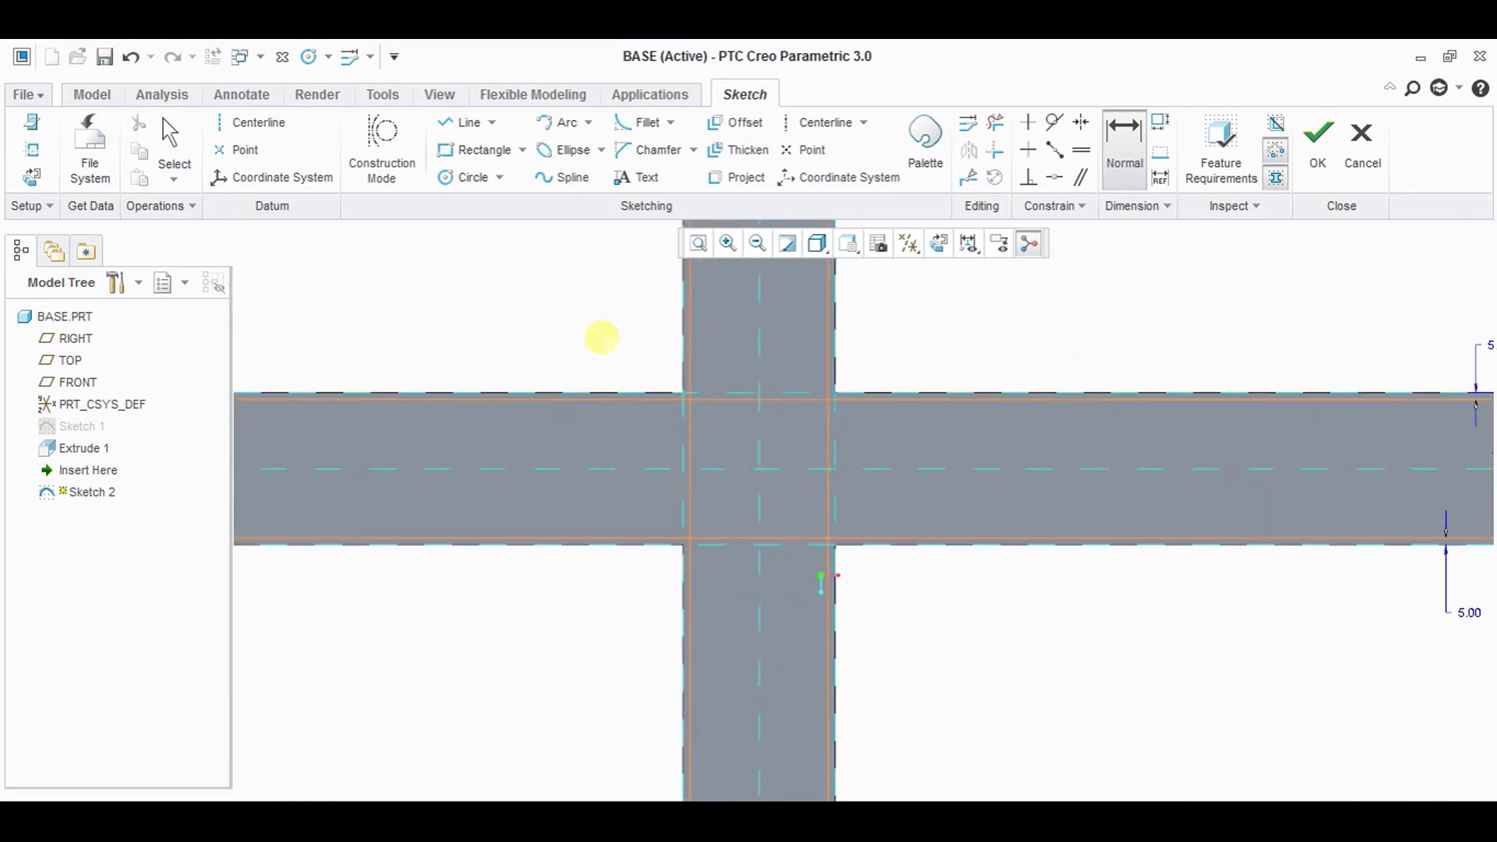
{"action": "left_click", "coordinate": [995, 125]}
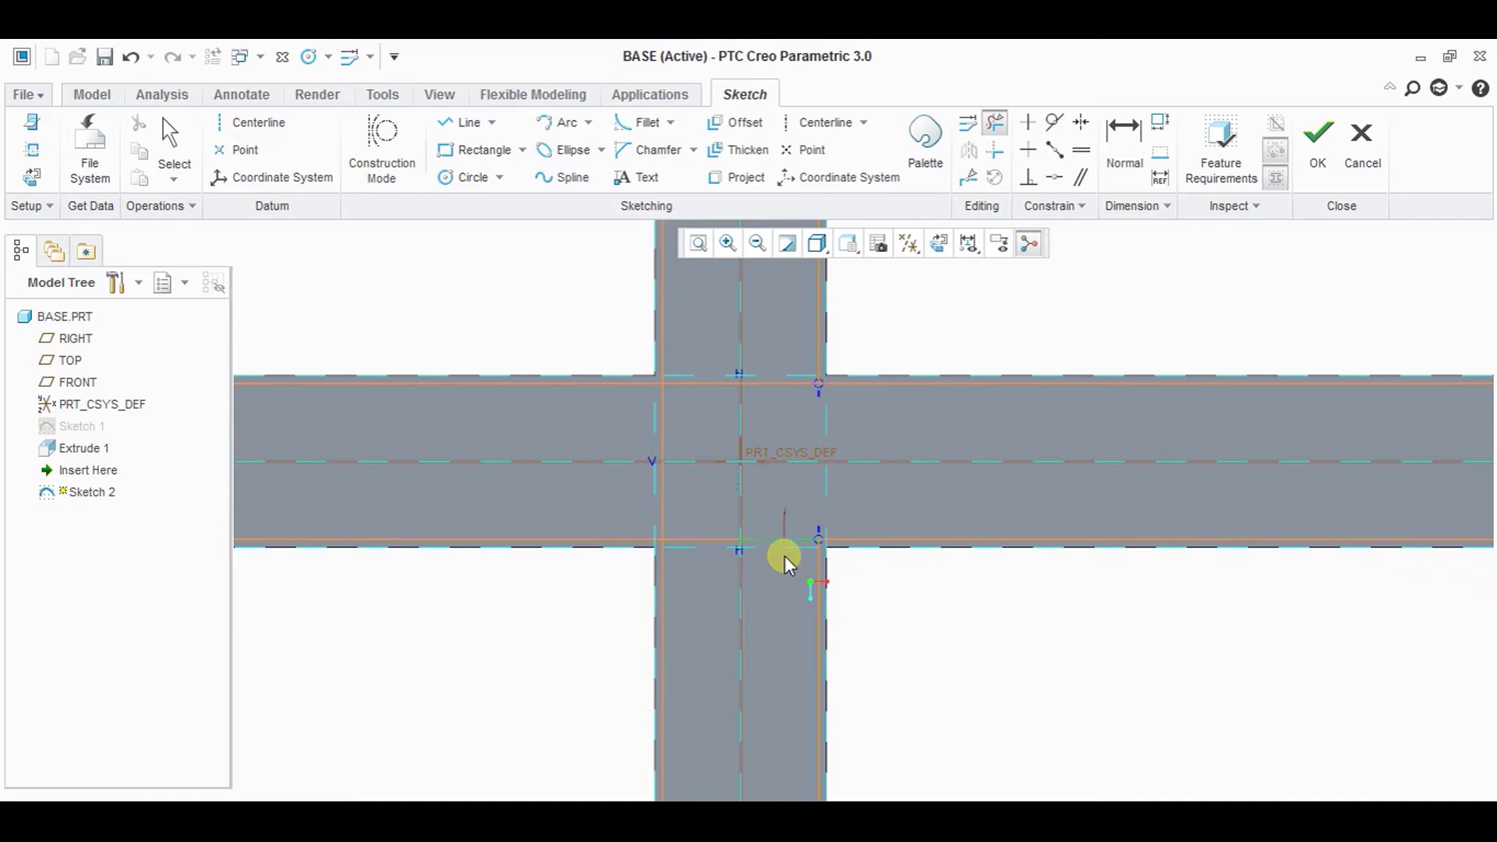
{"action": "left_click_drag", "start_coordinate": [784, 512], "coordinate": [785, 556]}
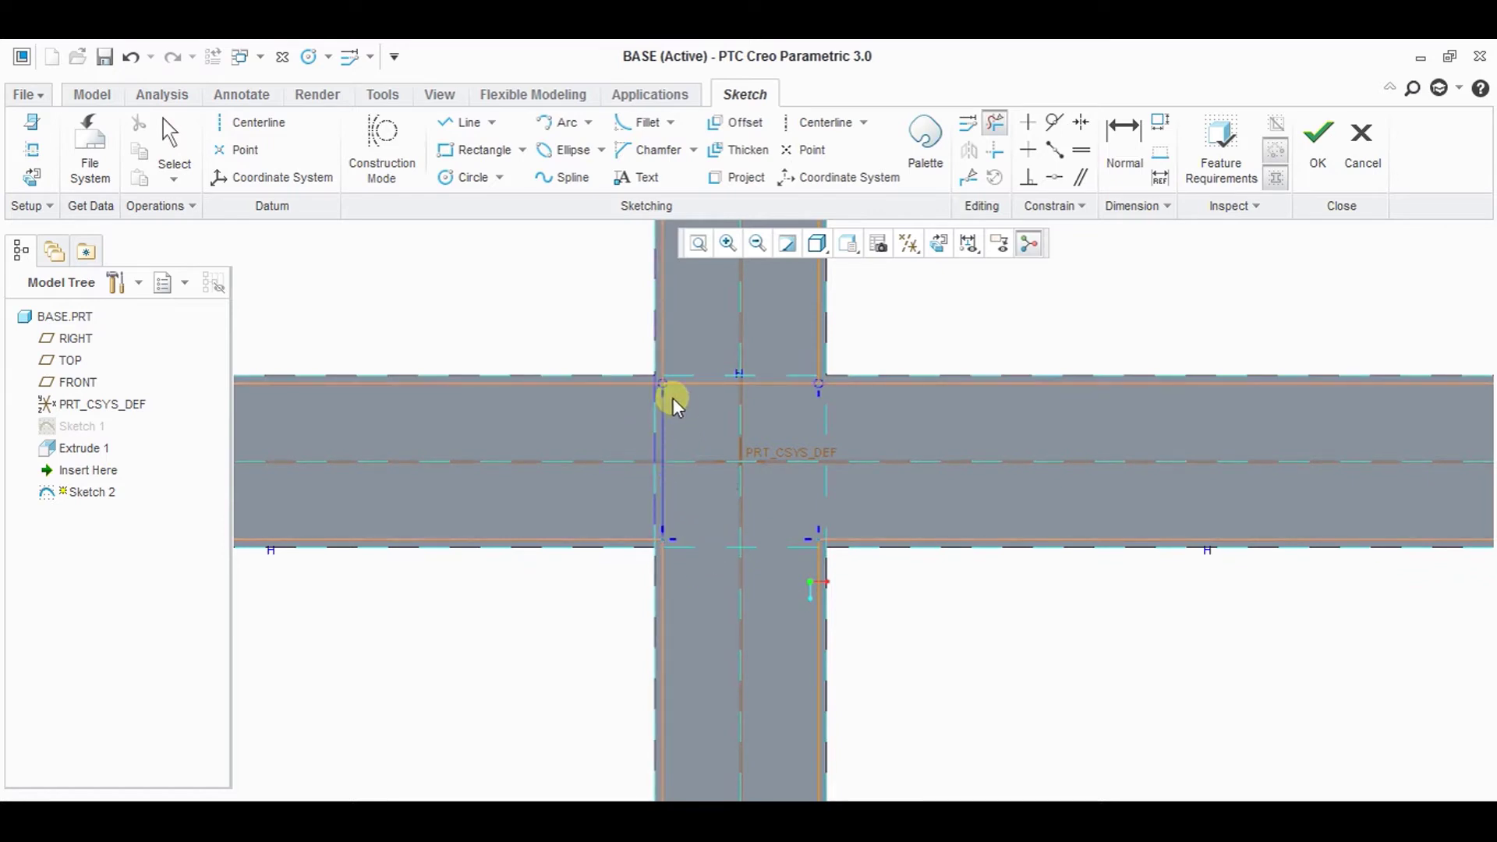
{"action": "middle_click", "coordinate": [920, 335]}
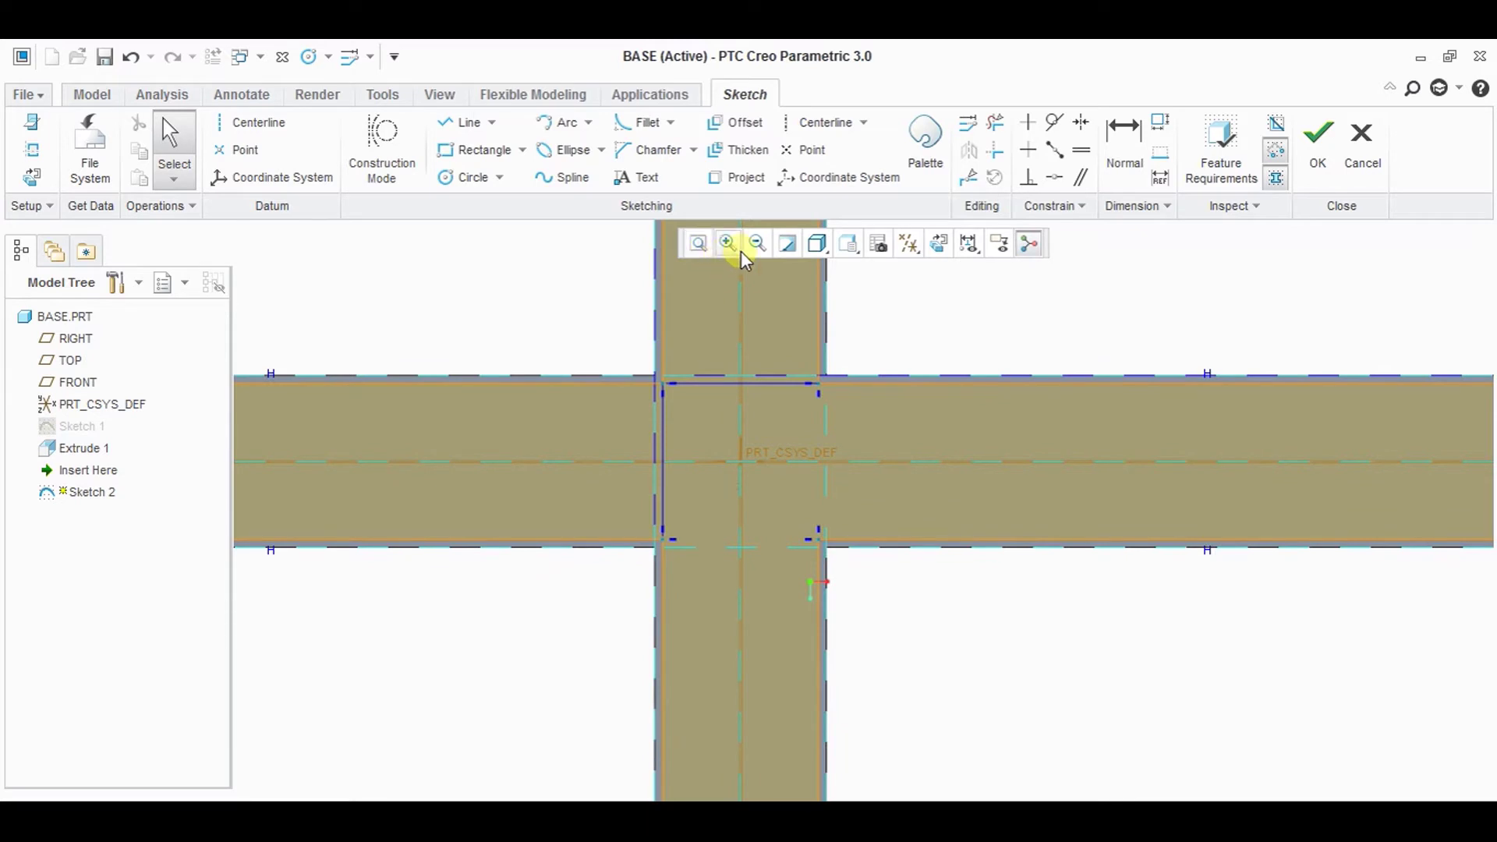
{"action": "left_click", "coordinate": [699, 244]}
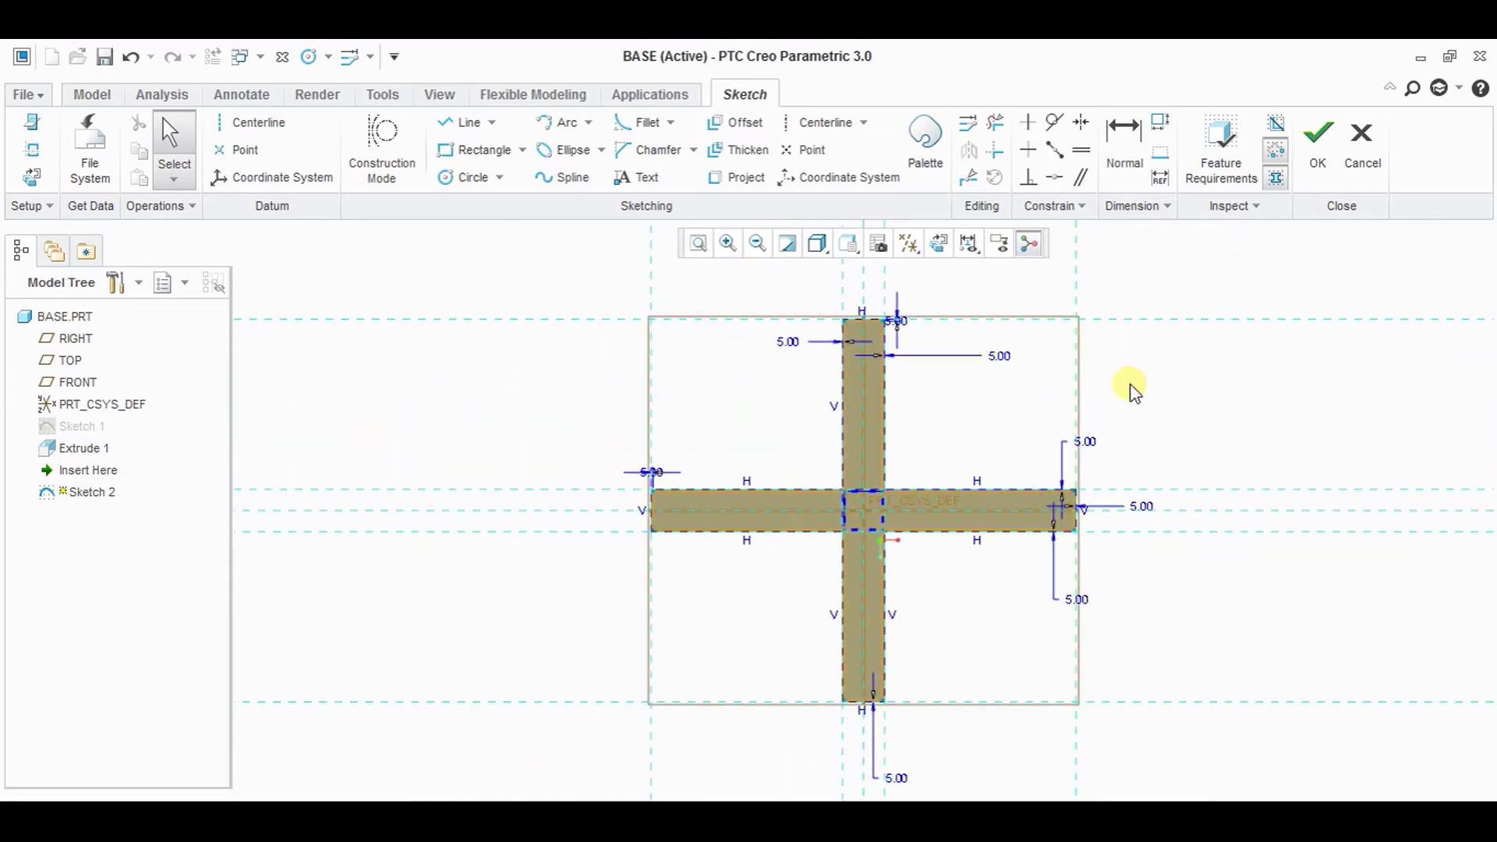
- Finish Sketch 2 and extrude it as a material-removing cut 100 deep
{"action": "left_click", "coordinate": [1316, 164]}
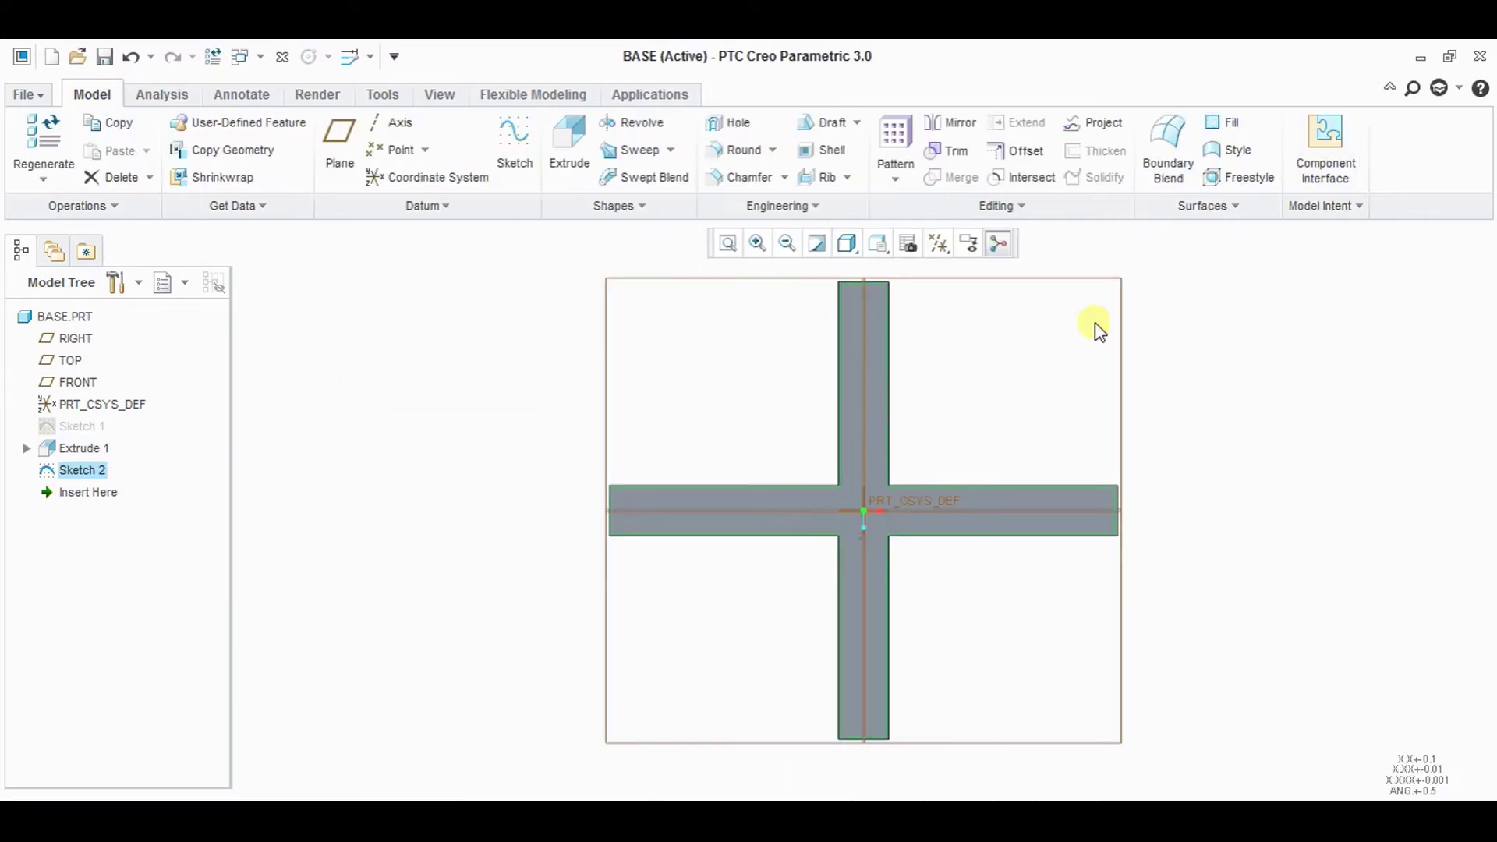
{"action": "left_click", "coordinate": [570, 147]}
{"action": "mouse_move", "coordinate": [568, 317]}
{"action": "middle_mouse_down"}
{"action": "mouse_move", "coordinate": [545, 327]}
{"action": "mouse_move", "coordinate": [595, 442]}
{"action": "middle_mouse_up"}
{"action": "left_click_drag", "start_coordinate": [744, 526], "coordinate": [834, 515]}
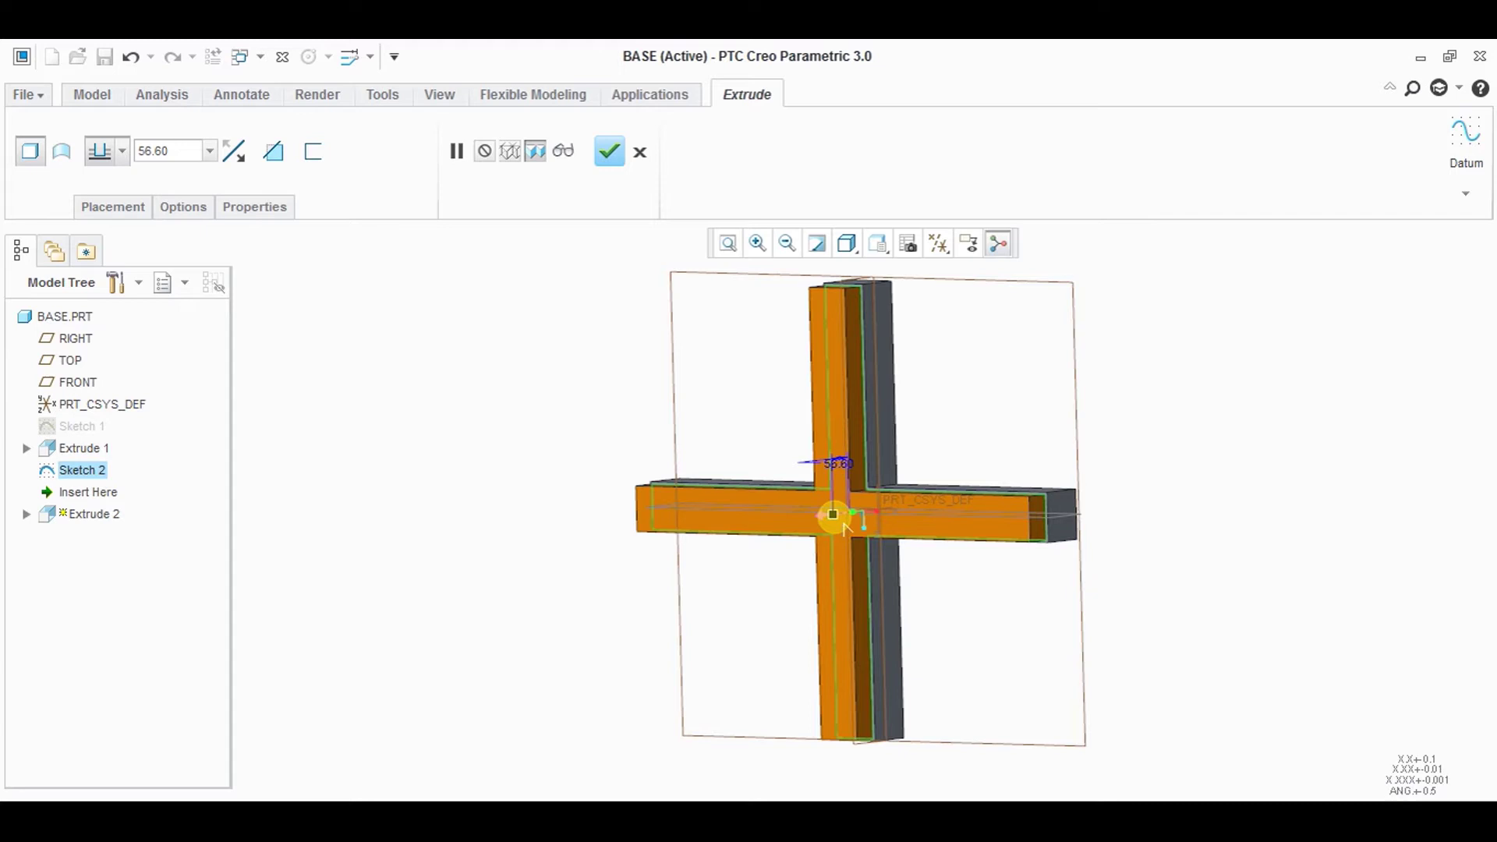
{"action": "mouse_move", "coordinate": [833, 515]}
{"action": "left_mouse_down"}
{"action": "mouse_move", "coordinate": [935, 501]}
{"action": "mouse_move", "coordinate": [861, 511]}
{"action": "left_mouse_up"}
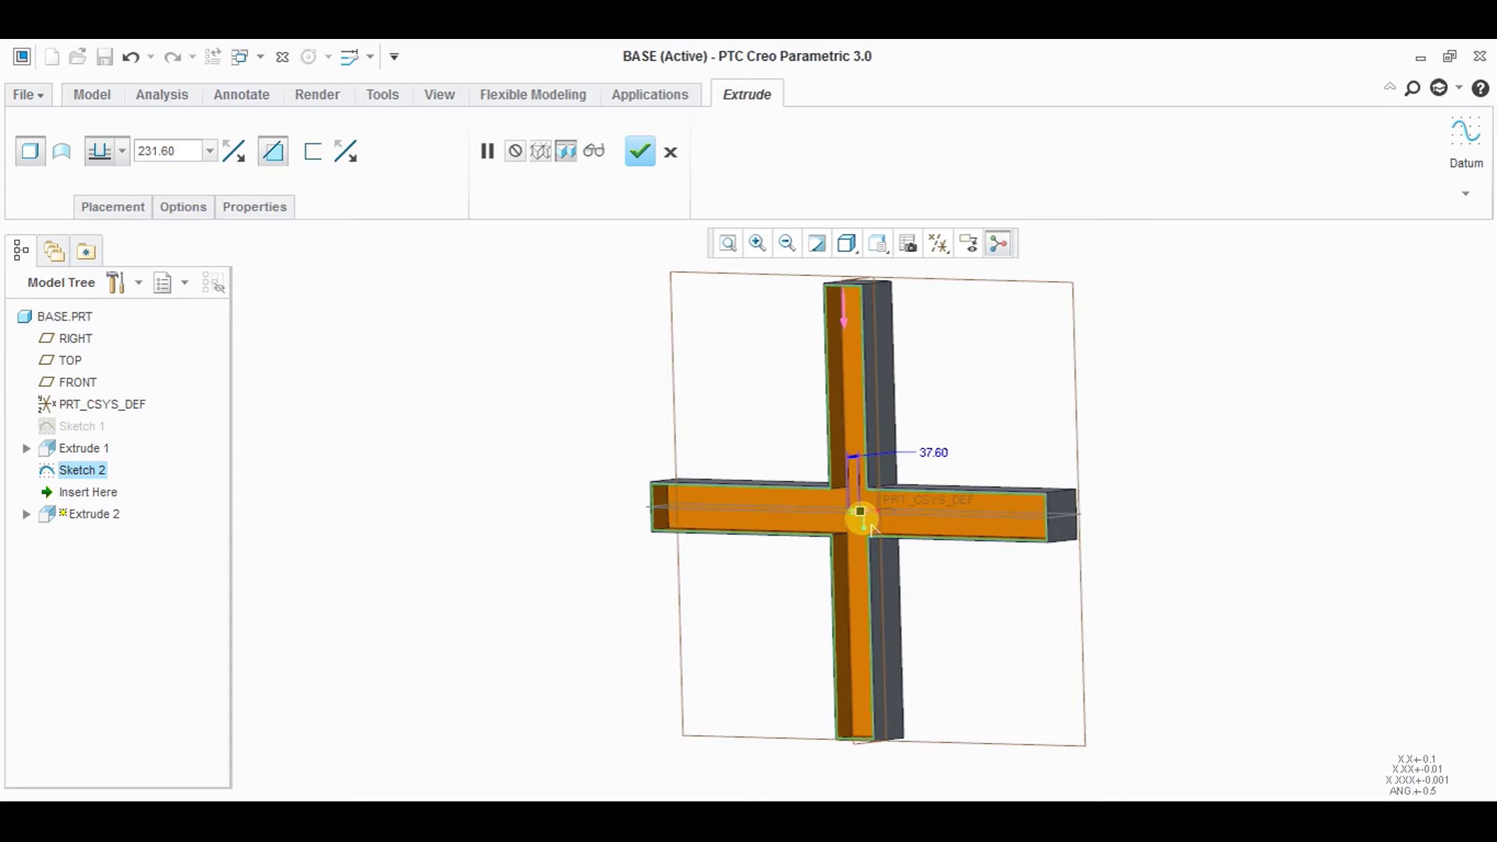
{"action": "double_click", "coordinate": [928, 454]}
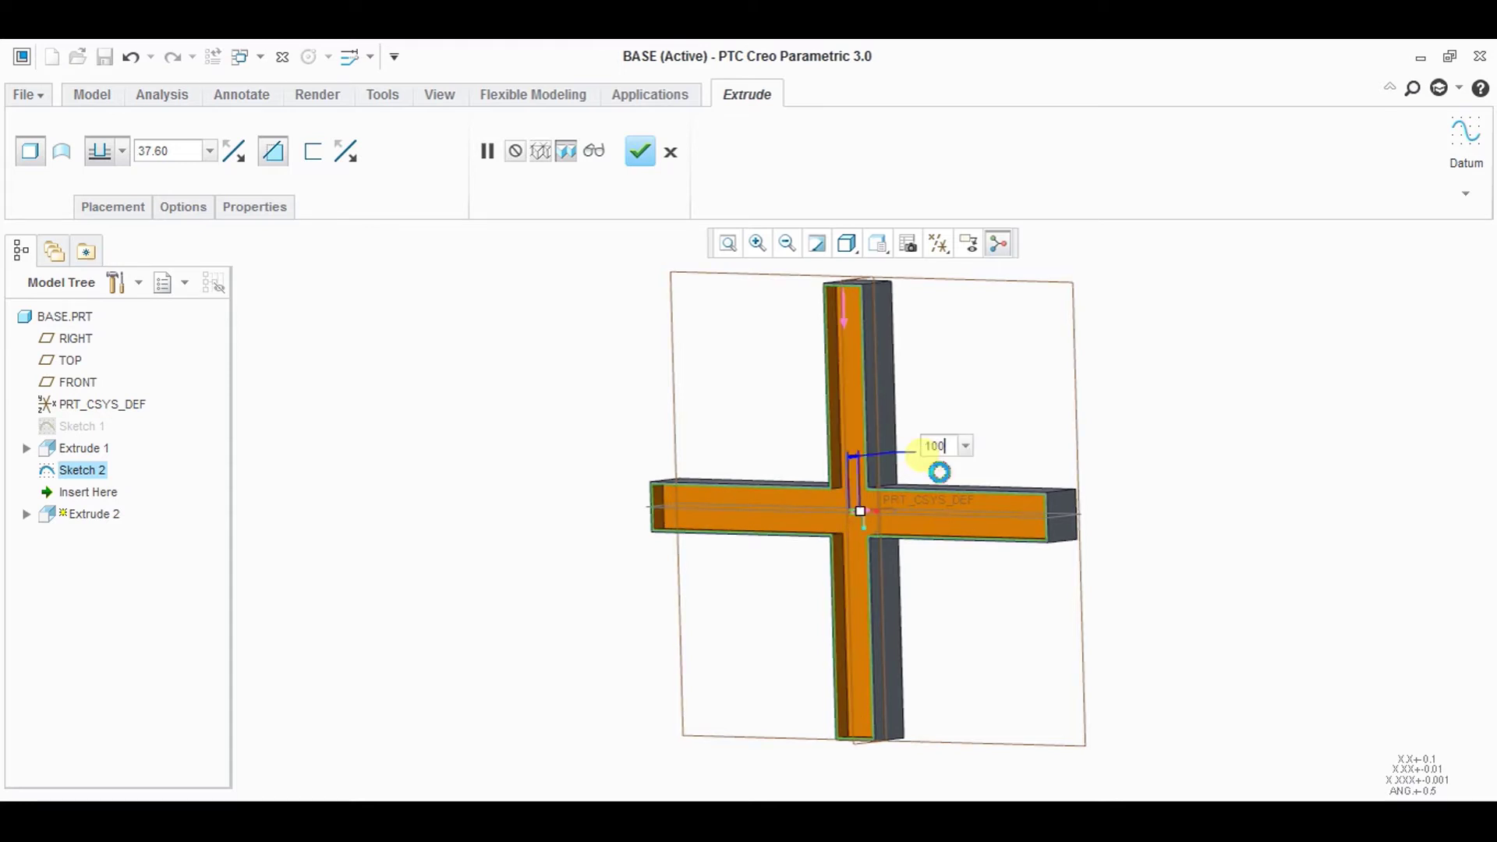
{"action": "type", "text": "100"}
{"action": "key", "text": "Return"}
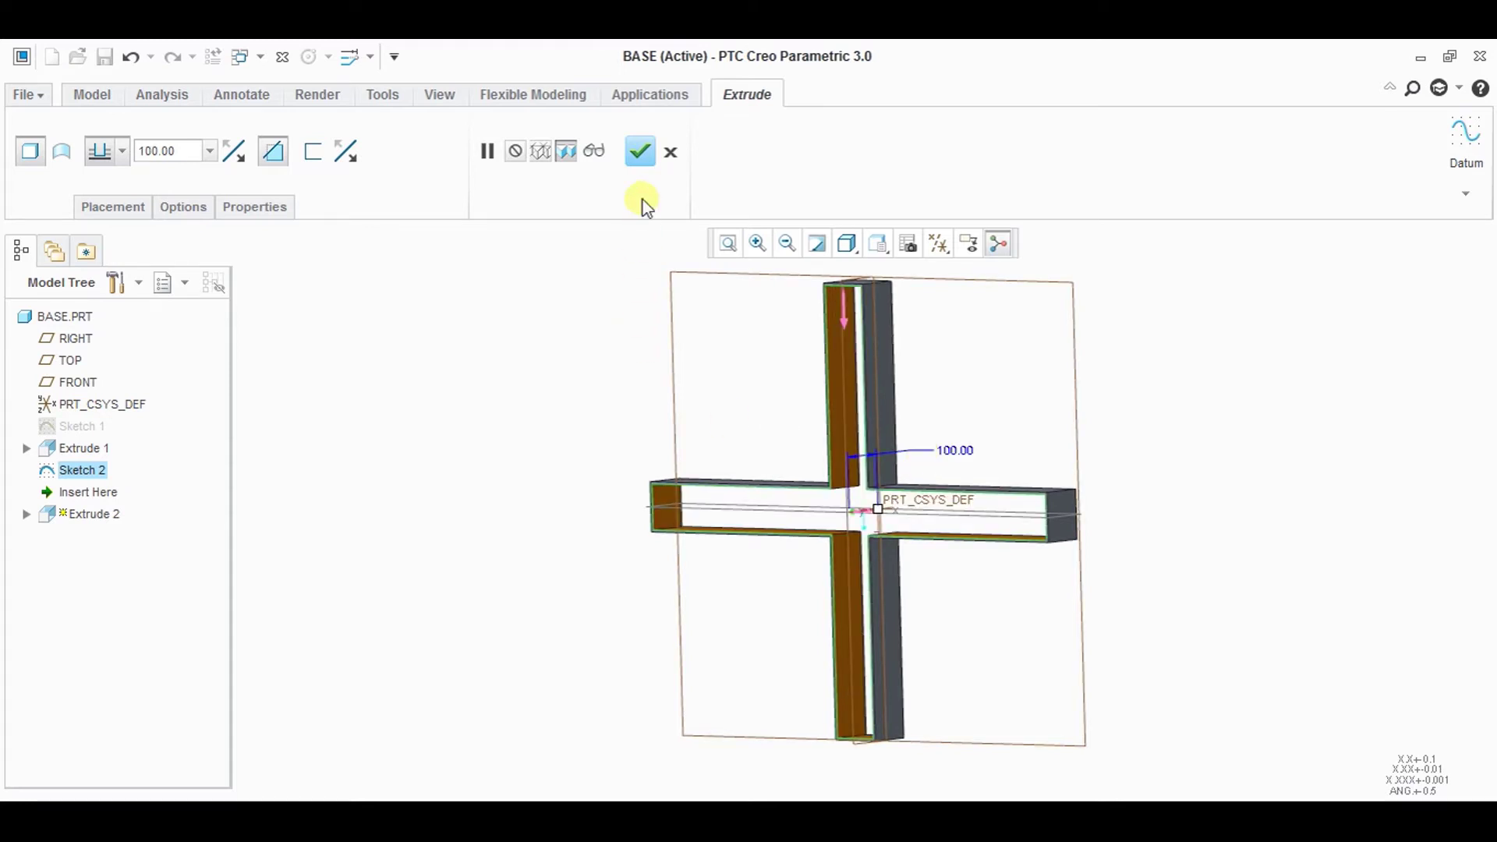
{"action": "left_click", "coordinate": [640, 151]}
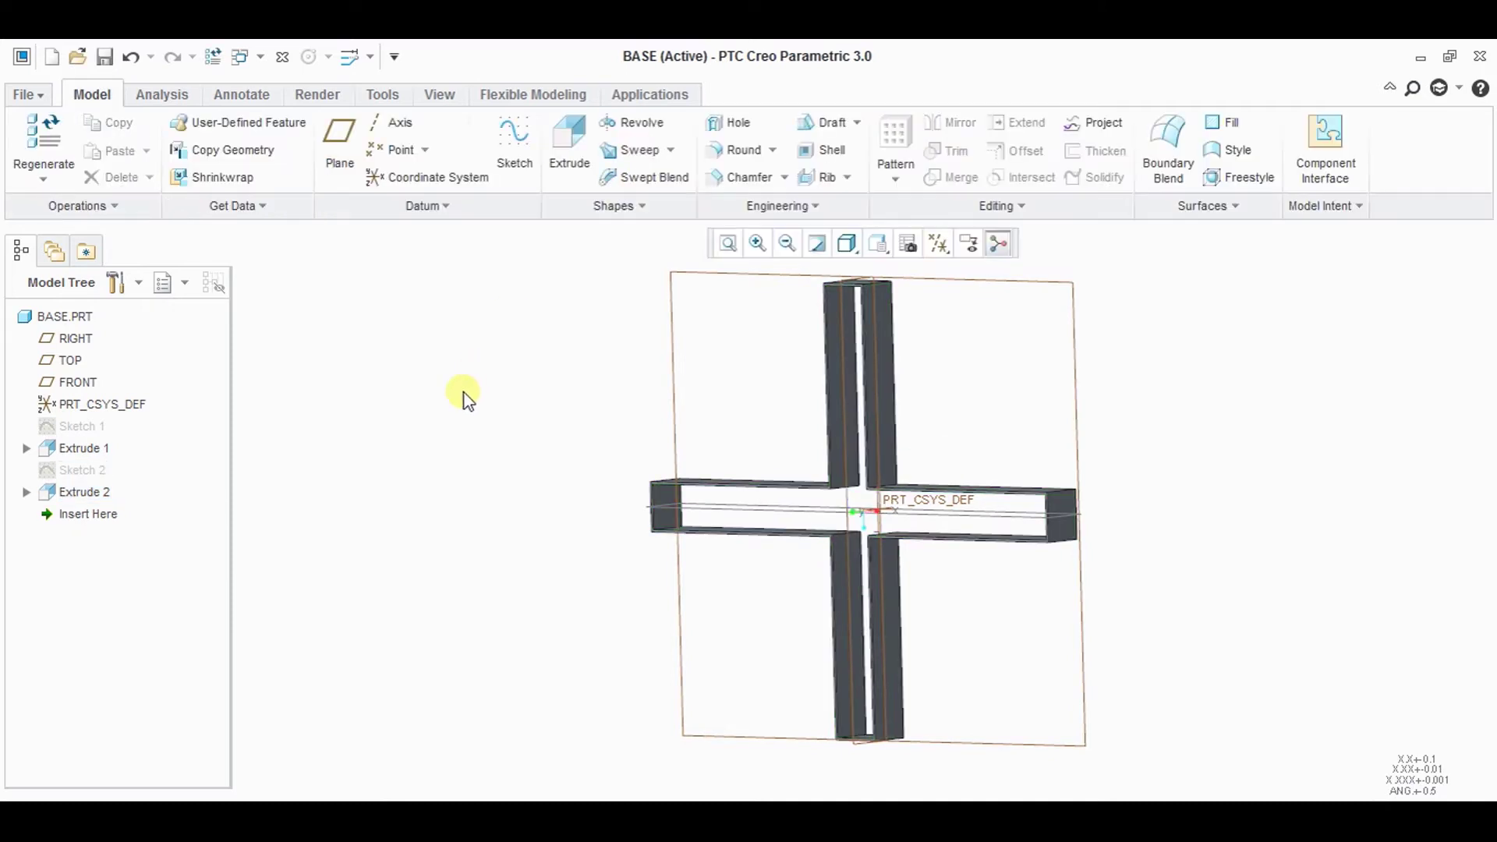
- Edit Extrude 1's definition to change its depth from 100 to 110
{"action": "mouse_move", "coordinate": [462, 397]}
{"action": "middle_mouse_down"}
{"action": "mouse_move", "coordinate": [487, 447]}
{"action": "mouse_move", "coordinate": [501, 414]}
{"action": "mouse_move", "coordinate": [126, 473]}
{"action": "middle_mouse_up"}
{"action": "left_click", "coordinate": [100, 450]}
{"action": "right_click", "coordinate": [99, 450]}
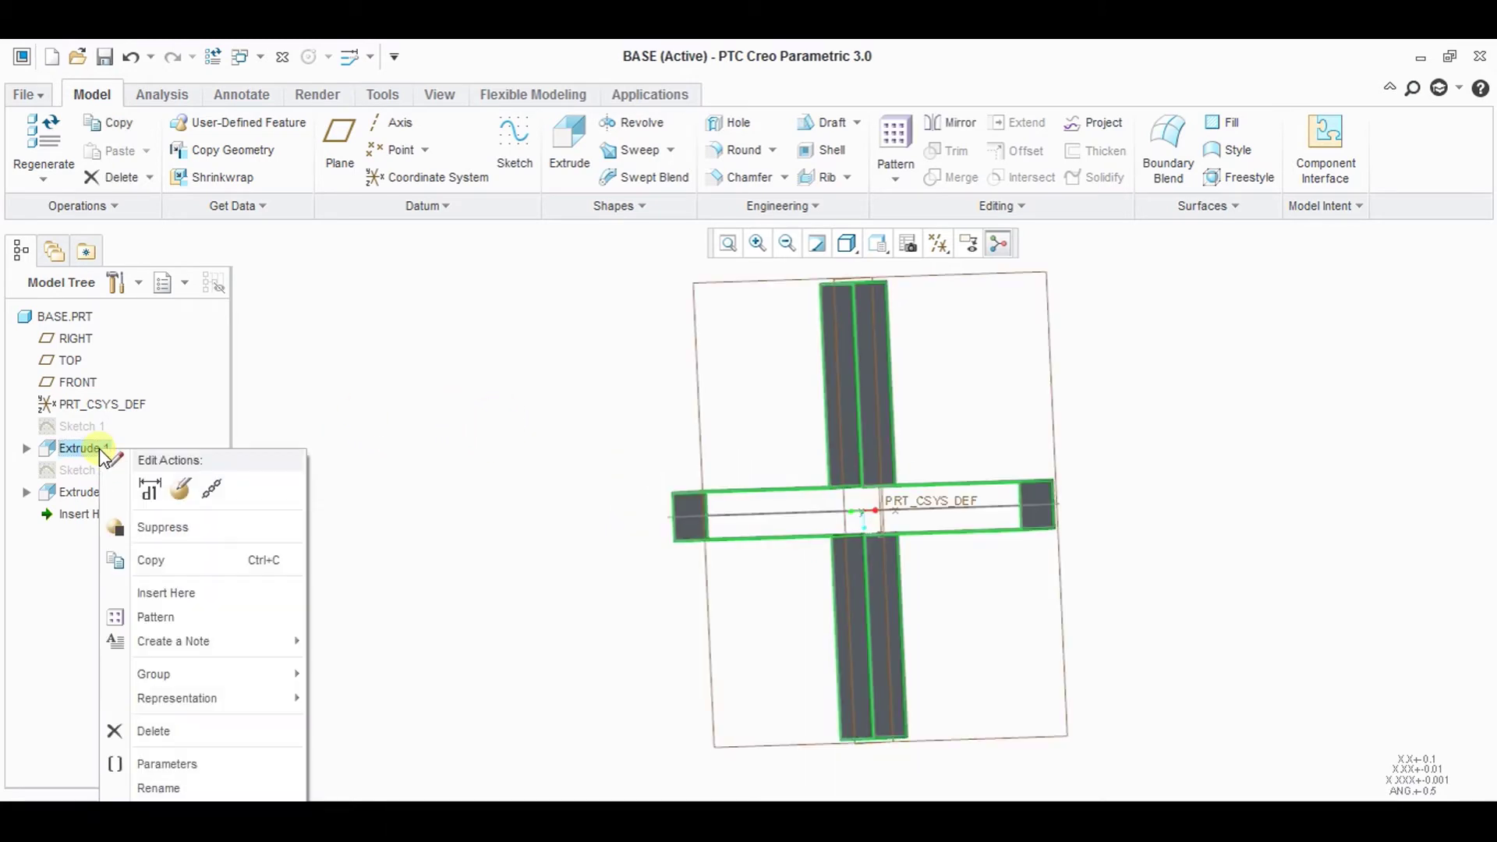
{"action": "left_click", "coordinate": [178, 492]}
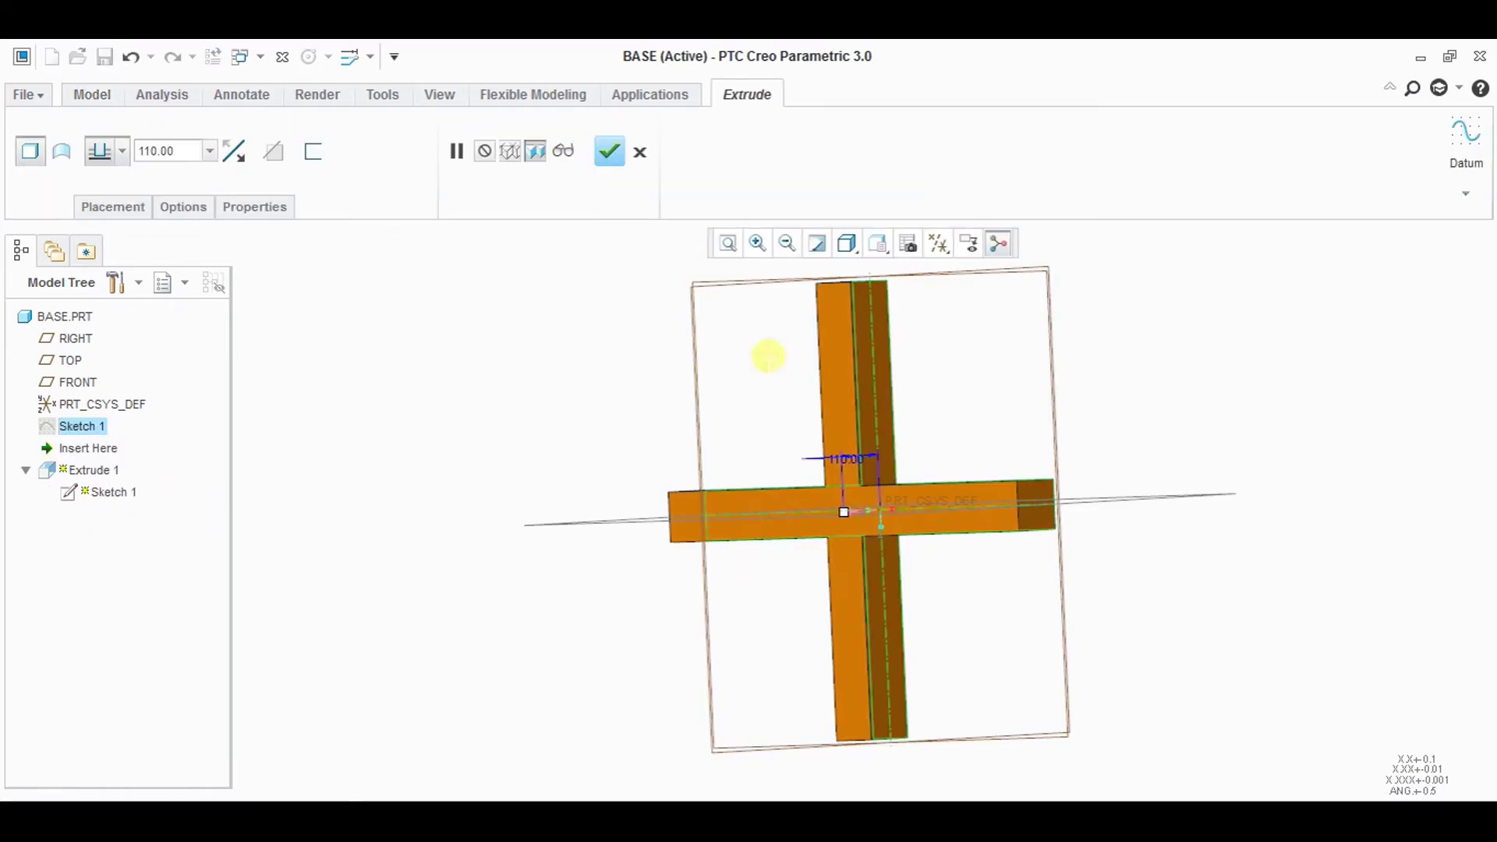
{"action": "left_click", "coordinate": [608, 151]}
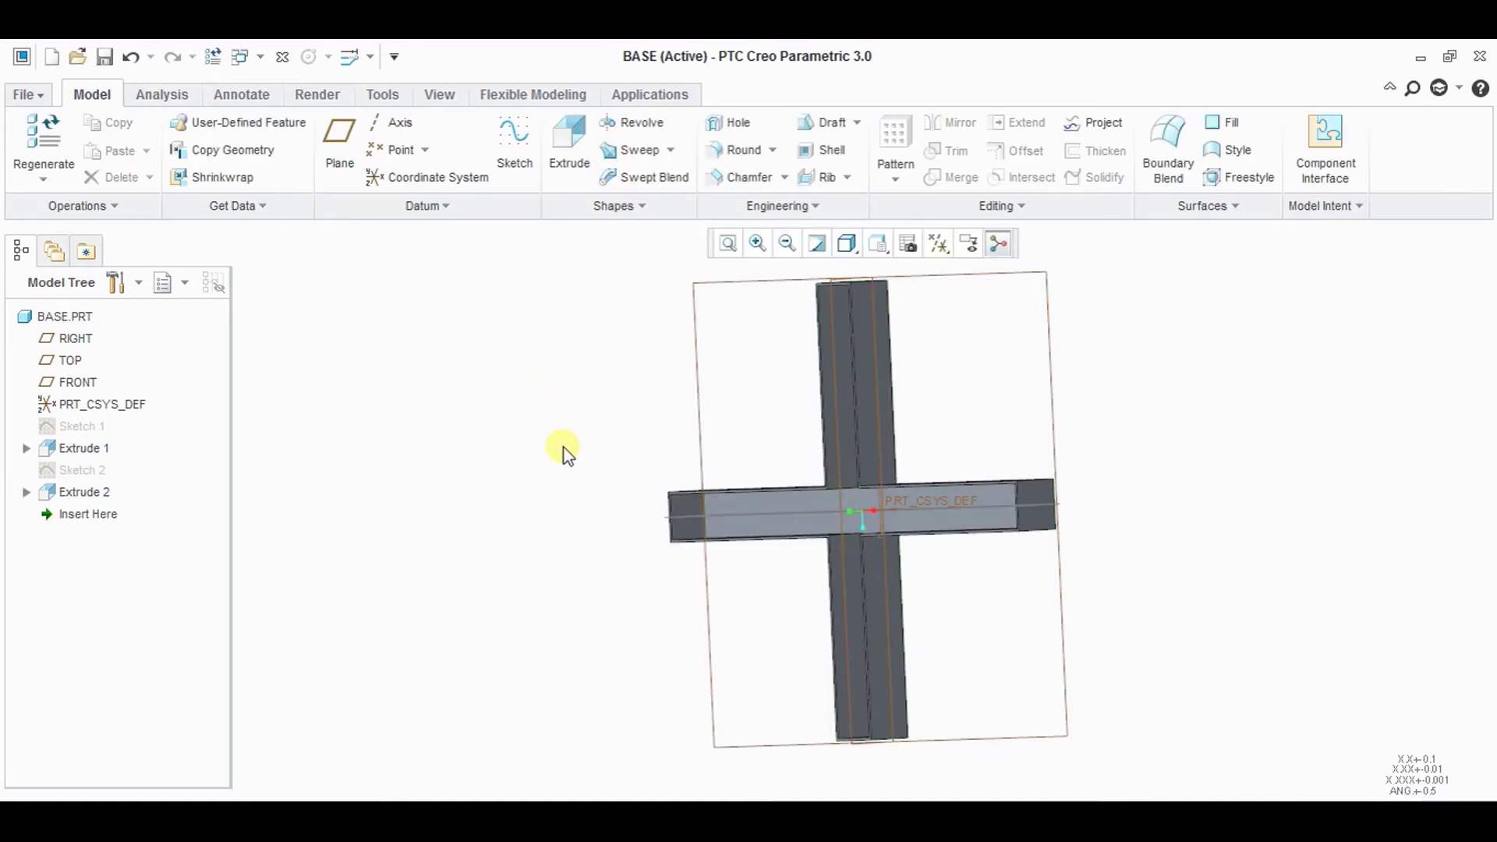
- Save a copy of the BASE part into the folder named new
{"action": "mouse_move", "coordinate": [475, 410]}
{"action": "middle_mouse_down"}
{"action": "mouse_move", "coordinate": [527, 397]}
{"action": "mouse_move", "coordinate": [493, 402]}
{"action": "middle_mouse_up"}
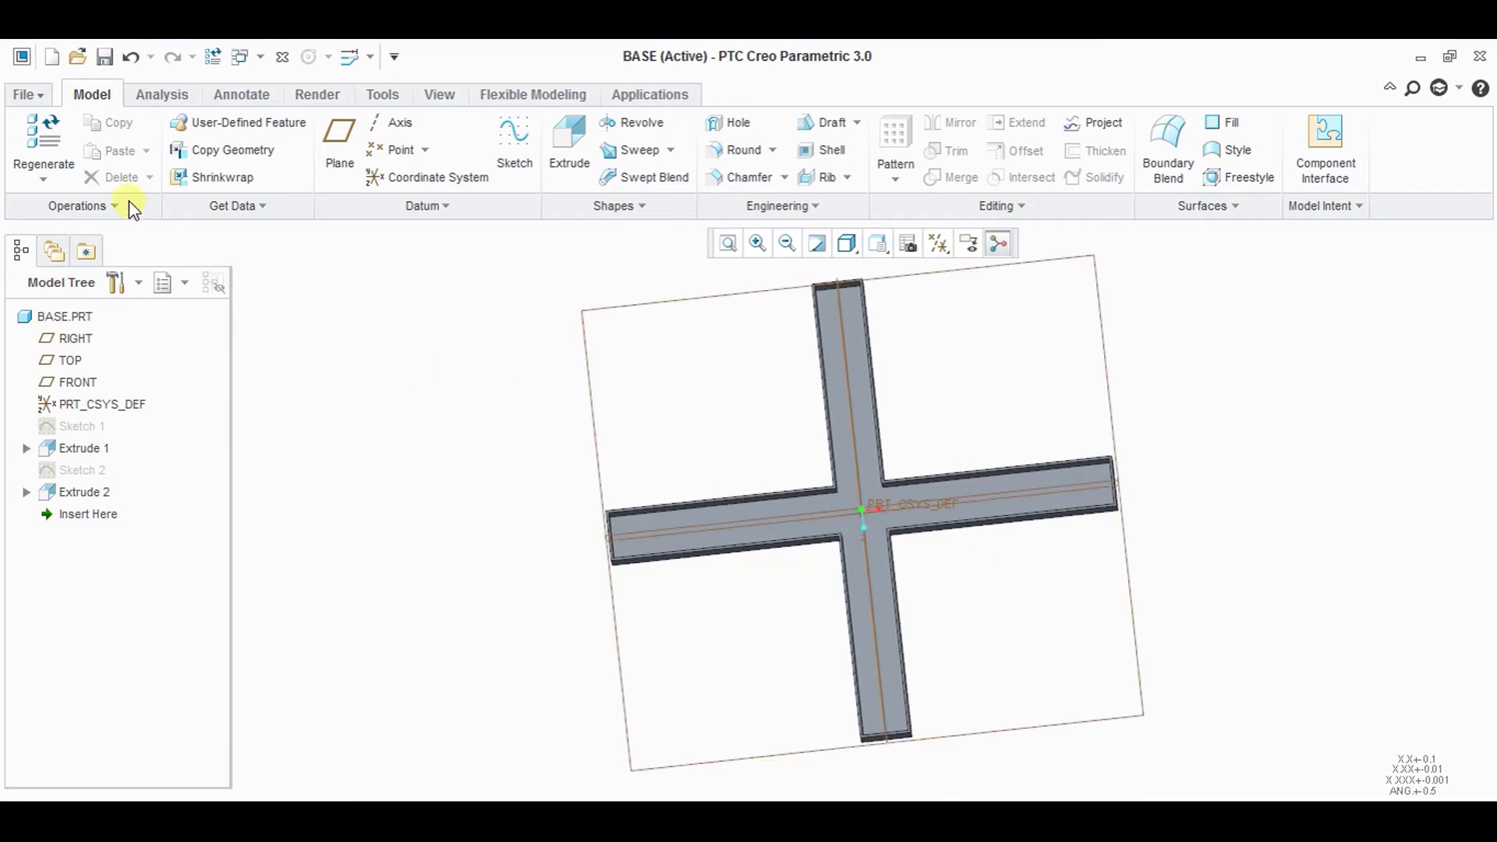
{"action": "left_click", "coordinate": [28, 94]}
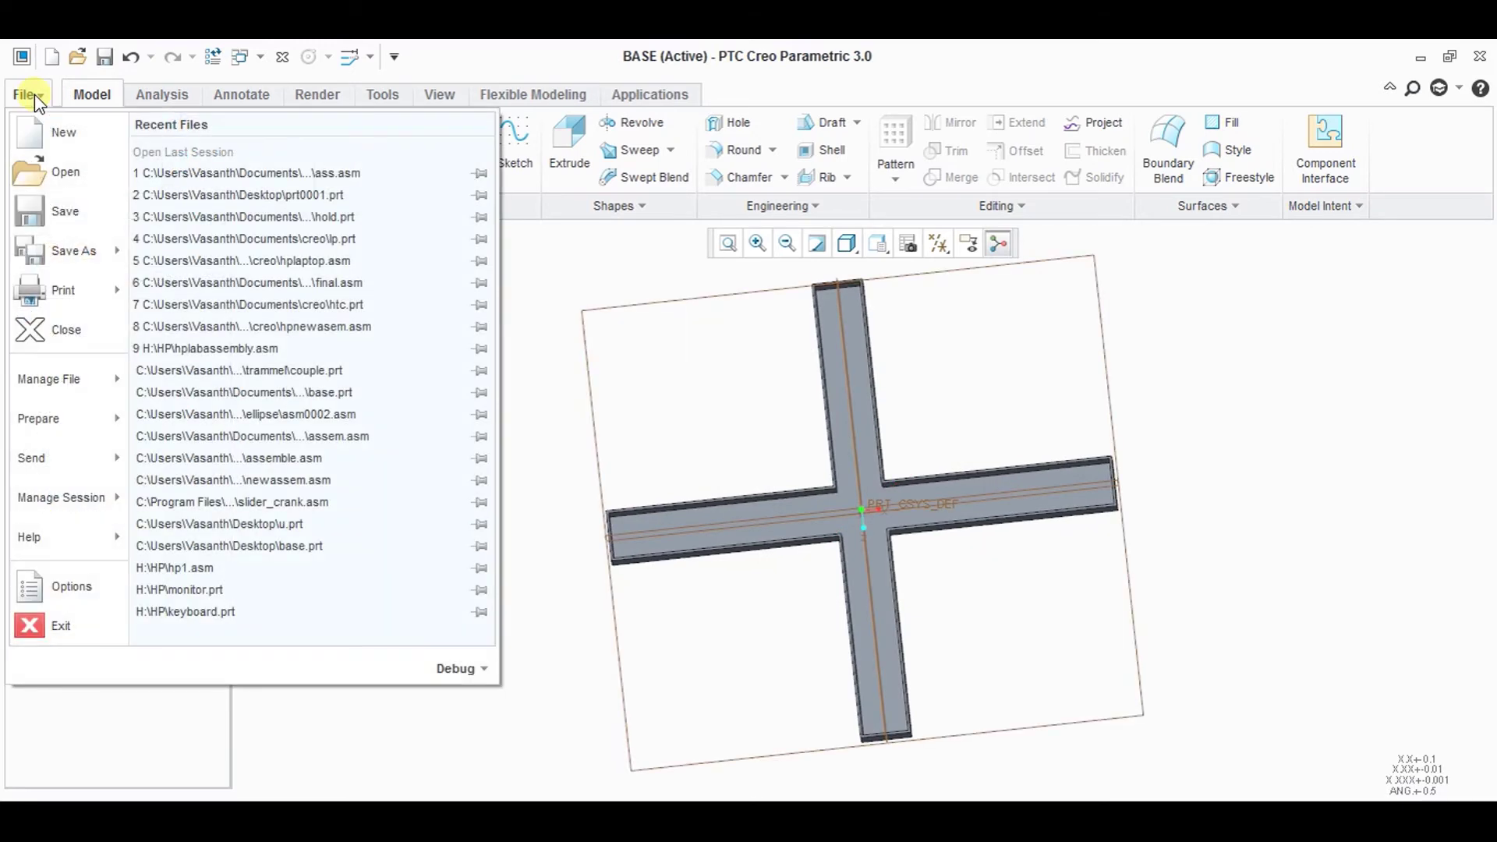
{"action": "left_click", "coordinate": [67, 243]}
{"action": "double_click", "coordinate": [602, 506]}
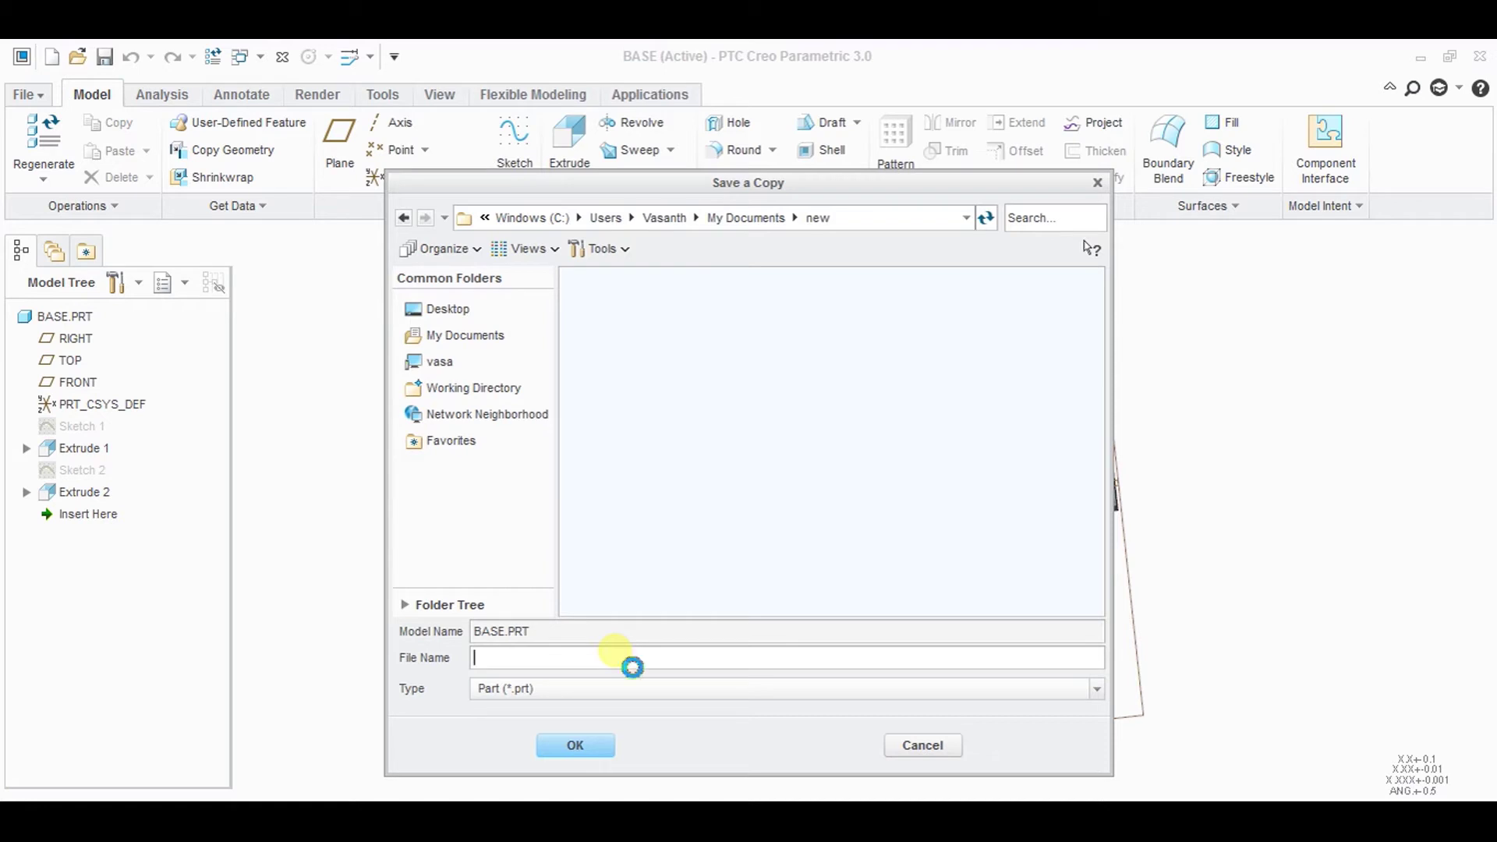
{"action": "left_click", "coordinate": [588, 767]}
- Cancel a second Save a Copy, then save the BASE part
{"action": "left_click", "coordinate": [14, 94]}
{"action": "left_click", "coordinate": [68, 253]}
{"action": "left_click", "coordinate": [1097, 182]}
{"action": "left_click", "coordinate": [23, 92]}
{"action": "left_click", "coordinate": [53, 201]}
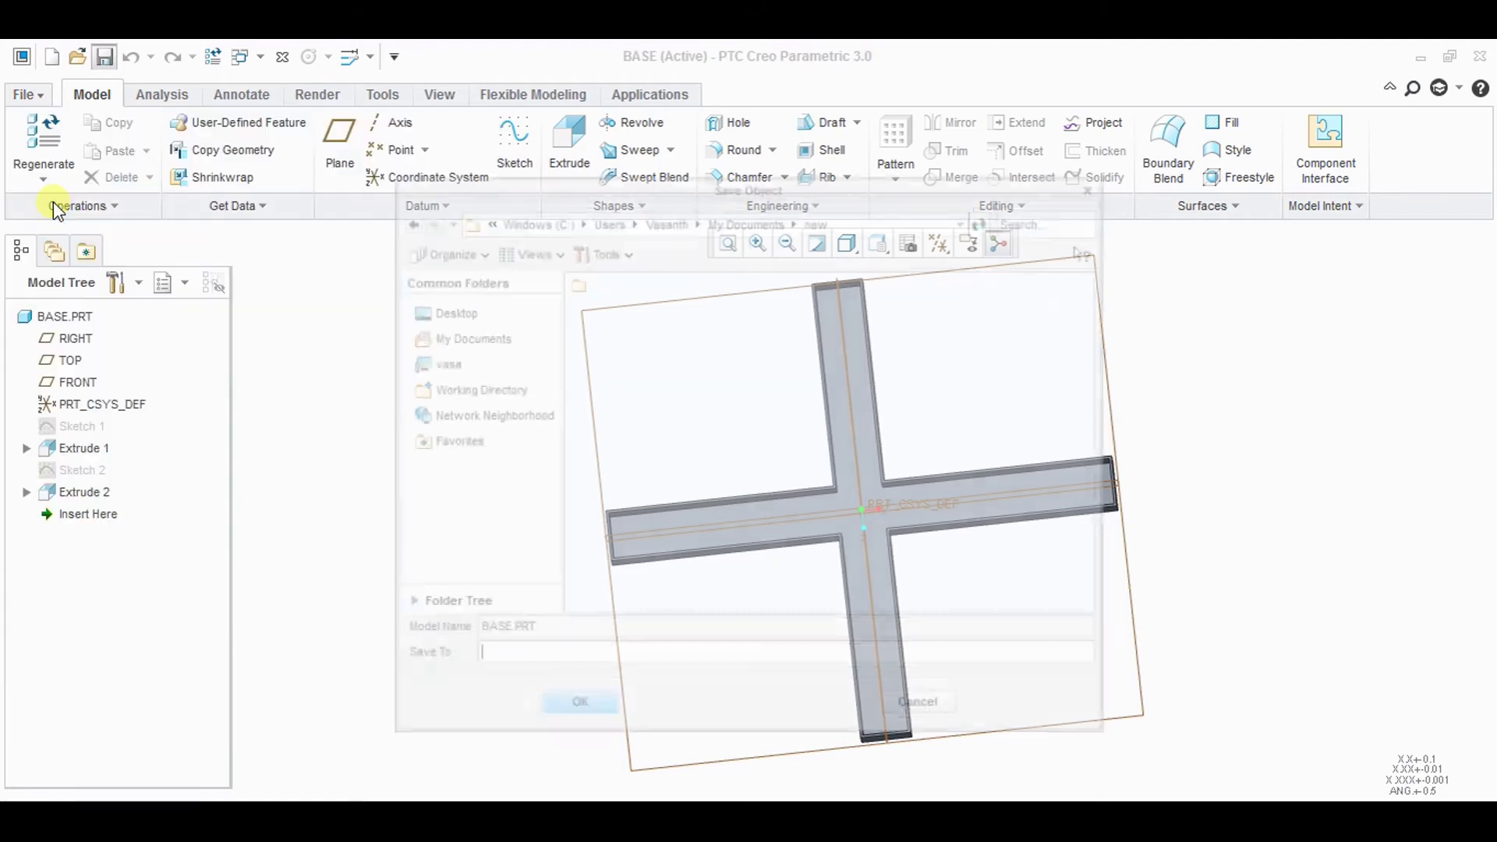
{"action": "key", "text": "Return"}
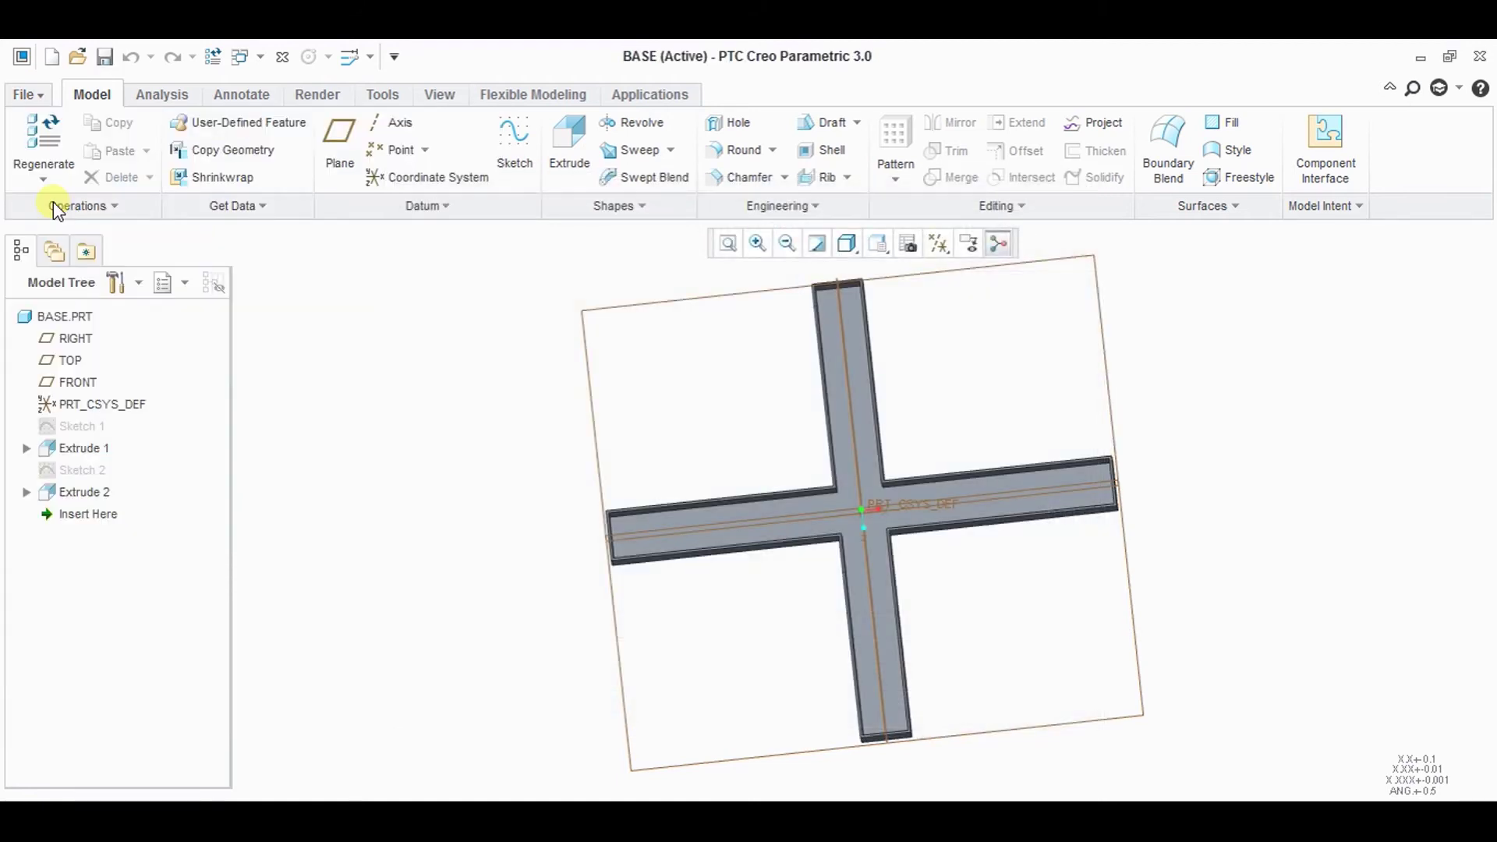
{"action": "left_click", "coordinate": [787, 243]}
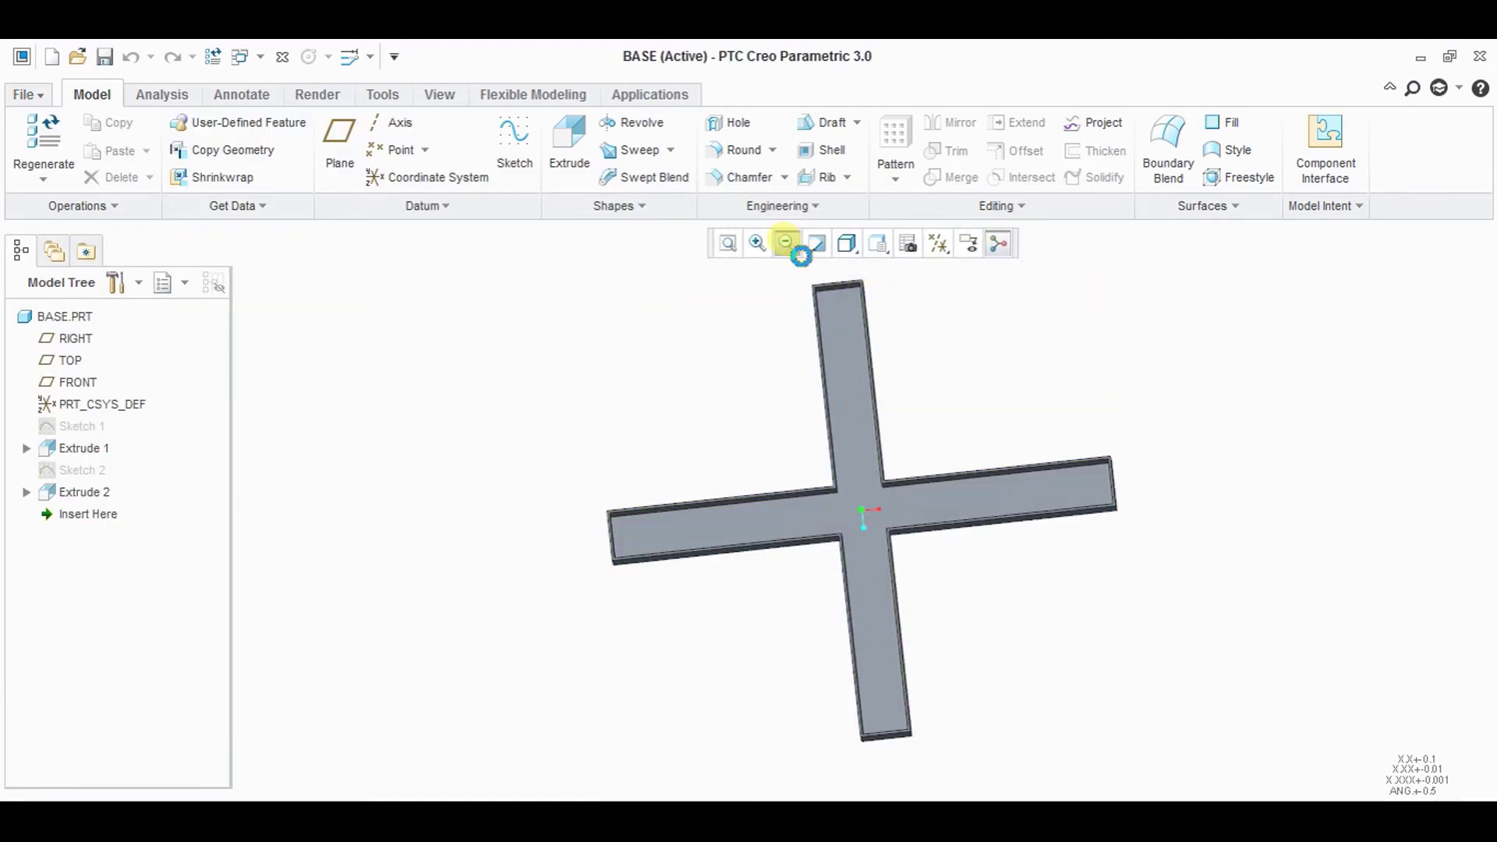
- Create a new part named SLIDER from the mmns_part_solid template instead of the default
{"action": "left_click", "coordinate": [42, 98]}
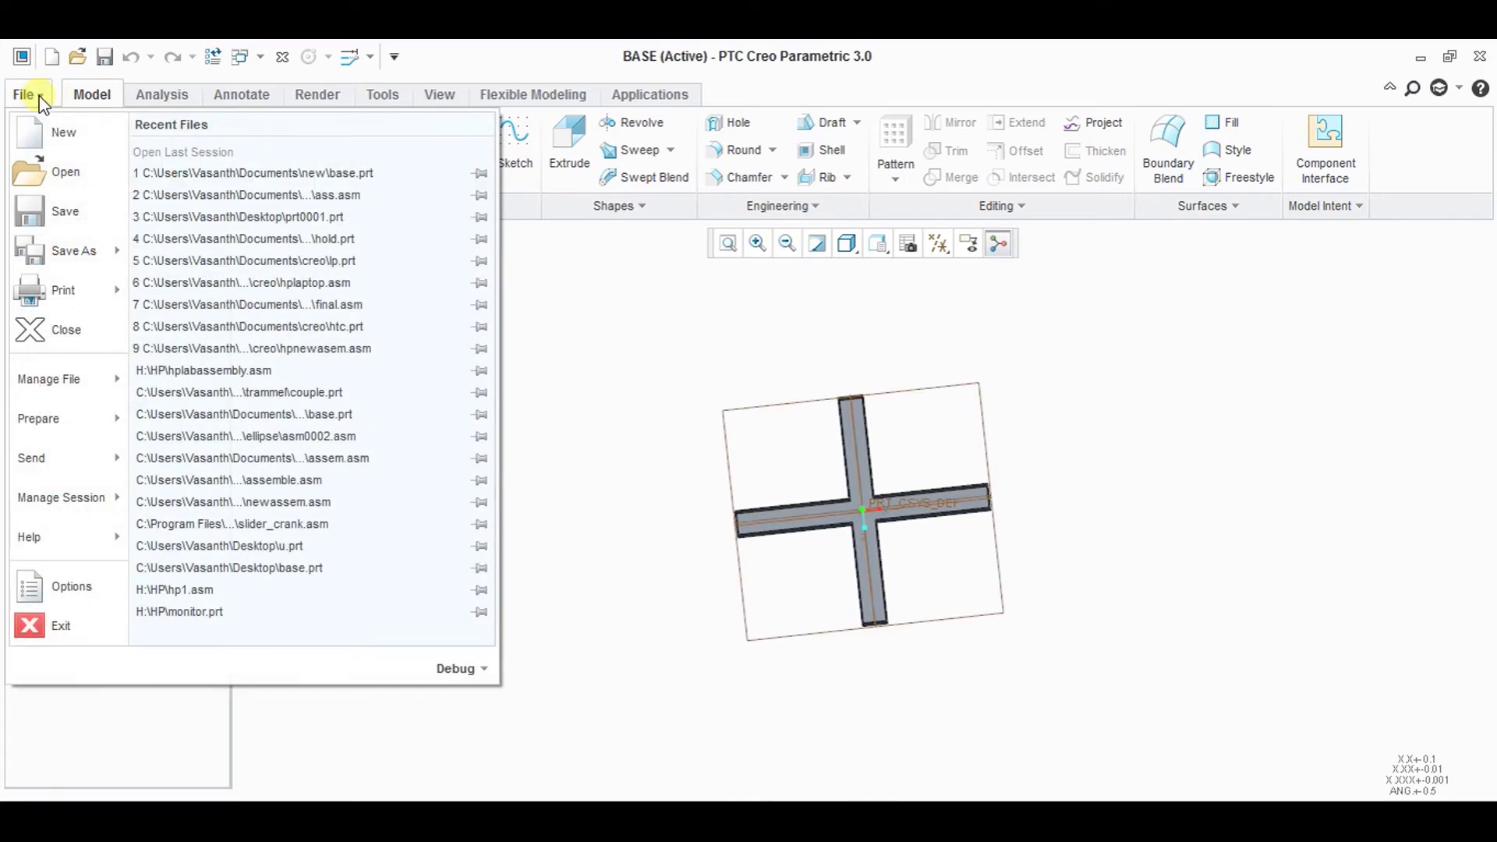
{"action": "left_click", "coordinate": [83, 133]}
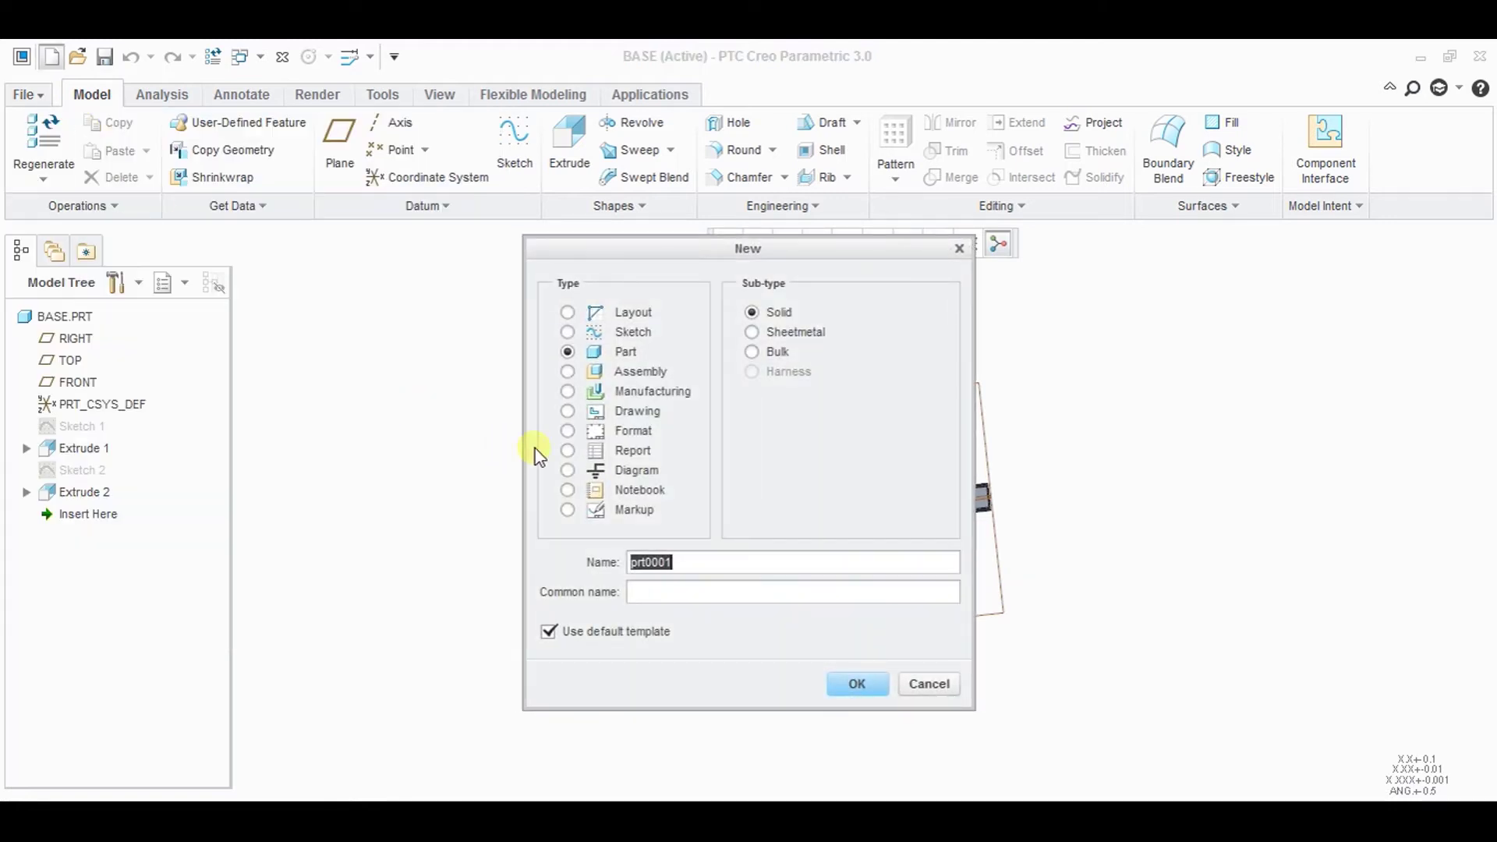
{"action": "left_click", "coordinate": [548, 633]}
{"action": "key", "text": "BackSpace"}
{"action": "key", "text": "BackSpace"}
{"action": "key", "text": "BackSpace"}
{"action": "type", "text": "slider"}
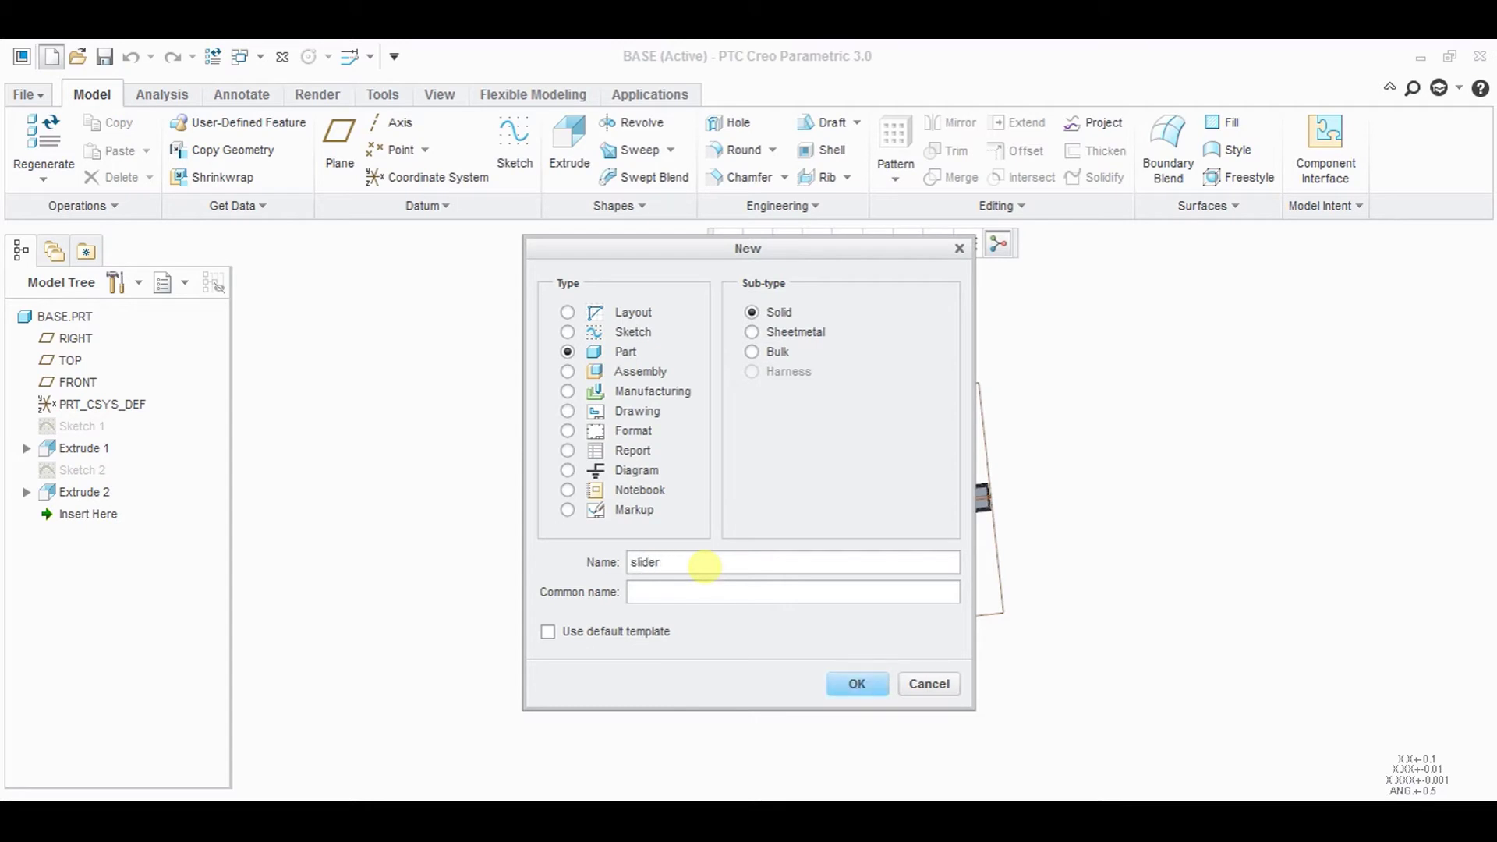
{"action": "key", "text": "Return"}
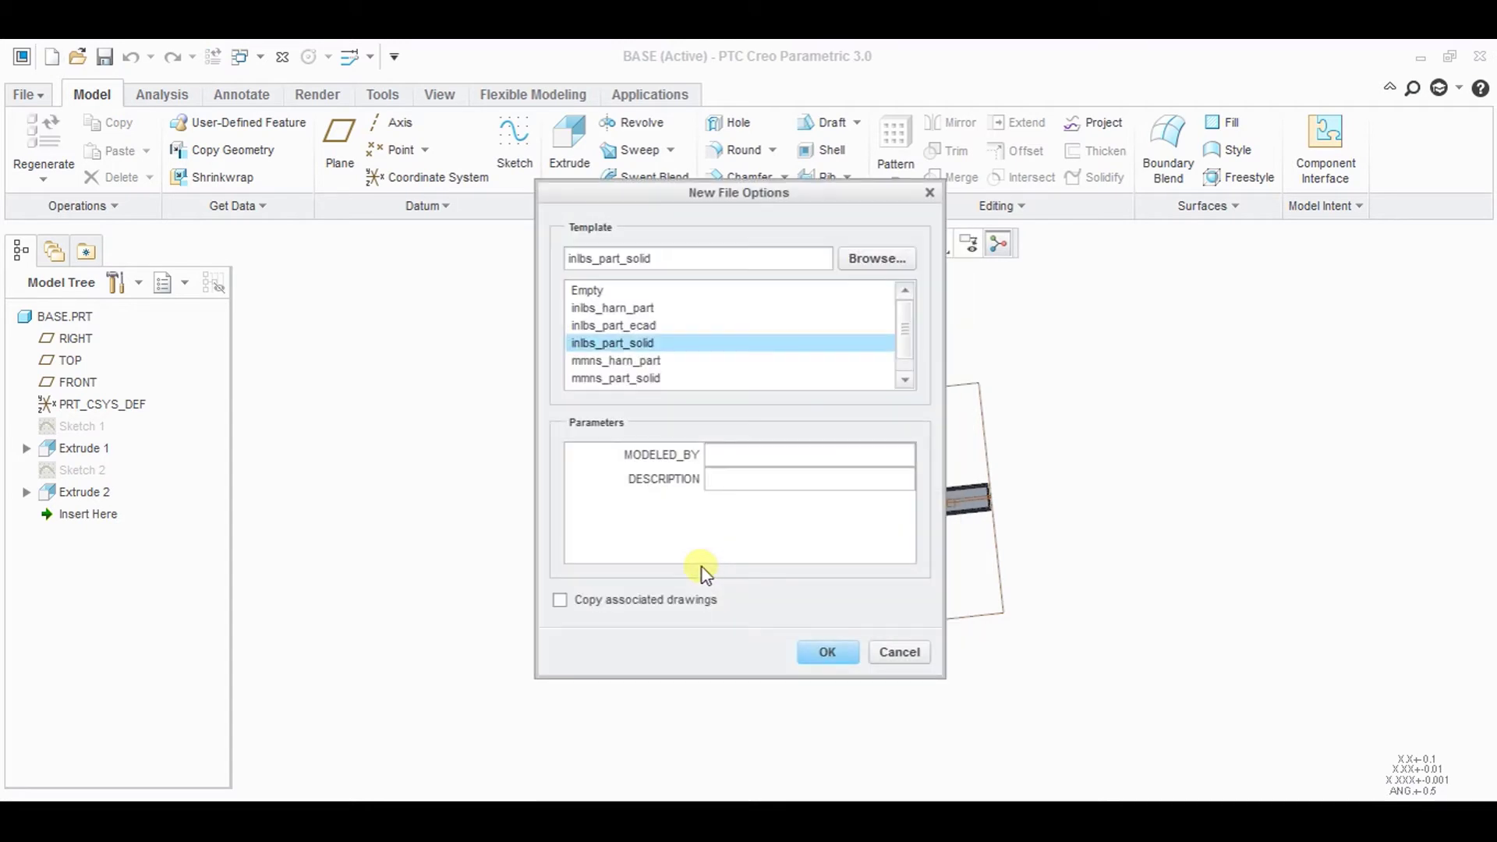
{"action": "left_click", "coordinate": [610, 380]}
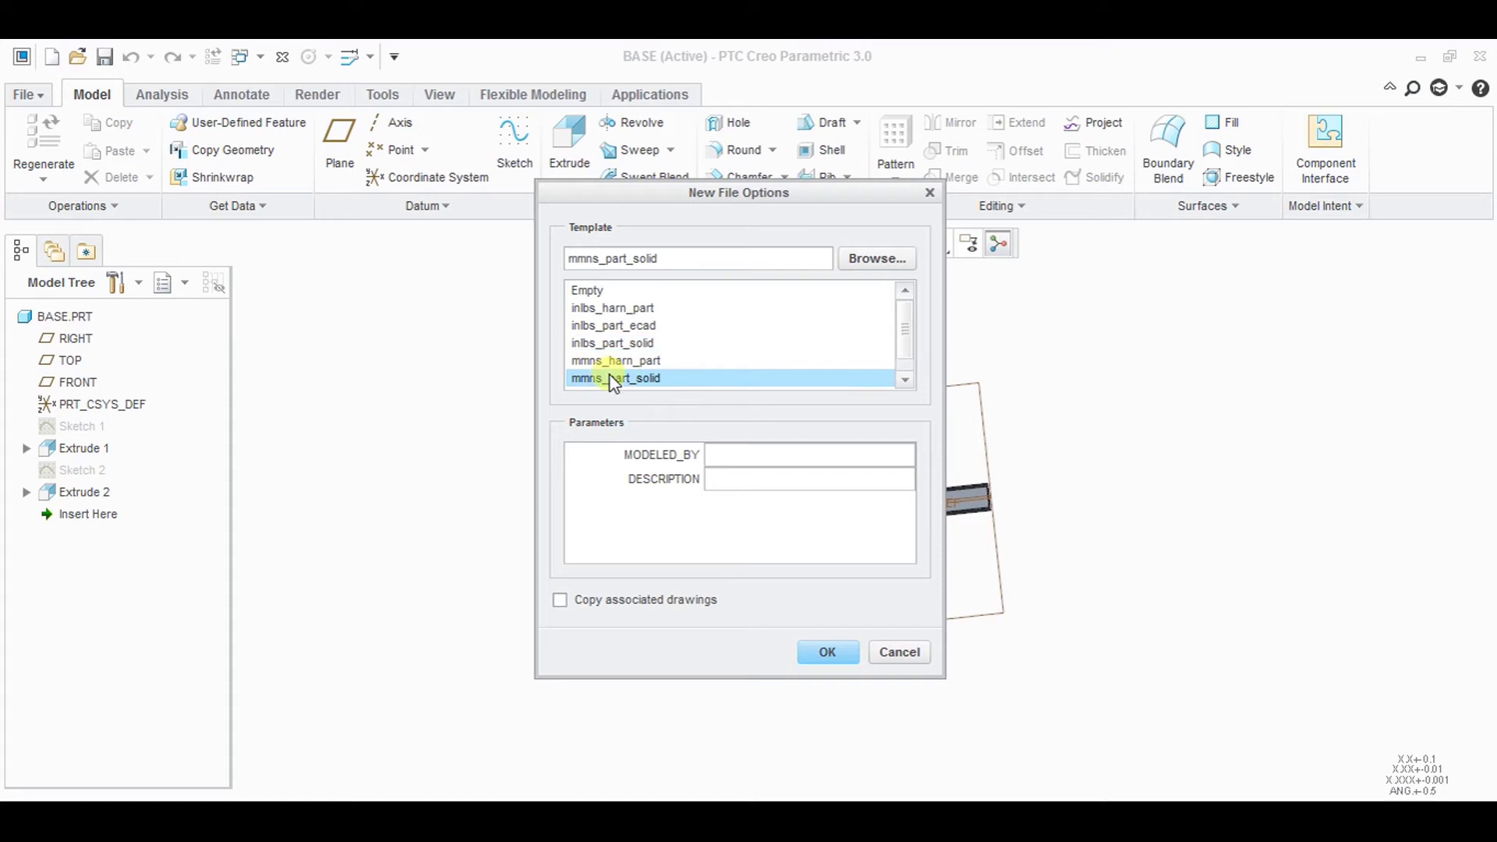
{"action": "left_click", "coordinate": [833, 655]}
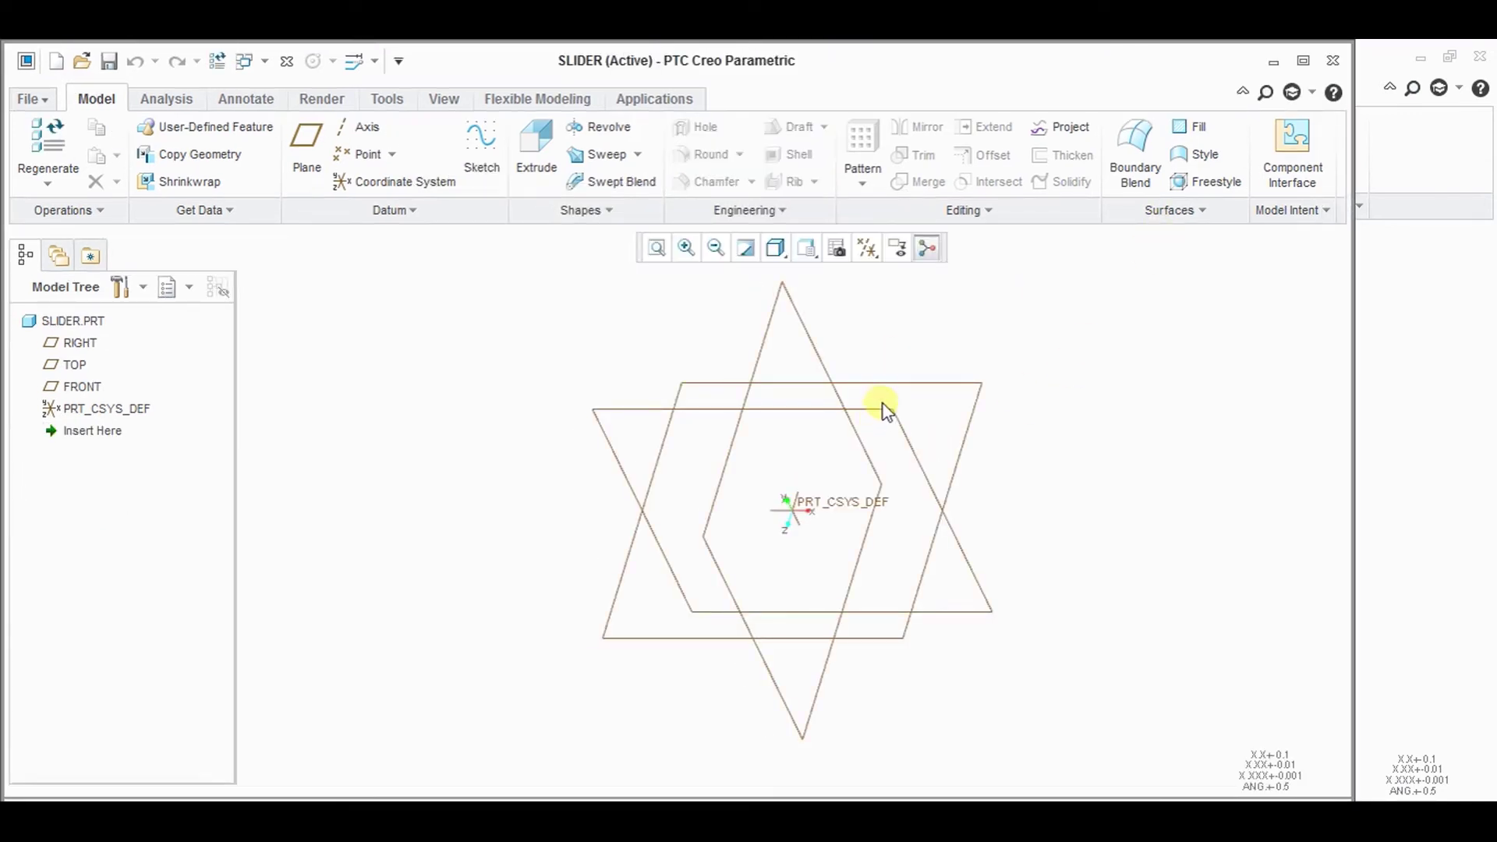
- Start a sketch on the TOP plane with vertical and horizontal centerlines through the origin
{"action": "left_click", "coordinate": [866, 387]}
{"action": "left_click", "coordinate": [1302, 59]}
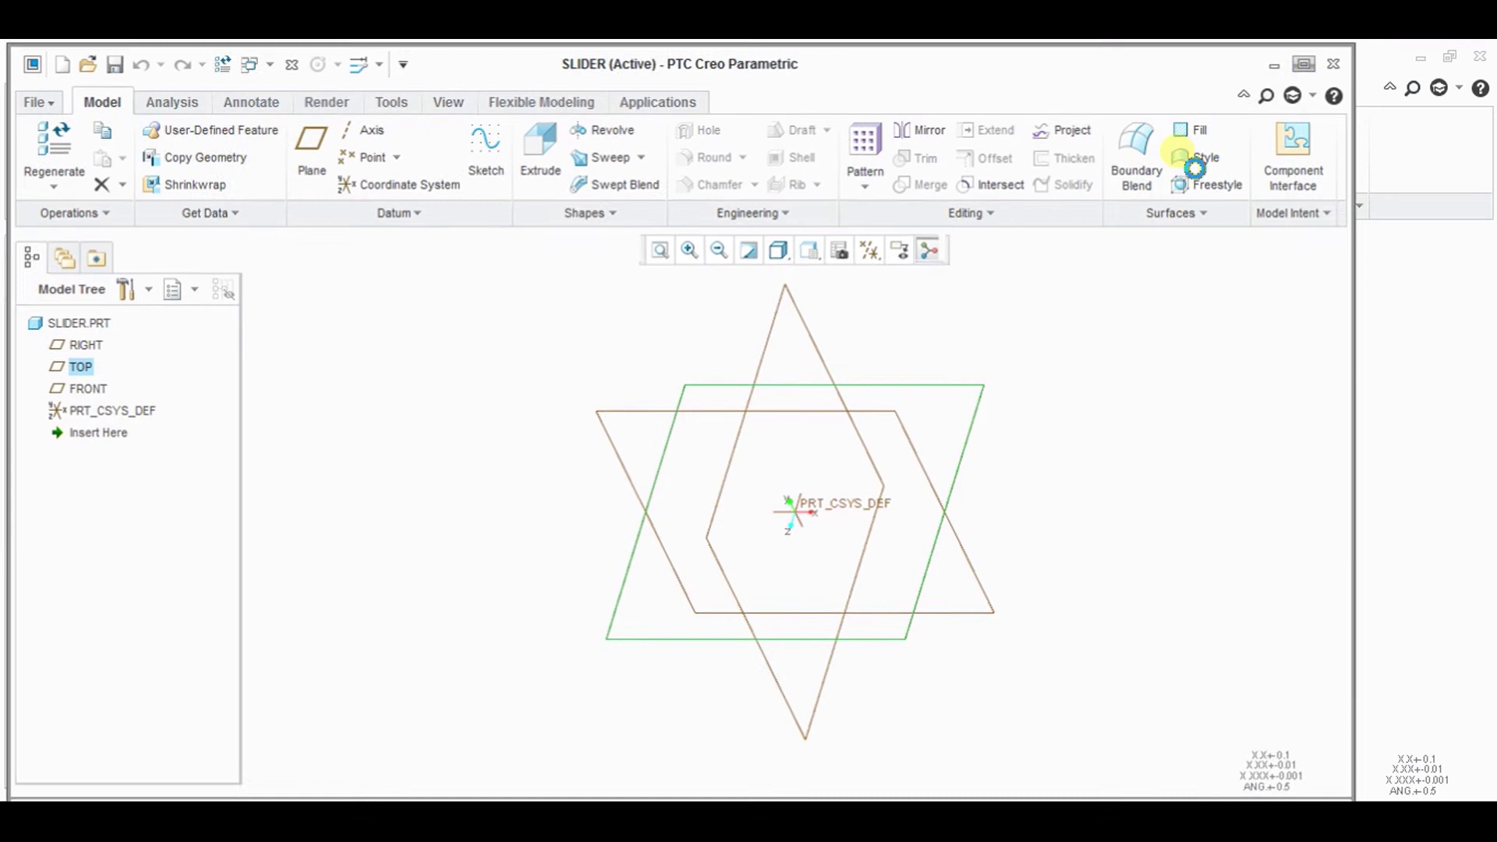
{"action": "left_click", "coordinate": [512, 176]}
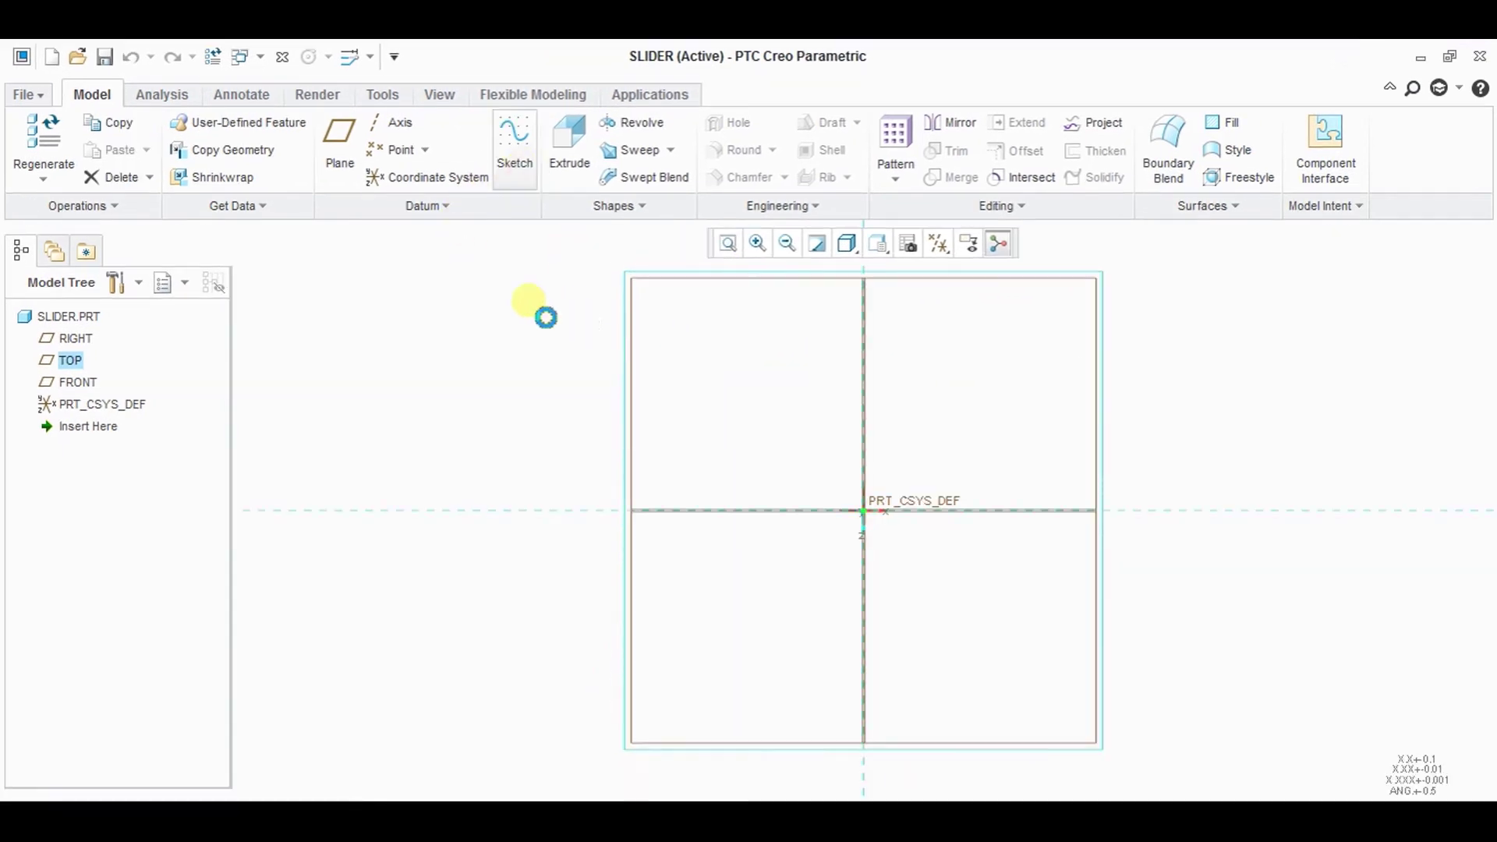
{"action": "left_click", "coordinate": [255, 123]}
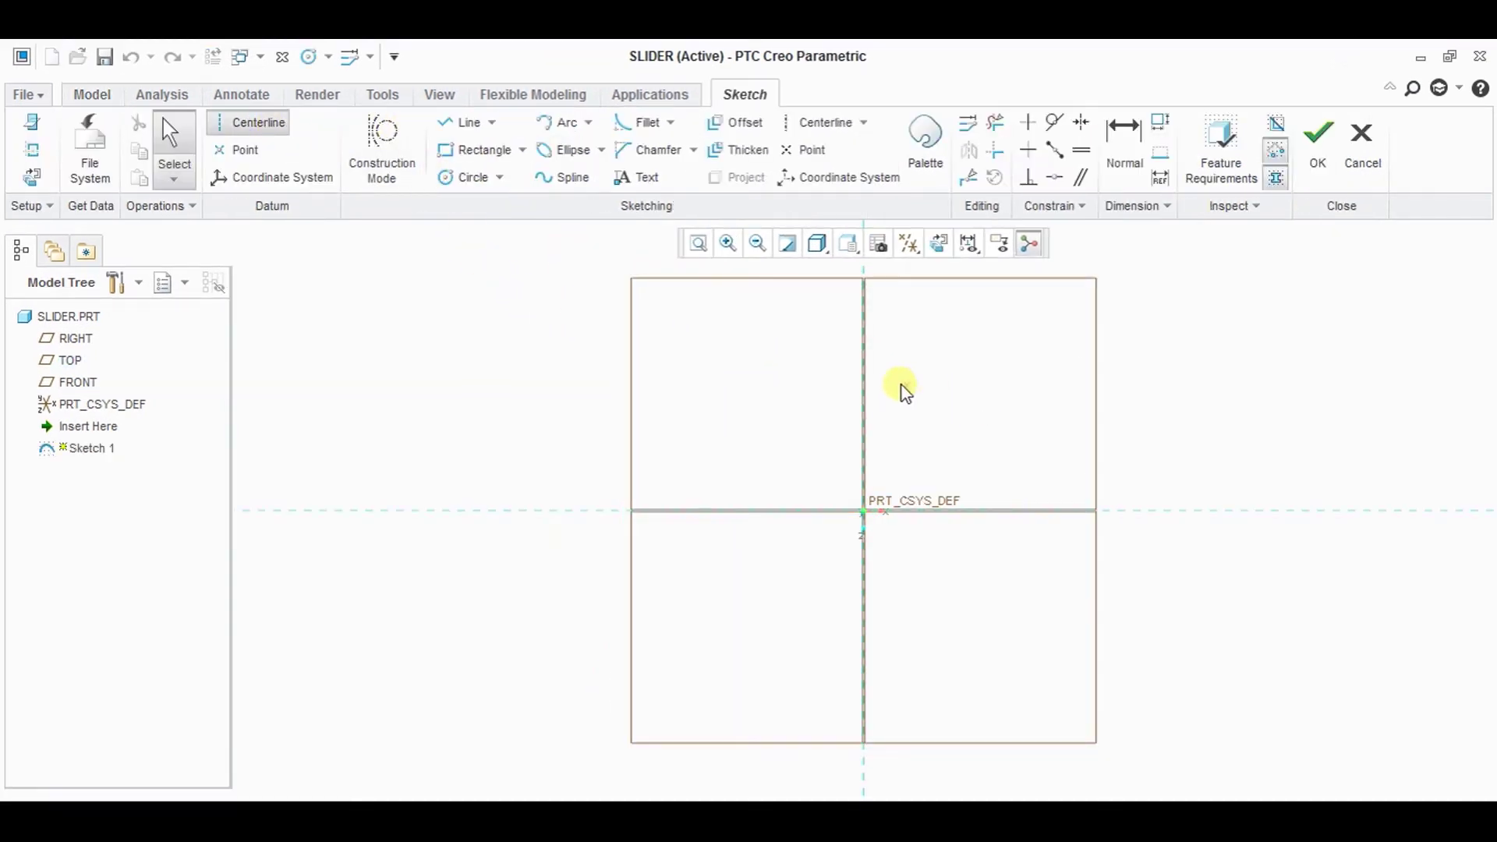
{"action": "left_click", "coordinate": [867, 391]}
{"action": "left_click", "coordinate": [860, 547]}
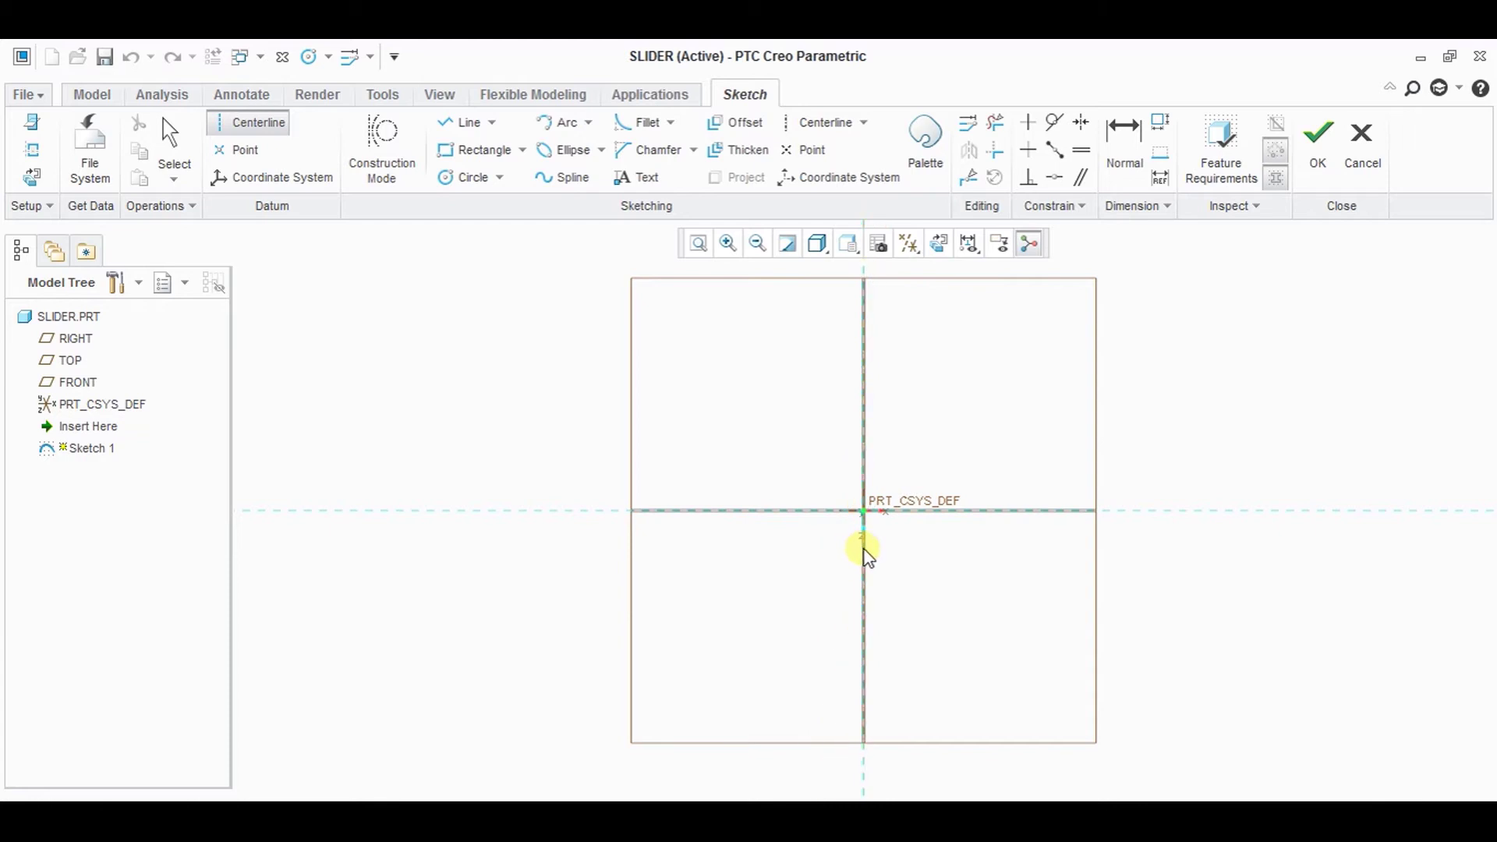
{"action": "left_click", "coordinate": [979, 517]}
{"action": "middle_click", "coordinate": [999, 452]}
- Draw a rectangle sized 100 by 100 and finish the sketch
{"action": "left_click", "coordinate": [458, 151]}
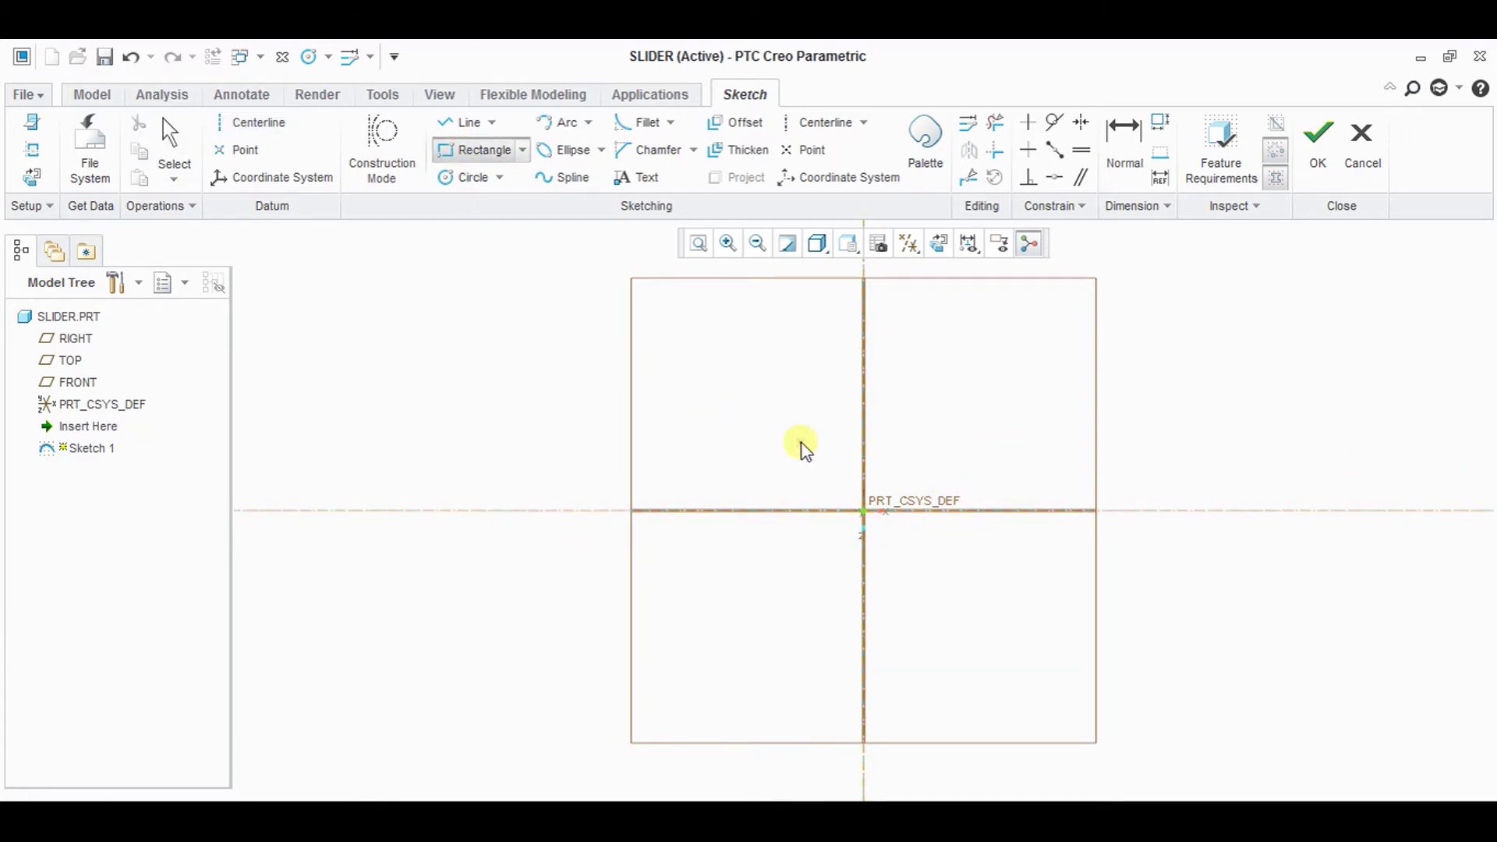
{"action": "left_click", "coordinate": [818, 454]}
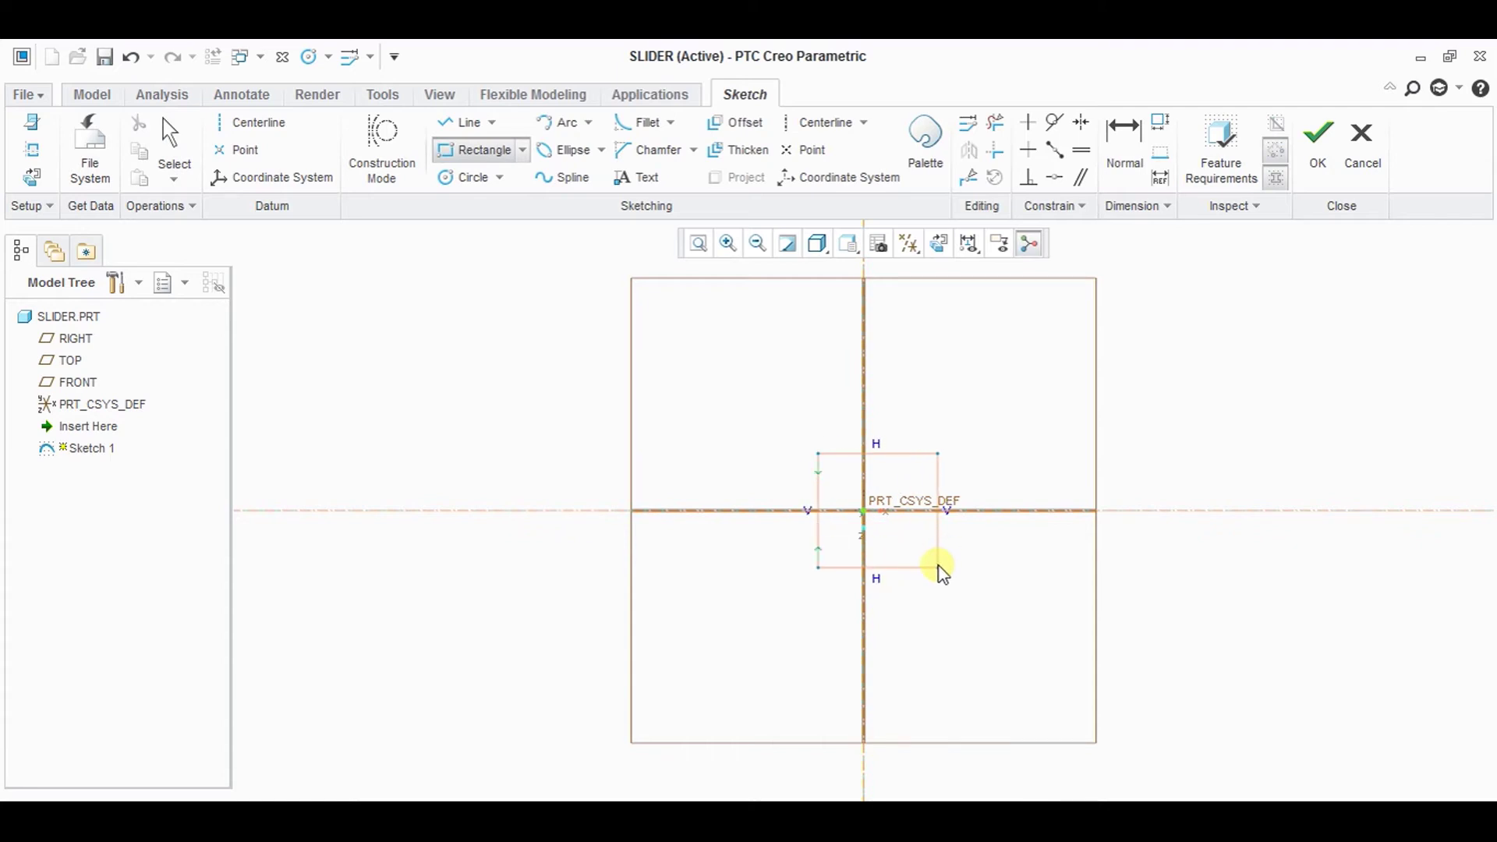
{"action": "left_click", "coordinate": [938, 568]}
{"action": "middle_click", "coordinate": [1026, 619]}
{"action": "double_click", "coordinate": [860, 446]}
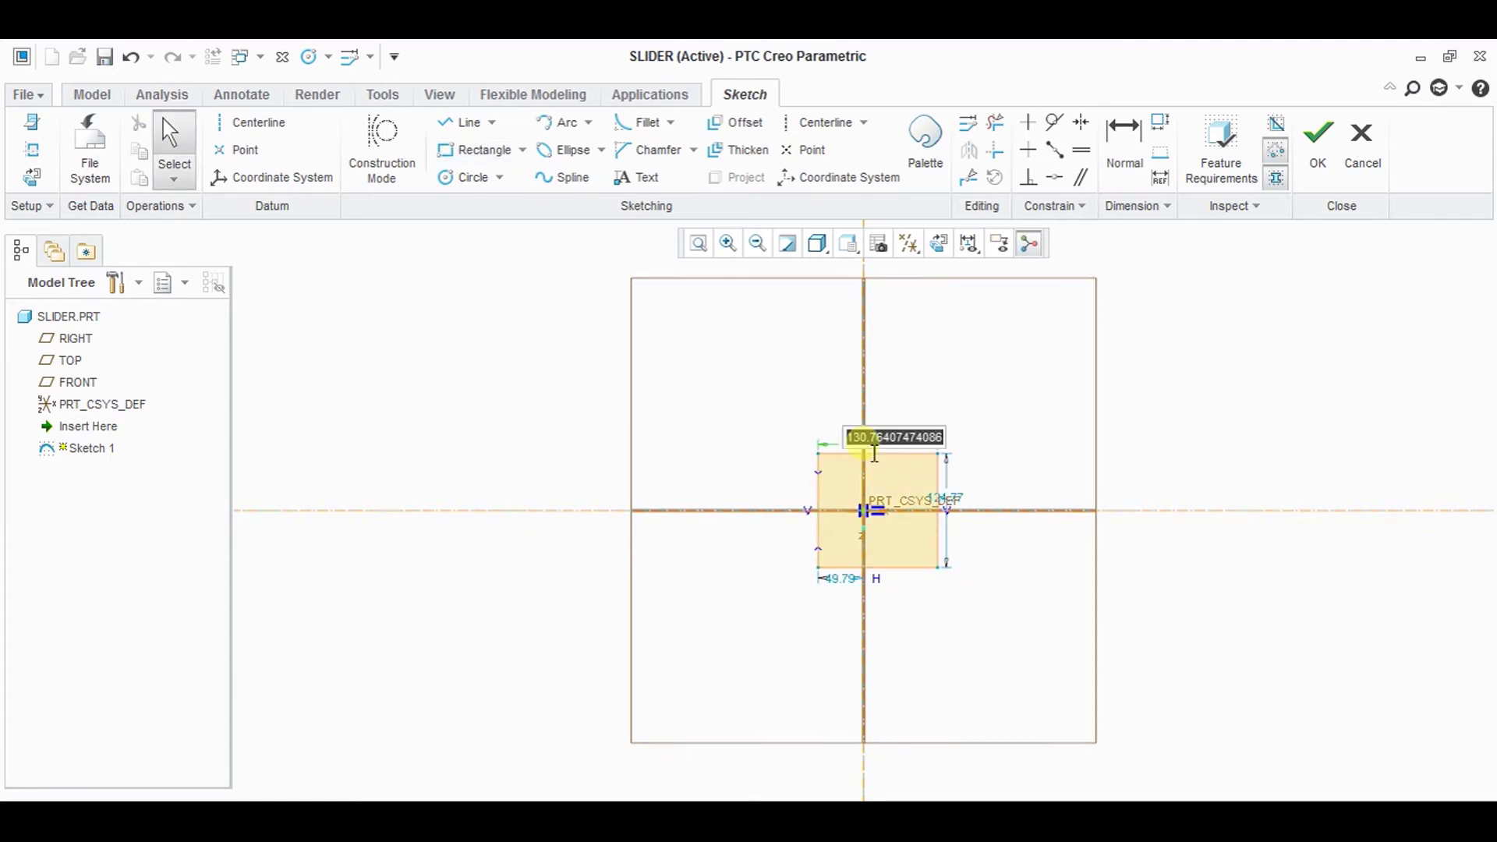
{"action": "type", "text": "100"}
{"action": "key", "text": "Return"}
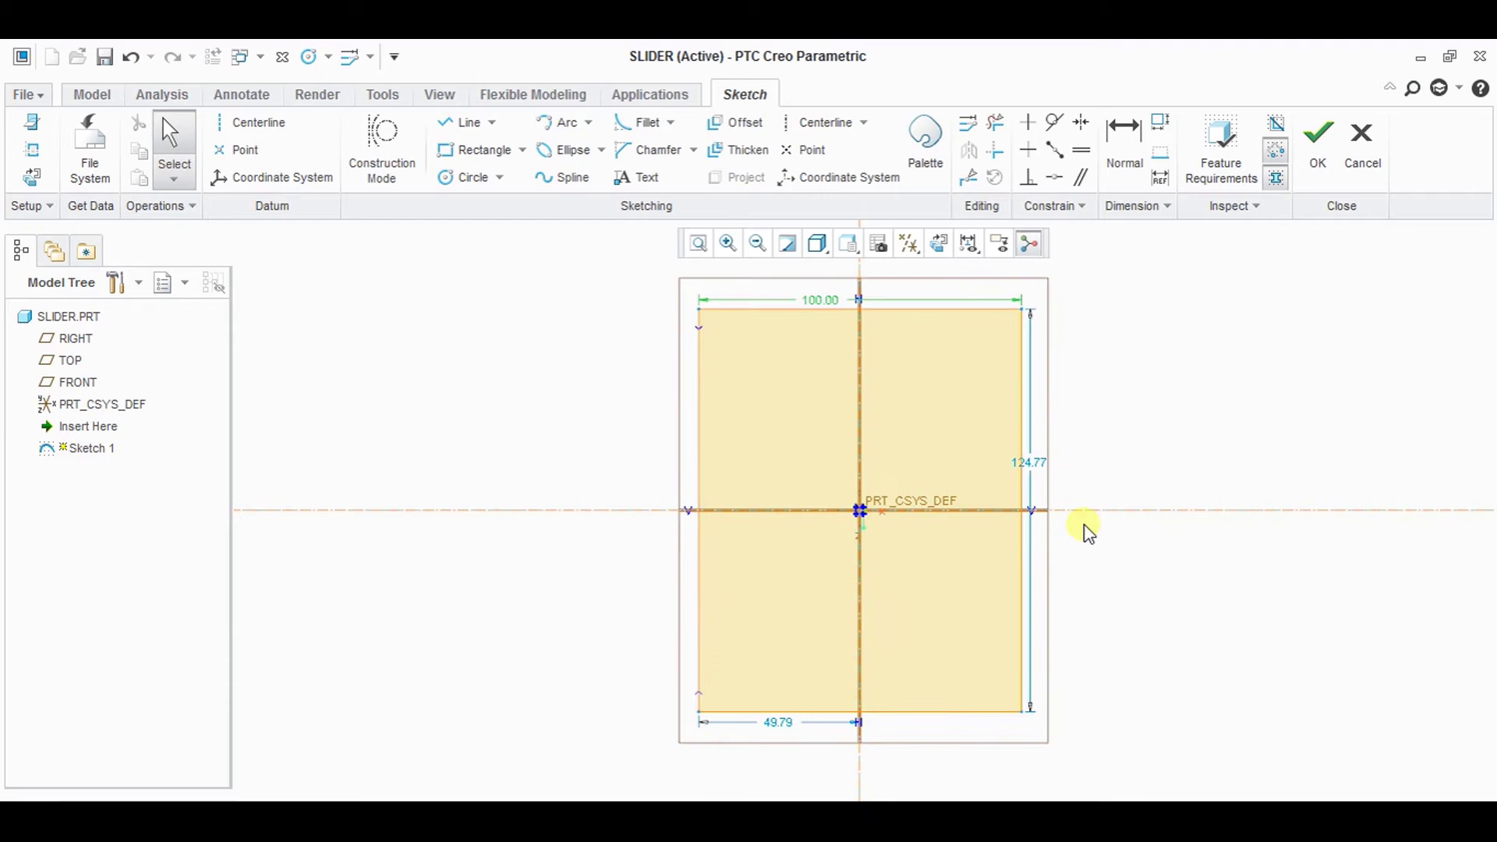
{"action": "double_click", "coordinate": [1029, 462]}
{"action": "type", "text": "100"}
{"action": "key", "text": "Return"}
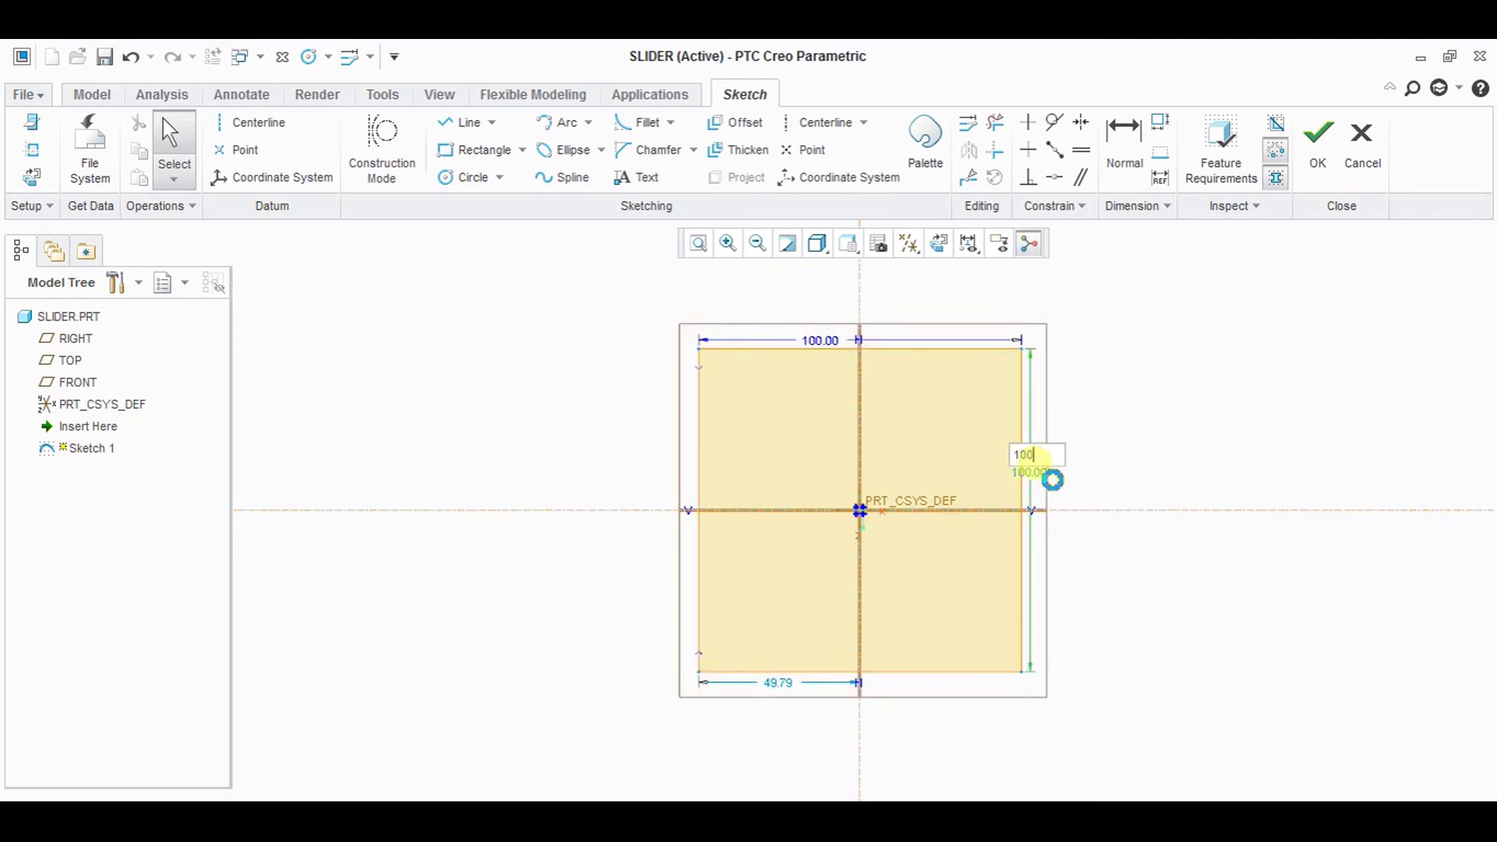
{"action": "left_click", "coordinate": [1319, 141]}
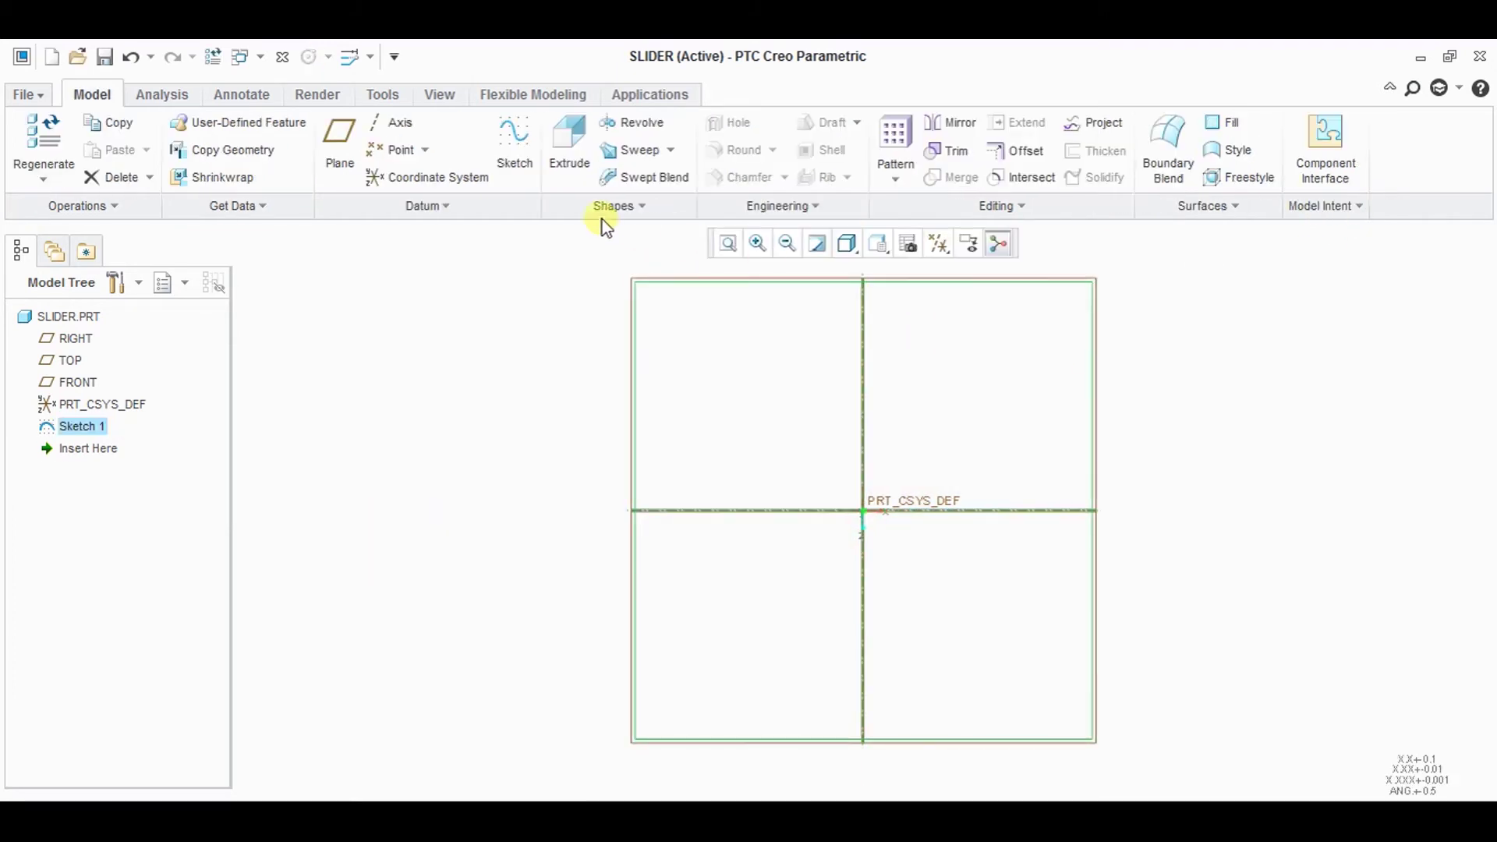
- Extrude the square sketch 100 deep into a solid block
{"action": "left_click", "coordinate": [568, 146]}
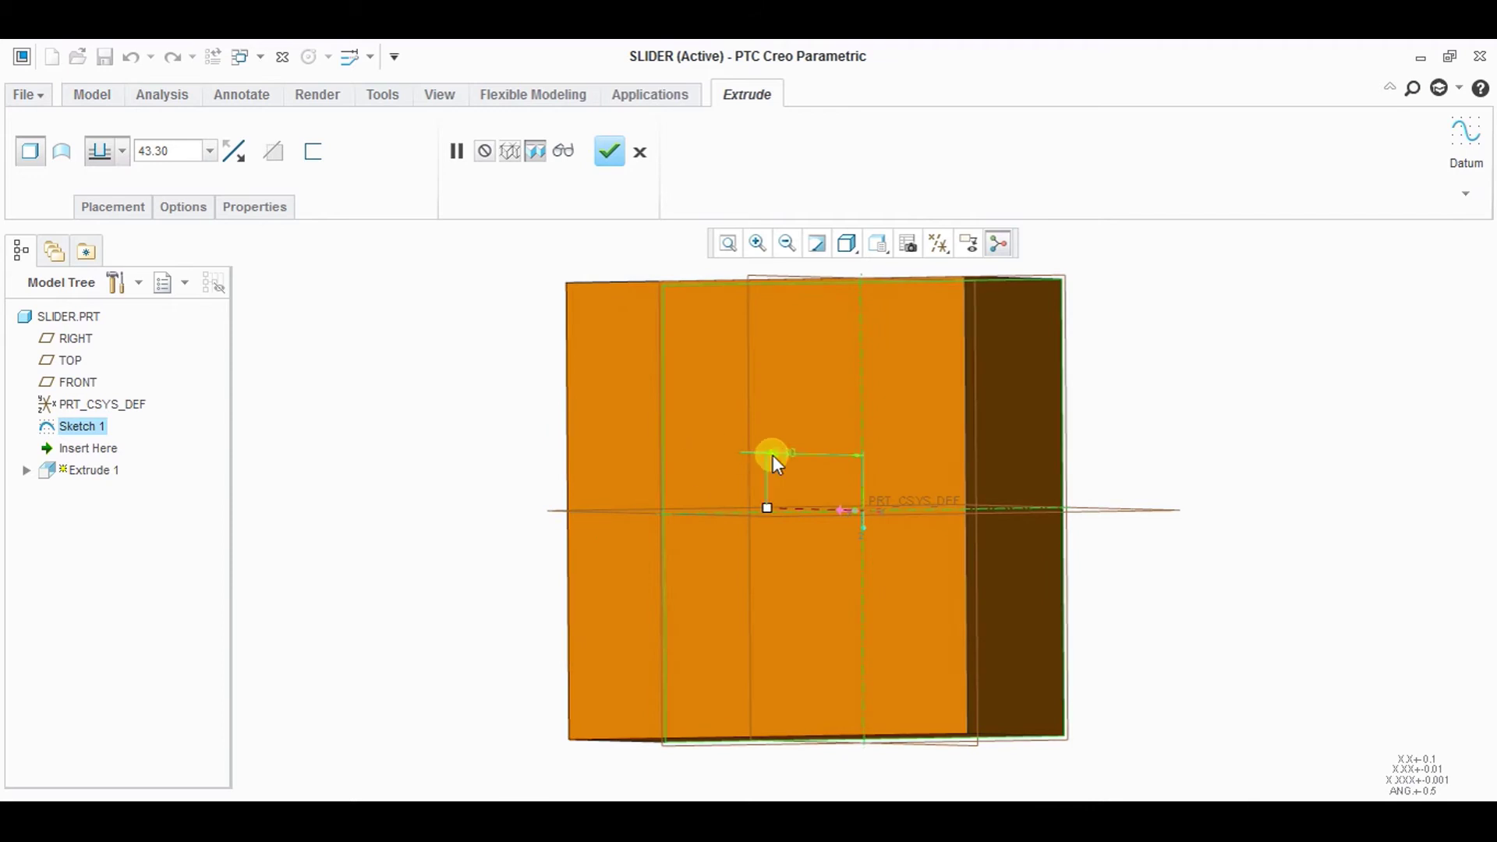
{"action": "double_click", "coordinate": [775, 453]}
{"action": "type", "text": "100"}
{"action": "key", "text": "Return"}
{"action": "left_click", "coordinate": [608, 150]}
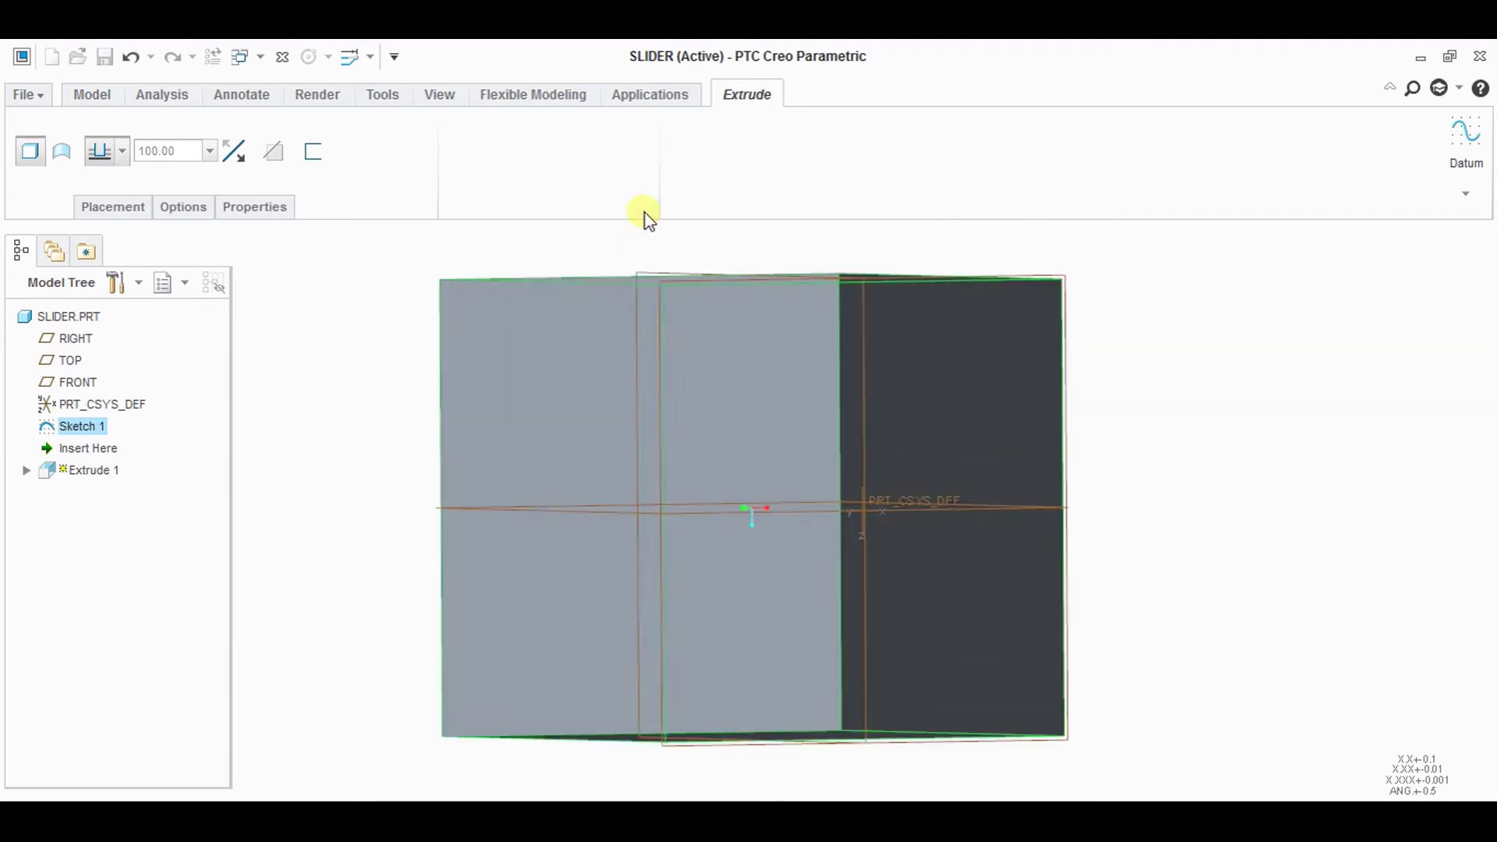
- Sketch a size-25 circle centred at the origin on the block's front face
{"action": "left_click", "coordinate": [729, 243]}
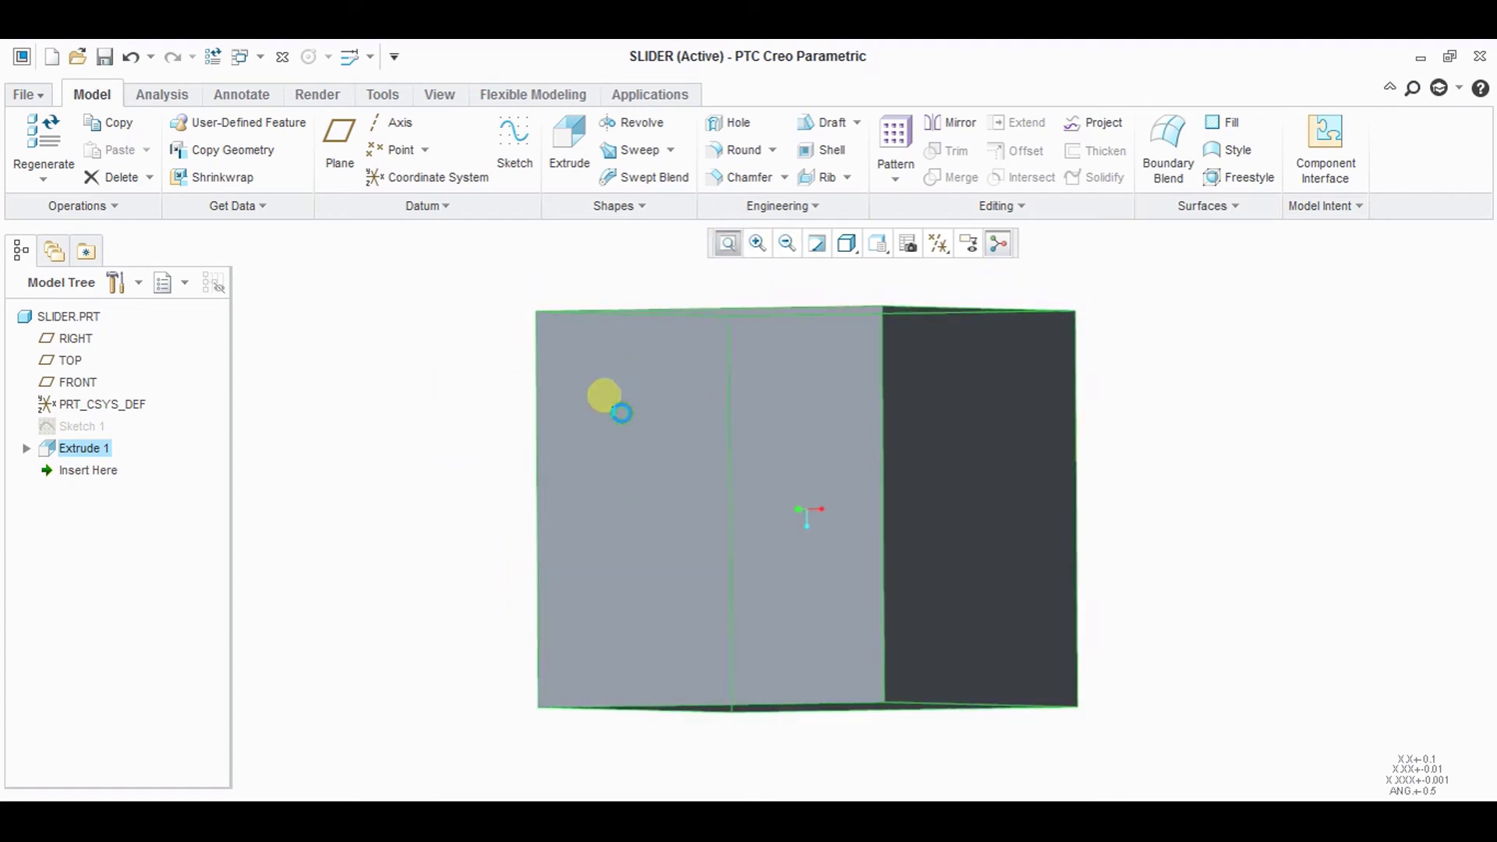
{"action": "left_click", "coordinate": [704, 445]}
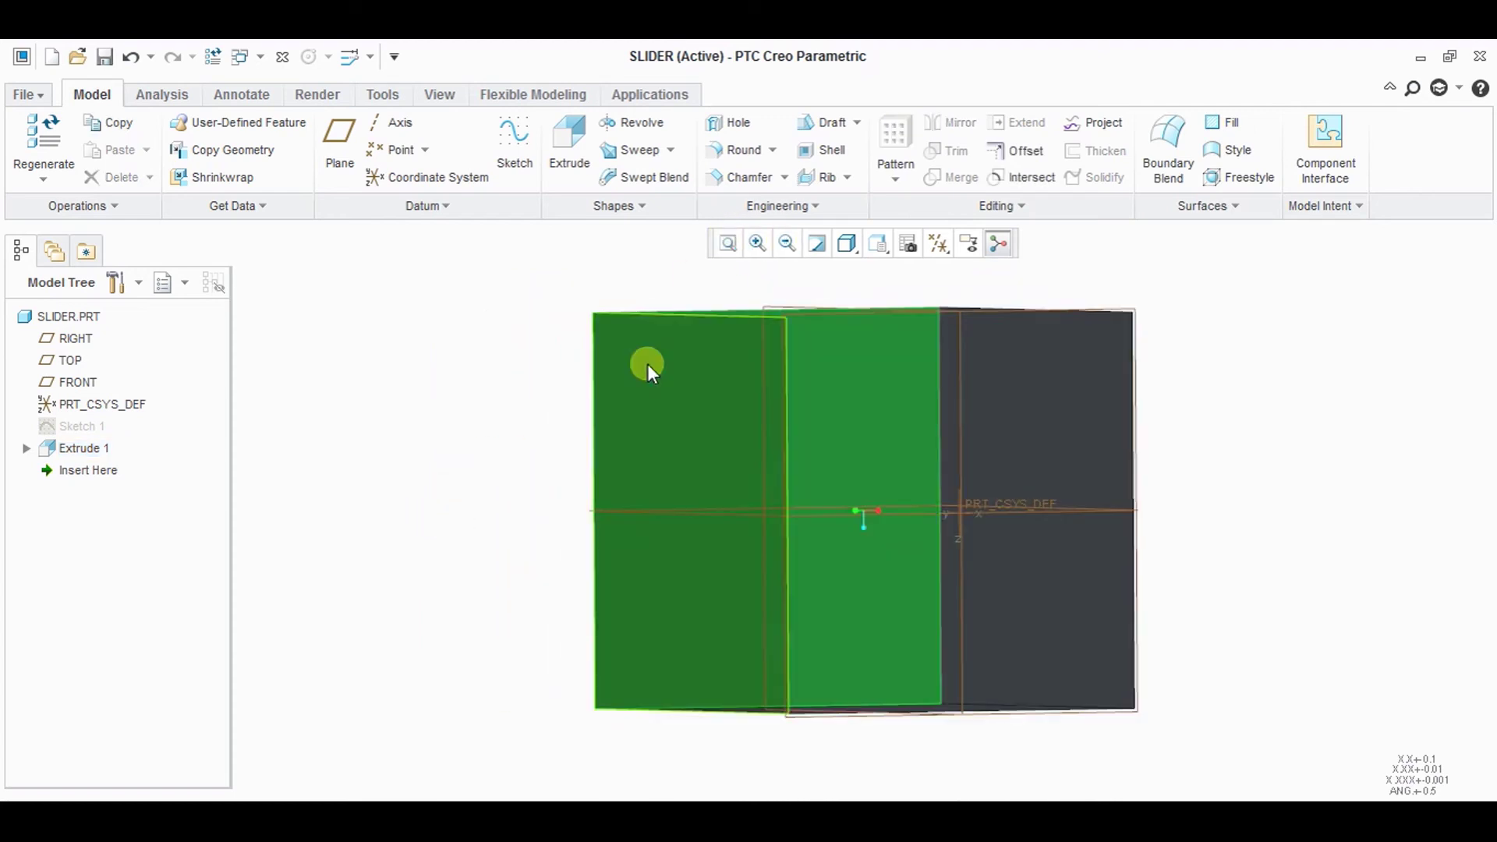
{"action": "left_click", "coordinate": [516, 152]}
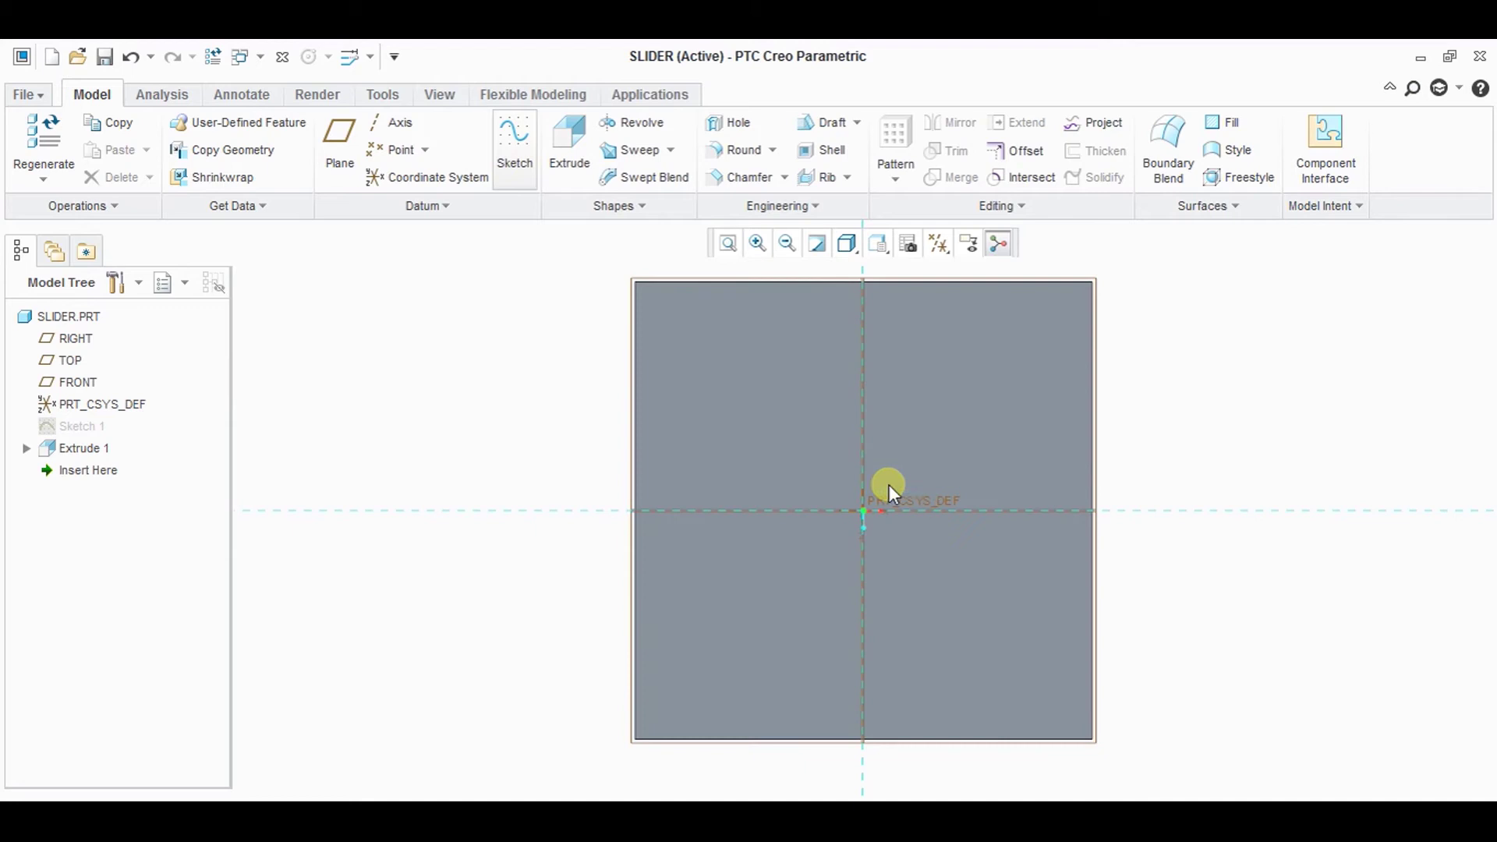
{"action": "left_click", "coordinate": [468, 177]}
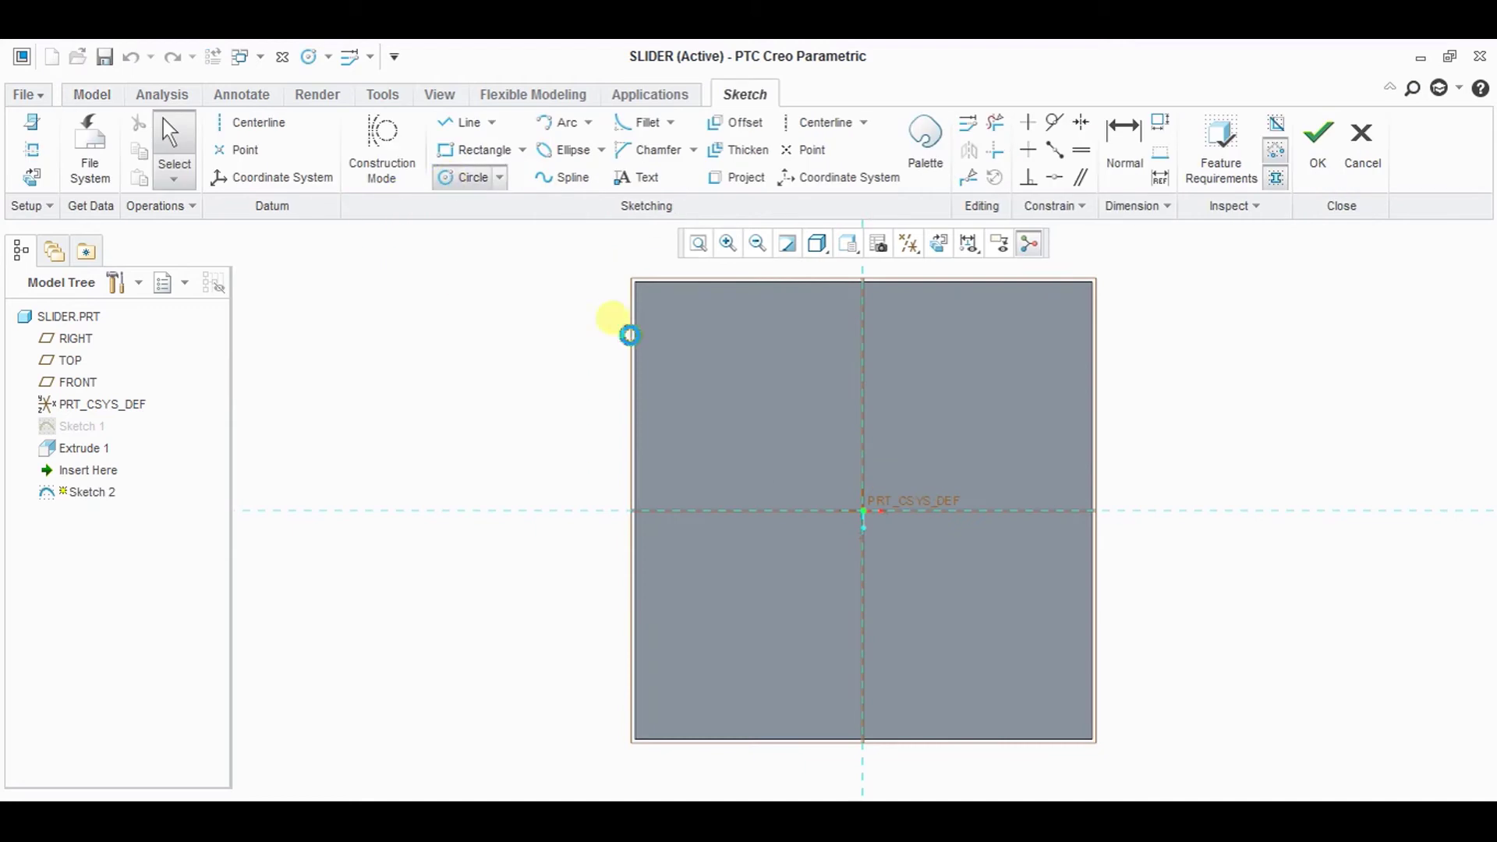
{"action": "left_click", "coordinate": [862, 511]}
{"action": "left_click", "coordinate": [898, 577]}
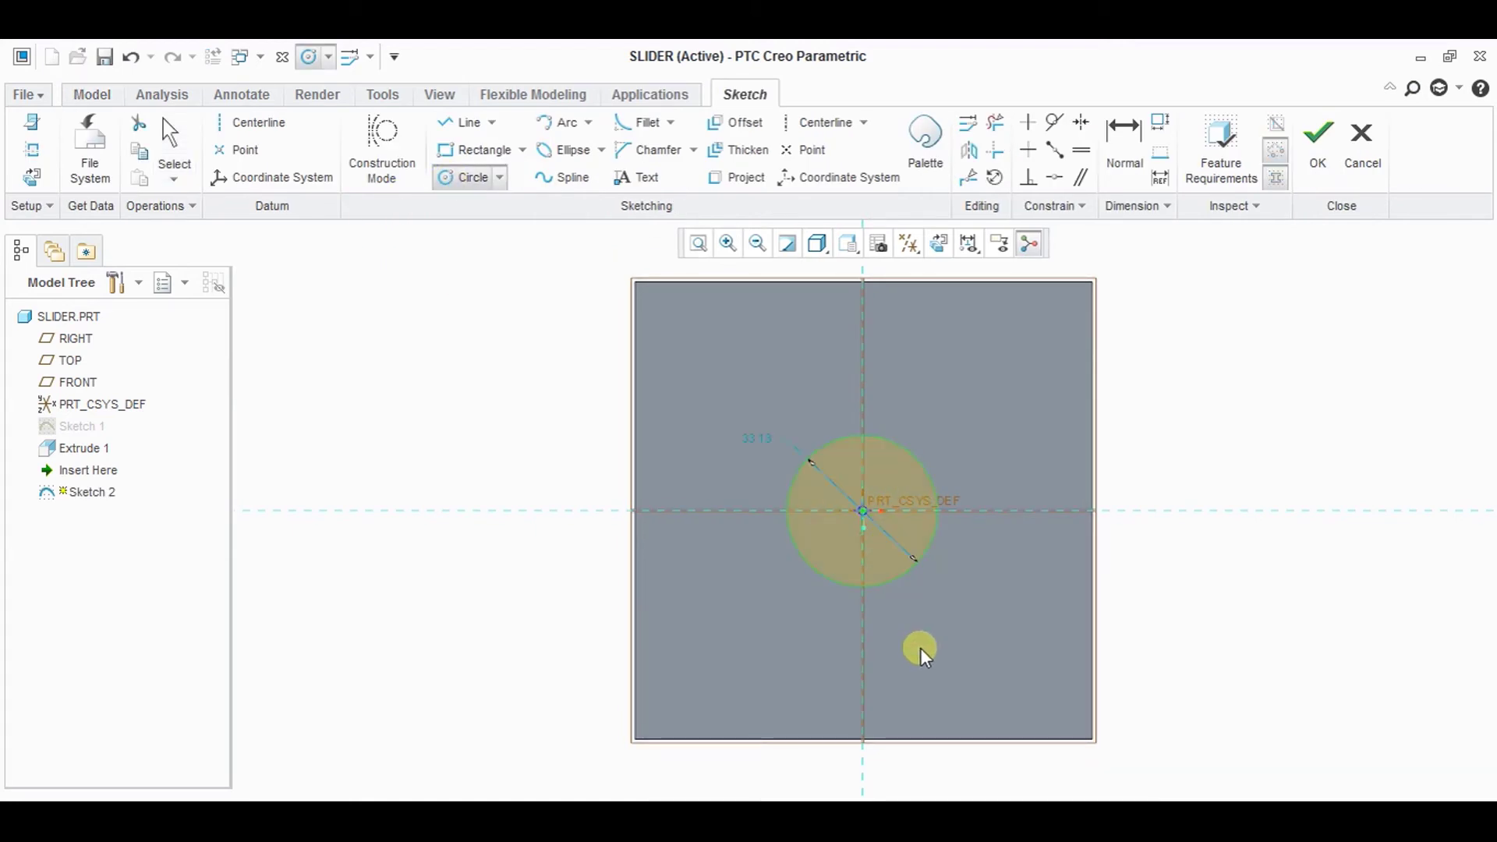
{"action": "middle_click", "coordinate": [919, 652]}
{"action": "double_click", "coordinate": [762, 435]}
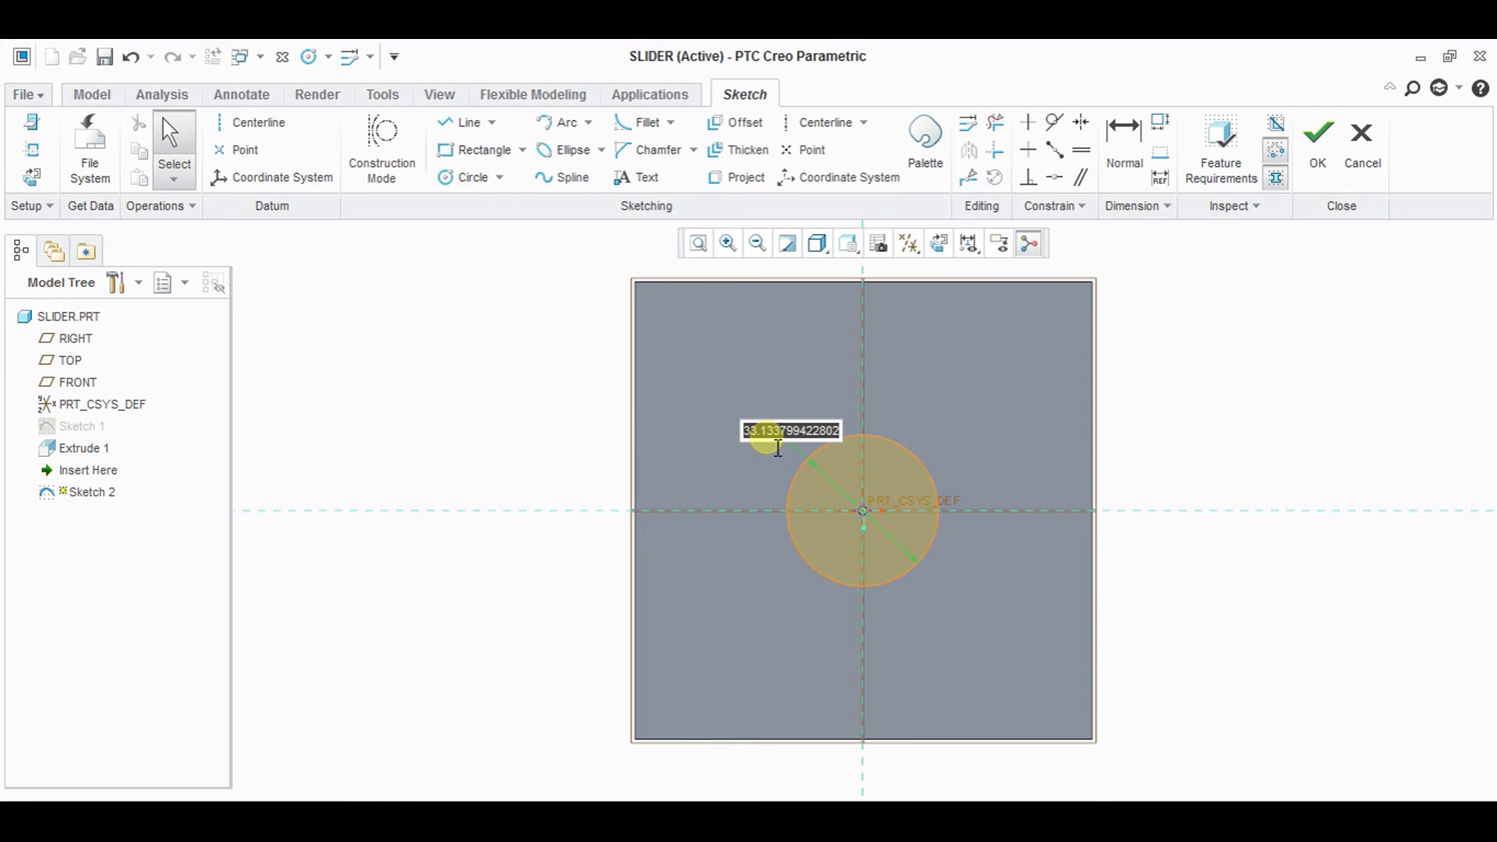
{"action": "type", "text": "25"}
{"action": "key", "text": "Return"}
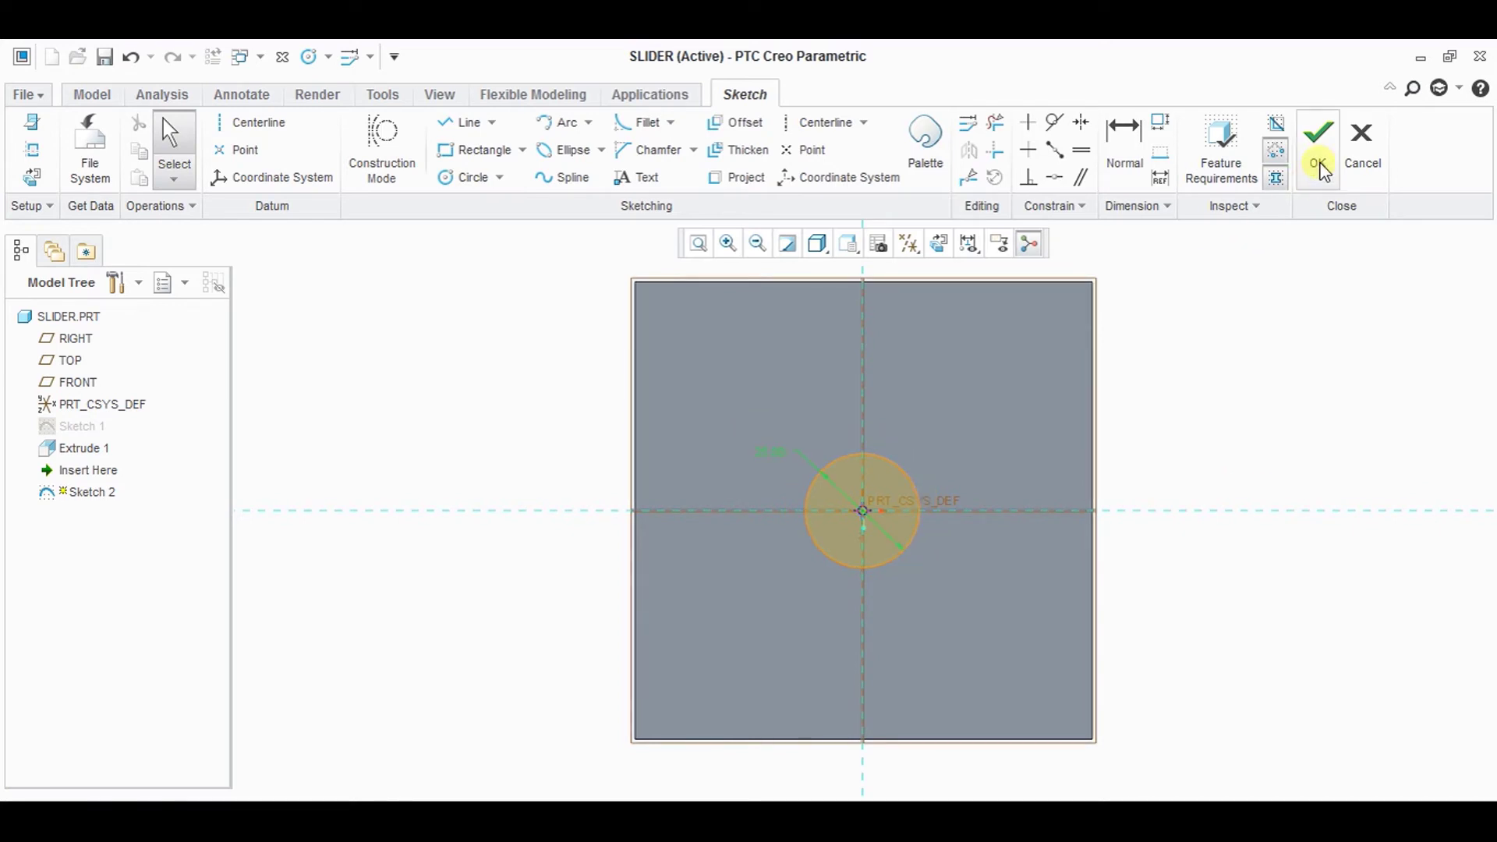
{"action": "left_click", "coordinate": [1320, 162]}
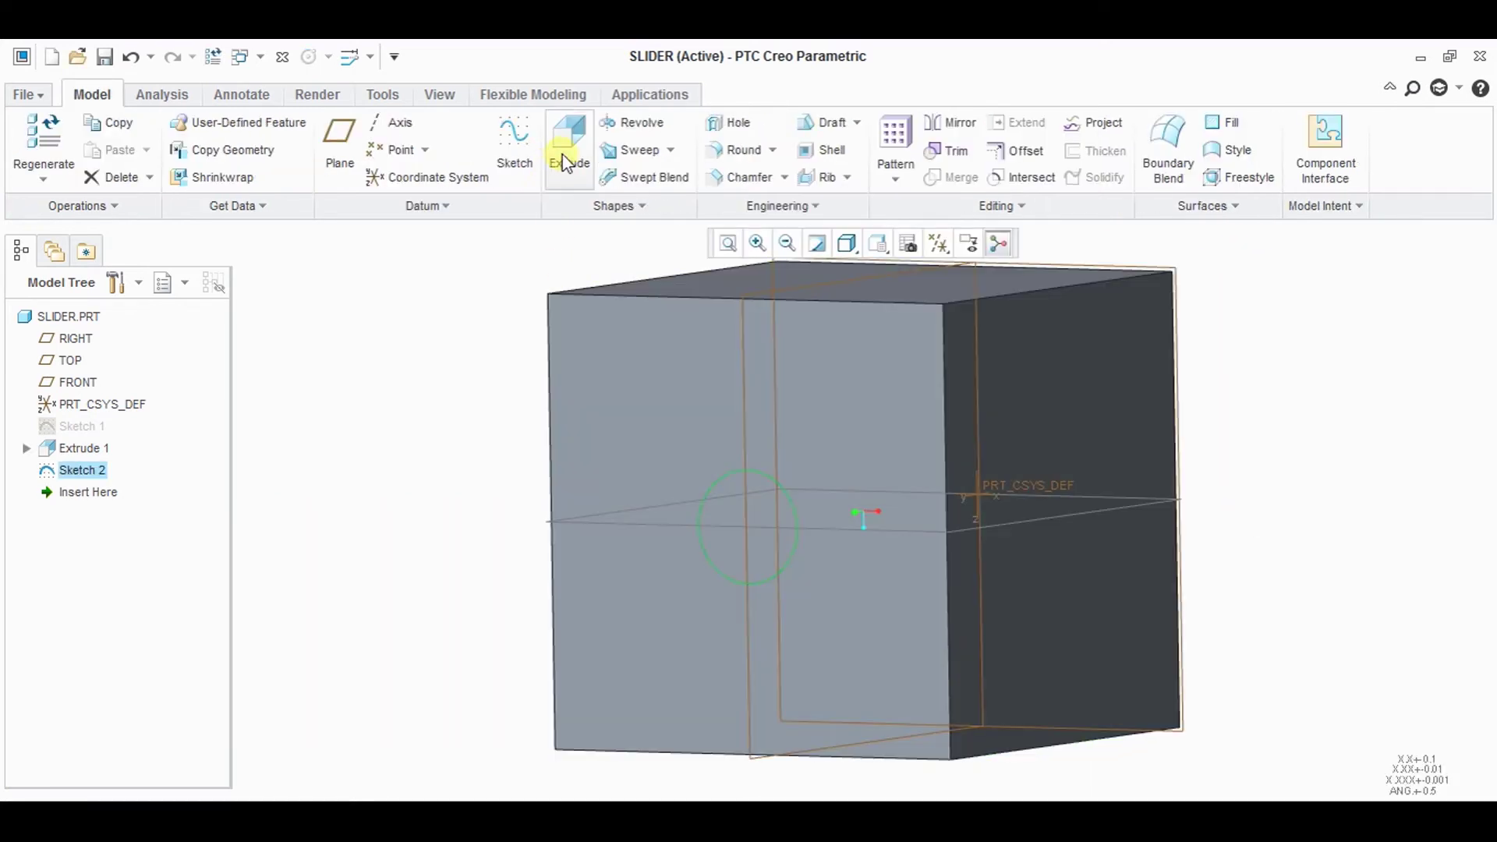
- Extrude the circle 25 deep into a peg
{"action": "left_click", "coordinate": [566, 160]}
{"action": "type", "text": "25"}
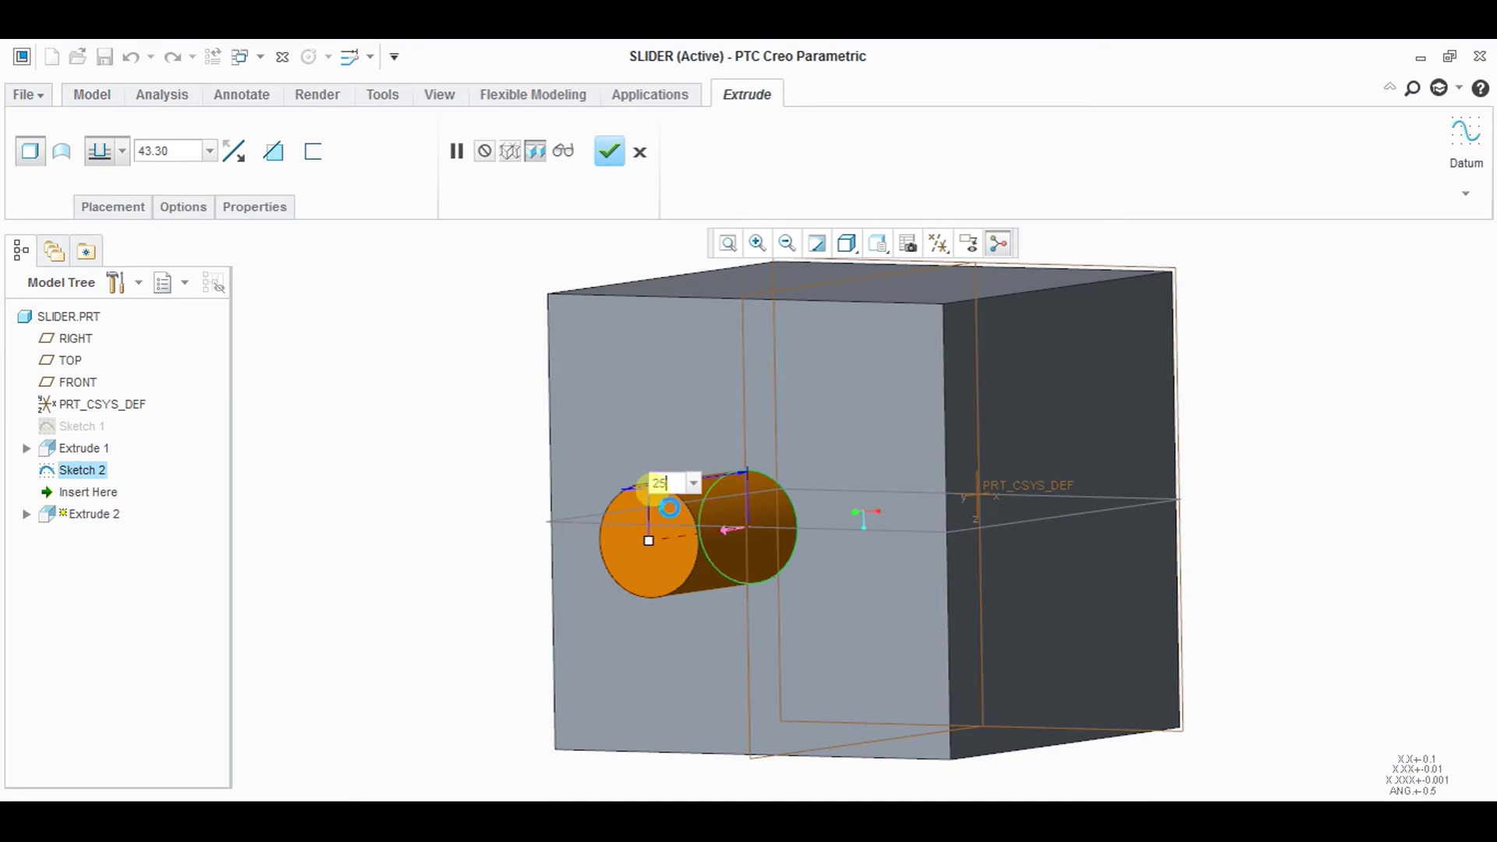
{"action": "type", "text": "25"}
{"action": "key", "text": "Return"}
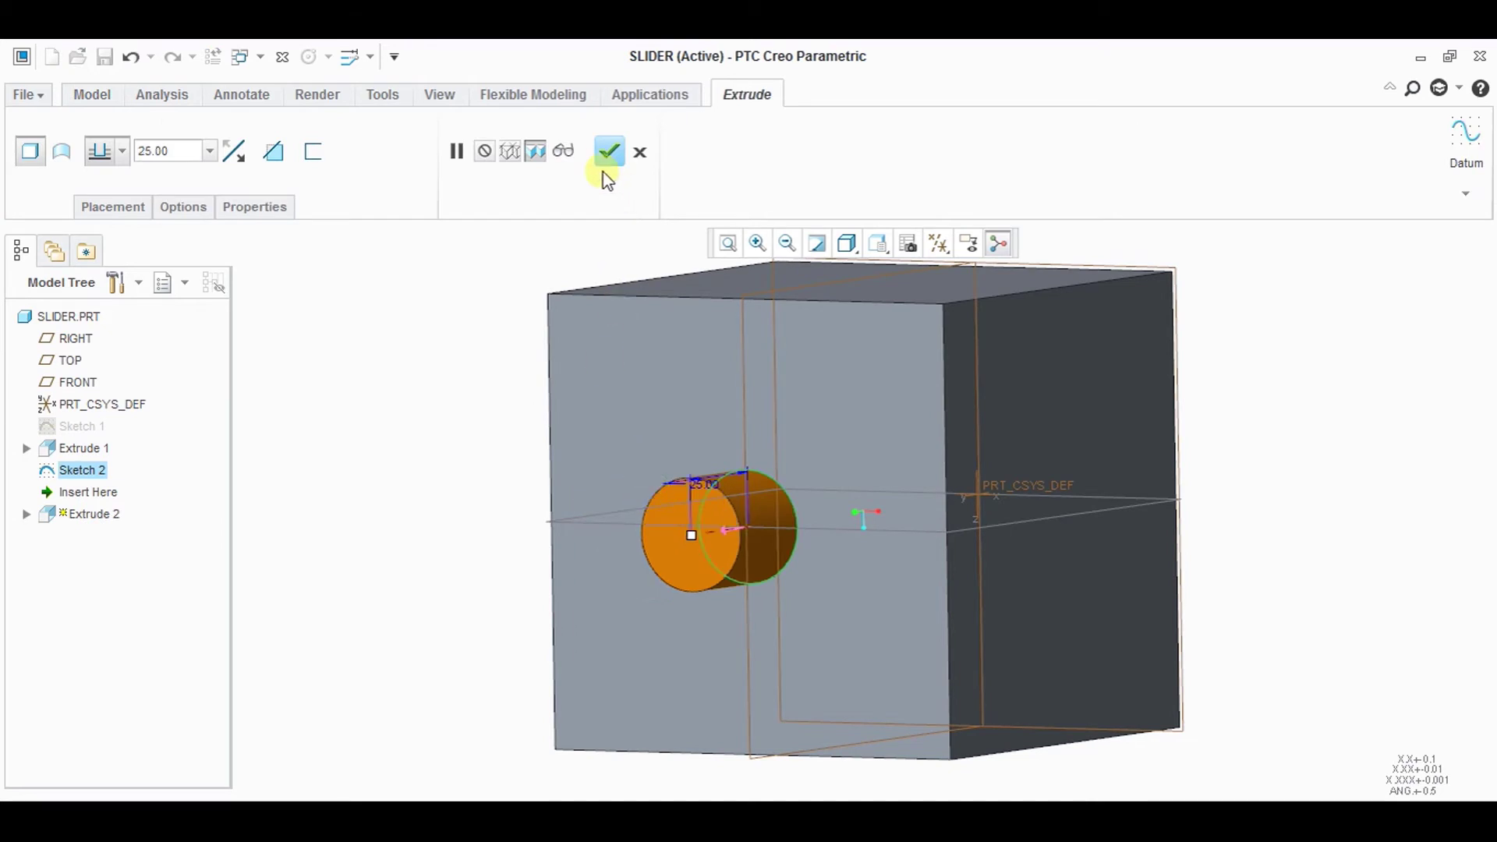
{"action": "left_click", "coordinate": [609, 153]}
- Create part PRT0003 from mmns_part_solid, maximize its window, and select the TOP plane
{"action": "left_click", "coordinate": [29, 95]}
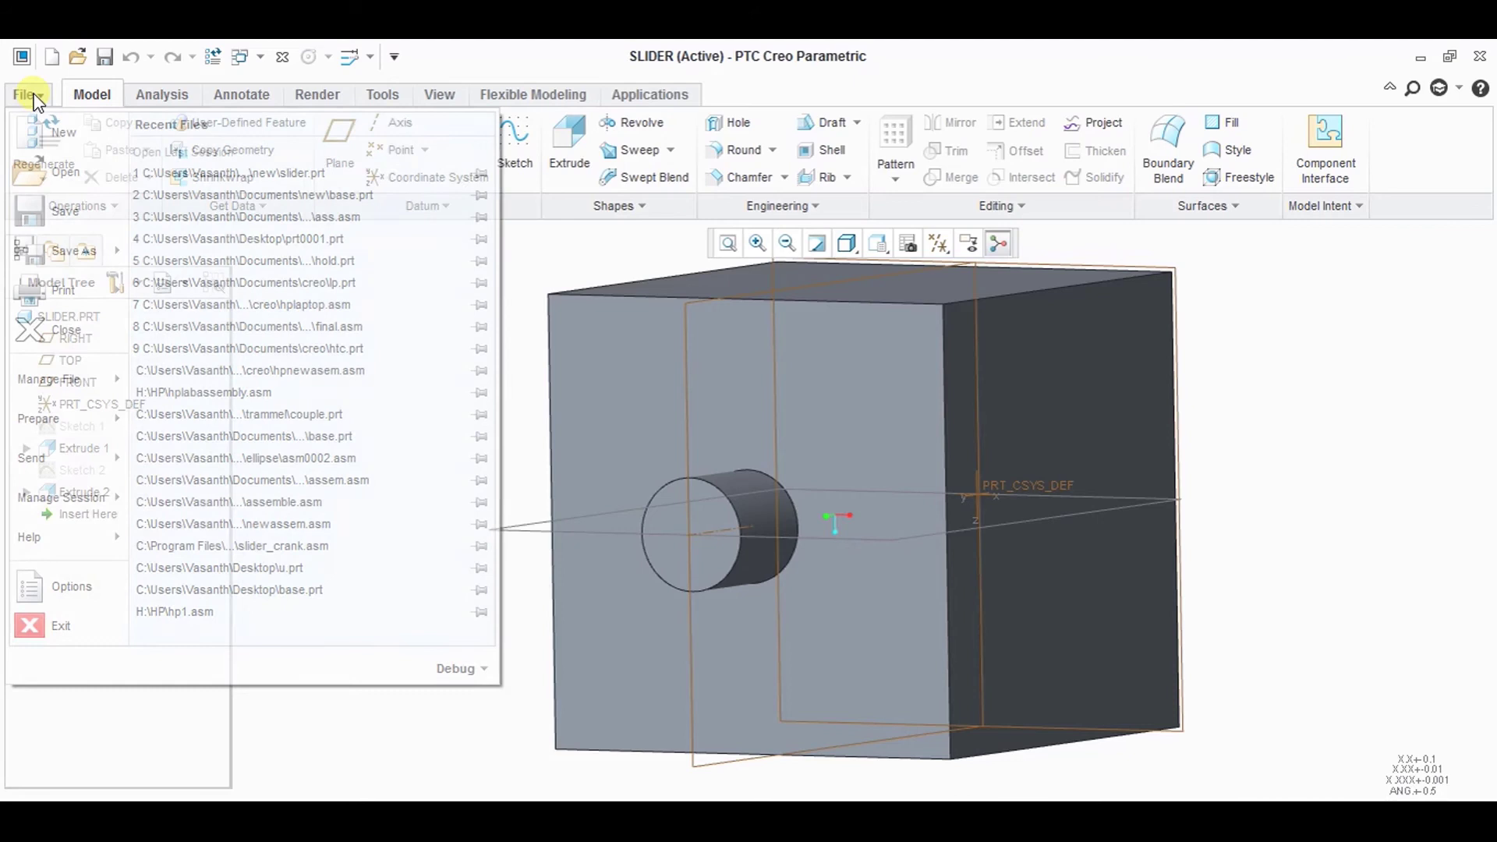
{"action": "left_click", "coordinate": [83, 140]}
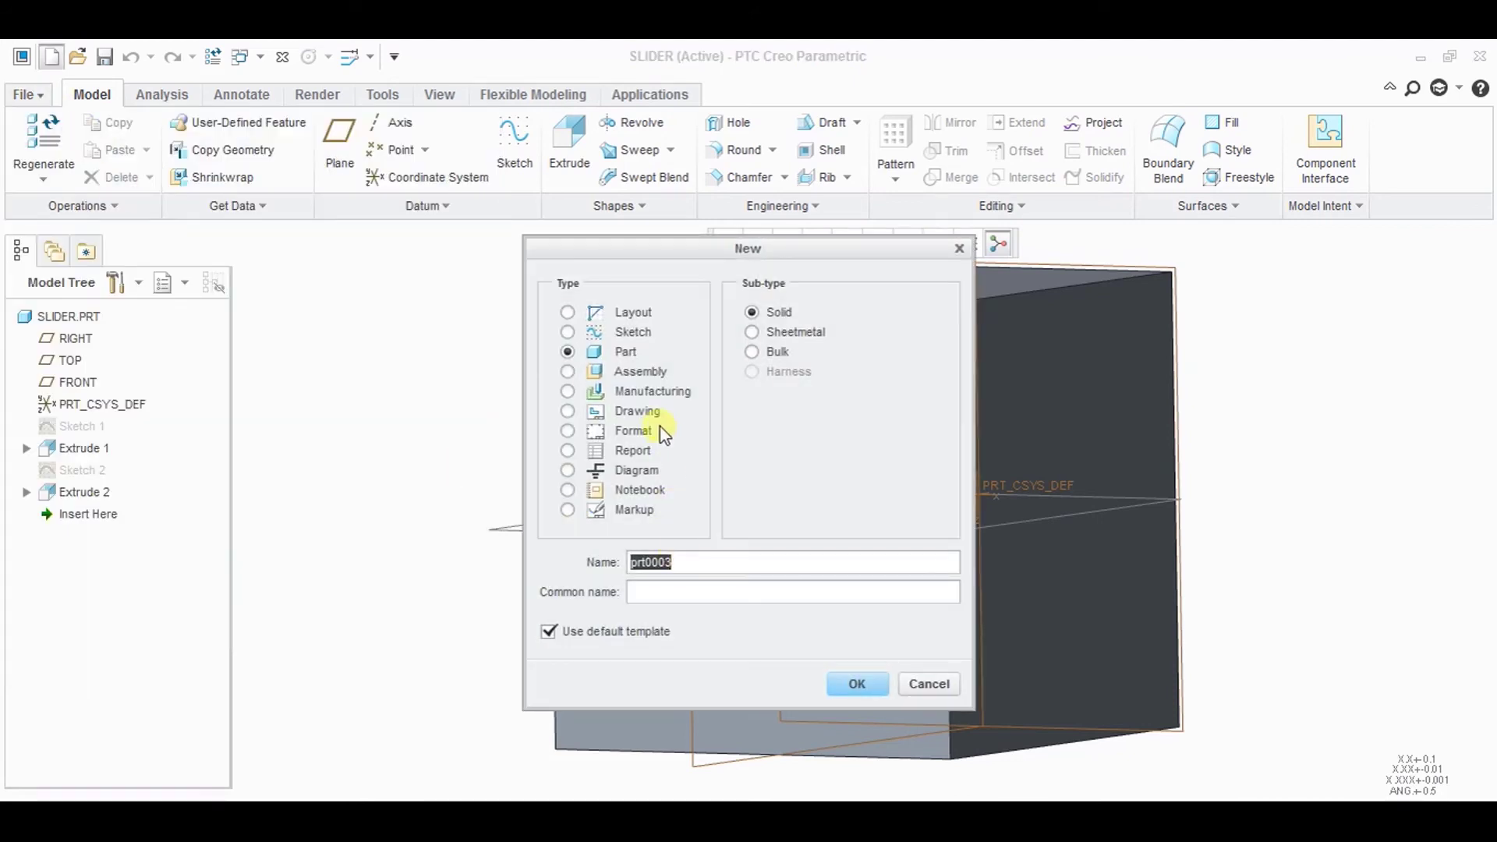
{"action": "left_click", "coordinate": [858, 684]}
{"action": "left_click", "coordinate": [618, 379]}
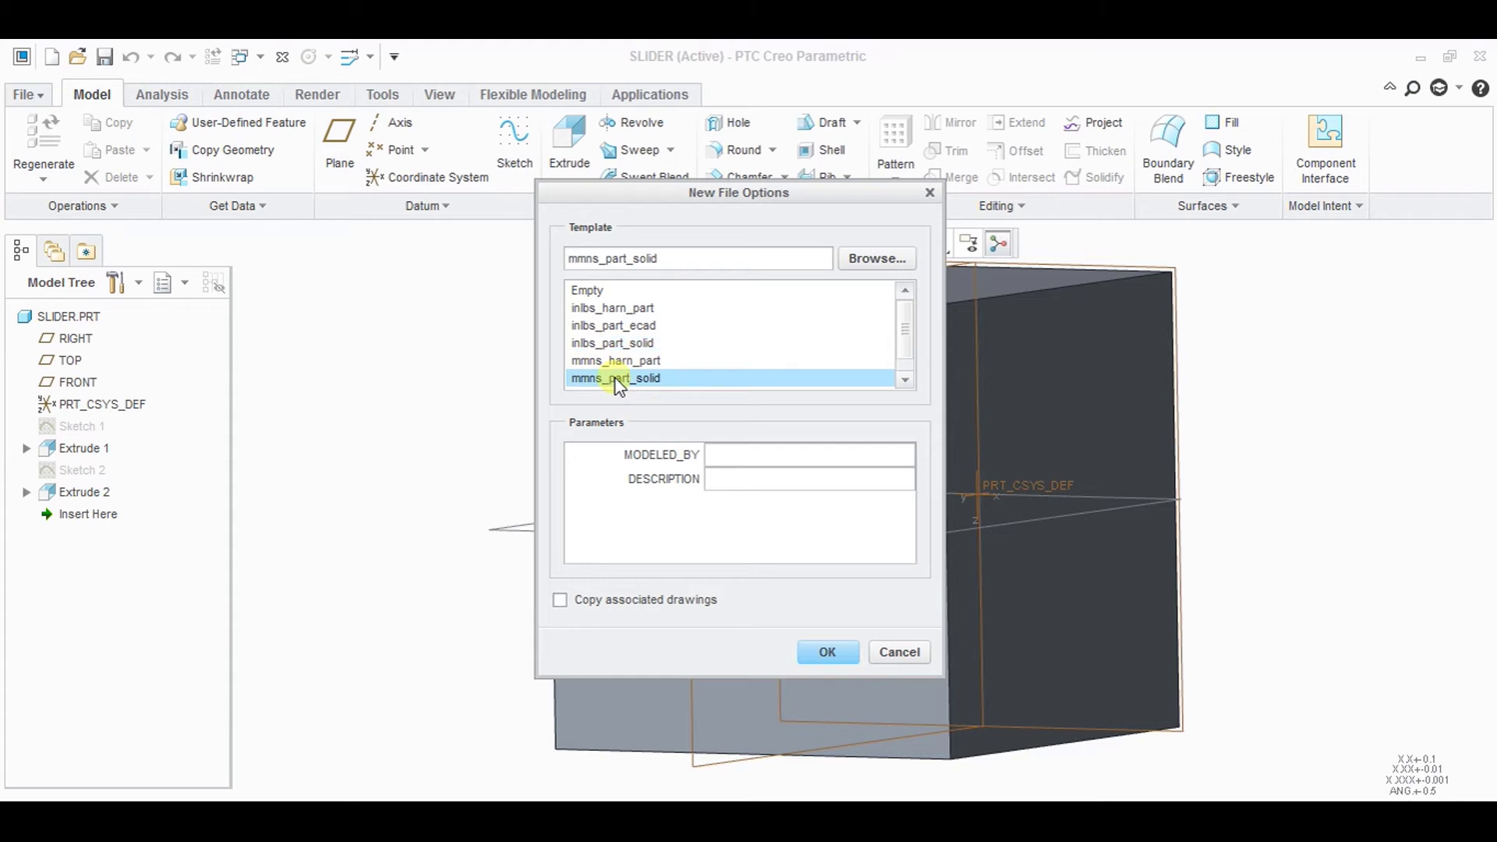
{"action": "left_click", "coordinate": [828, 653]}
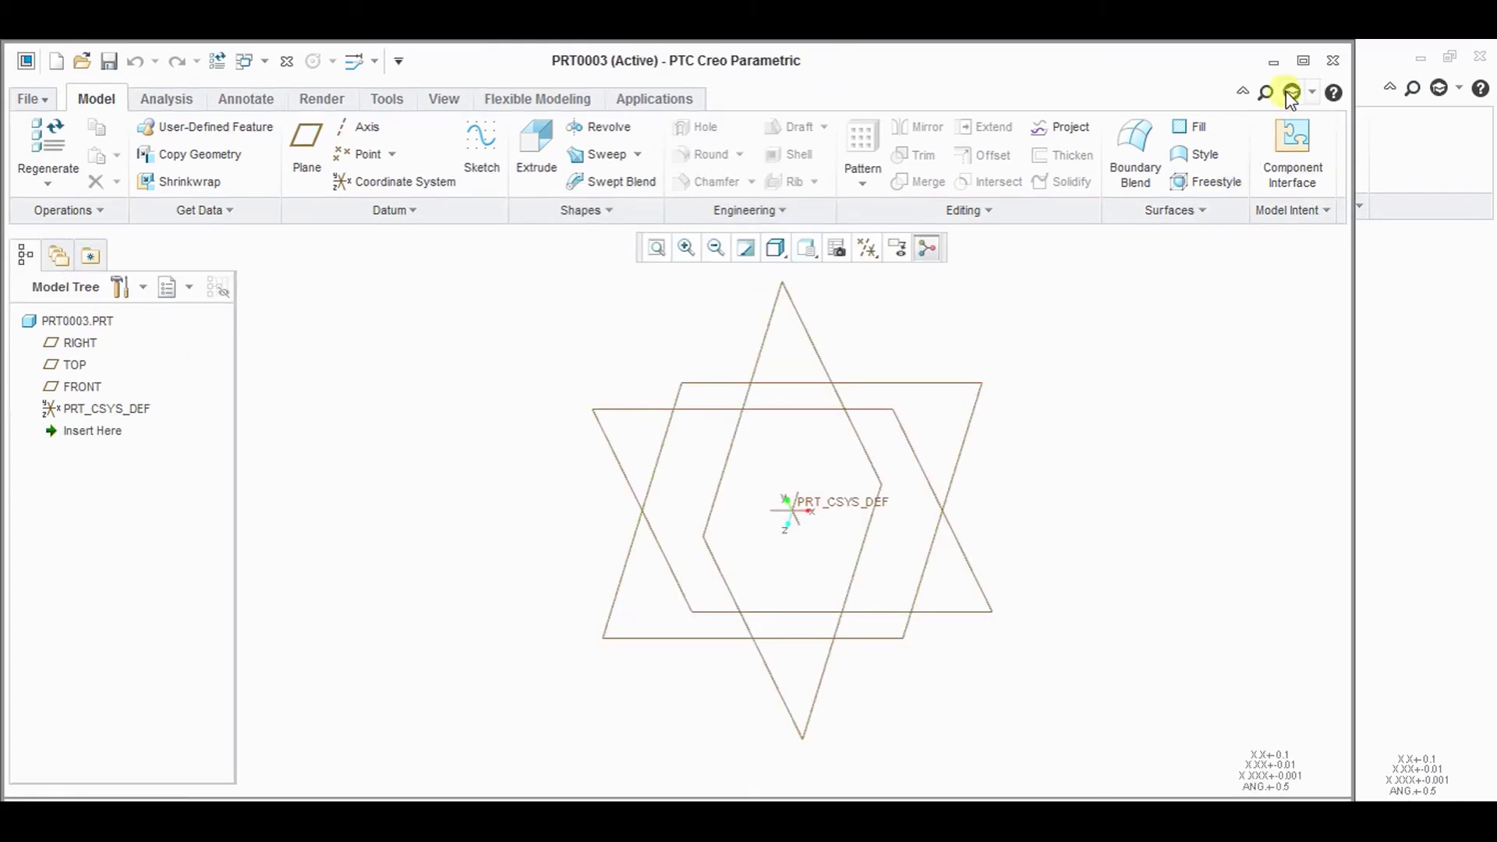
{"action": "left_click", "coordinate": [1301, 60]}
{"action": "left_click", "coordinate": [988, 383]}
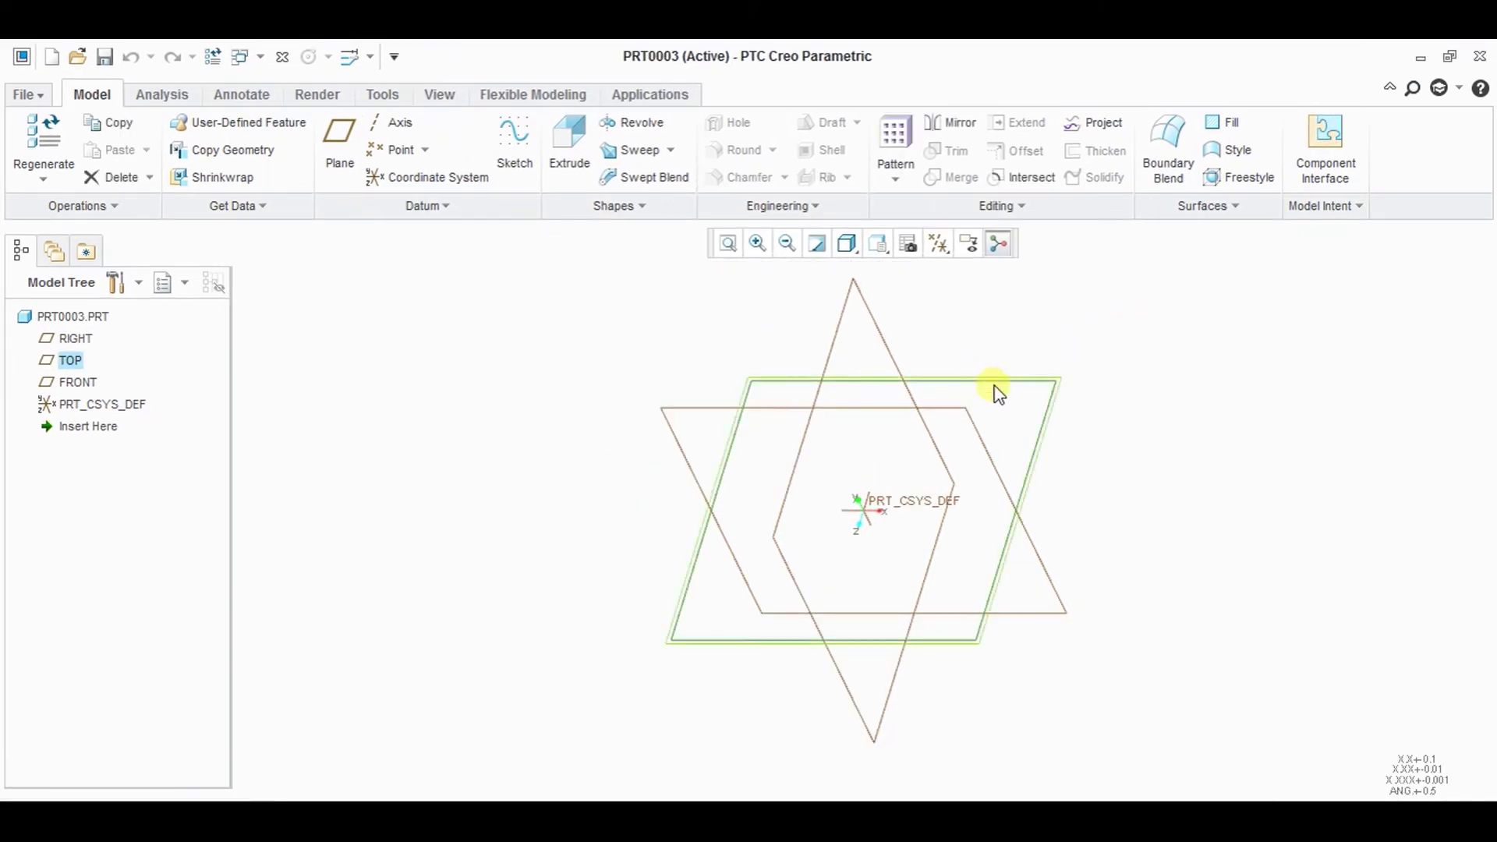
- Start a sketch on the TOP plane with crossing vertical and horizontal centerlines
{"action": "left_click", "coordinate": [515, 147]}
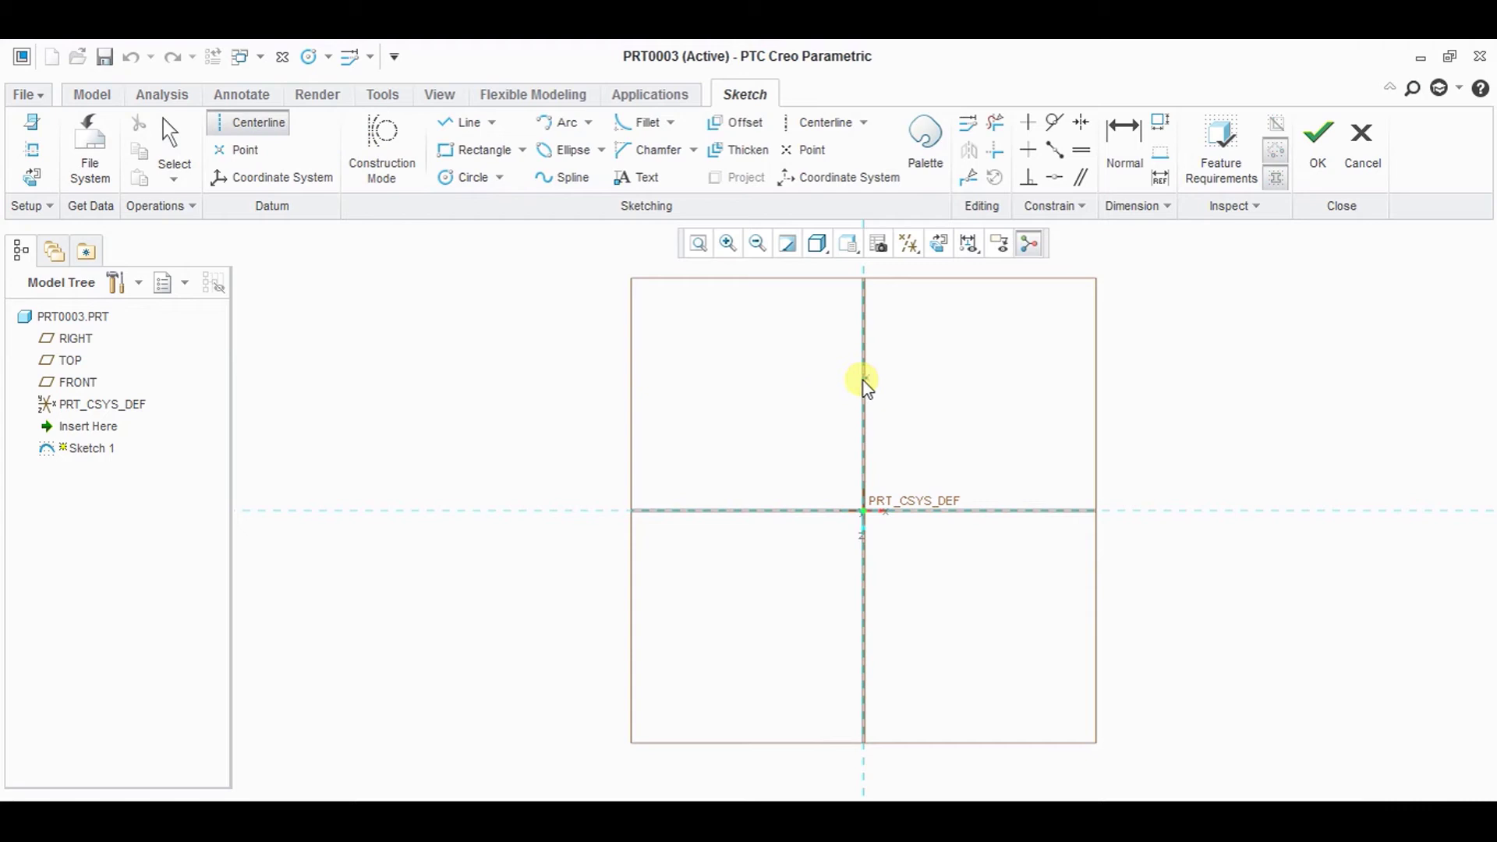
{"action": "left_click", "coordinate": [866, 389]}
{"action": "left_click", "coordinate": [865, 539]}
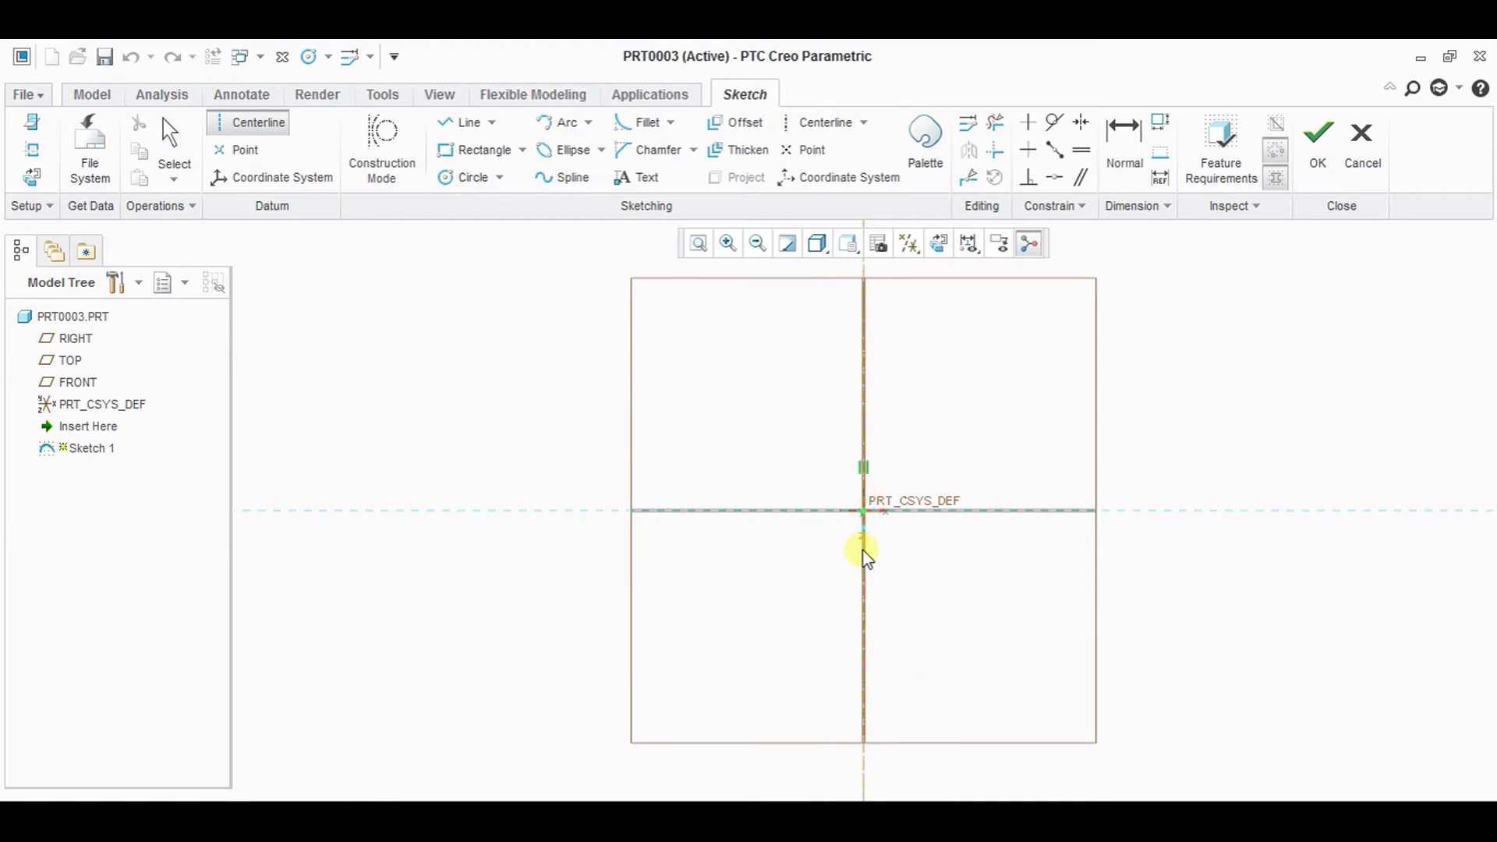
{"action": "left_click", "coordinate": [936, 512]}
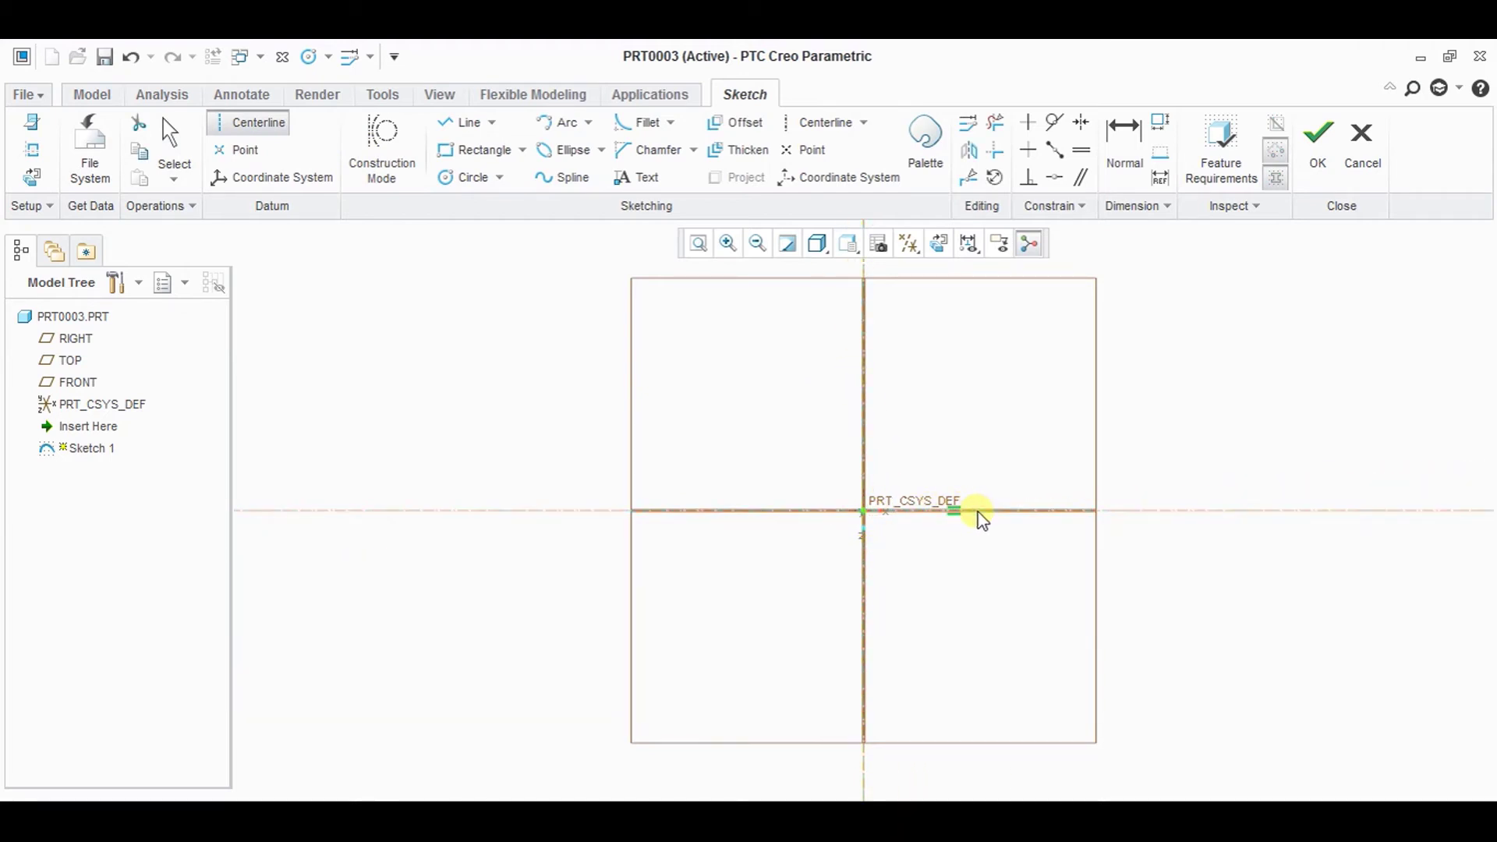
{"action": "left_click", "coordinate": [981, 513]}
- Sketch a tall rectangle and dimension it 500 high and 30 wide
{"action": "left_click", "coordinate": [485, 152]}
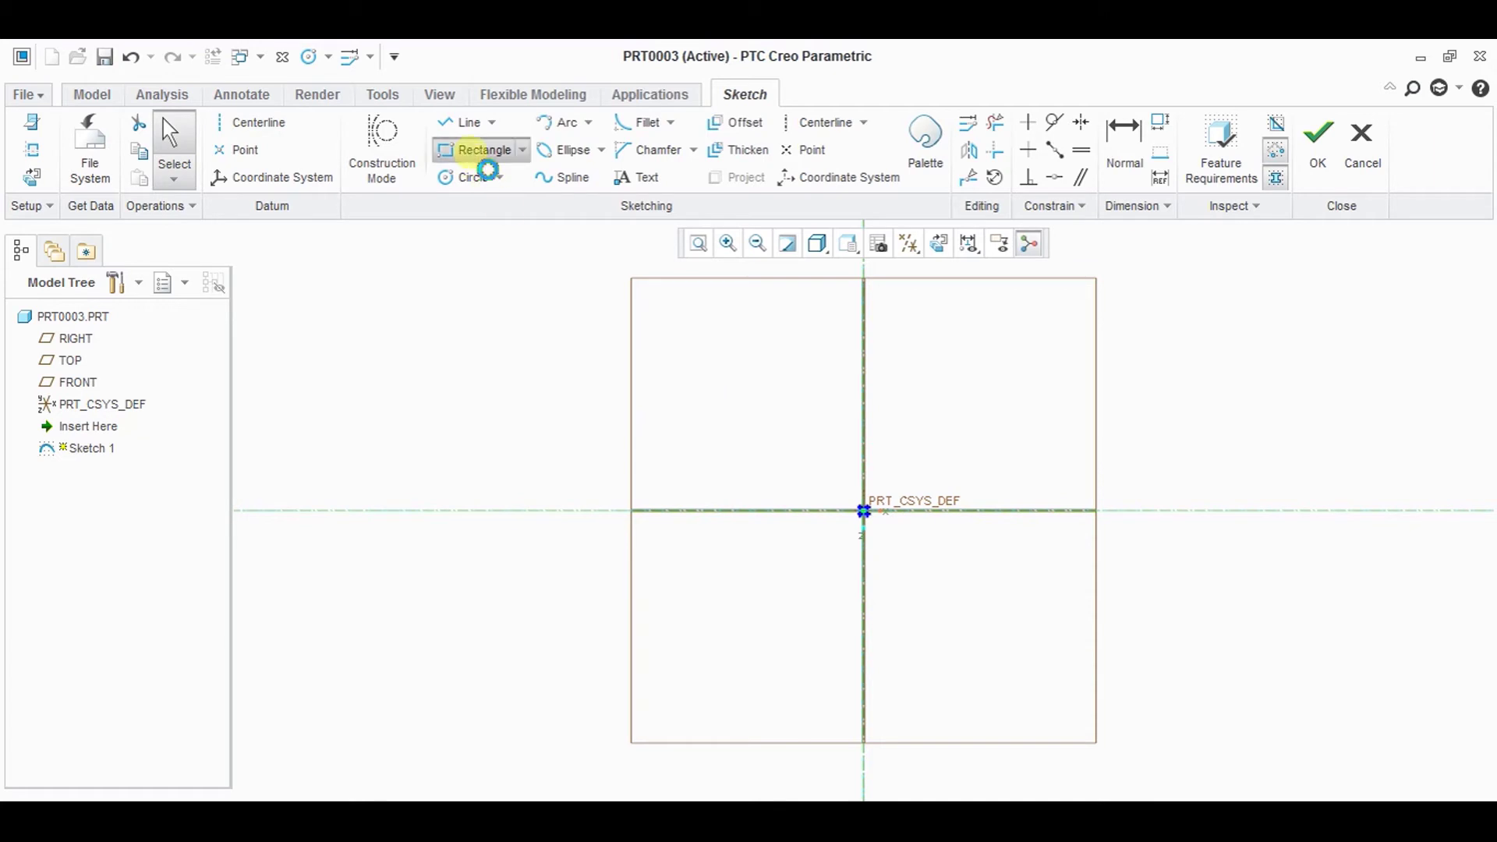
{"action": "left_click", "coordinate": [844, 340]}
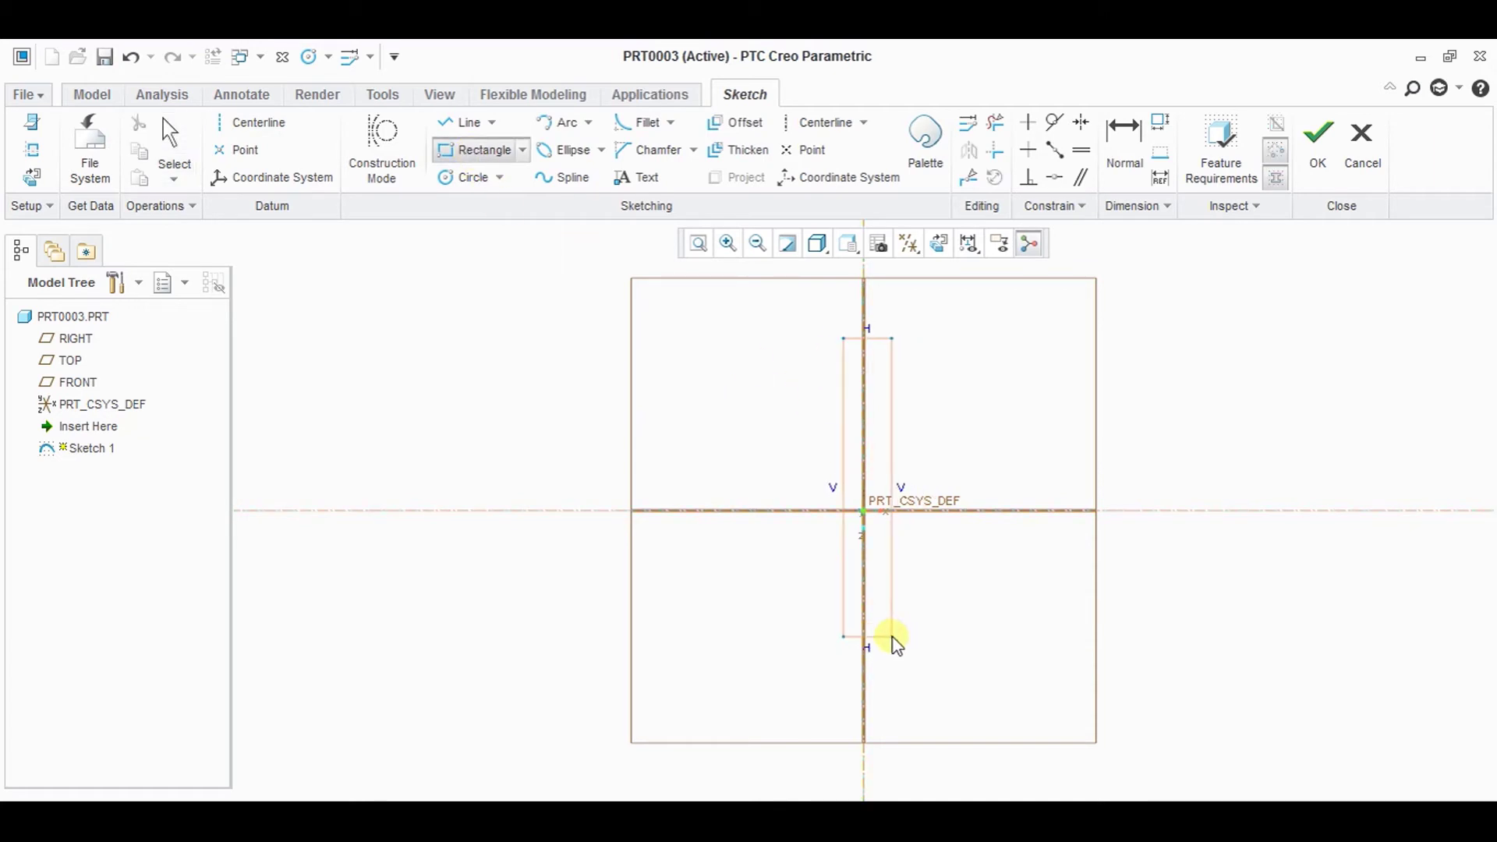
{"action": "left_click", "coordinate": [885, 632]}
{"action": "middle_click", "coordinate": [967, 593]}
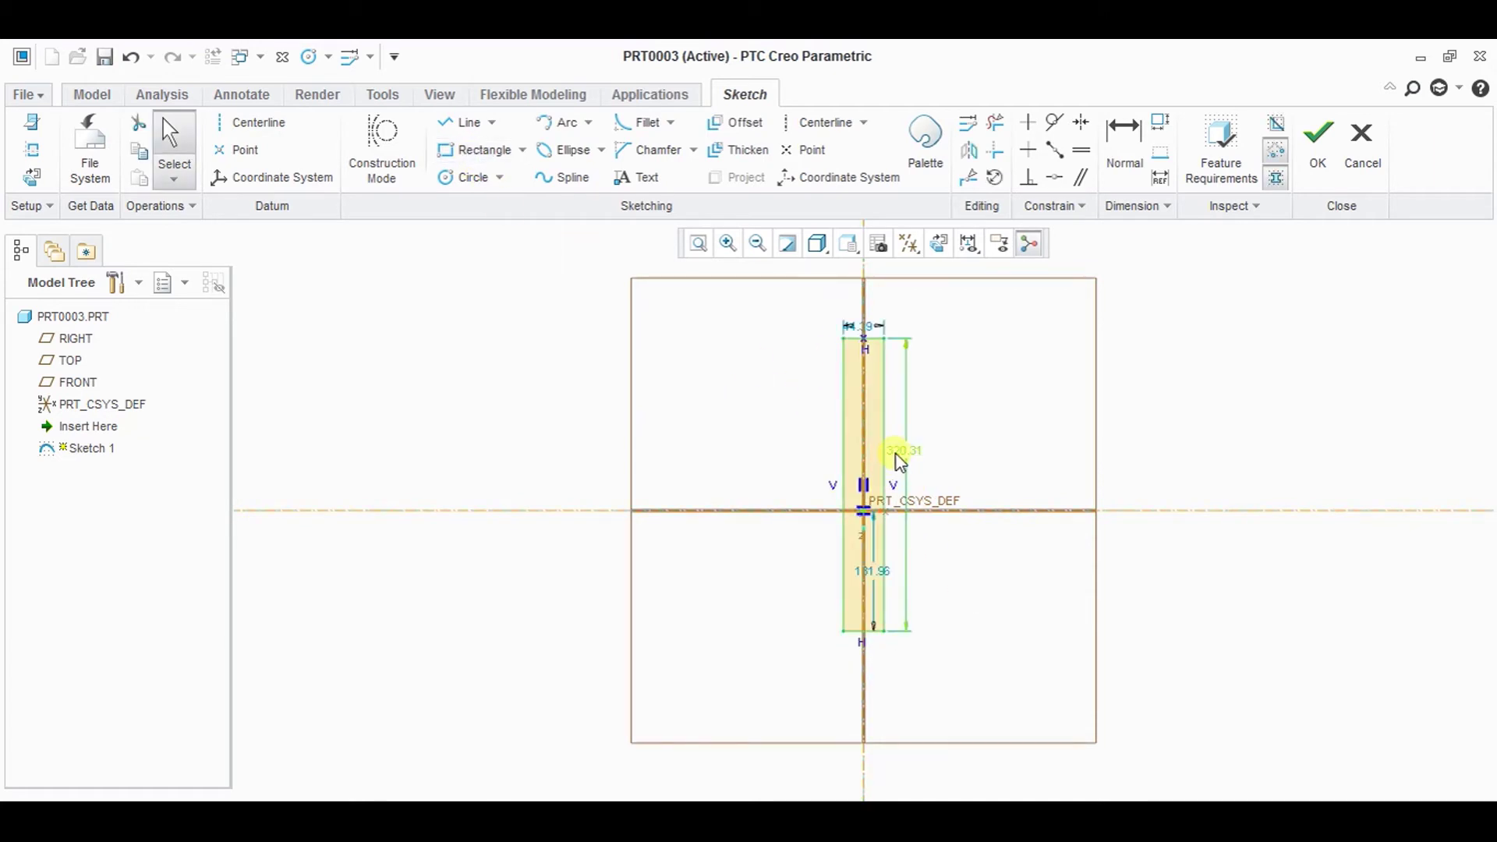
{"action": "double_click", "coordinate": [896, 456]}
{"action": "type", "text": "500"}
{"action": "key", "text": "Return"}
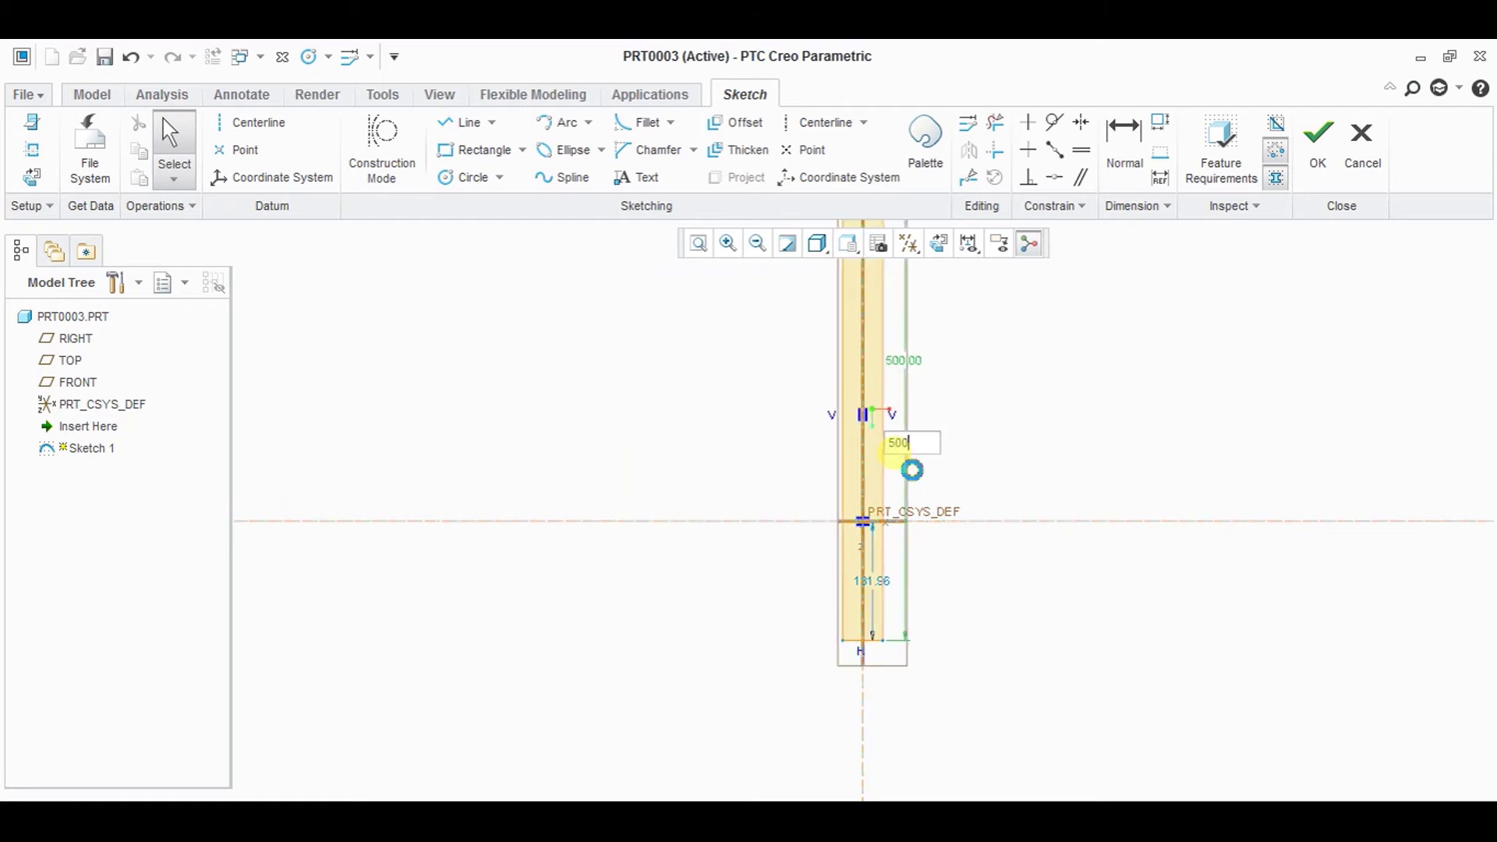
{"action": "double_click", "coordinate": [855, 307]}
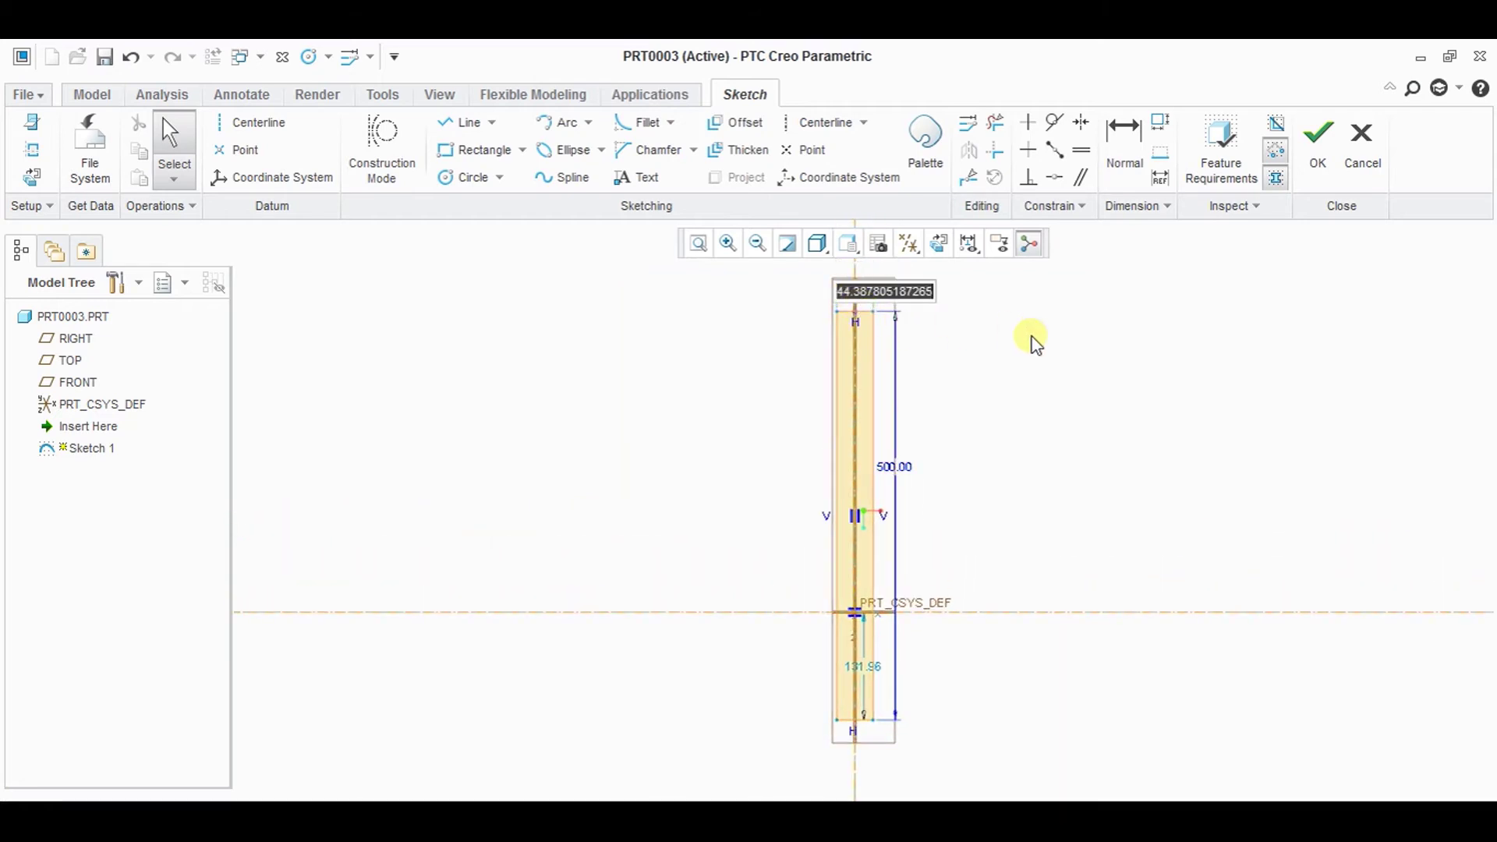
{"action": "type", "text": "35"}
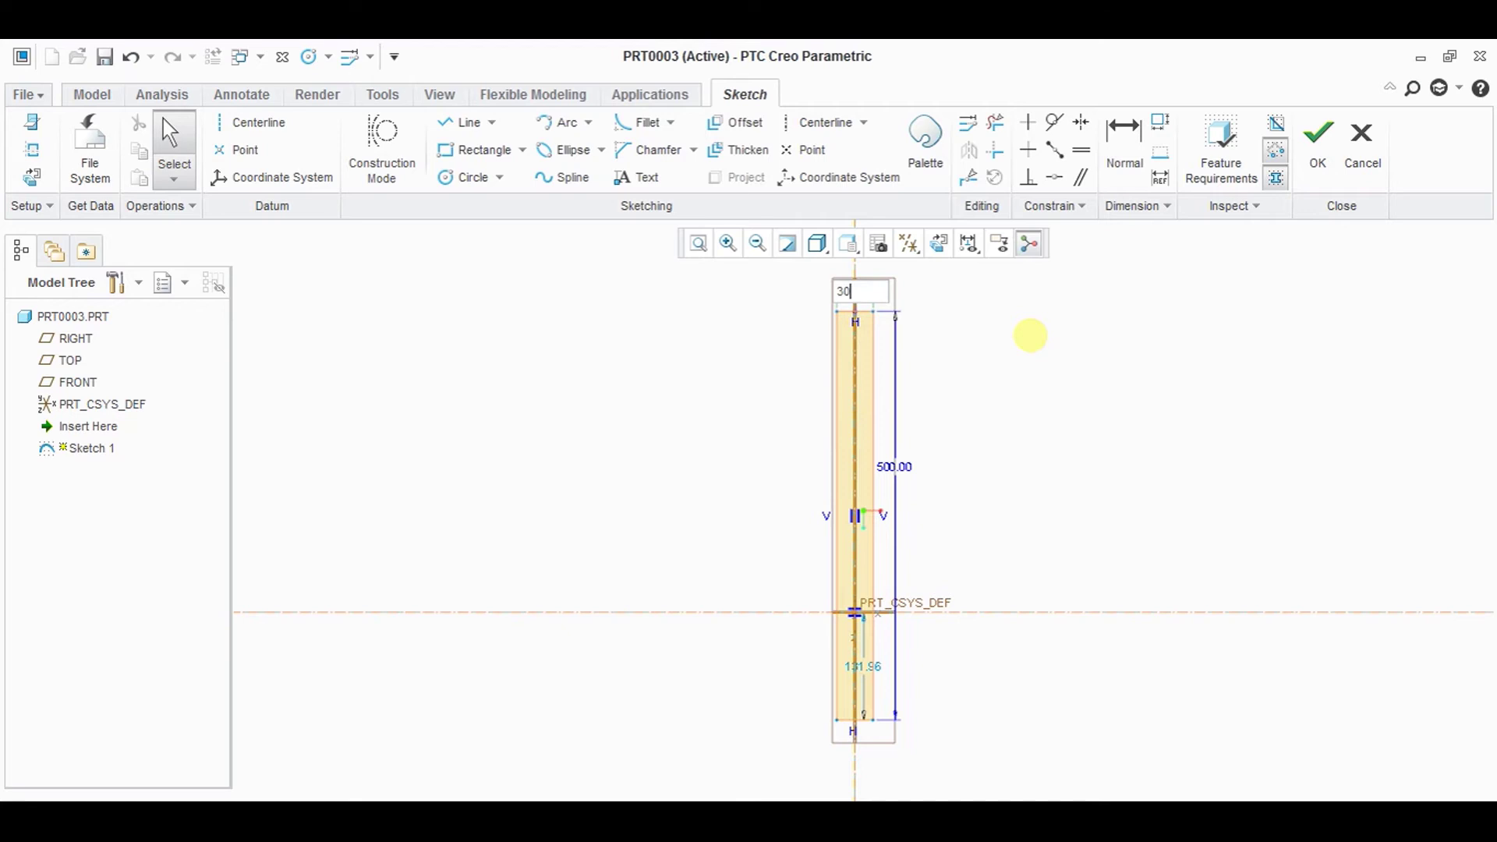
{"action": "key", "text": "Return"}
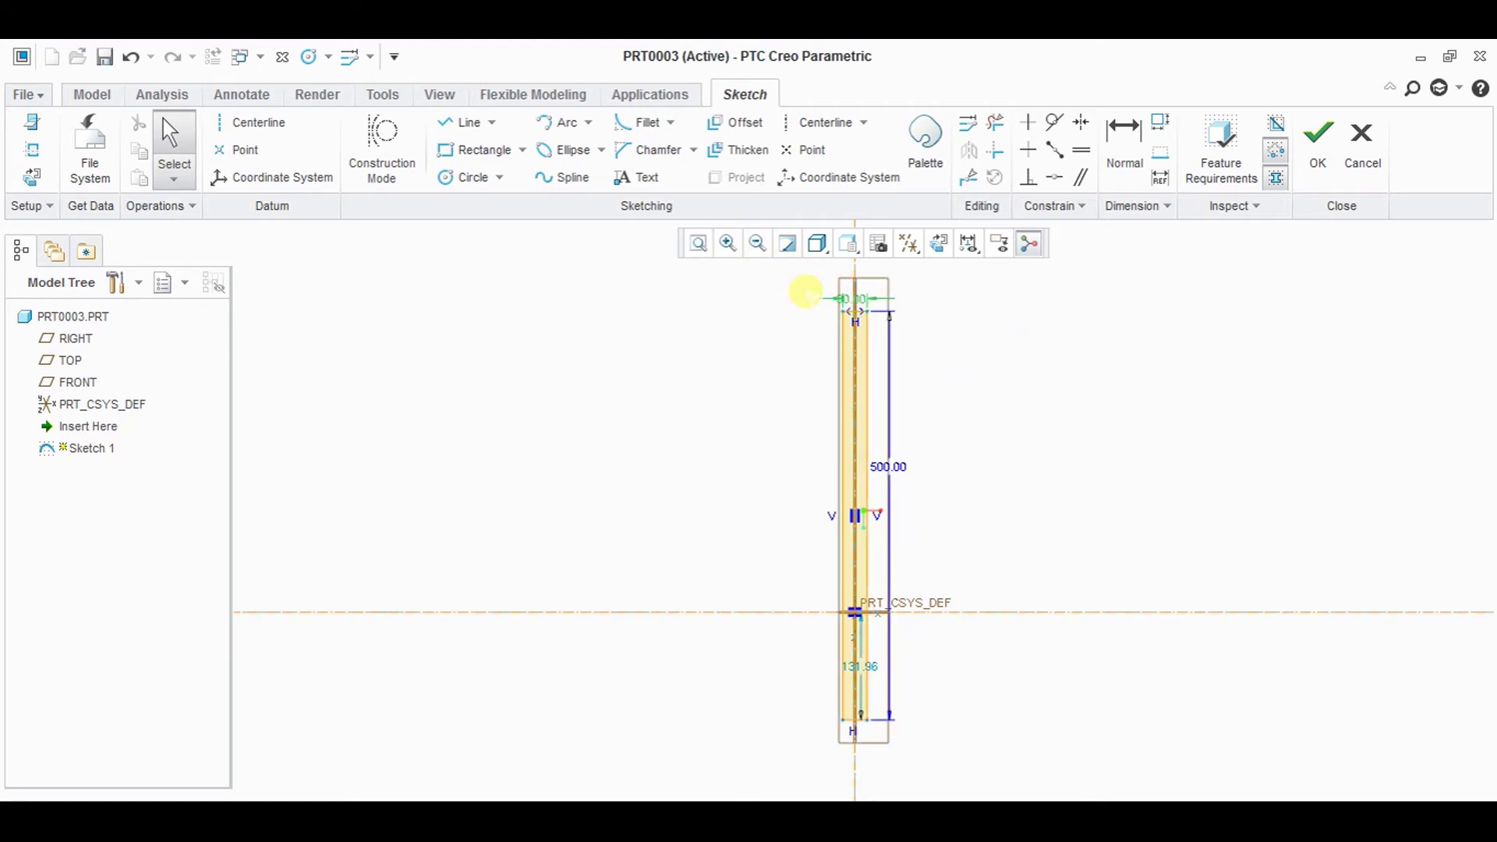
{"action": "scroll", "coordinate": [805, 293], "scroll_direction": "up", "scroll_amount": 2}
{"action": "scroll", "coordinate": [635, 434], "scroll_direction": "up", "scroll_amount": 2}
{"action": "scroll", "coordinate": [608, 386], "scroll_direction": "up", "scroll_amount": 1}
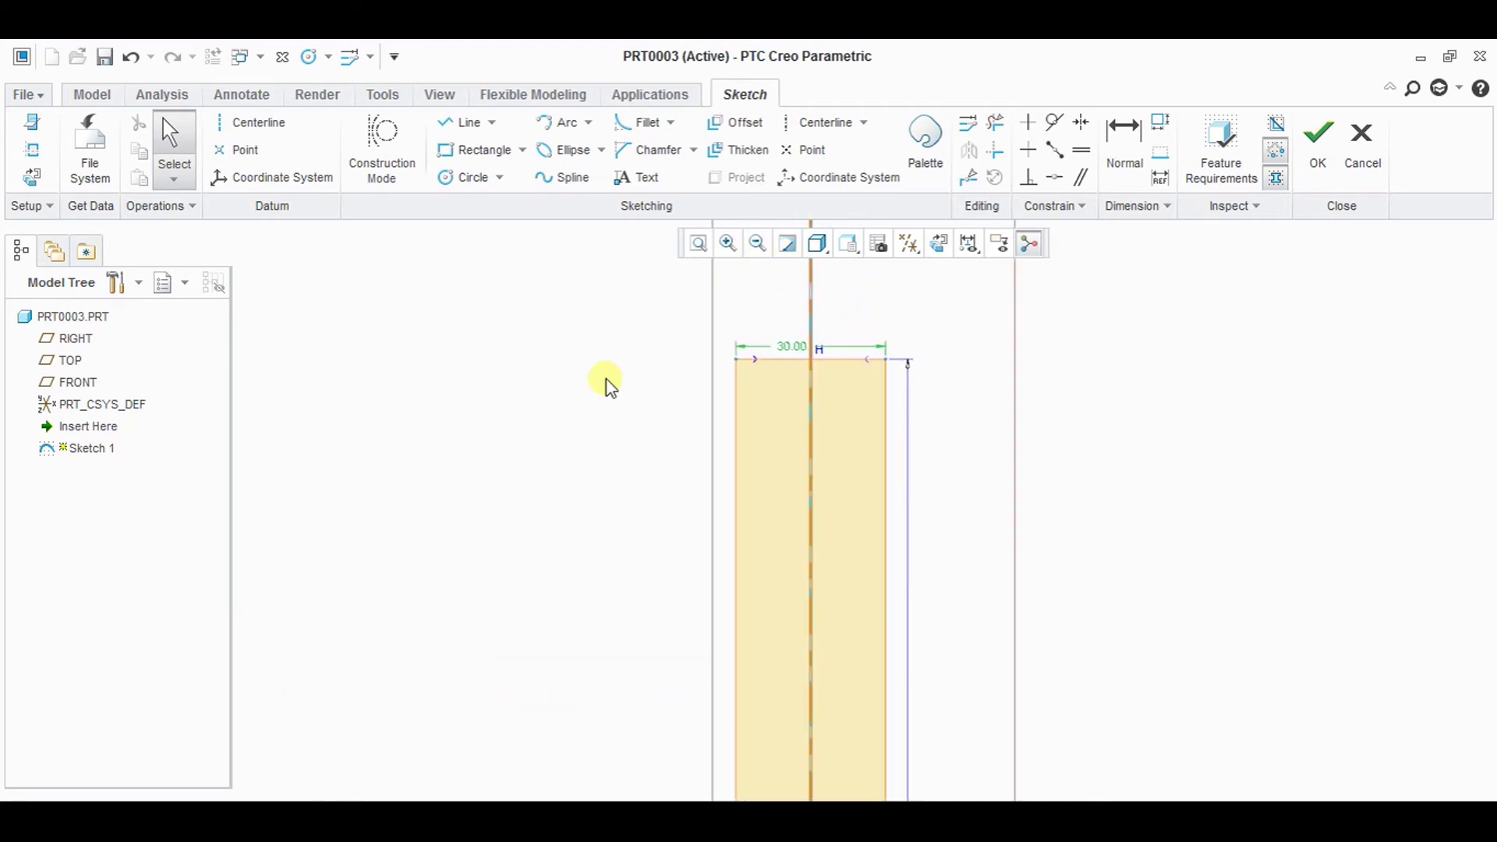
- Round the bar's top end with a circle trimmed down to an arc
{"action": "left_click", "coordinate": [464, 179]}
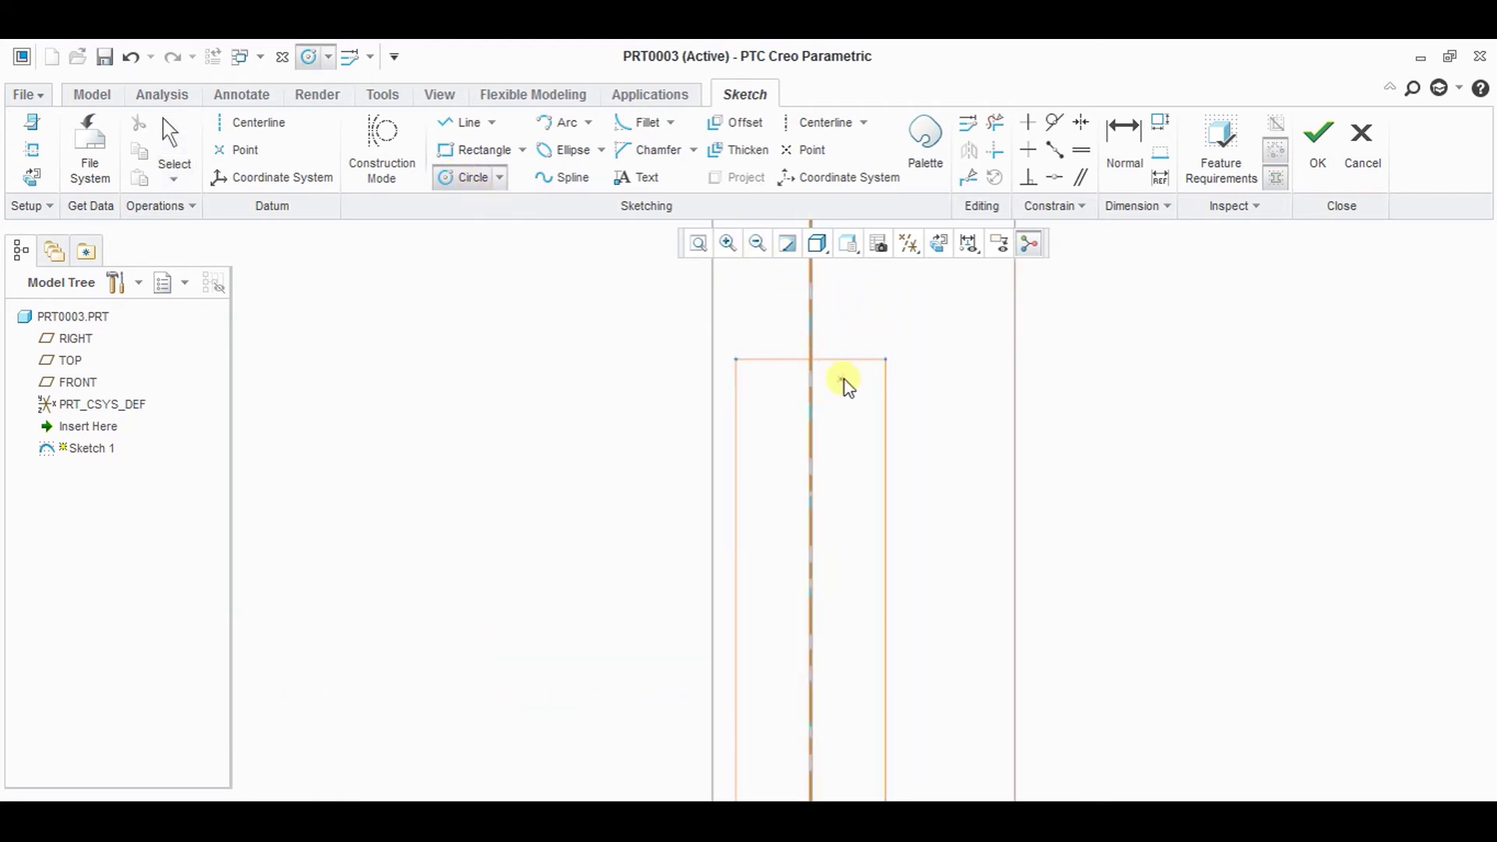
{"action": "left_click", "coordinate": [838, 437]}
{"action": "middle_click", "coordinate": [1038, 404]}
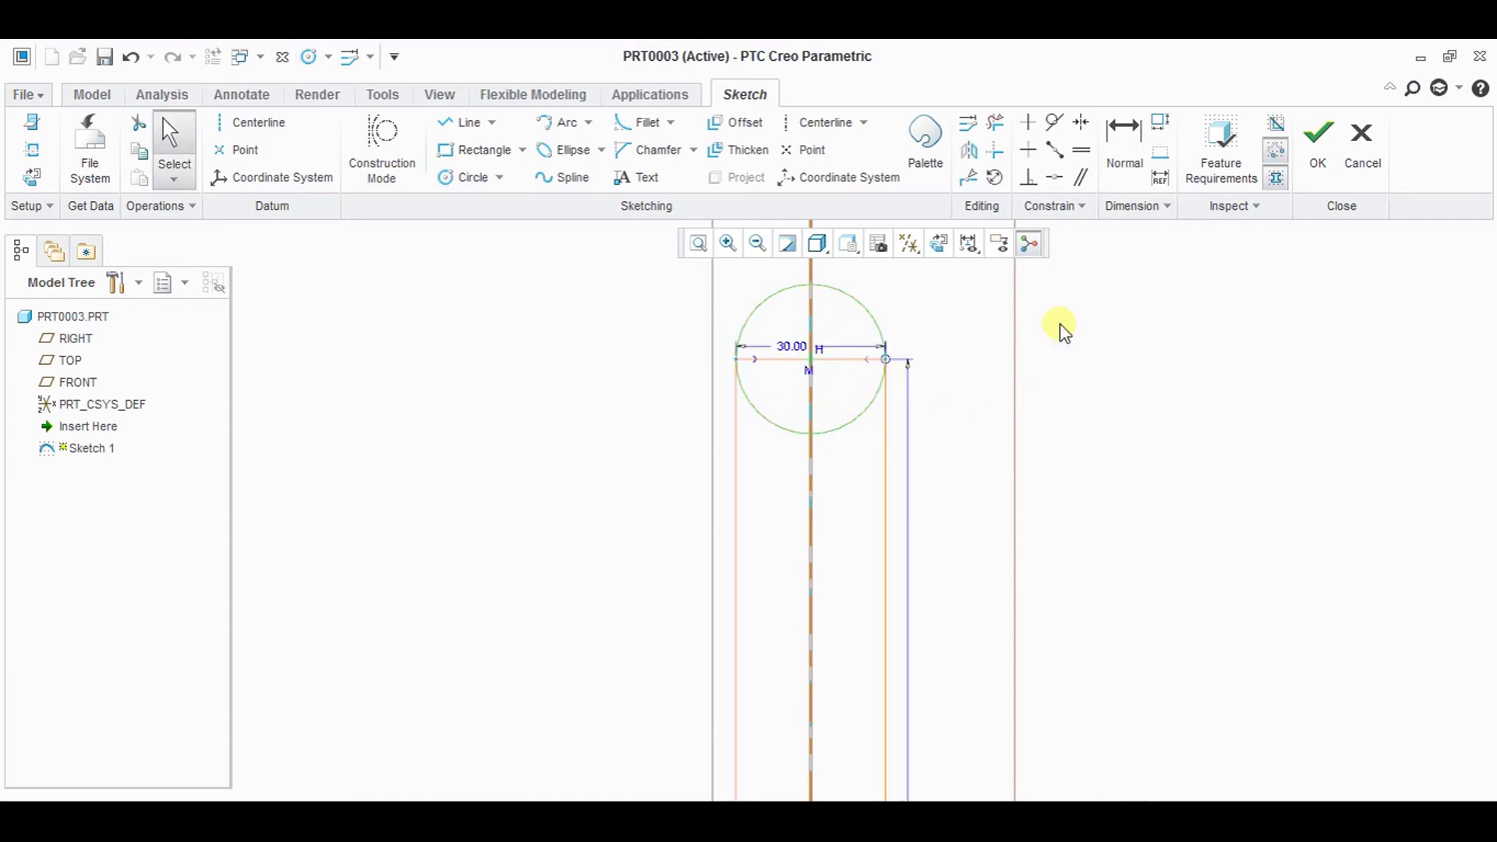
{"action": "left_click", "coordinate": [995, 121]}
{"action": "left_click_drag", "start_coordinate": [842, 452], "coordinate": [847, 380]}
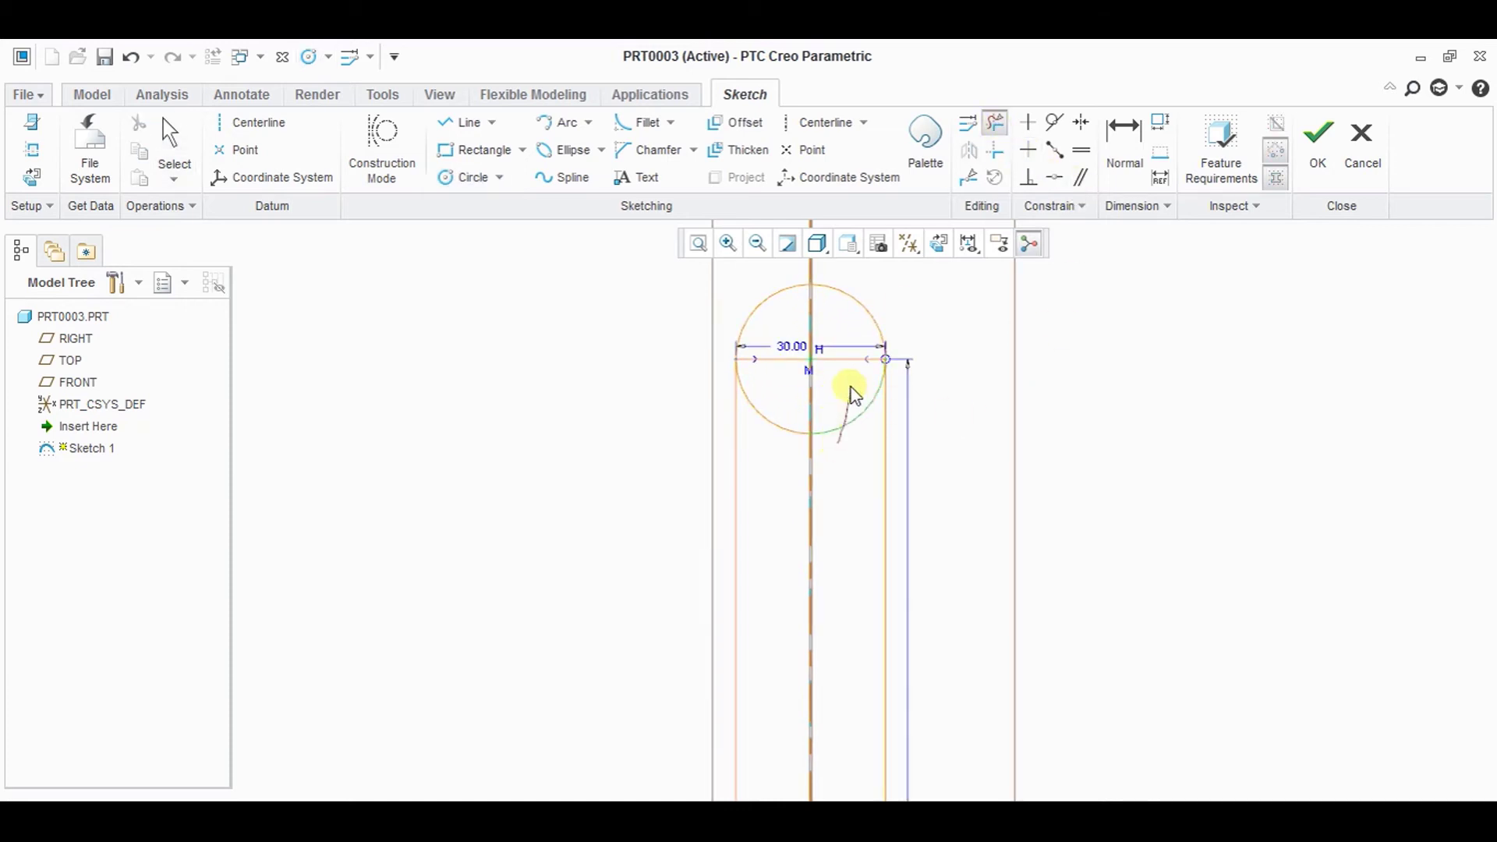
{"action": "left_click_drag", "start_coordinate": [762, 474], "coordinate": [784, 436]}
{"action": "left_click_drag", "start_coordinate": [784, 349], "coordinate": [795, 351]}
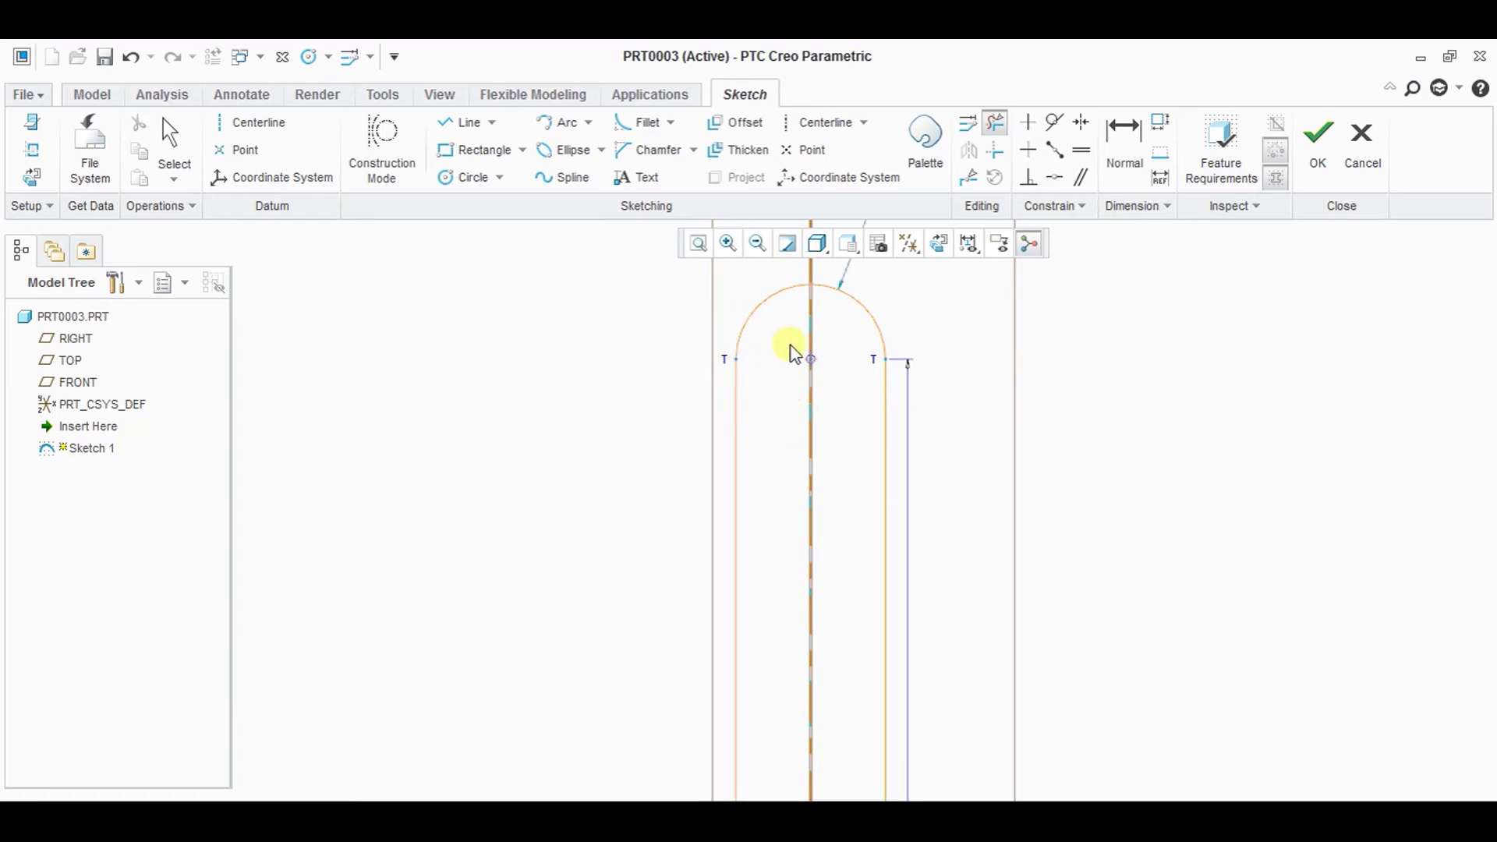
- Add a 25-diameter hole circle concentric with the top arc
{"action": "left_click", "coordinate": [473, 177]}
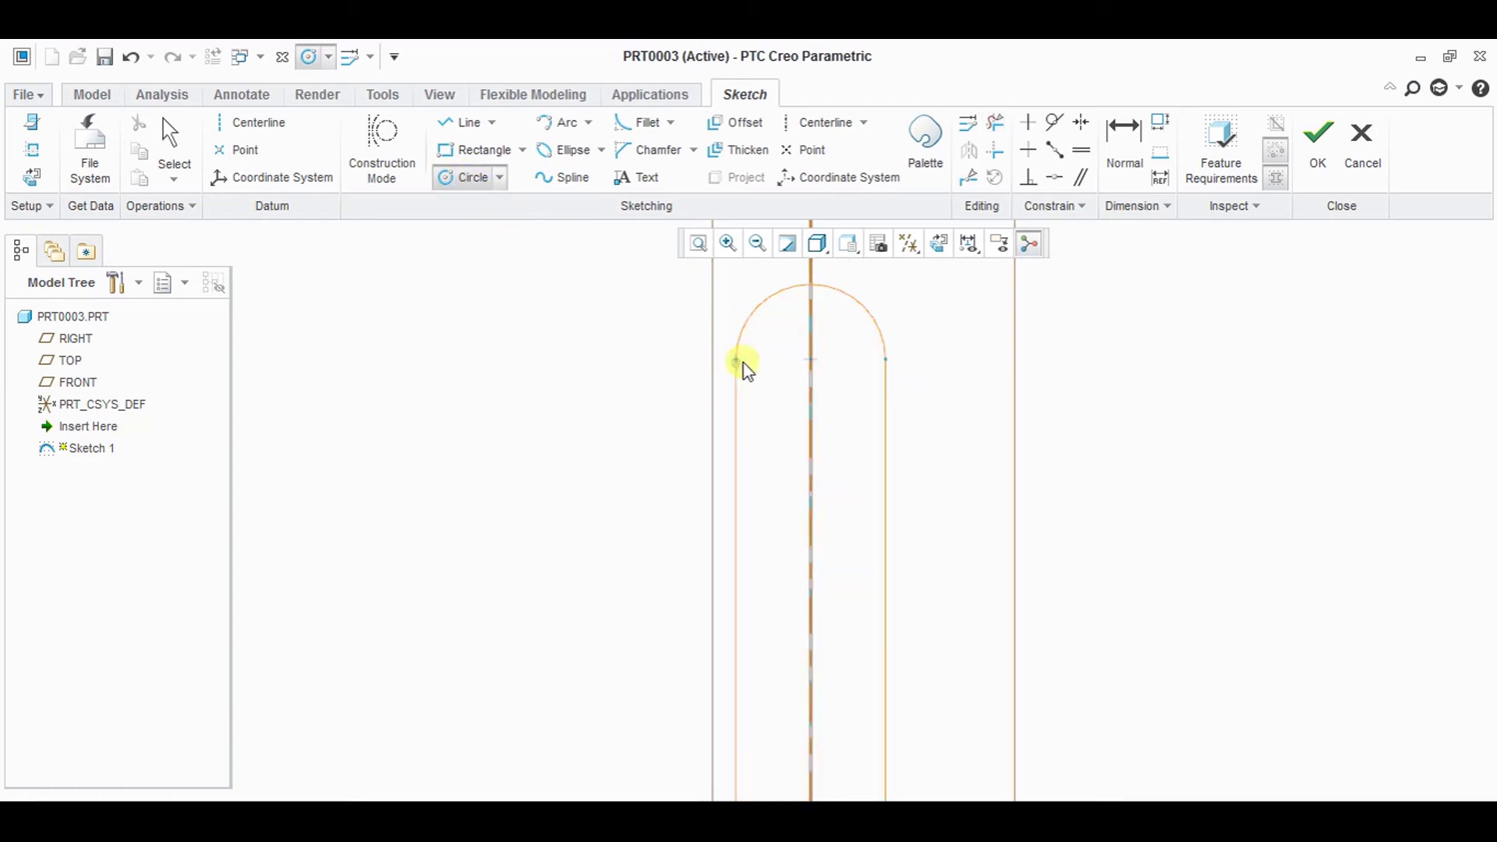
{"action": "left_click", "coordinate": [811, 359]}
{"action": "left_click", "coordinate": [822, 414]}
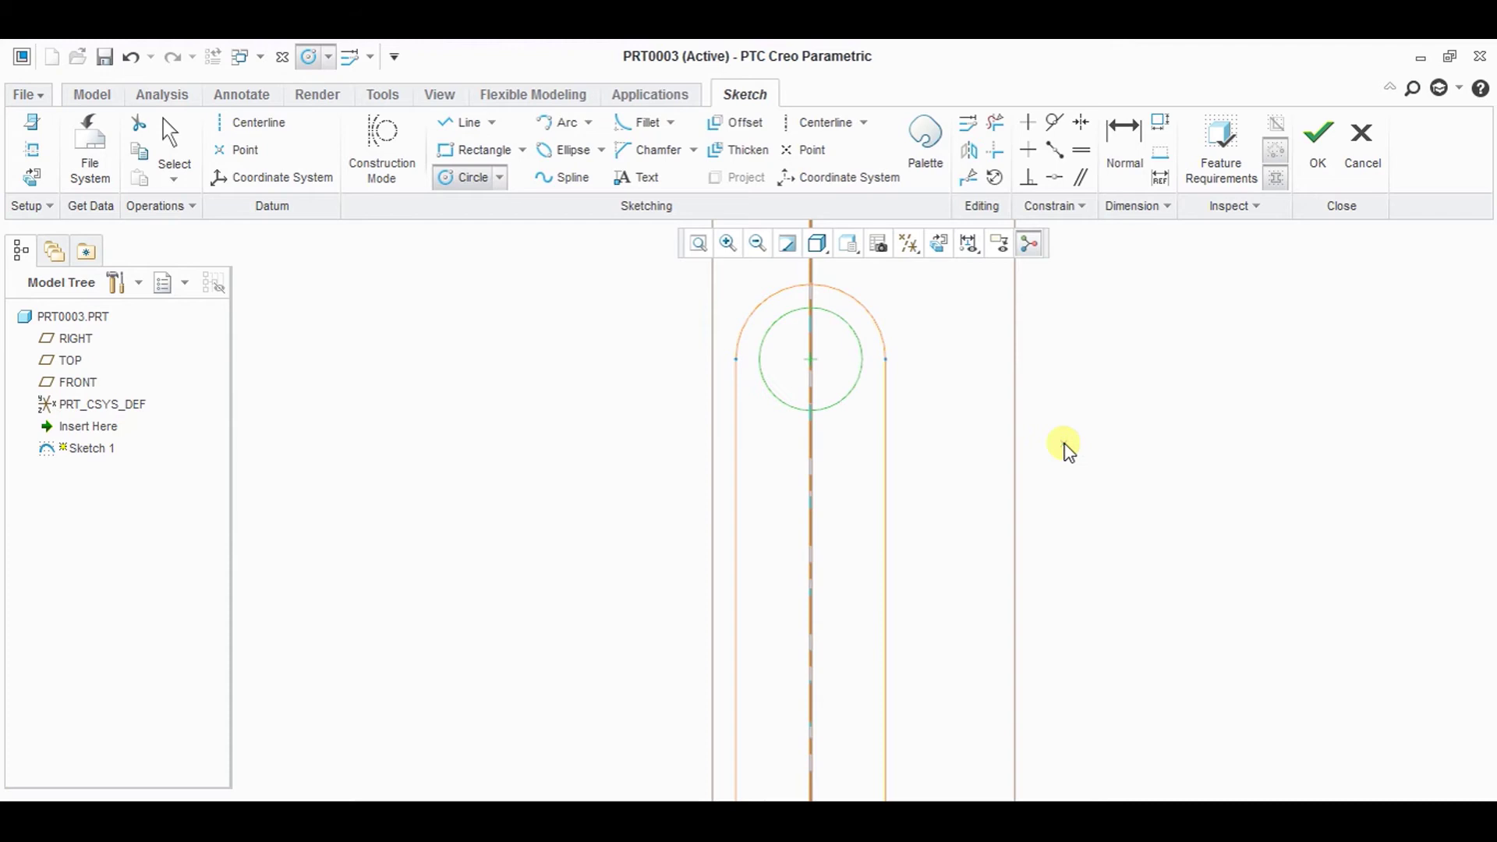
{"action": "middle_click", "coordinate": [1063, 449]}
{"action": "double_click", "coordinate": [653, 248]}
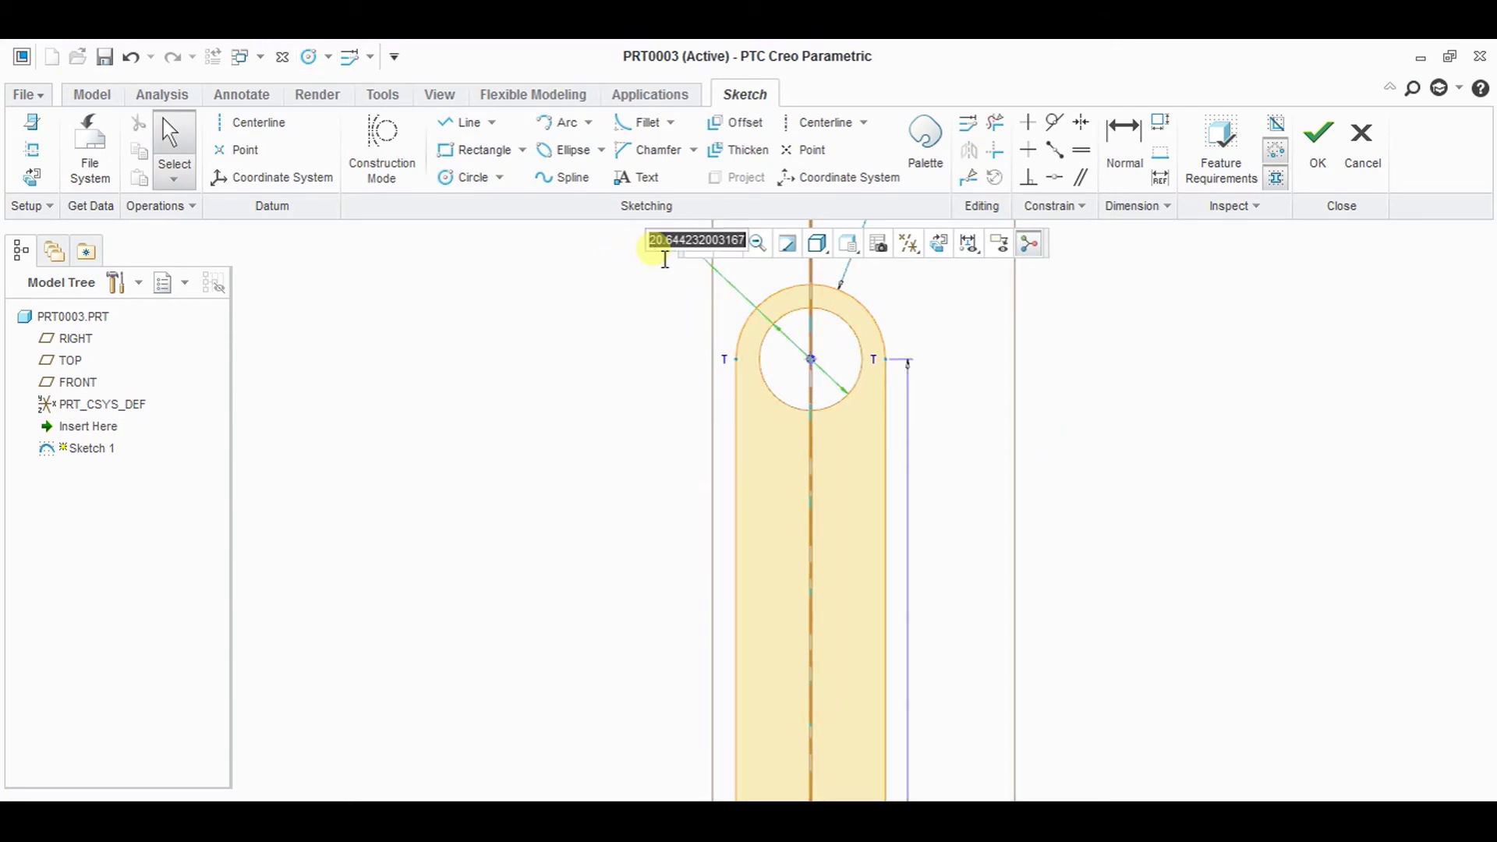
{"action": "type", "text": "25"}
{"action": "key", "text": "Return"}
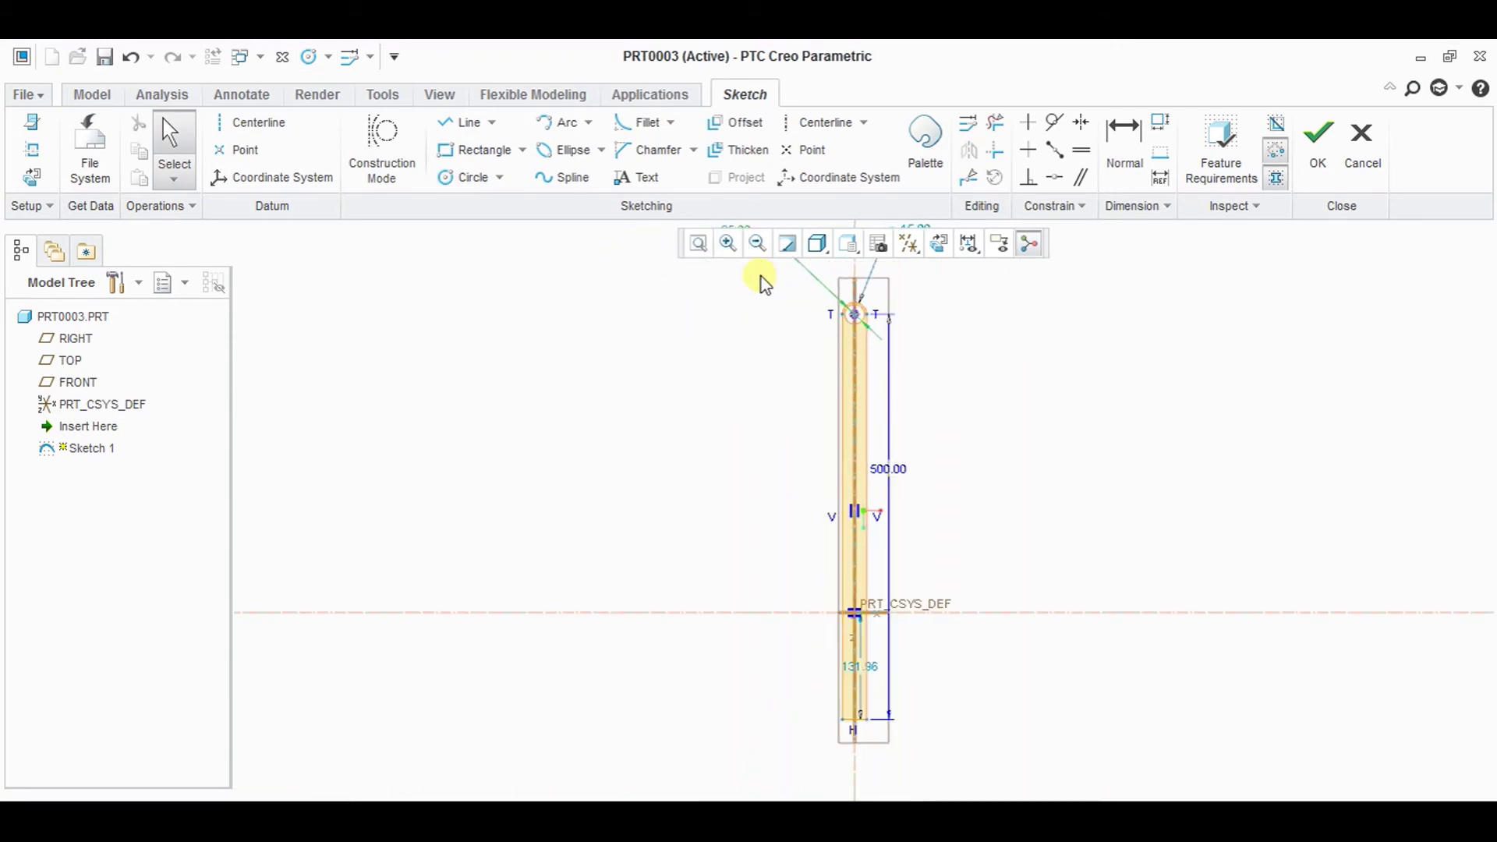
{"action": "scroll", "coordinate": [550, 601], "scroll_direction": "down", "scroll_amount": 5}
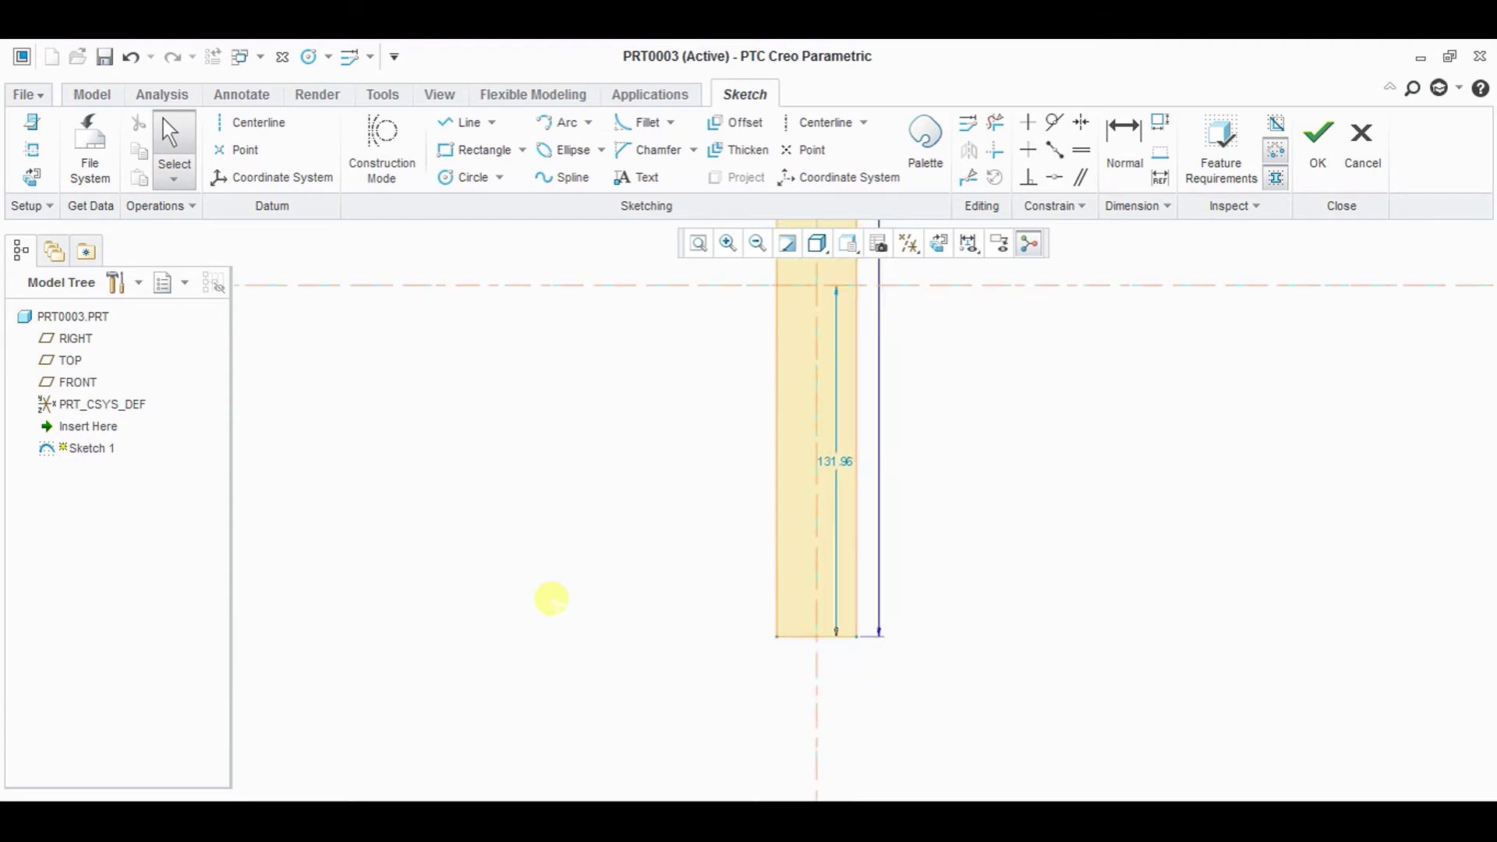
- Draw and trim a circle at the bar's bottom end, then undo the attempt
{"action": "left_click", "coordinate": [473, 177]}
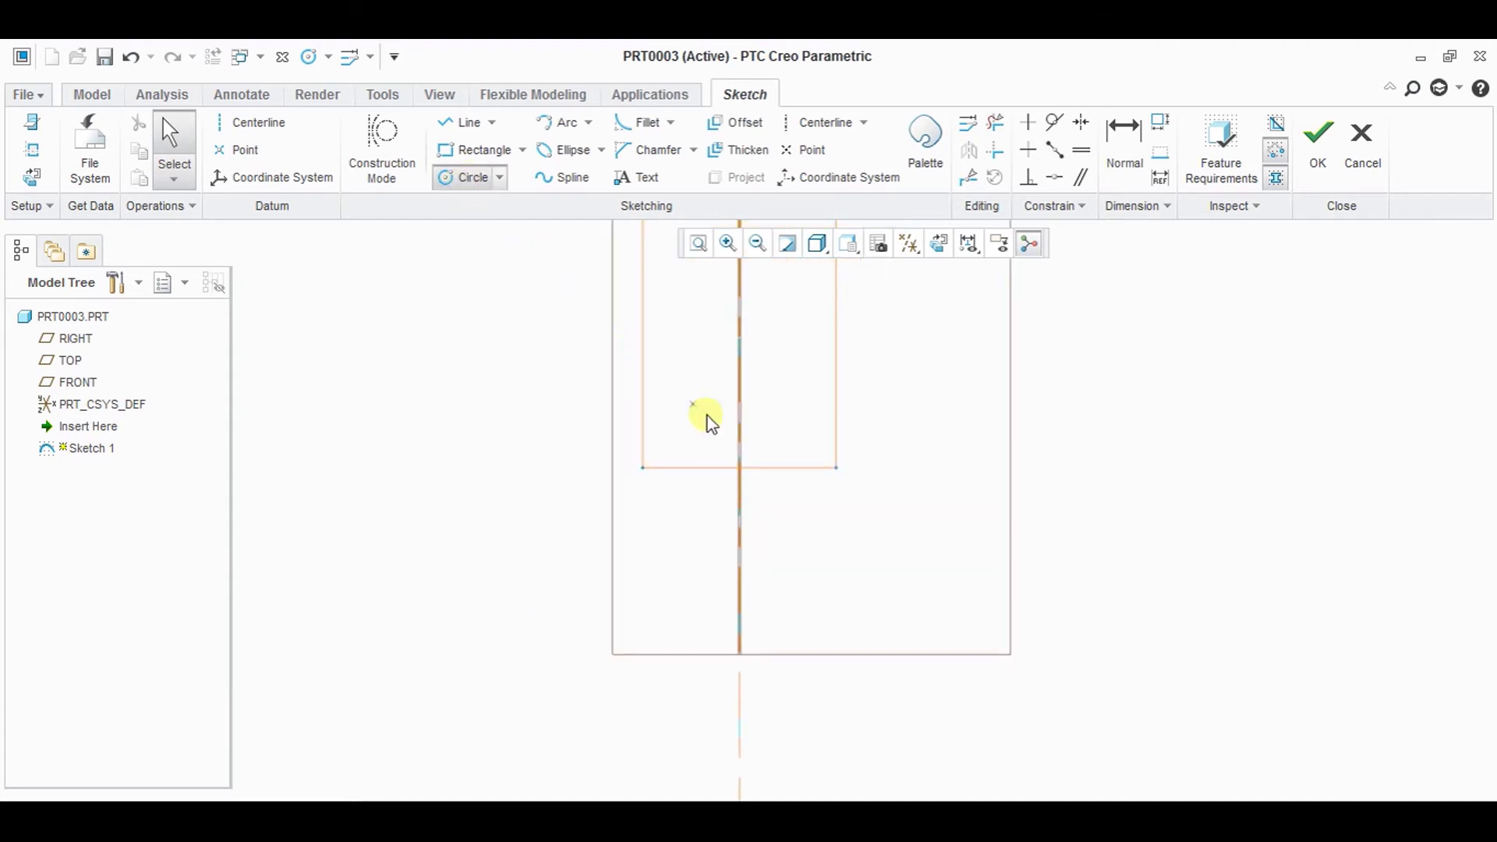
{"action": "left_click", "coordinate": [757, 497]}
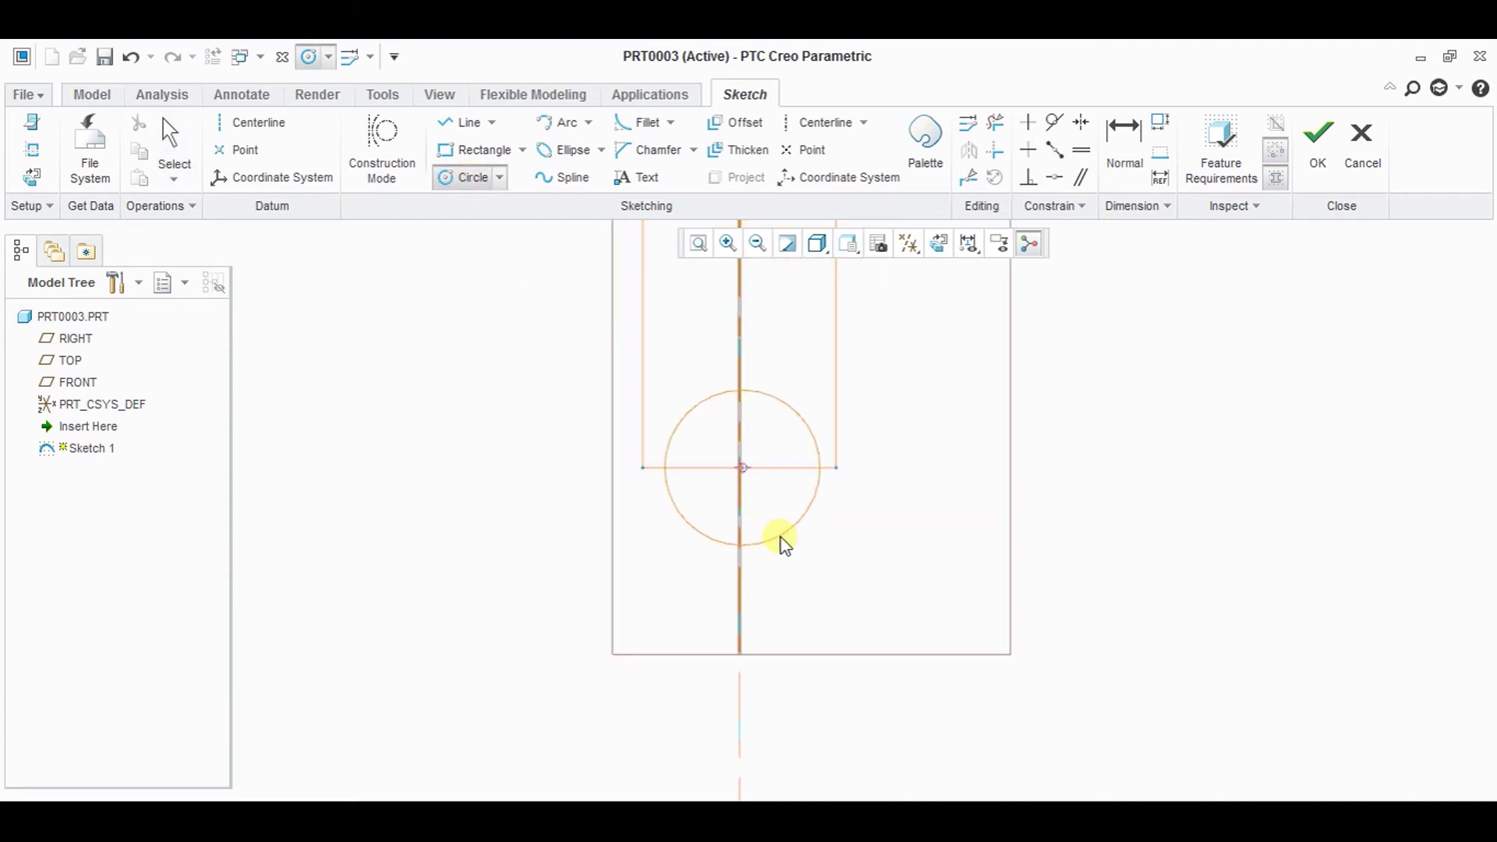
{"action": "left_click", "coordinate": [787, 549]}
{"action": "middle_click", "coordinate": [878, 588]}
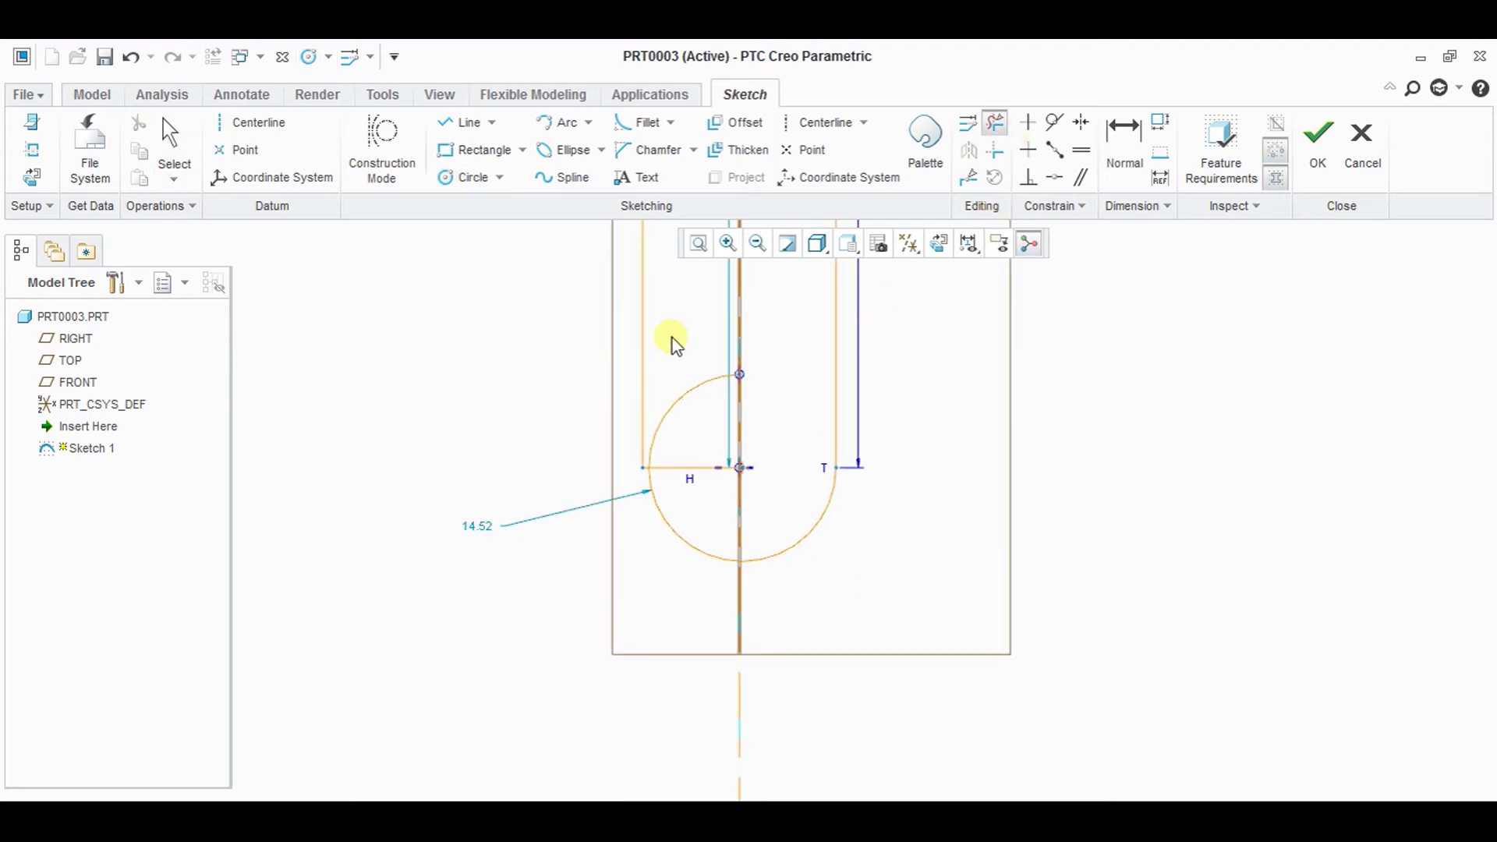
{"action": "left_click_drag", "start_coordinate": [671, 341], "coordinate": [695, 484]}
{"action": "left_click", "coordinate": [466, 175]}
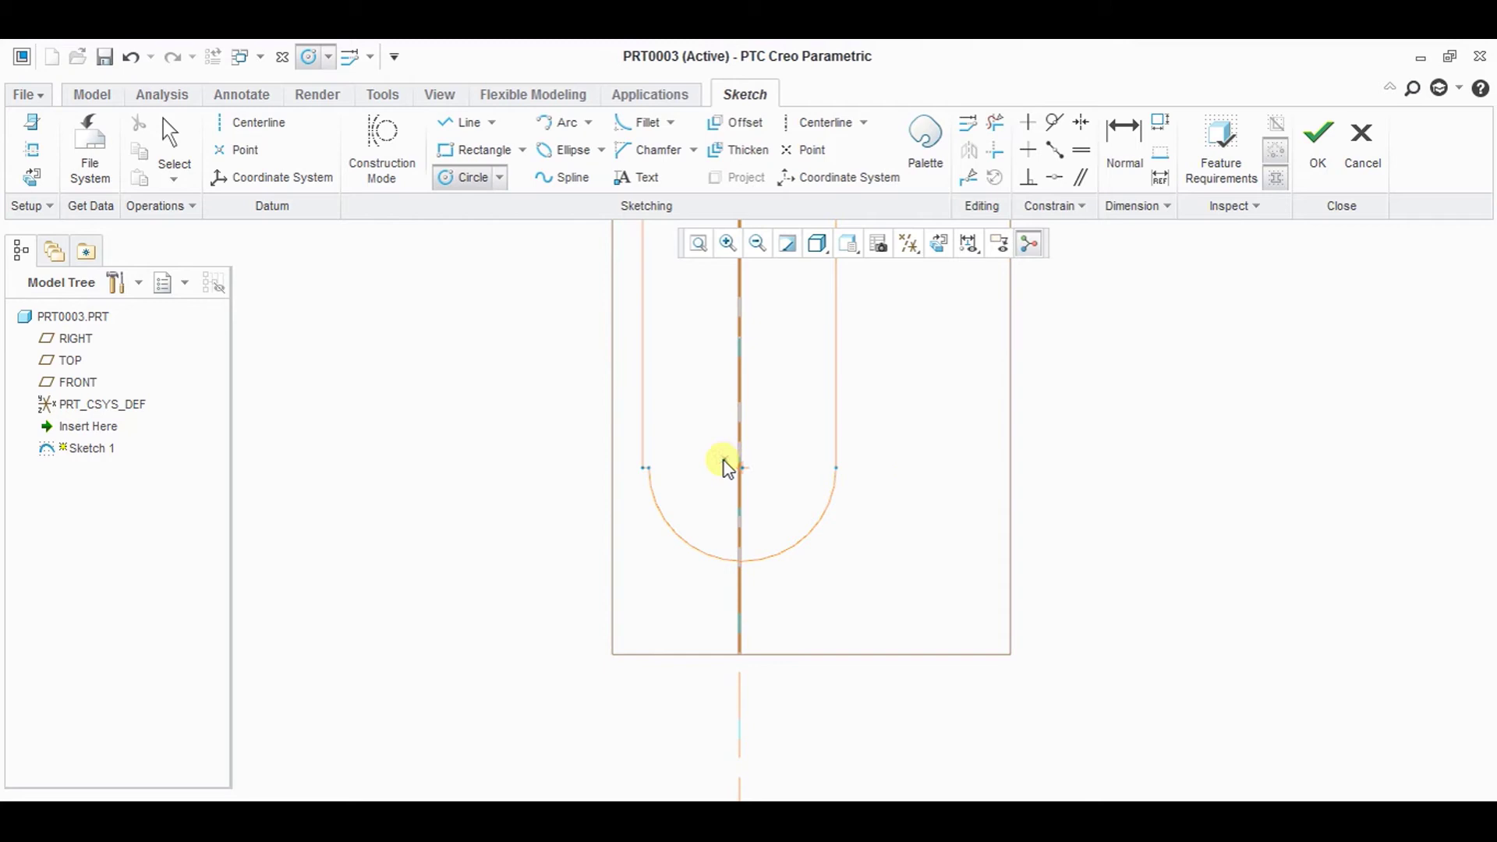
{"action": "middle_click", "coordinate": [927, 502]}
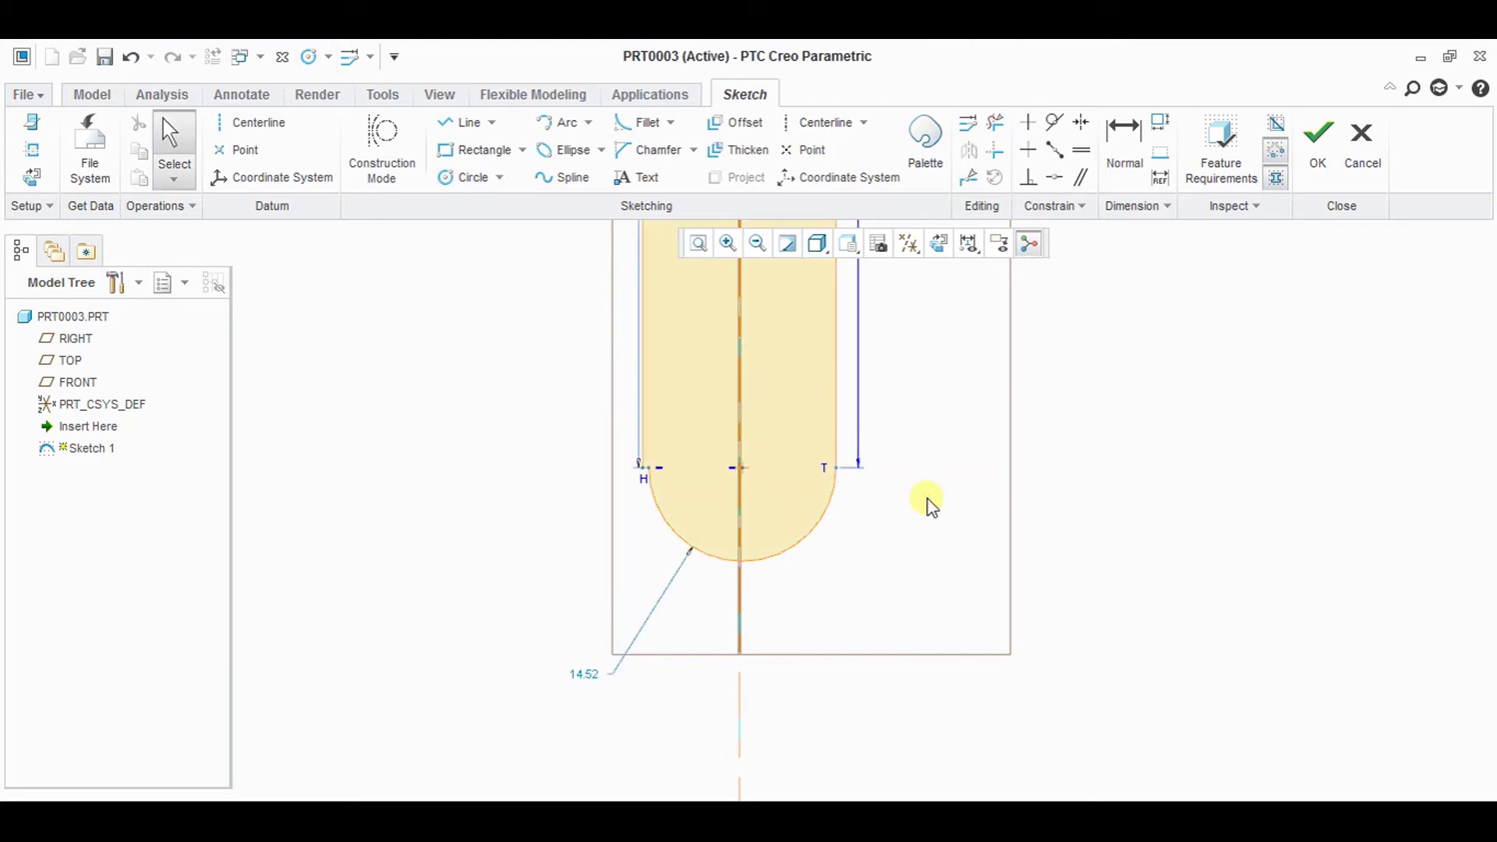
{"action": "key", "text": "ctrl+z"}
{"action": "key", "text": "ctrl+z"}
{"action": "key", "text": "ctrl+z"}
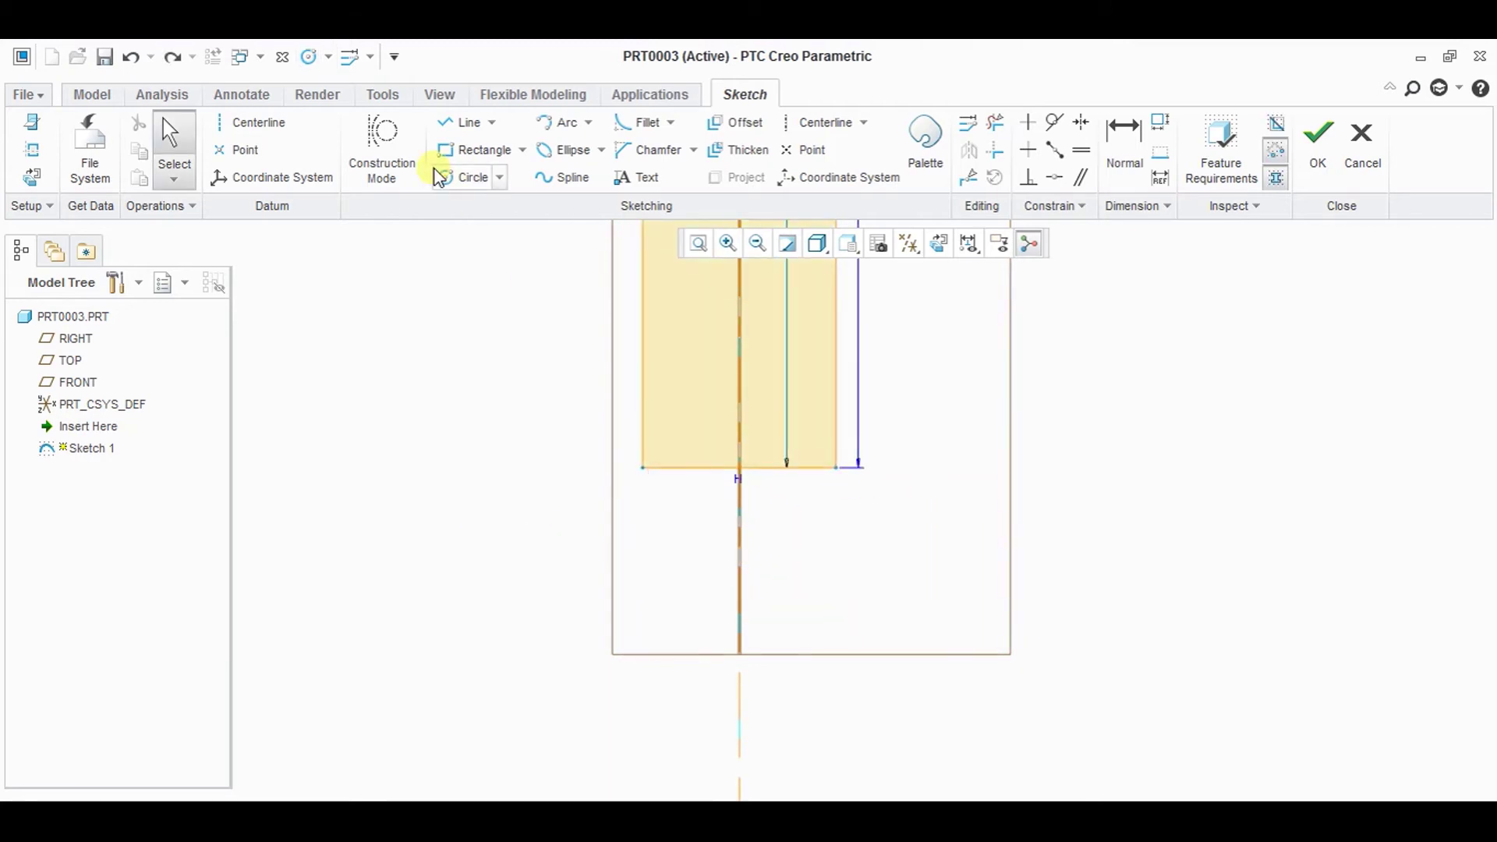
- Redraw the bottom-end circle and trim its upper half to round the bar's bottom
{"action": "left_click", "coordinate": [440, 175]}
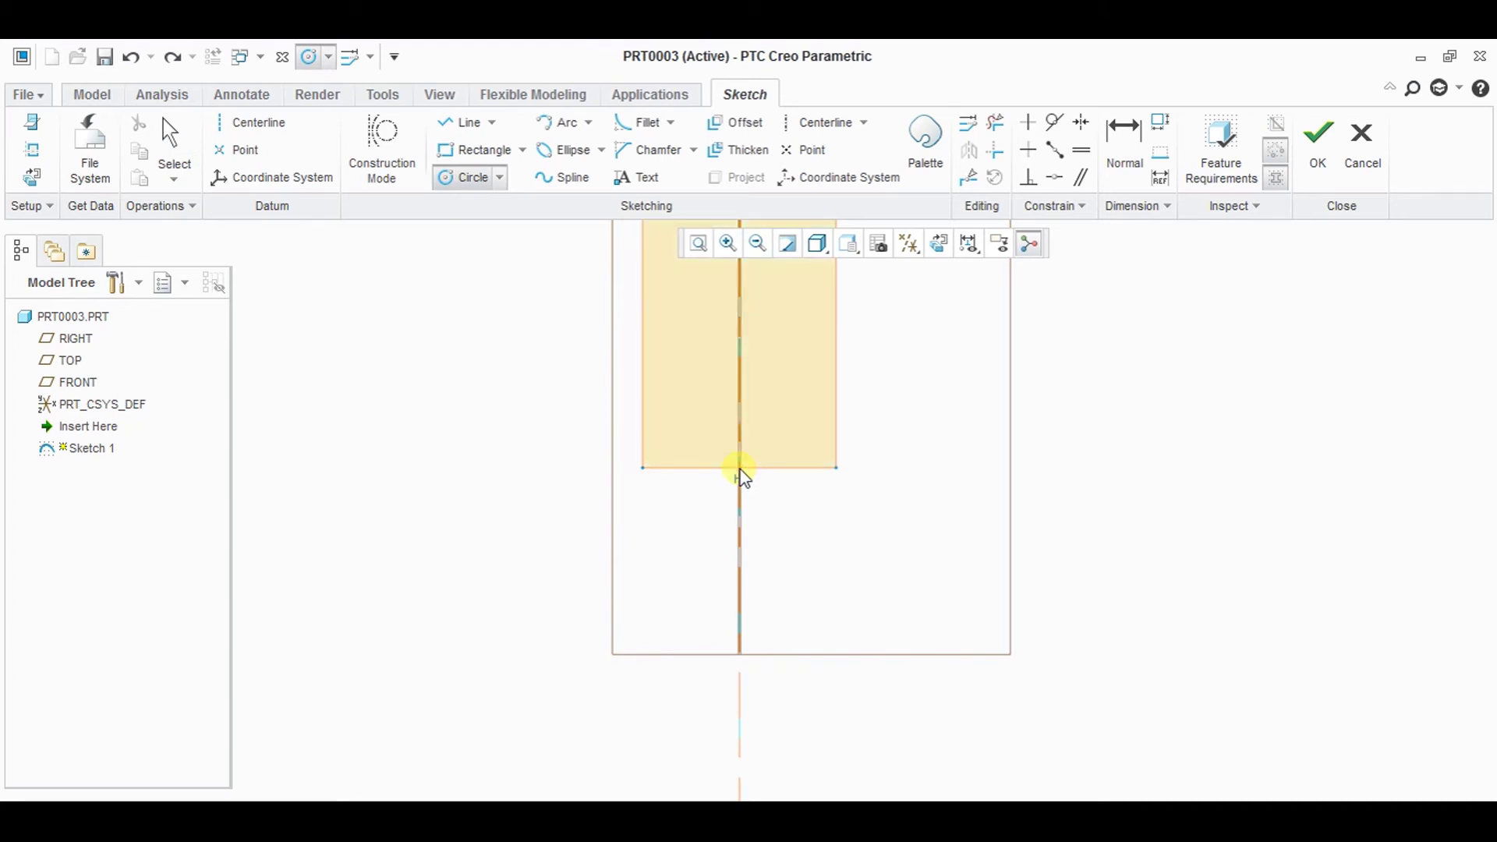
{"action": "left_click", "coordinate": [740, 468]}
{"action": "left_click", "coordinate": [766, 567]}
{"action": "middle_click", "coordinate": [931, 473]}
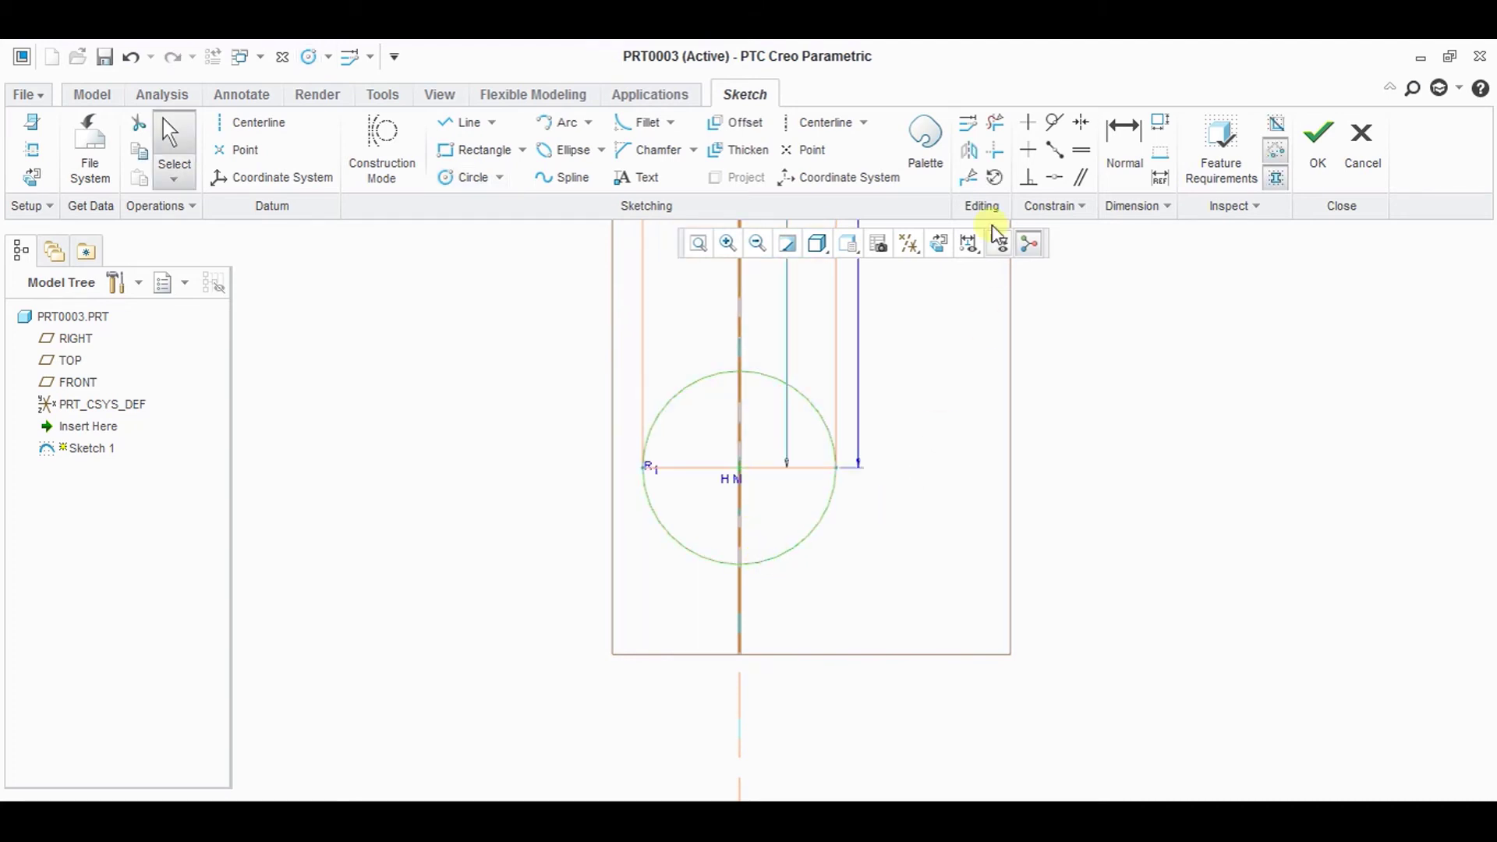
{"action": "left_click", "coordinate": [995, 122]}
{"action": "left_click_drag", "start_coordinate": [801, 357], "coordinate": [804, 435]}
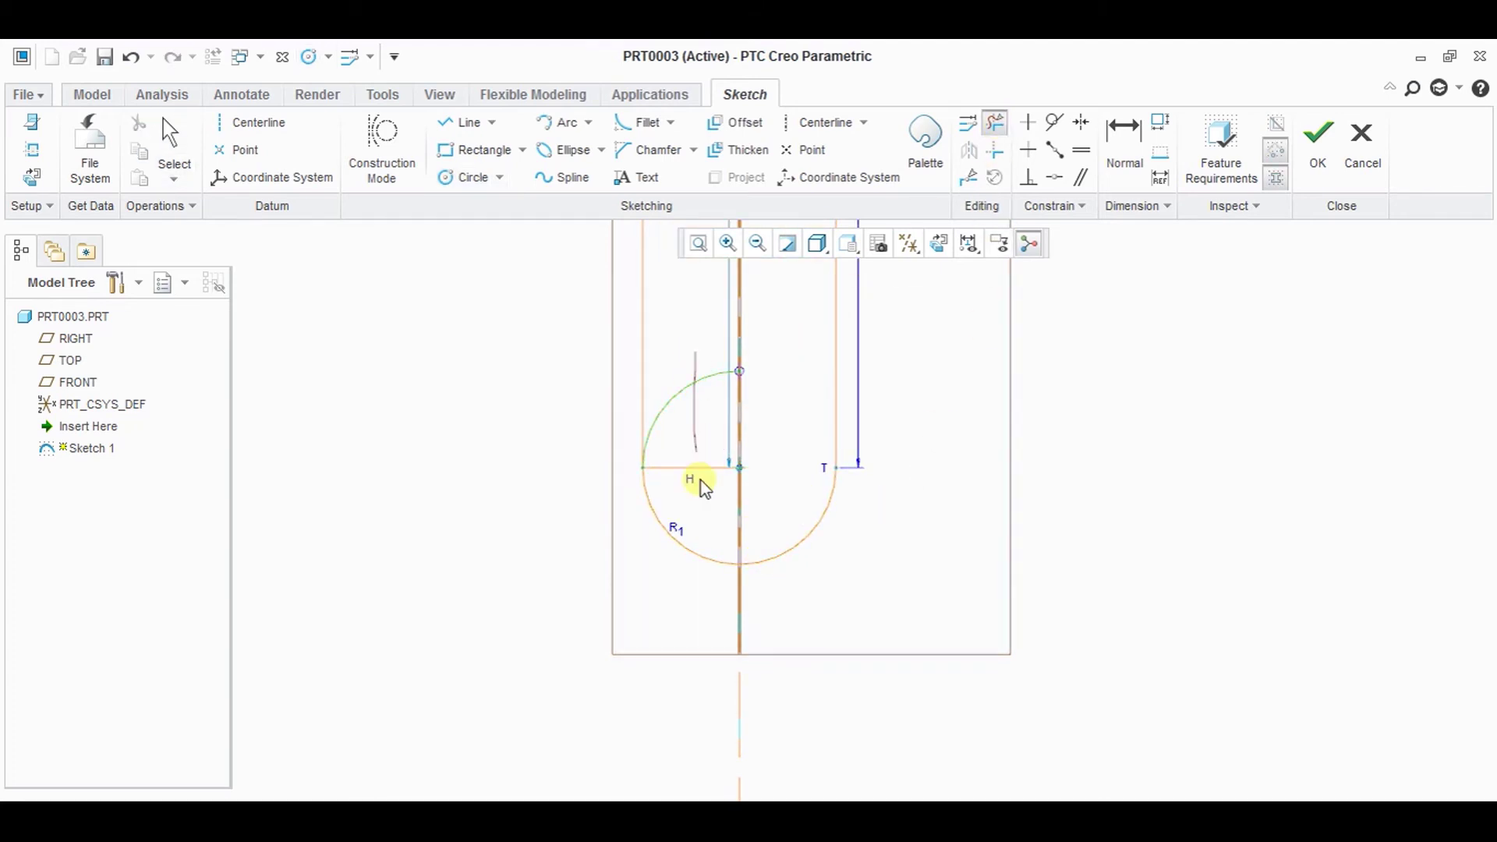
{"action": "left_click_drag", "start_coordinate": [702, 484], "coordinate": [559, 263]}
- Add a 25-diameter hole concentric with the bottom arc
{"action": "left_click", "coordinate": [454, 181]}
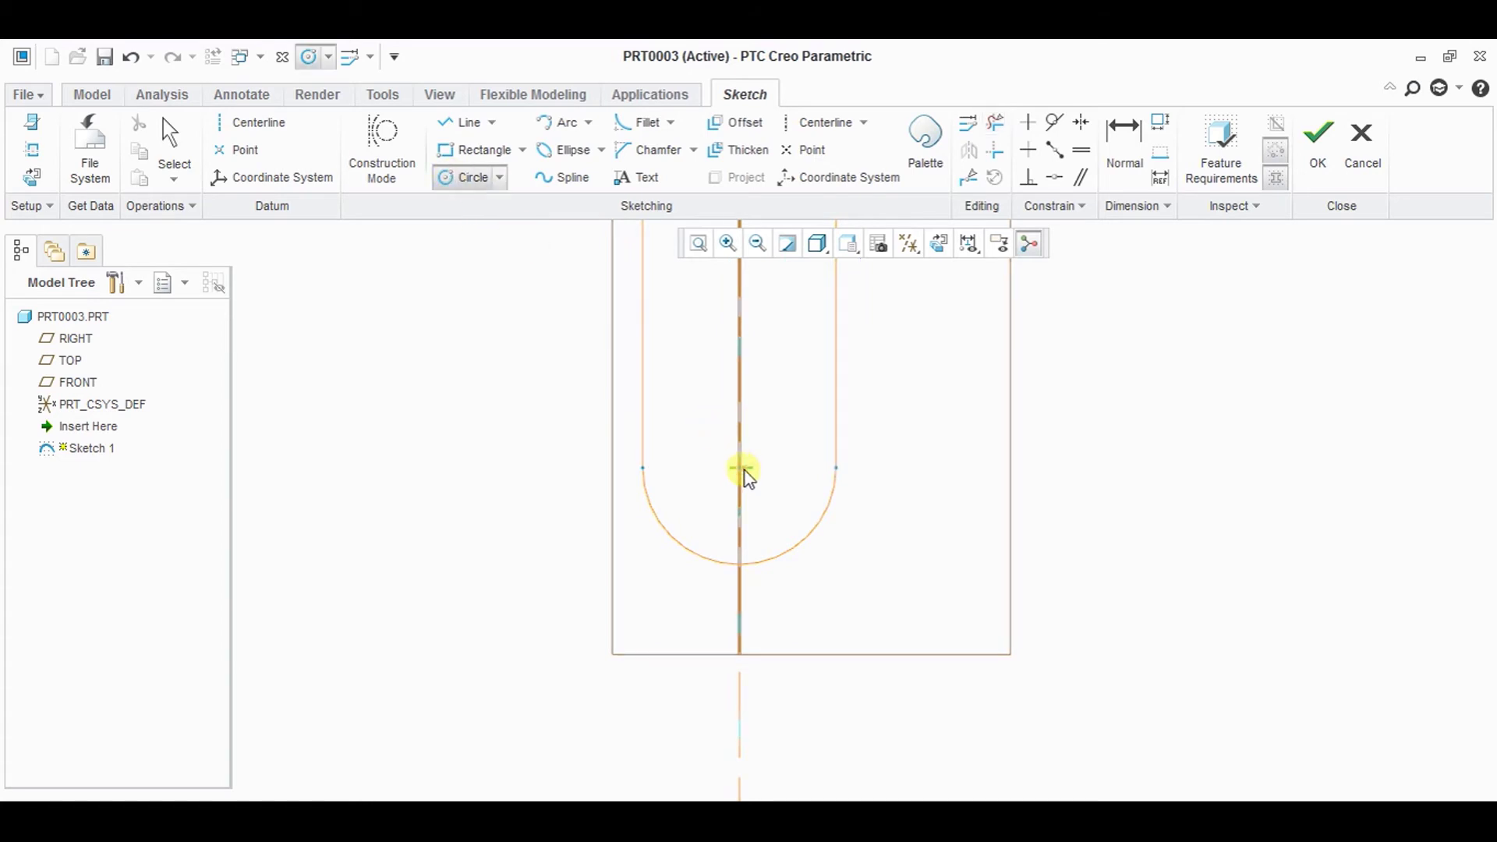
{"action": "left_click", "coordinate": [741, 468]}
{"action": "left_click", "coordinate": [759, 527]}
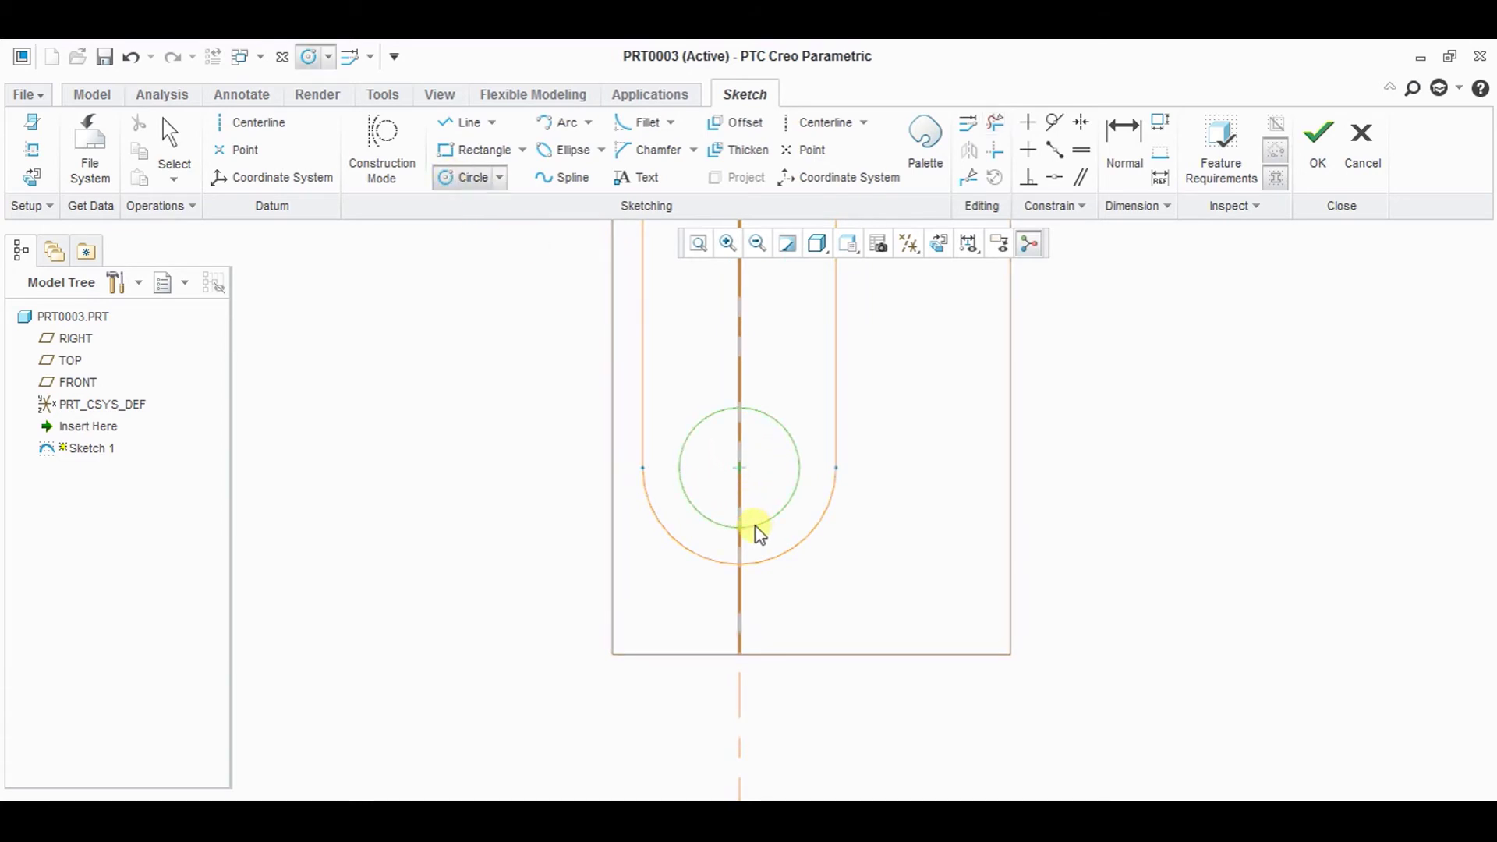
{"action": "middle_click", "coordinate": [774, 512]}
{"action": "double_click", "coordinate": [558, 328]}
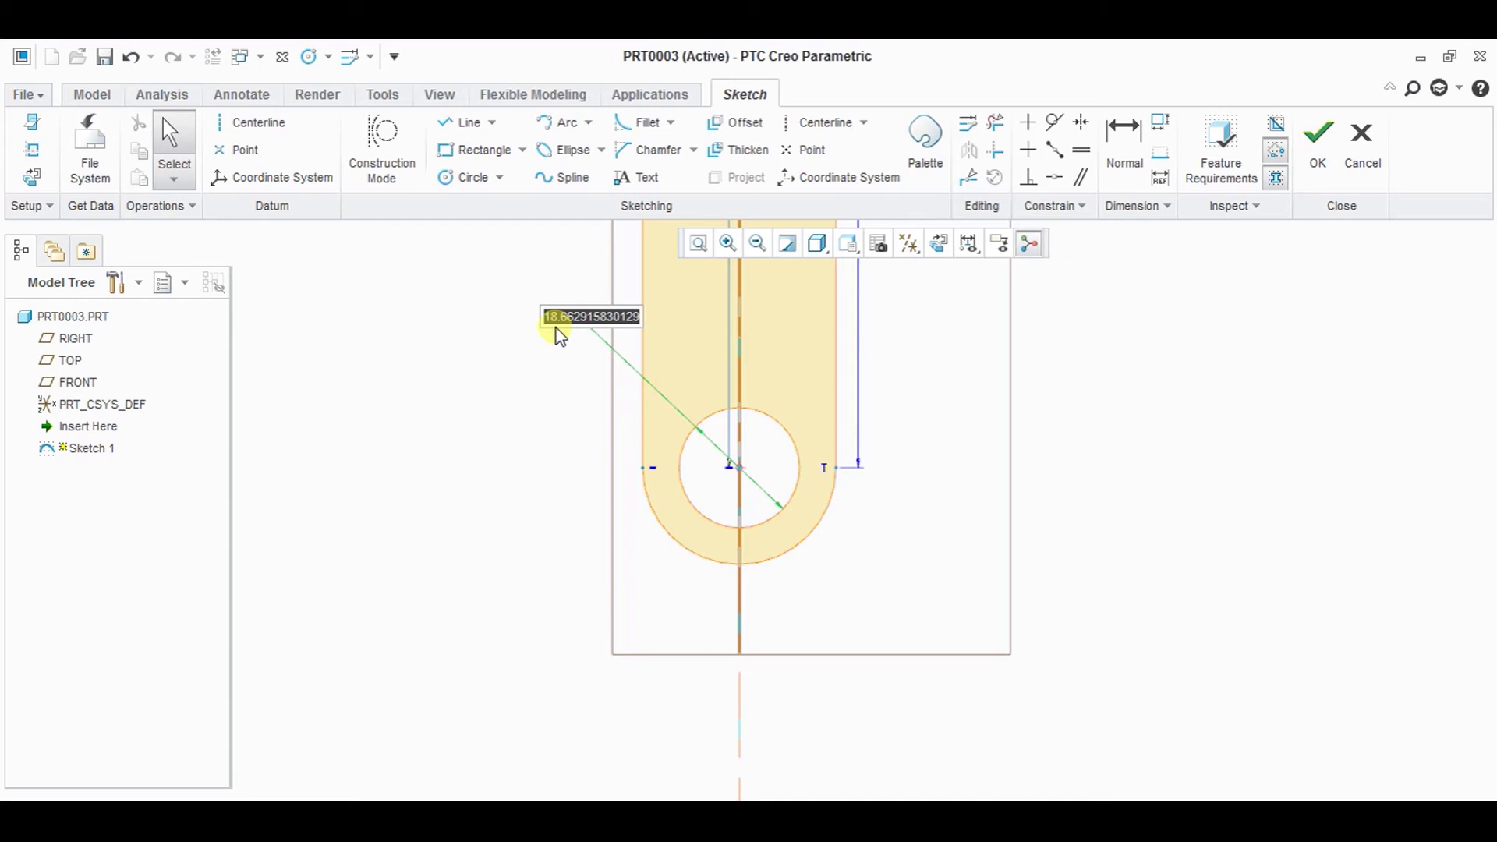
{"action": "type", "text": "25"}
{"action": "key", "text": "Return"}
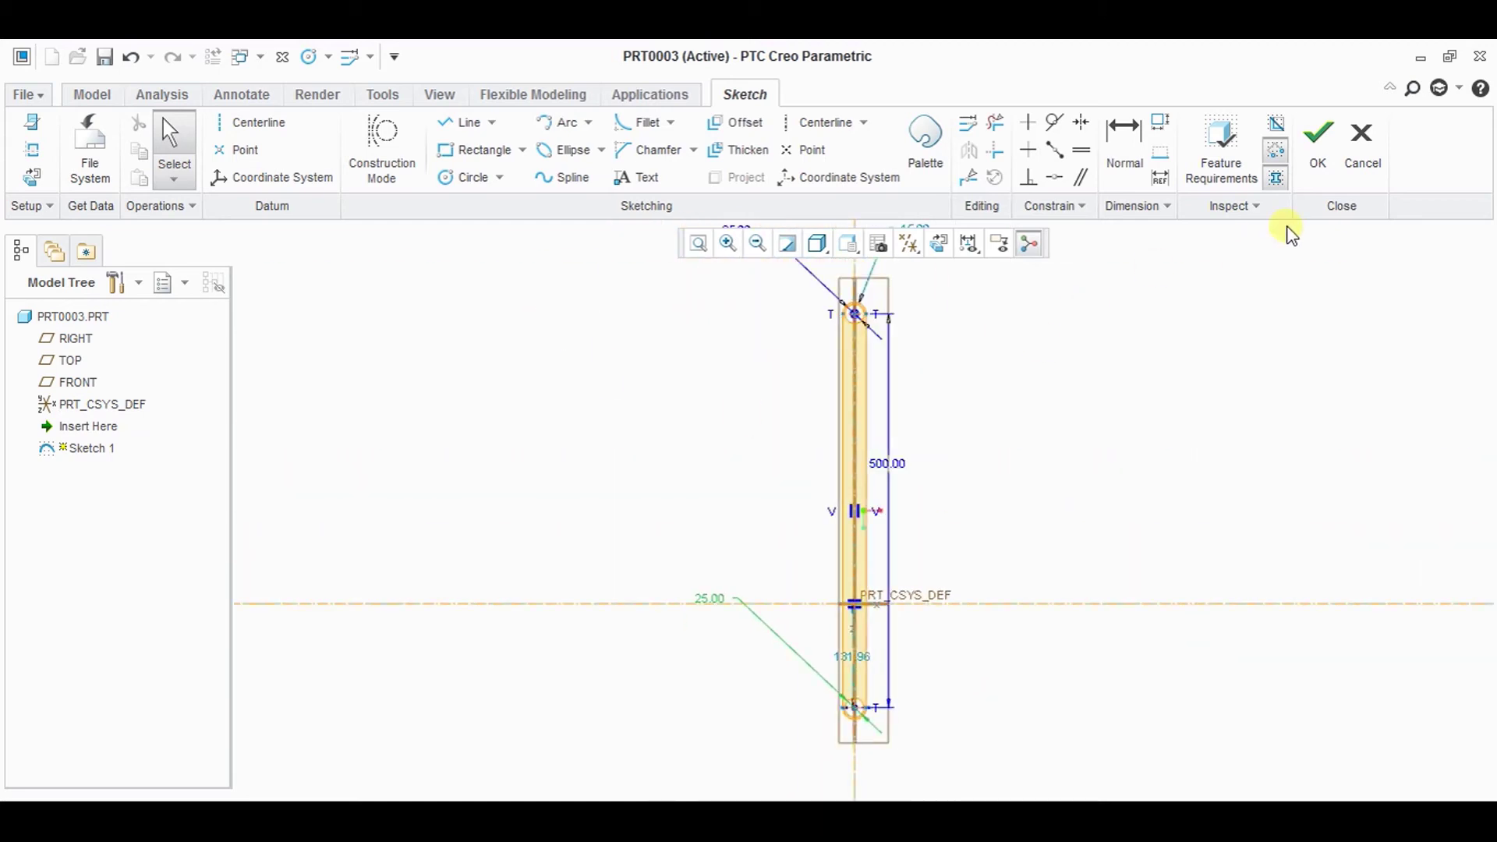
- Finish Sketch 1 and extrude the rounded bar to a 25 depth
{"action": "left_click", "coordinate": [1325, 154]}
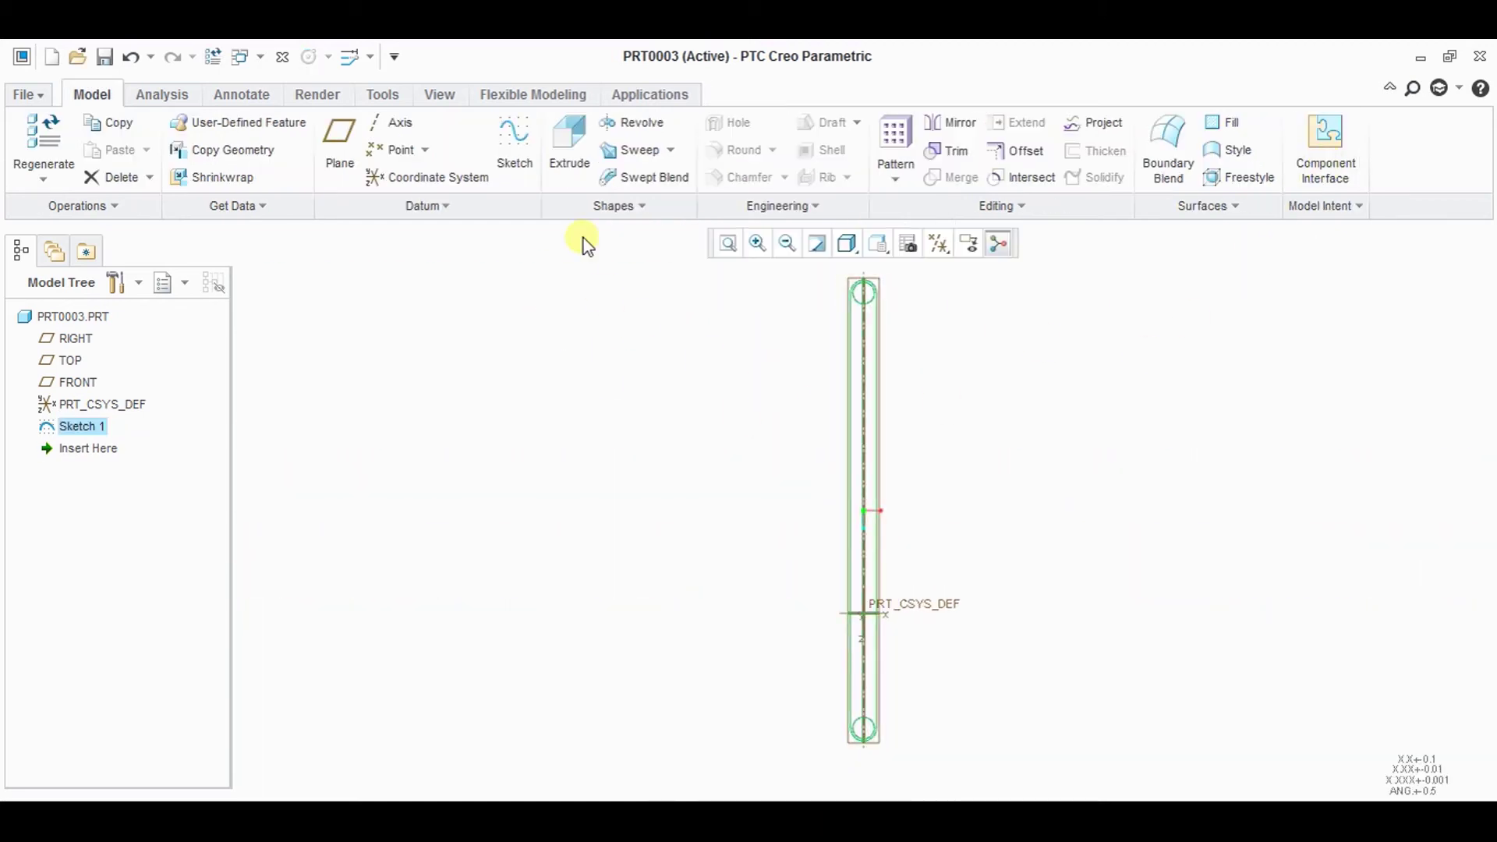
{"action": "left_click", "coordinate": [569, 152]}
{"action": "middle_click_drag", "start_coordinate": [686, 386], "coordinate": [766, 434]}
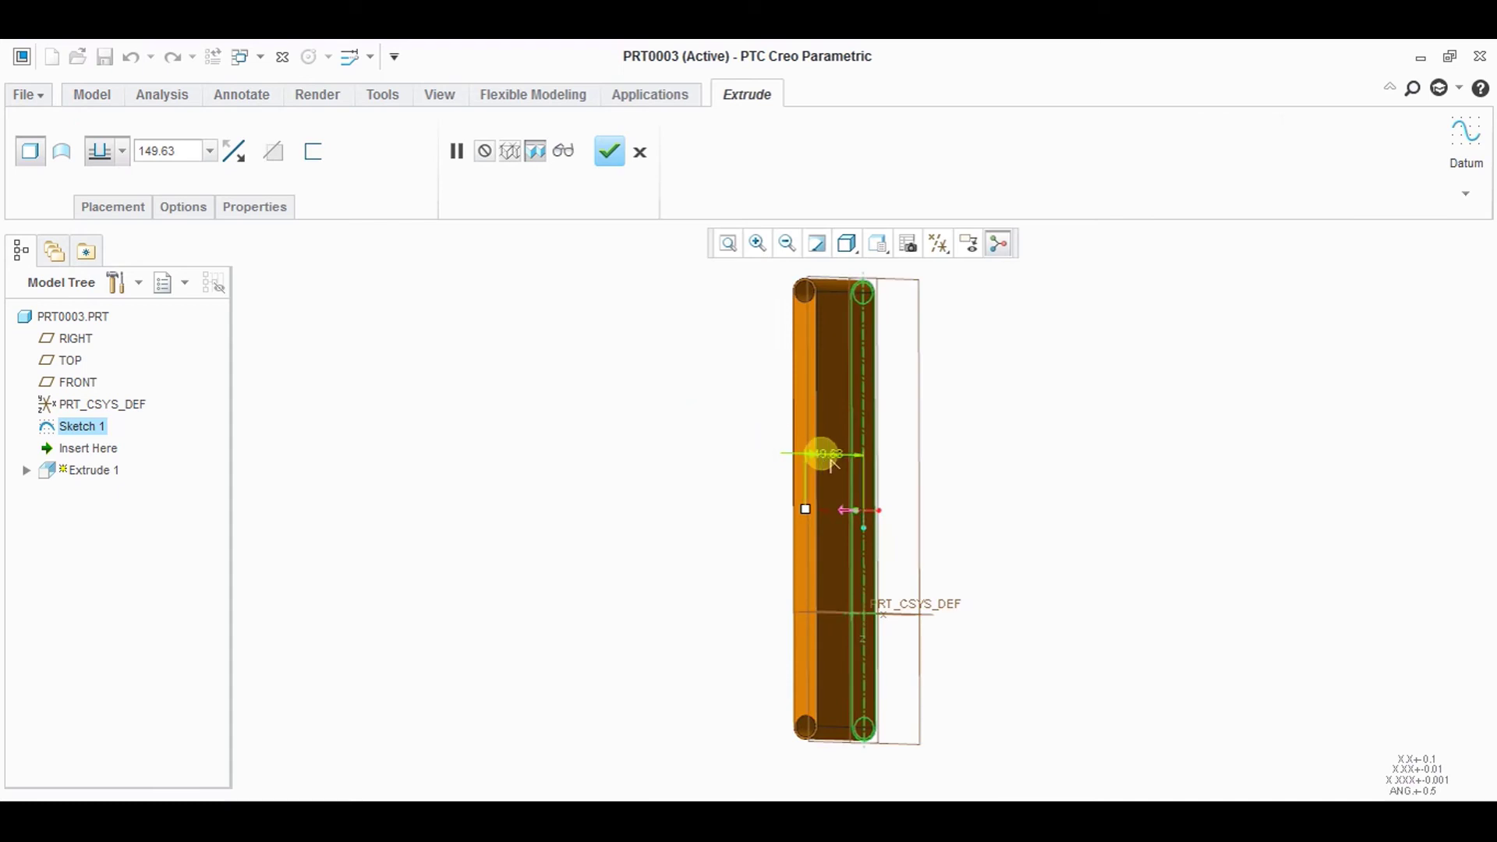
{"action": "double_click", "coordinate": [829, 456]}
{"action": "type", "text": "25"}
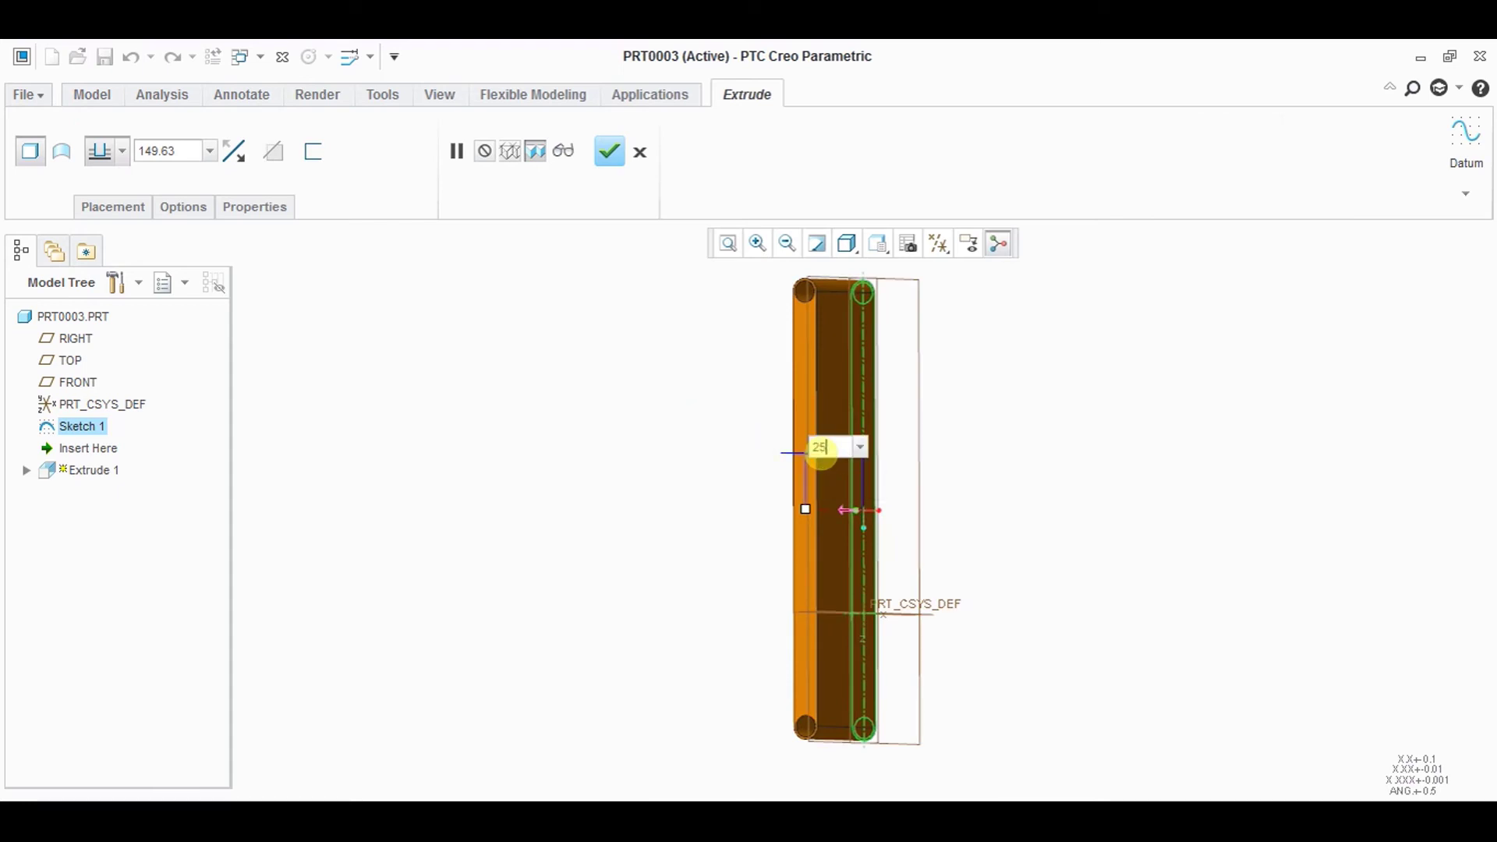
{"action": "key", "text": "Return"}
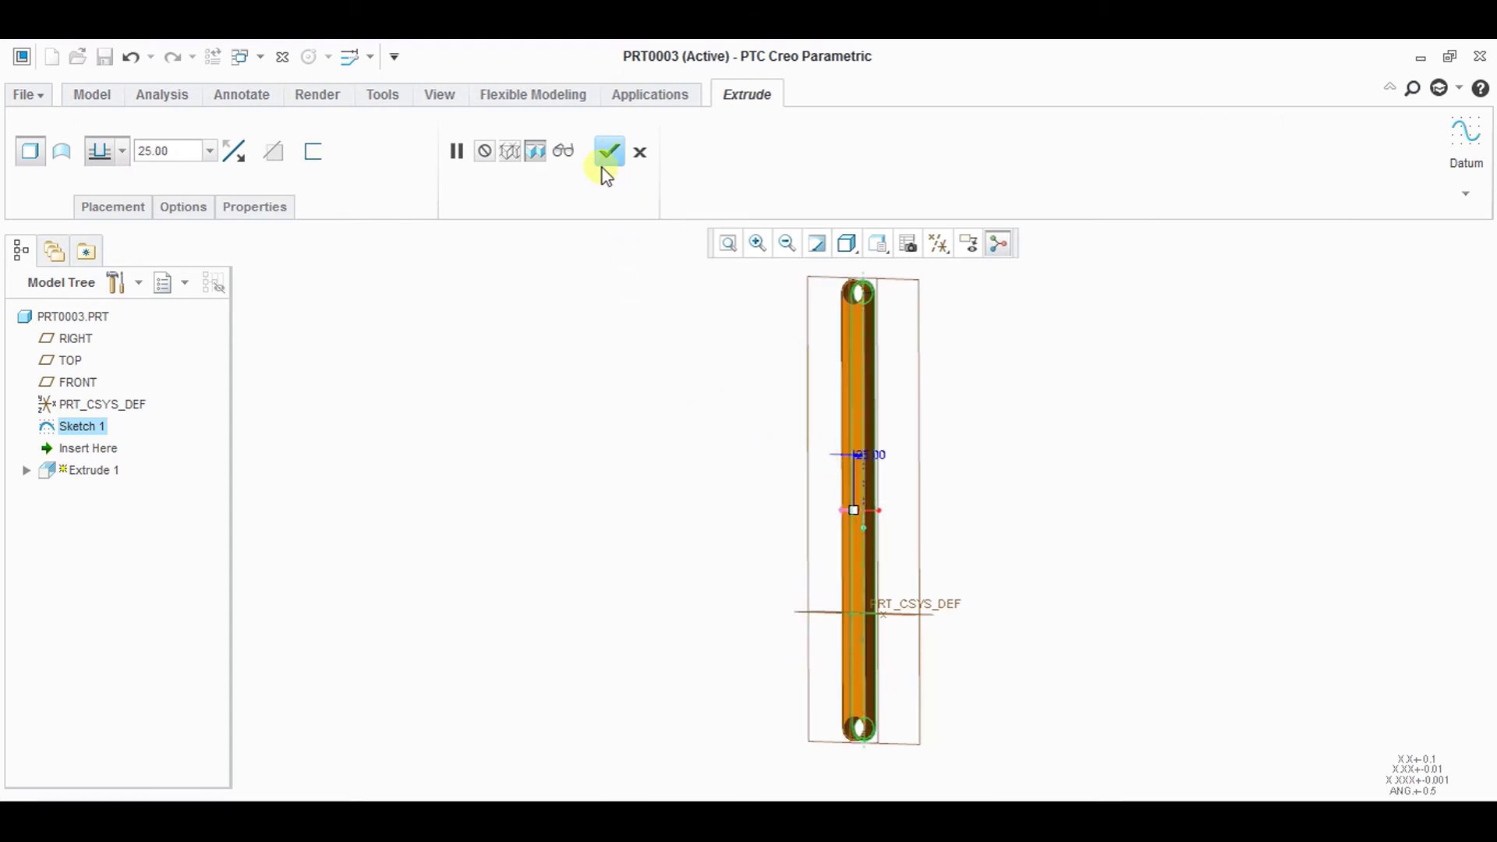
{"action": "left_click", "coordinate": [605, 157]}
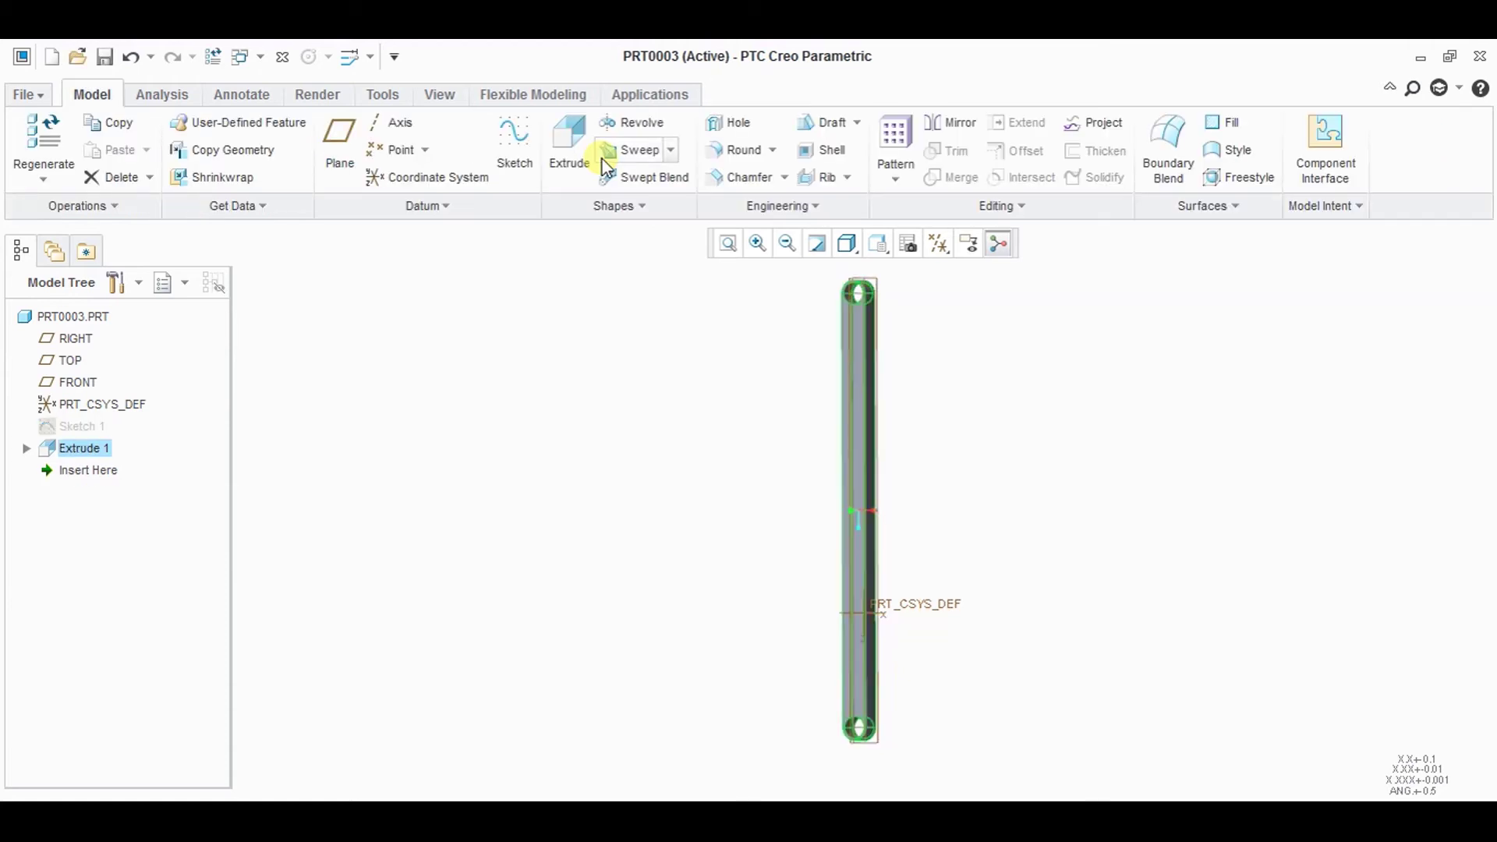
{"action": "left_click", "coordinate": [588, 465]}
- Save a copy of the part as 'bar' in the new folder
{"action": "left_click", "coordinate": [26, 94]}
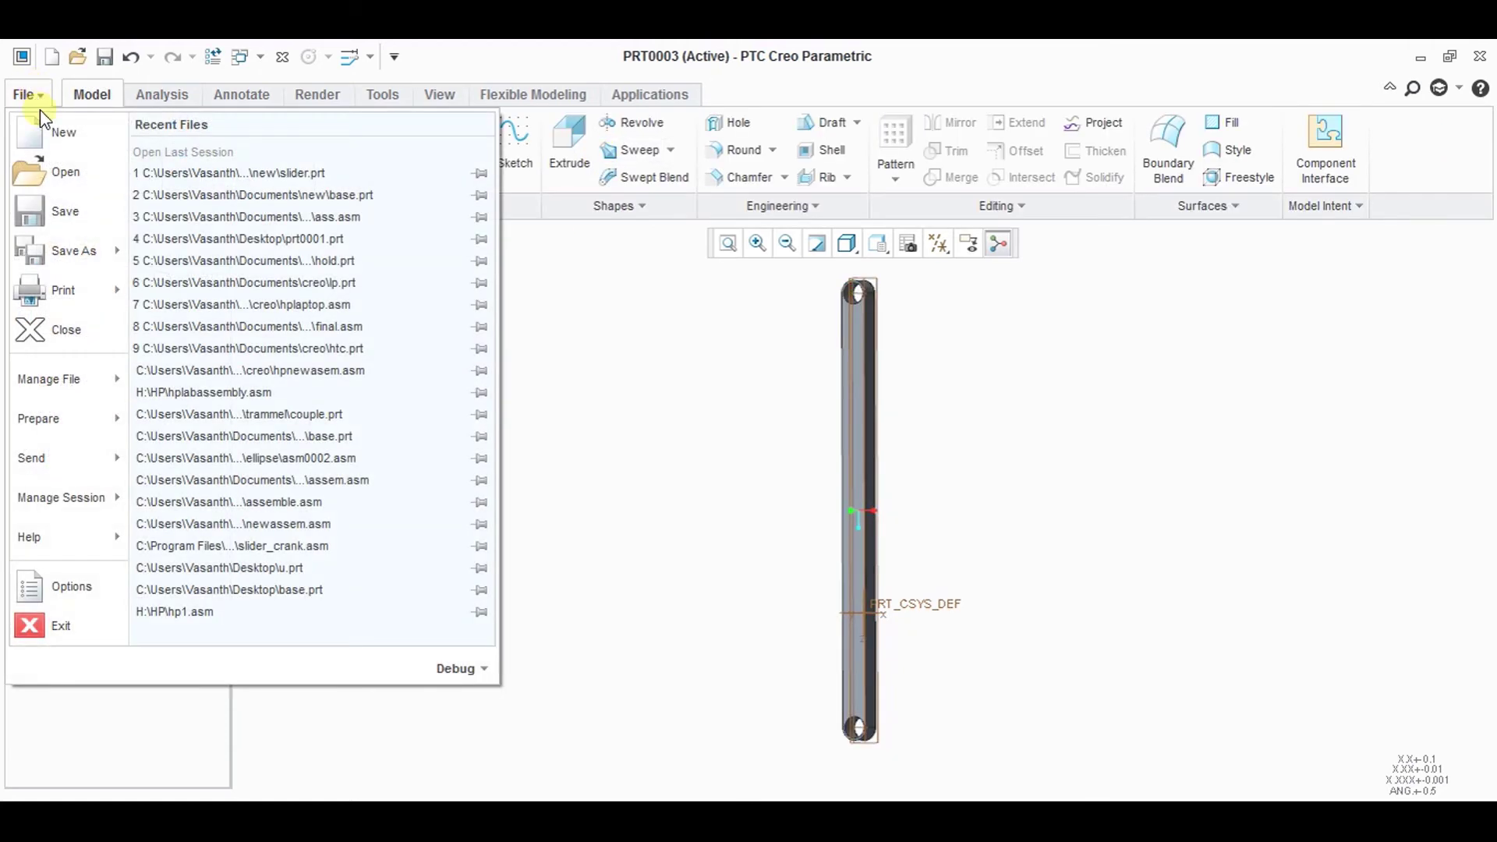
{"action": "mouse_move", "coordinate": [71, 251]}
{"action": "left_click", "coordinate": [74, 238]}
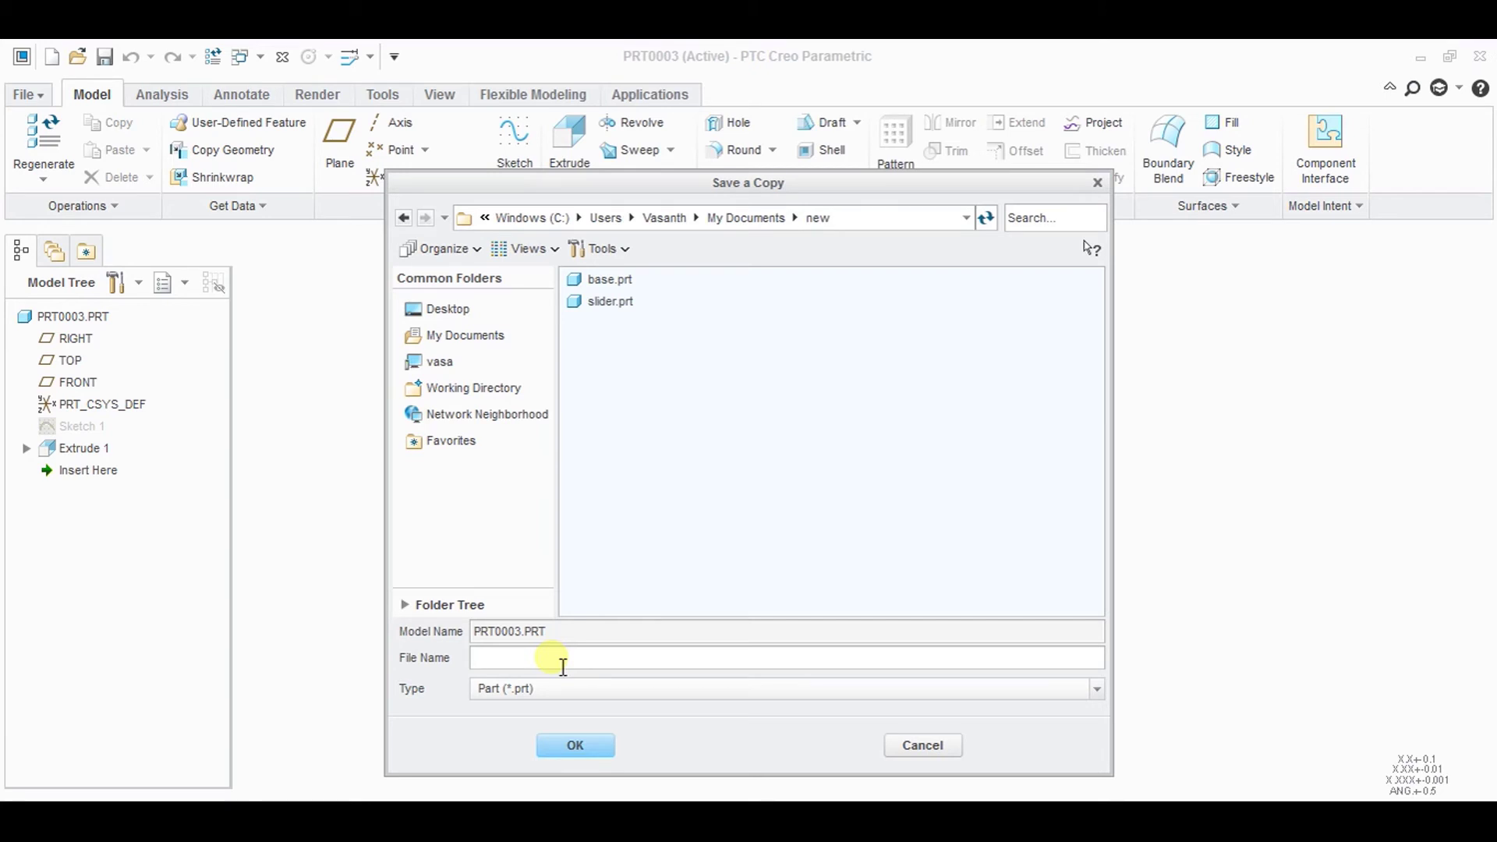
{"action": "type", "text": "bar"}
{"action": "key", "text": "Return"}
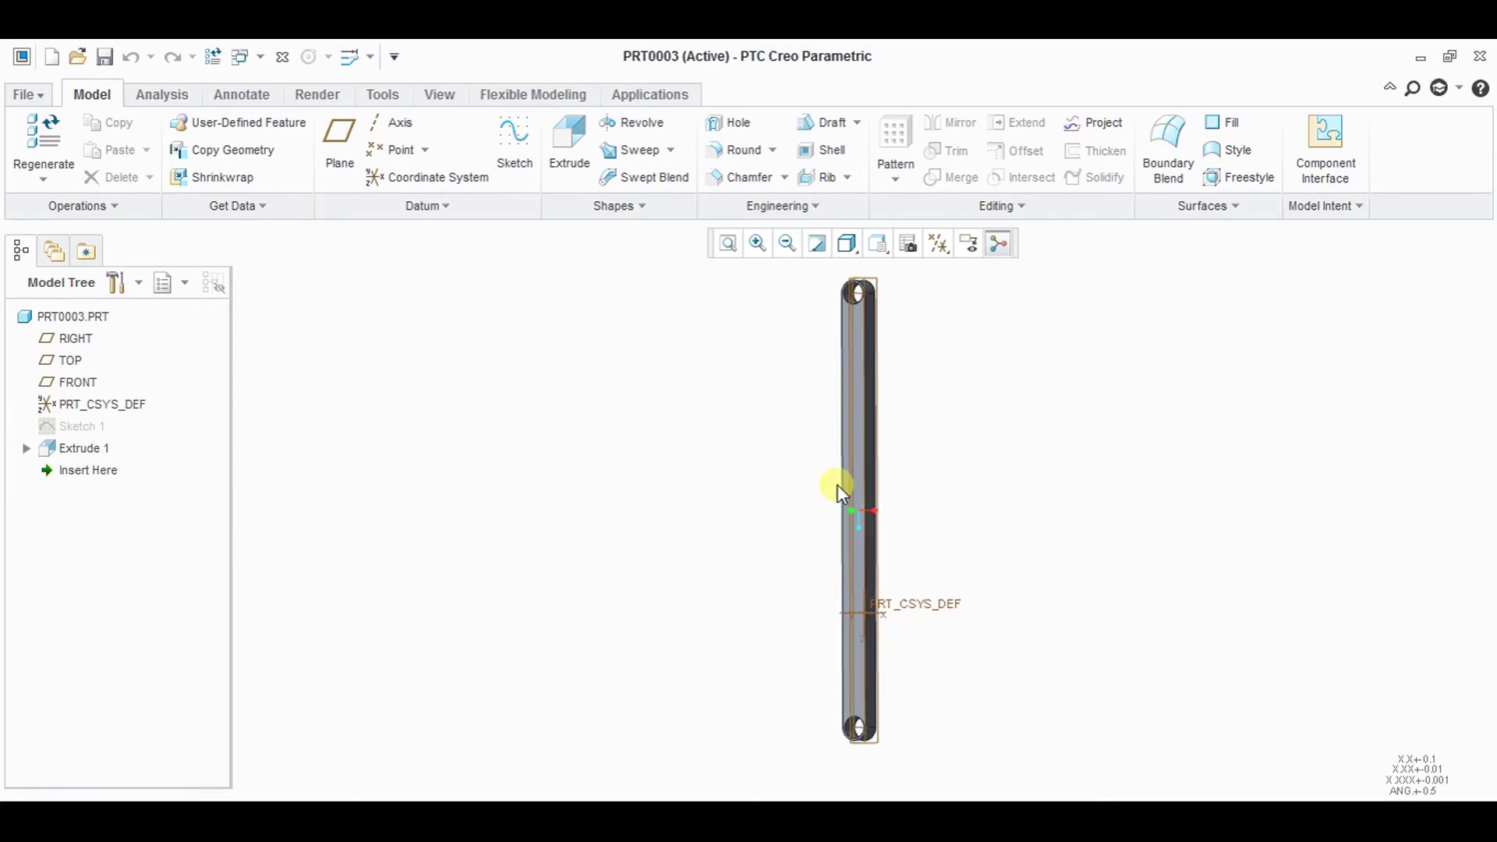
- Create a new assembly model
{"action": "left_click", "coordinate": [45, 97]}
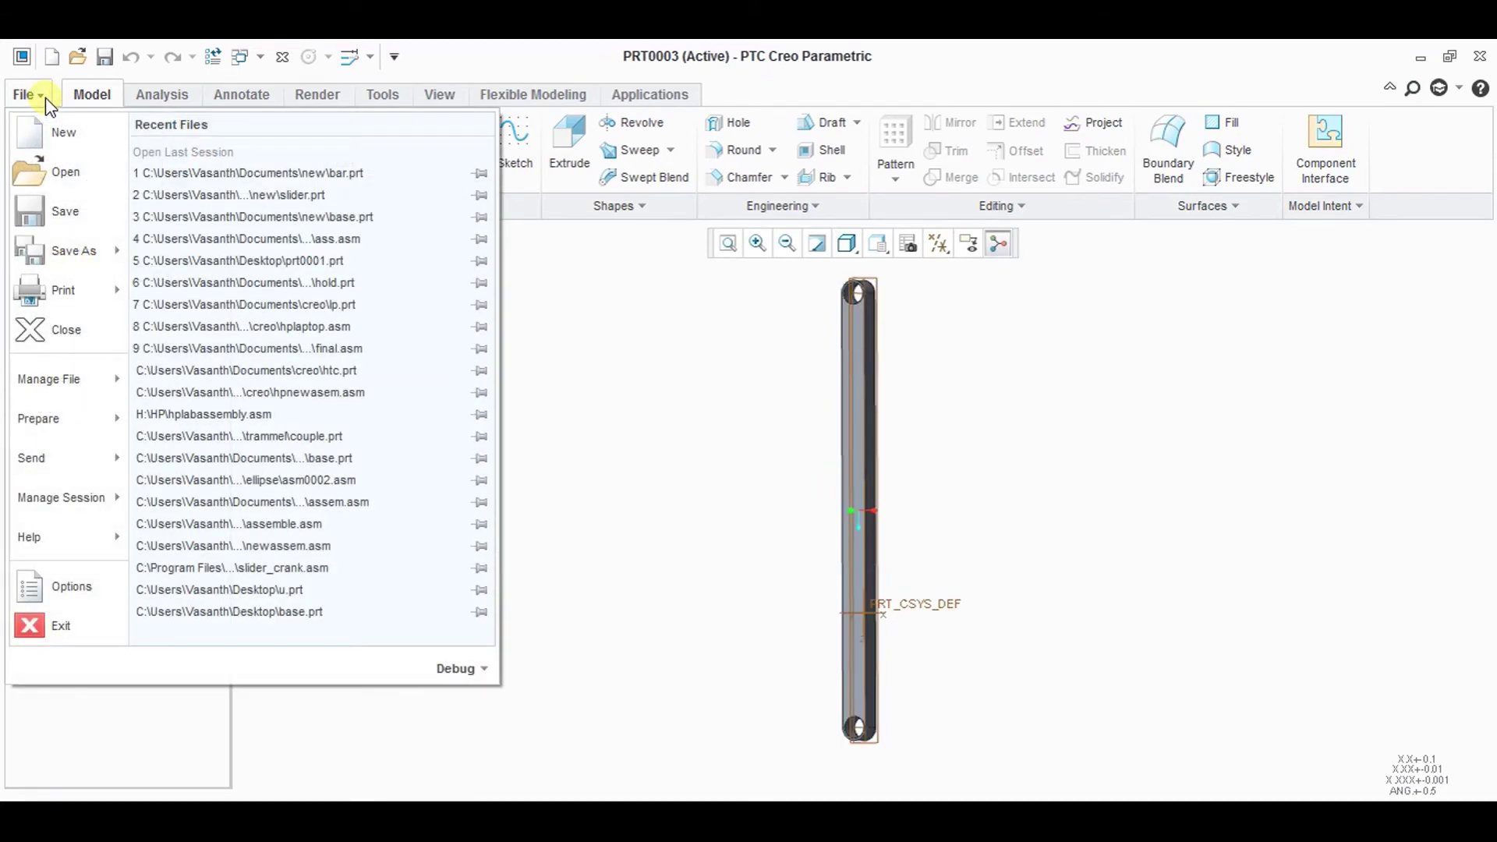
{"action": "left_click", "coordinate": [59, 134]}
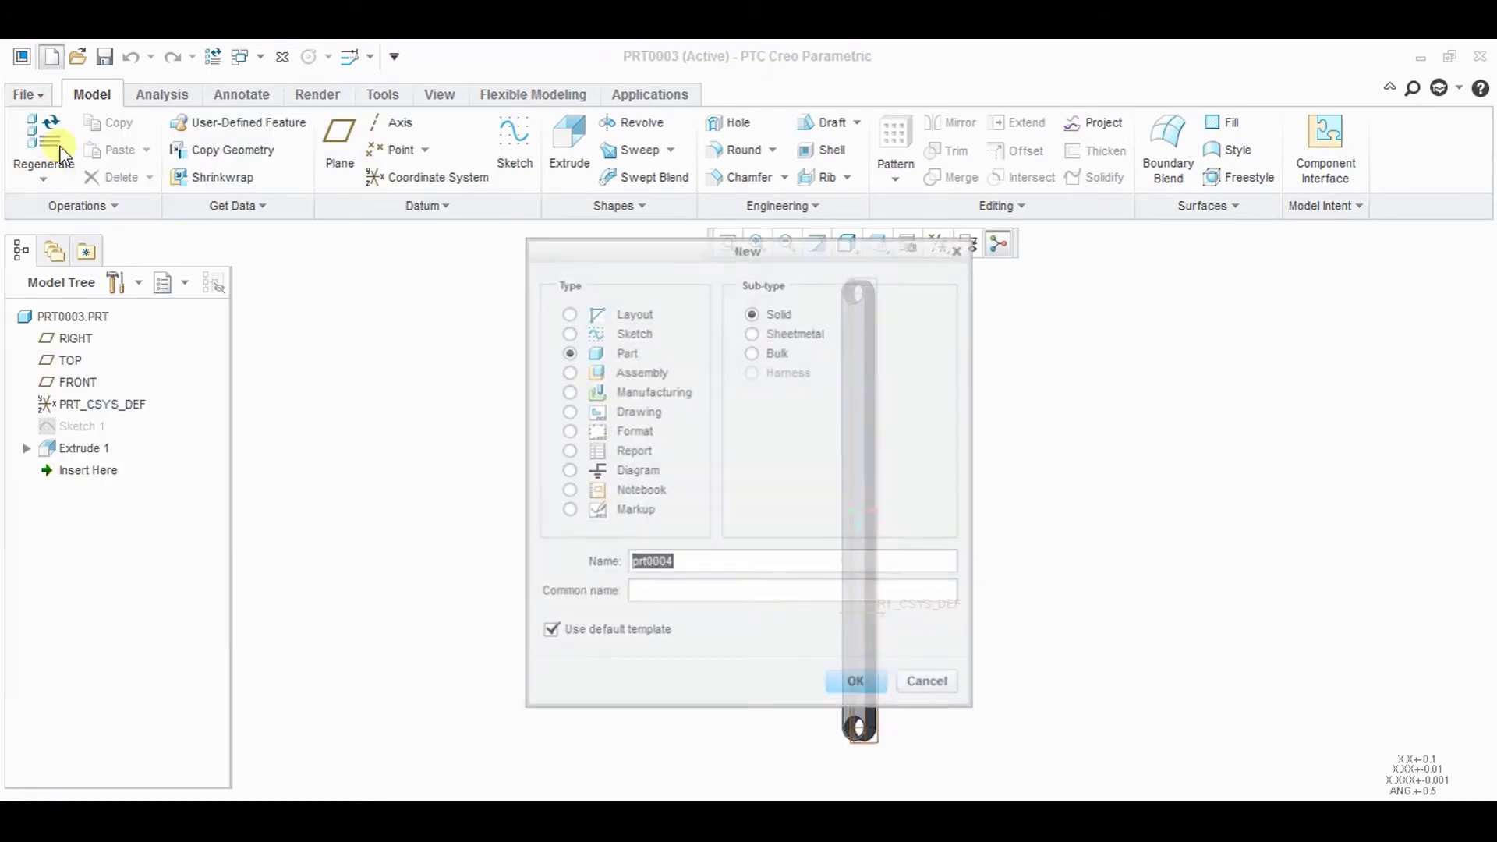
{"action": "left_click", "coordinate": [610, 375]}
{"action": "left_click", "coordinate": [851, 677]}
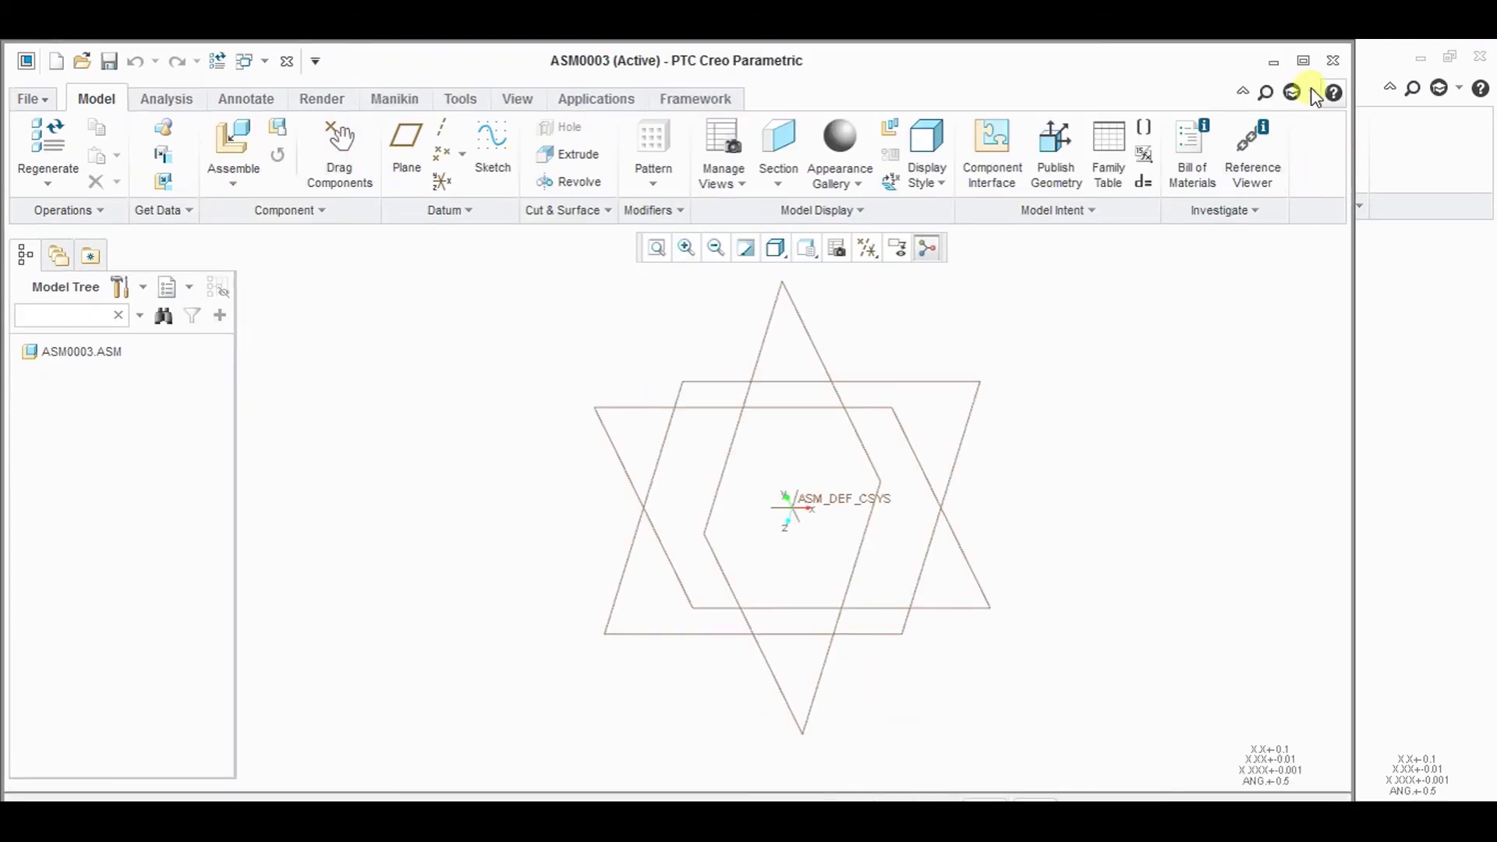
- Assemble base.prt with the Default constraint
{"action": "left_click", "coordinate": [228, 143]}
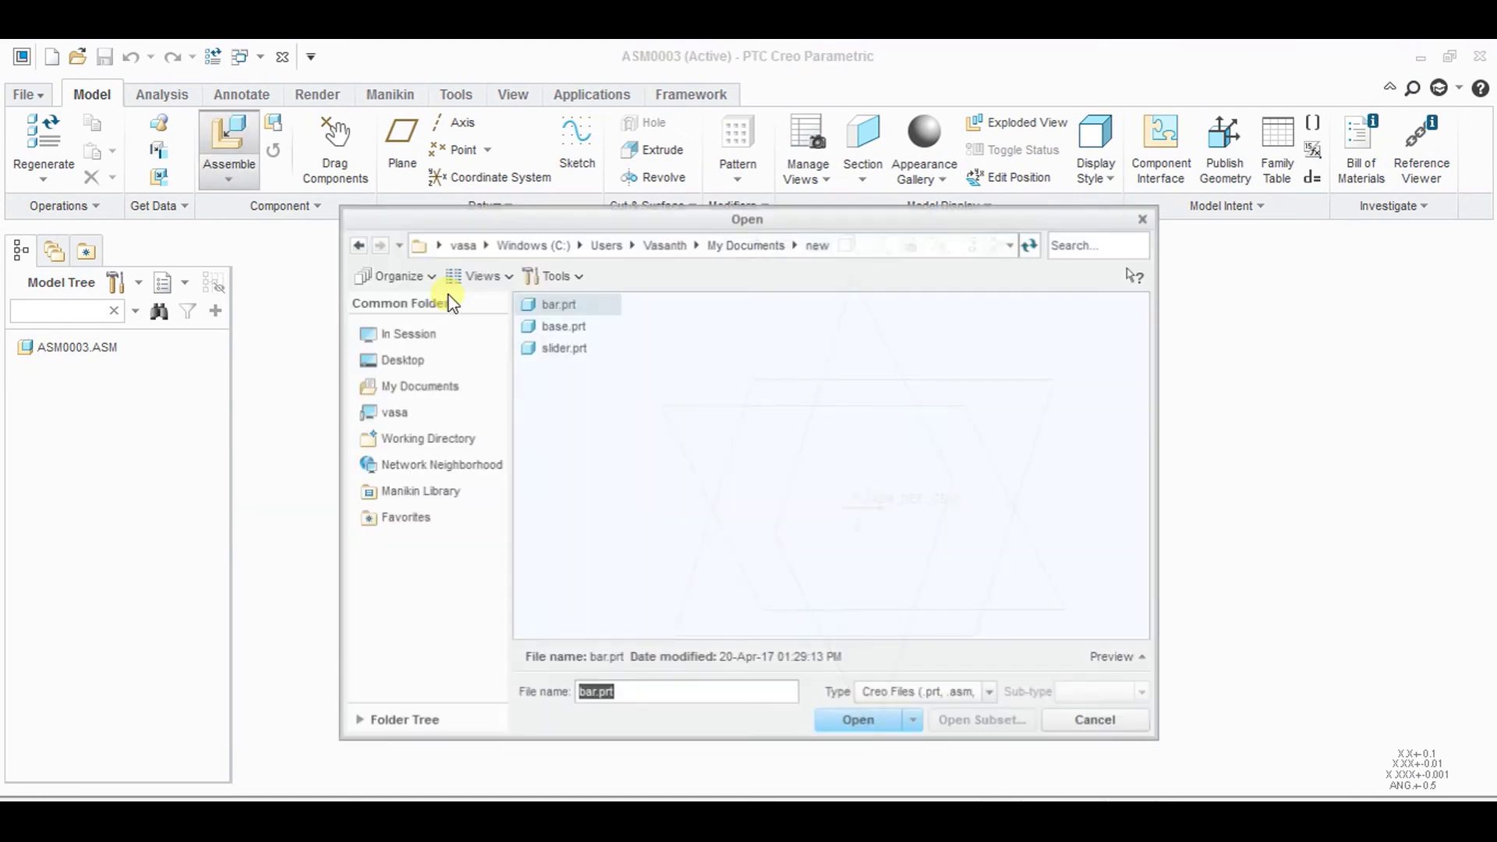
{"action": "left_click", "coordinate": [560, 333]}
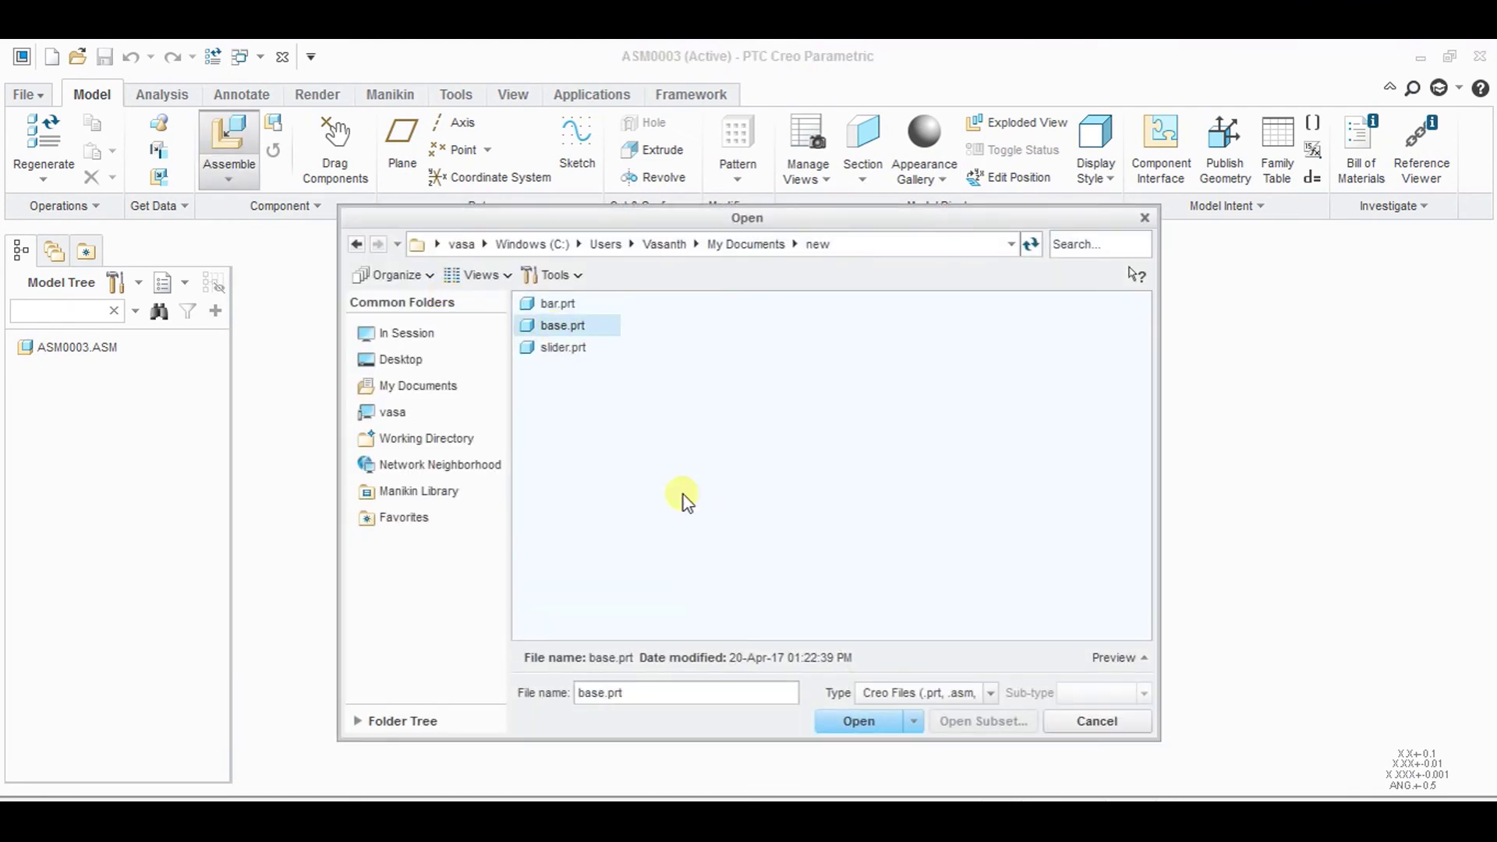
{"action": "left_click", "coordinate": [876, 718]}
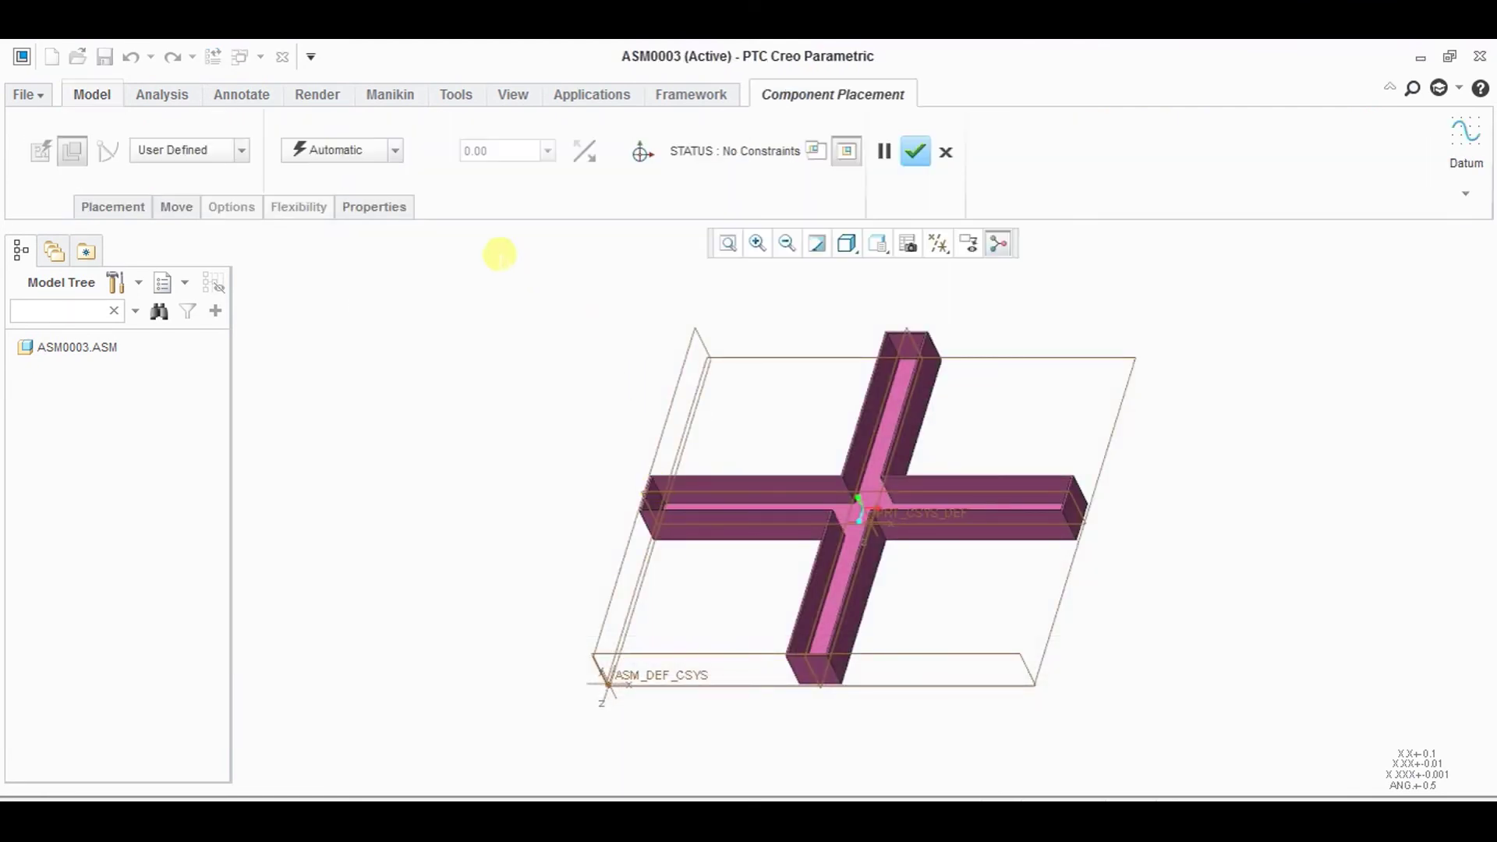
{"action": "left_click", "coordinate": [340, 153]}
{"action": "left_click", "coordinate": [358, 370]}
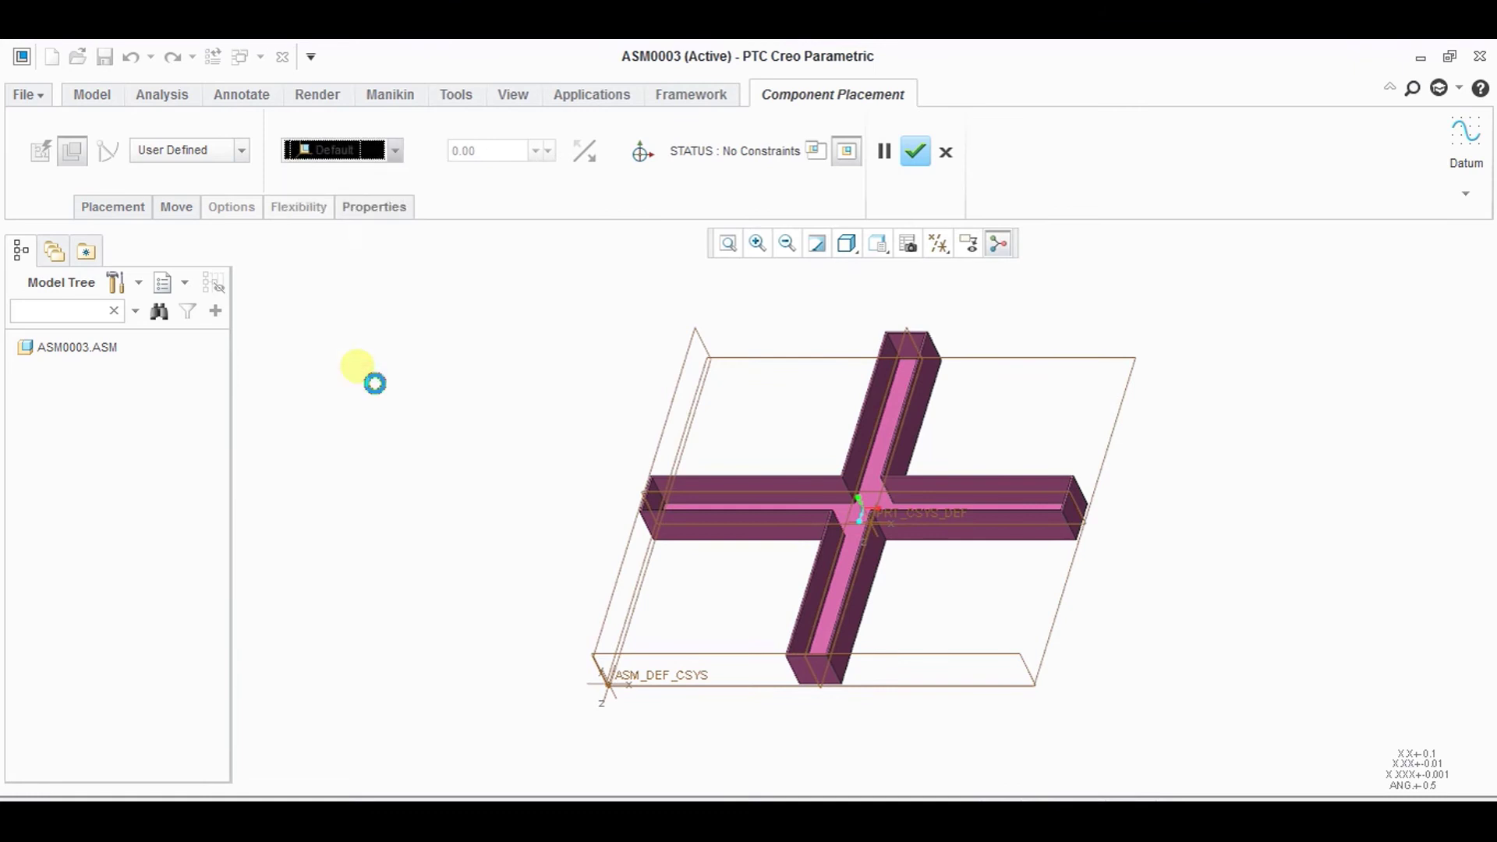
- Finish placing the base, then load slider.prt with a Planar connection
{"action": "left_click", "coordinate": [925, 154]}
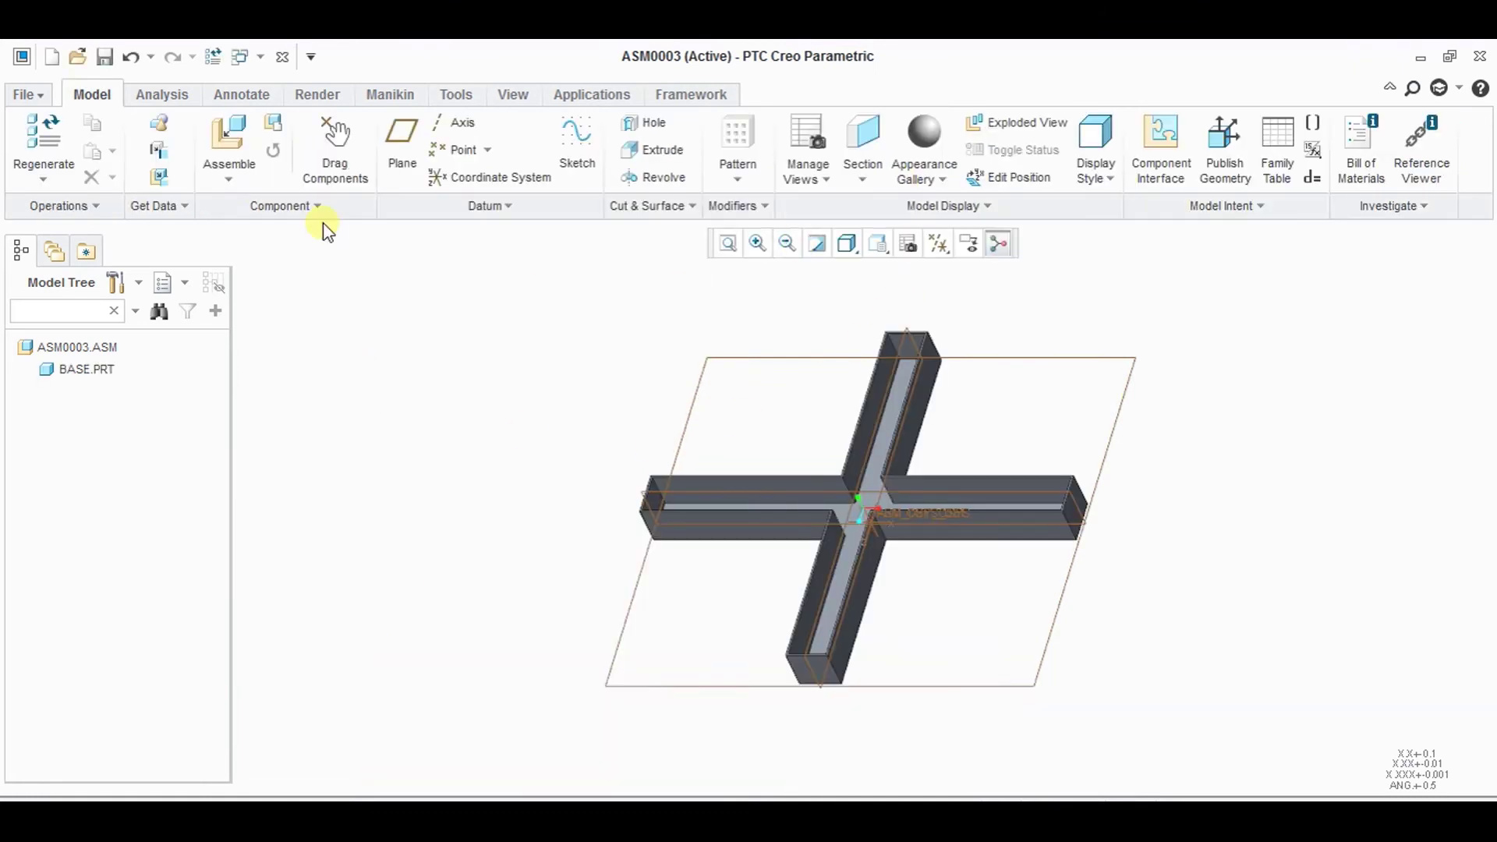
{"action": "left_click", "coordinate": [238, 138]}
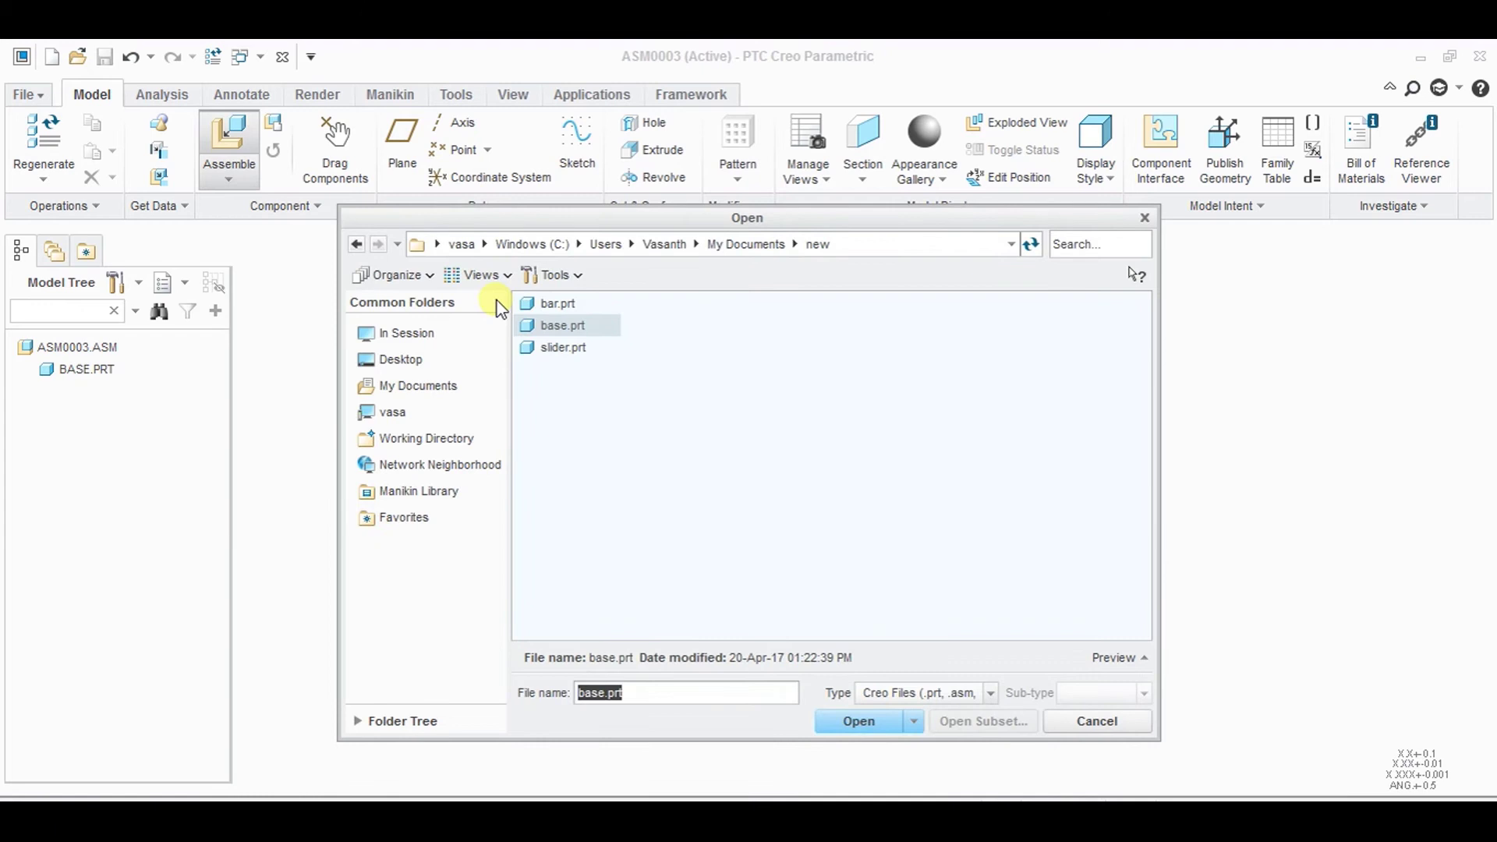
{"action": "left_click", "coordinate": [585, 348]}
{"action": "left_click", "coordinate": [862, 722]}
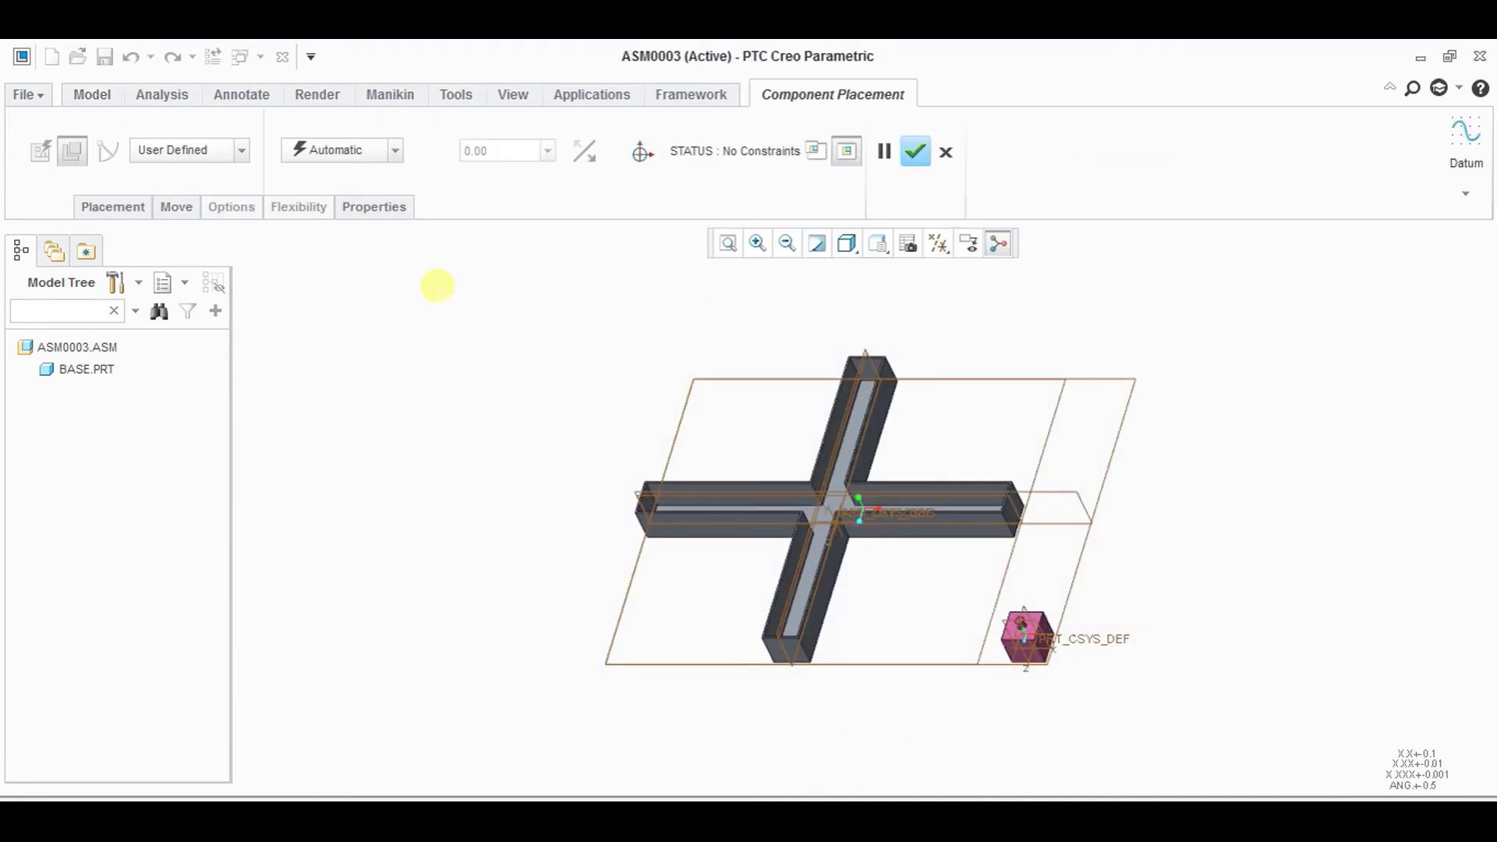
{"action": "left_click", "coordinate": [243, 151]}
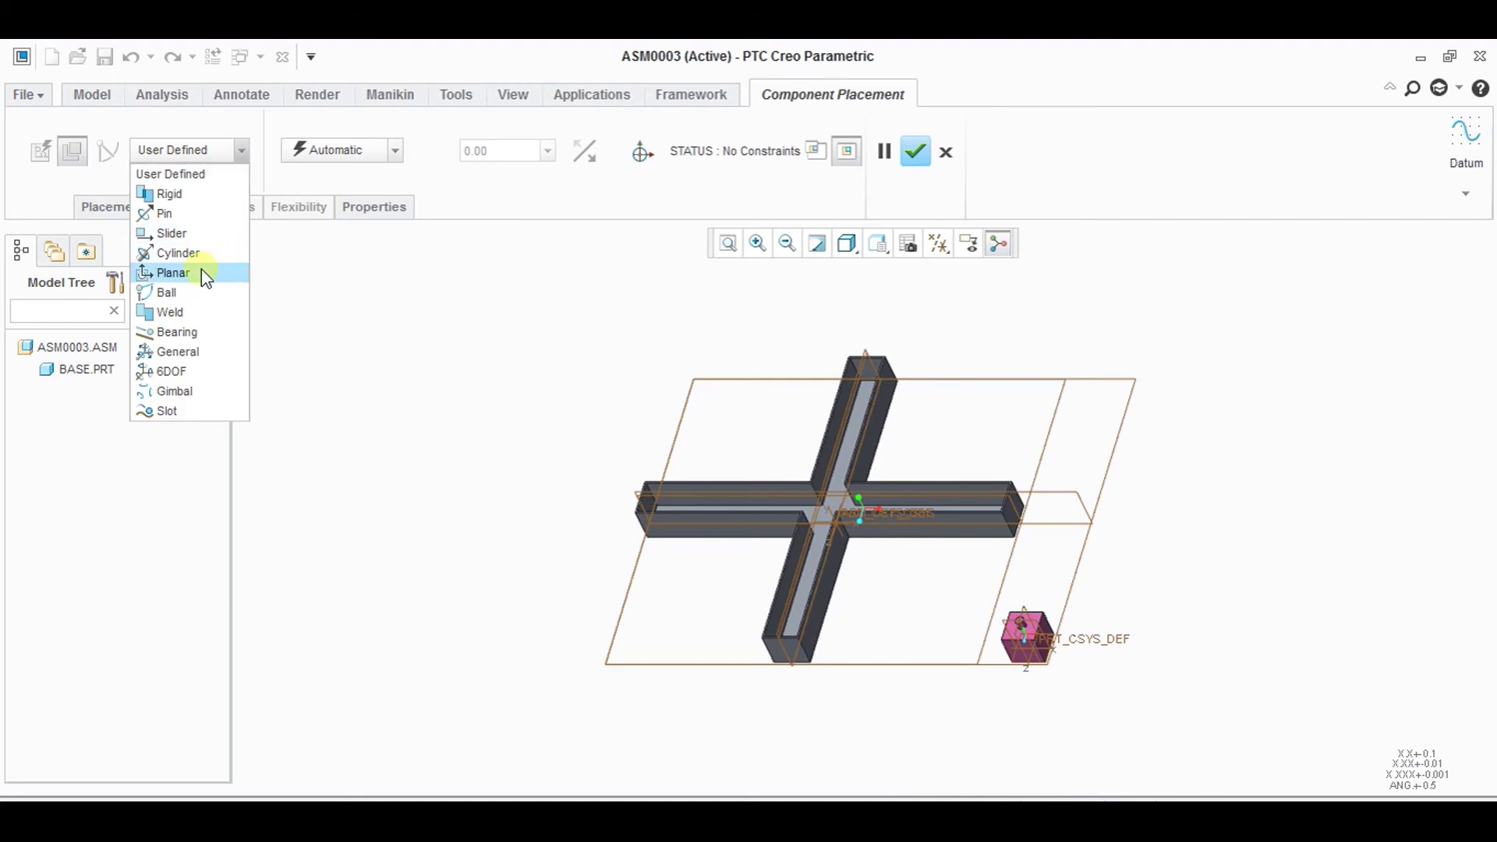
{"action": "left_click", "coordinate": [173, 273]}
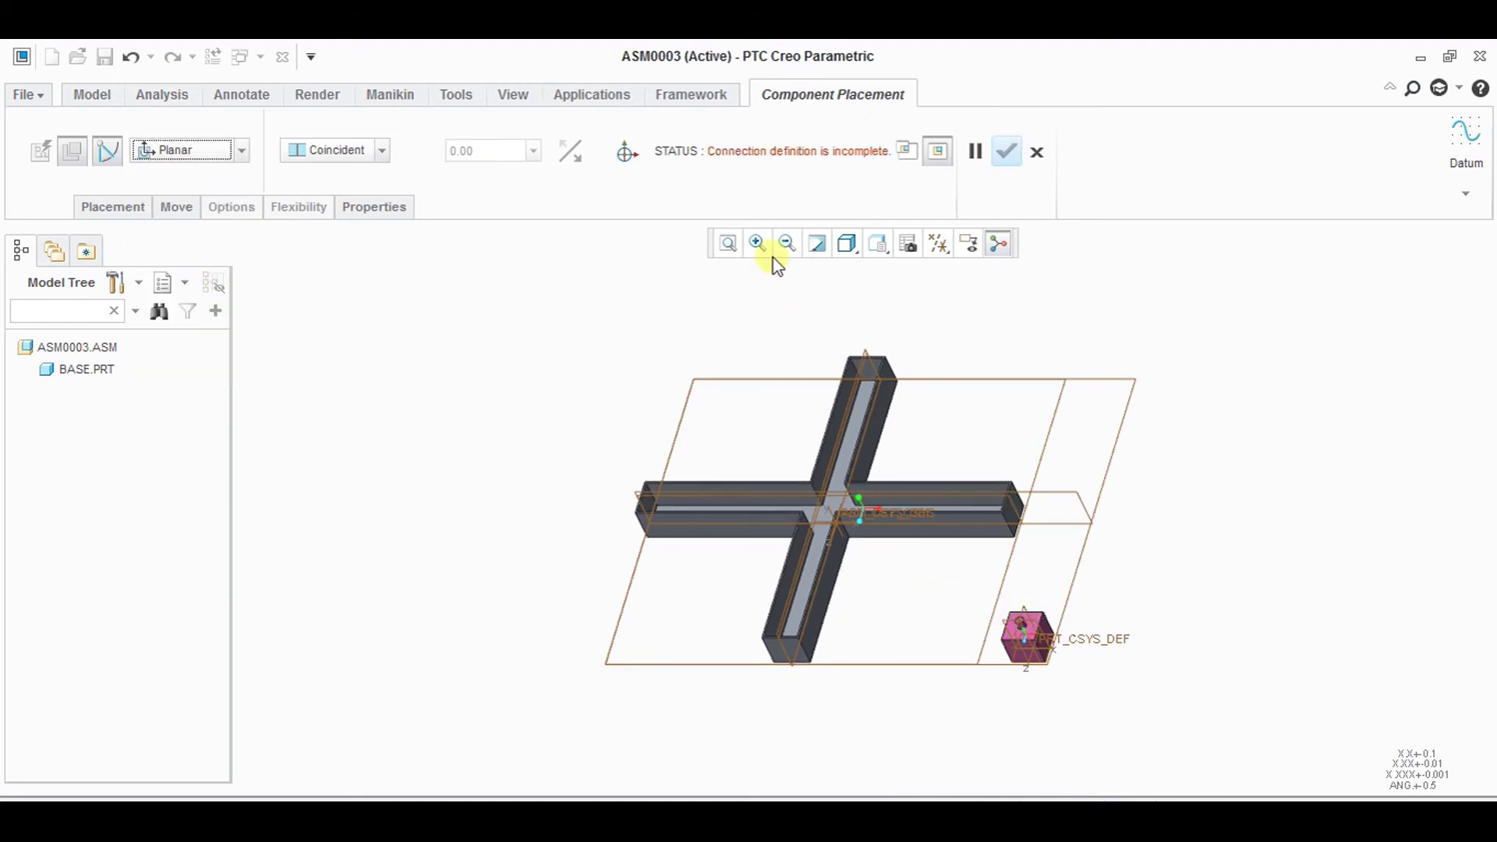
{"action": "scroll", "coordinate": [977, 554], "scroll_direction": "down", "scroll_amount": 3}
{"action": "scroll", "coordinate": [929, 511], "scroll_direction": "down", "scroll_amount": 3}
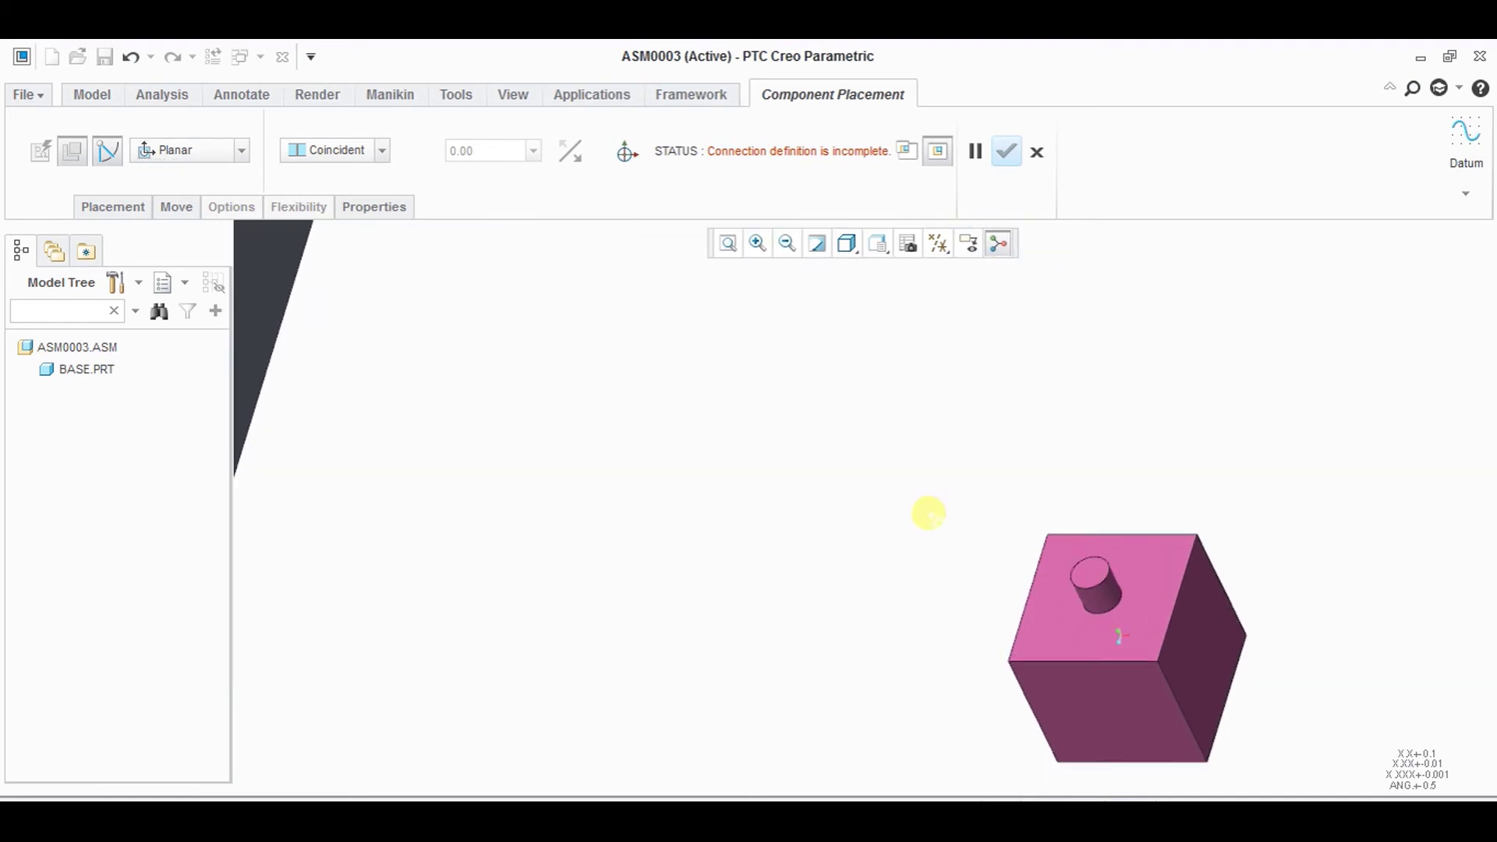
{"action": "scroll", "coordinate": [1062, 505], "scroll_direction": "down", "scroll_amount": 2}
- Mate a slider reference plane with the base's beam plane
{"action": "left_click", "coordinate": [1120, 512]}
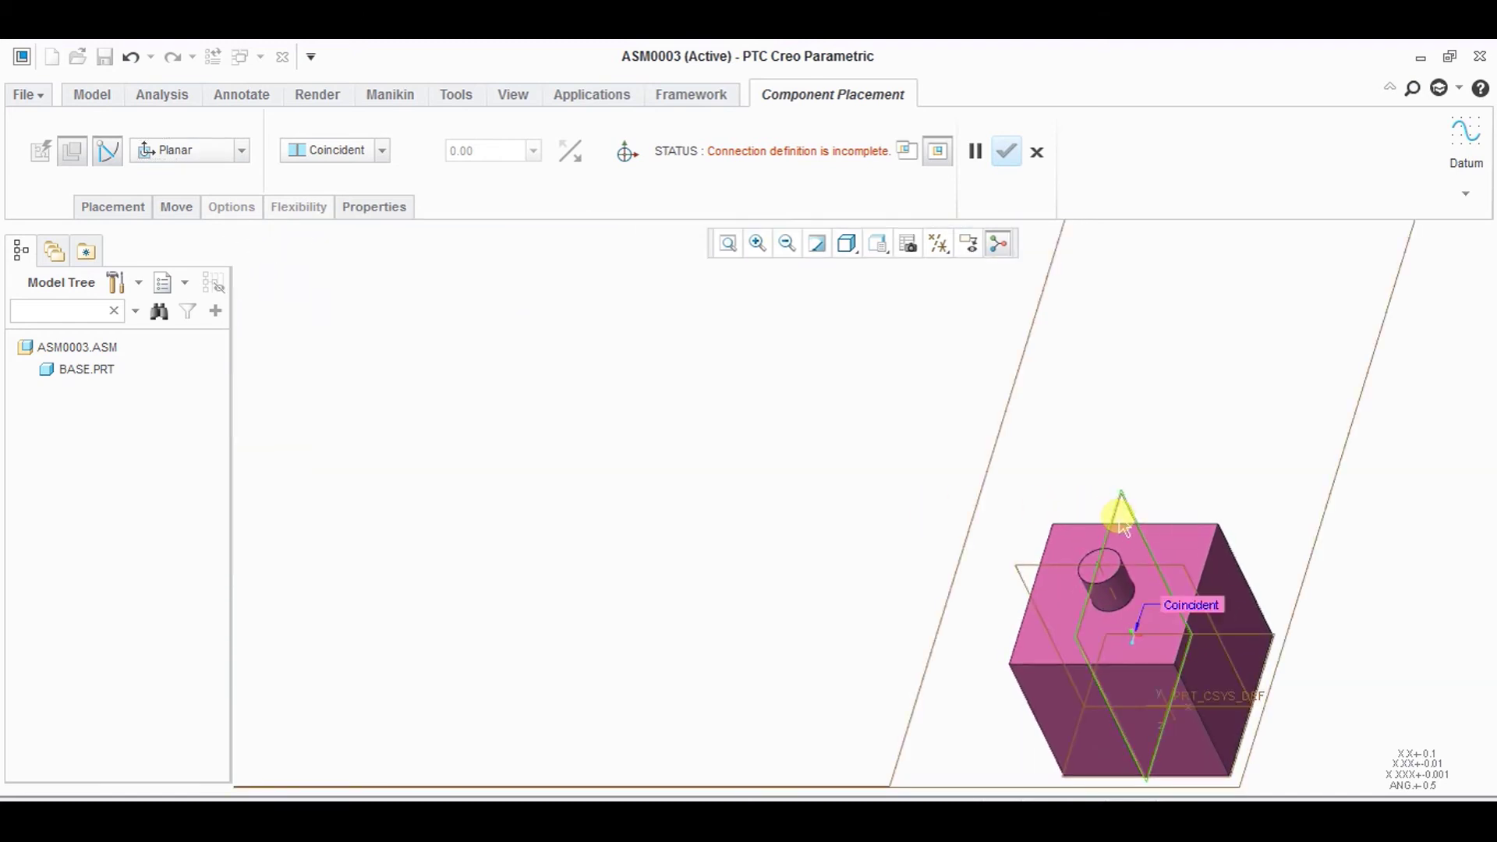
{"action": "left_click", "coordinate": [788, 246]}
{"action": "left_click", "coordinate": [789, 246]}
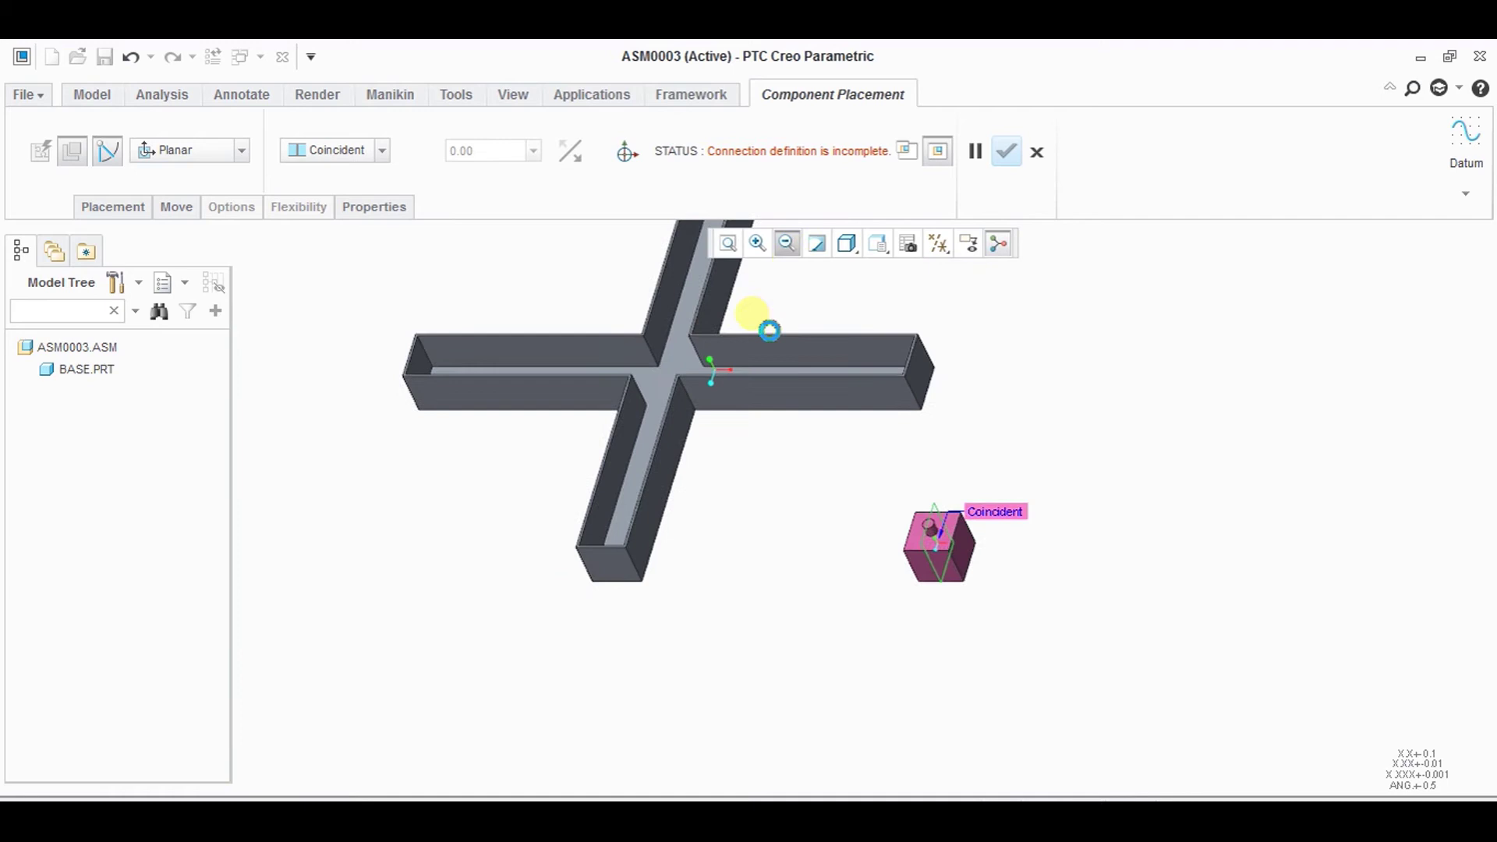
{"action": "middle_click_drag", "start_coordinate": [517, 308], "coordinate": [550, 422], "text": "shift"}
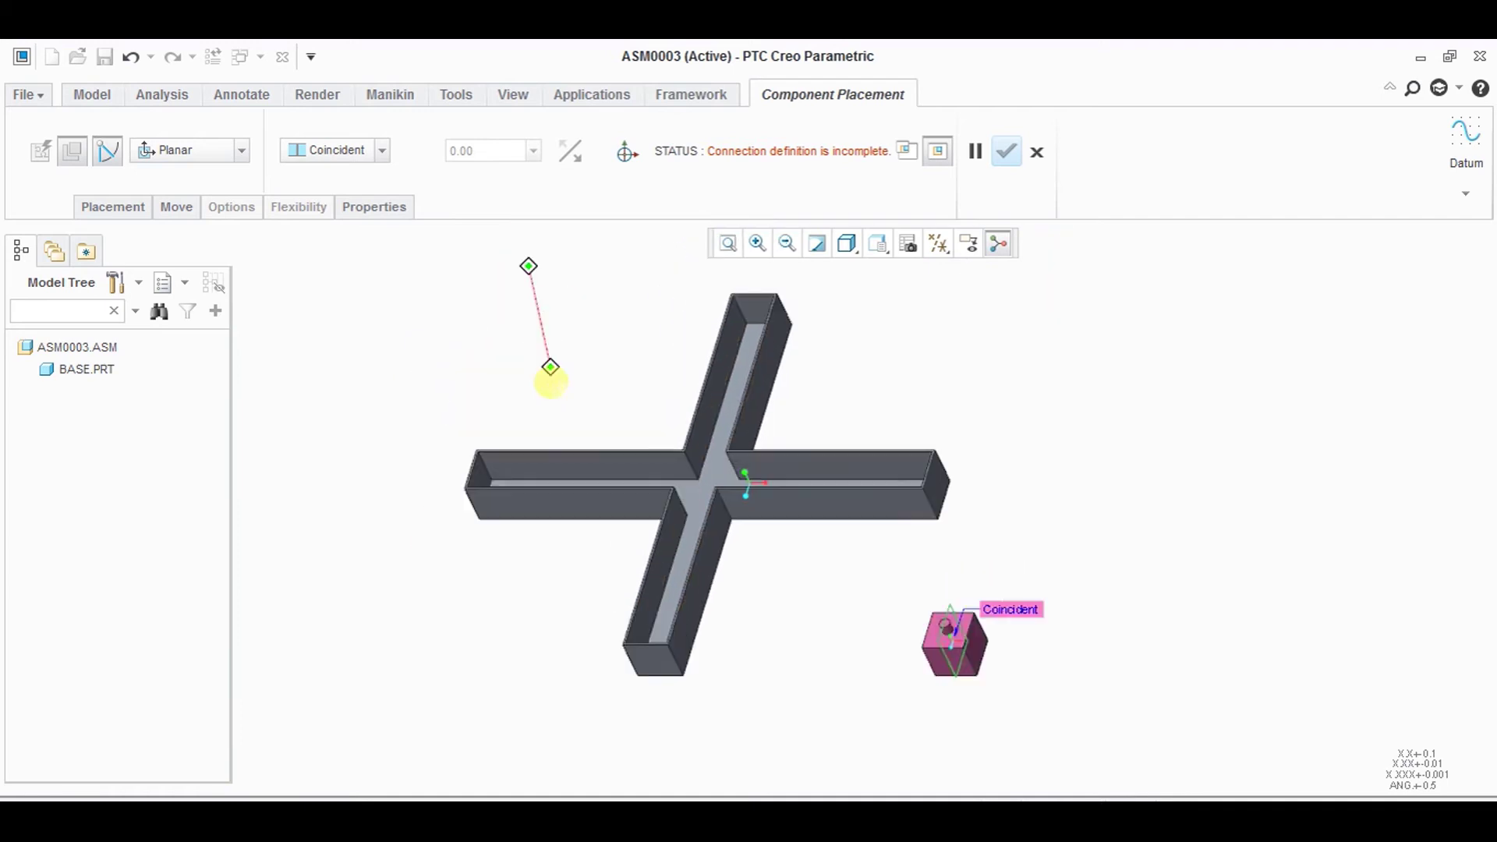
{"action": "left_click", "coordinate": [741, 379]}
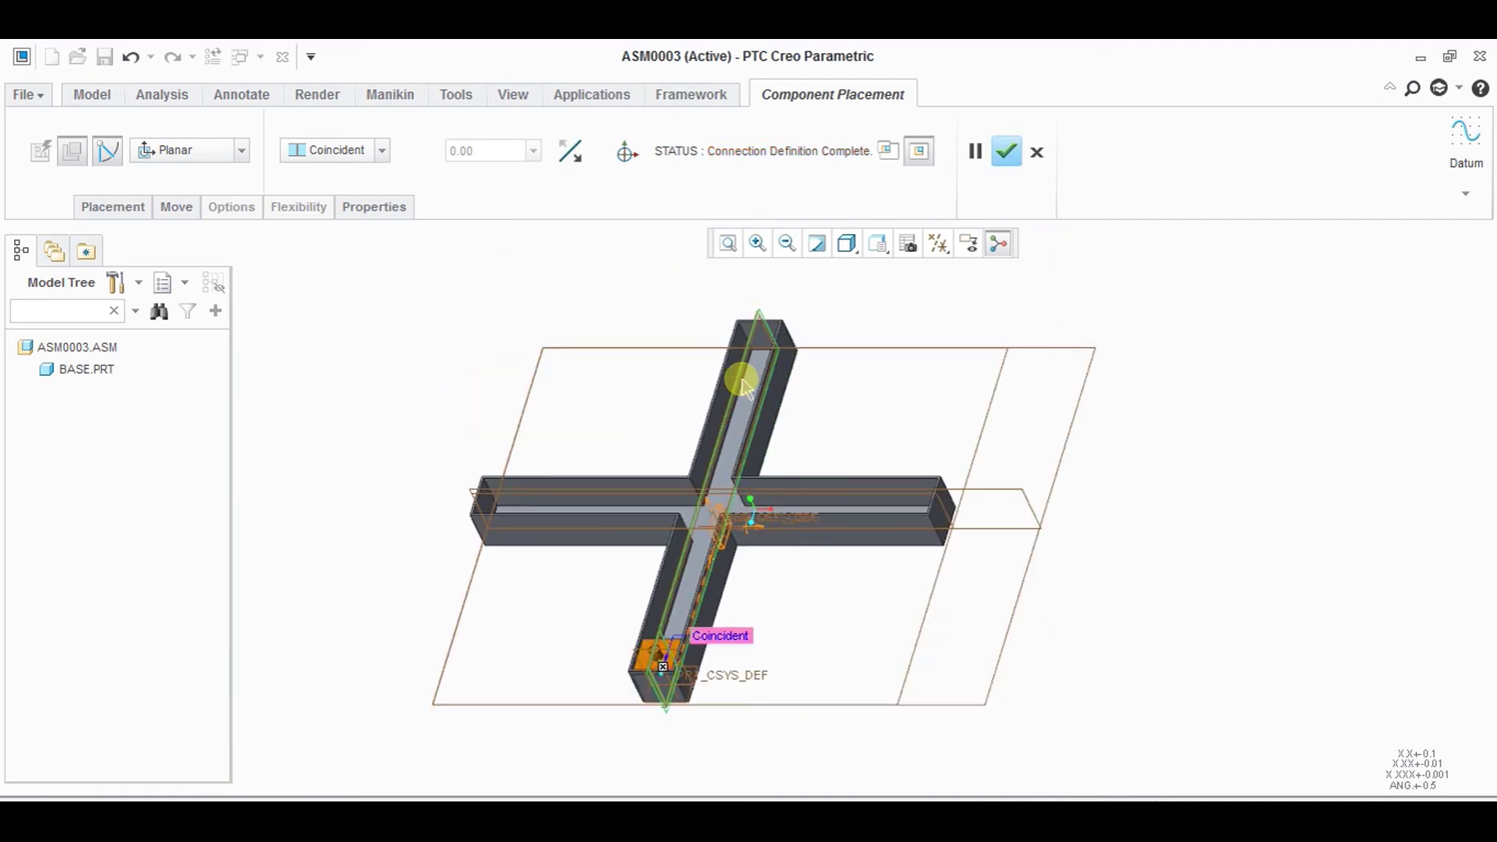
- Add a second connection set and drag the slider down along the beam
{"action": "left_click", "coordinate": [109, 208]}
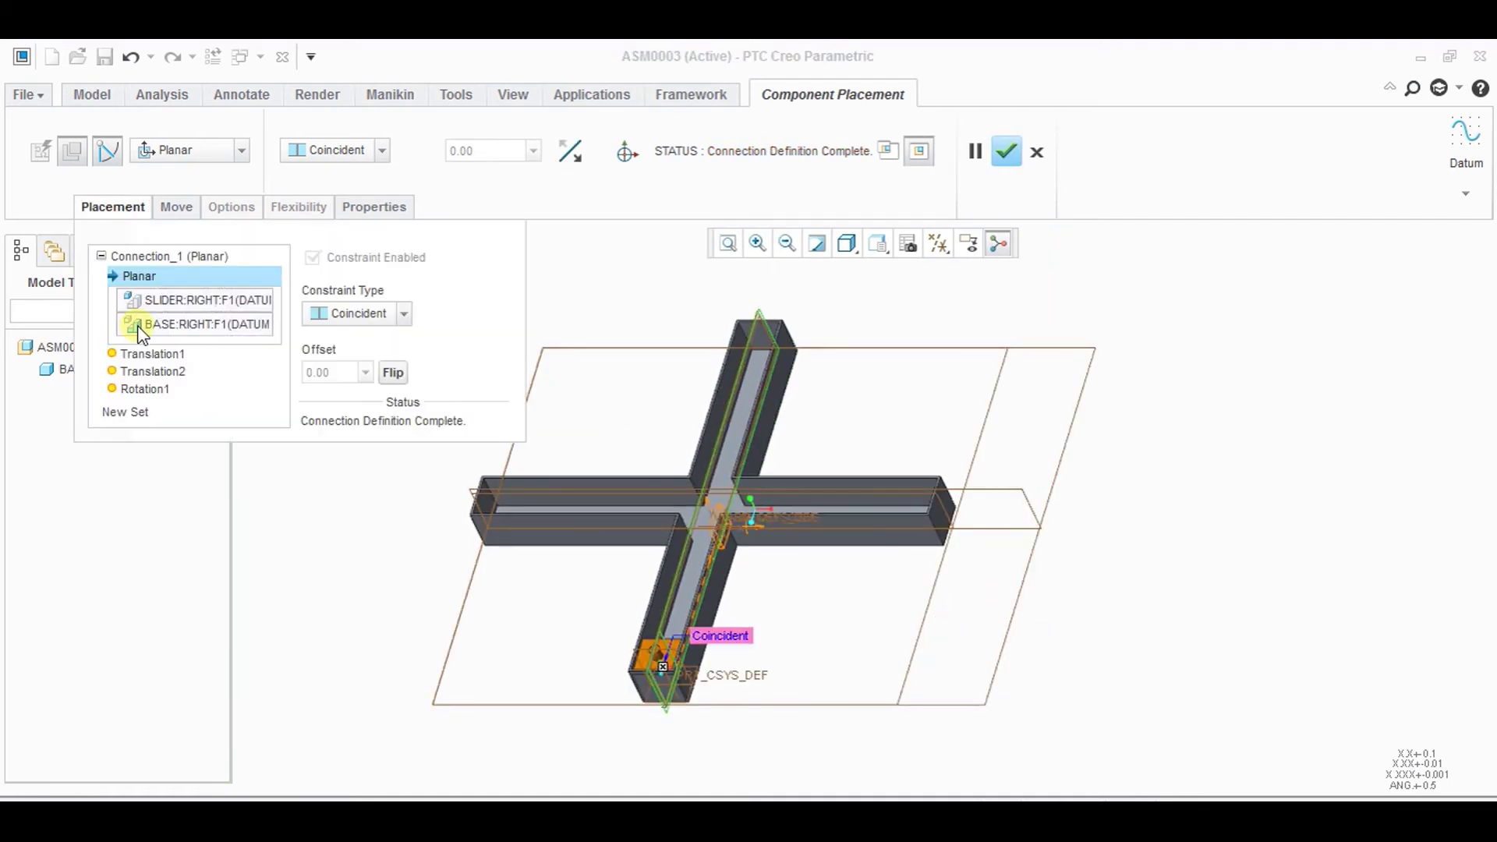
{"action": "left_click", "coordinate": [125, 414]}
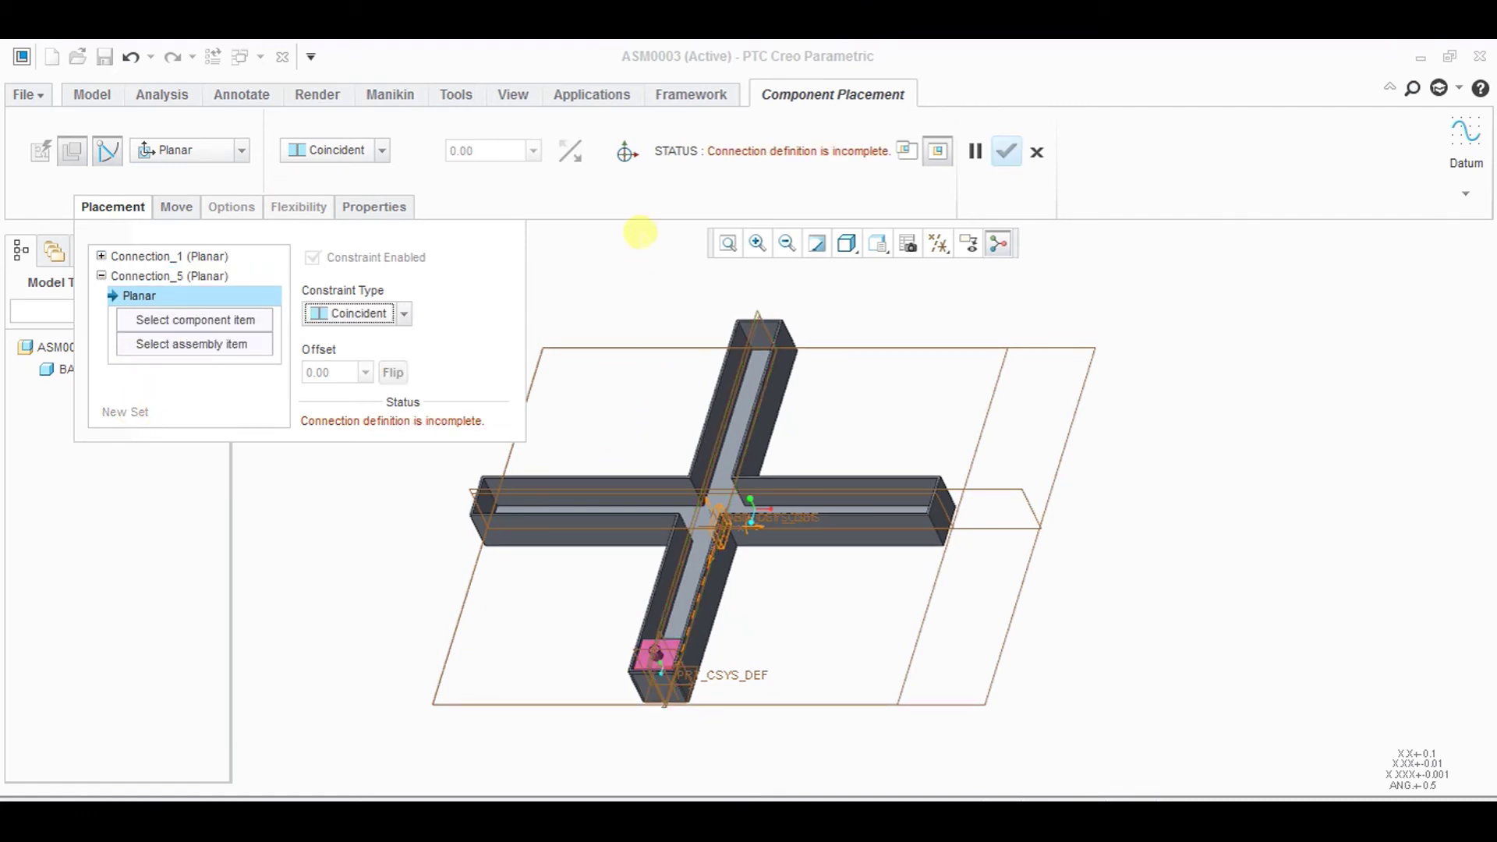
{"action": "left_click", "coordinate": [627, 155]}
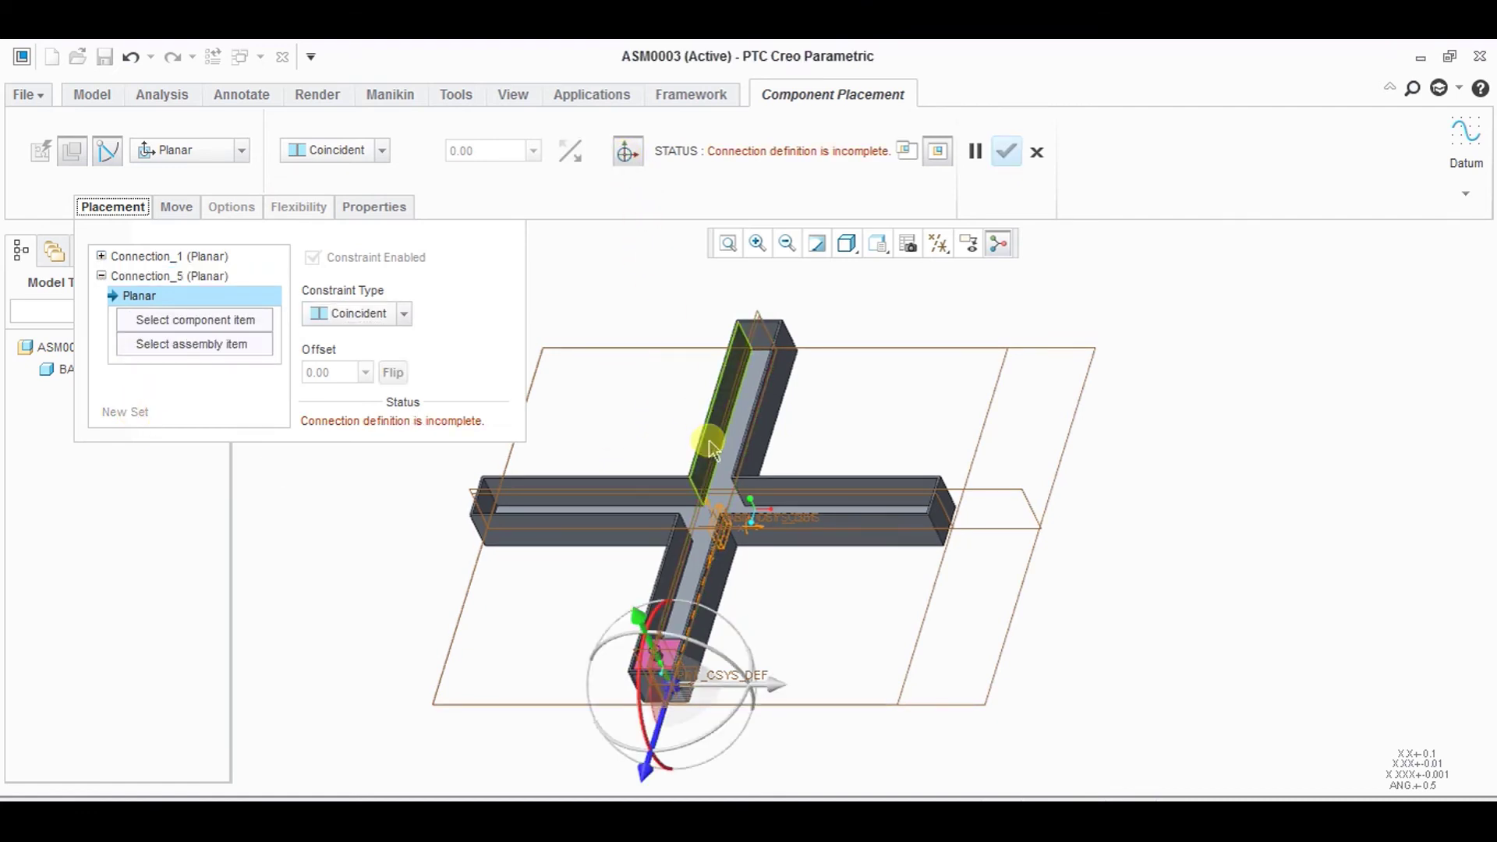
{"action": "left_click_drag", "start_coordinate": [647, 770], "coordinate": [638, 793]}
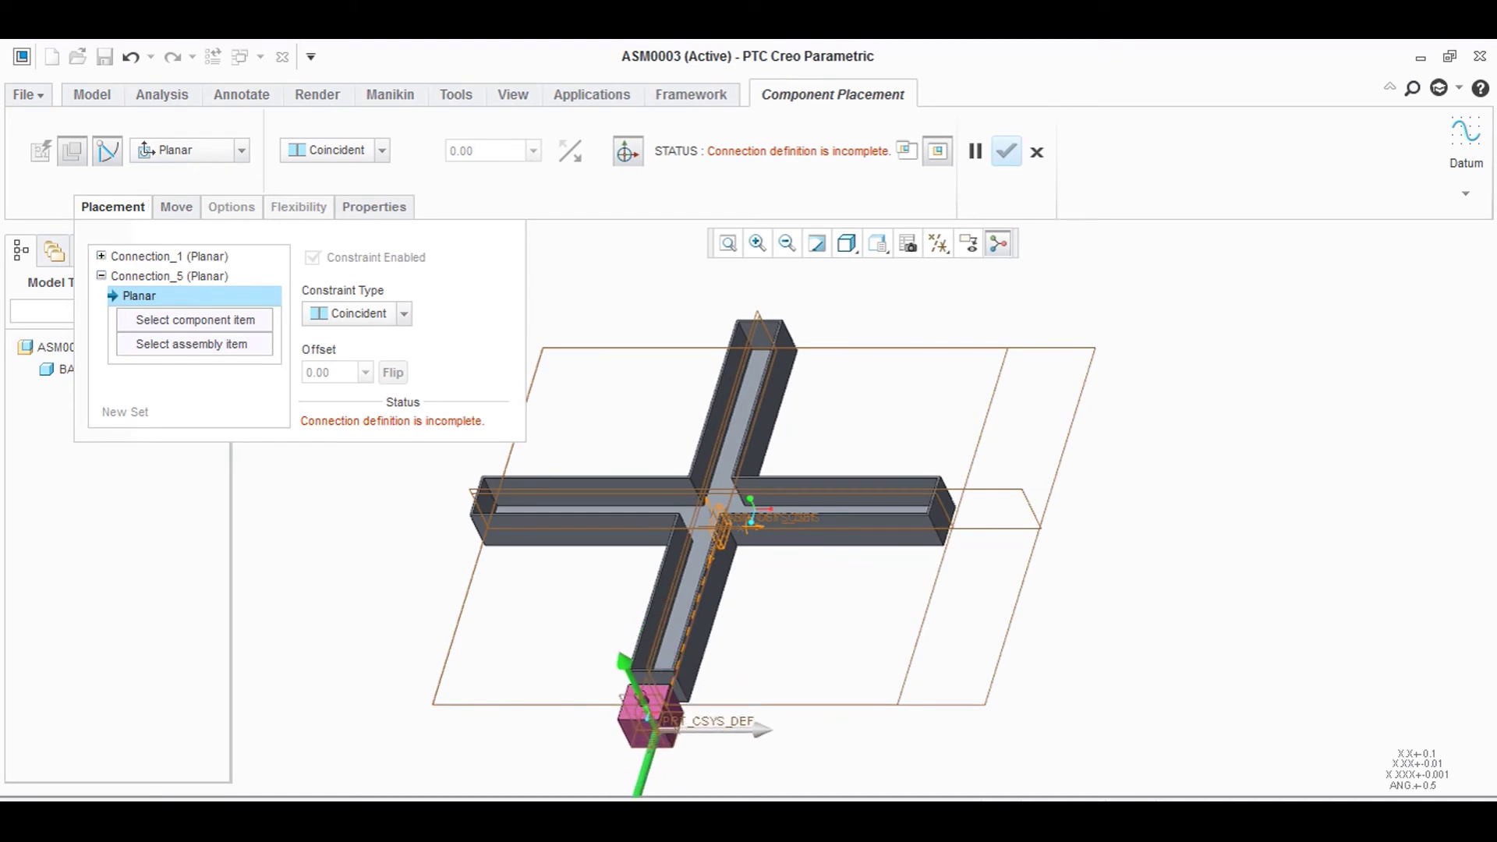
{"action": "left_click", "coordinate": [94, 217]}
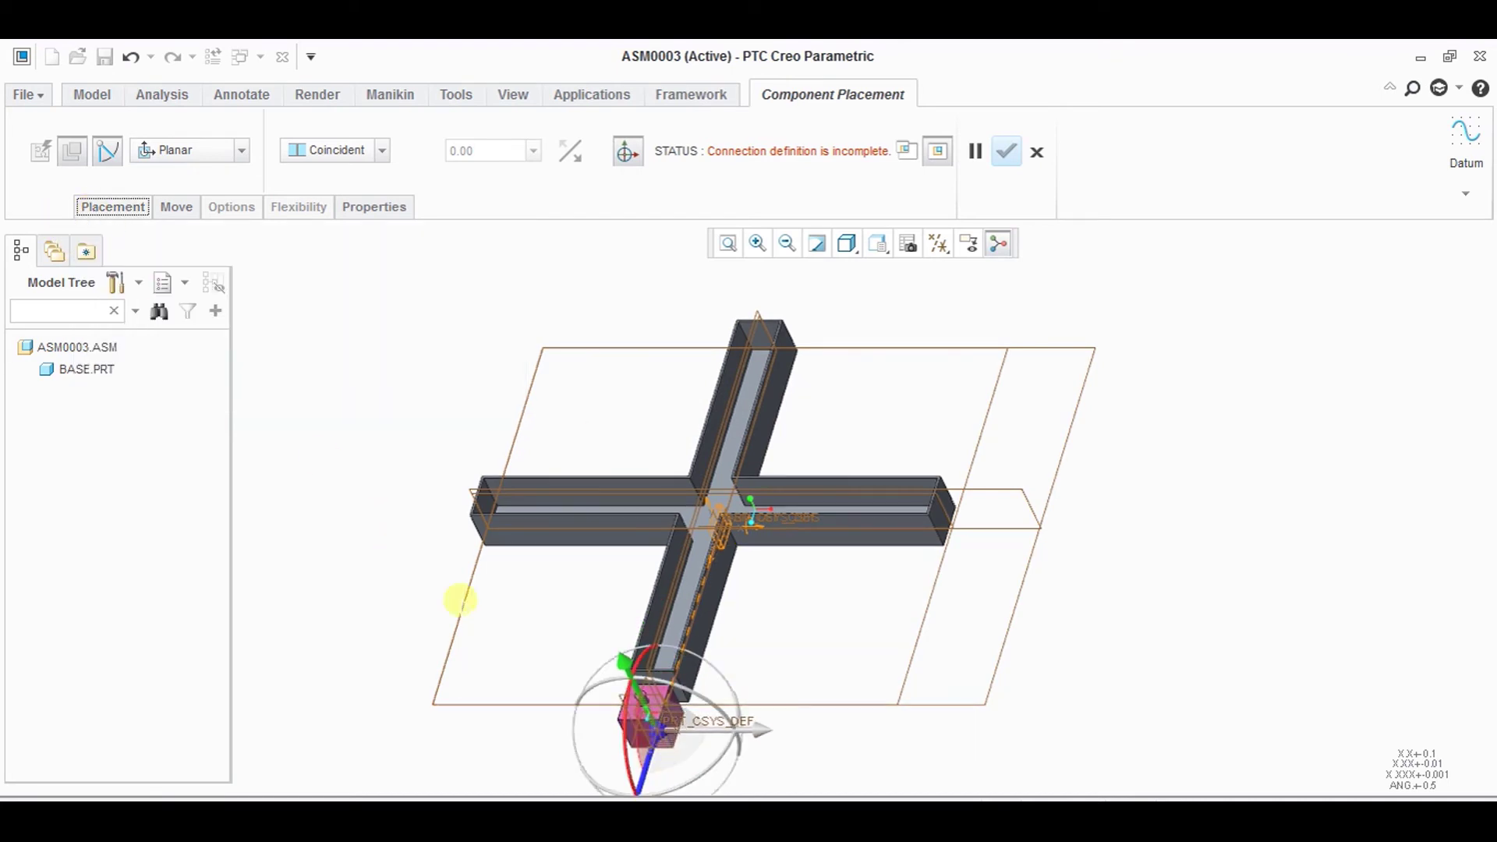
{"action": "middle_click_drag", "start_coordinate": [458, 601], "coordinate": [458, 535]}
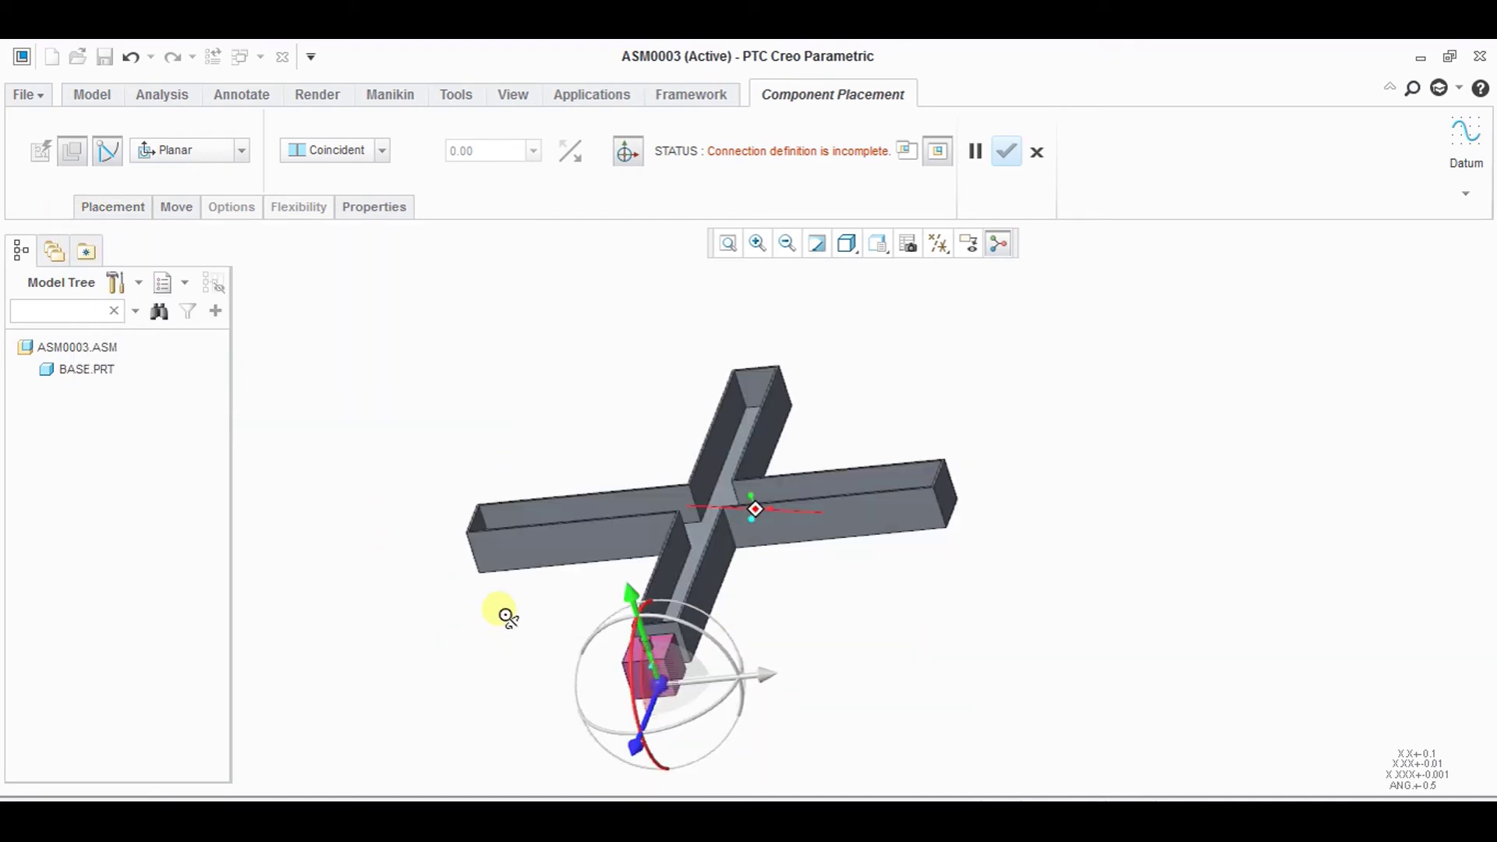
{"action": "left_click", "coordinate": [627, 152]}
{"action": "left_click", "coordinate": [757, 243]}
{"action": "left_click_drag", "start_coordinate": [496, 439], "coordinate": [551, 480]}
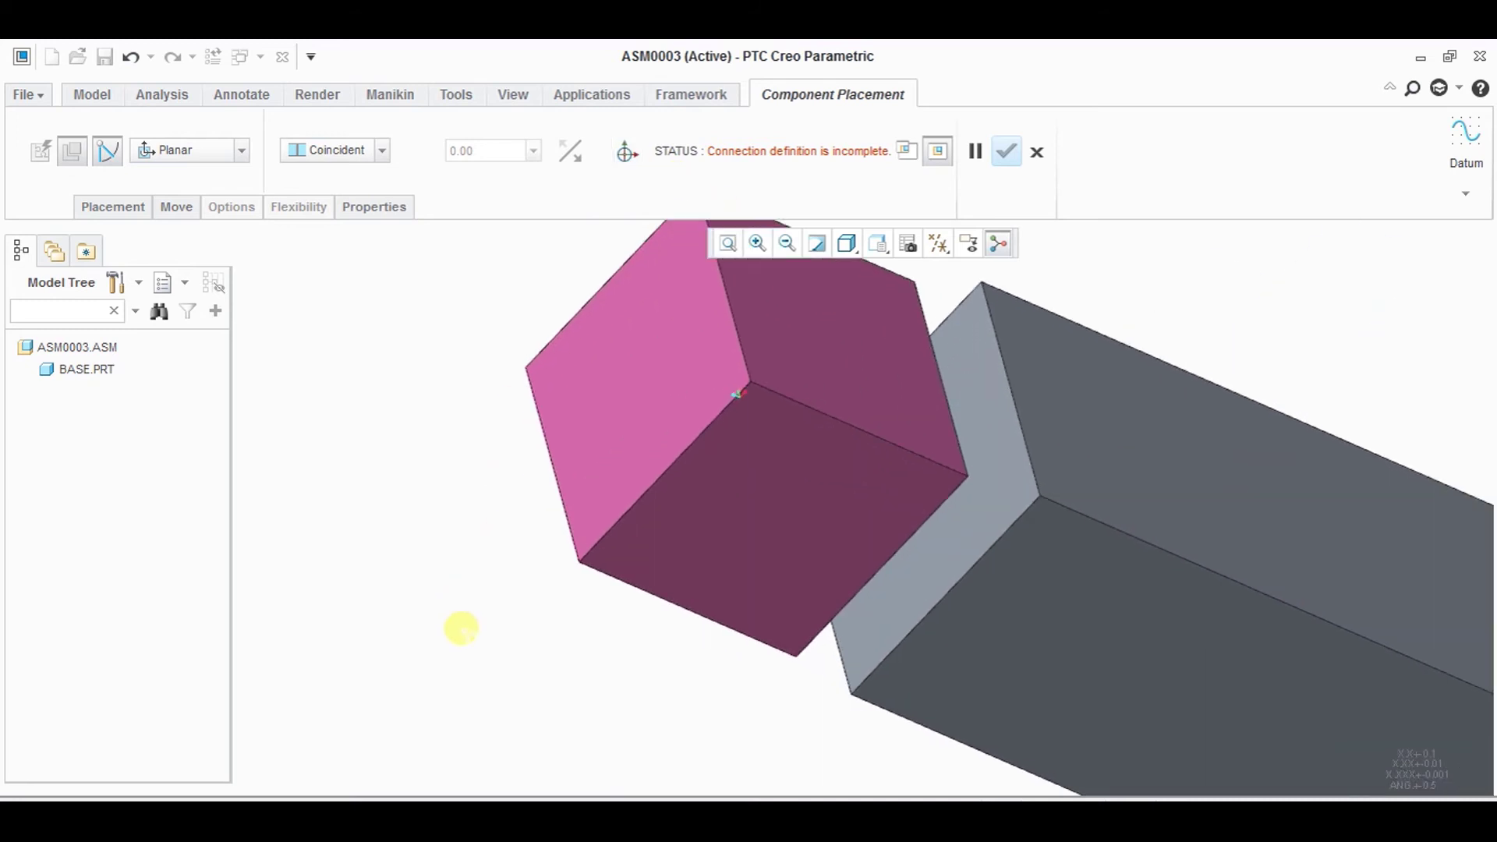
- Pair the slider's bottom face with the base slot floor and confirm placement
{"action": "left_click", "coordinate": [746, 574]}
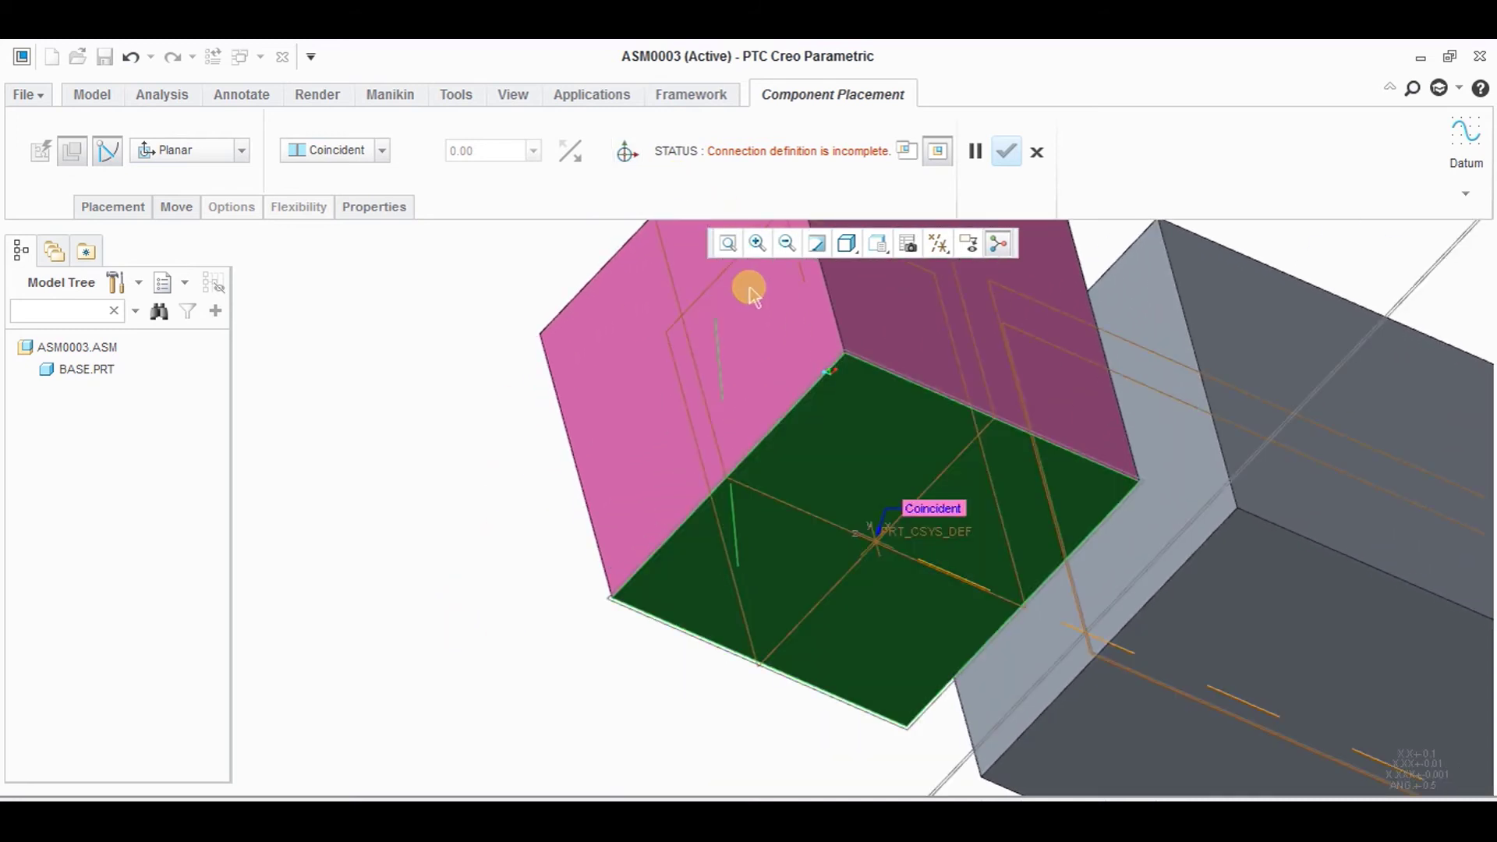
{"action": "left_click", "coordinate": [787, 244]}
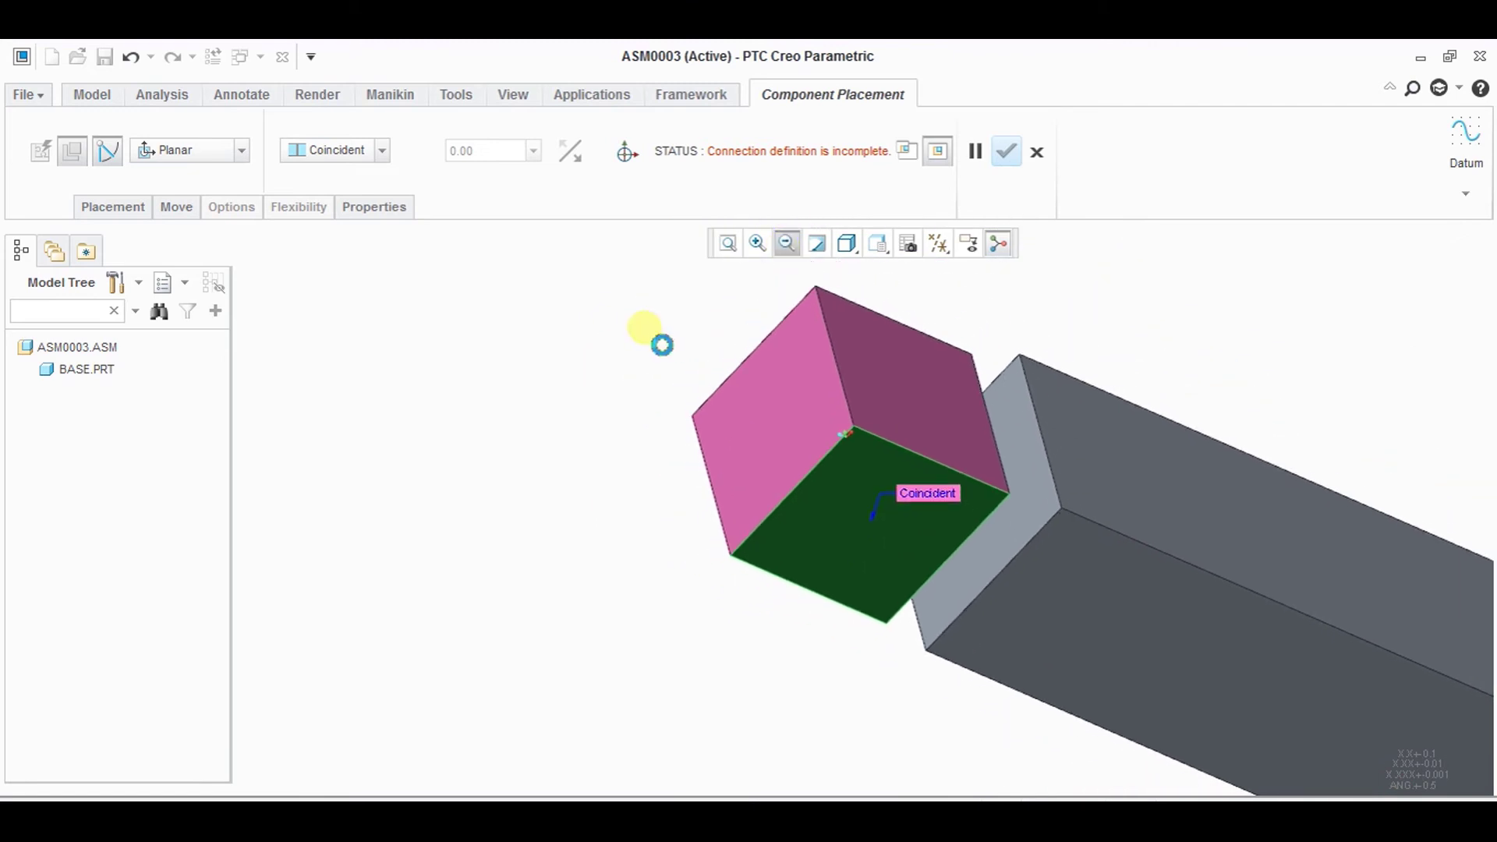
{"action": "middle_click_drag", "start_coordinate": [621, 339], "coordinate": [695, 421]}
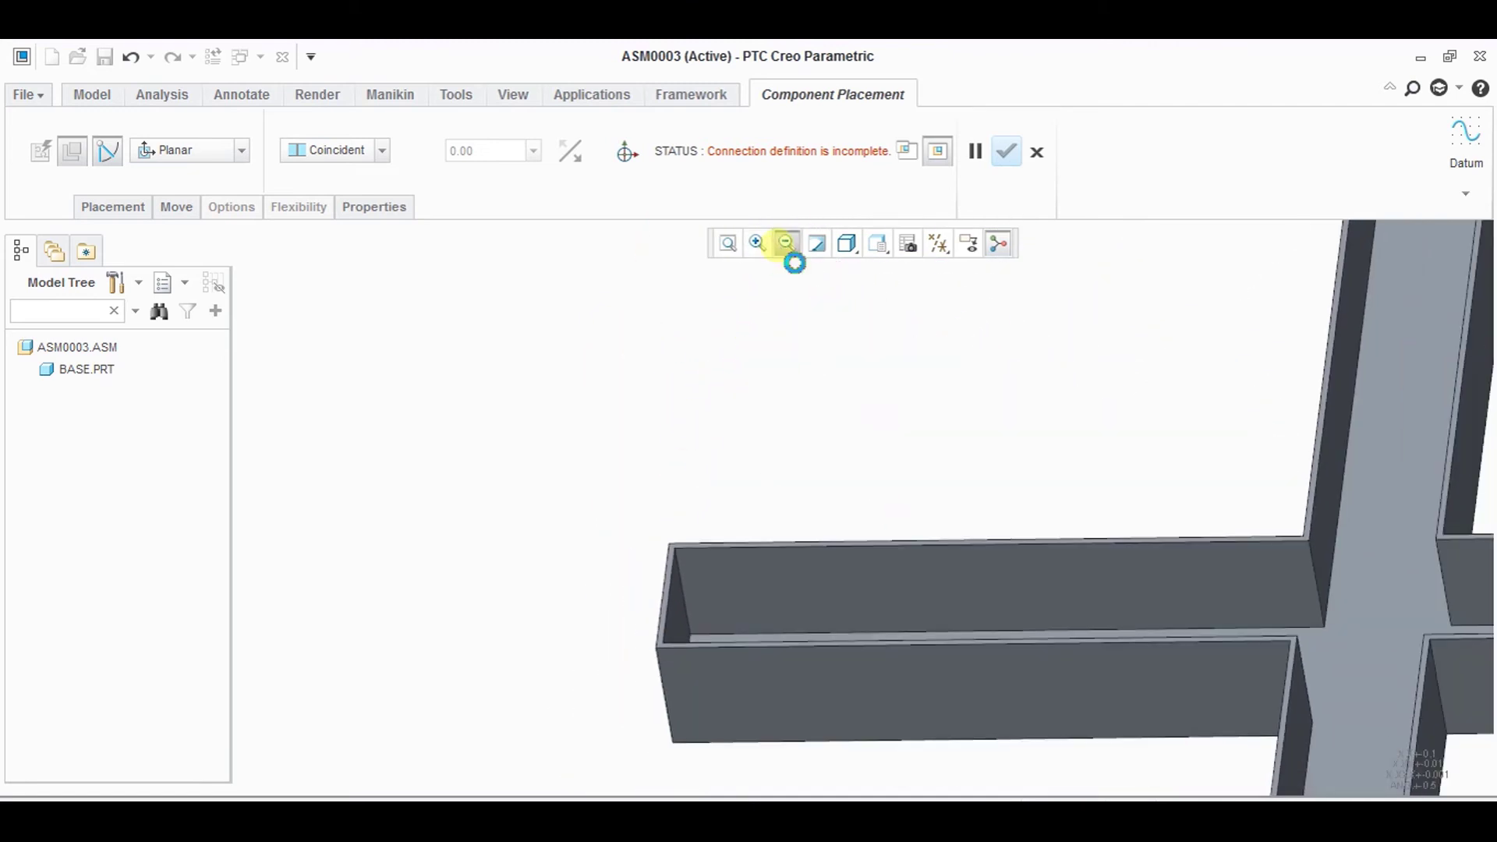
{"action": "left_click", "coordinate": [786, 242]}
{"action": "left_click", "coordinate": [786, 242]}
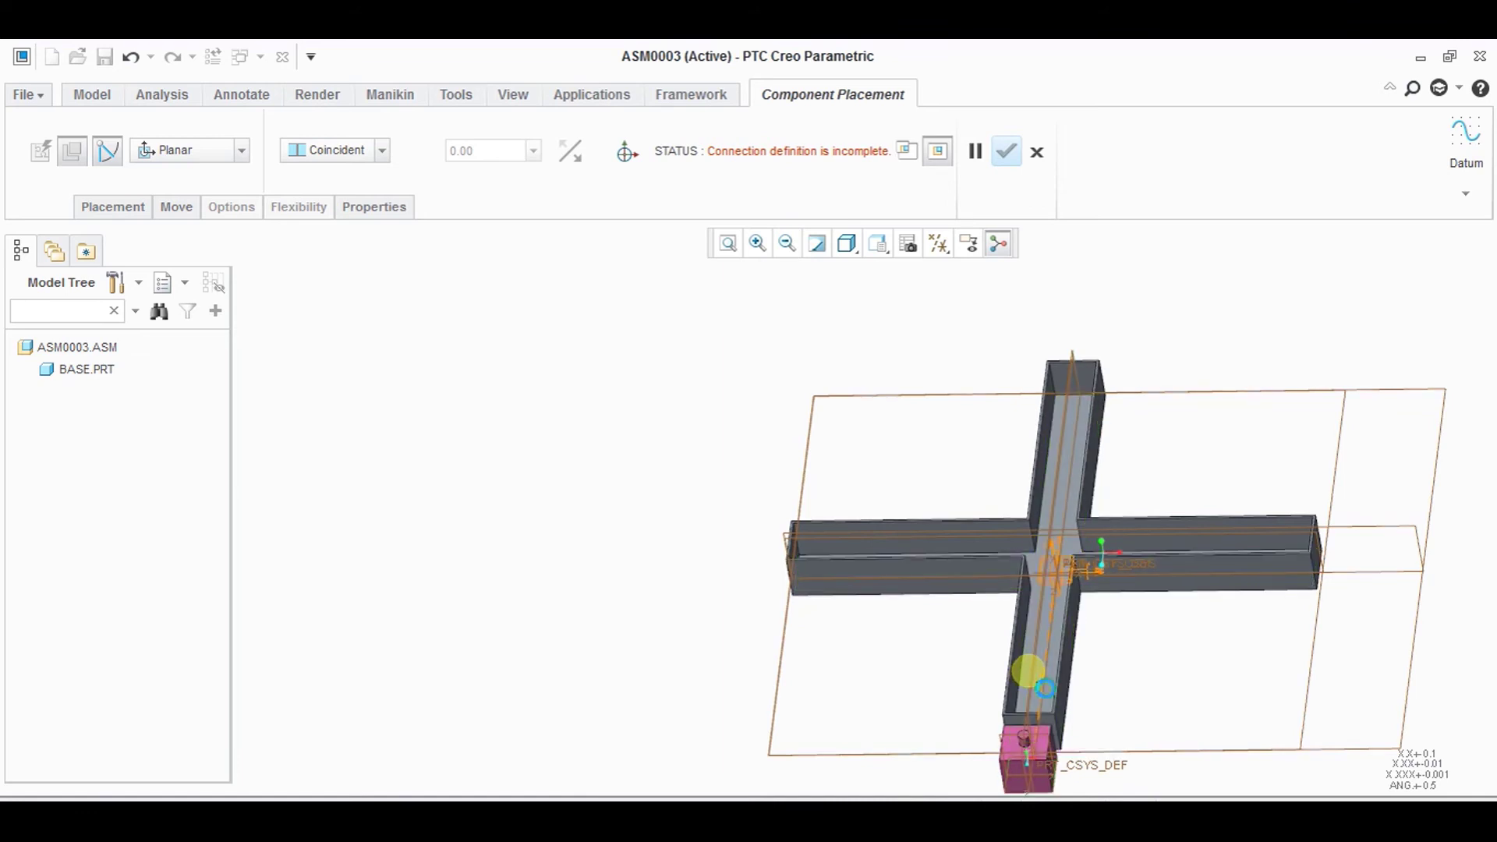
{"action": "left_click", "coordinate": [1030, 679]}
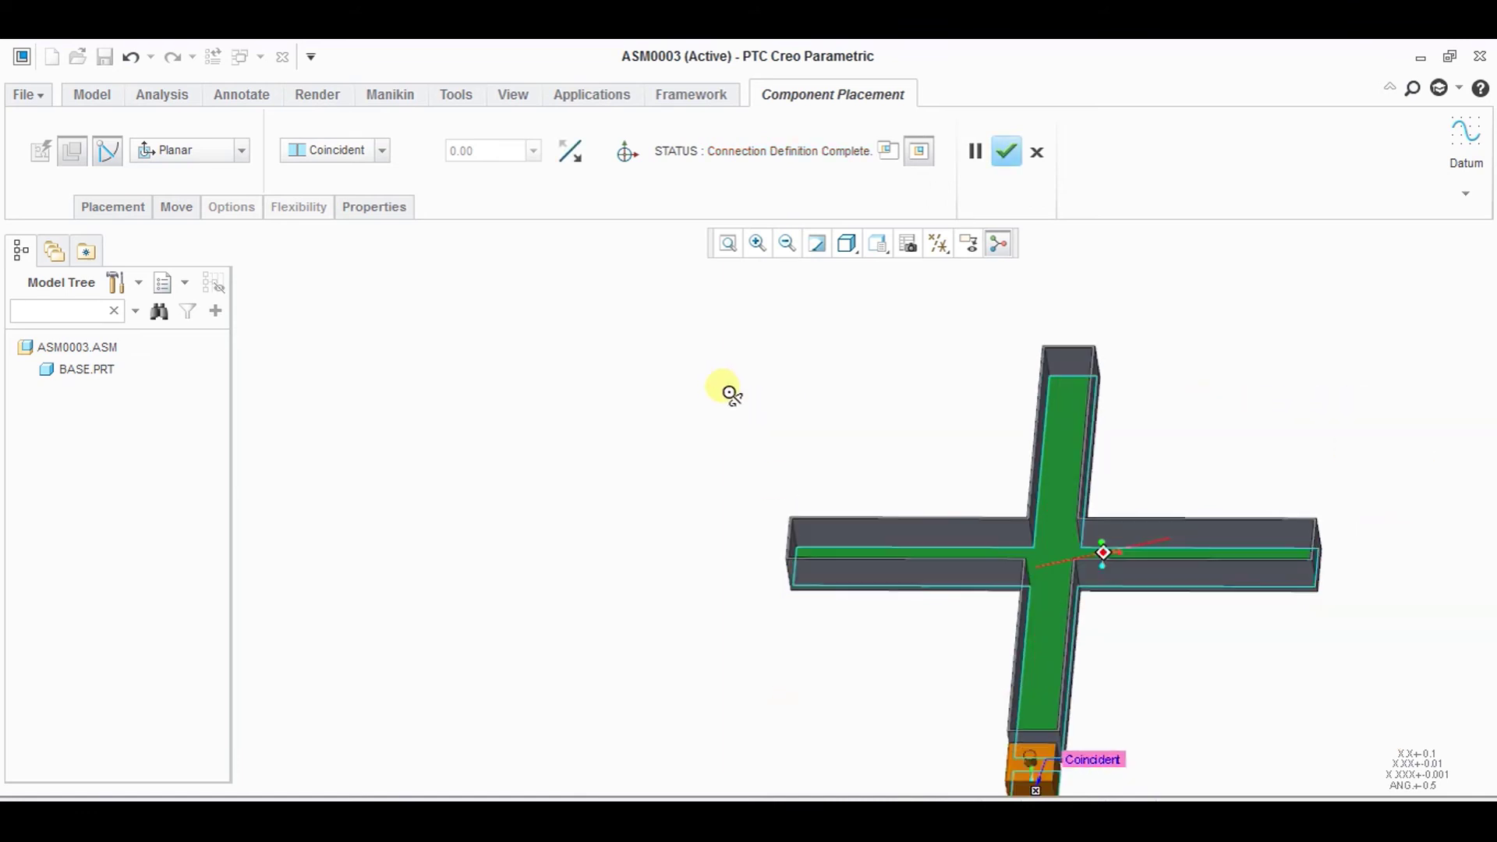
{"action": "left_click", "coordinate": [791, 243]}
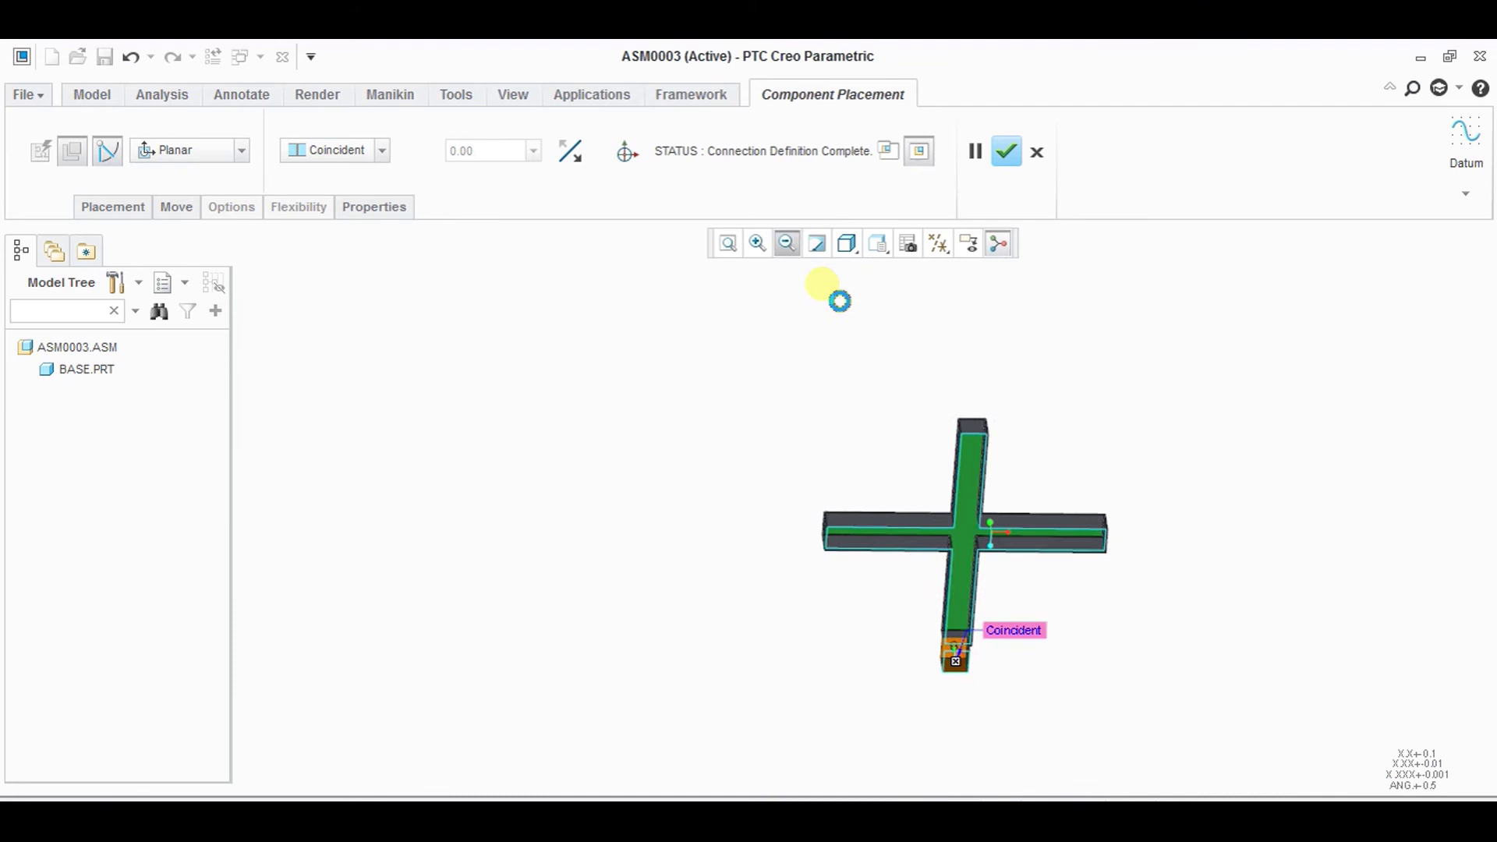
{"action": "left_click", "coordinate": [1002, 154]}
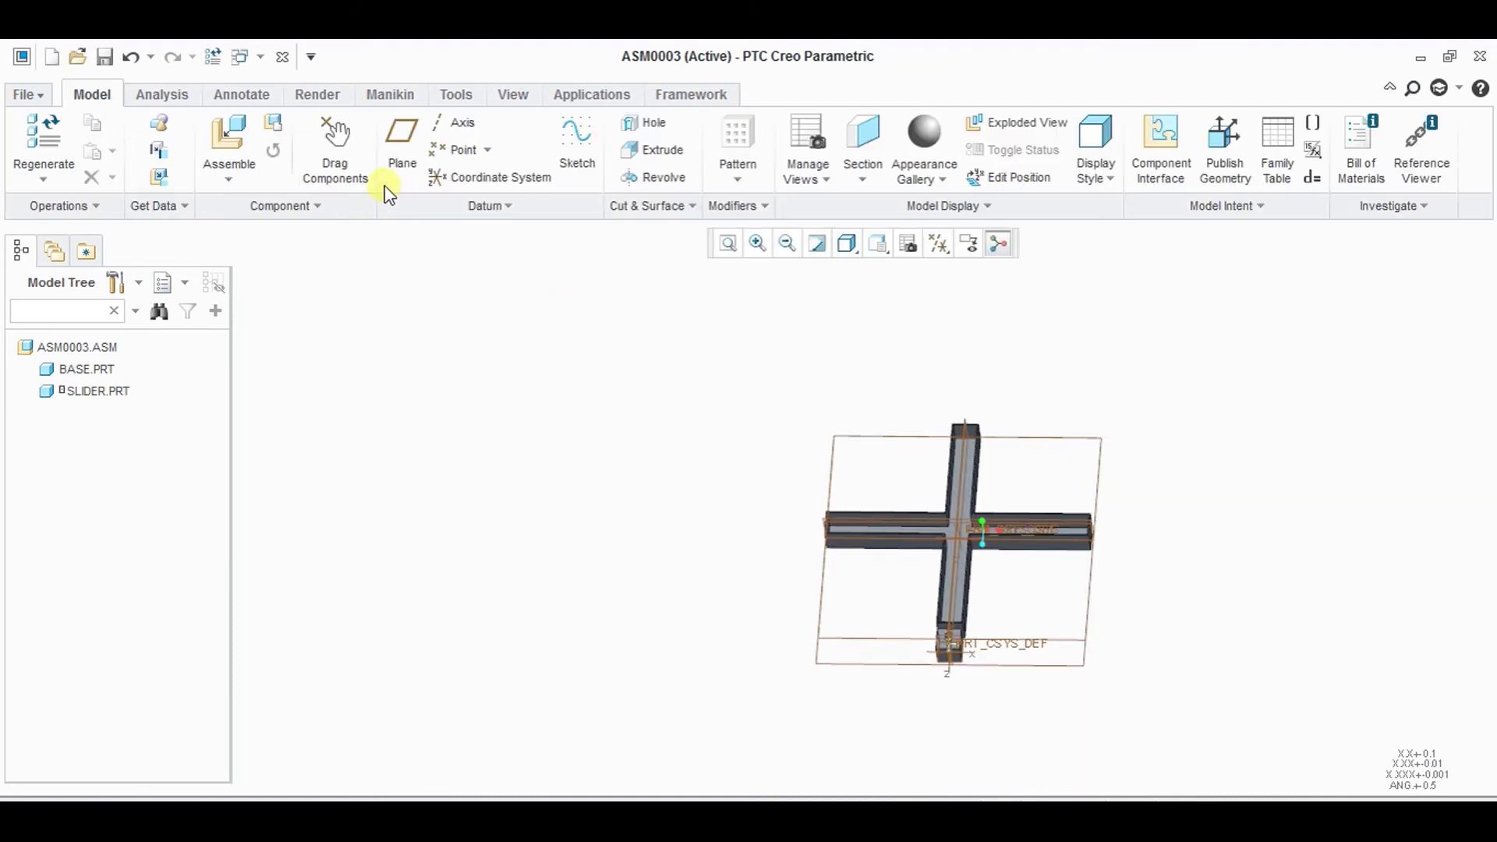
- Drag the first slider farther down the base's lower arm channel
{"action": "left_click", "coordinate": [338, 152]}
{"action": "left_click", "coordinate": [947, 654]}
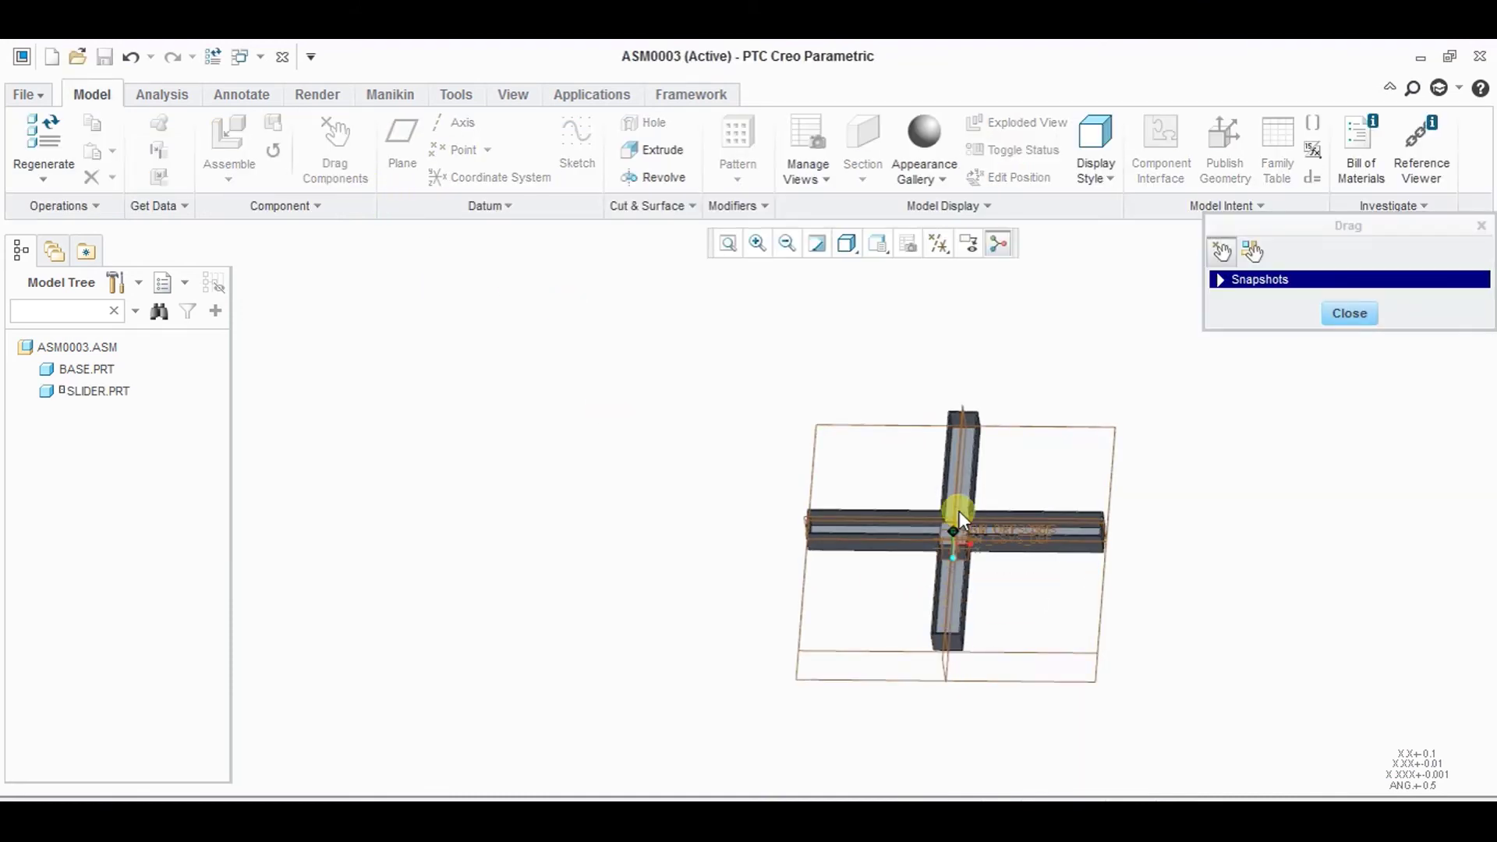
{"action": "left_click", "coordinate": [956, 574]}
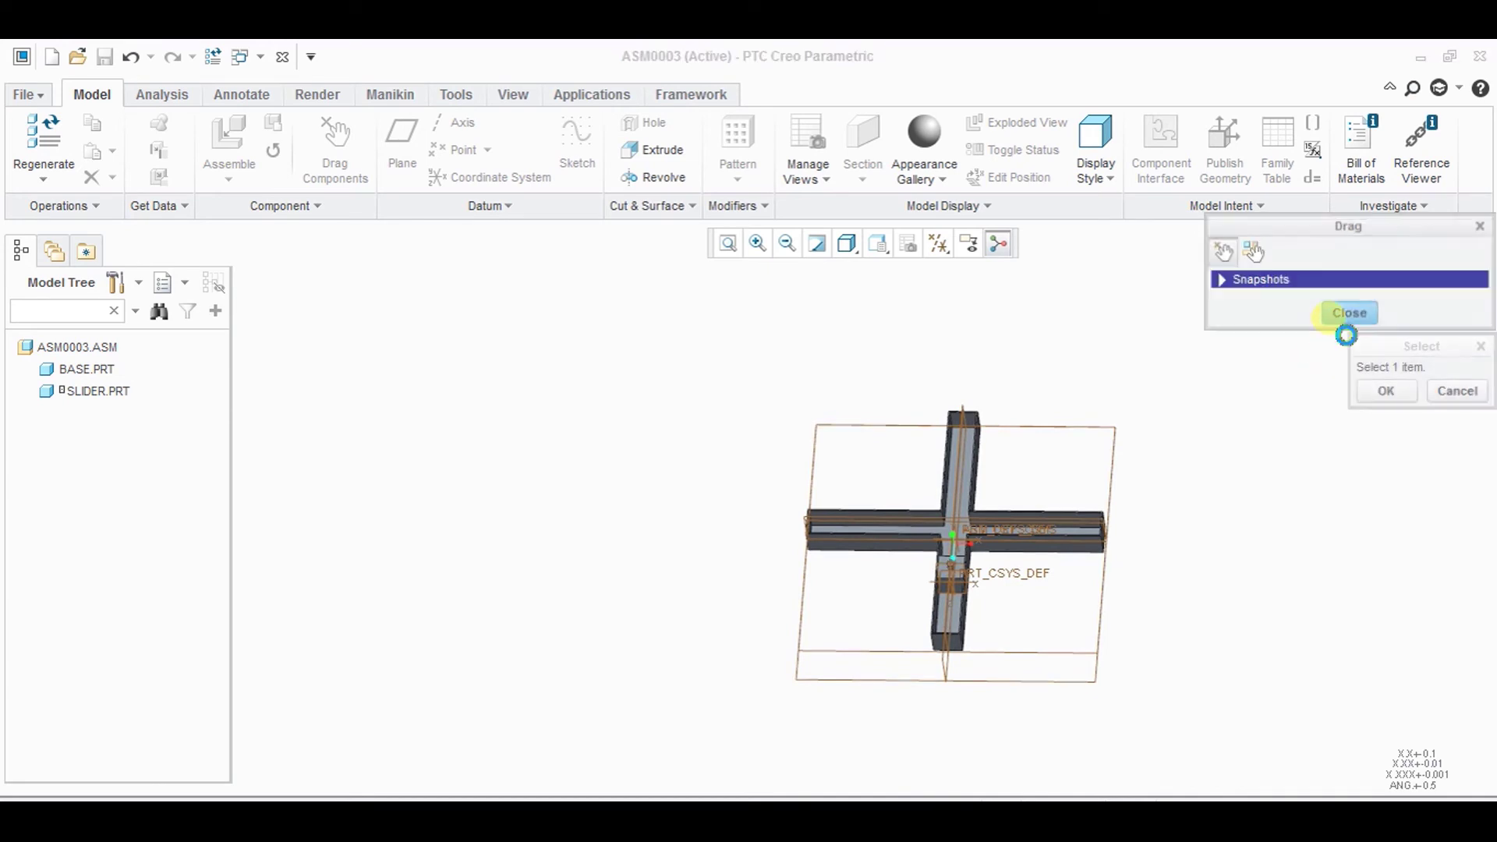
{"action": "left_click", "coordinate": [1350, 313]}
{"action": "scroll", "coordinate": [936, 602], "scroll_direction": "down", "scroll_amount": 3}
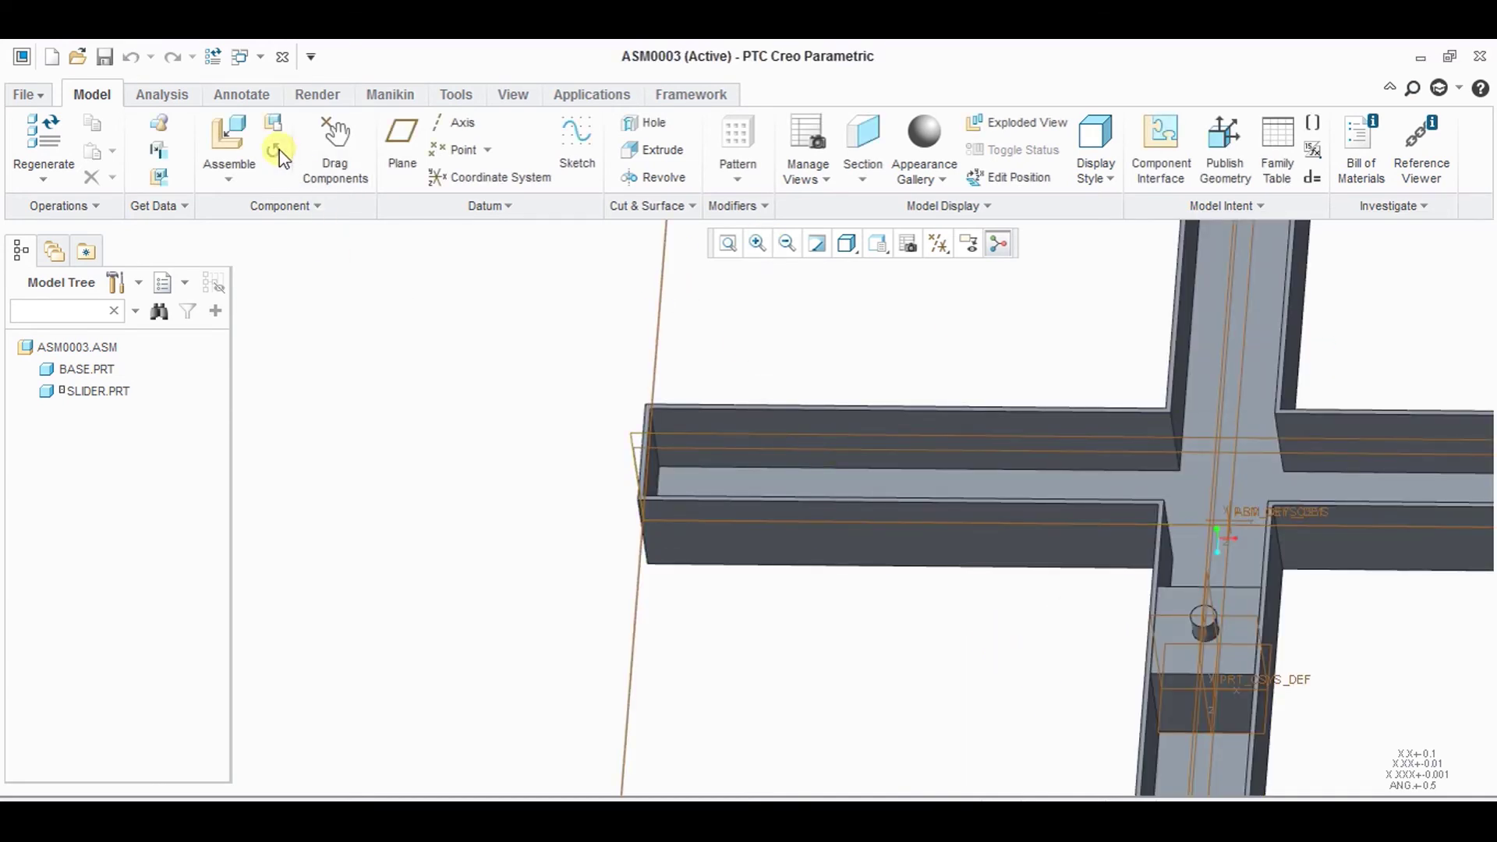
- Load another slider.prt and planar-connect its bottom face to the horizontal arm floor
{"action": "left_click", "coordinate": [240, 125]}
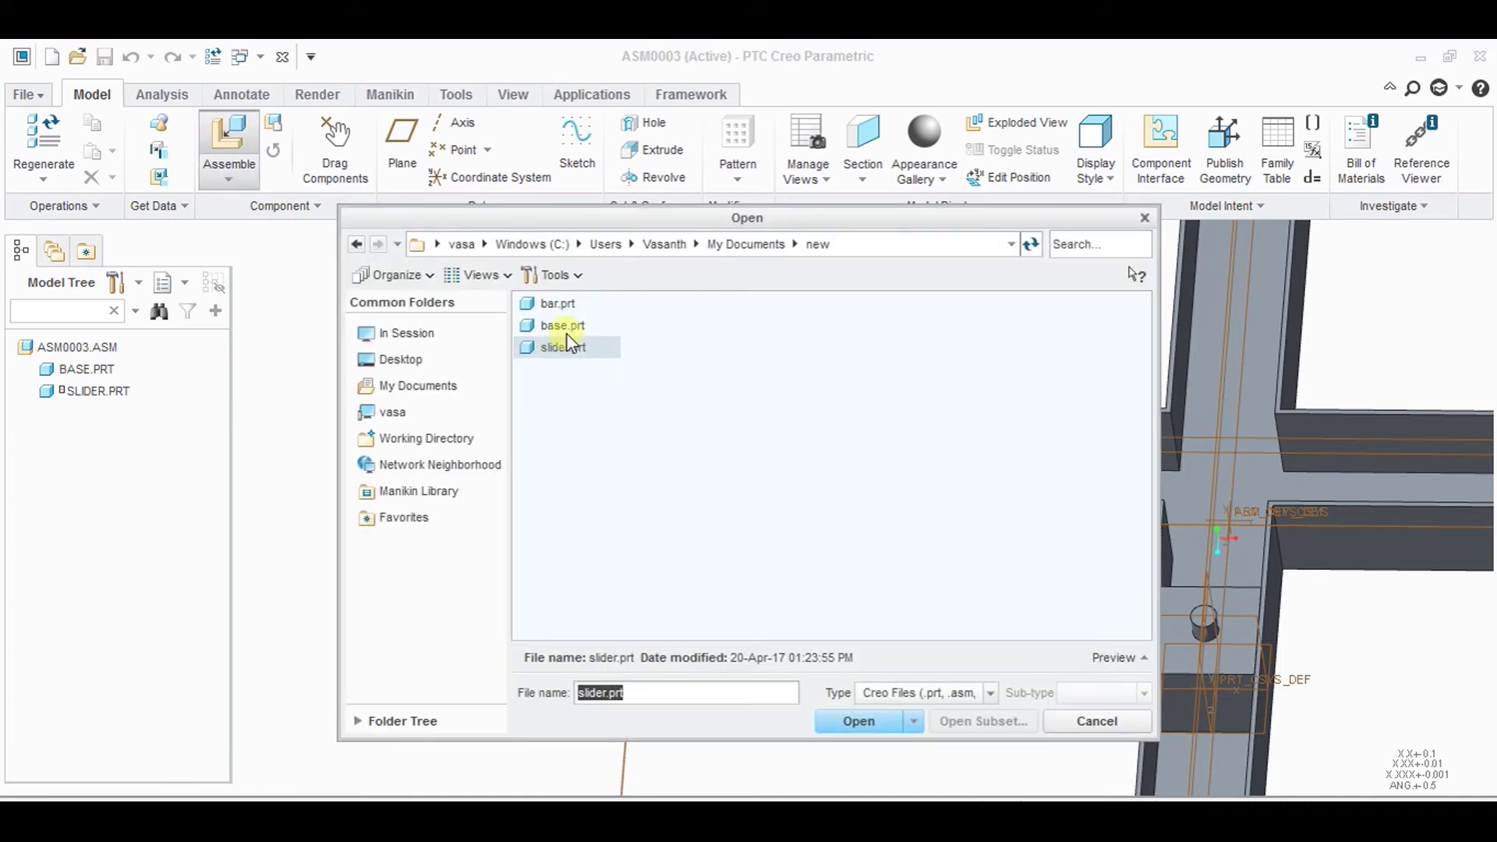
{"action": "left_click", "coordinate": [859, 719]}
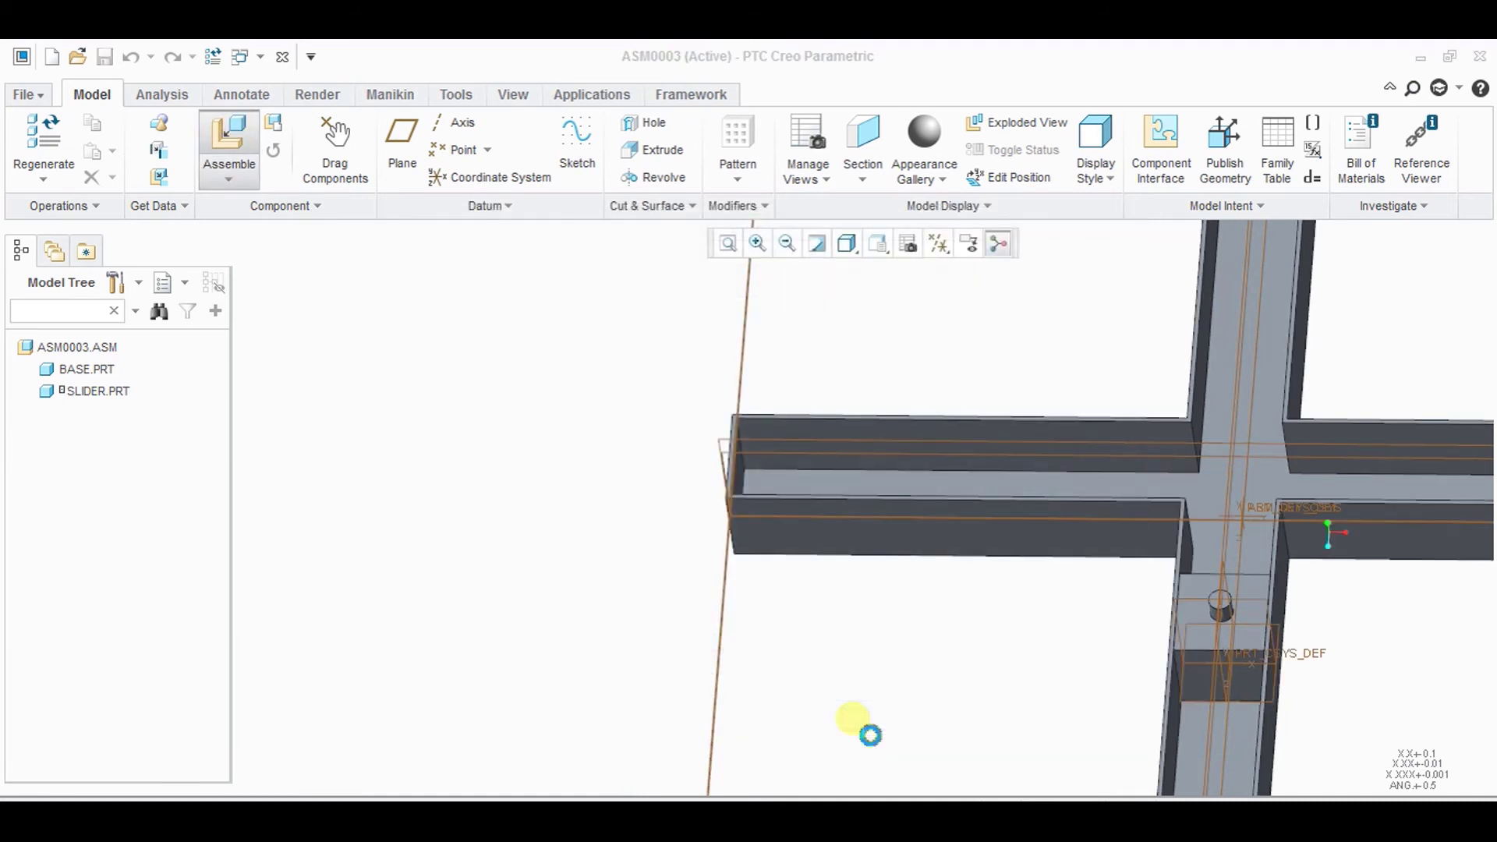
{"action": "left_click", "coordinate": [784, 246]}
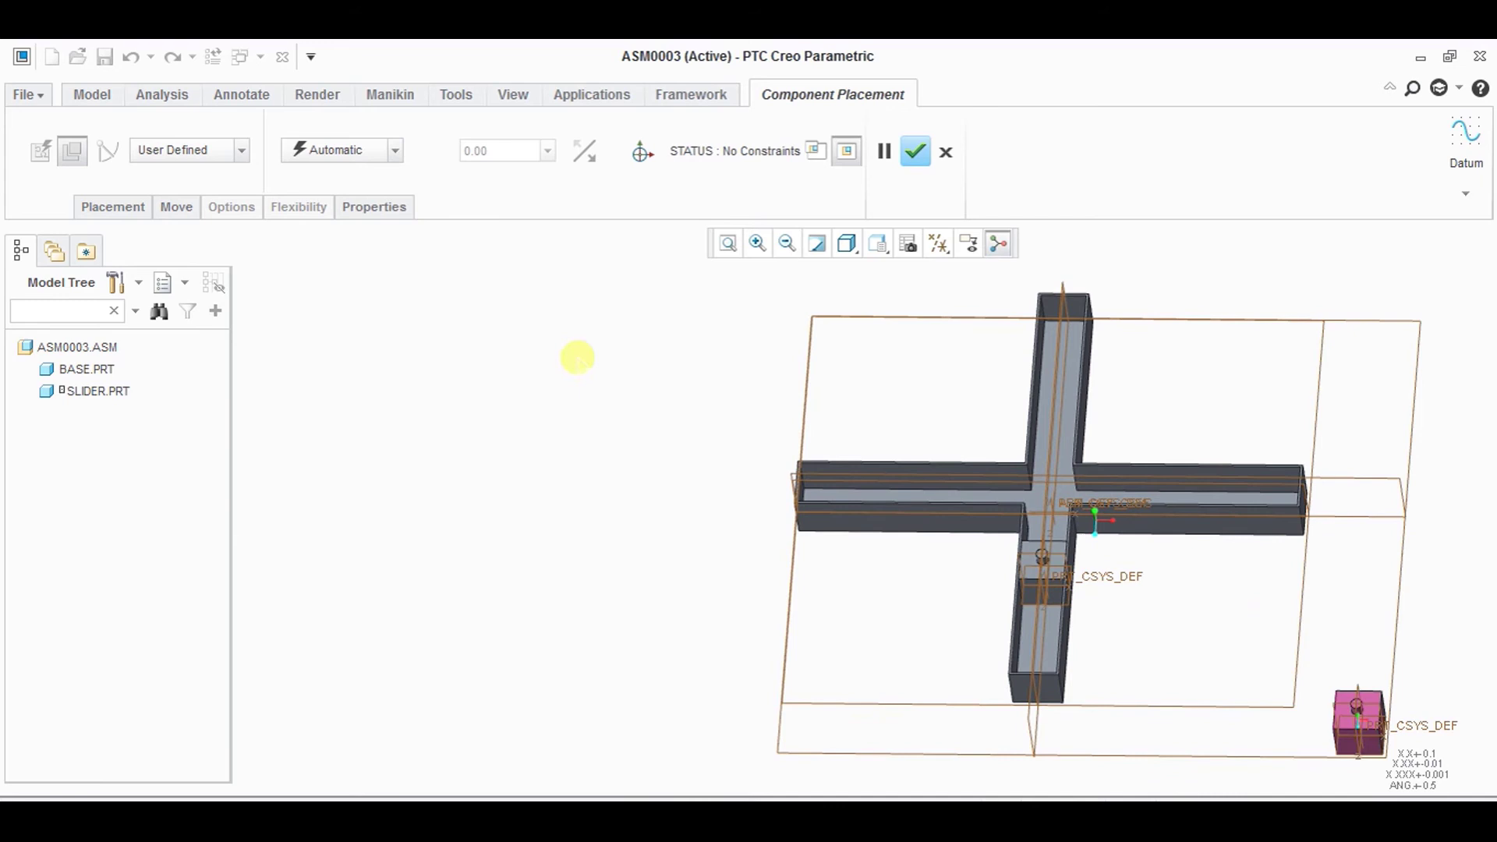
{"action": "left_click", "coordinate": [237, 148]}
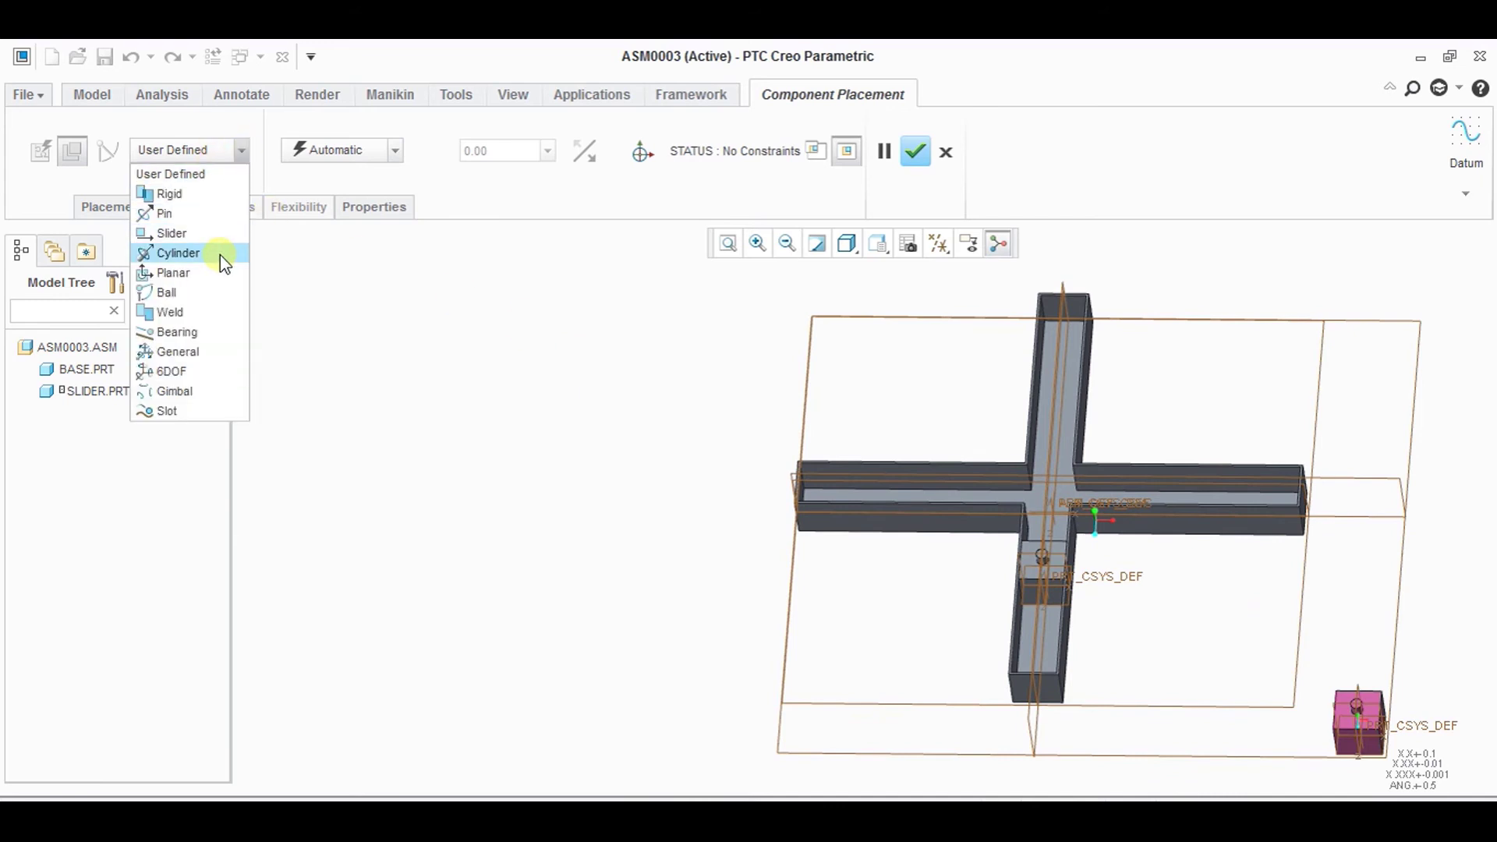
{"action": "left_click", "coordinate": [173, 273]}
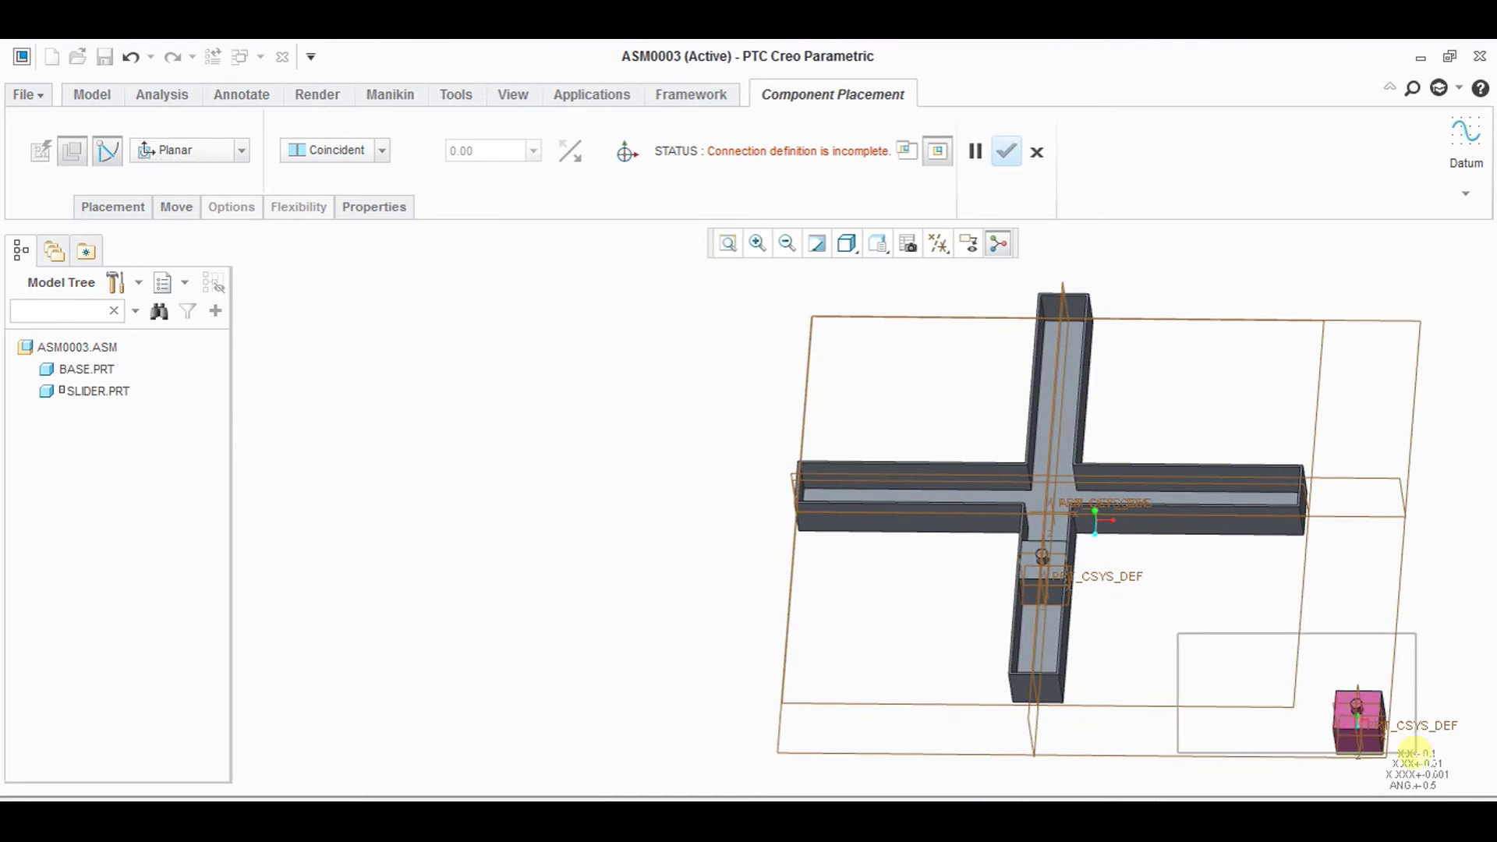
{"action": "scroll", "coordinate": [1369, 730], "scroll_direction": "up", "scroll_amount": 3}
{"action": "left_click", "coordinate": [994, 541]}
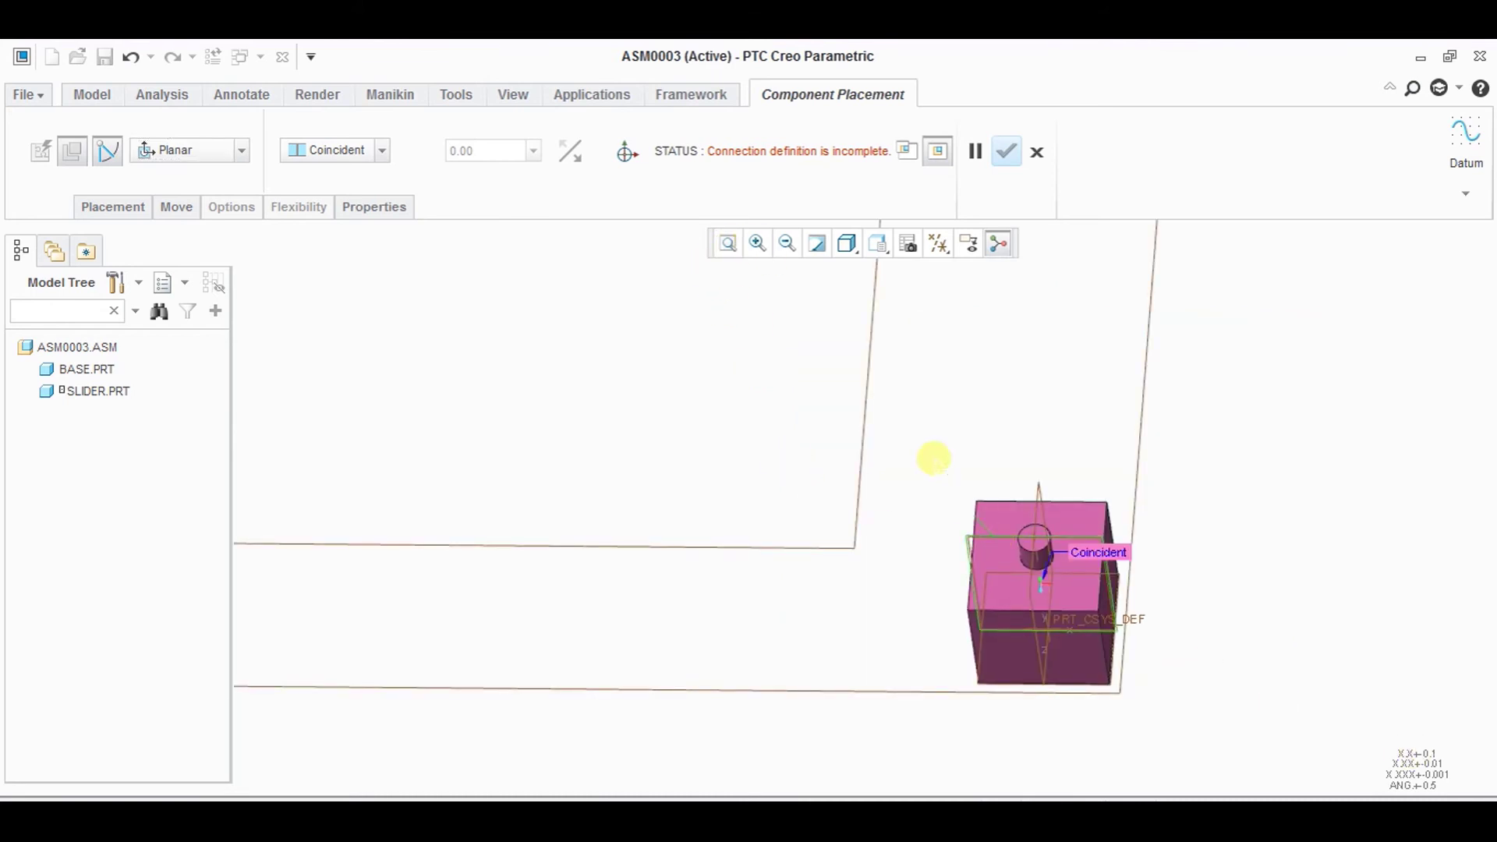
{"action": "left_click", "coordinate": [790, 248]}
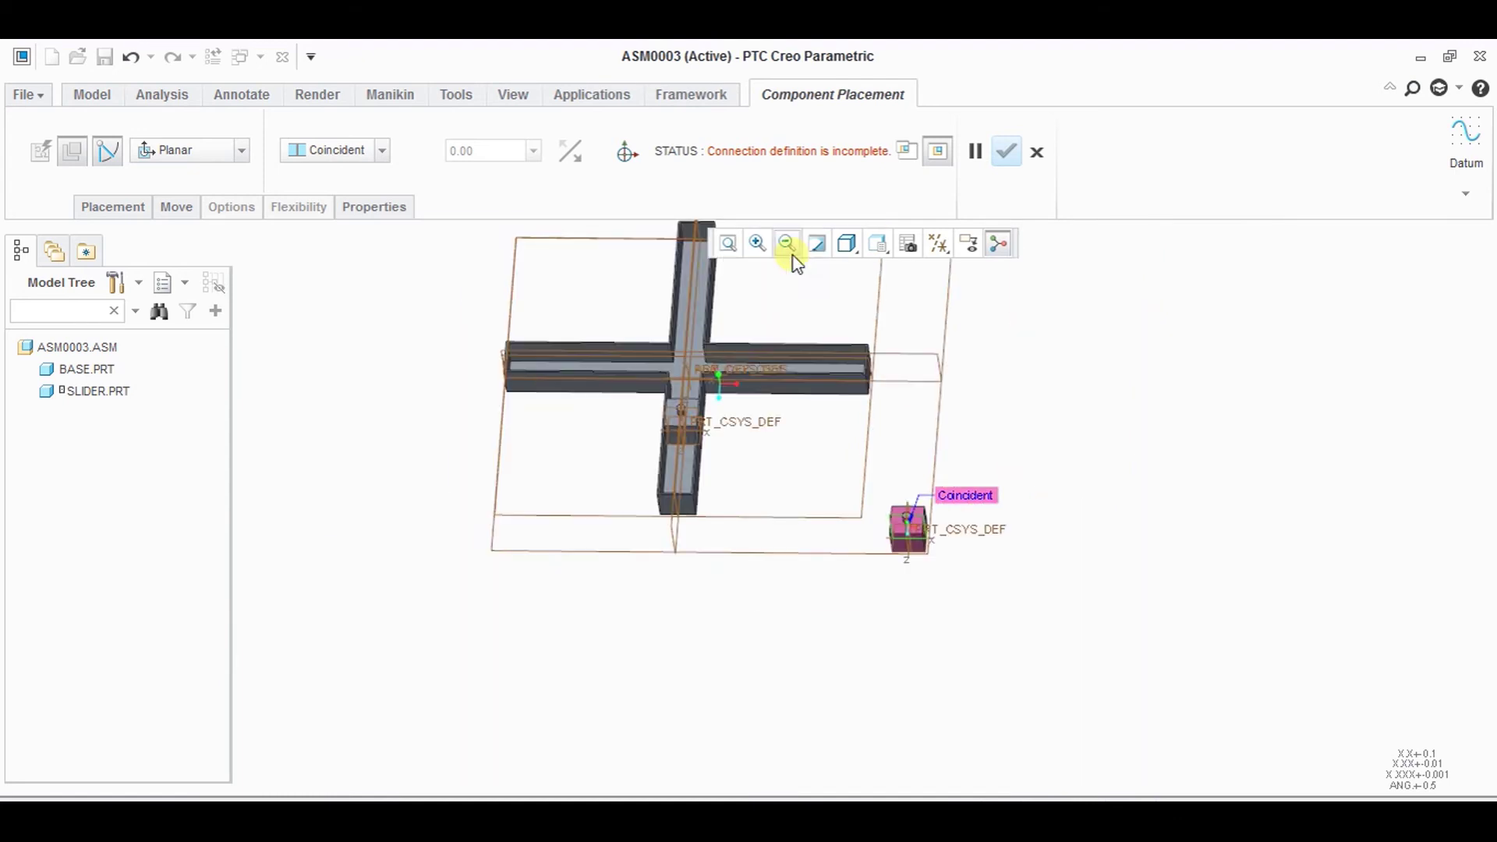
{"action": "left_click", "coordinate": [920, 357]}
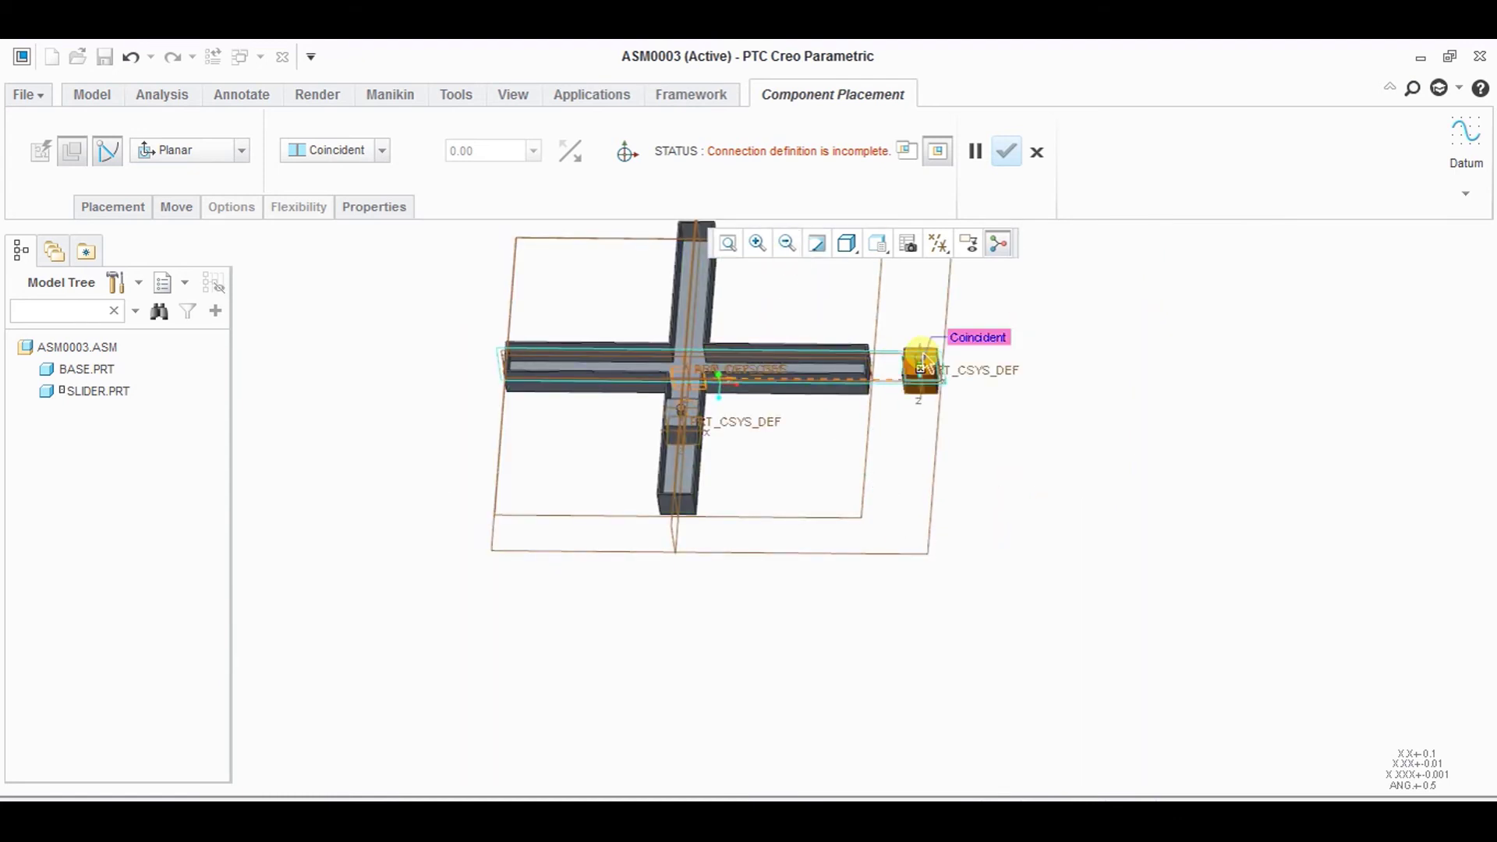
- Add a second Planar set joining the slider's side face to the base, and confirm
{"action": "left_click", "coordinate": [100, 208]}
{"action": "left_click", "coordinate": [140, 413]}
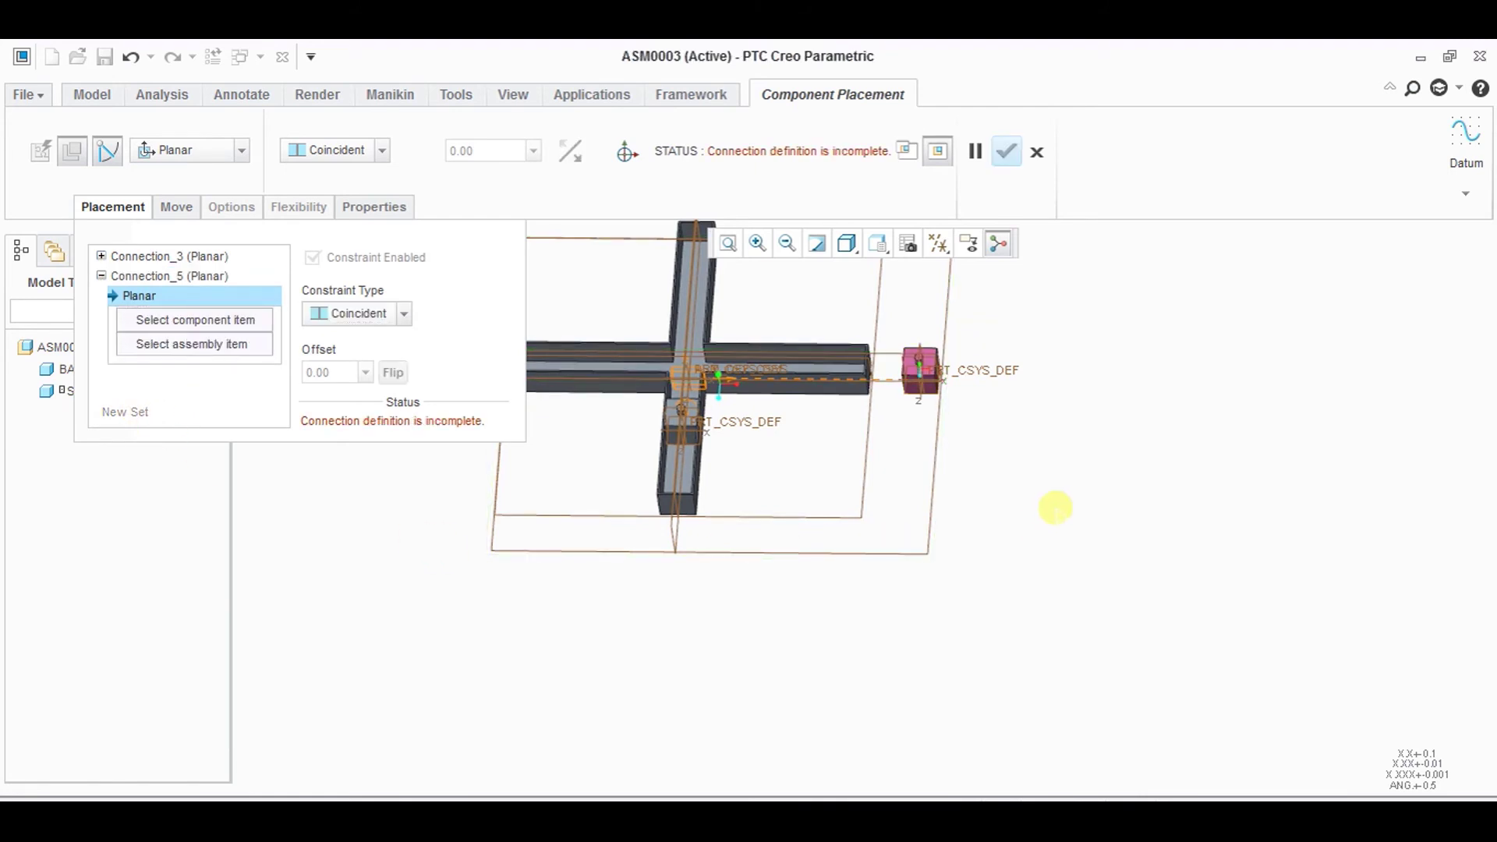
{"action": "mouse_move", "coordinate": [1053, 507]}
{"action": "middle_mouse_down"}
{"action": "mouse_move", "coordinate": [989, 475]}
{"action": "mouse_move", "coordinate": [920, 377]}
{"action": "middle_mouse_up"}
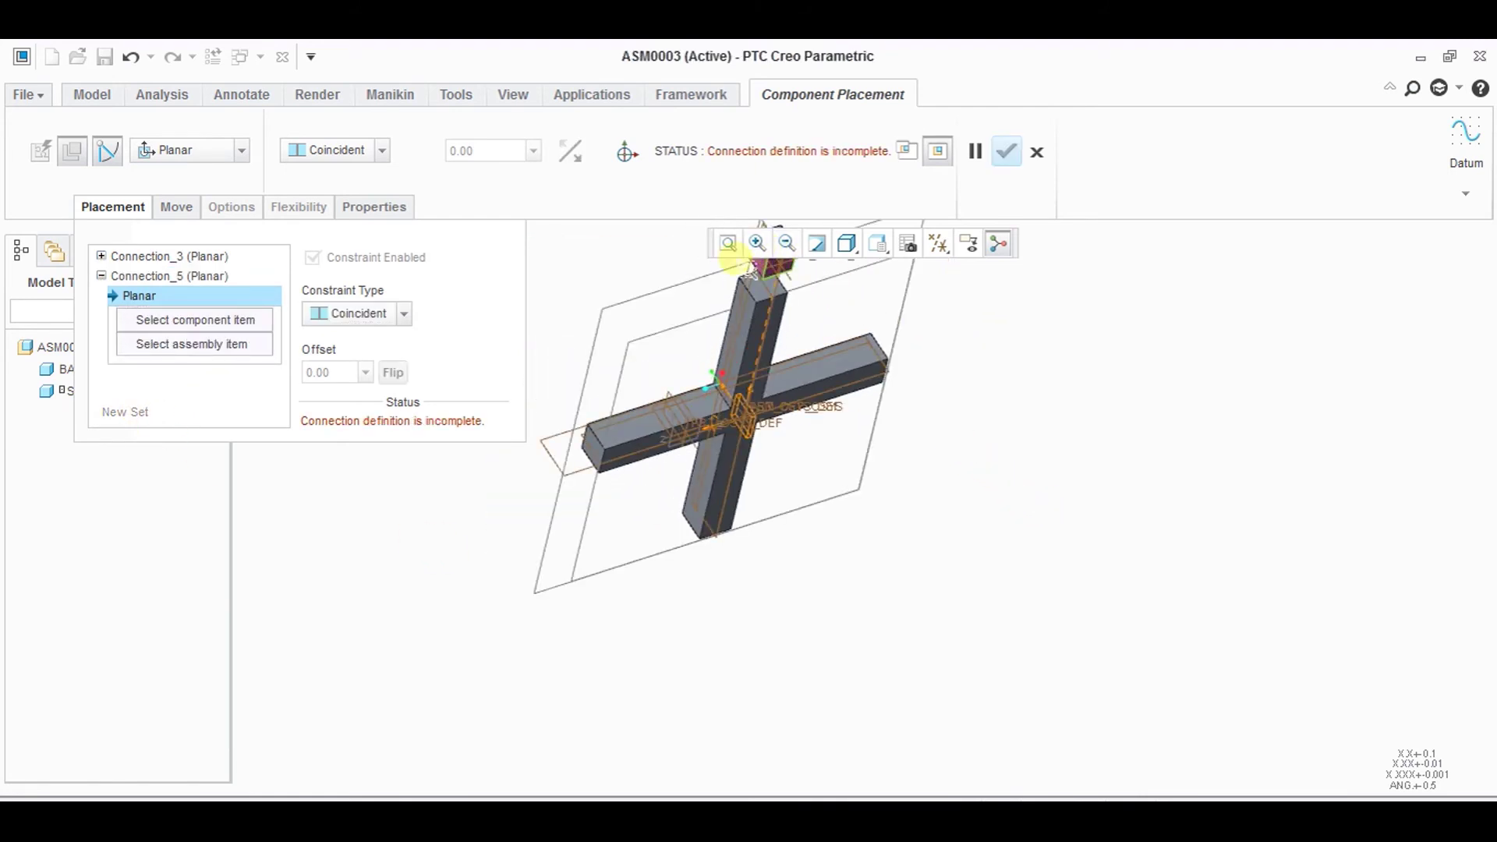
{"action": "scroll", "coordinate": [741, 283], "scroll_direction": "up", "scroll_amount": 5}
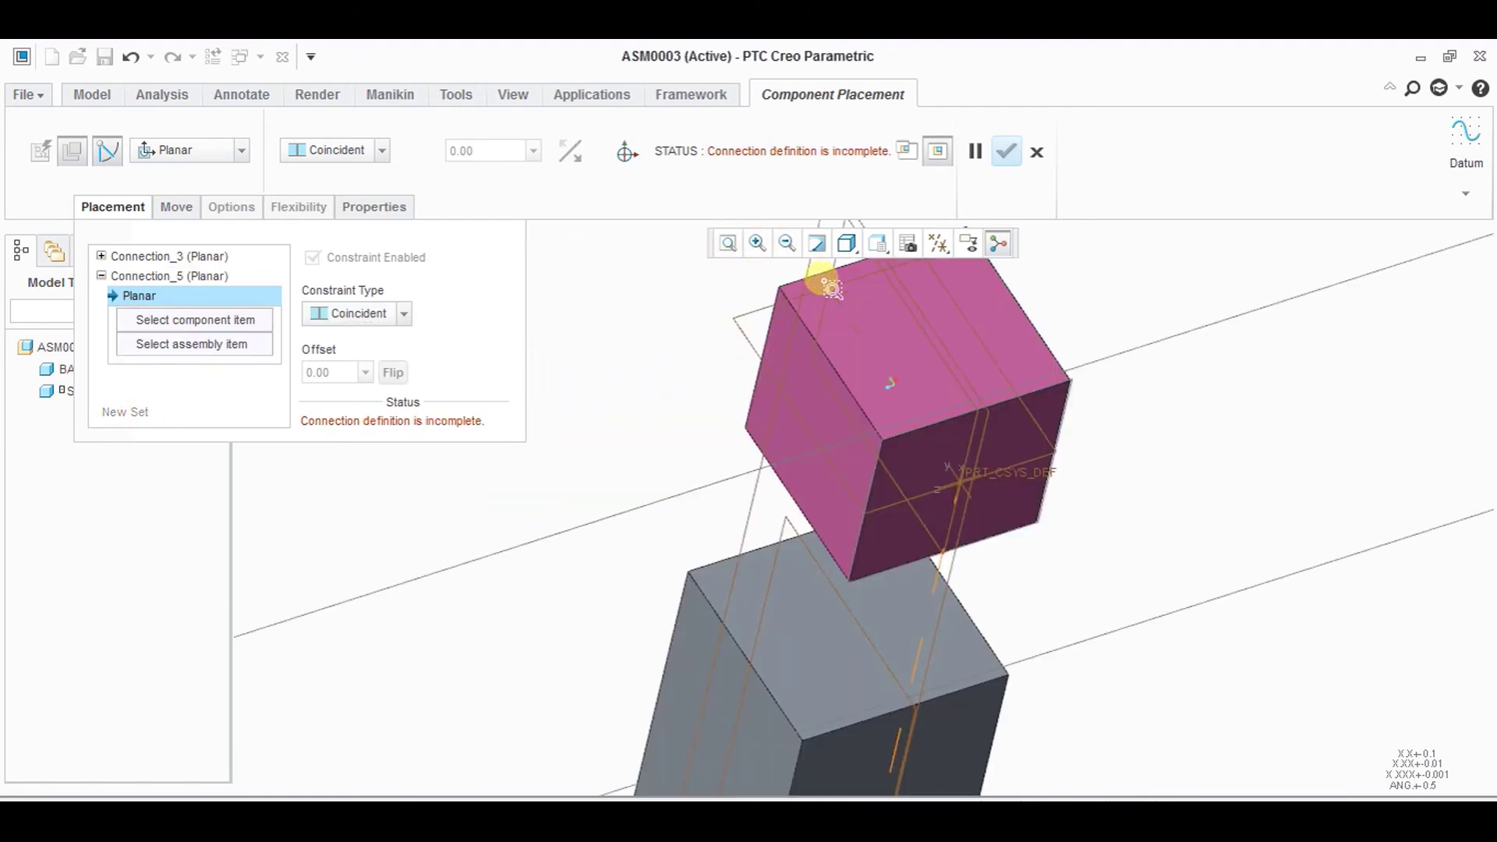
{"action": "left_click", "coordinate": [896, 511]}
{"action": "left_click", "coordinate": [801, 253]}
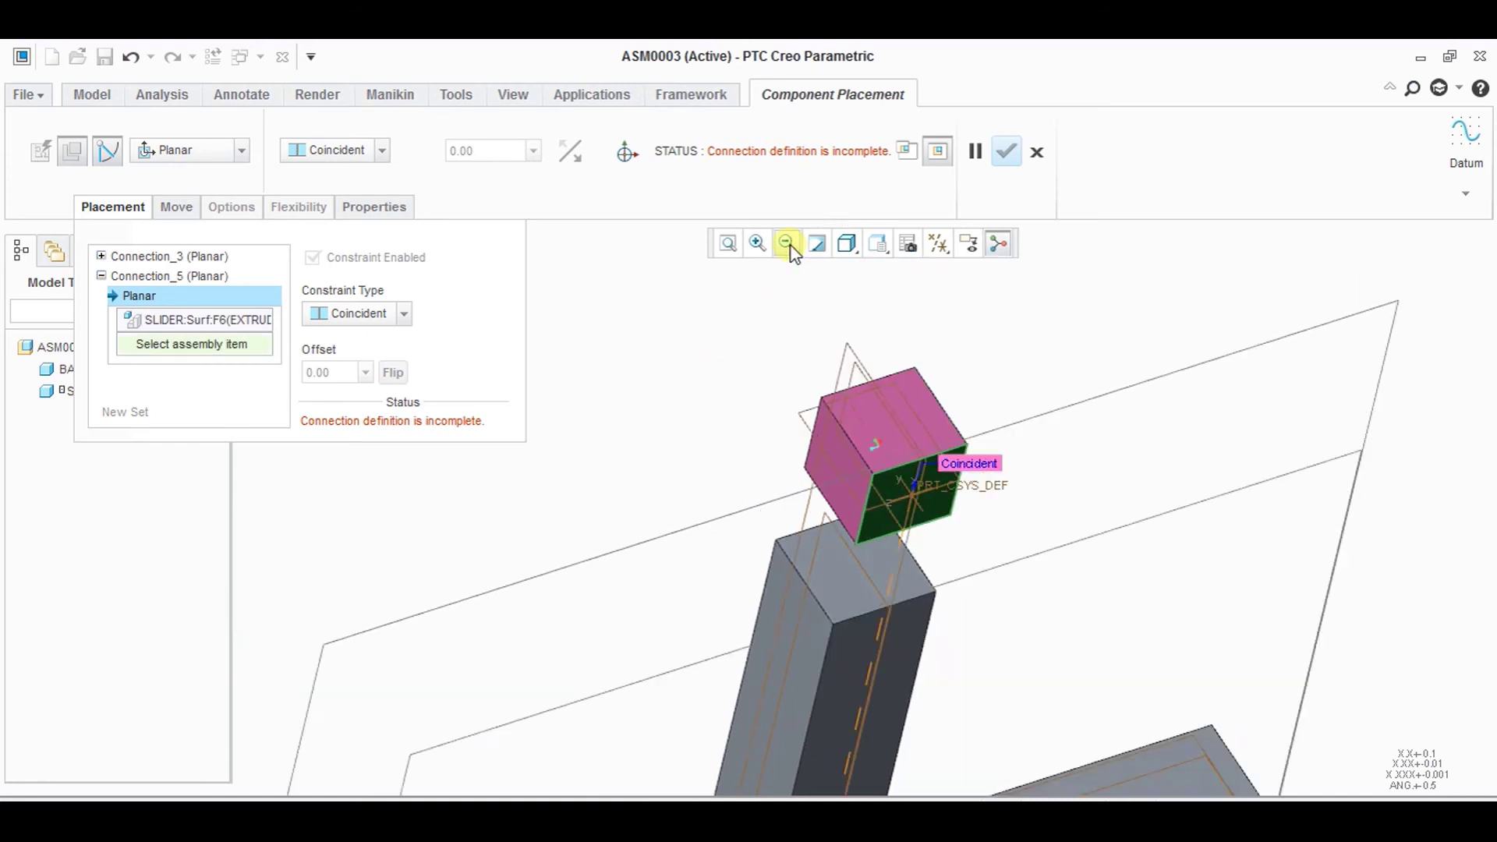
{"action": "middle_click_drag", "start_coordinate": [668, 385], "coordinate": [759, 468]}
{"action": "scroll", "coordinate": [886, 667], "scroll_direction": "up", "scroll_amount": 3}
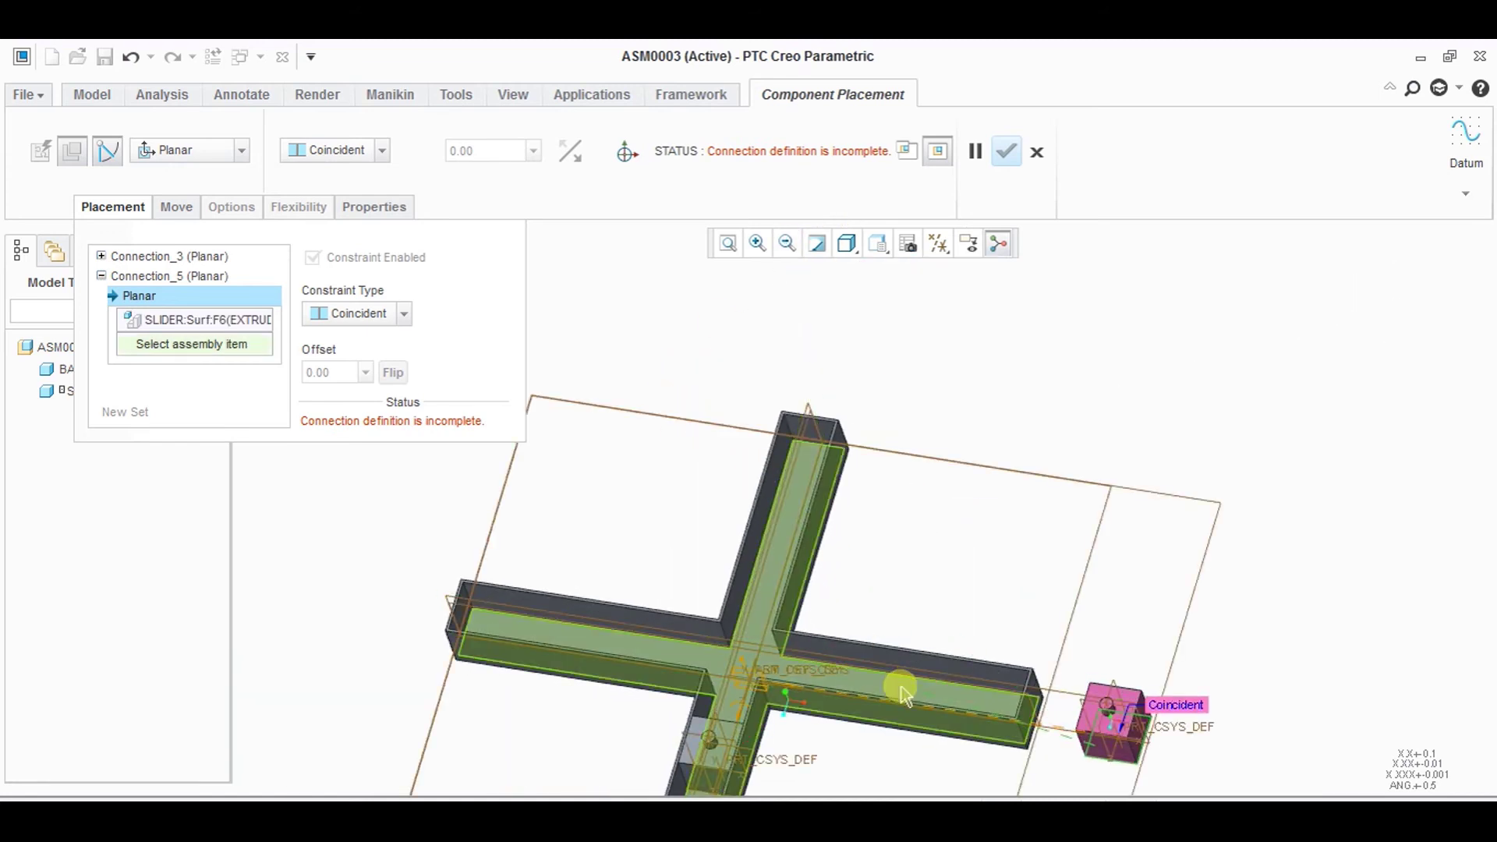
{"action": "left_click", "coordinate": [903, 694]}
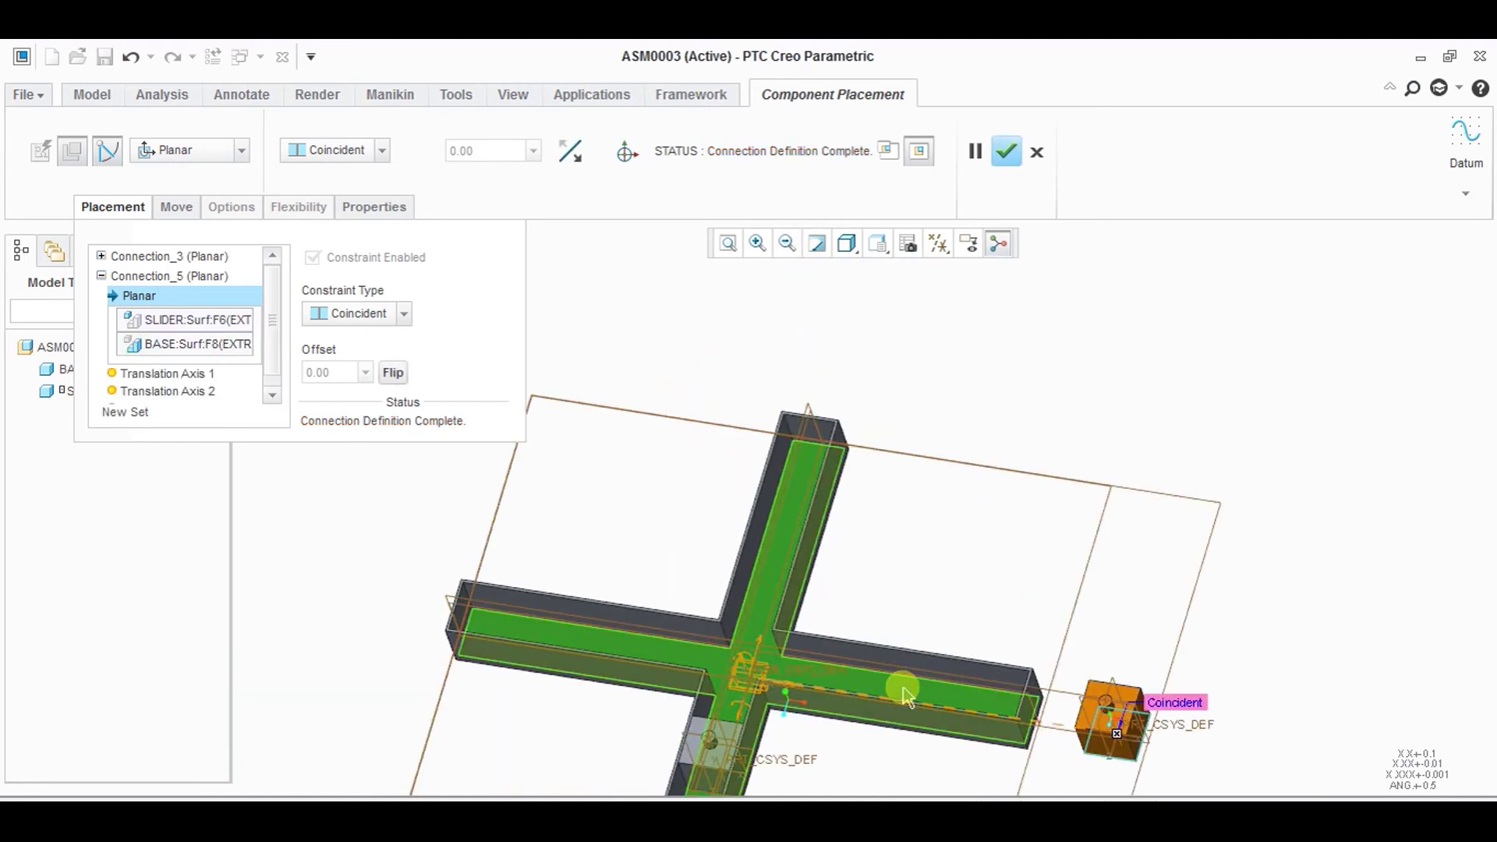
{"action": "left_click", "coordinate": [1009, 153]}
- Drag the second slider left along the right arm toward the cross centre
{"action": "left_click", "coordinate": [335, 170]}
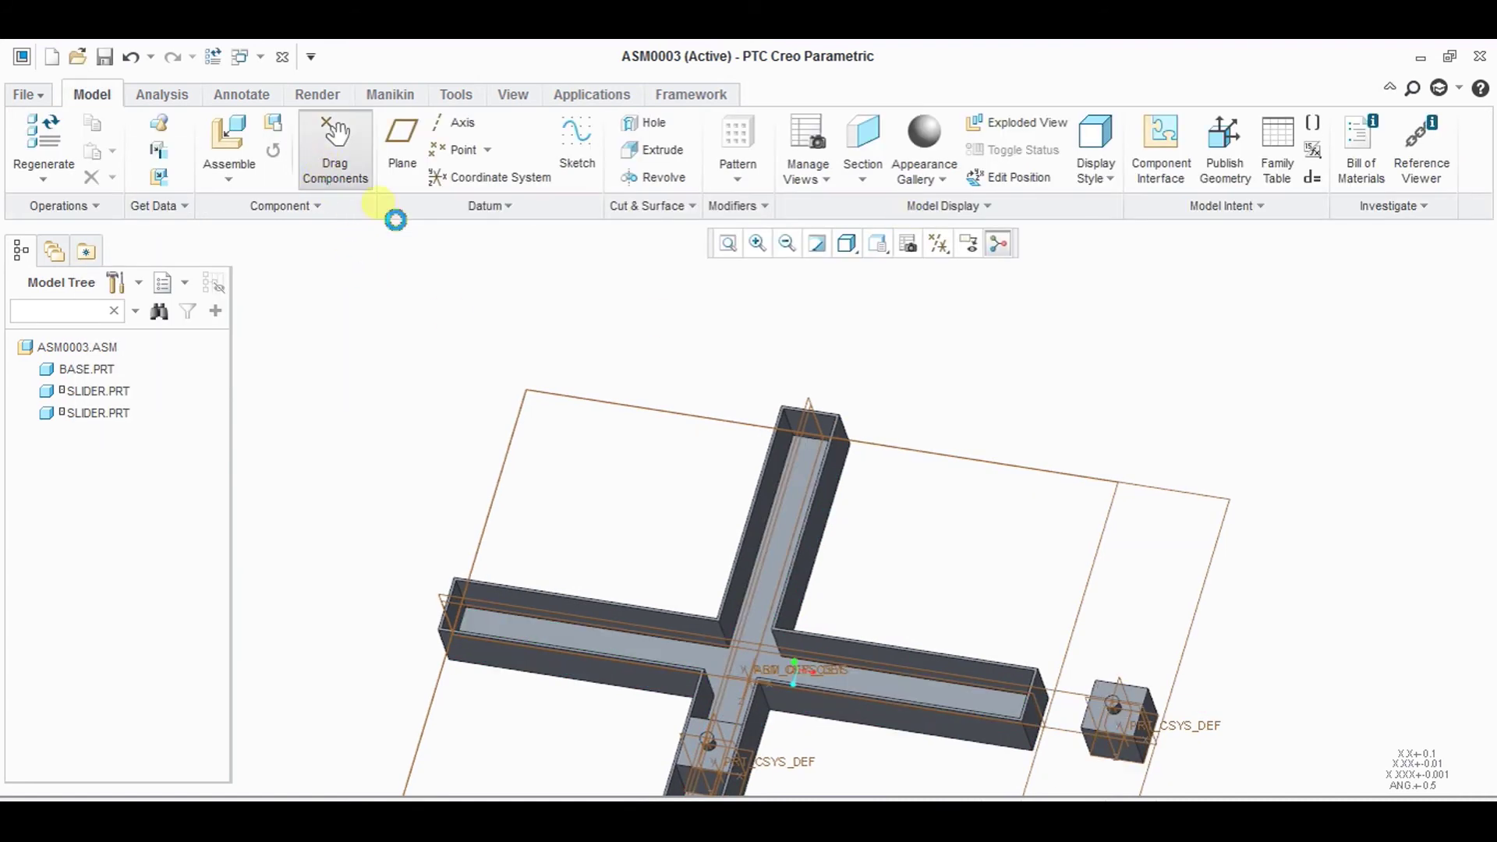
{"action": "left_click", "coordinate": [1105, 712]}
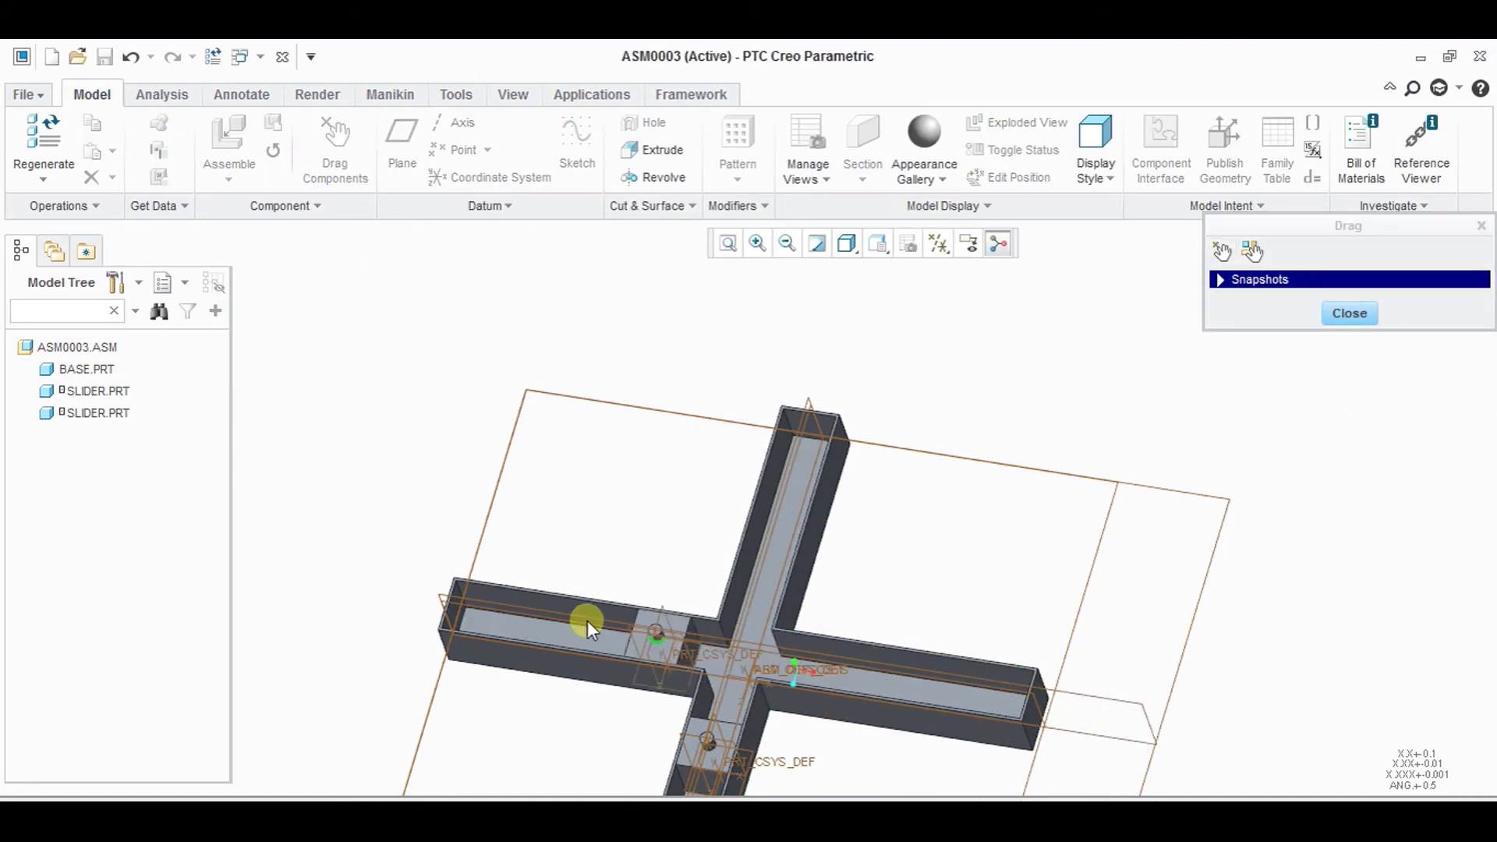
{"action": "left_click", "coordinate": [835, 687]}
{"action": "left_click", "coordinate": [1346, 314]}
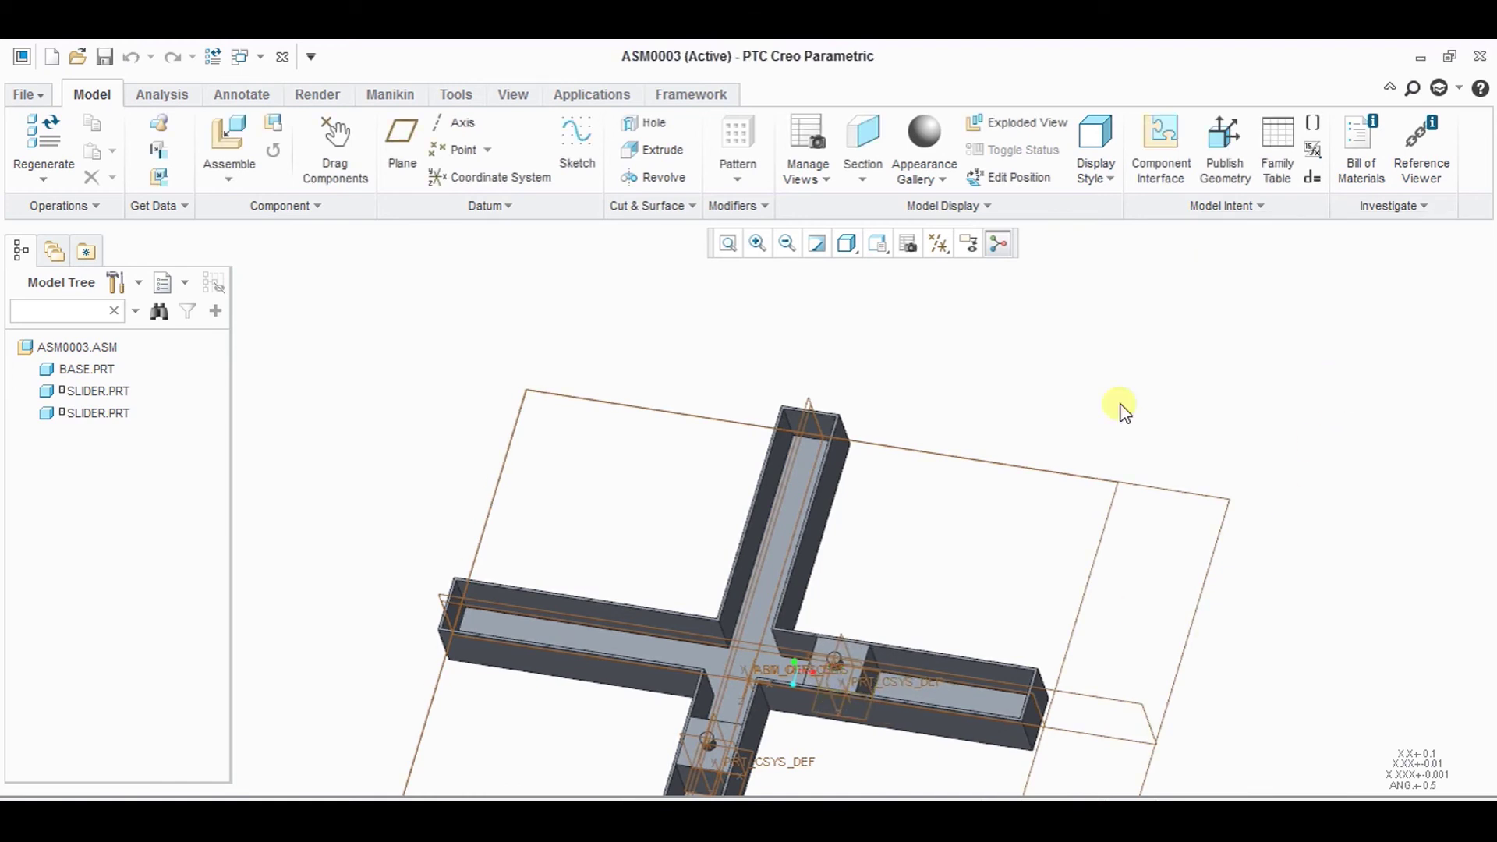
{"action": "left_click", "coordinate": [788, 251]}
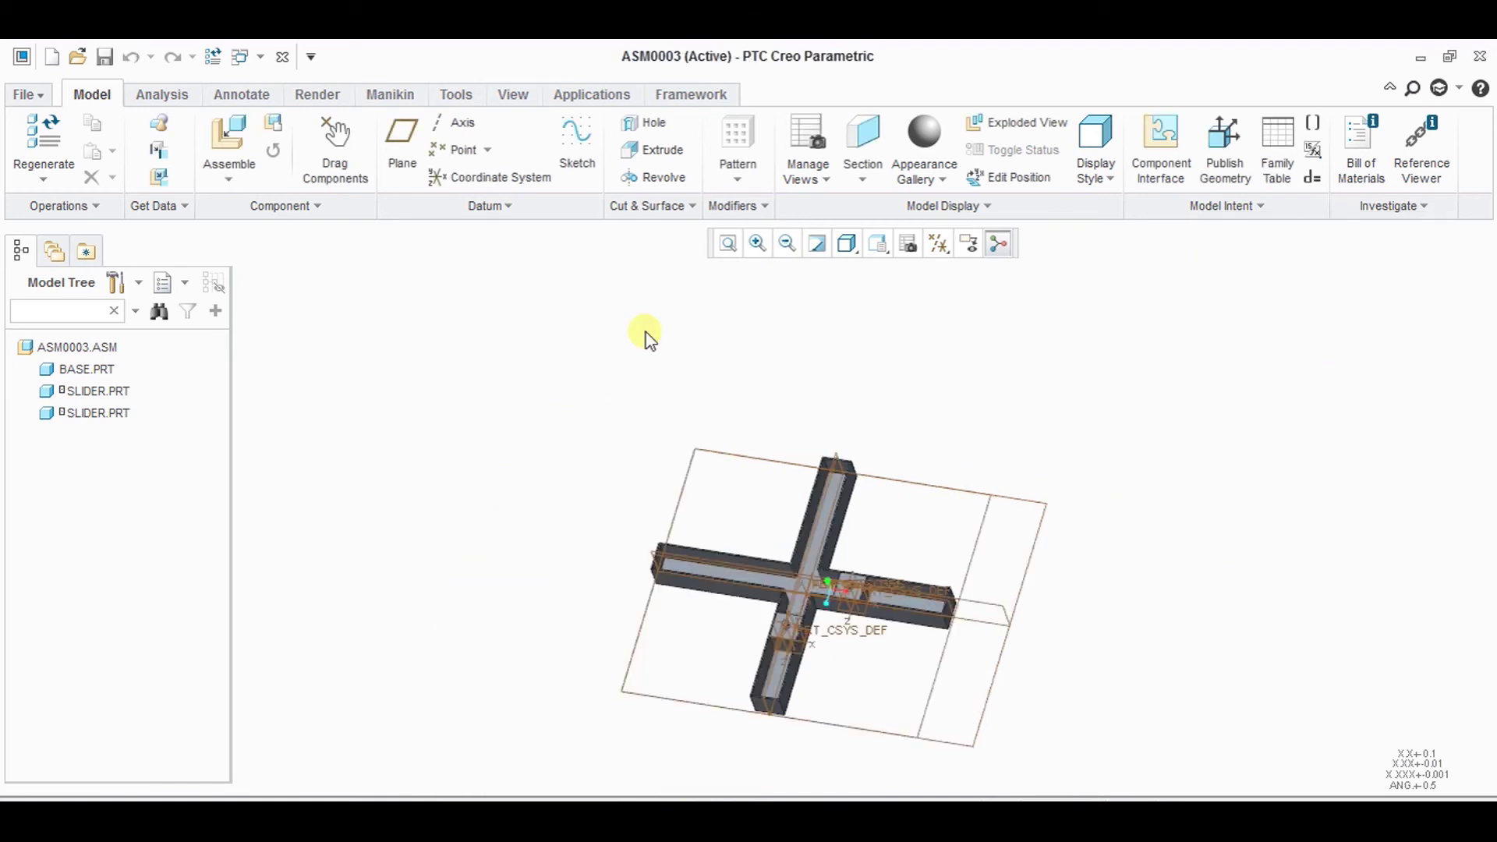
- Insert the bar part, rough-position it with the 3D dragger, and set its connection to Pin
{"action": "left_click", "coordinate": [233, 137]}
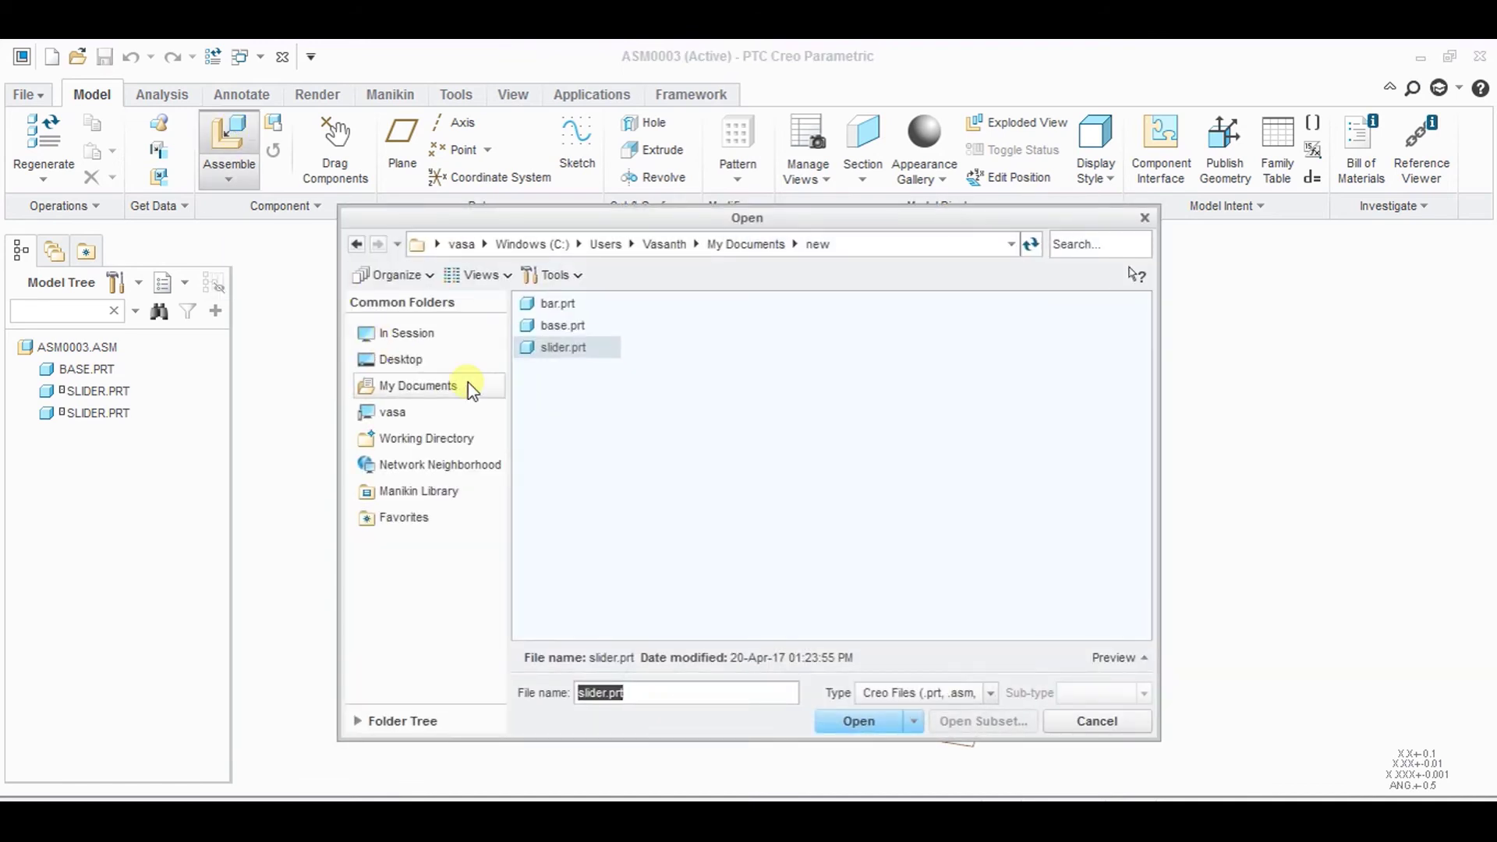
{"action": "left_click", "coordinate": [550, 304]}
{"action": "left_click", "coordinate": [863, 726]}
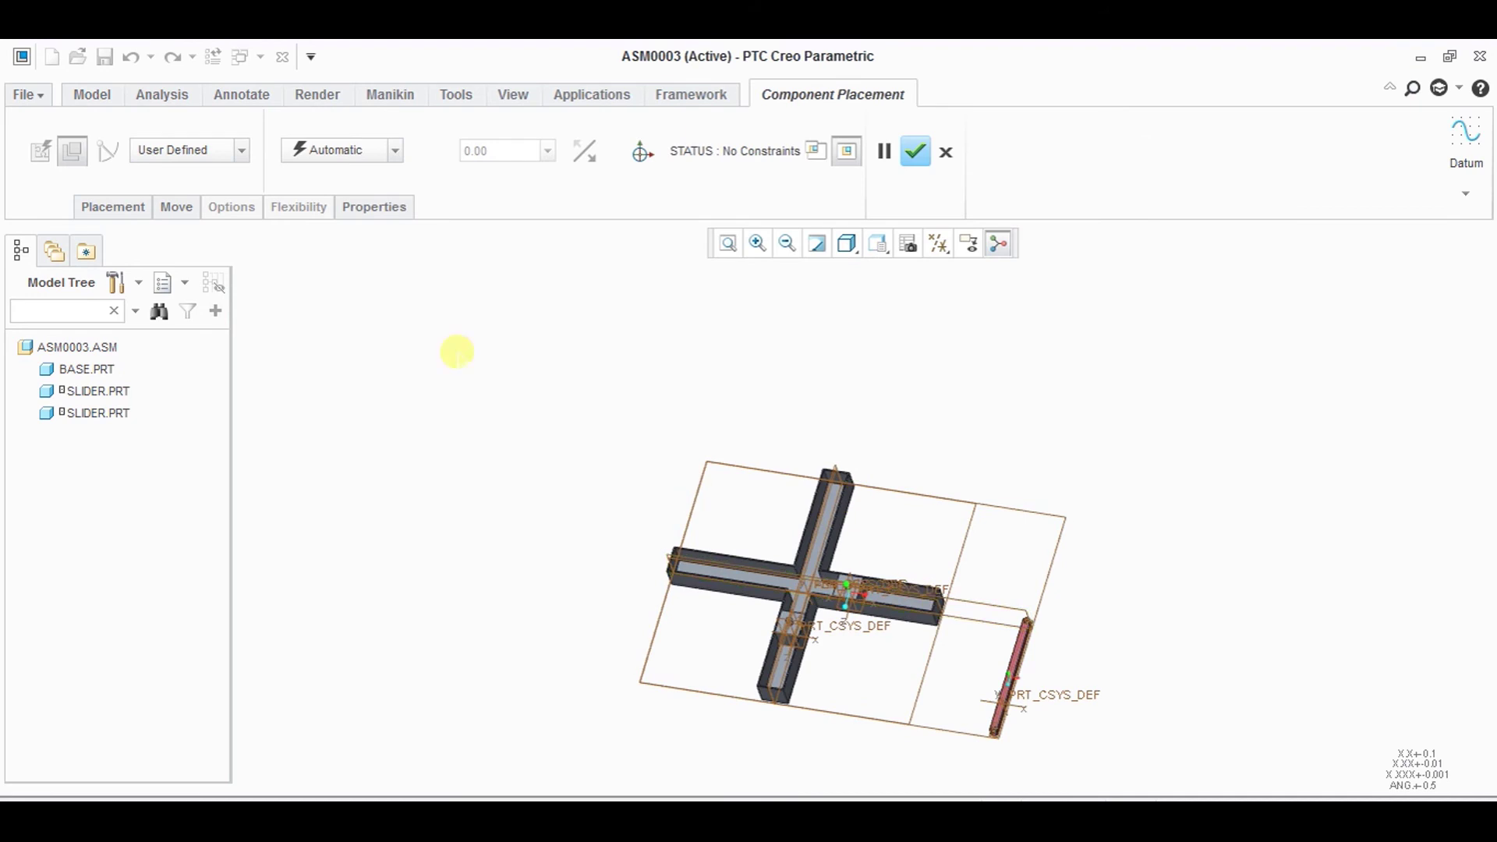
{"action": "left_click", "coordinate": [642, 155]}
{"action": "left_click_drag", "start_coordinate": [1004, 705], "coordinate": [802, 539]}
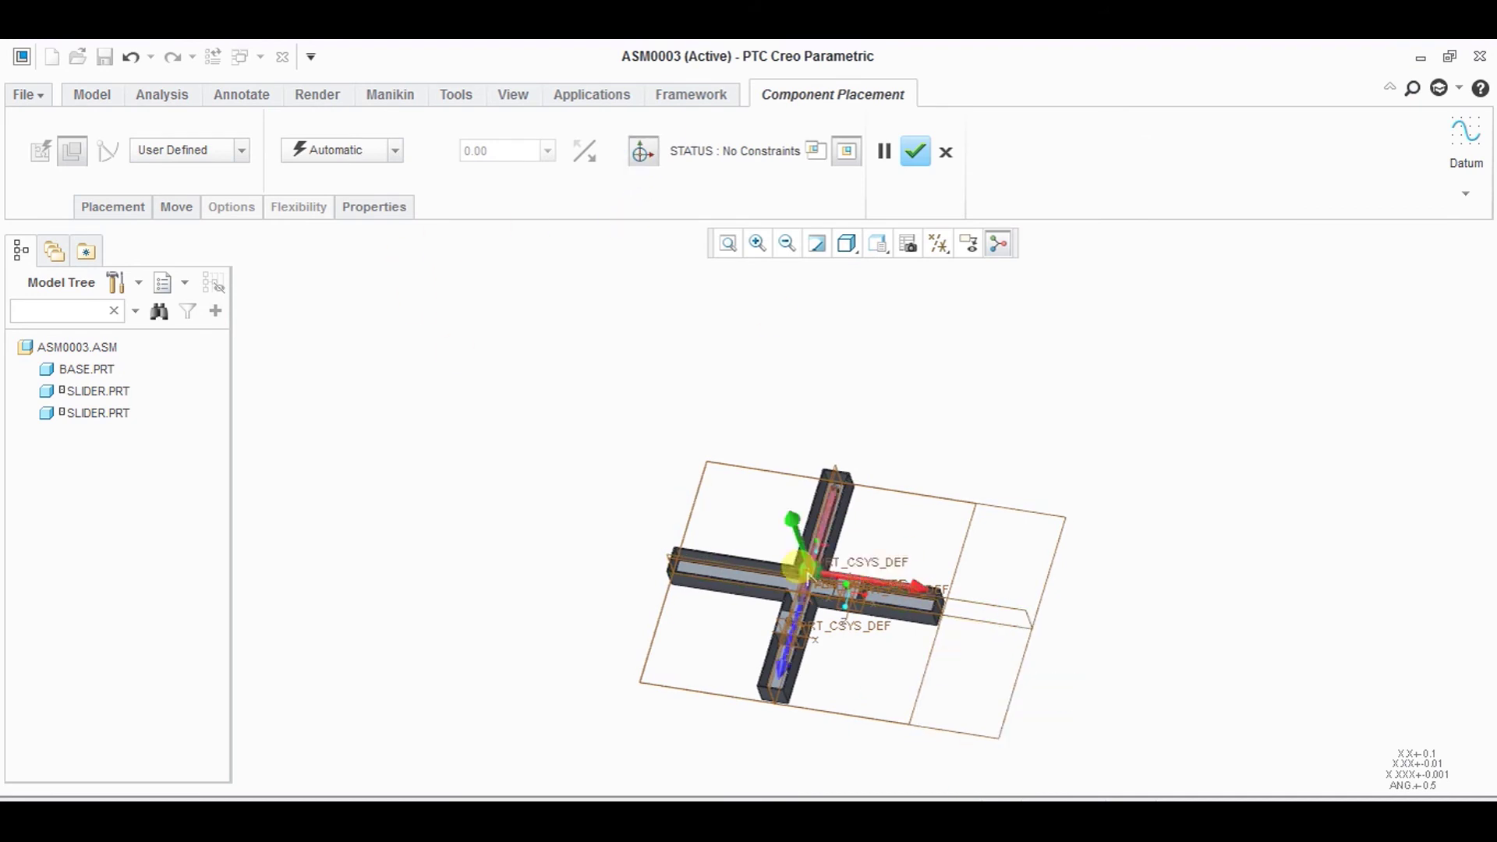
{"action": "left_click", "coordinate": [642, 157]}
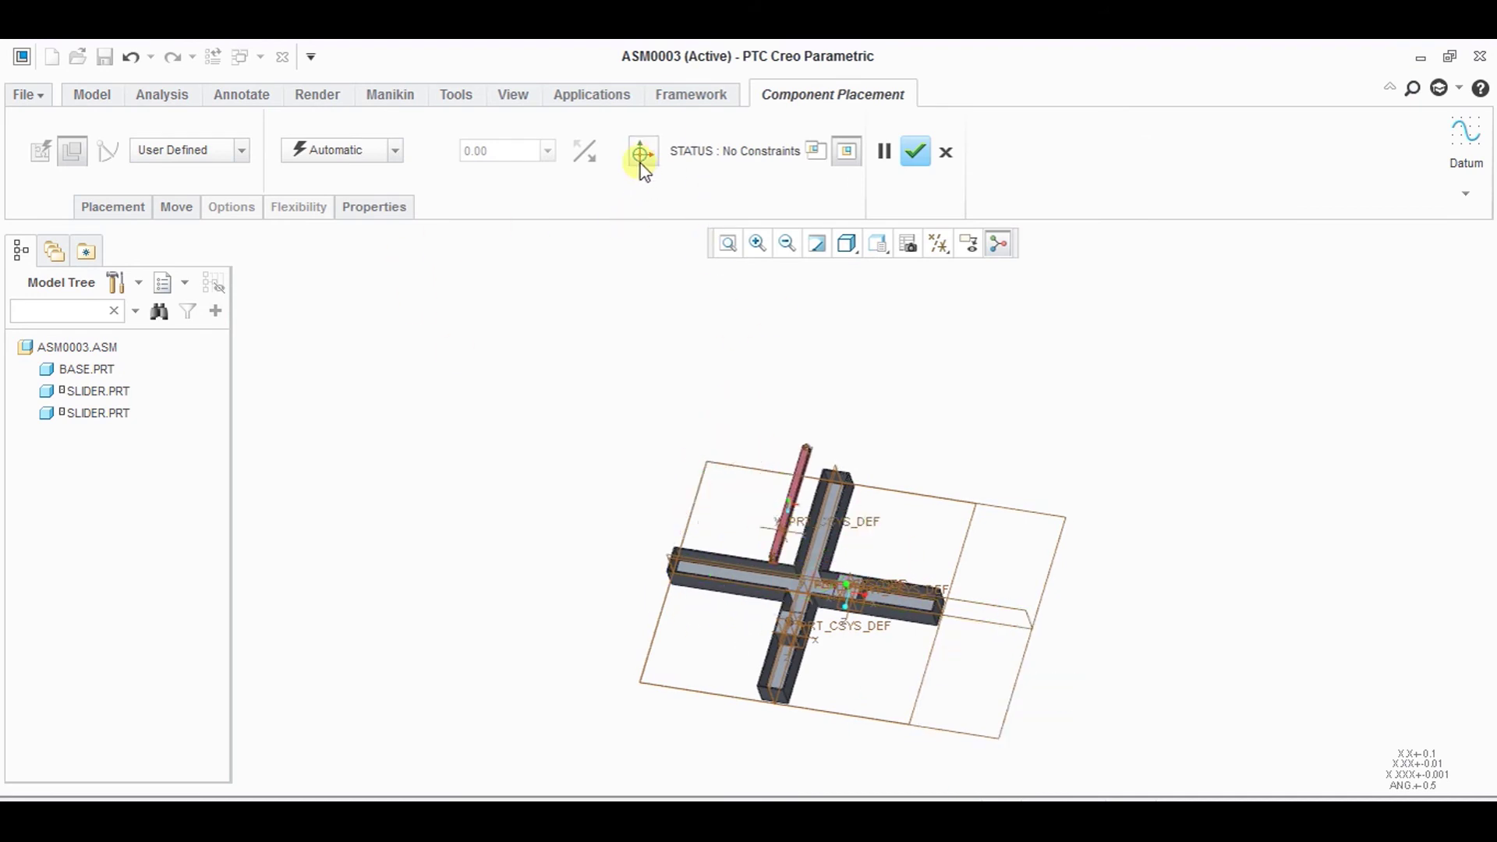
{"action": "left_click", "coordinate": [241, 151]}
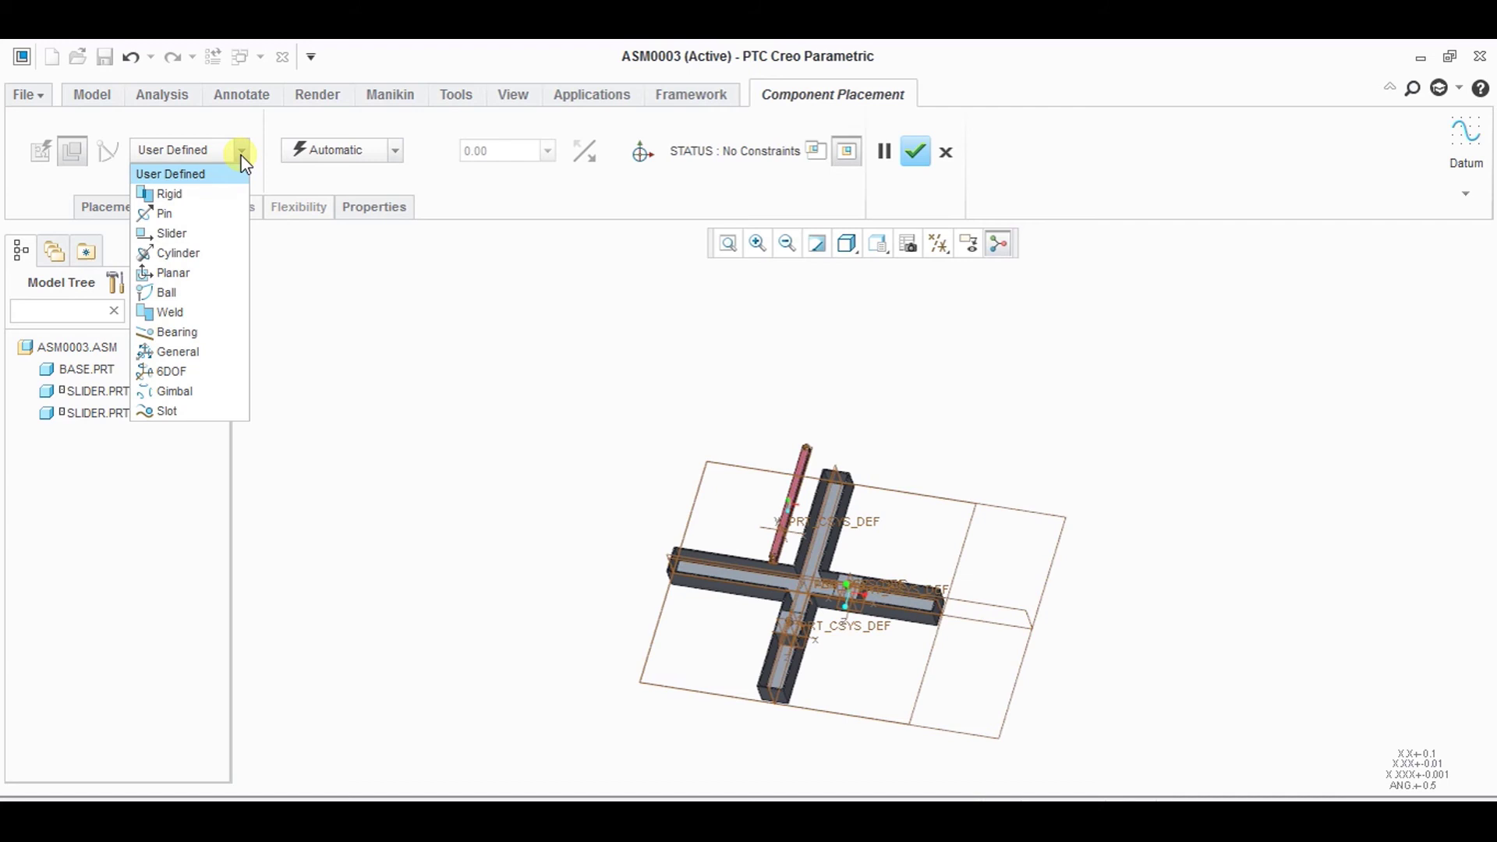
{"action": "left_click", "coordinate": [223, 216]}
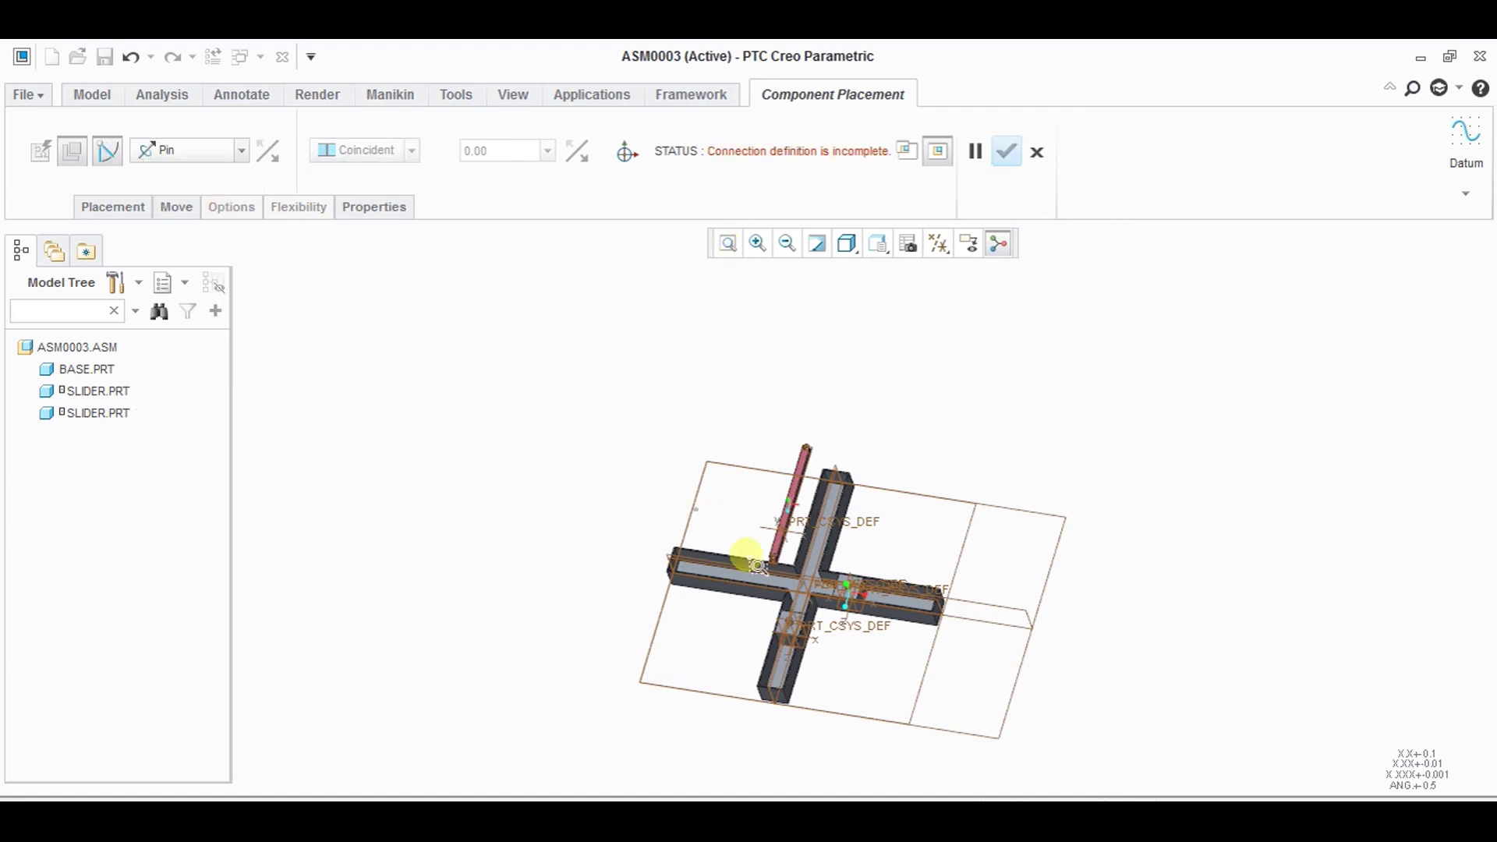
{"action": "scroll", "coordinate": [819, 644], "scroll_direction": "up", "scroll_amount": 5}
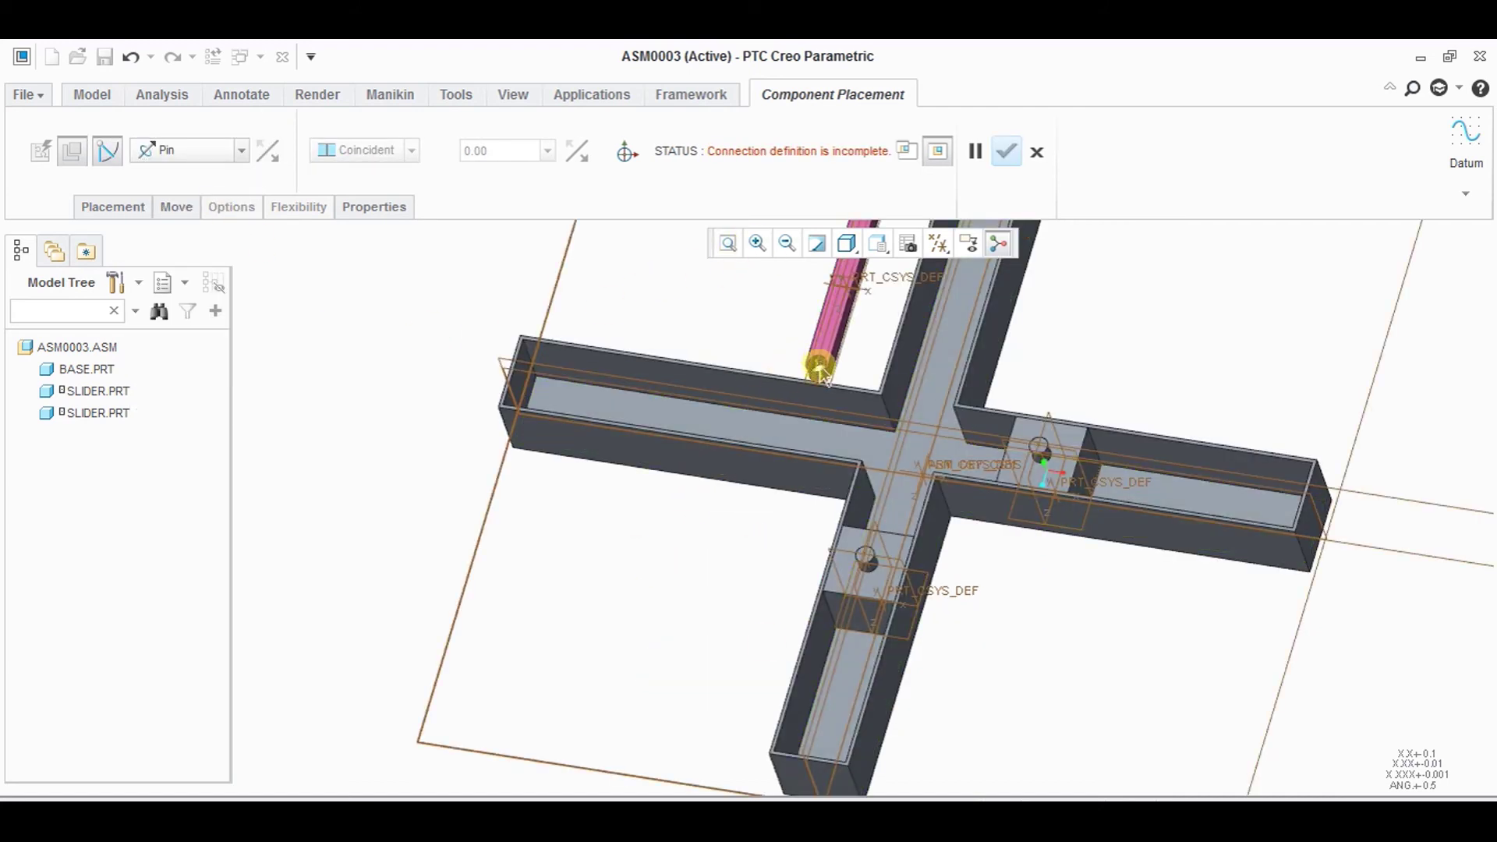
- Hide non-axis datums and align the bar's end hole axis with the lower slider's peg
{"action": "left_click", "coordinate": [930, 248]}
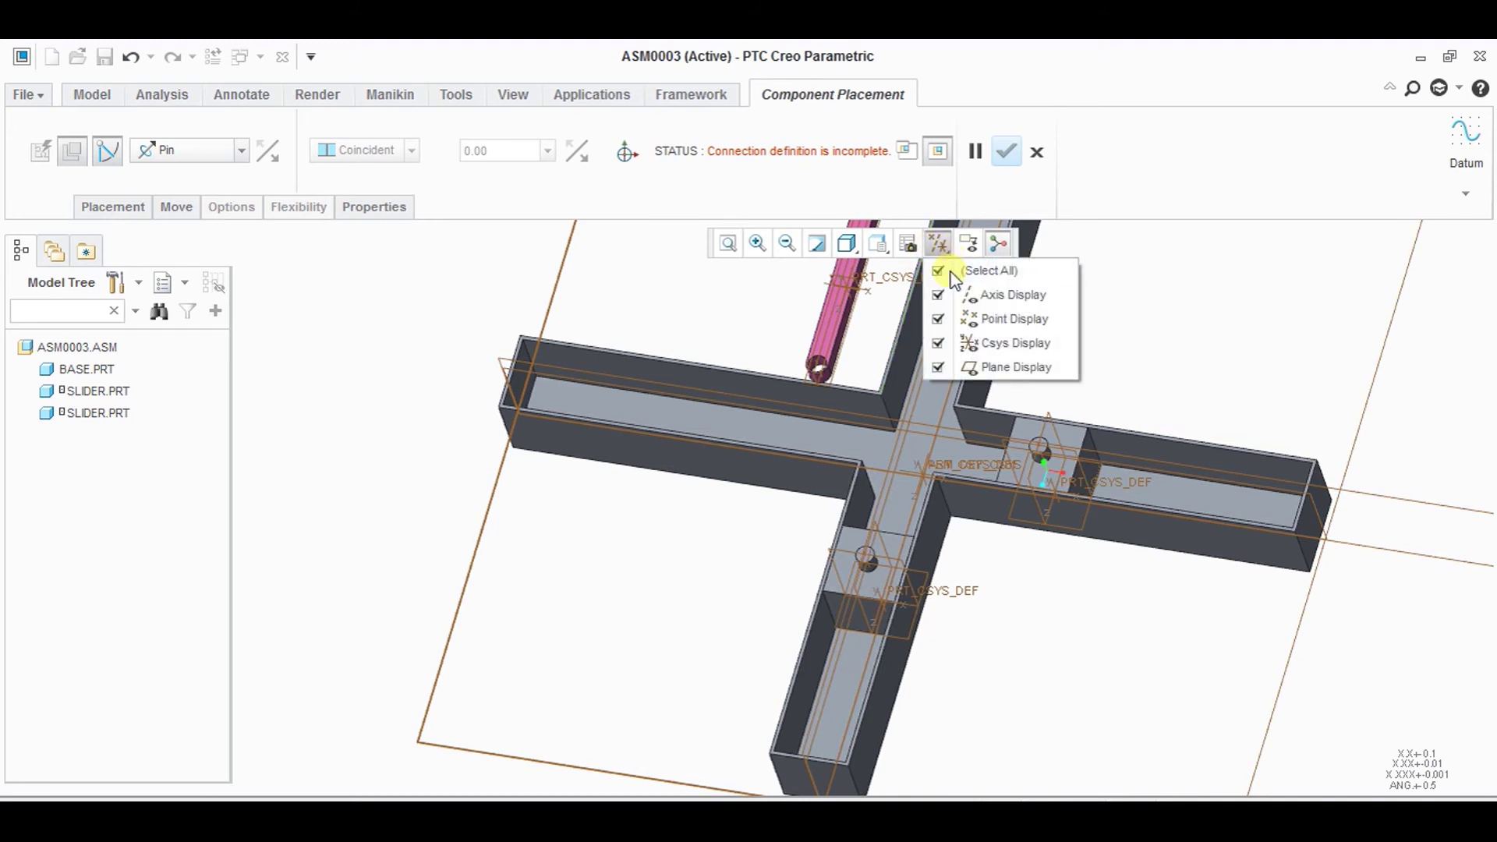
{"action": "left_click", "coordinate": [953, 272]}
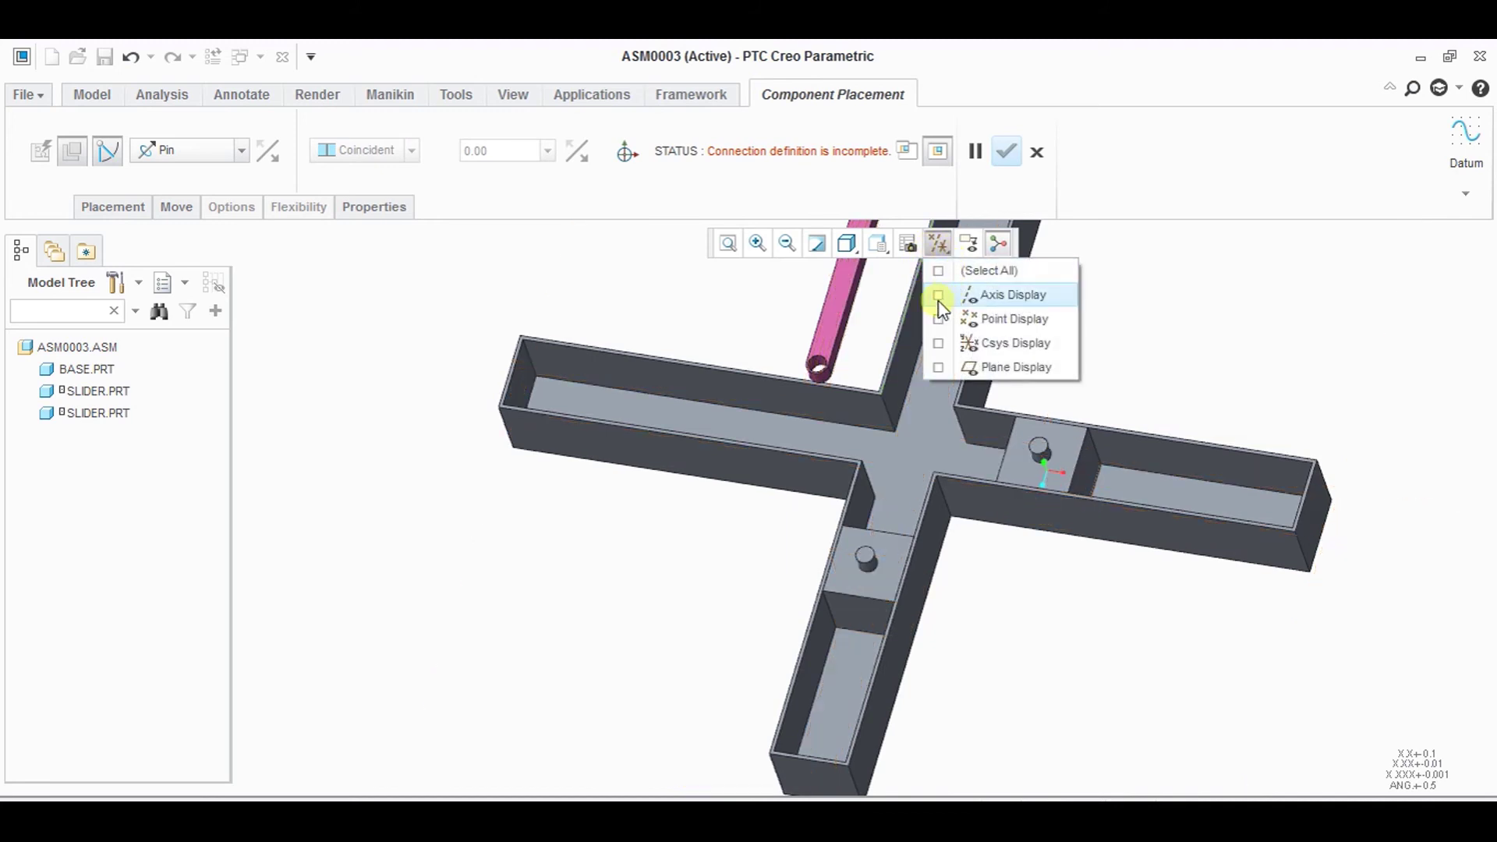
{"action": "left_click", "coordinate": [784, 328]}
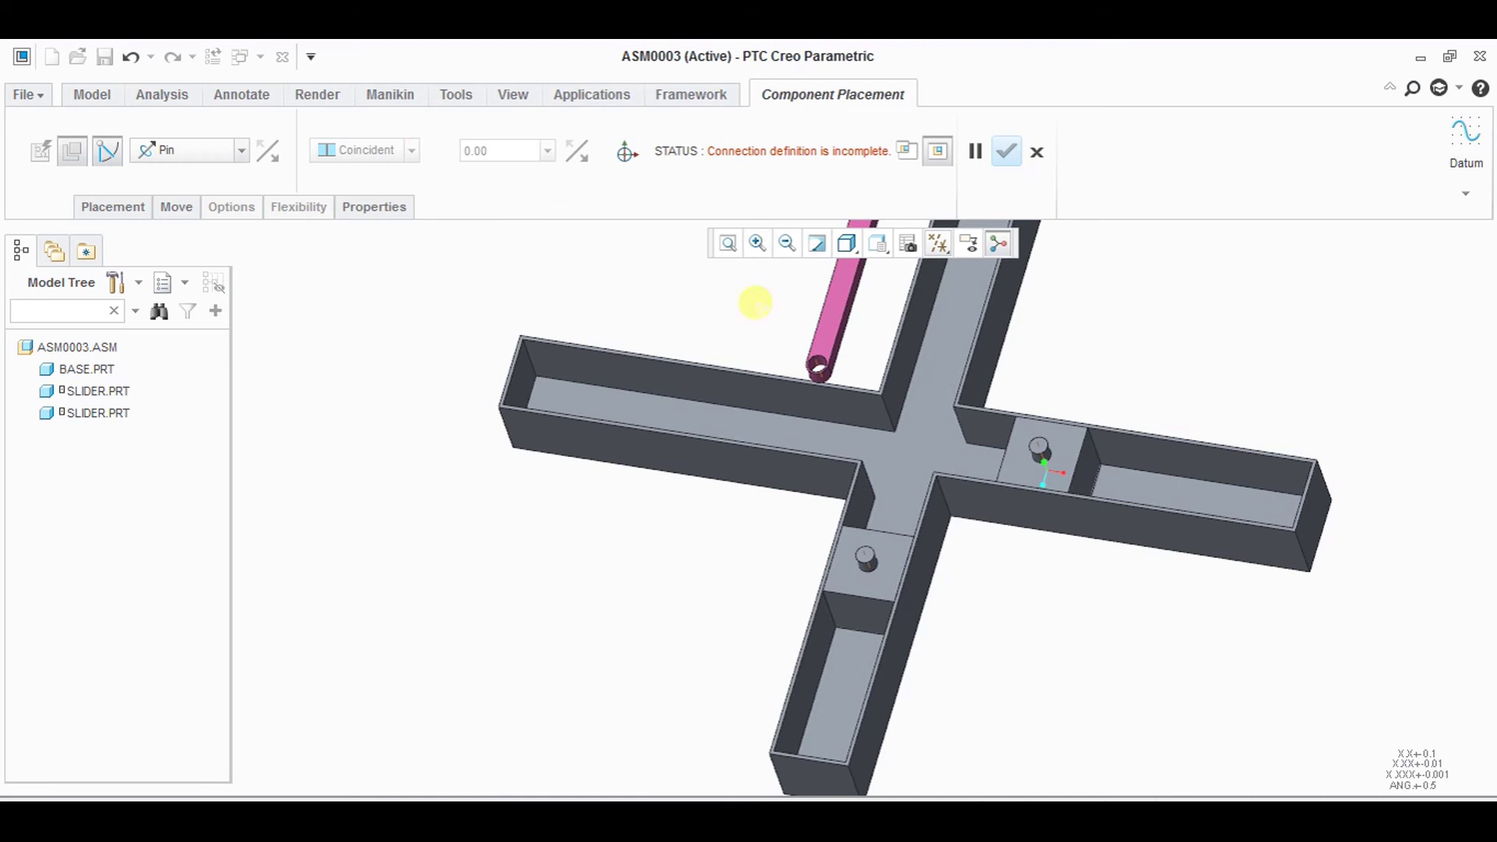
{"action": "scroll", "coordinate": [907, 408], "scroll_direction": "up", "scroll_amount": 3}
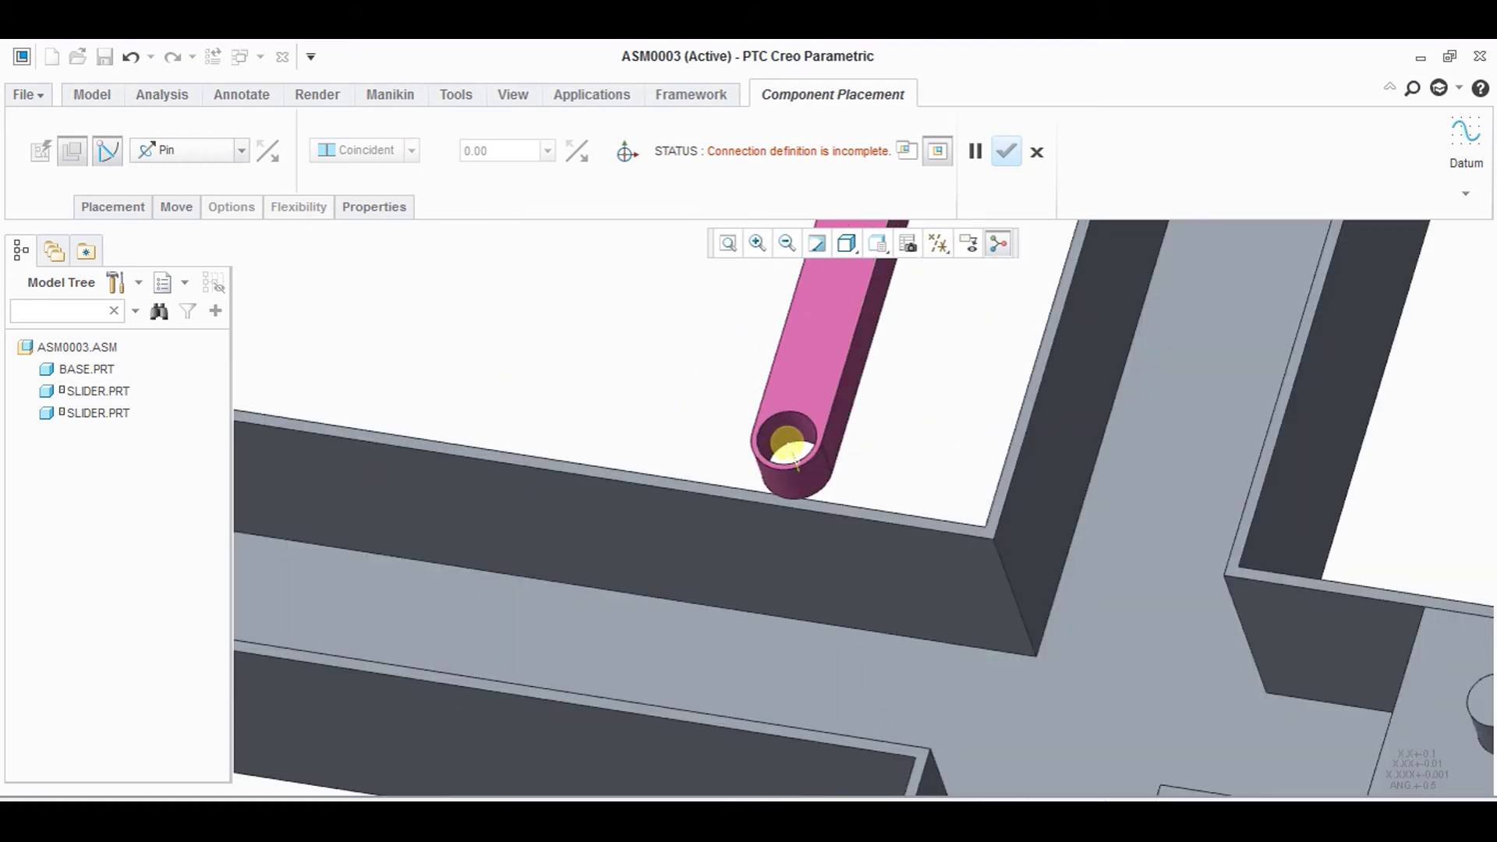
{"action": "left_click", "coordinate": [804, 459]}
{"action": "scroll", "coordinate": [803, 458], "scroll_direction": "down", "scroll_amount": 3}
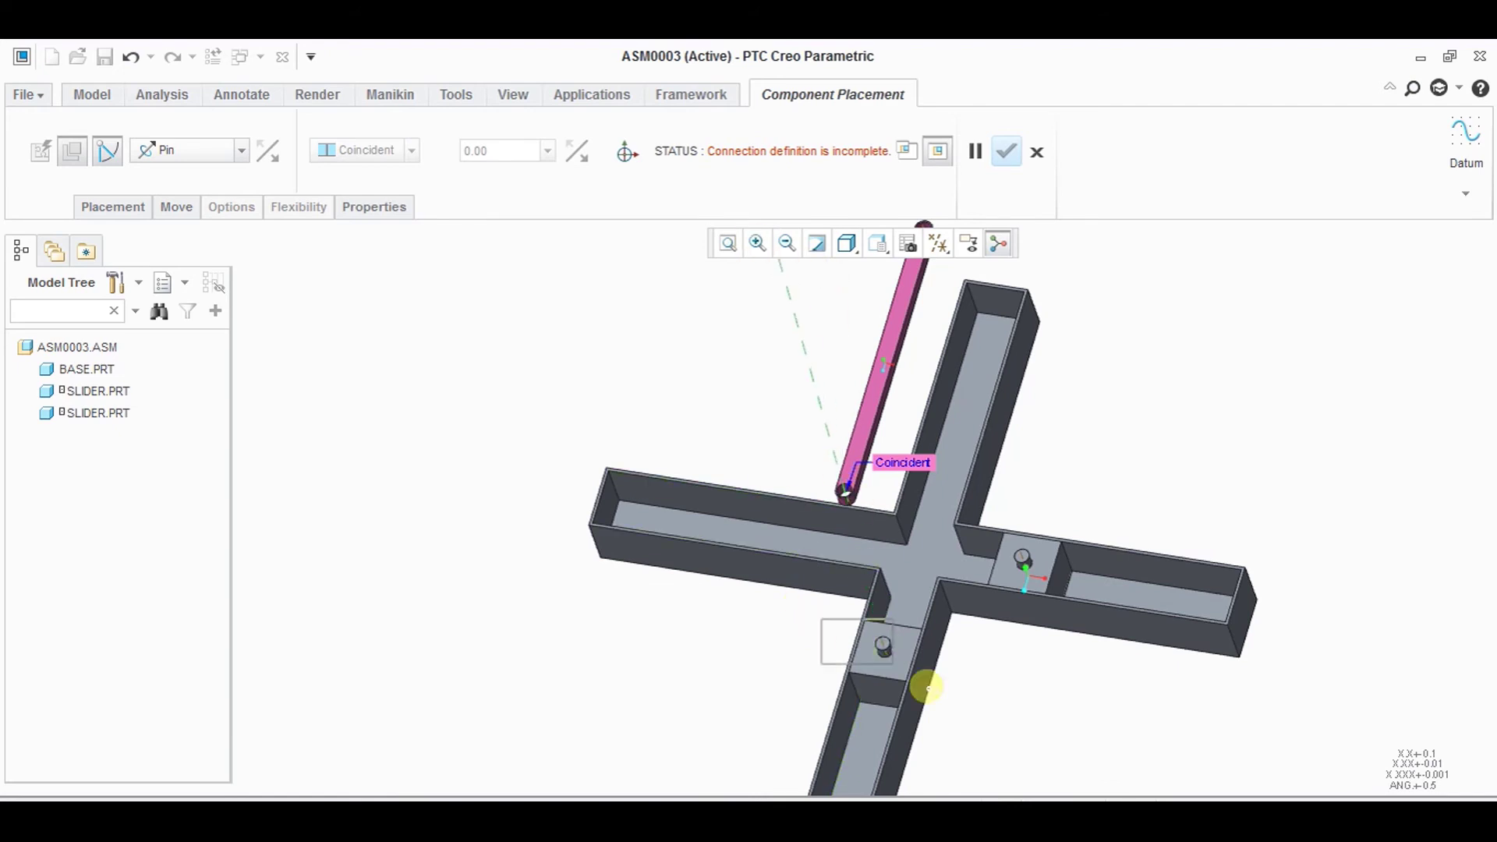
{"action": "scroll", "coordinate": [924, 689], "scroll_direction": "up", "scroll_amount": 5}
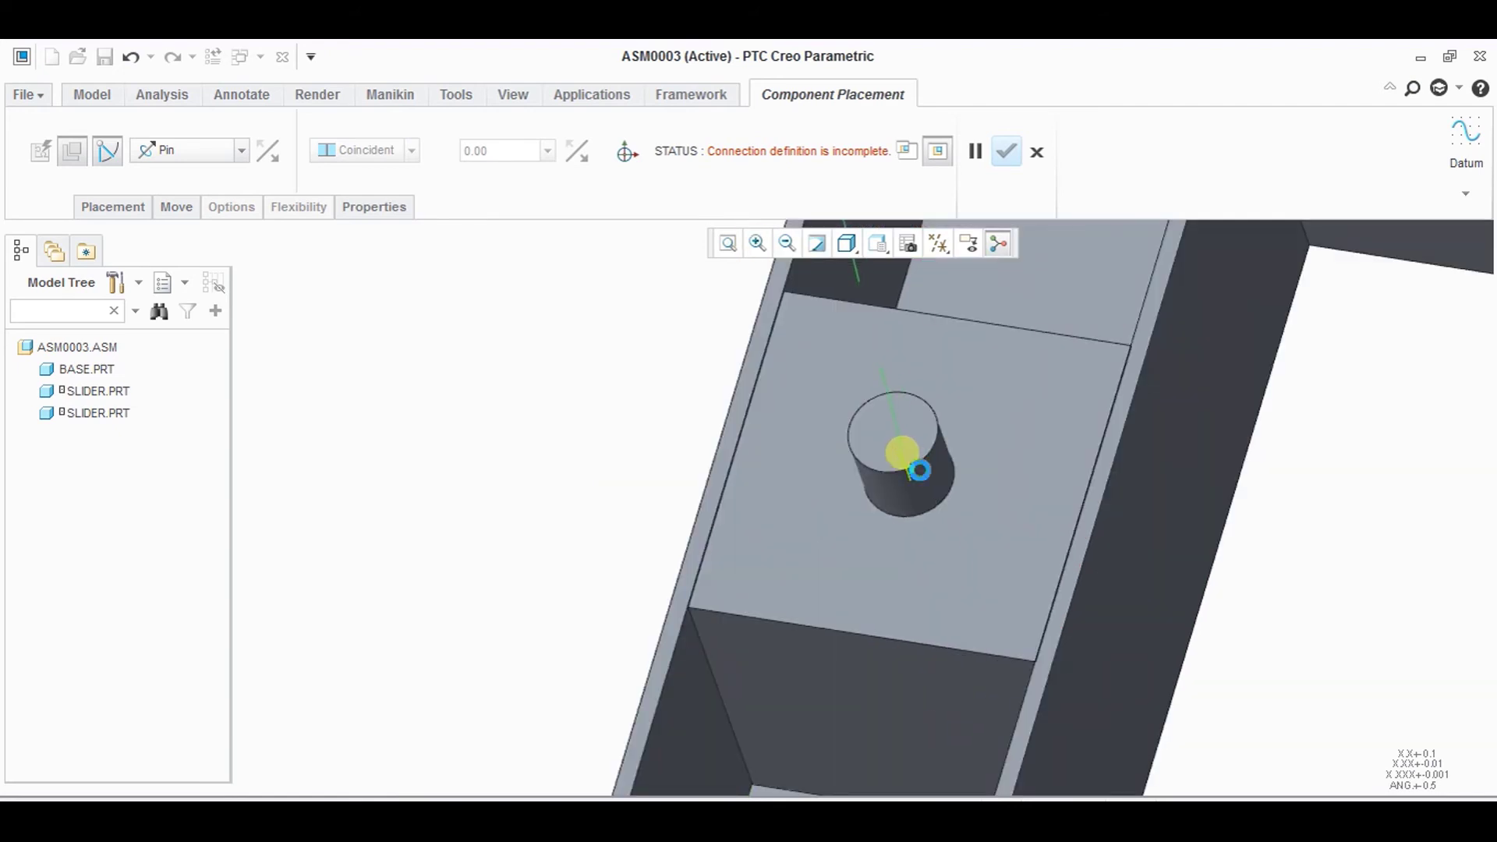
{"action": "left_click", "coordinate": [789, 245]}
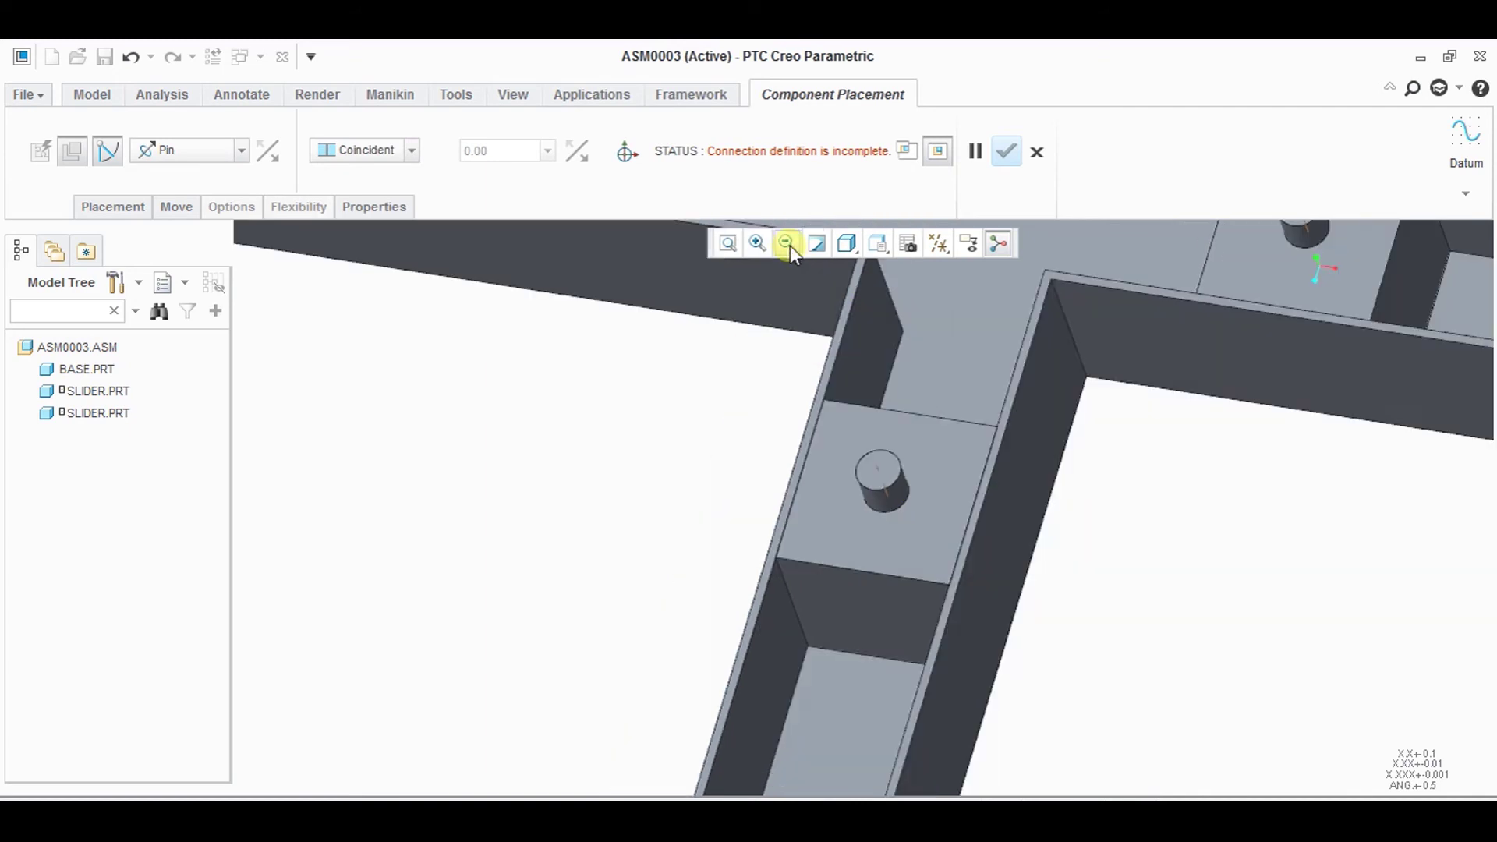
{"action": "middle_click_drag", "start_coordinate": [809, 337], "coordinate": [702, 276]}
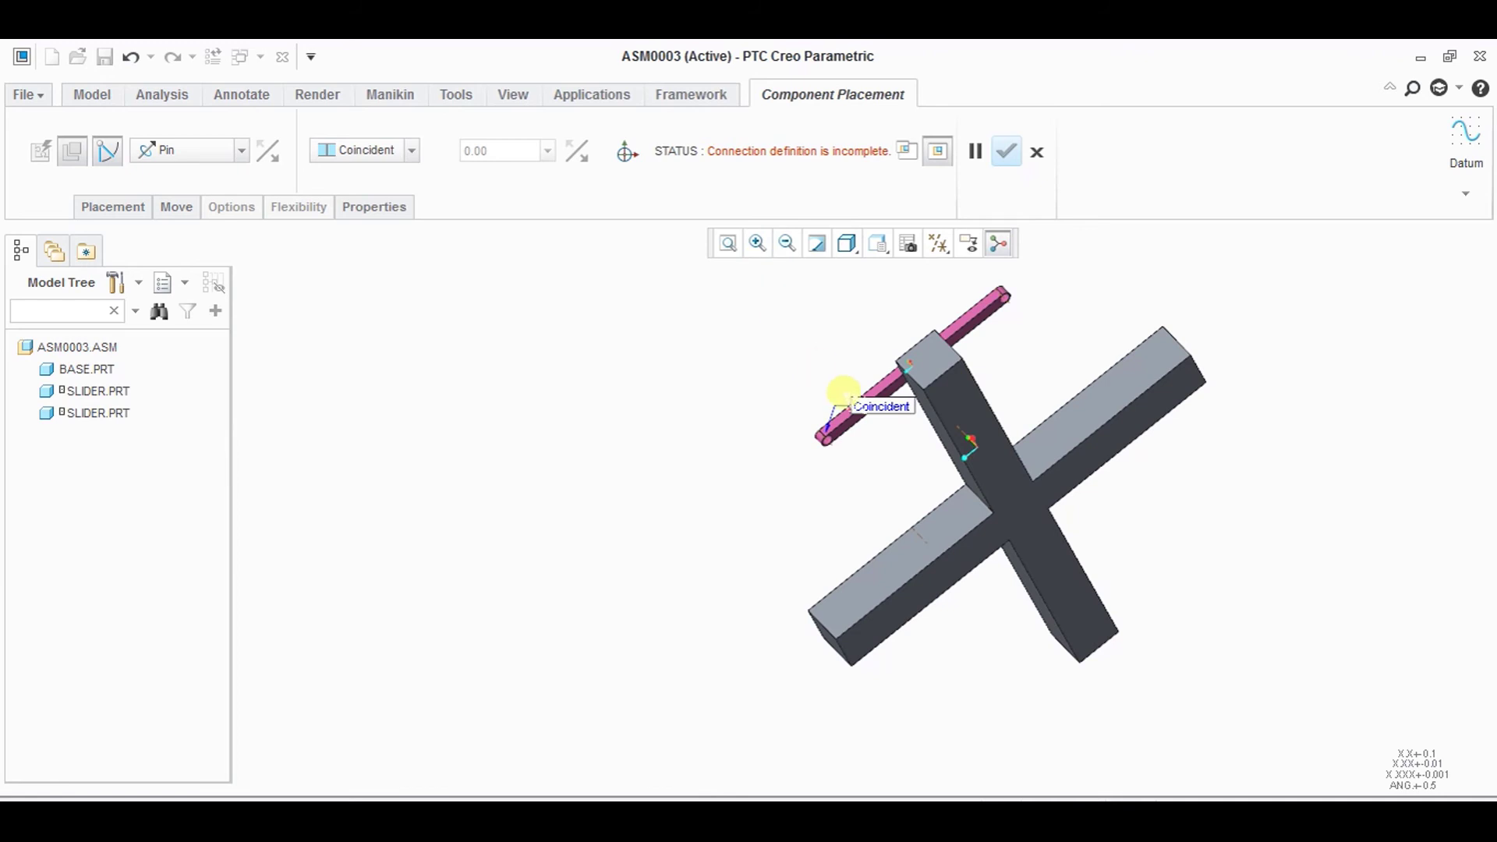
{"action": "scroll", "coordinate": [842, 391], "scroll_direction": "up", "scroll_amount": 5}
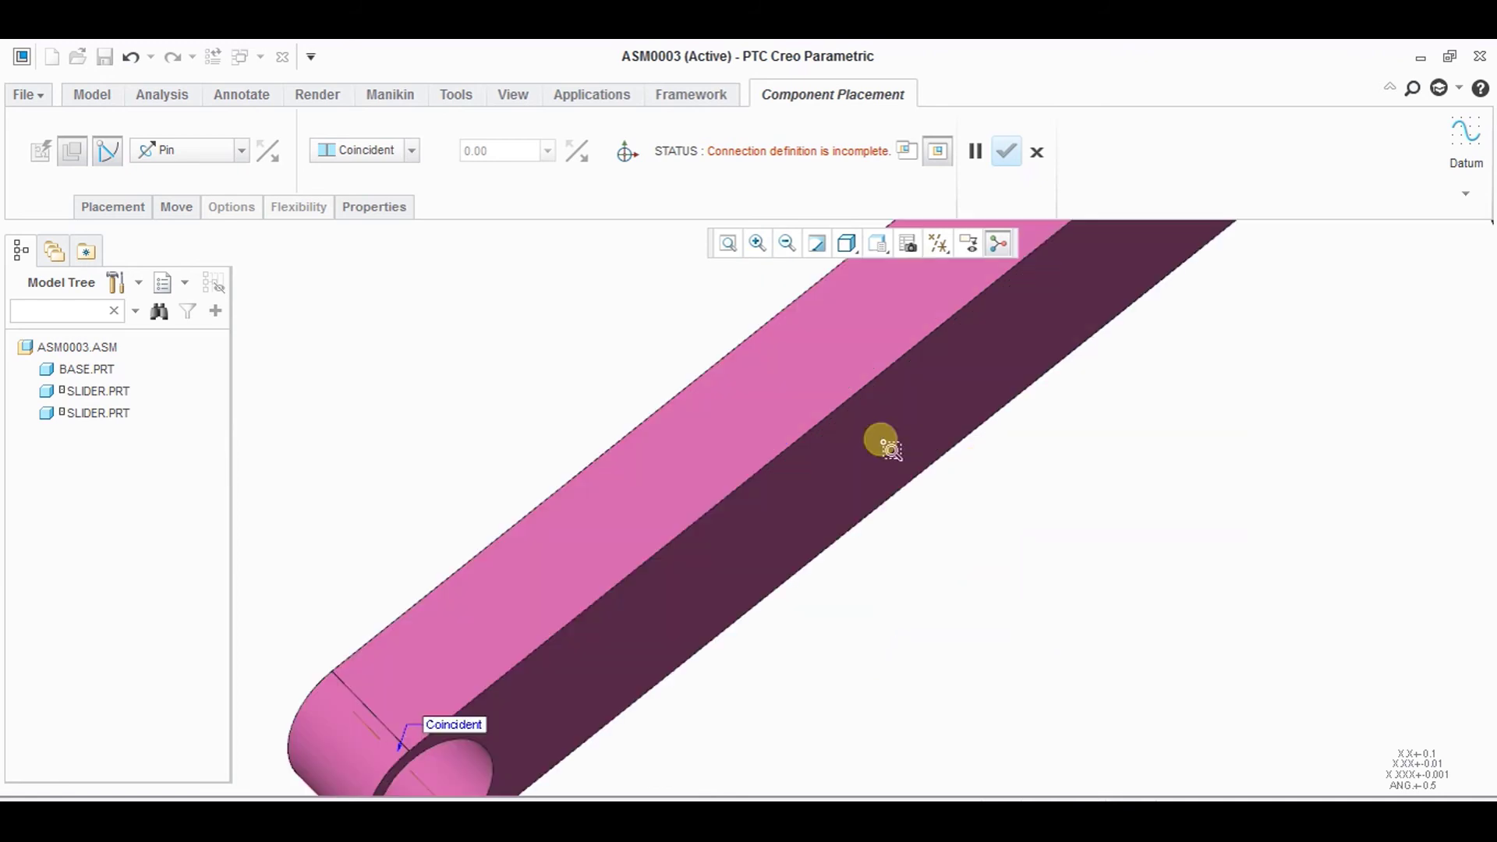
{"action": "left_click", "coordinate": [789, 245]}
{"action": "scroll", "coordinate": [706, 477], "scroll_direction": "down", "scroll_amount": 3}
{"action": "scroll", "coordinate": [803, 574], "scroll_direction": "down", "scroll_amount": 2}
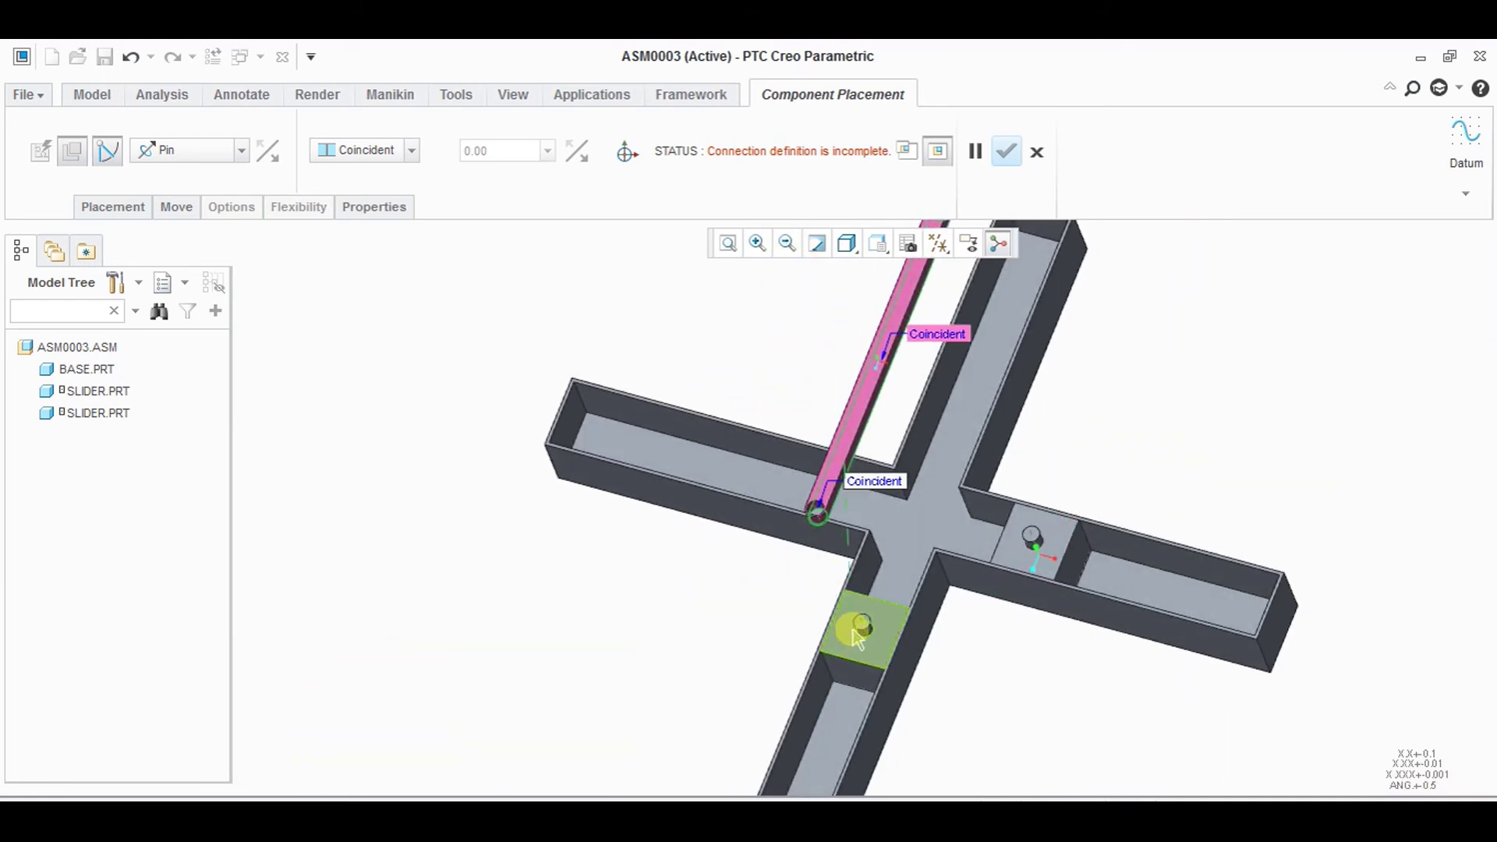
{"action": "left_click", "coordinate": [867, 648]}
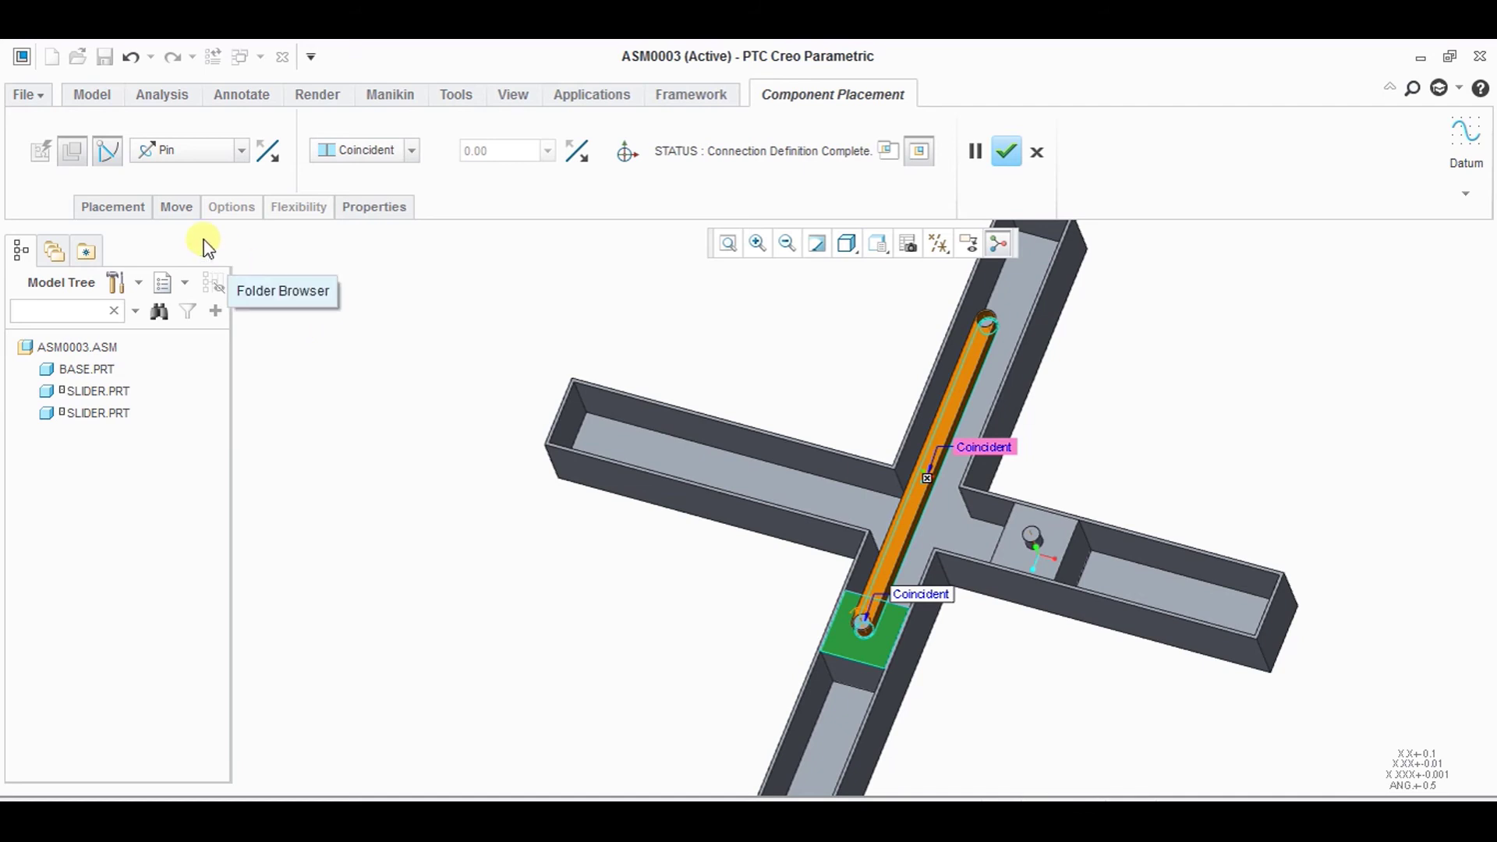
- Add a second pin connection aligning the bar's other end hole with the right slider's peg
{"action": "left_click", "coordinate": [131, 206]}
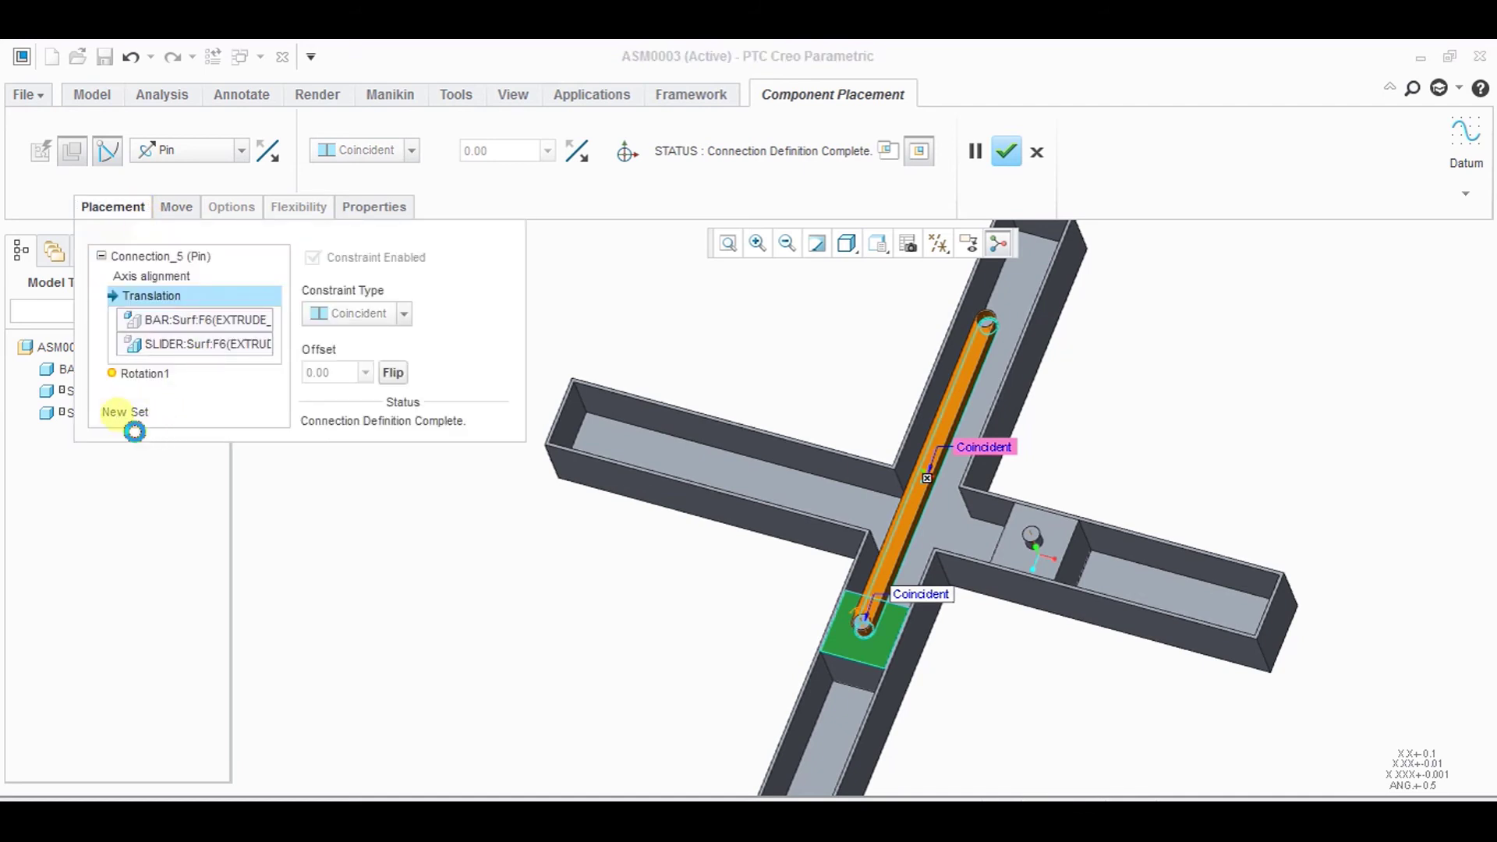
{"action": "left_click", "coordinate": [127, 416]}
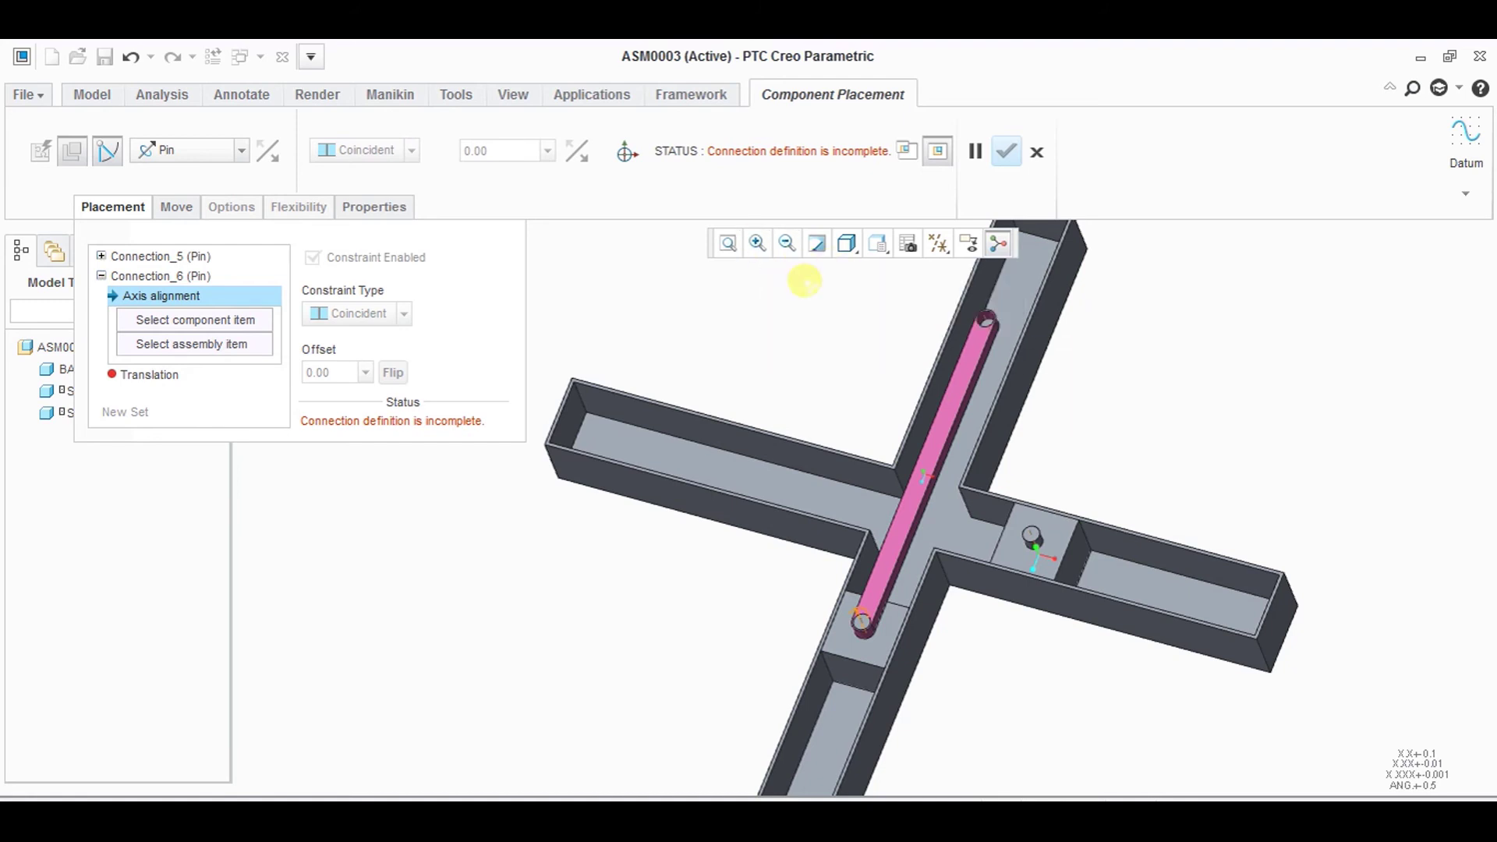
{"action": "scroll", "coordinate": [957, 313], "scroll_direction": "down", "scroll_amount": 5}
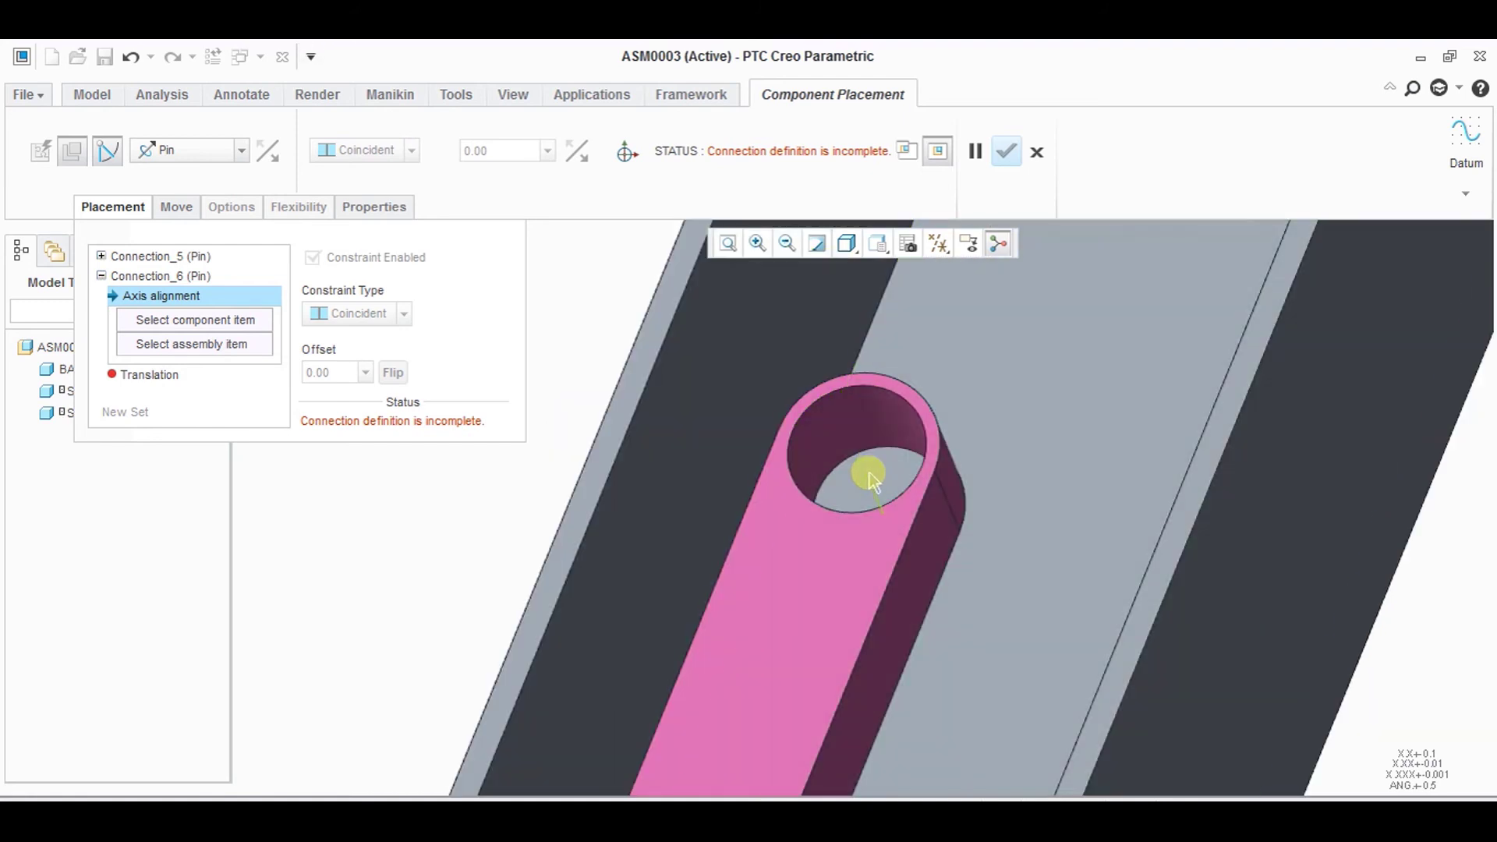
{"action": "left_click", "coordinate": [876, 477]}
{"action": "left_click", "coordinate": [788, 243]}
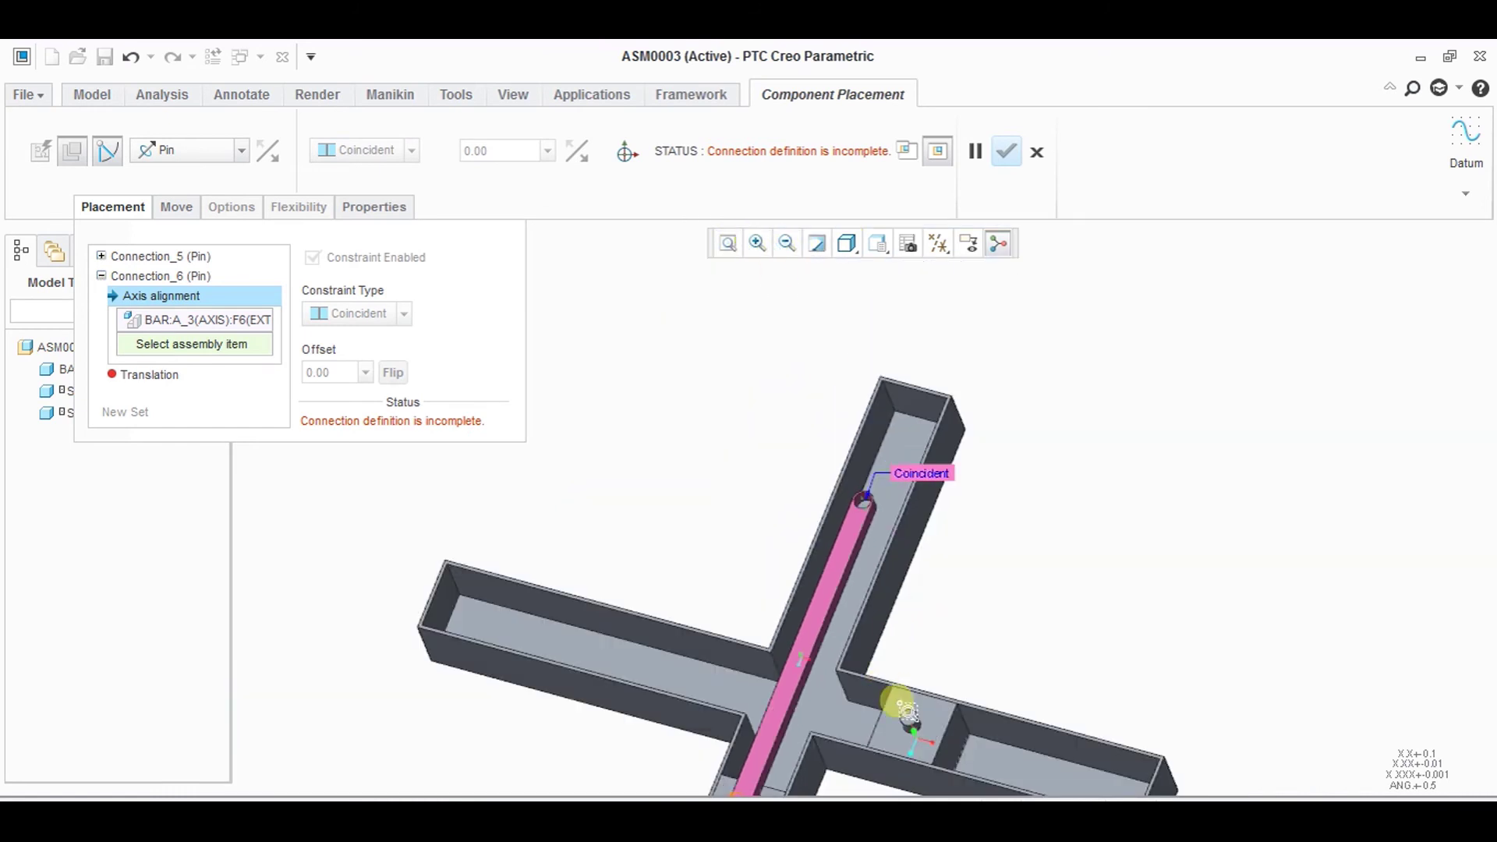
{"action": "scroll", "coordinate": [907, 709], "scroll_direction": "down", "scroll_amount": 5}
{"action": "left_click", "coordinate": [838, 515]}
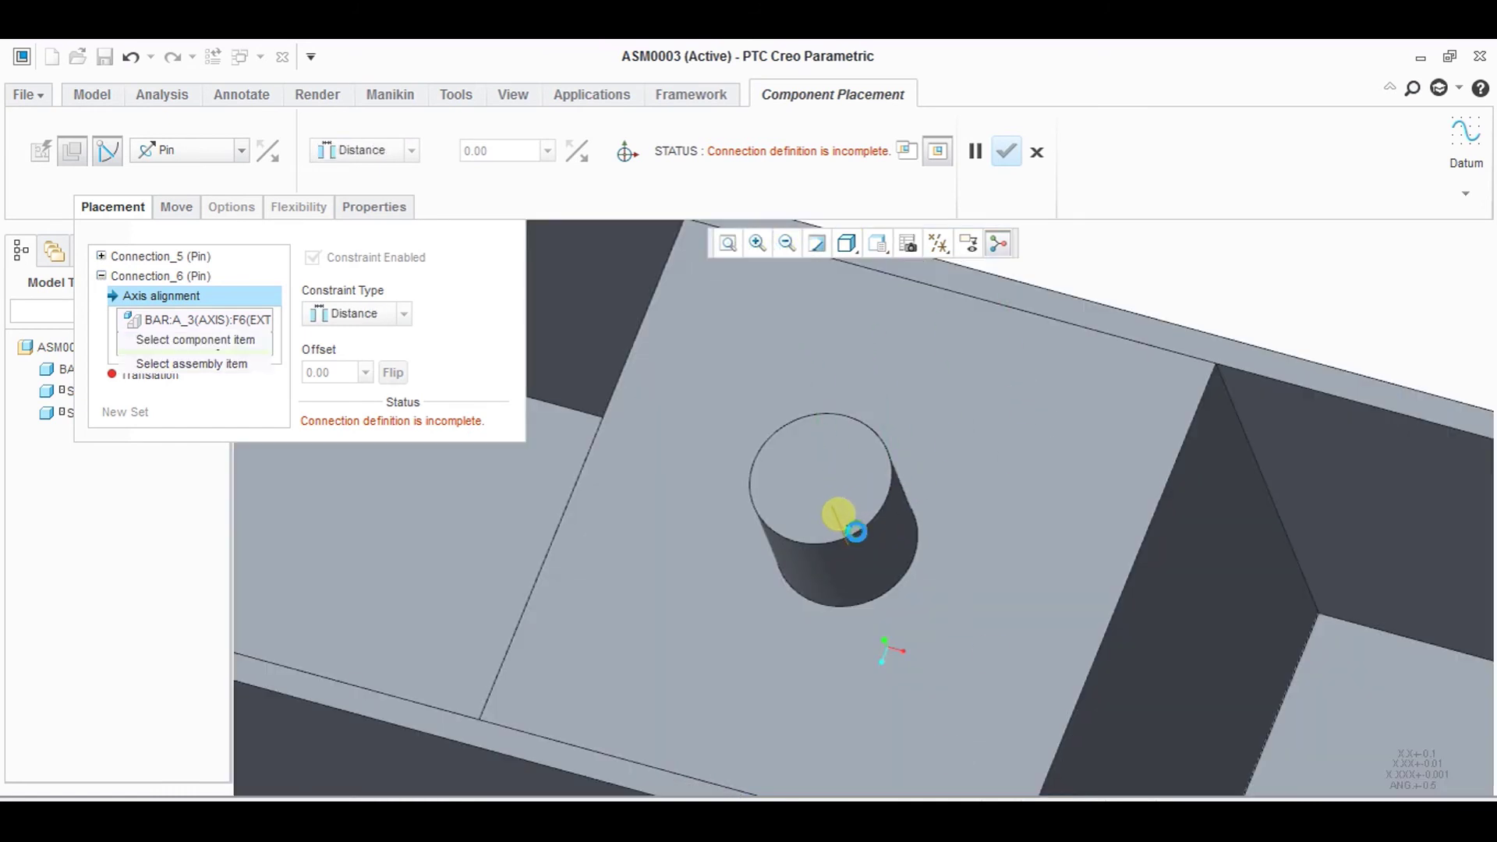
{"action": "left_click", "coordinate": [790, 244]}
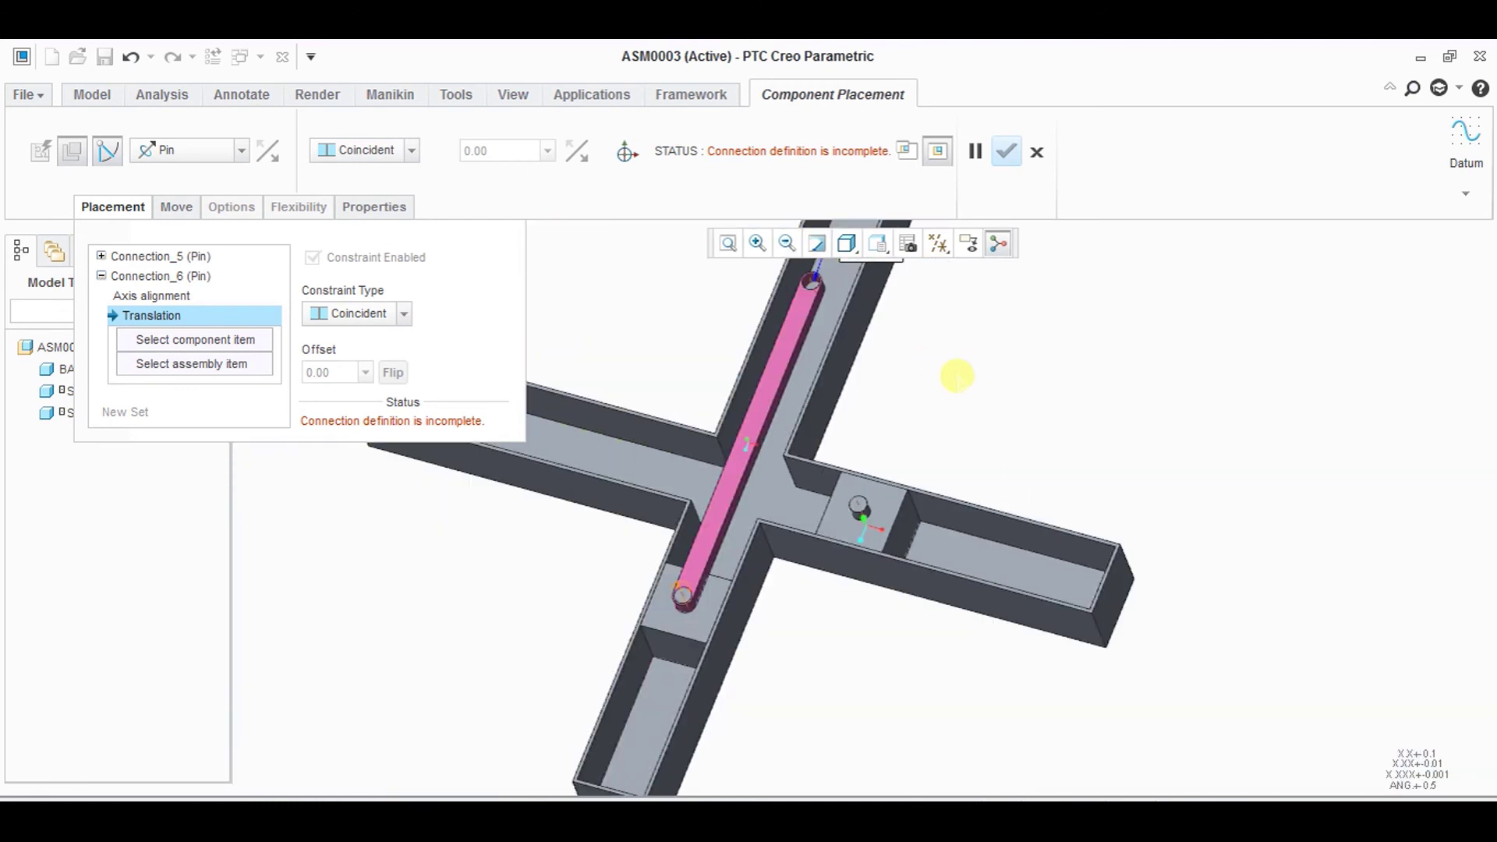
{"action": "mouse_move", "coordinate": [959, 374]}
{"action": "middle_mouse_down"}
{"action": "mouse_move", "coordinate": [911, 422]}
{"action": "mouse_move", "coordinate": [892, 495]}
{"action": "middle_mouse_up"}
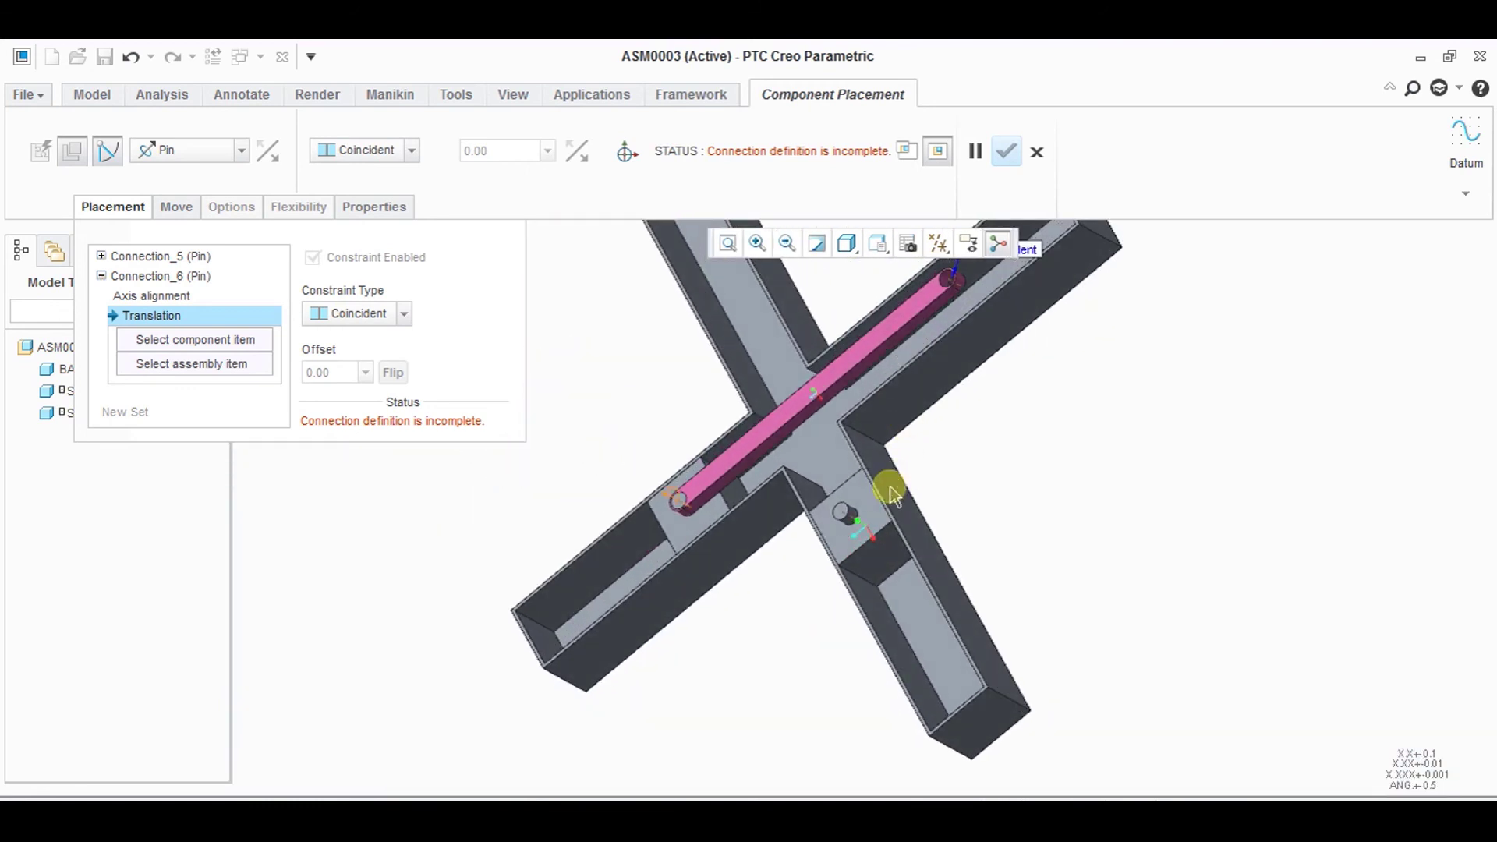
- Pick the slider surface for translation and swing the bar's free end down about its pin
{"action": "left_click", "coordinate": [853, 518]}
{"action": "mouse_move", "coordinate": [985, 485]}
{"action": "middle_mouse_down"}
{"action": "mouse_move", "coordinate": [946, 545]}
{"action": "mouse_move", "coordinate": [933, 458]}
{"action": "mouse_move", "coordinate": [962, 484]}
{"action": "mouse_move", "coordinate": [948, 395]}
{"action": "middle_mouse_up"}
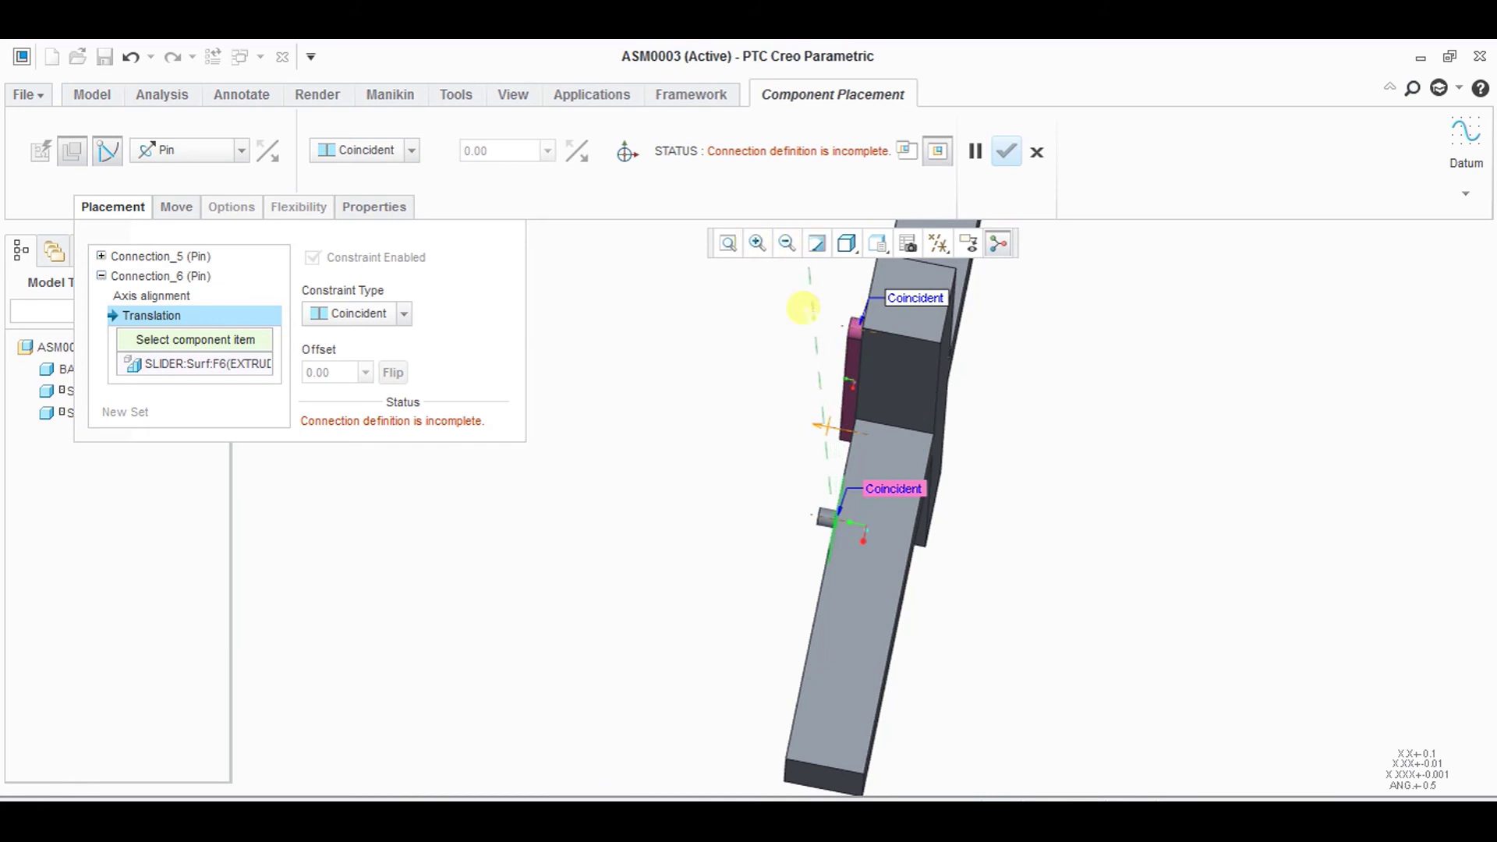
{"action": "left_click", "coordinate": [938, 393]}
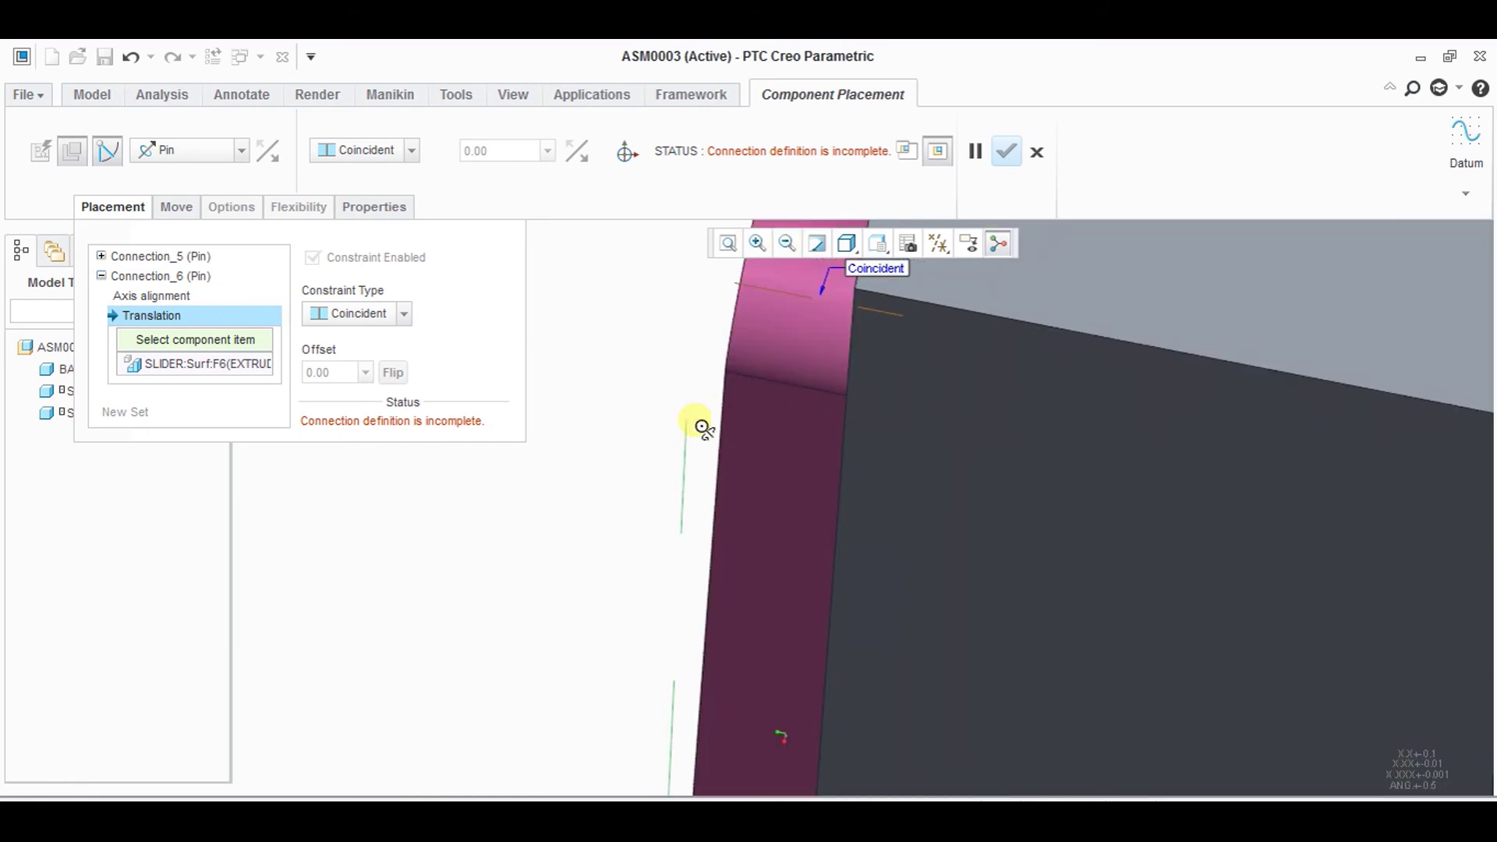
{"action": "mouse_move", "coordinate": [702, 428]}
{"action": "middle_mouse_down"}
{"action": "mouse_move", "coordinate": [711, 409]}
{"action": "mouse_move", "coordinate": [796, 457]}
{"action": "mouse_move", "coordinate": [764, 311]}
{"action": "middle_mouse_up"}
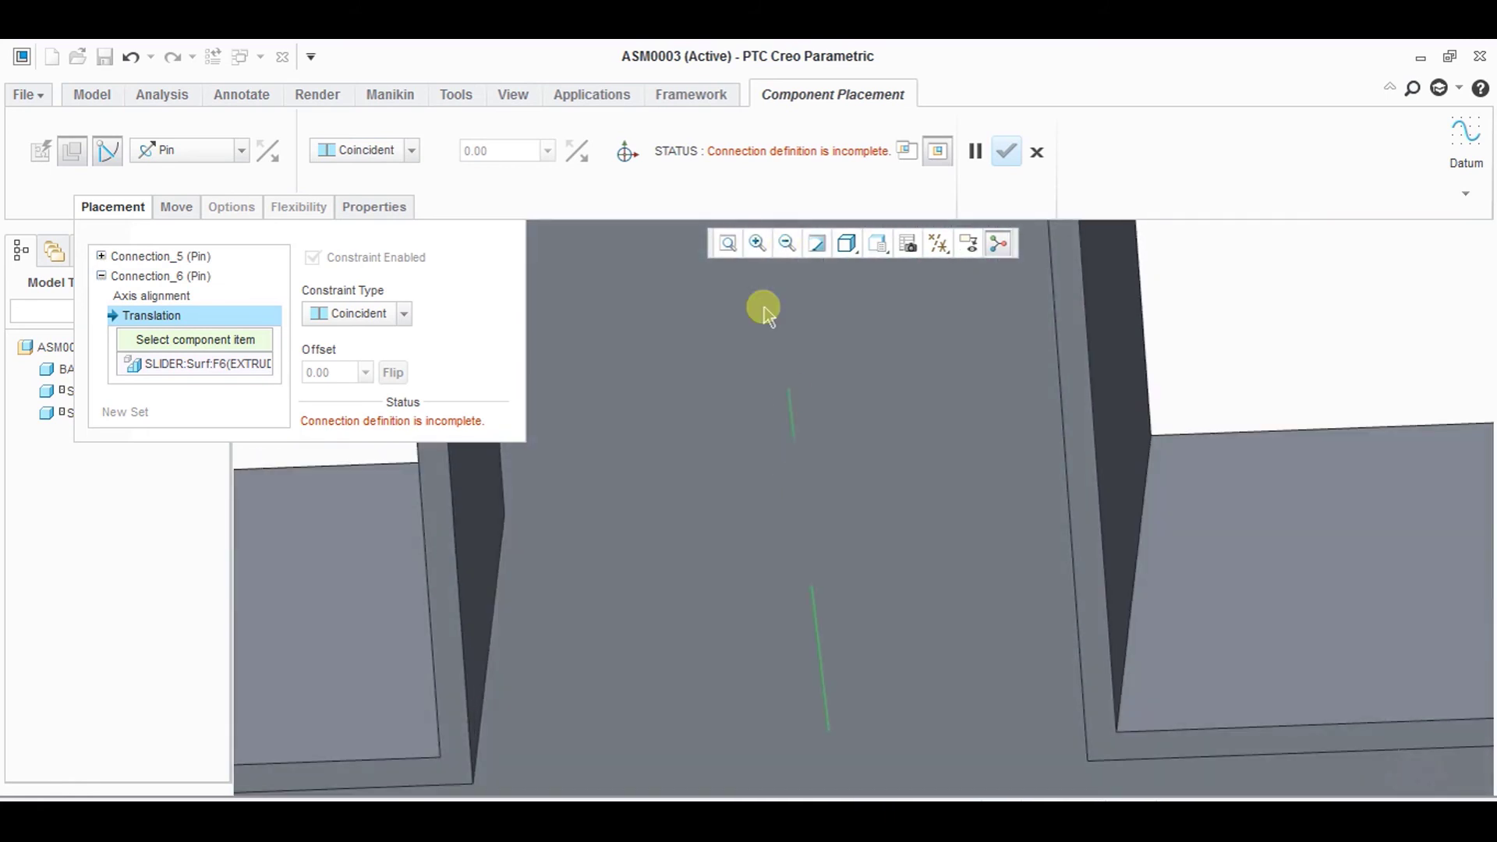
{"action": "left_click", "coordinate": [787, 241]}
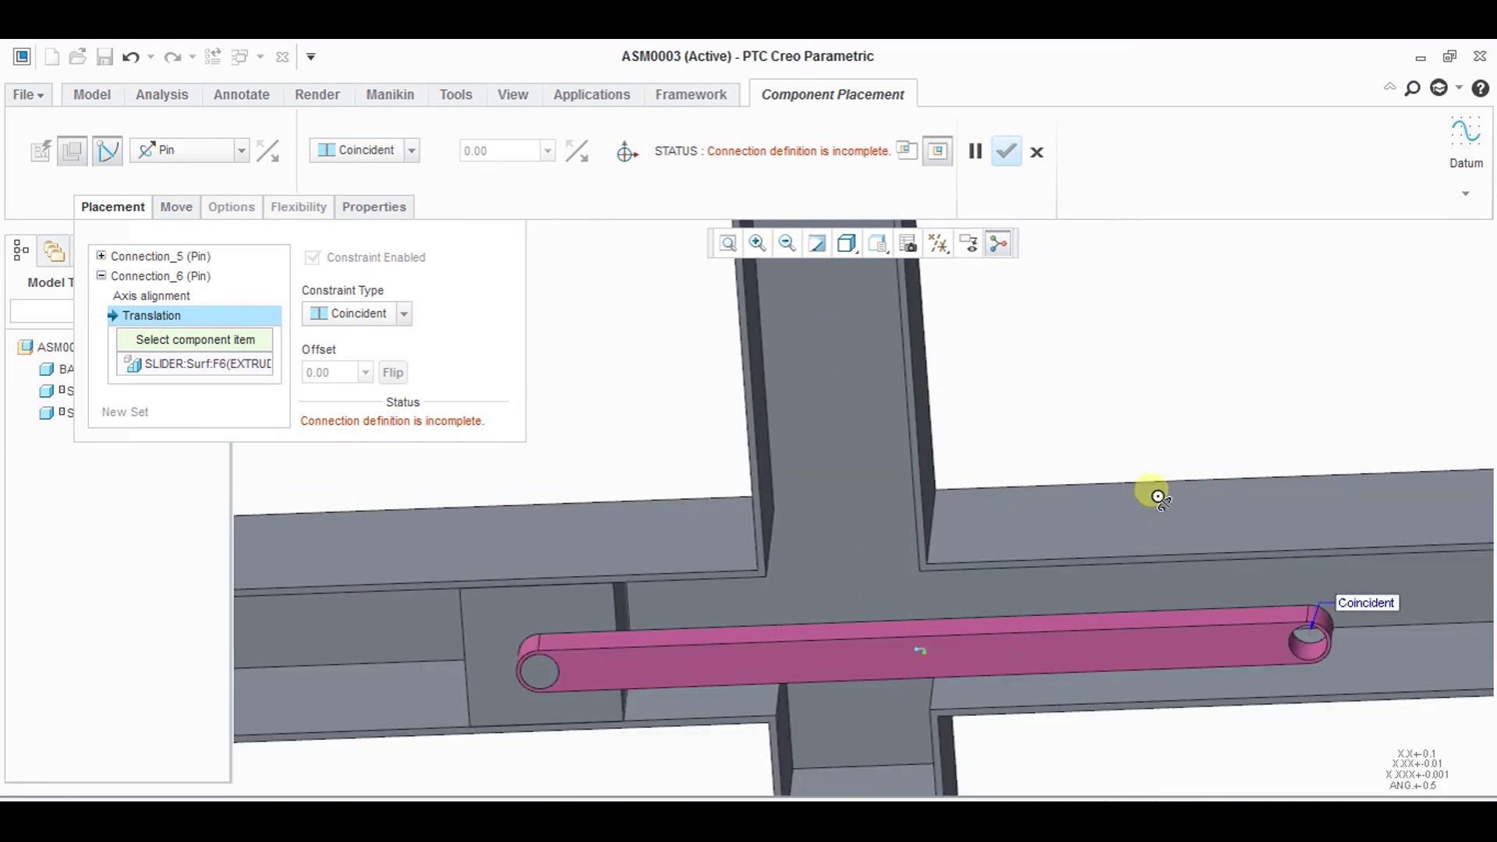
{"action": "mouse_move", "coordinate": [1159, 498]}
{"action": "middle_mouse_down"}
{"action": "mouse_move", "coordinate": [1135, 458]}
{"action": "mouse_move", "coordinate": [819, 284]}
{"action": "middle_mouse_up"}
{"action": "left_click", "coordinate": [629, 152]}
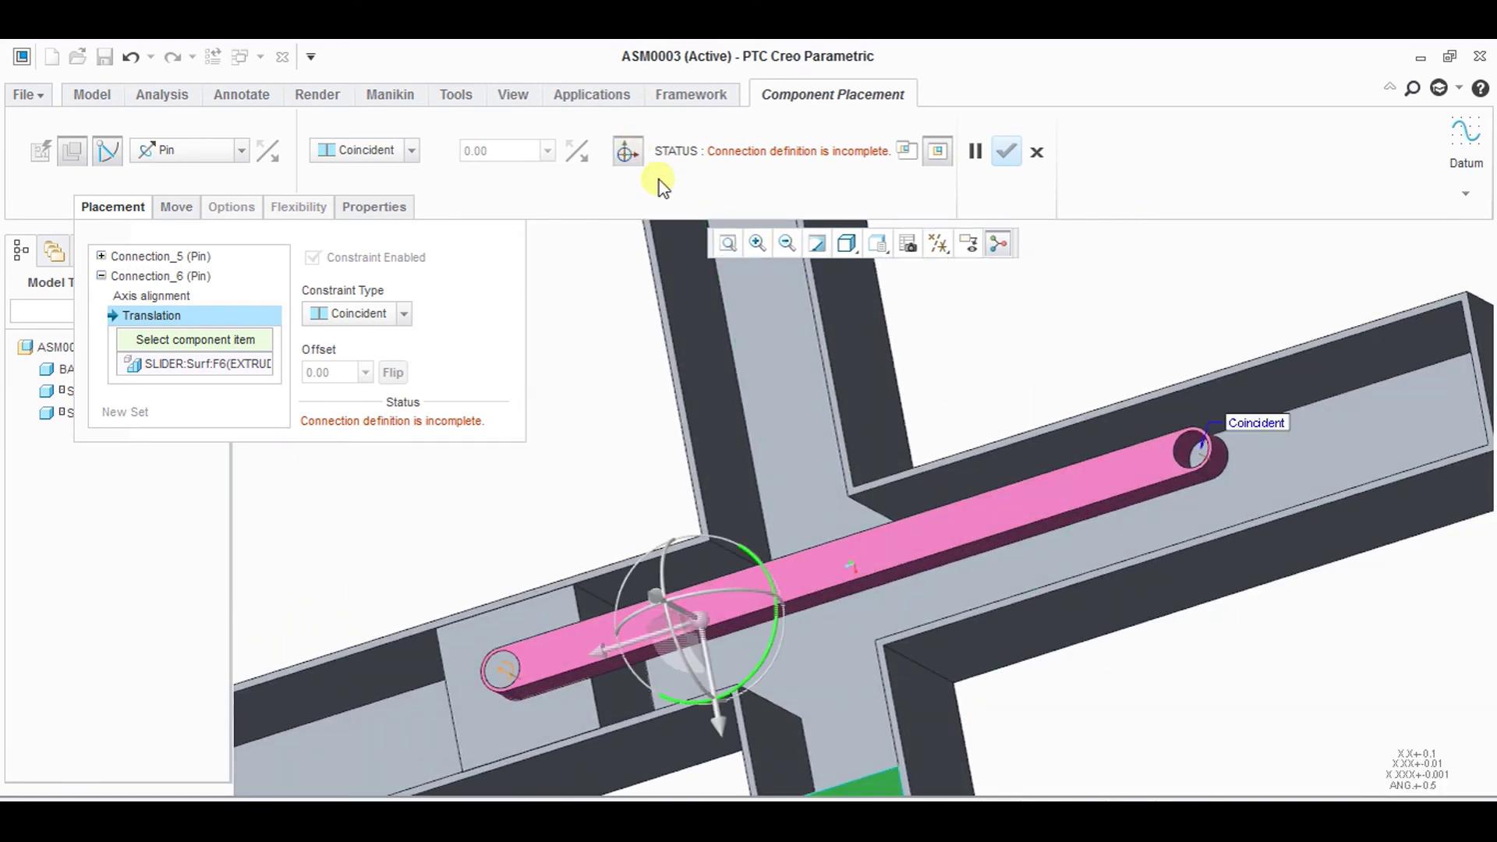
{"action": "left_click_drag", "start_coordinate": [766, 656], "coordinate": [814, 498]}
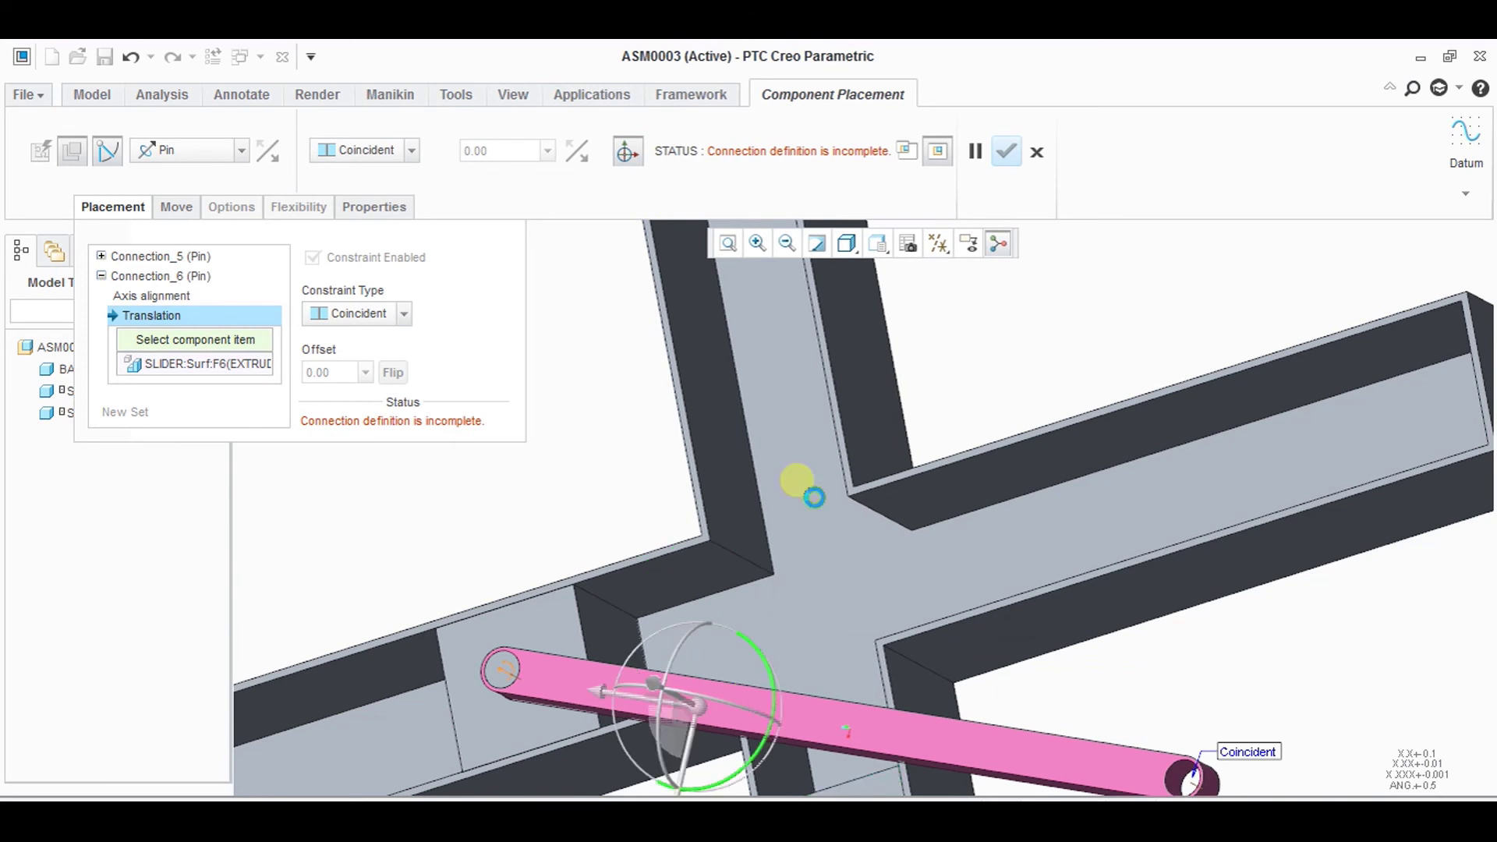
{"action": "left_click", "coordinate": [628, 153]}
- Pick the bar surface to complete the second pin connection, then inspect the placed bar
{"action": "left_click", "coordinate": [787, 243]}
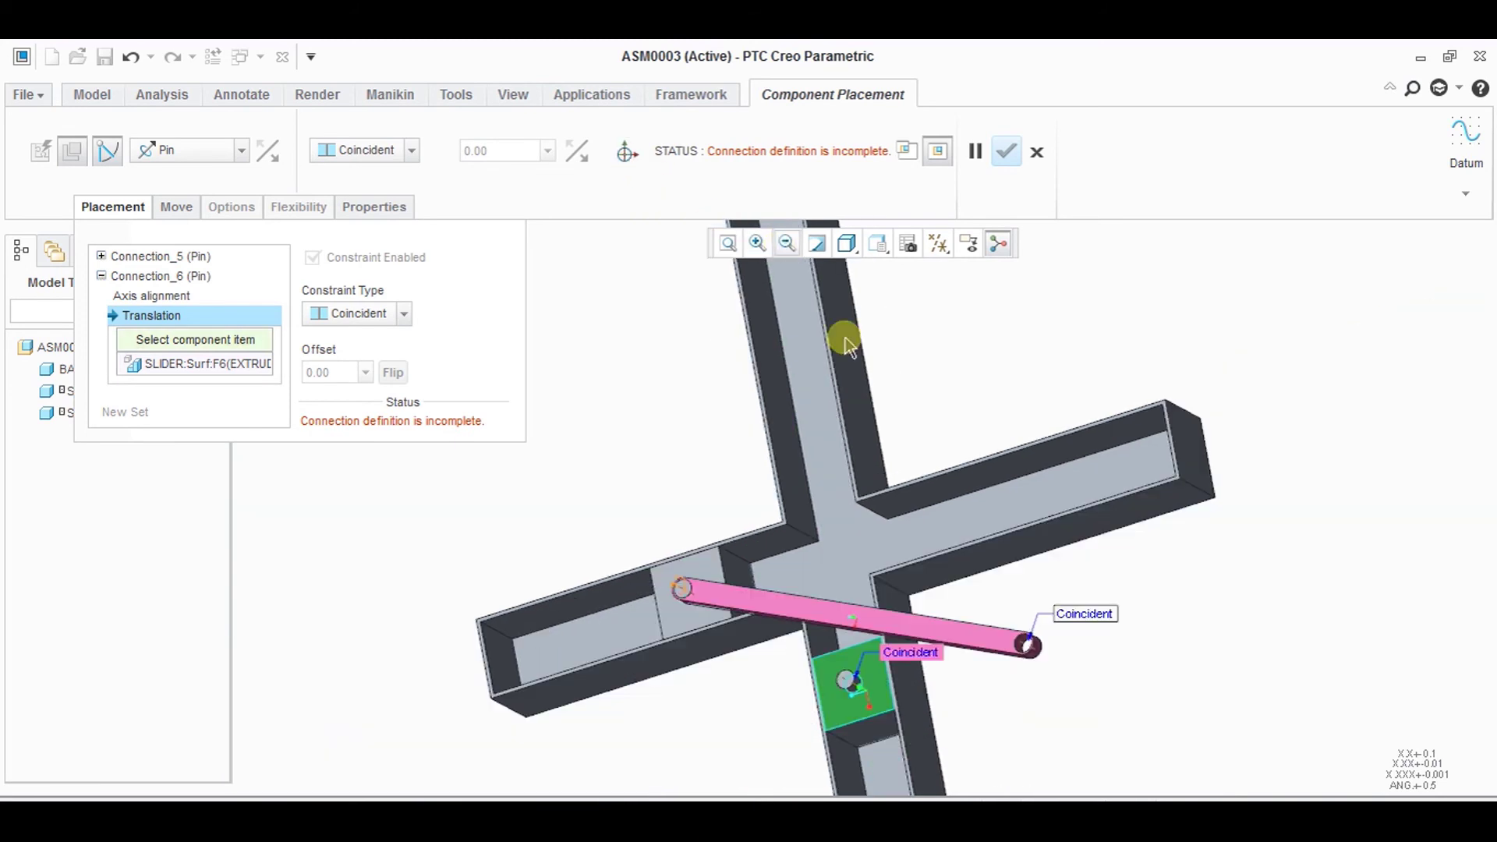
{"action": "mouse_move", "coordinate": [1212, 690]}
{"action": "middle_mouse_down"}
{"action": "mouse_move", "coordinate": [1104, 619]}
{"action": "mouse_move", "coordinate": [904, 578]}
{"action": "middle_mouse_up"}
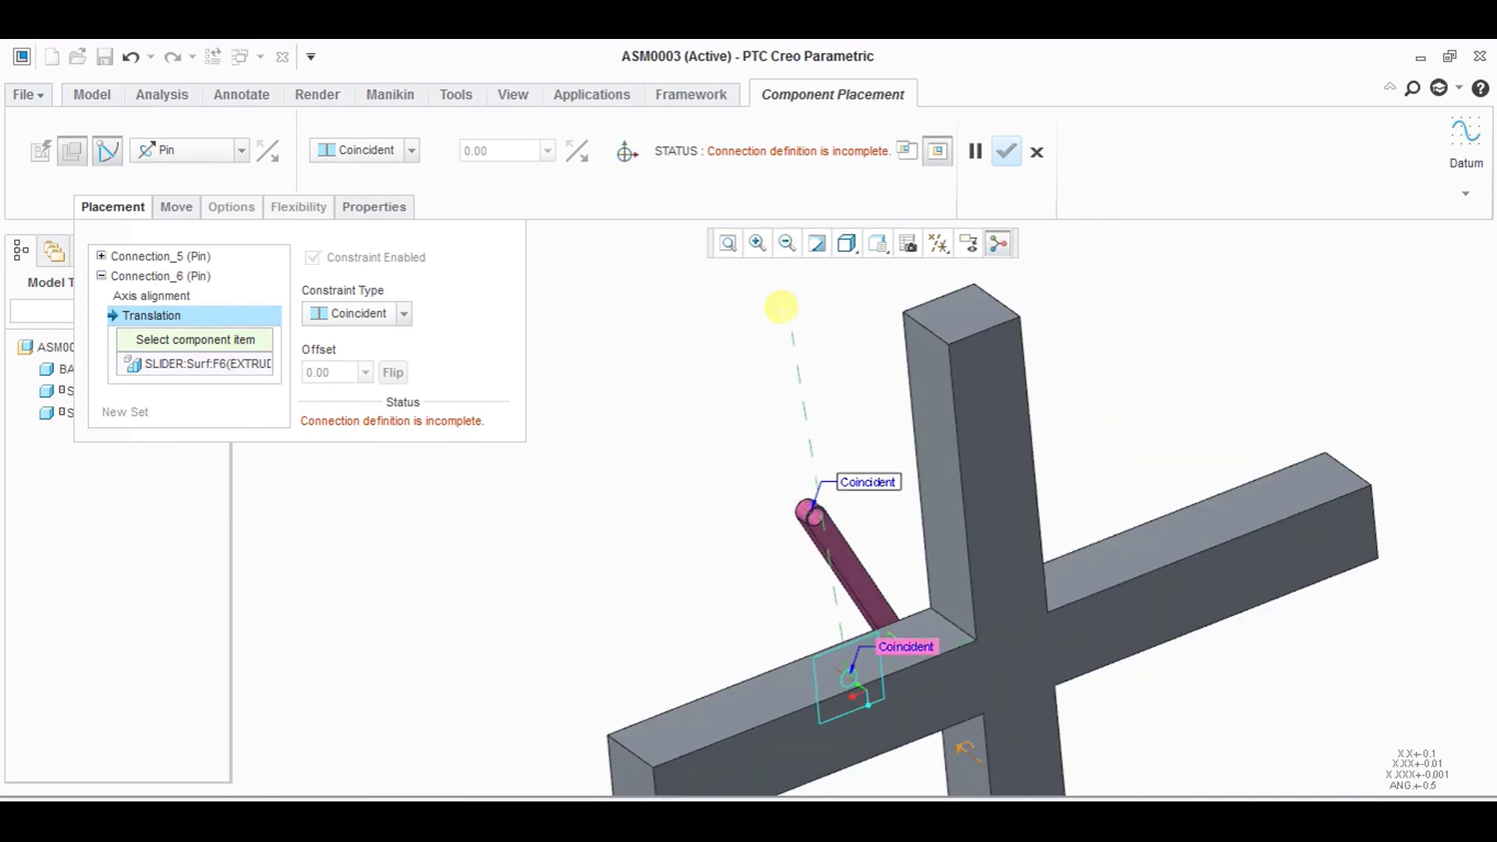
{"action": "scroll", "coordinate": [807, 521], "scroll_direction": "up", "scroll_amount": 5}
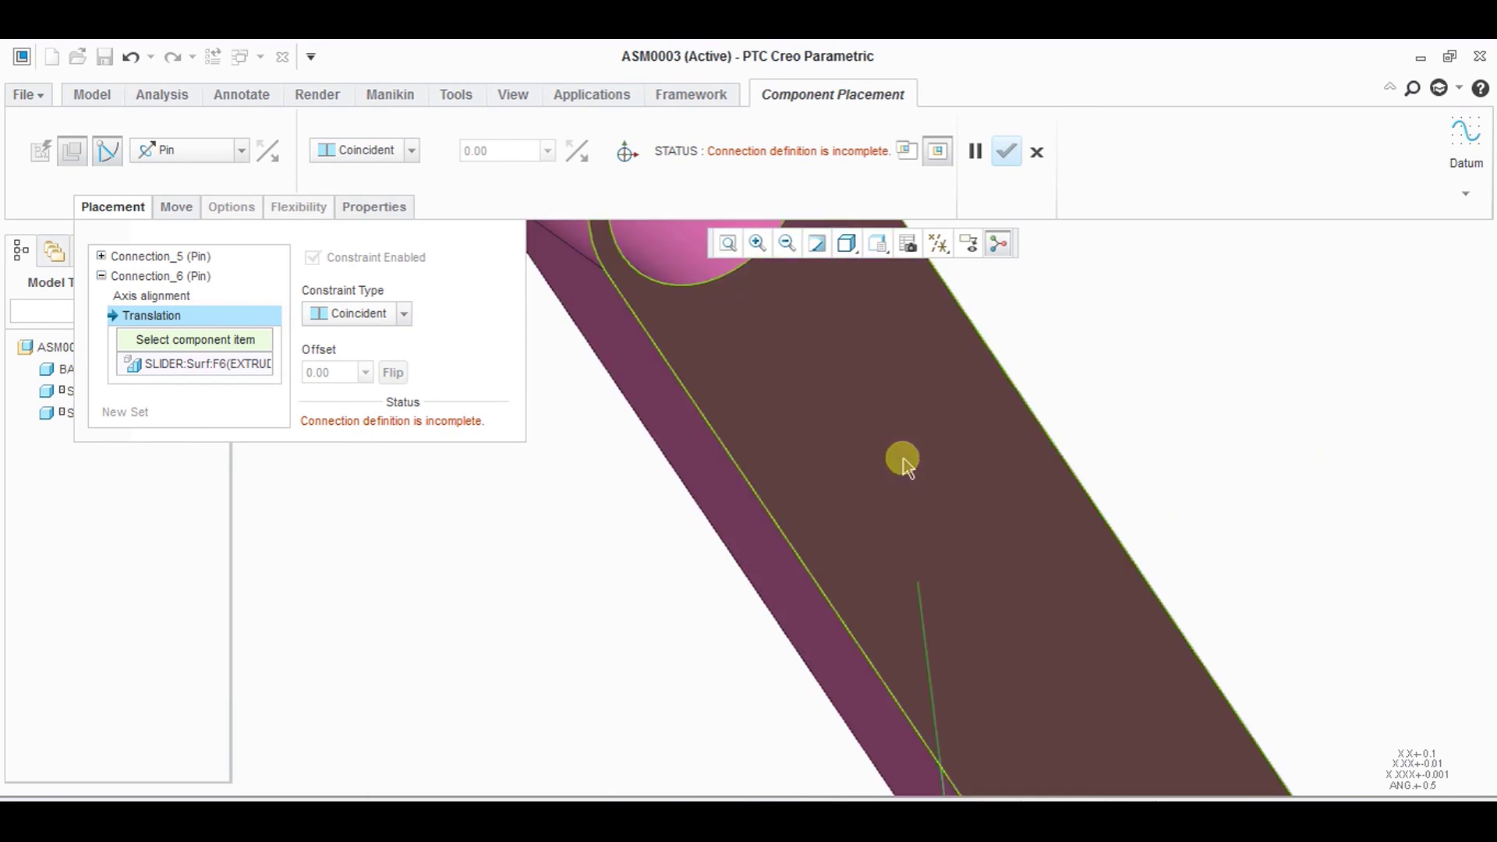
{"action": "left_click", "coordinate": [902, 458]}
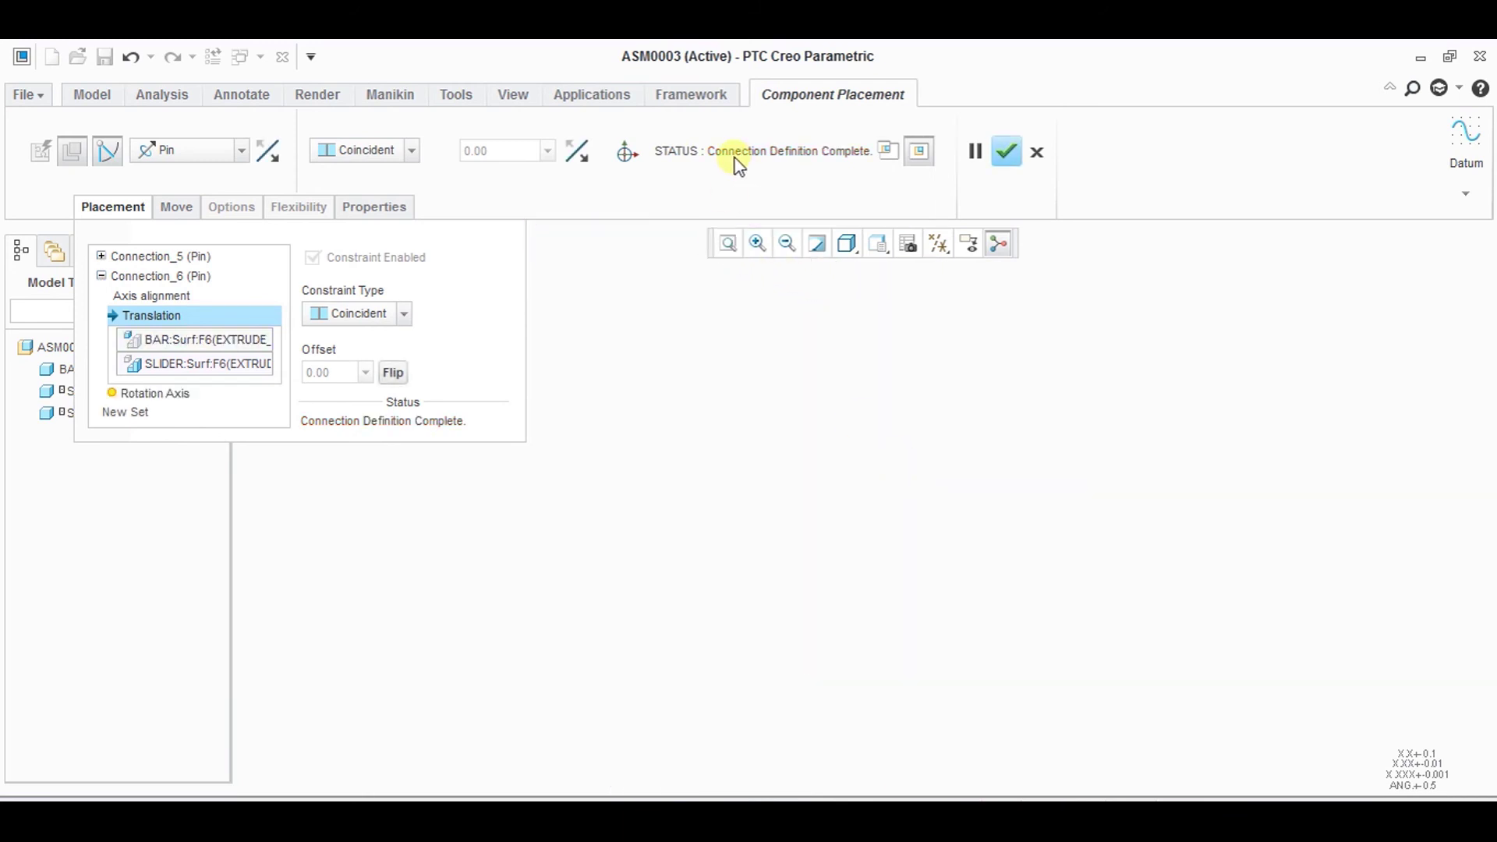
{"action": "left_click", "coordinate": [727, 244]}
{"action": "mouse_move", "coordinate": [749, 351]}
{"action": "middle_mouse_down"}
{"action": "mouse_move", "coordinate": [795, 458]}
{"action": "mouse_move", "coordinate": [893, 487]}
{"action": "mouse_move", "coordinate": [885, 456]}
{"action": "middle_mouse_up"}
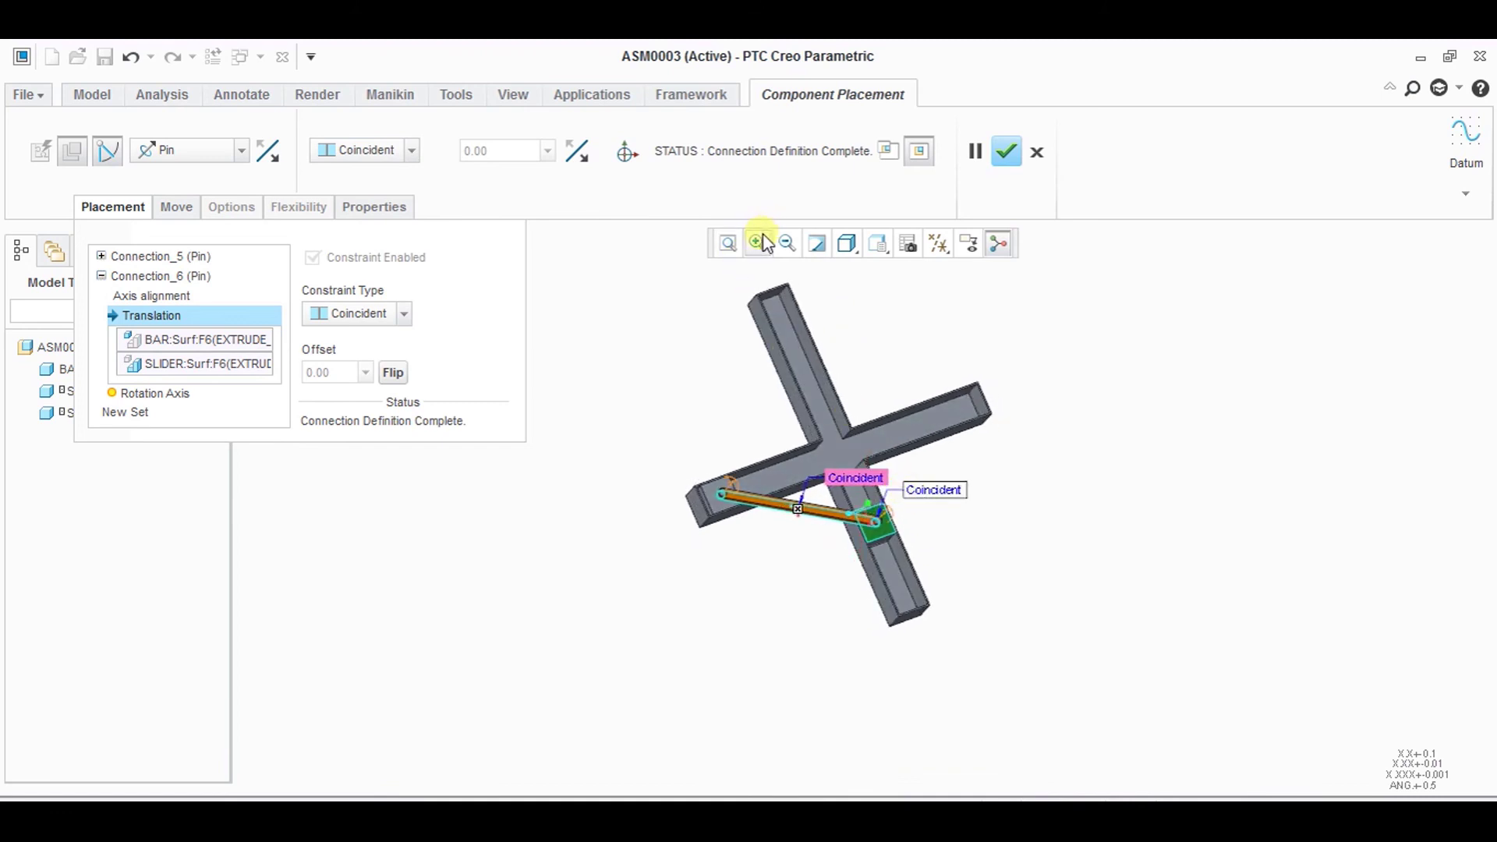
{"action": "left_click_drag", "start_coordinate": [643, 461], "coordinate": [960, 550]}
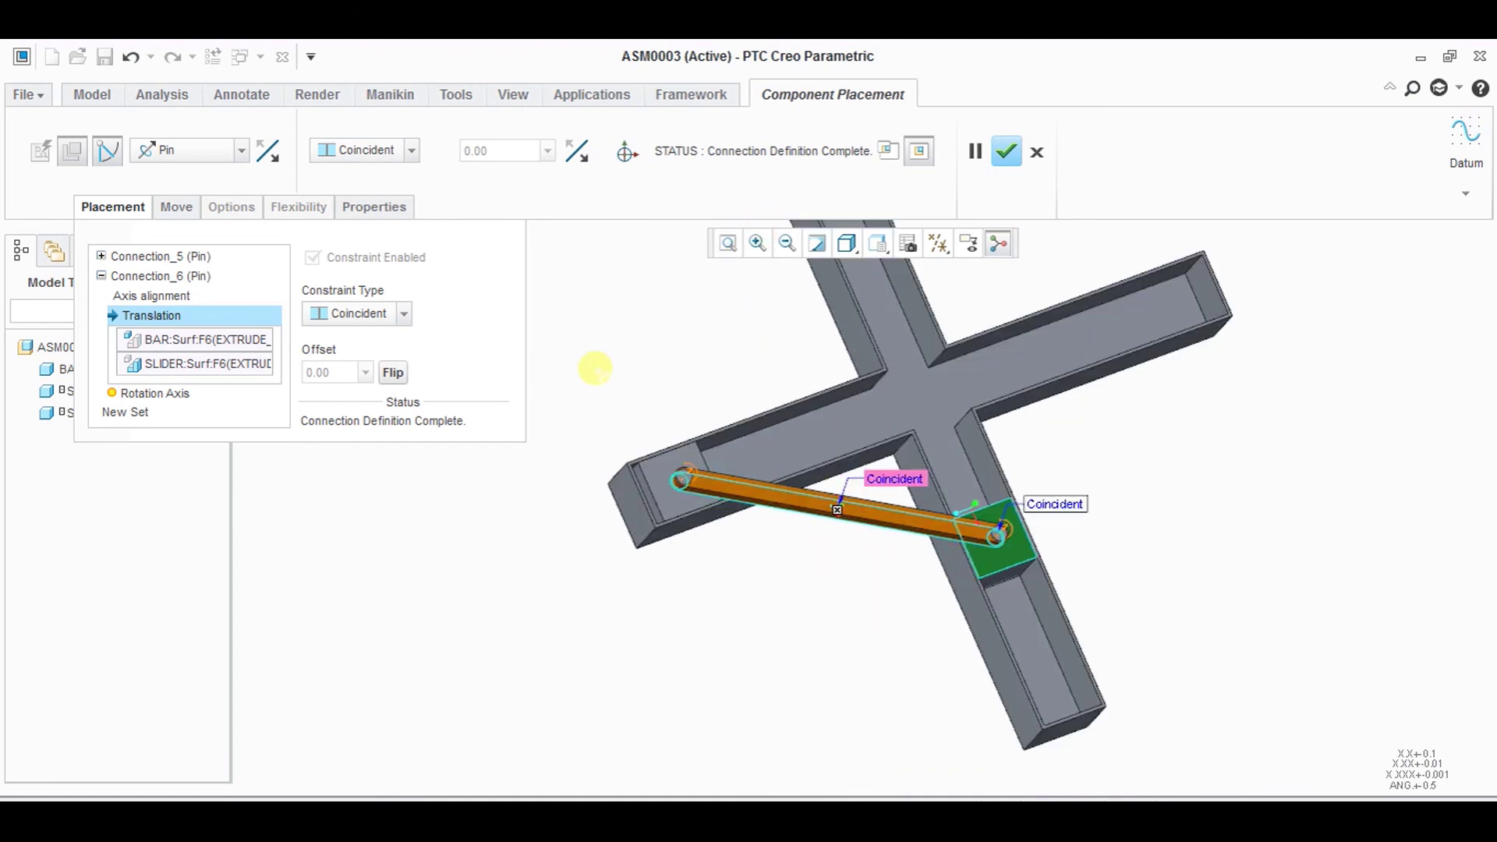
- Finish placing the bar and drag its left end to swing the mechanism
{"action": "left_click", "coordinate": [1002, 152]}
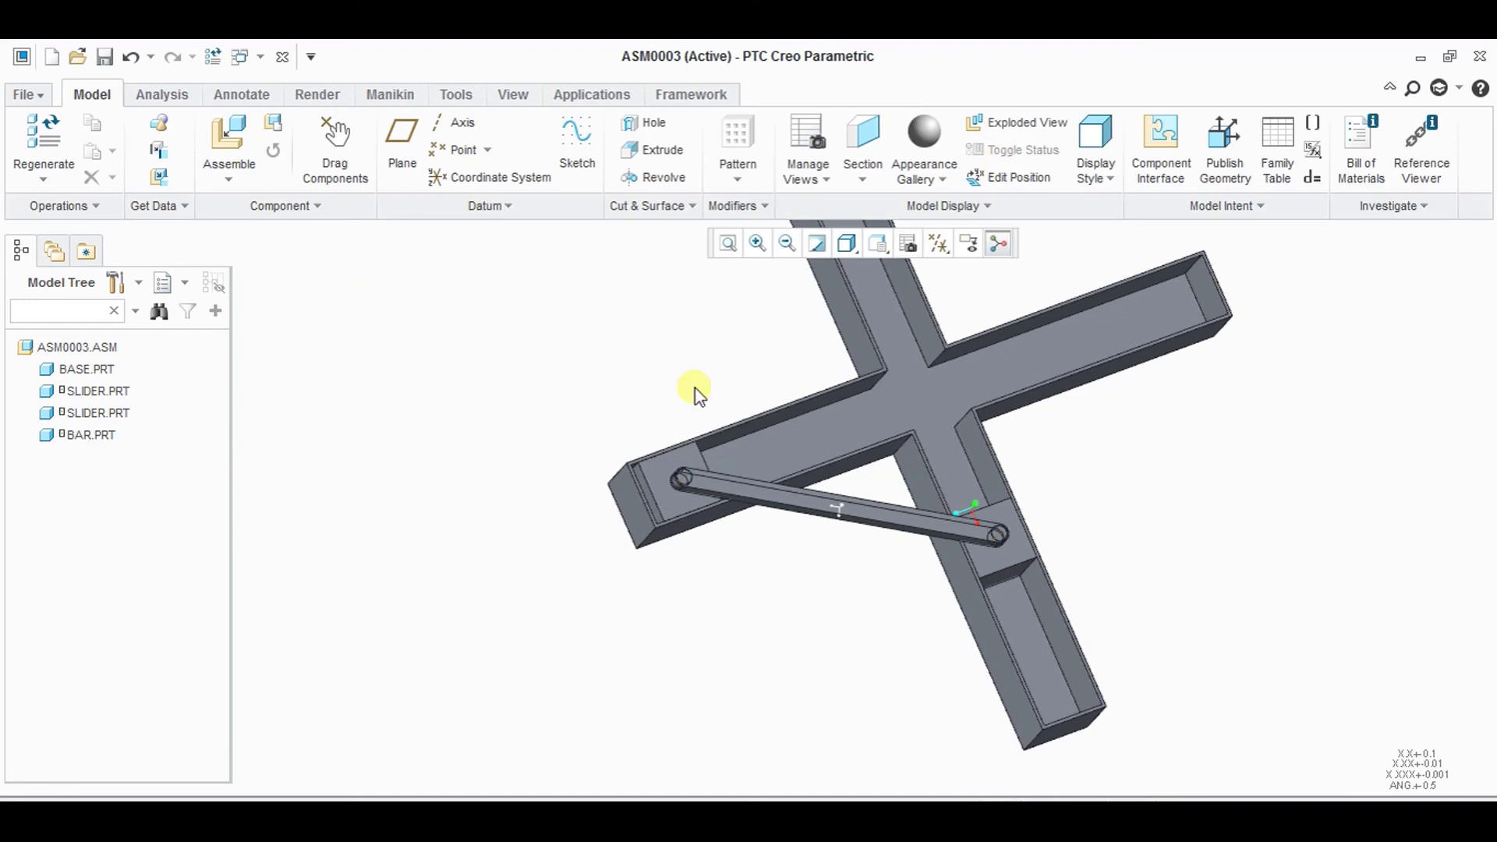
{"action": "left_click", "coordinate": [336, 131]}
{"action": "mouse_move", "coordinate": [635, 457]}
{"action": "left_mouse_down"}
{"action": "mouse_move", "coordinate": [699, 460]}
{"action": "mouse_move", "coordinate": [794, 234]}
{"action": "mouse_move", "coordinate": [1070, 385]}
{"action": "mouse_move", "coordinate": [1109, 426]}
{"action": "left_mouse_up"}
{"action": "left_click", "coordinate": [788, 243]}
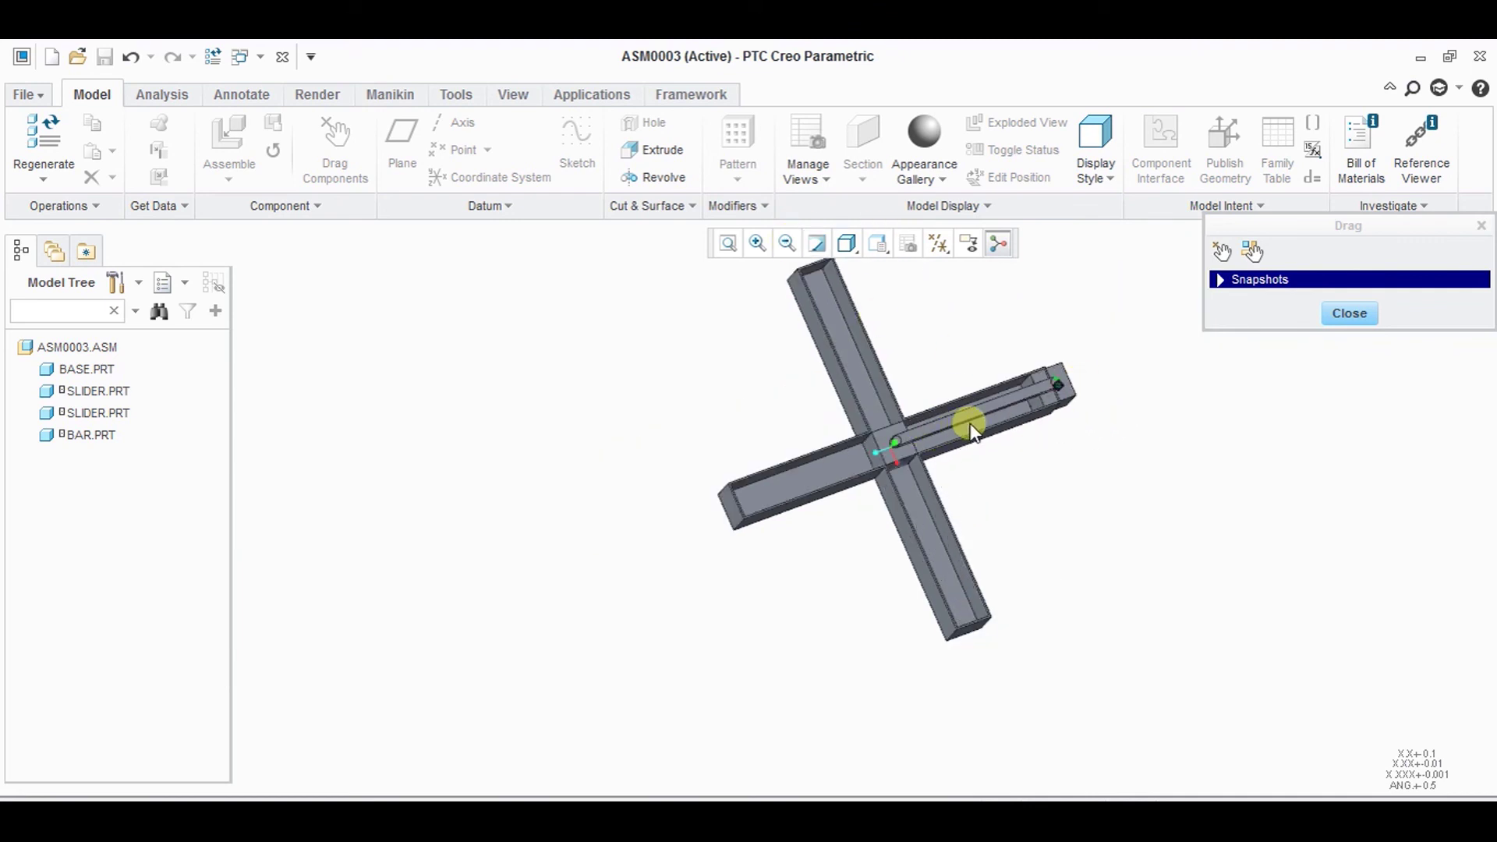
{"action": "left_click", "coordinate": [1350, 314]}
- Drag the slider up the vertical arm, close the drag tool, and select BASE.PRT
{"action": "left_click", "coordinate": [339, 153]}
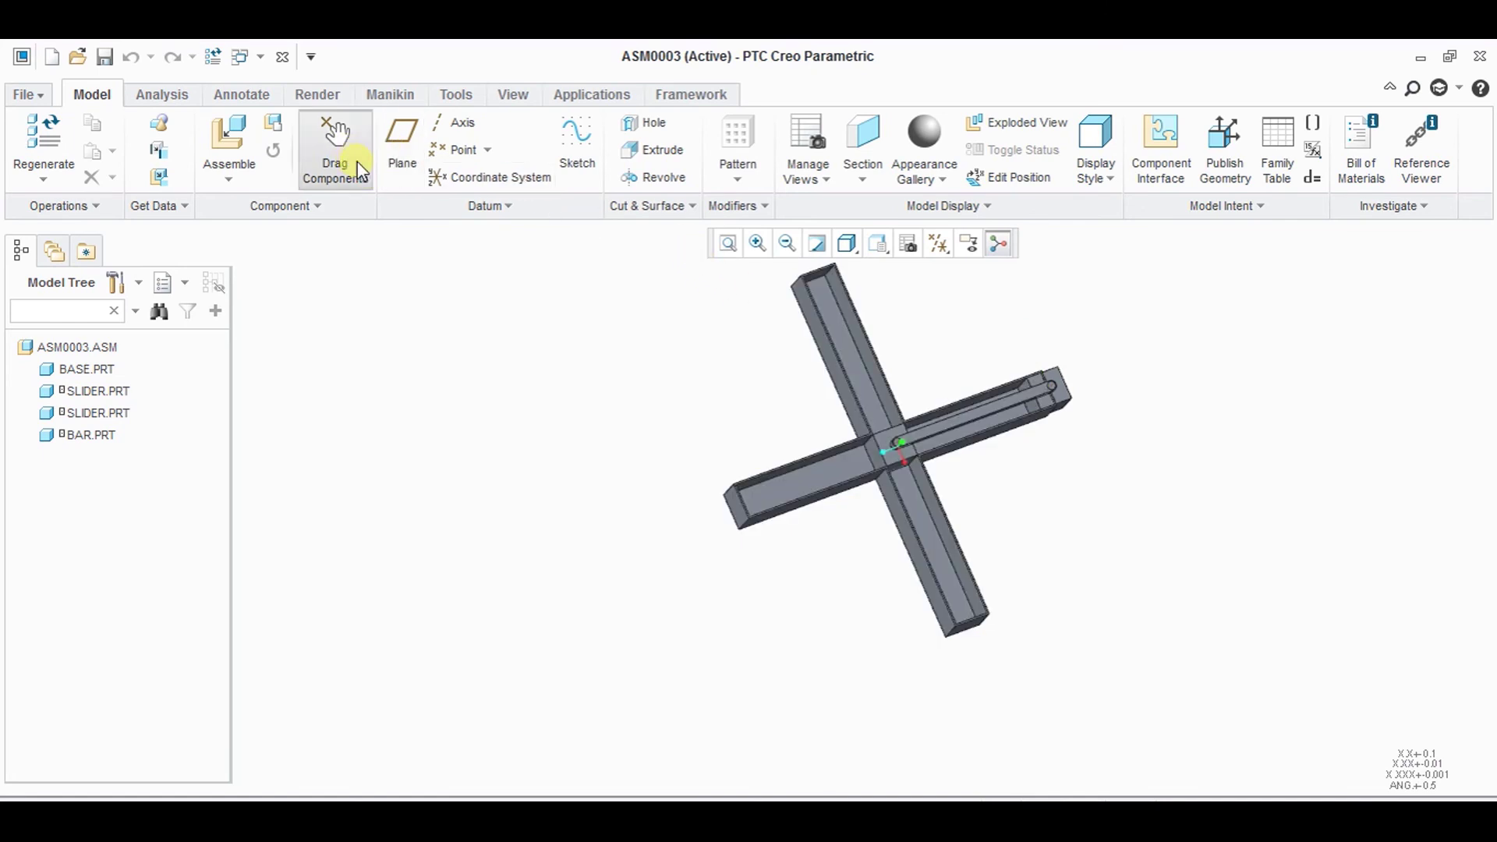
{"action": "left_click", "coordinate": [897, 437]}
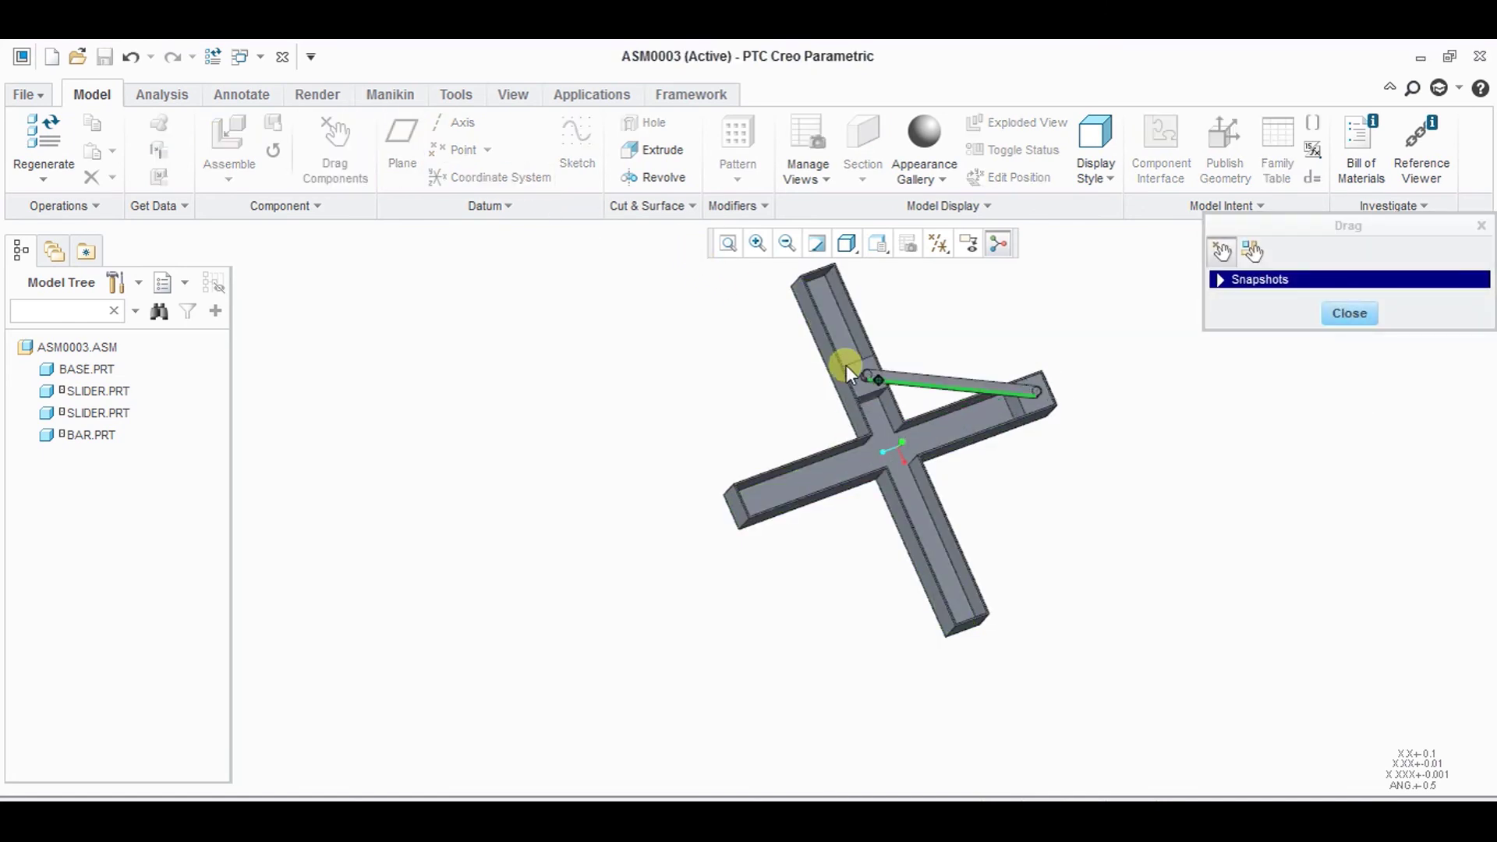
{"action": "left_click", "coordinate": [803, 261]}
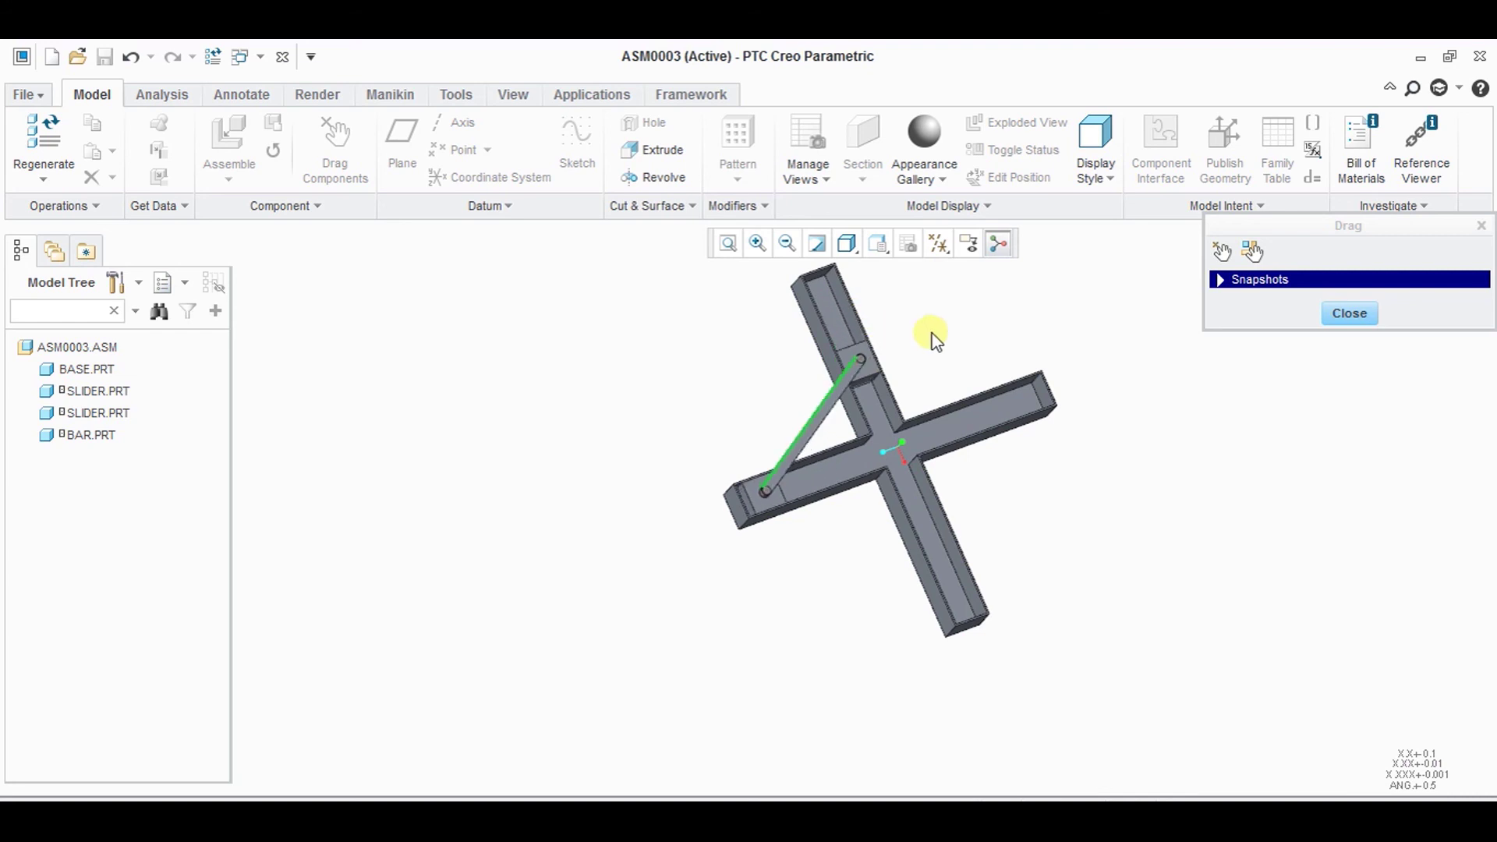
{"action": "left_click", "coordinate": [847, 351]}
{"action": "left_click", "coordinate": [1349, 313]}
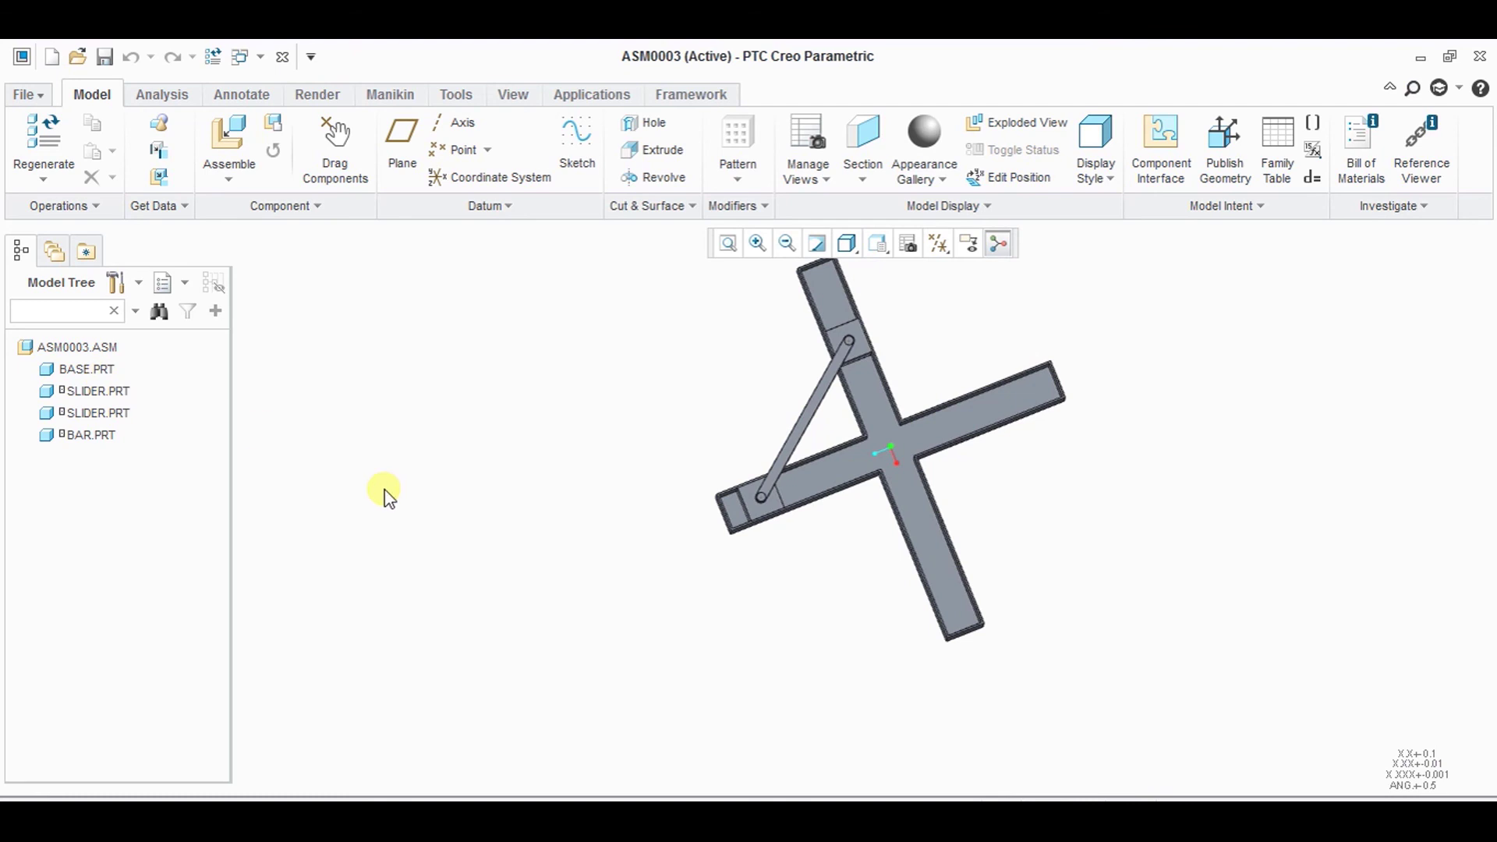
{"action": "left_click", "coordinate": [83, 371]}
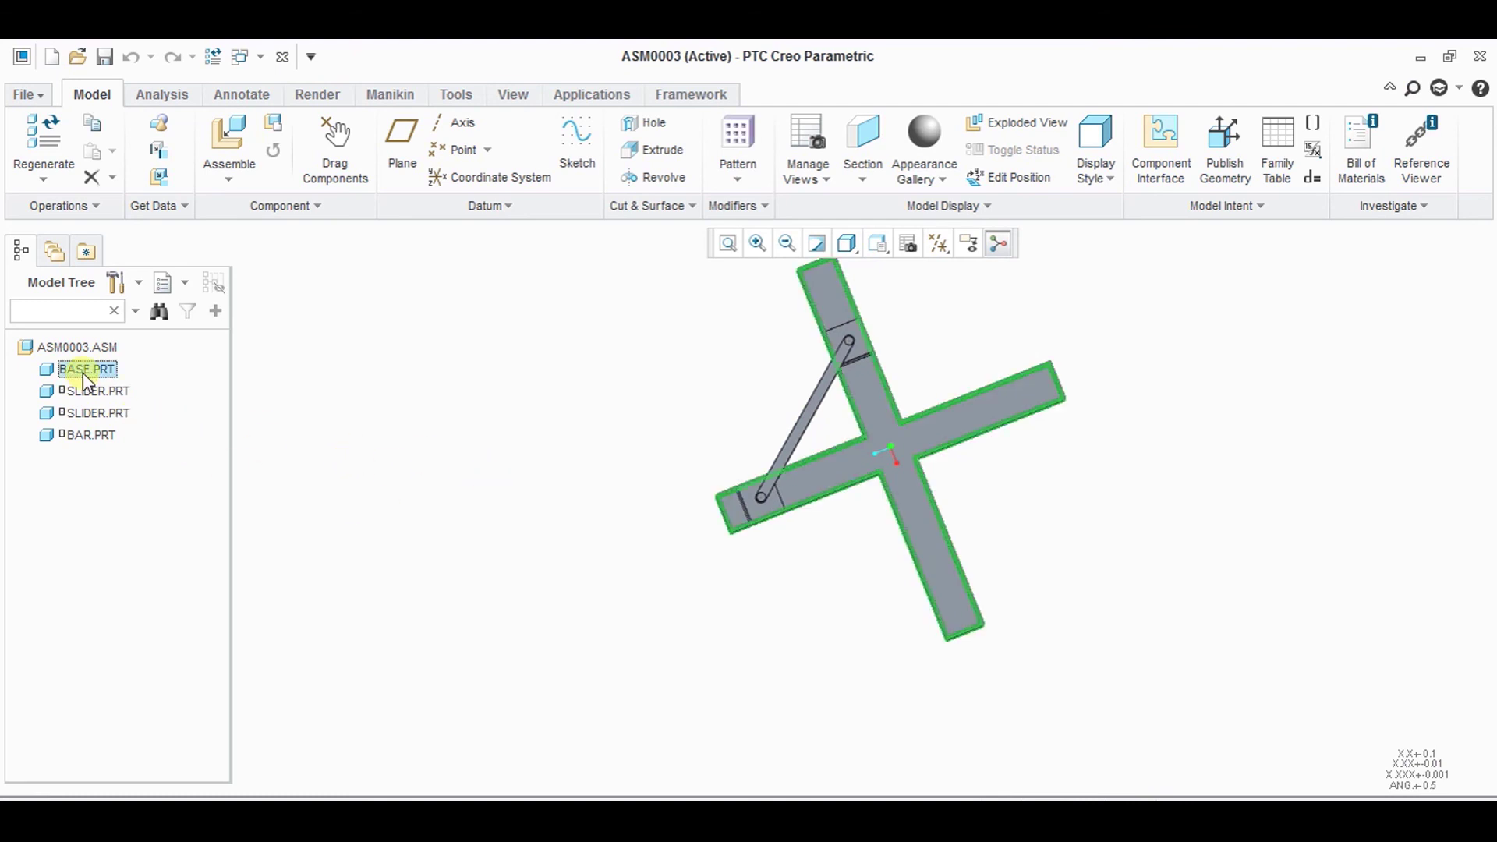
- Open BASE.PRT and change Sketch 1's upper arm dimension from 445 to 500
{"action": "right_click", "coordinate": [83, 373]}
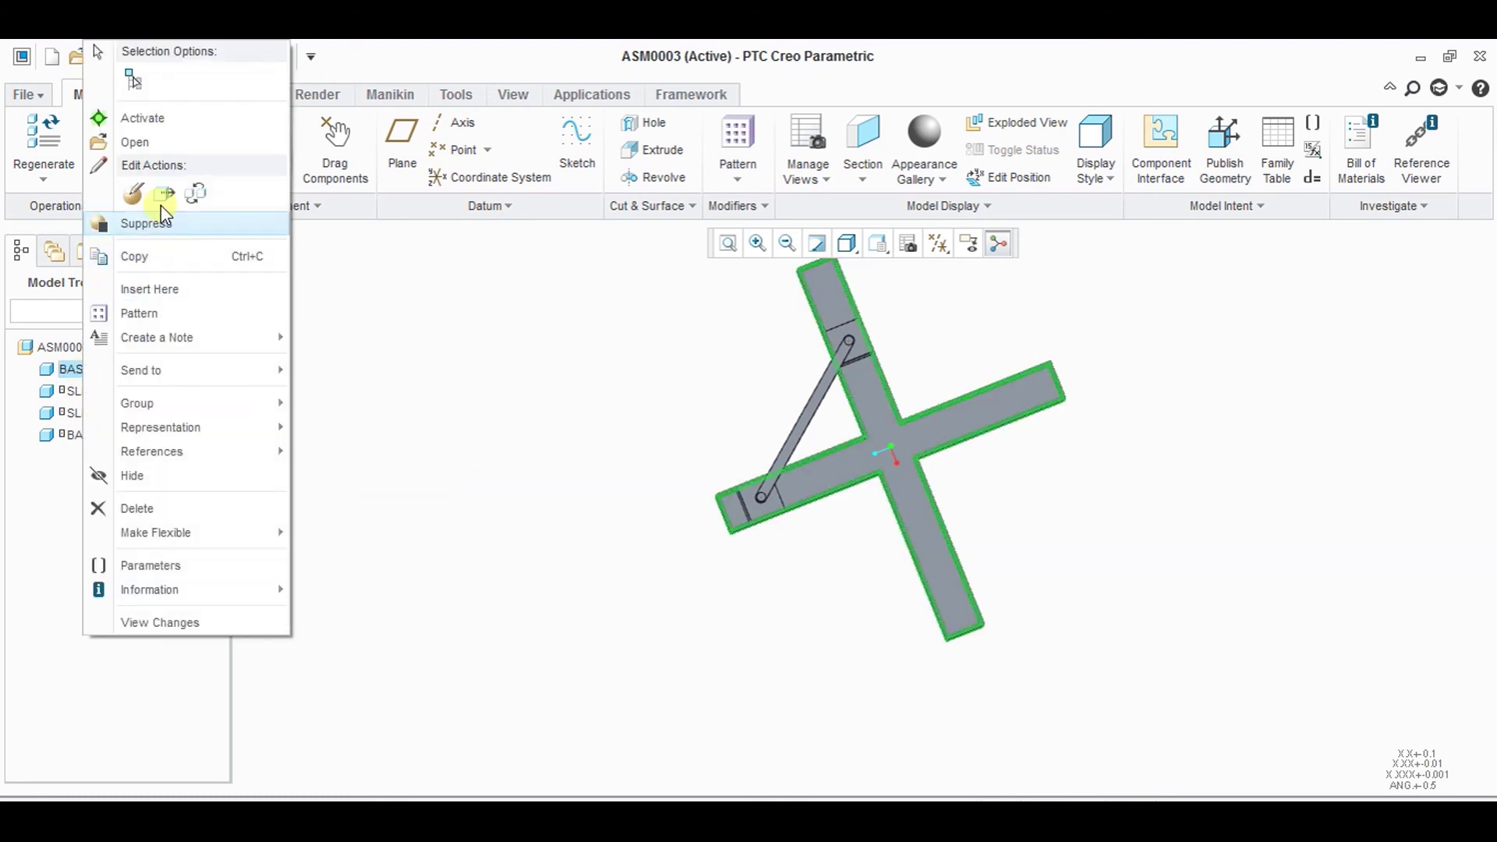
{"action": "left_click", "coordinate": [156, 140]}
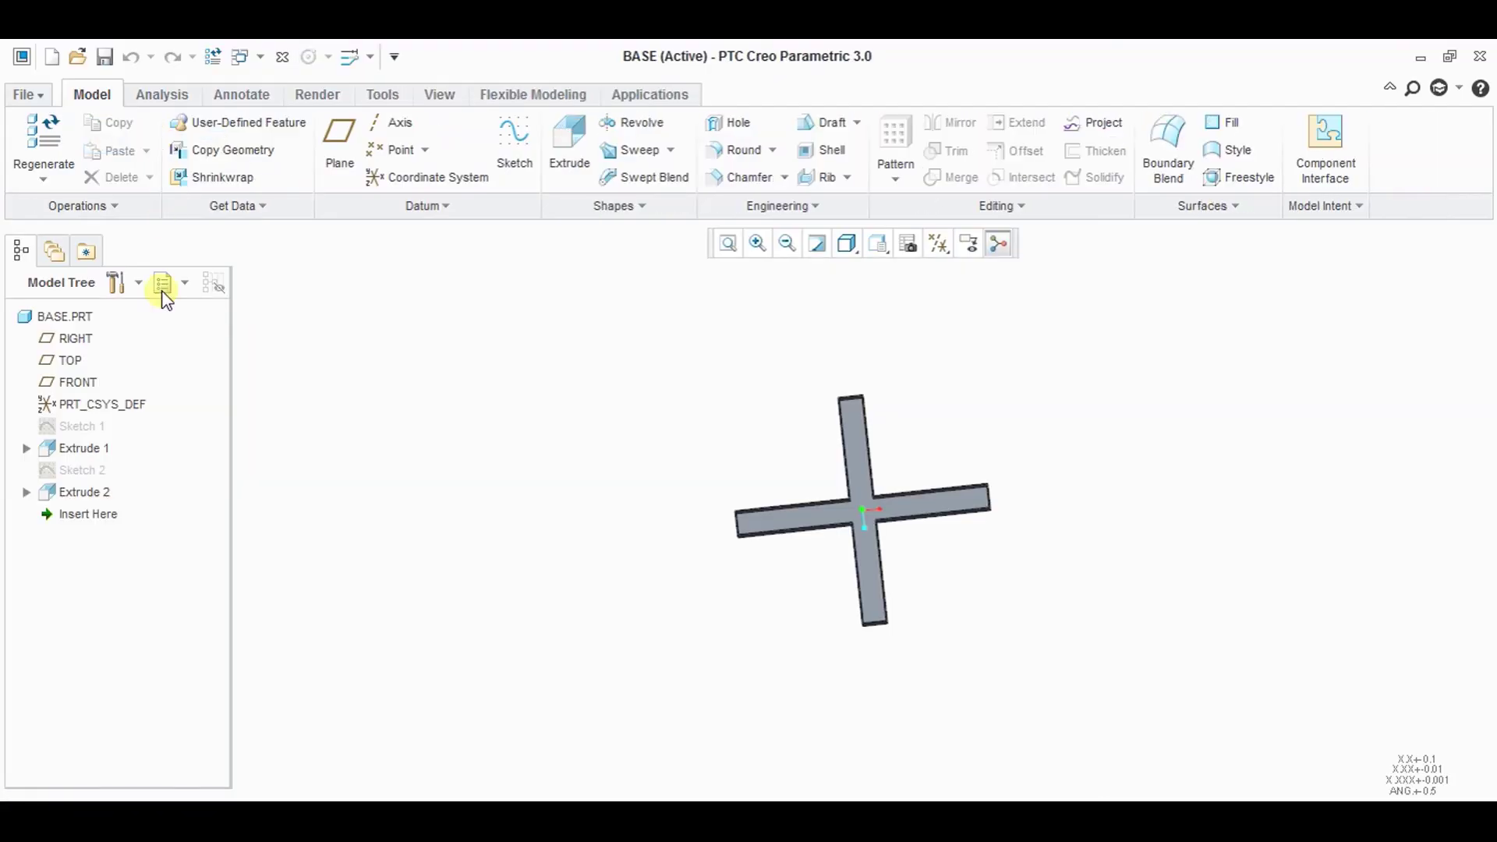
{"action": "left_click", "coordinate": [83, 426]}
{"action": "right_click", "coordinate": [89, 432]}
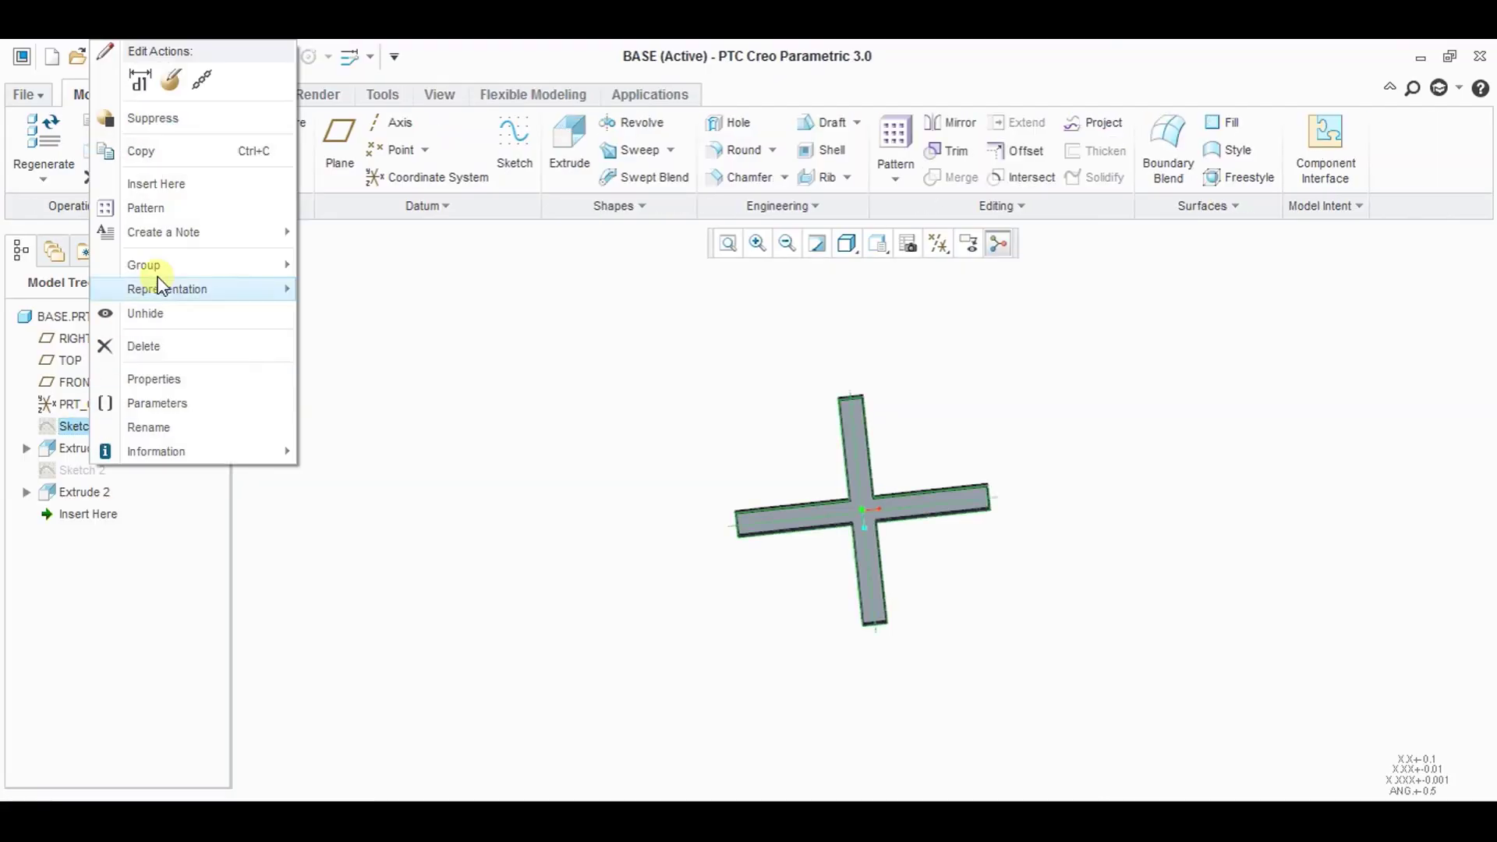
{"action": "left_click", "coordinate": [175, 82]}
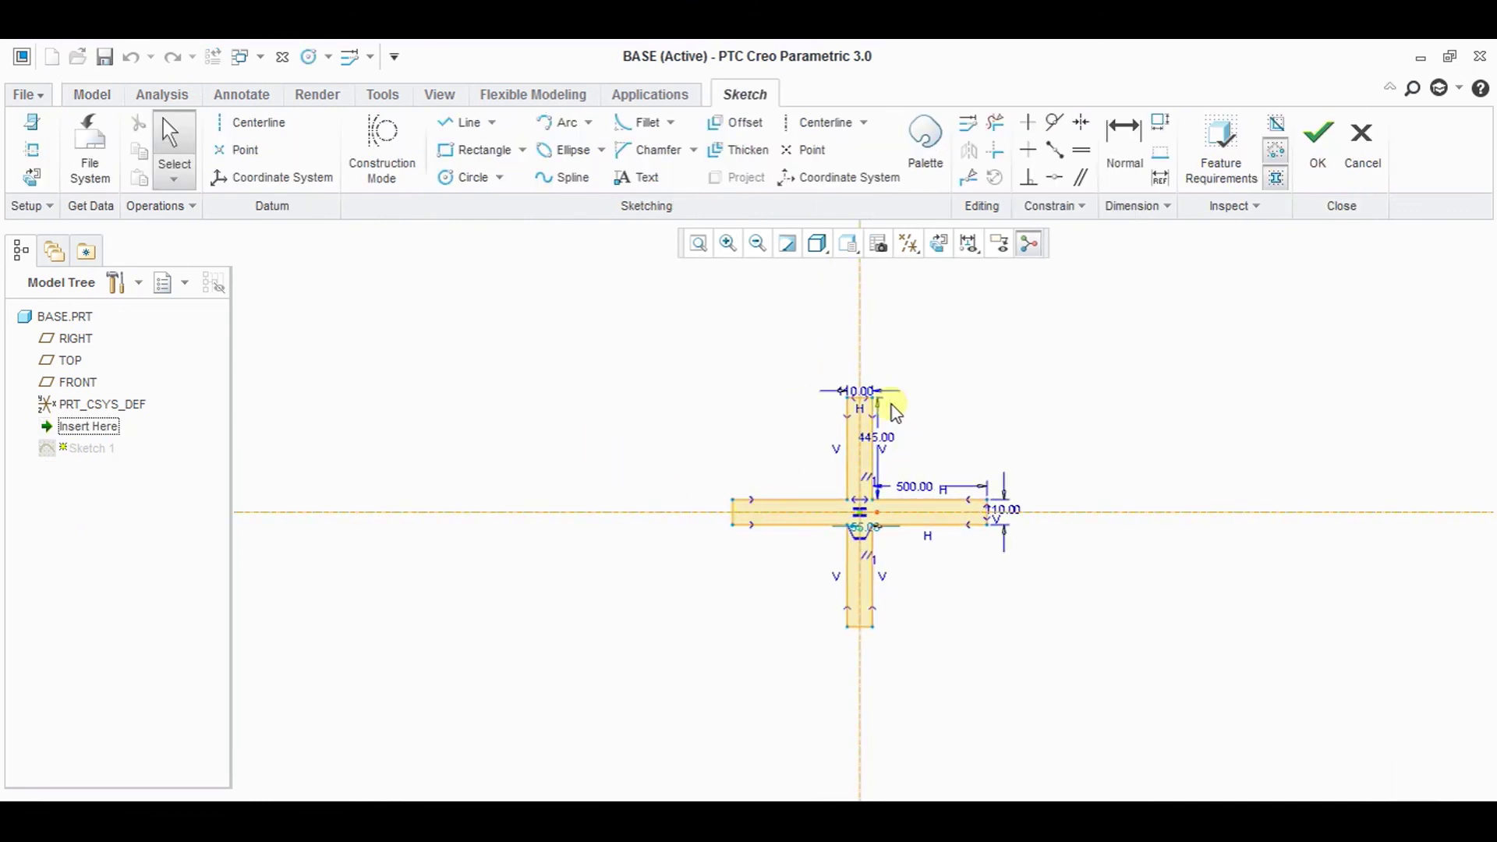
{"action": "left_click_drag", "start_coordinate": [623, 329], "coordinate": [1003, 569]}
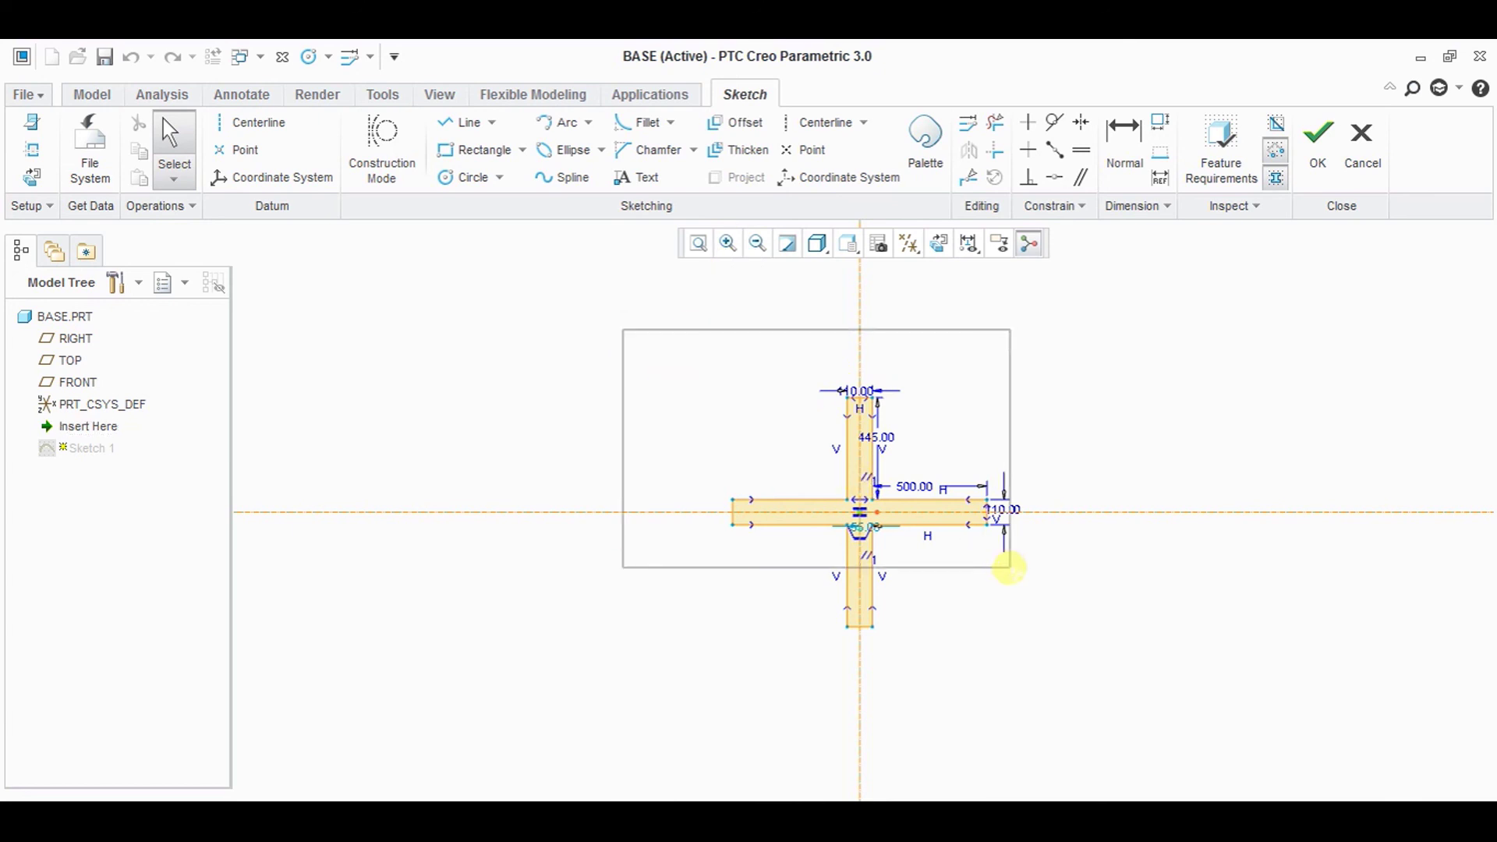
{"action": "left_click", "coordinate": [978, 496]}
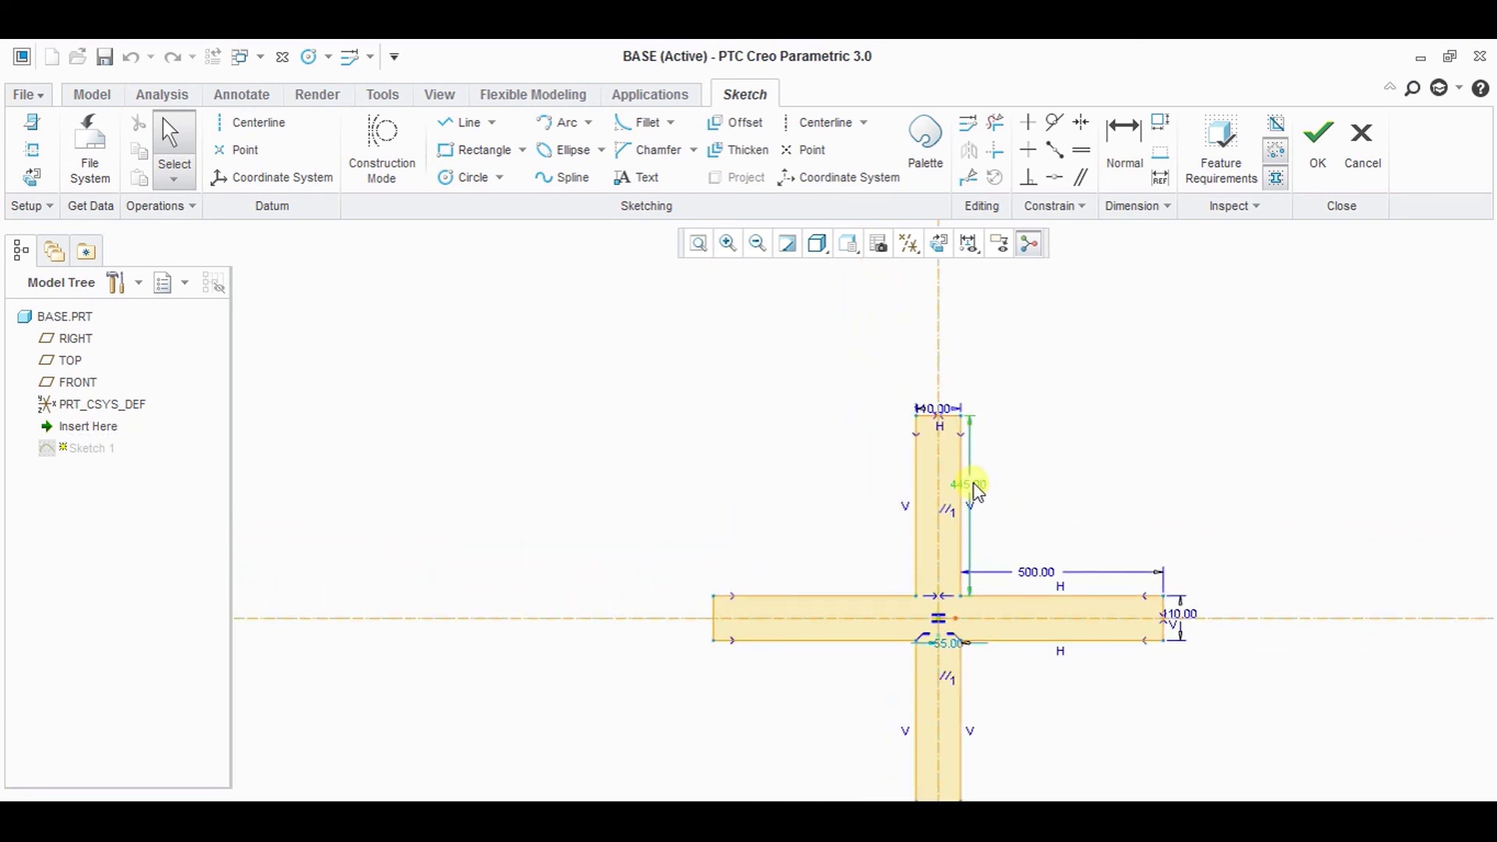
{"action": "double_click", "coordinate": [976, 490]}
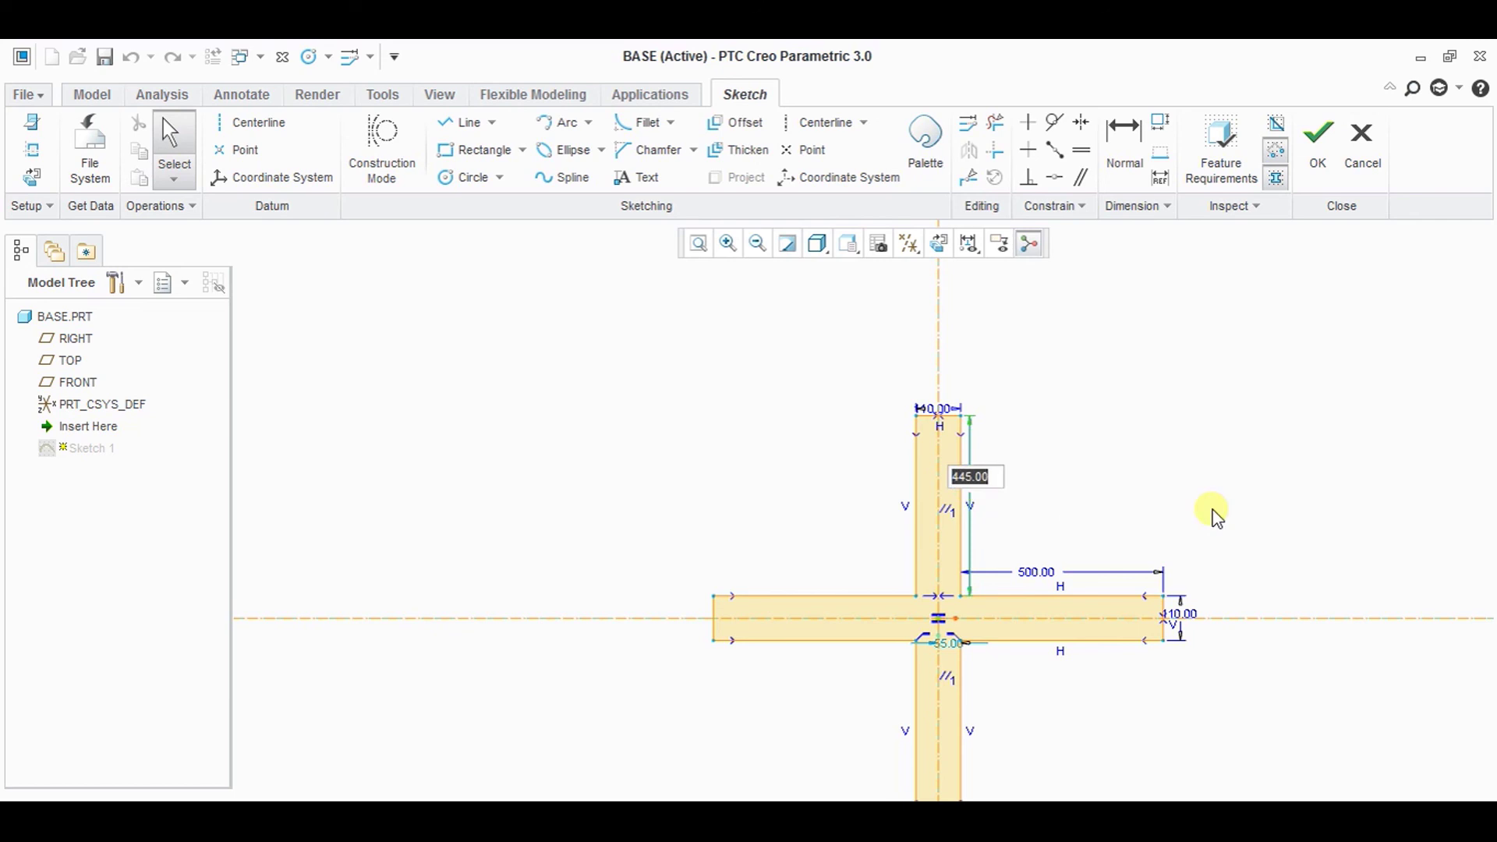
{"action": "key", "text": "Return"}
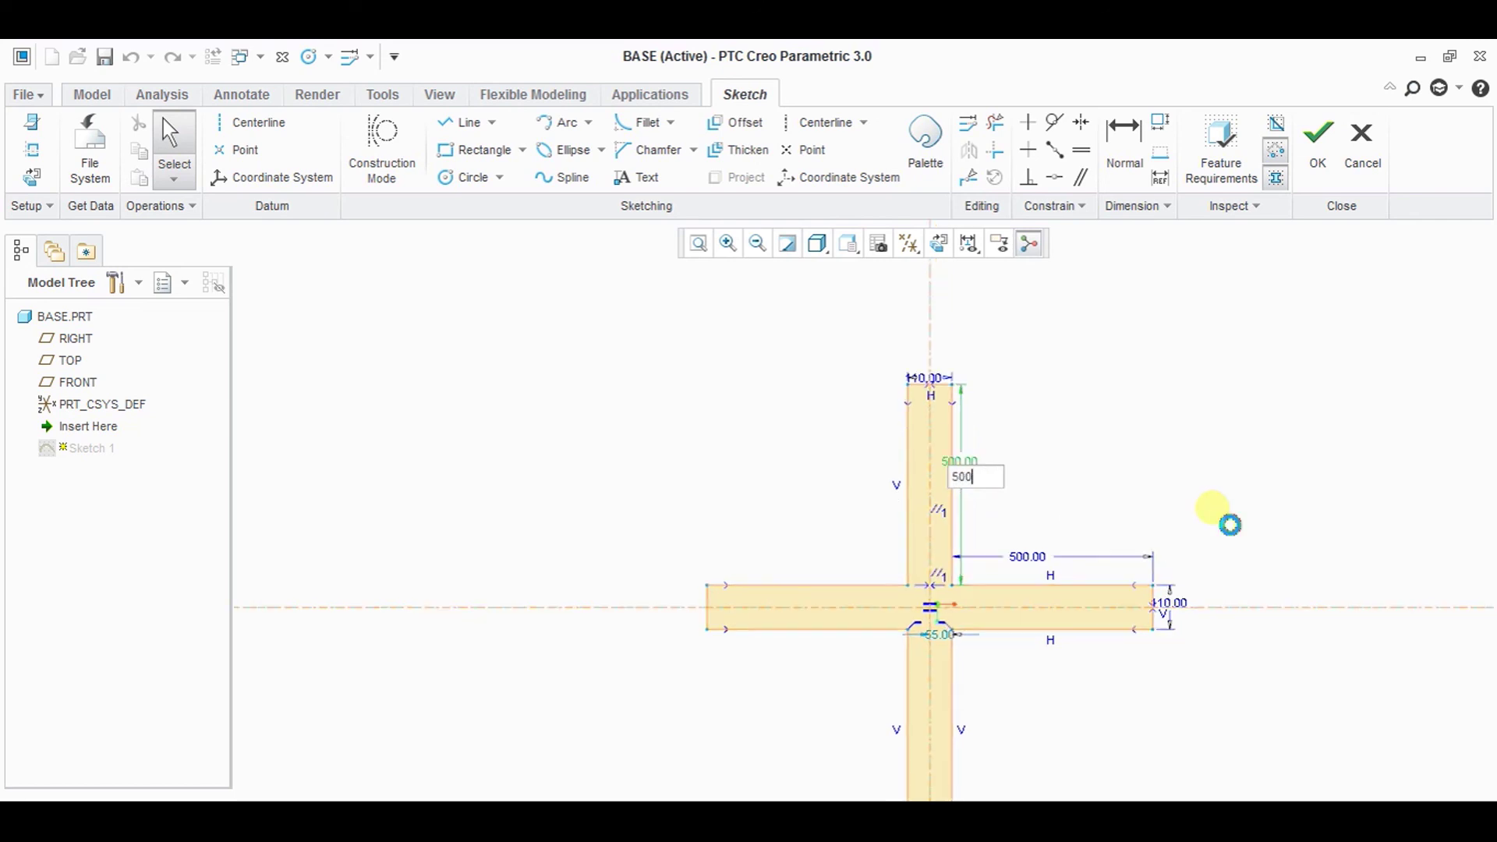
- Dimension the lower arm, accept the edited sketch, and regenerate the base part
{"action": "left_click", "coordinate": [1123, 138]}
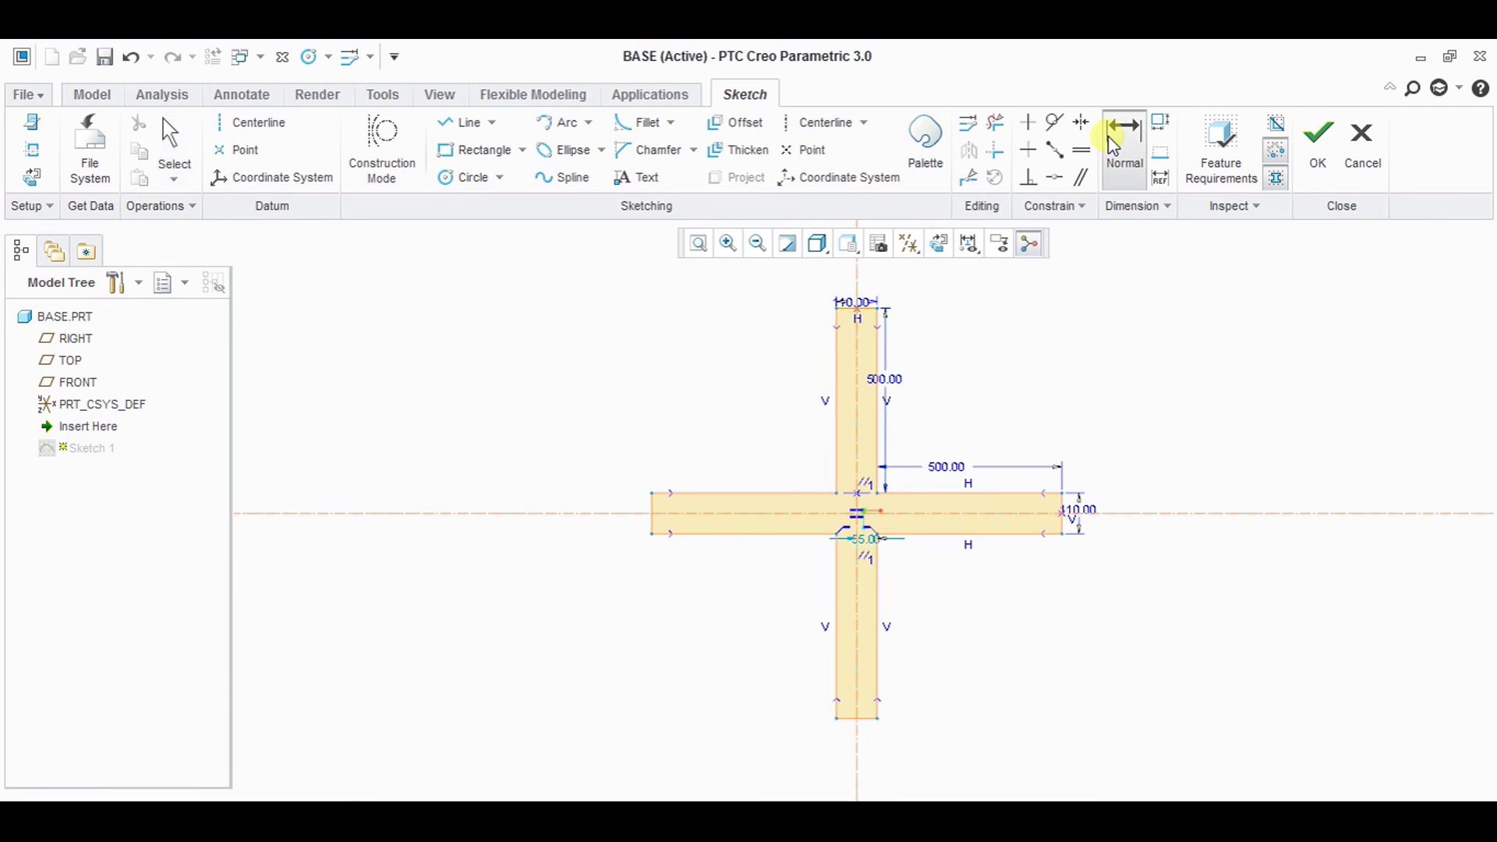
{"action": "left_click", "coordinate": [877, 638]}
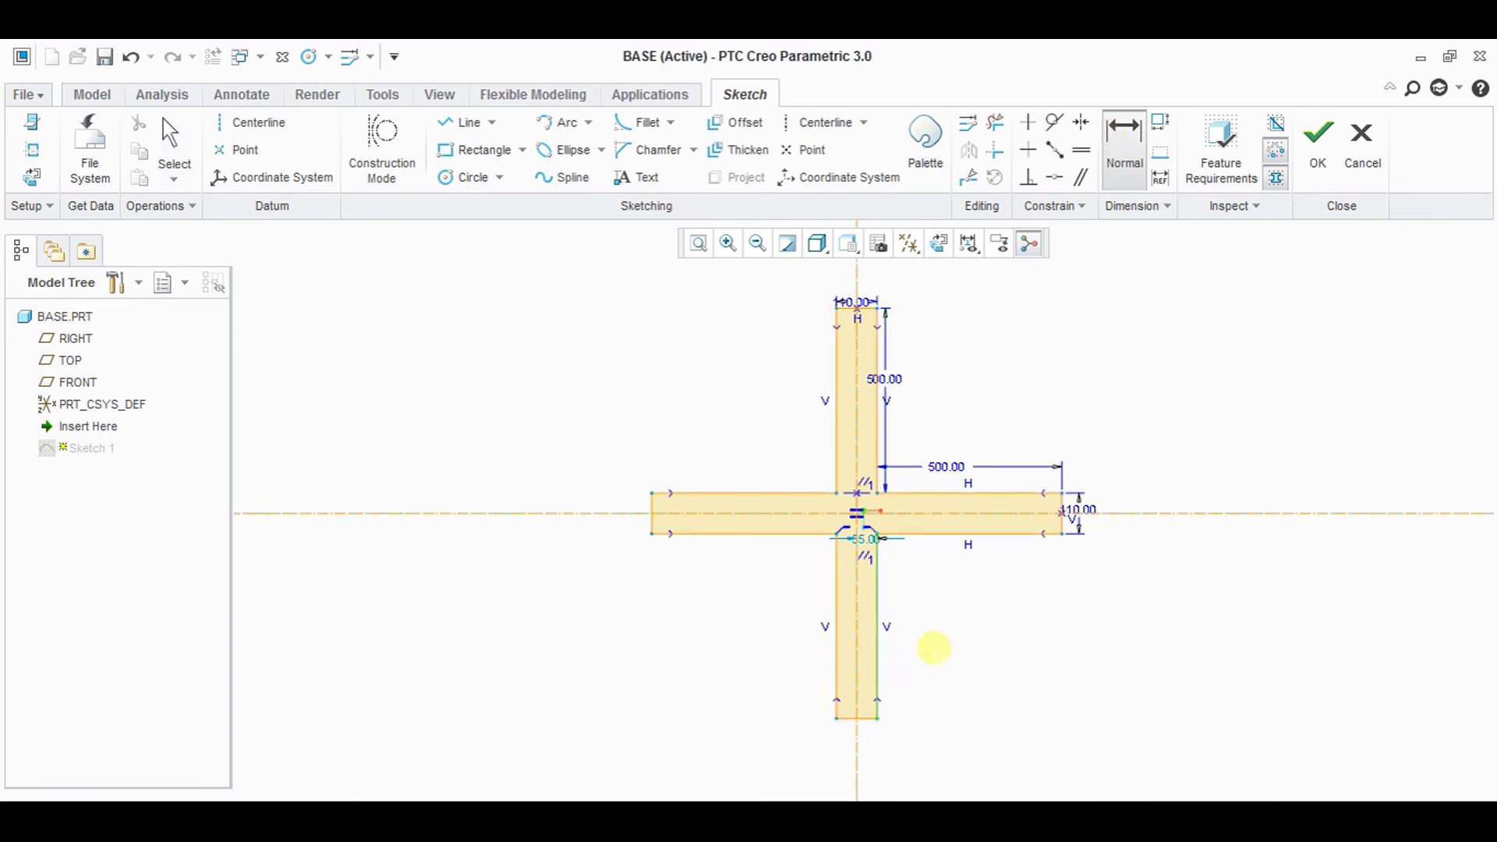
{"action": "middle_click", "coordinate": [935, 646]}
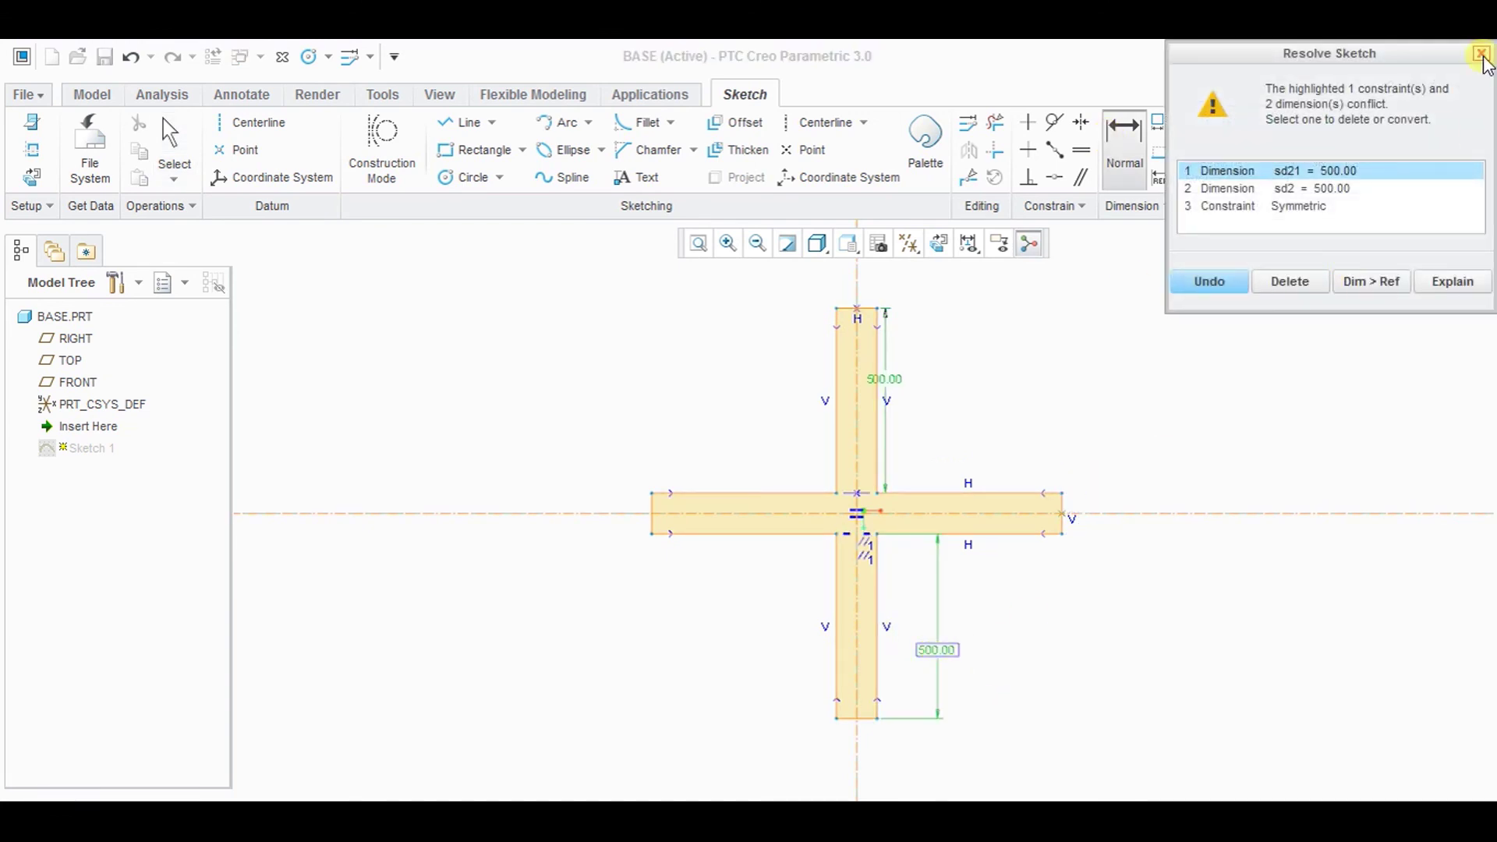
{"action": "left_click", "coordinate": [1481, 55]}
{"action": "left_click", "coordinate": [1321, 152]}
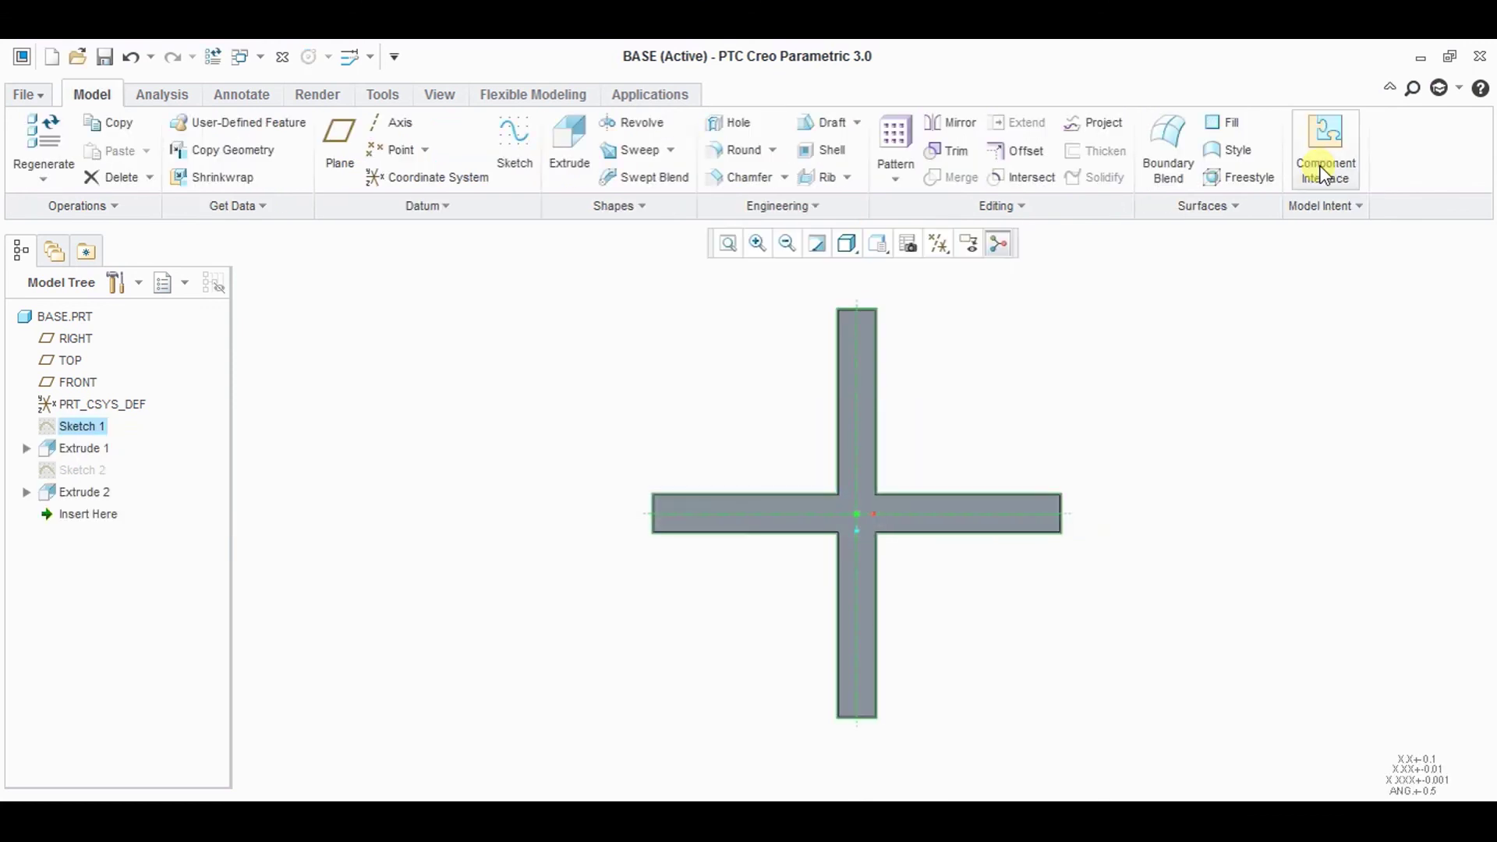
{"action": "mouse_move", "coordinate": [1206, 481]}
{"action": "middle_mouse_down"}
{"action": "mouse_move", "coordinate": [1141, 676]}
{"action": "mouse_move", "coordinate": [1182, 698]}
{"action": "middle_mouse_up"}
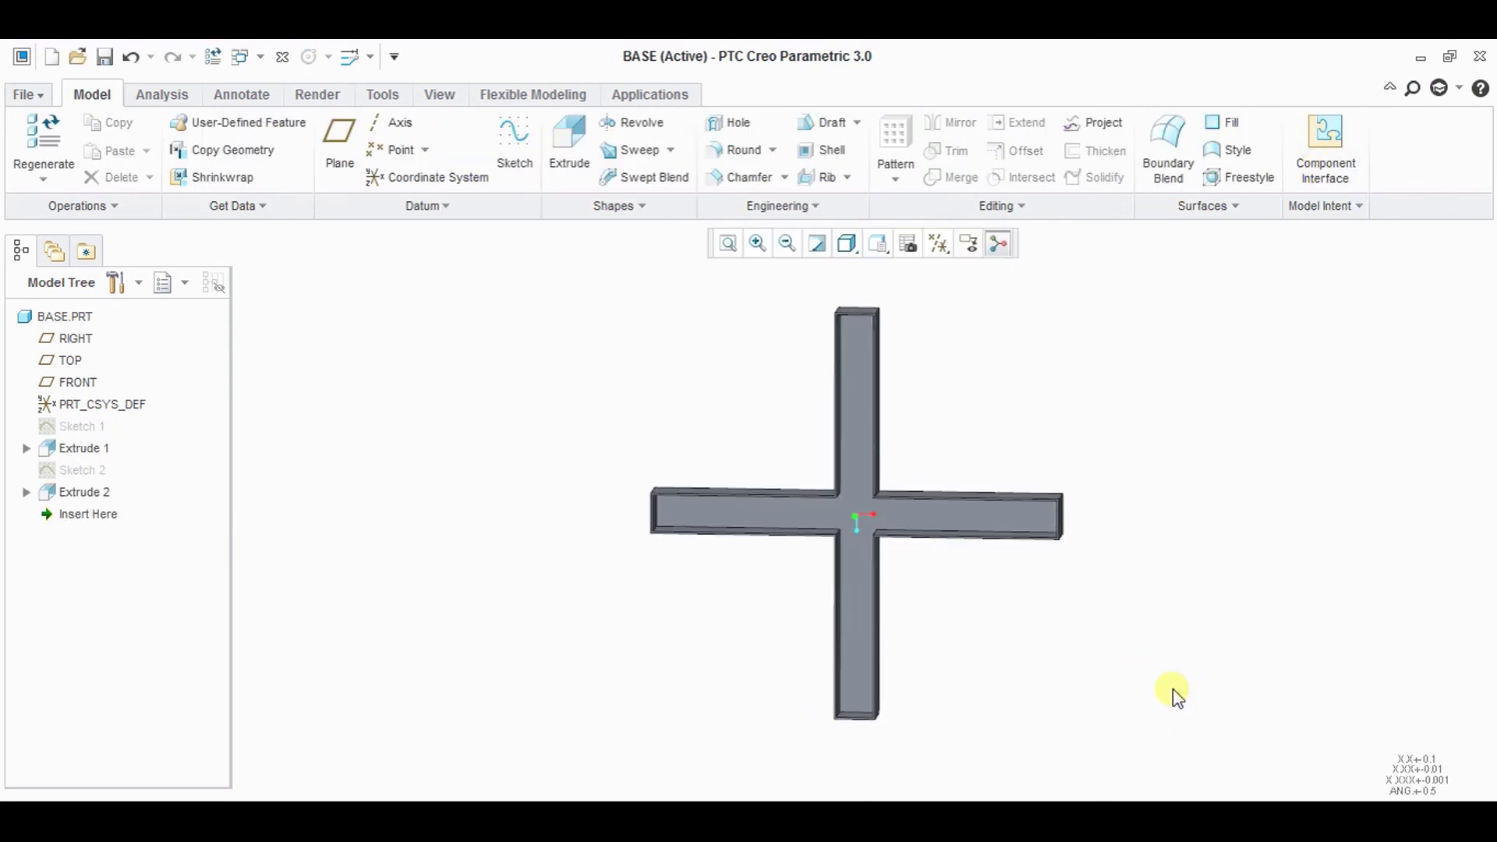
{"action": "middle_click_drag", "start_coordinate": [1176, 694], "coordinate": [915, 436]}
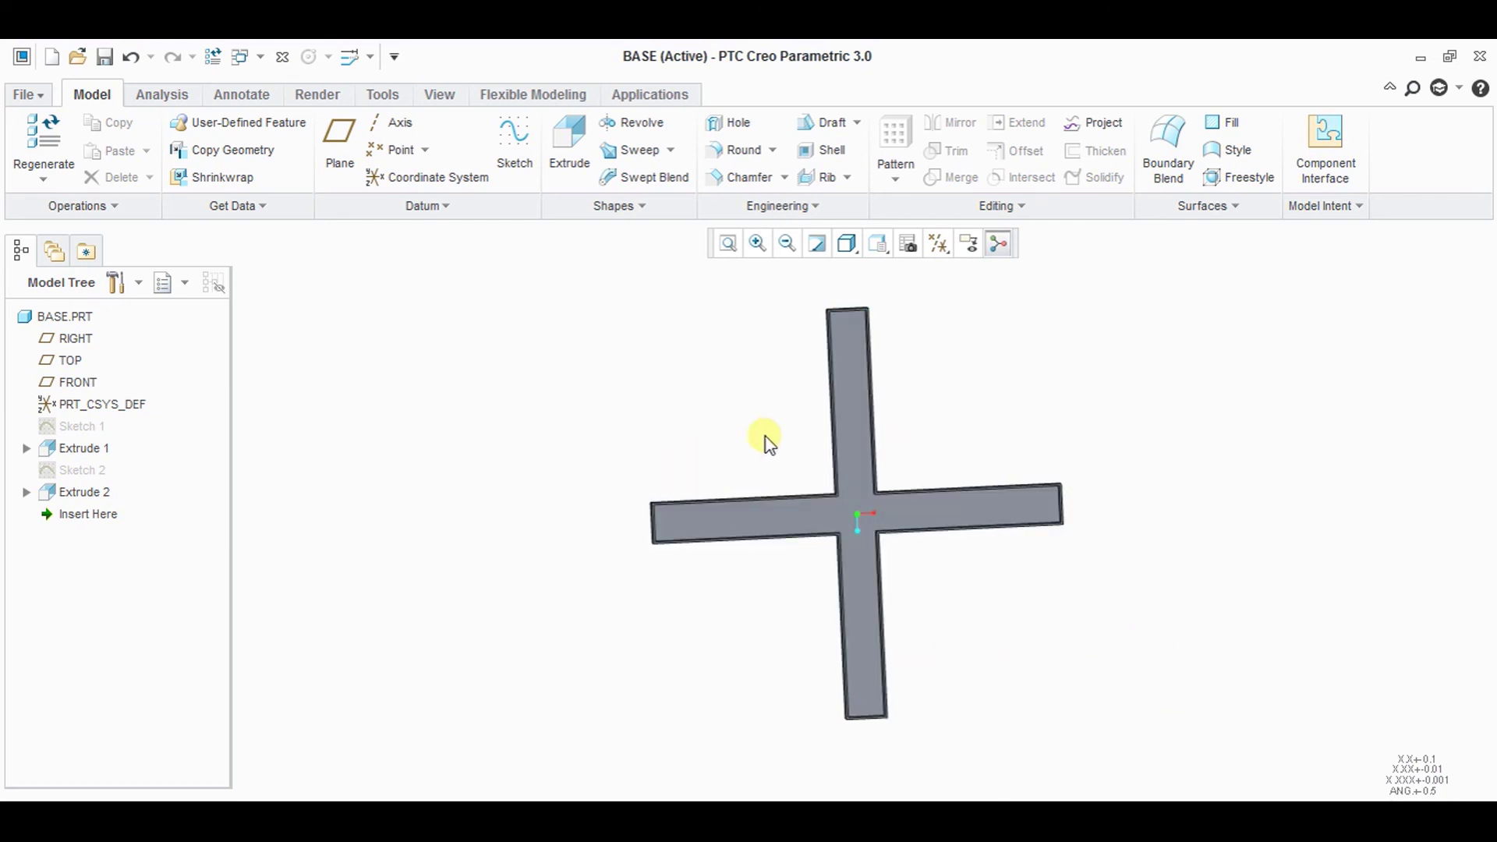
{"action": "left_click", "coordinate": [42, 140]}
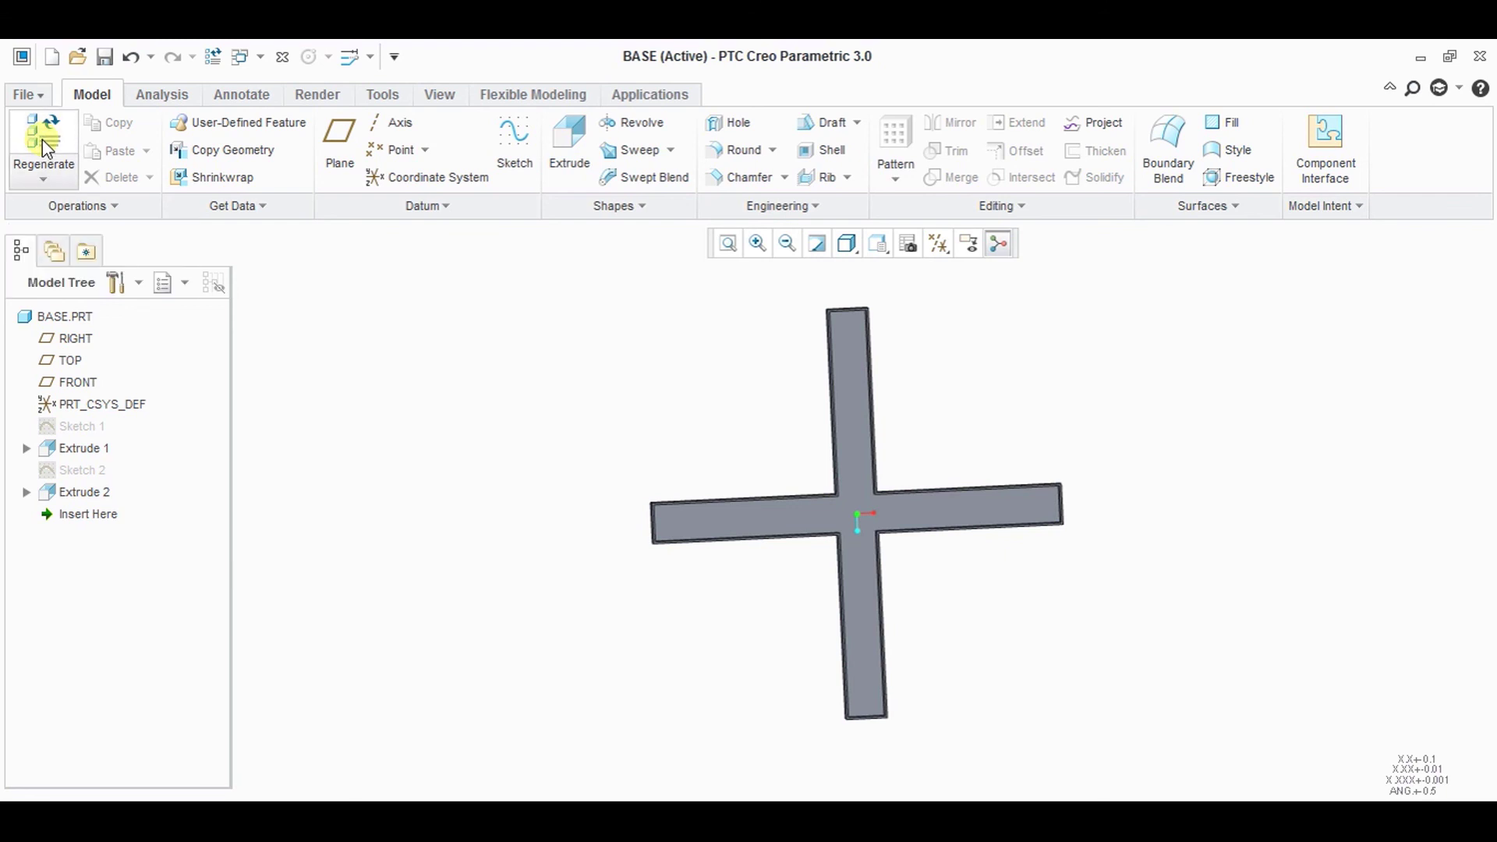
- Close the base part window and zoom in on the trammel assembly
{"action": "left_click", "coordinate": [1477, 58]}
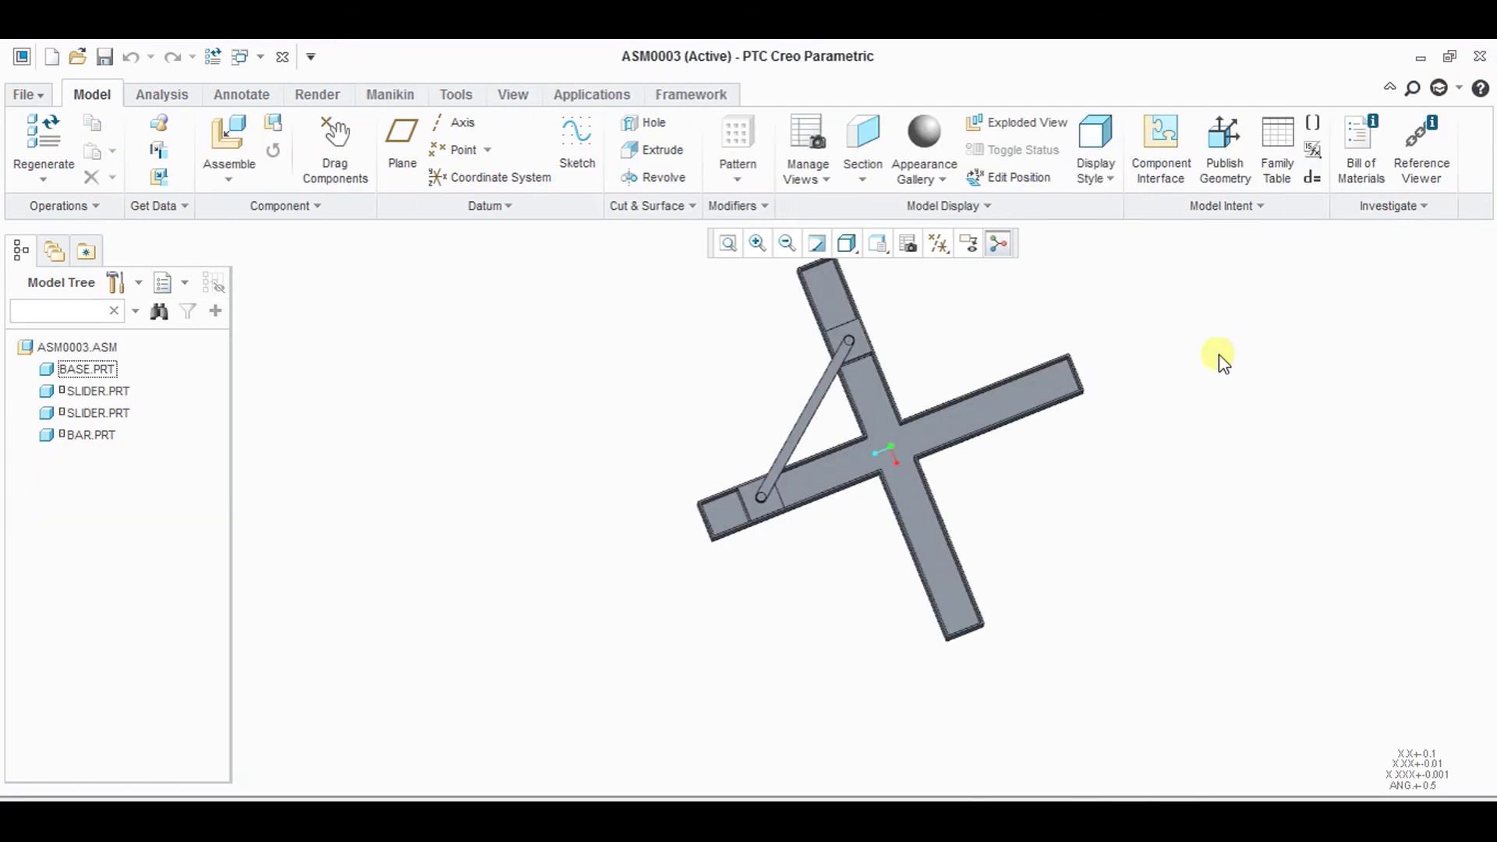
{"action": "left_click", "coordinate": [895, 471]}
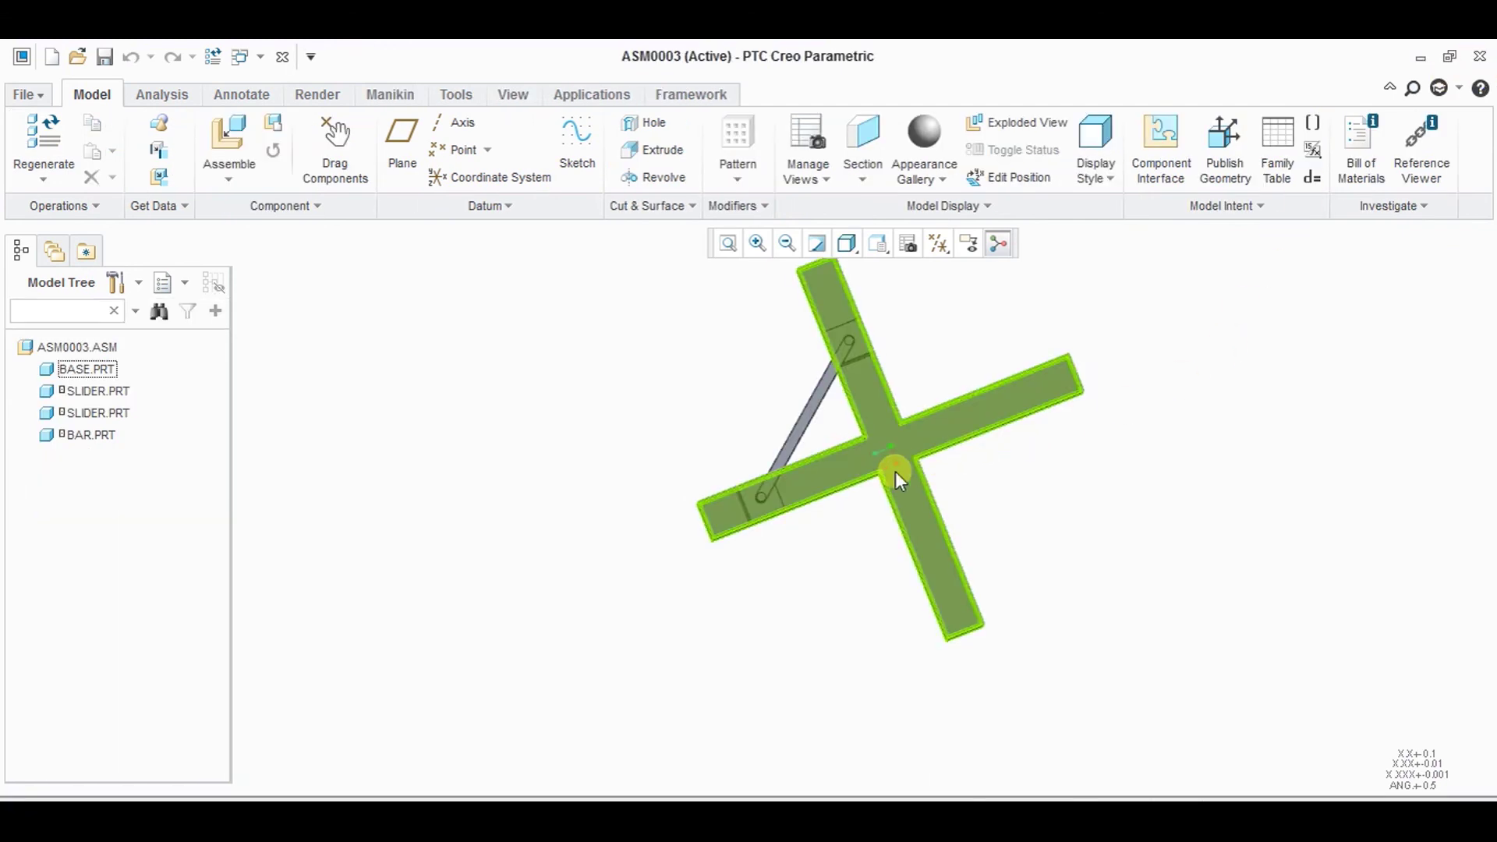
{"action": "left_click", "coordinate": [787, 245]}
{"action": "left_click", "coordinate": [756, 255]}
{"action": "left_click_drag", "start_coordinate": [736, 335], "coordinate": [925, 541]}
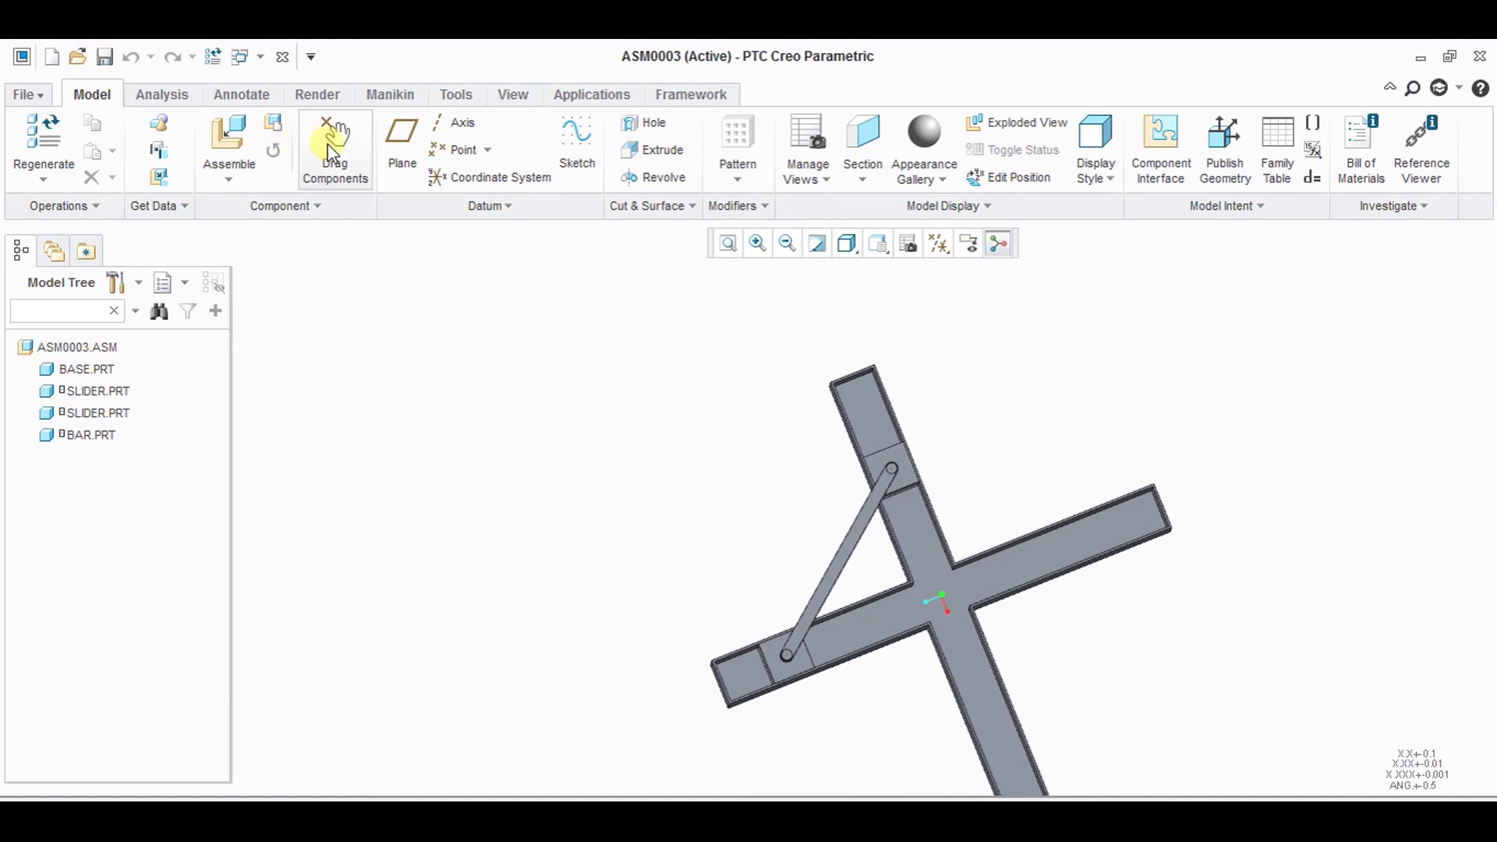
- Drag the bar end so the slider reaches the slot's far end, then reframe the view
{"action": "left_click", "coordinate": [335, 157]}
{"action": "left_click", "coordinate": [787, 662]}
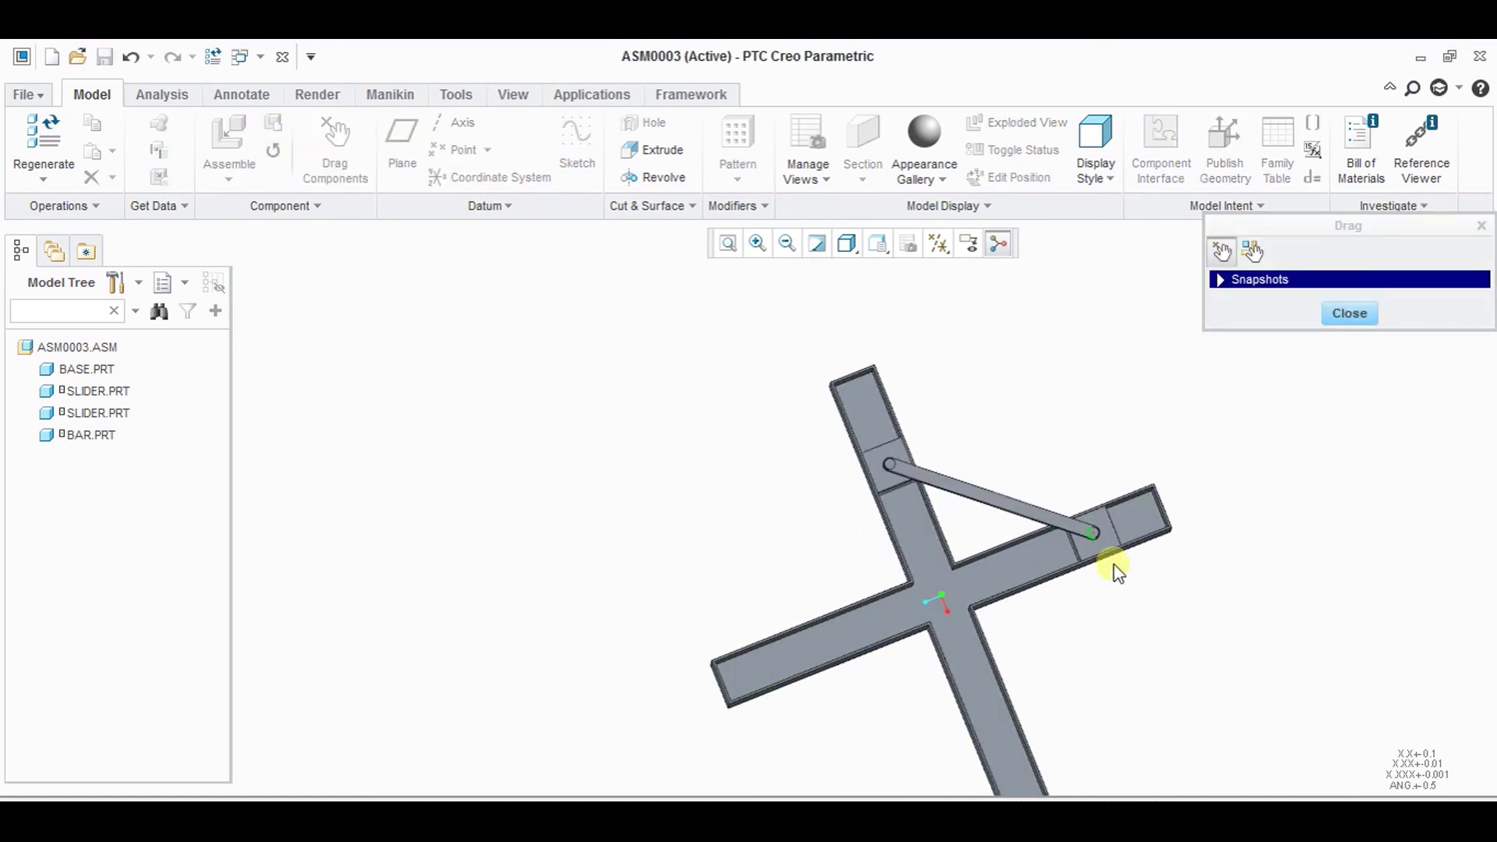
{"action": "left_click", "coordinate": [1141, 492]}
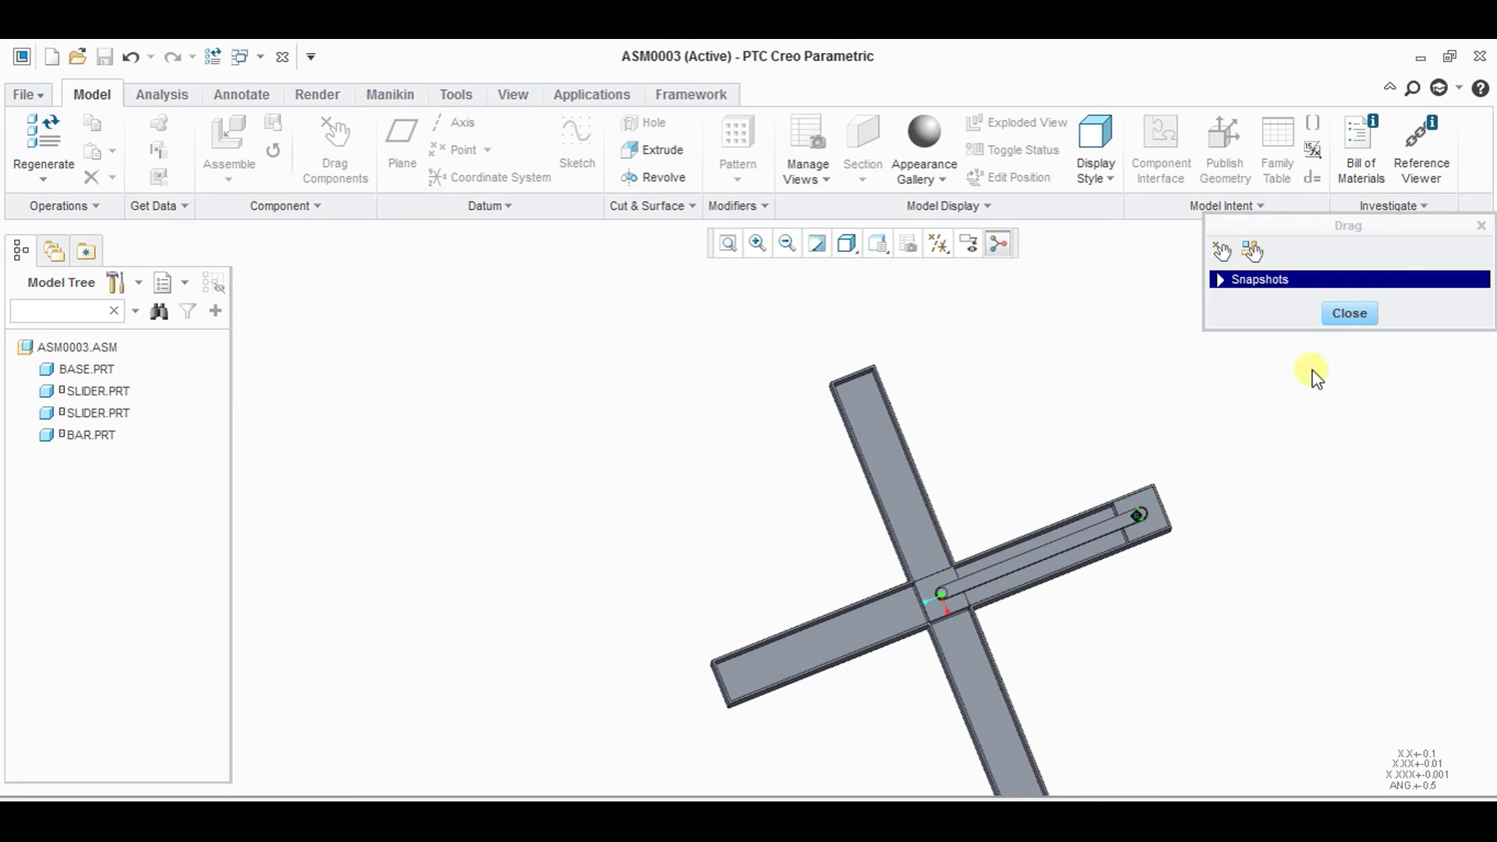
{"action": "left_click", "coordinate": [1349, 315]}
{"action": "left_click", "coordinate": [784, 244]}
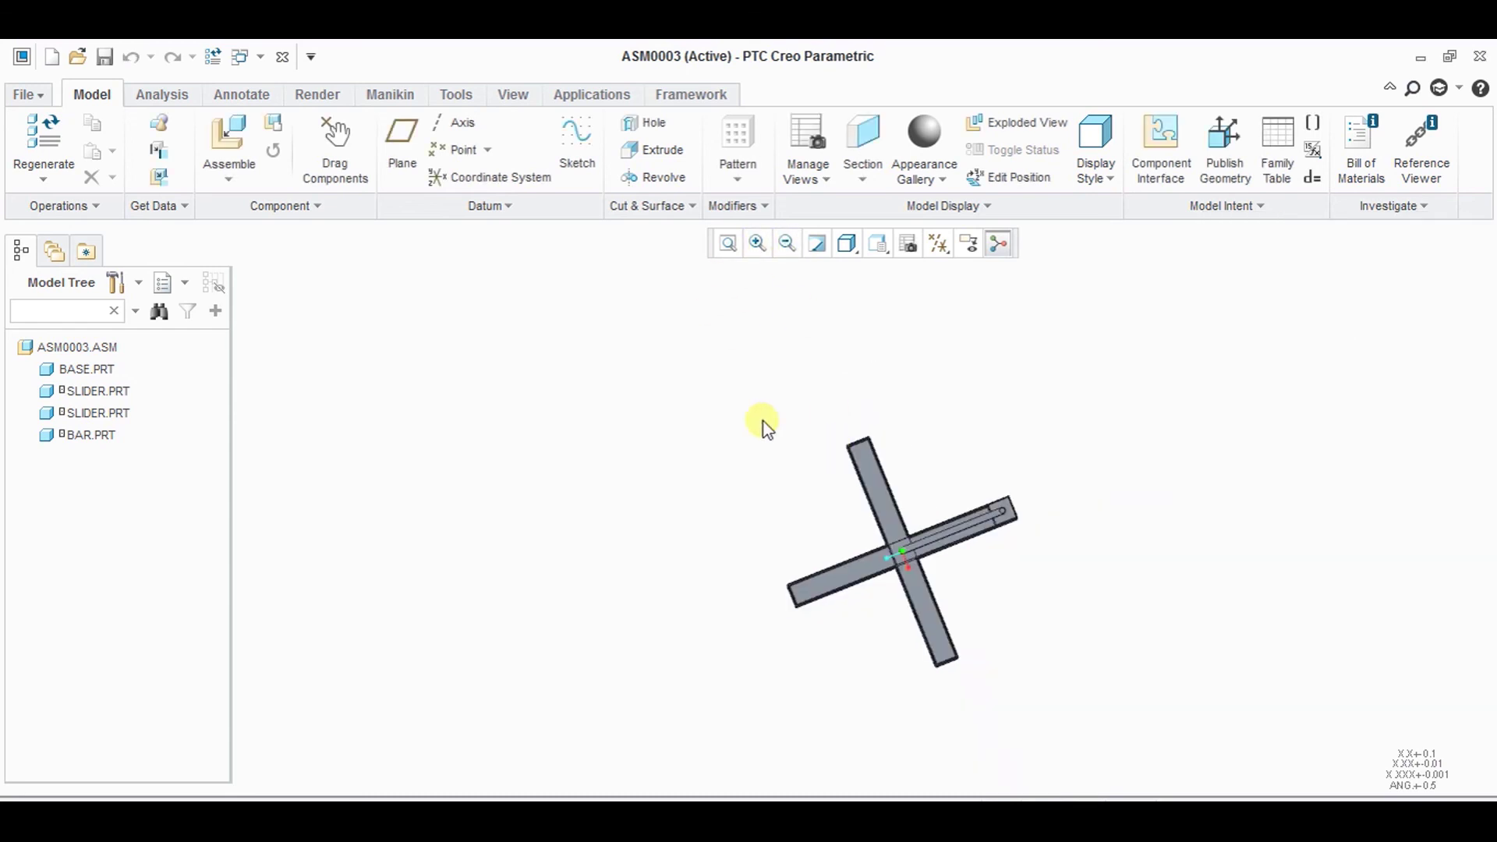
{"action": "left_click", "coordinate": [755, 243]}
{"action": "left_click_drag", "start_coordinate": [779, 492], "coordinate": [893, 574]}
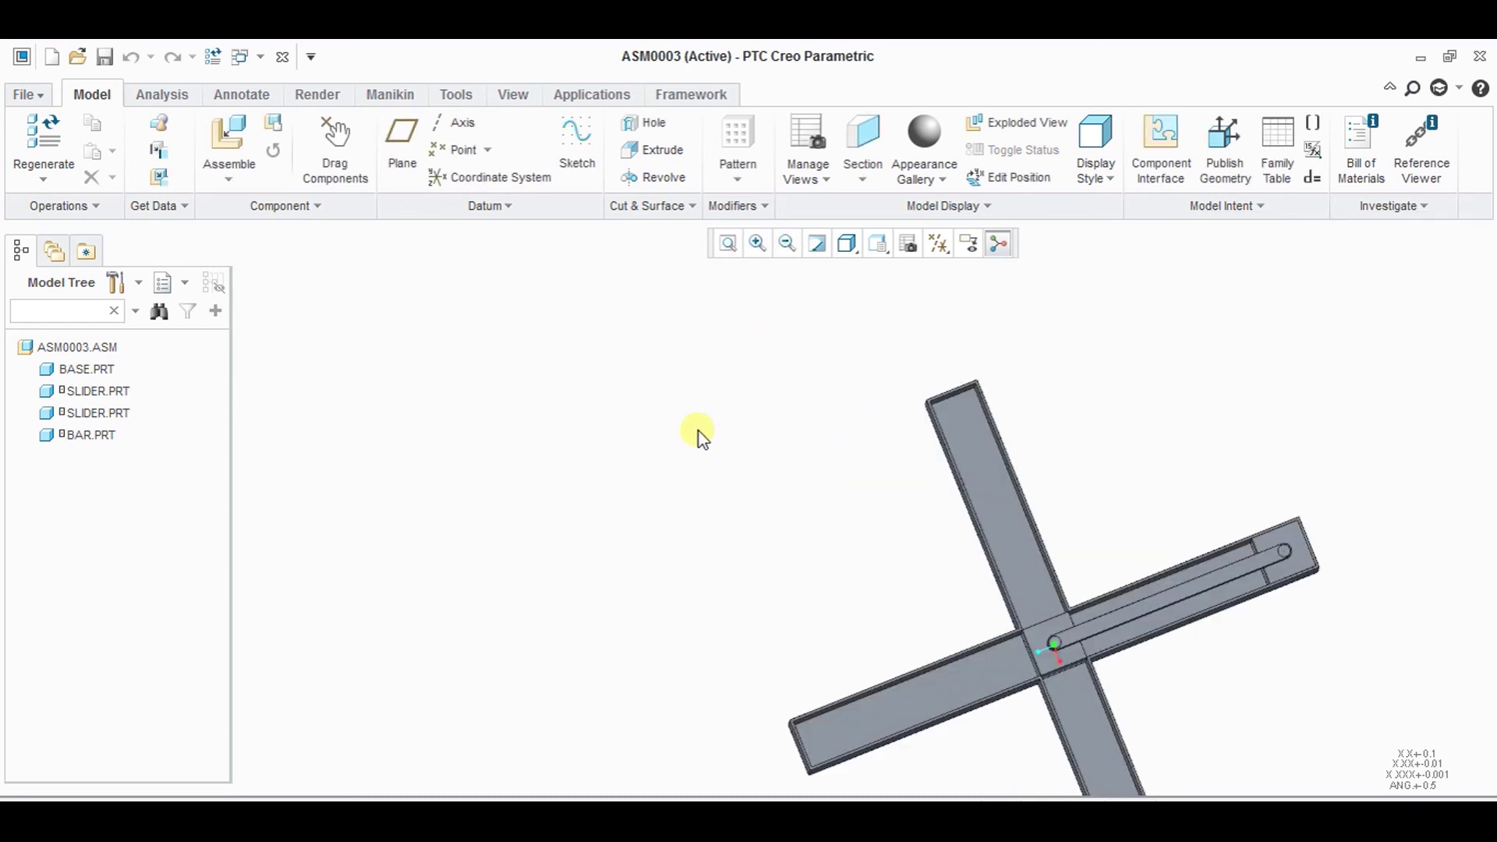
{"action": "left_click", "coordinate": [787, 244]}
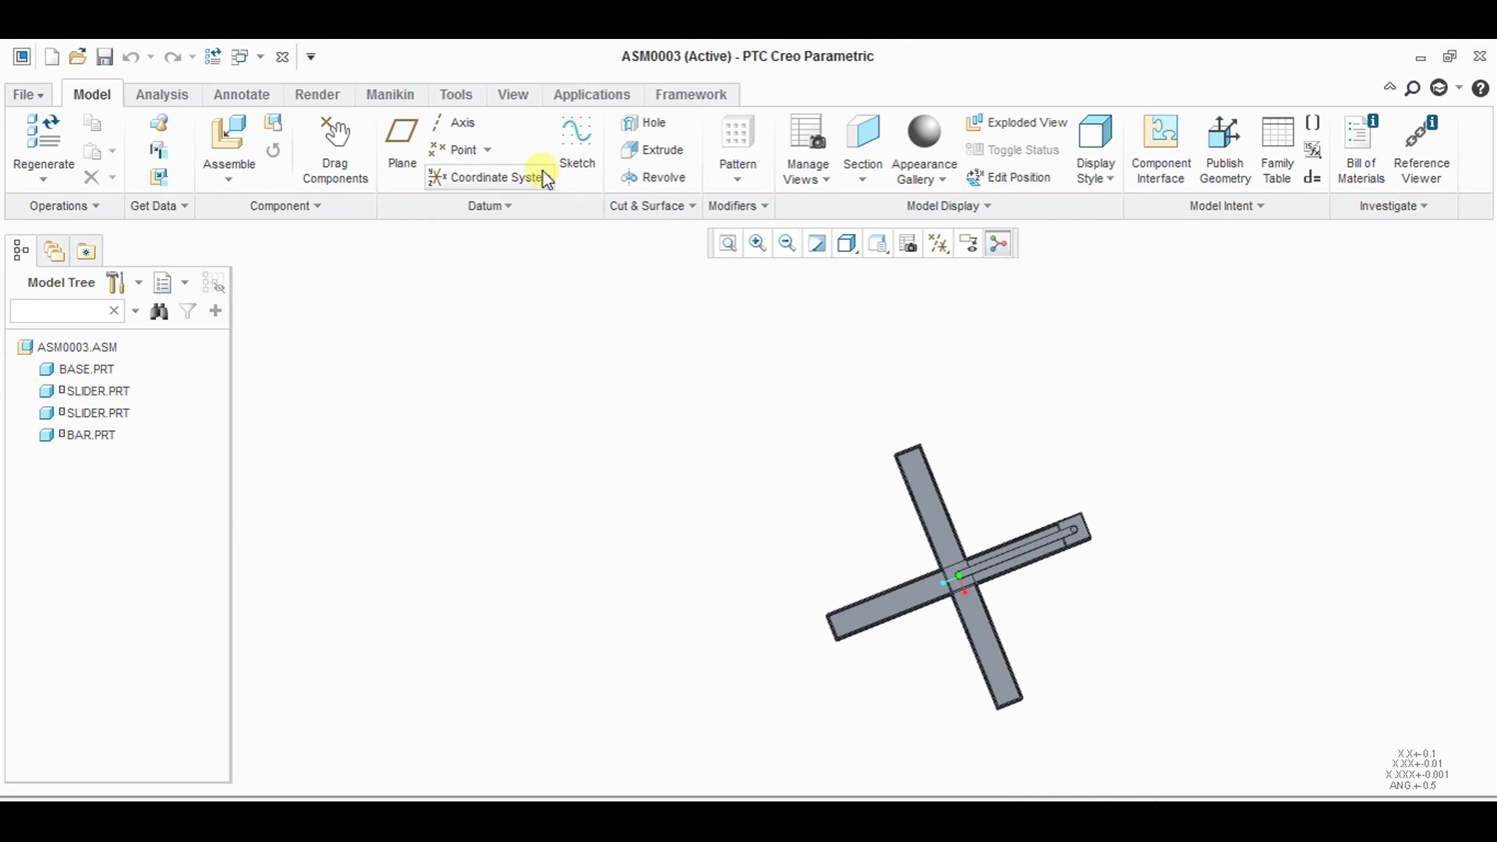
- Apply the red appearance to the base and green to the bar
{"action": "left_click", "coordinate": [511, 96]}
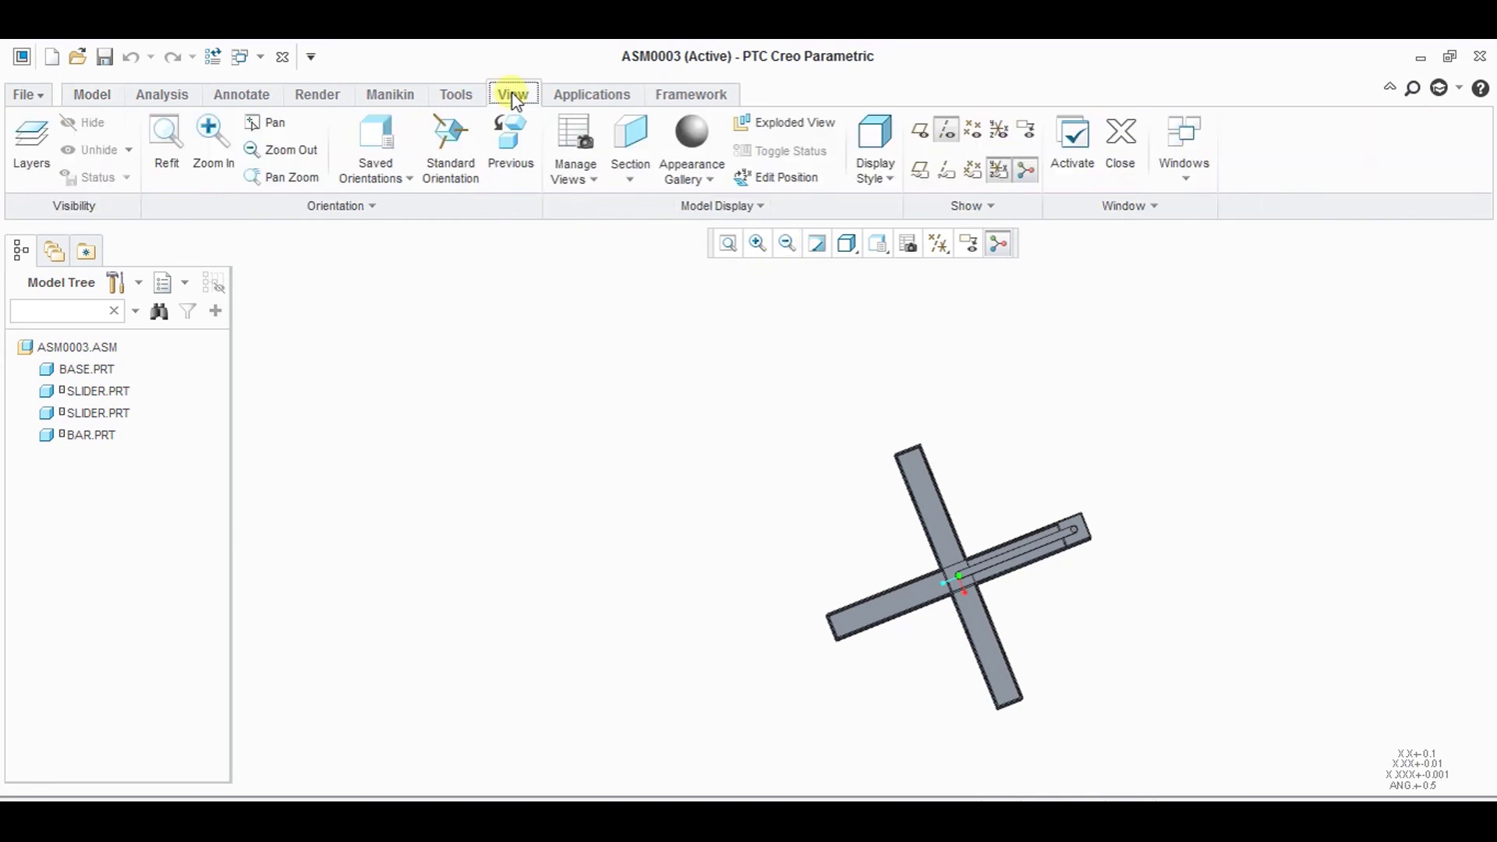
{"action": "left_click", "coordinate": [674, 178]}
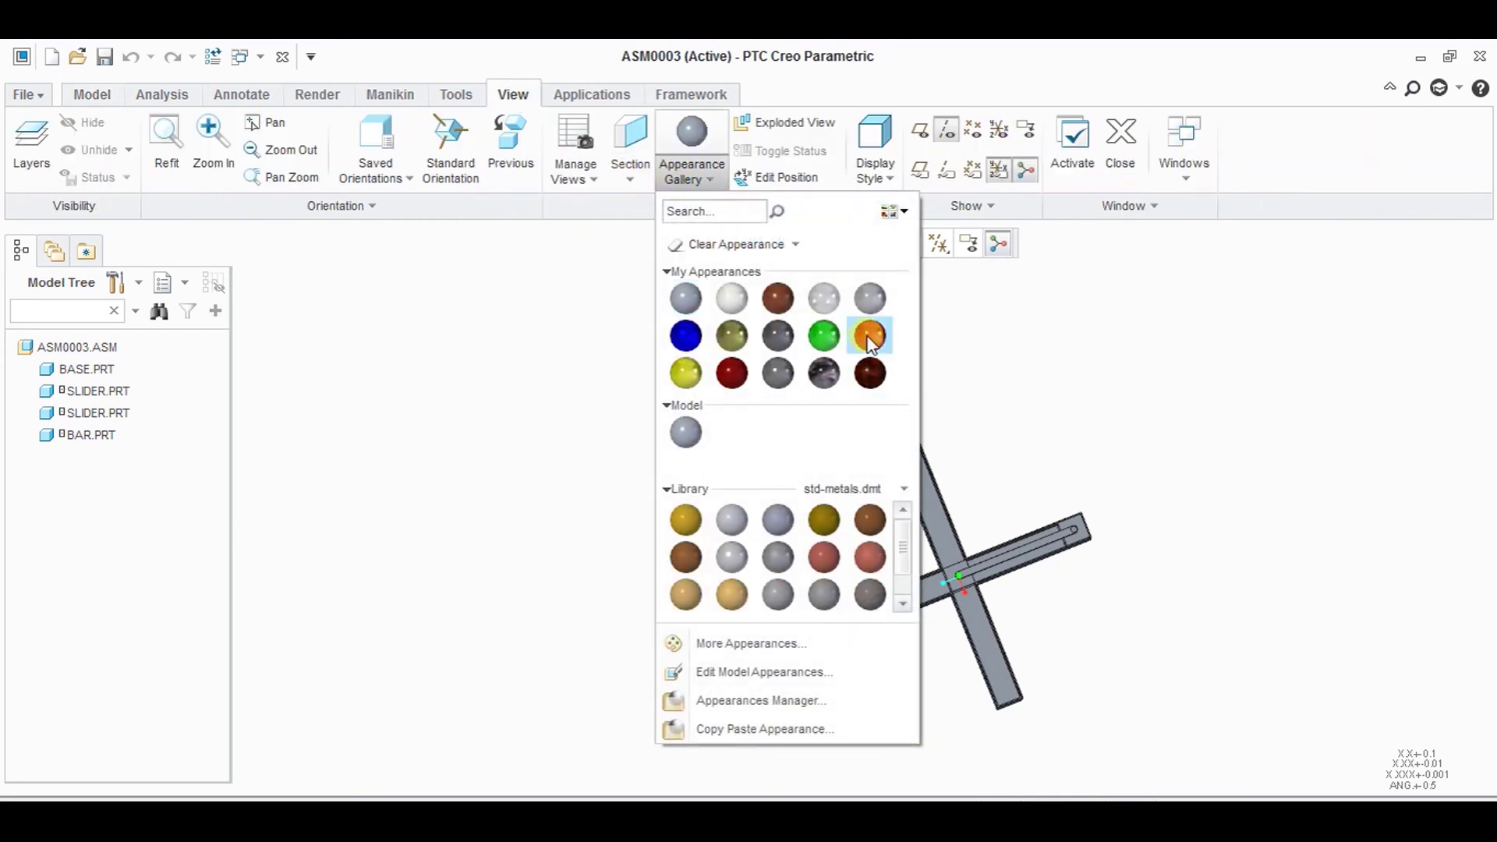
{"action": "left_click", "coordinate": [871, 335]}
{"action": "left_click", "coordinate": [934, 504]}
{"action": "middle_click", "coordinate": [1346, 227]}
{"action": "left_click", "coordinate": [691, 141]}
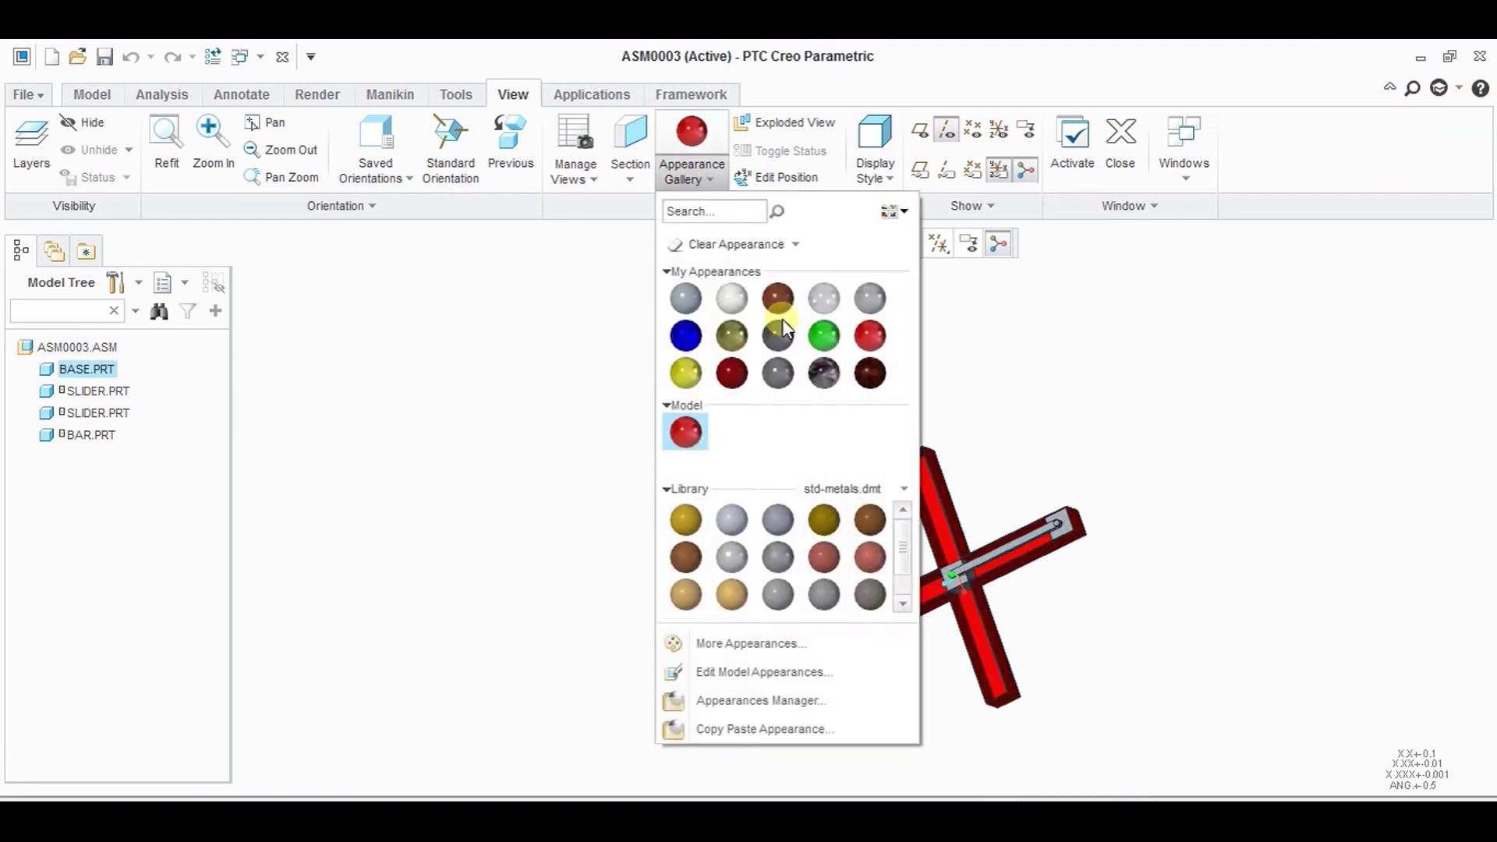
{"action": "left_click", "coordinate": [783, 334]}
{"action": "left_click", "coordinate": [1009, 560]}
{"action": "left_click", "coordinate": [691, 141]}
- Colour both sliders blue and zoom to fit the coloured assembly
{"action": "left_click", "coordinate": [214, 134]}
{"action": "left_click_drag", "start_coordinate": [901, 503], "coordinate": [1031, 620]}
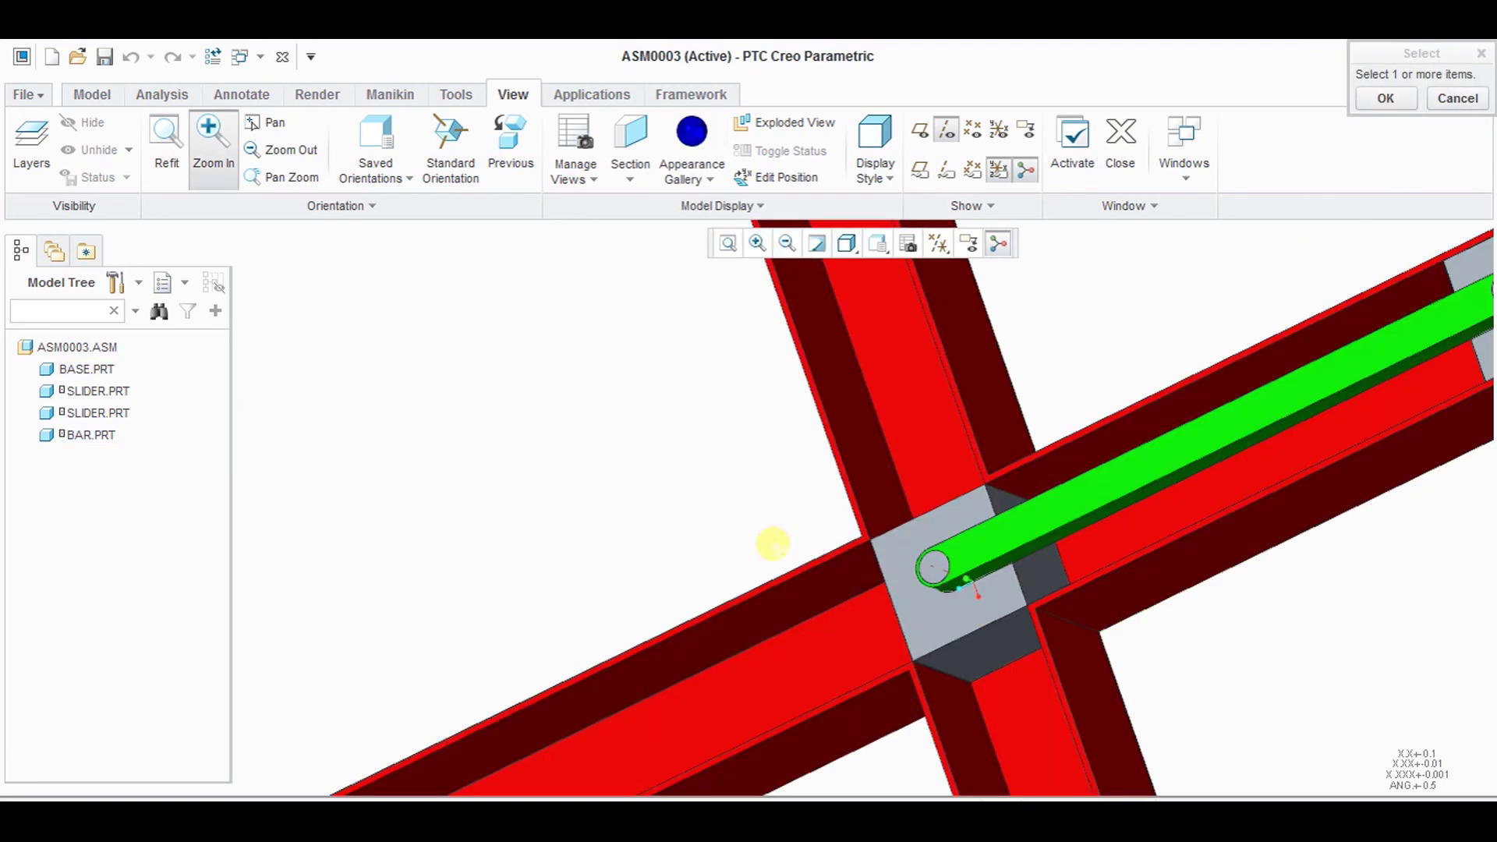
{"action": "left_click", "coordinate": [592, 94]}
{"action": "left_click", "coordinate": [512, 94]}
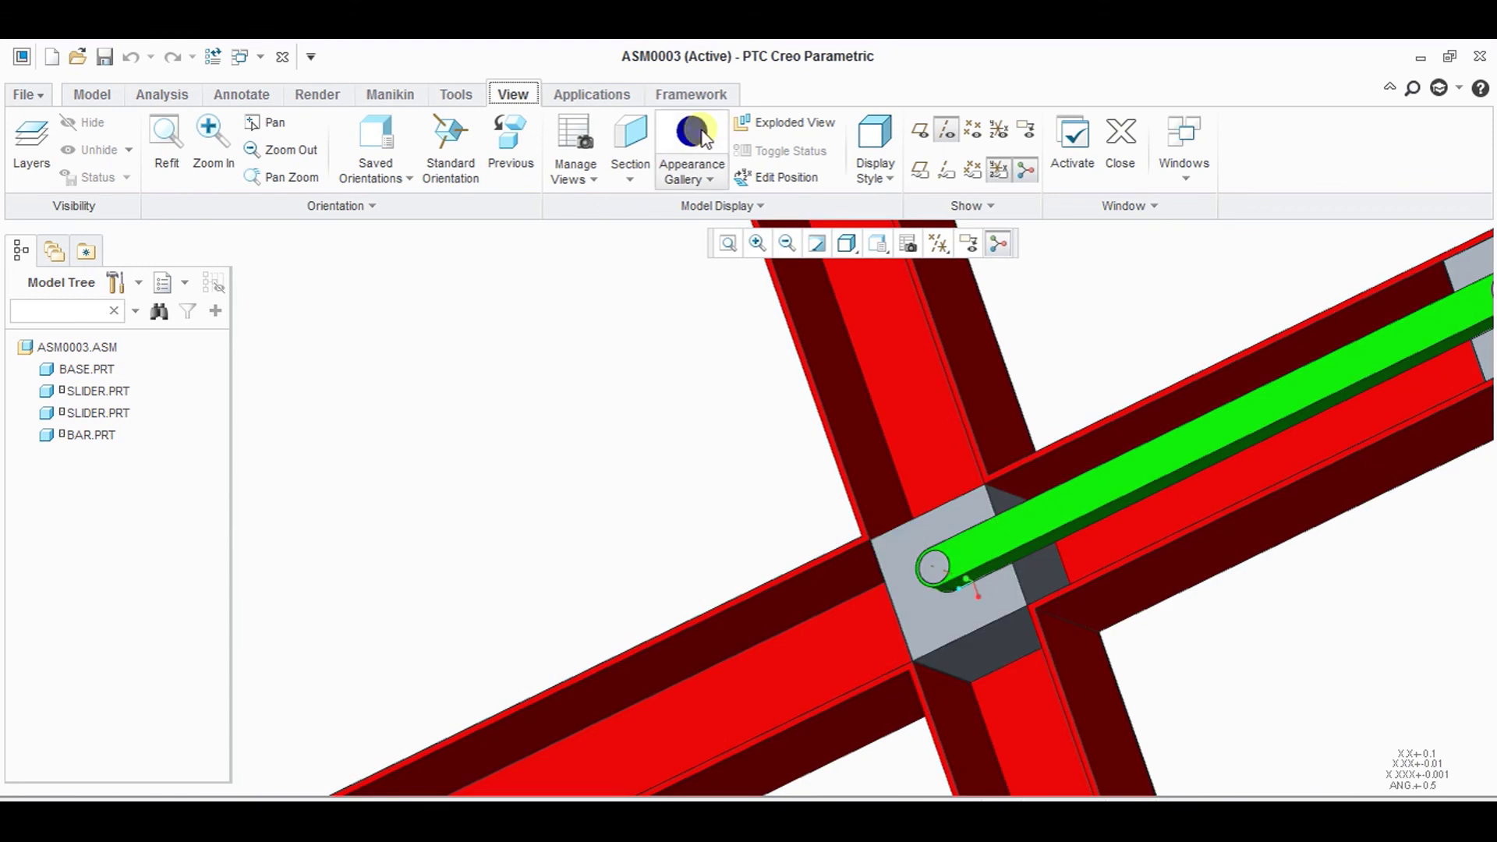
{"action": "left_click", "coordinate": [1387, 100]}
{"action": "left_click", "coordinate": [692, 135]}
{"action": "left_click", "coordinate": [1187, 404]}
{"action": "left_click", "coordinate": [1386, 100]}
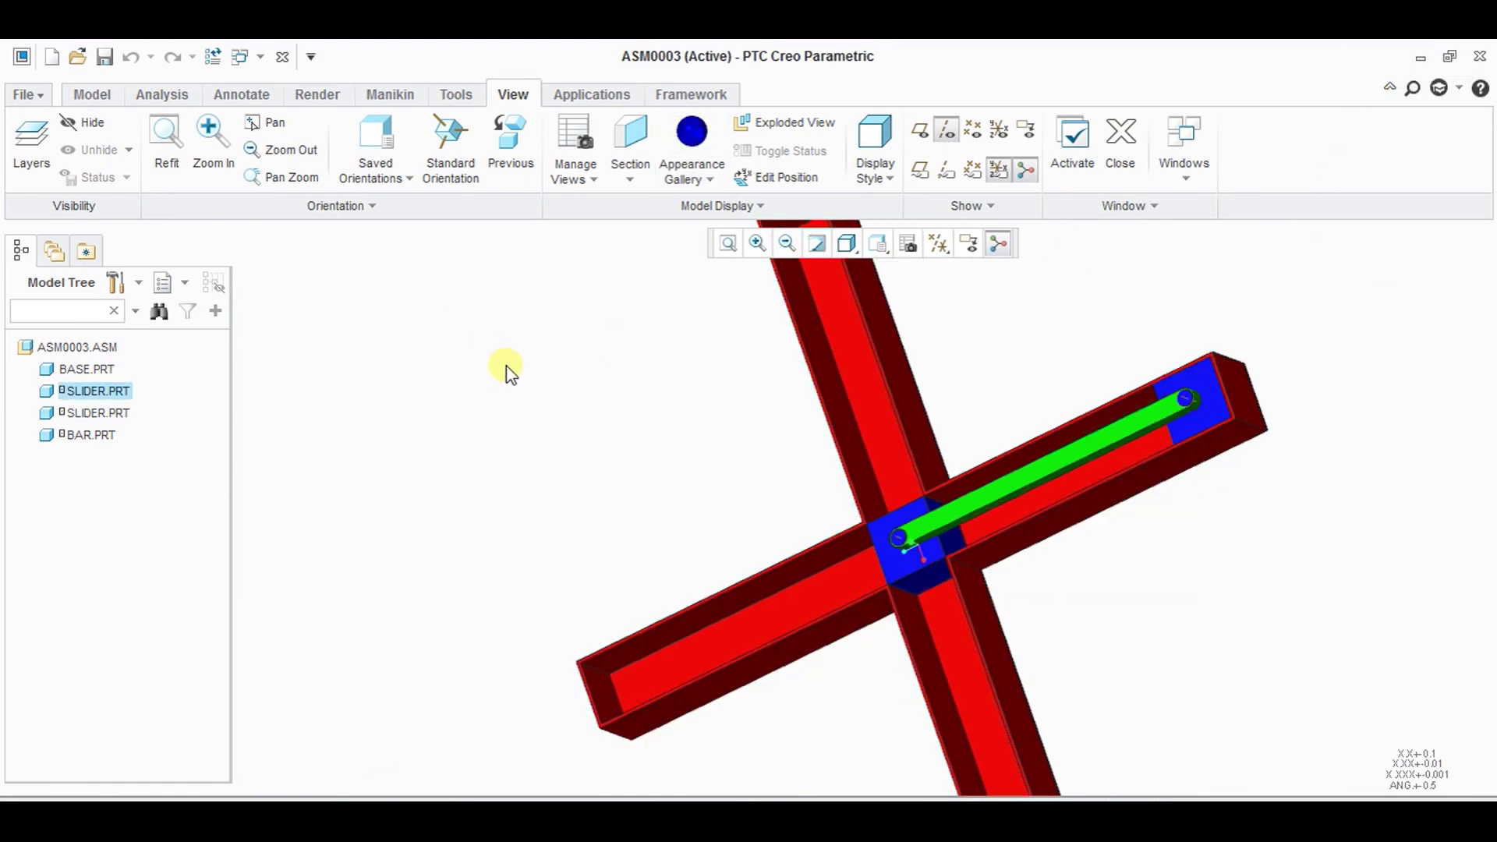
{"action": "left_click", "coordinate": [784, 245]}
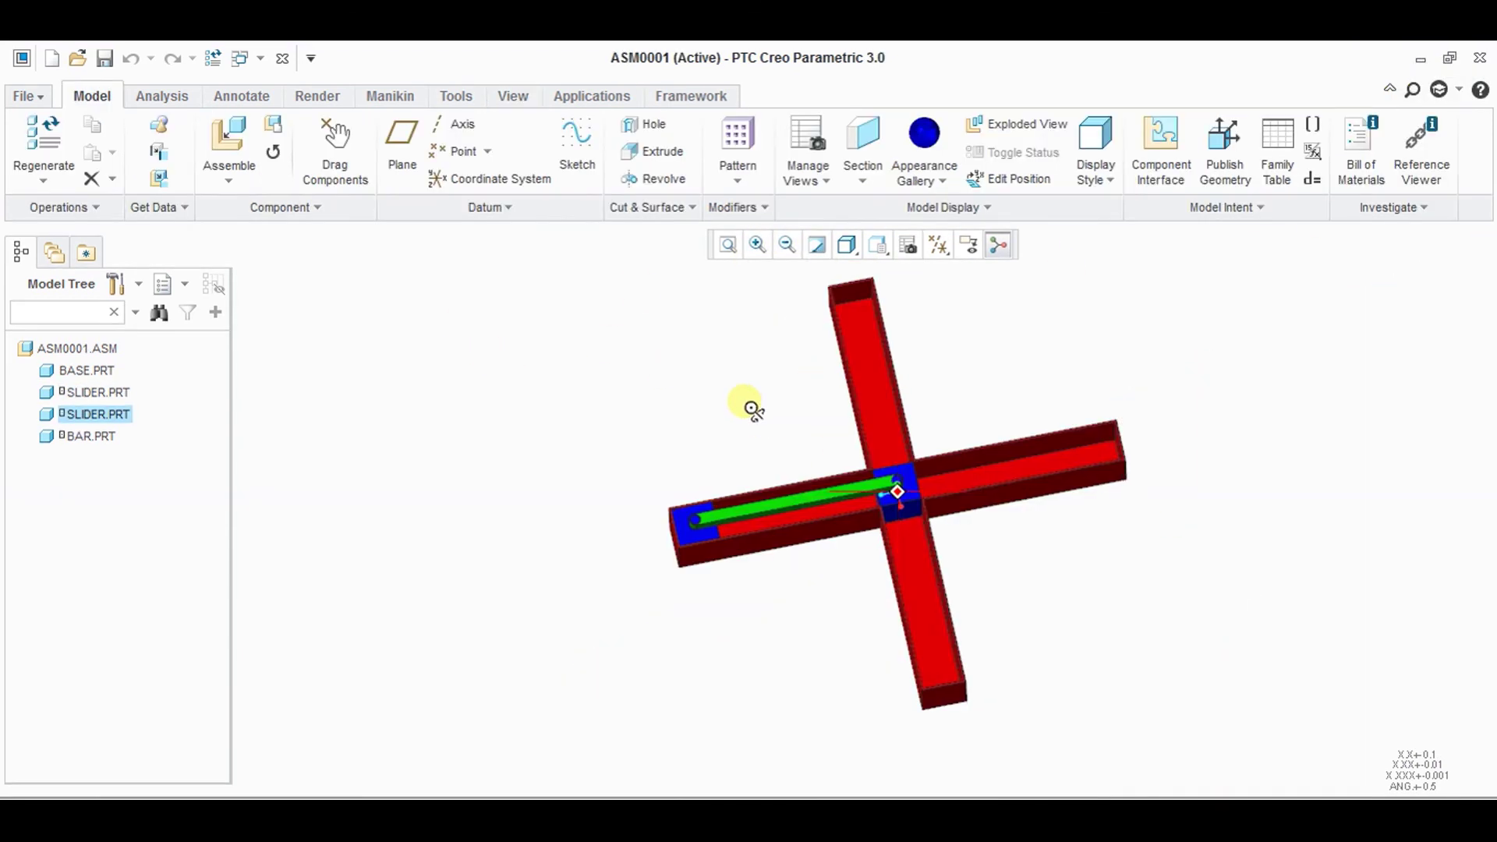
{"action": "scroll", "coordinate": [740, 409], "scroll_direction": "down", "scroll_amount": 1}
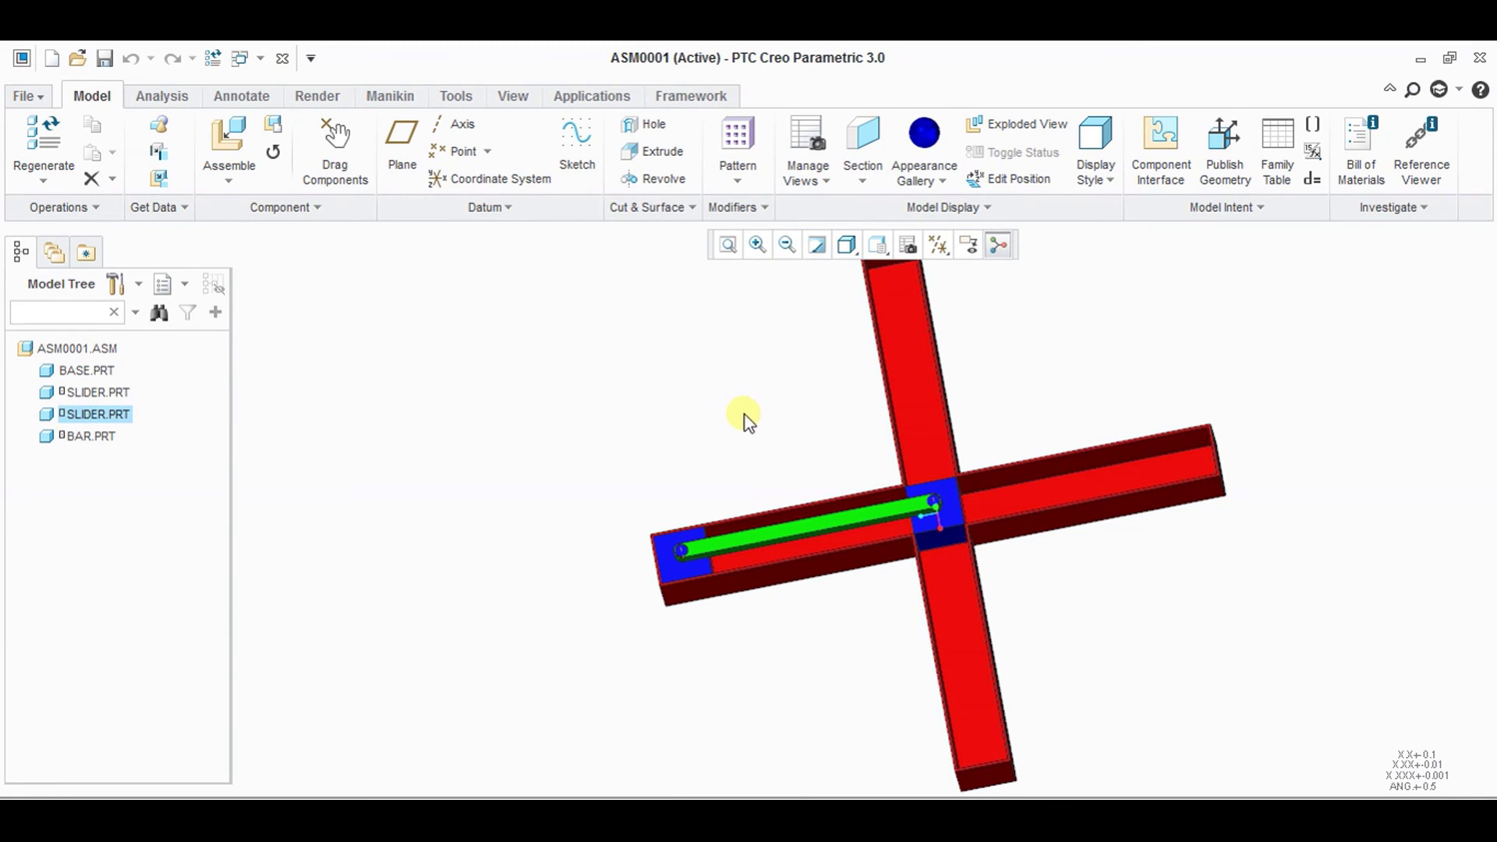
{"action": "left_click", "coordinate": [788, 245]}
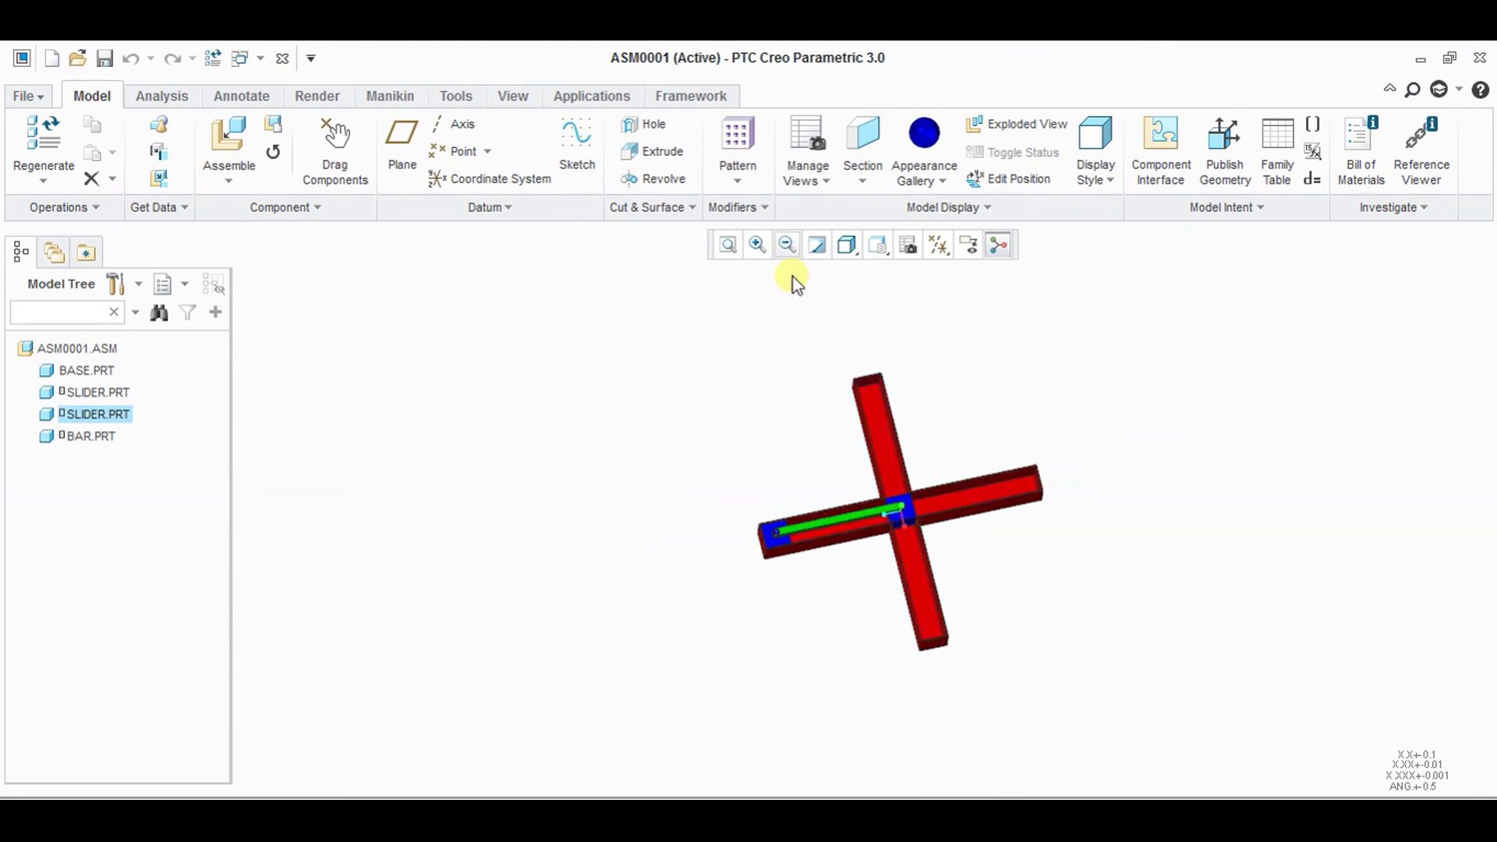
{"action": "left_click", "coordinate": [757, 246]}
{"action": "left_click_drag", "start_coordinate": [696, 316], "coordinate": [1036, 688]}
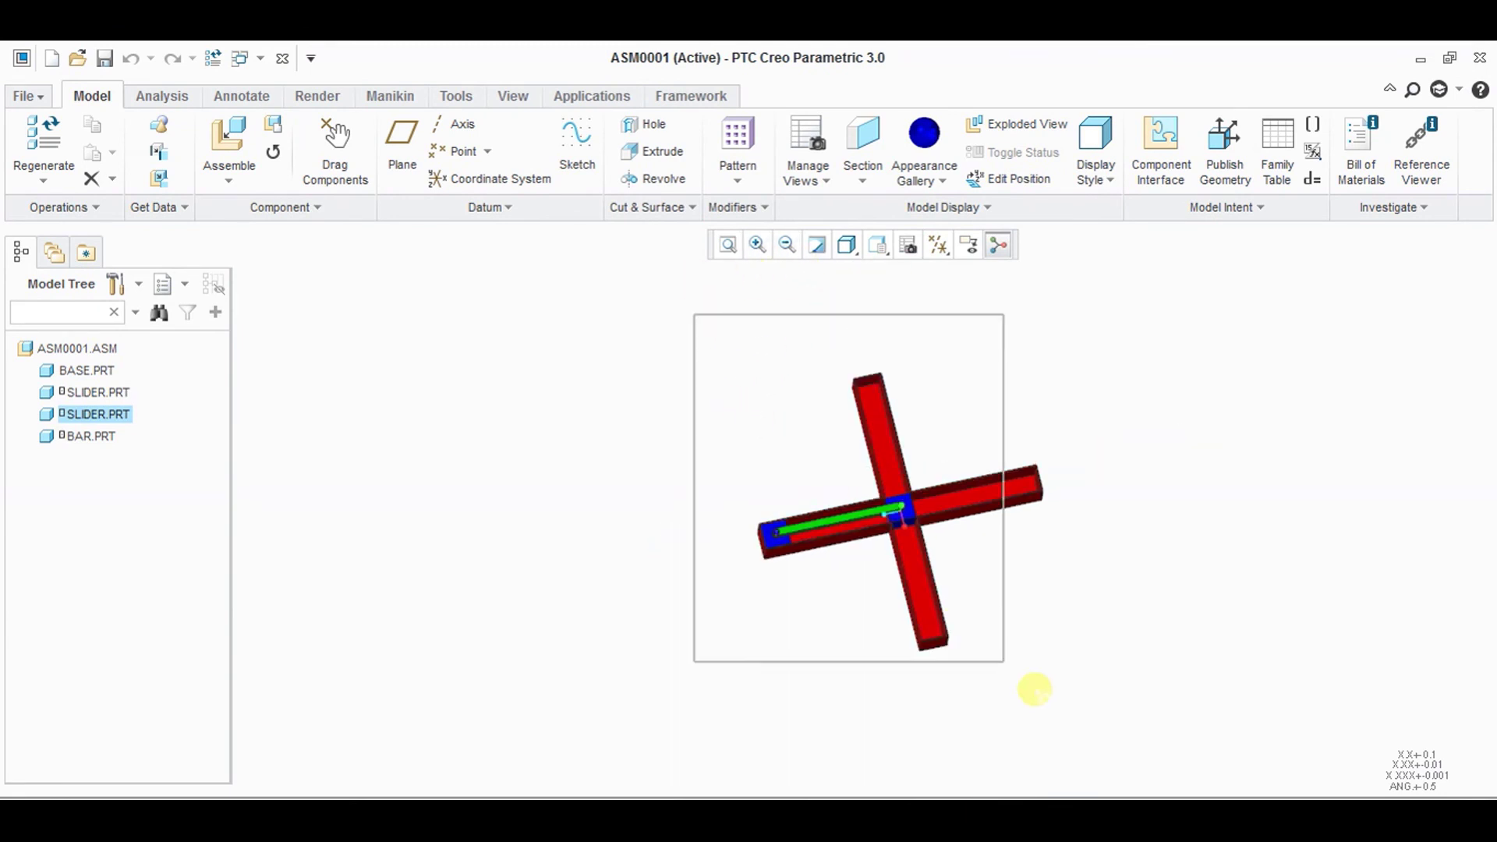
- Enter Mechanism and add a 10 deg/sec Velocity servo motor on the bar's joint axis
{"action": "left_click", "coordinate": [592, 100]}
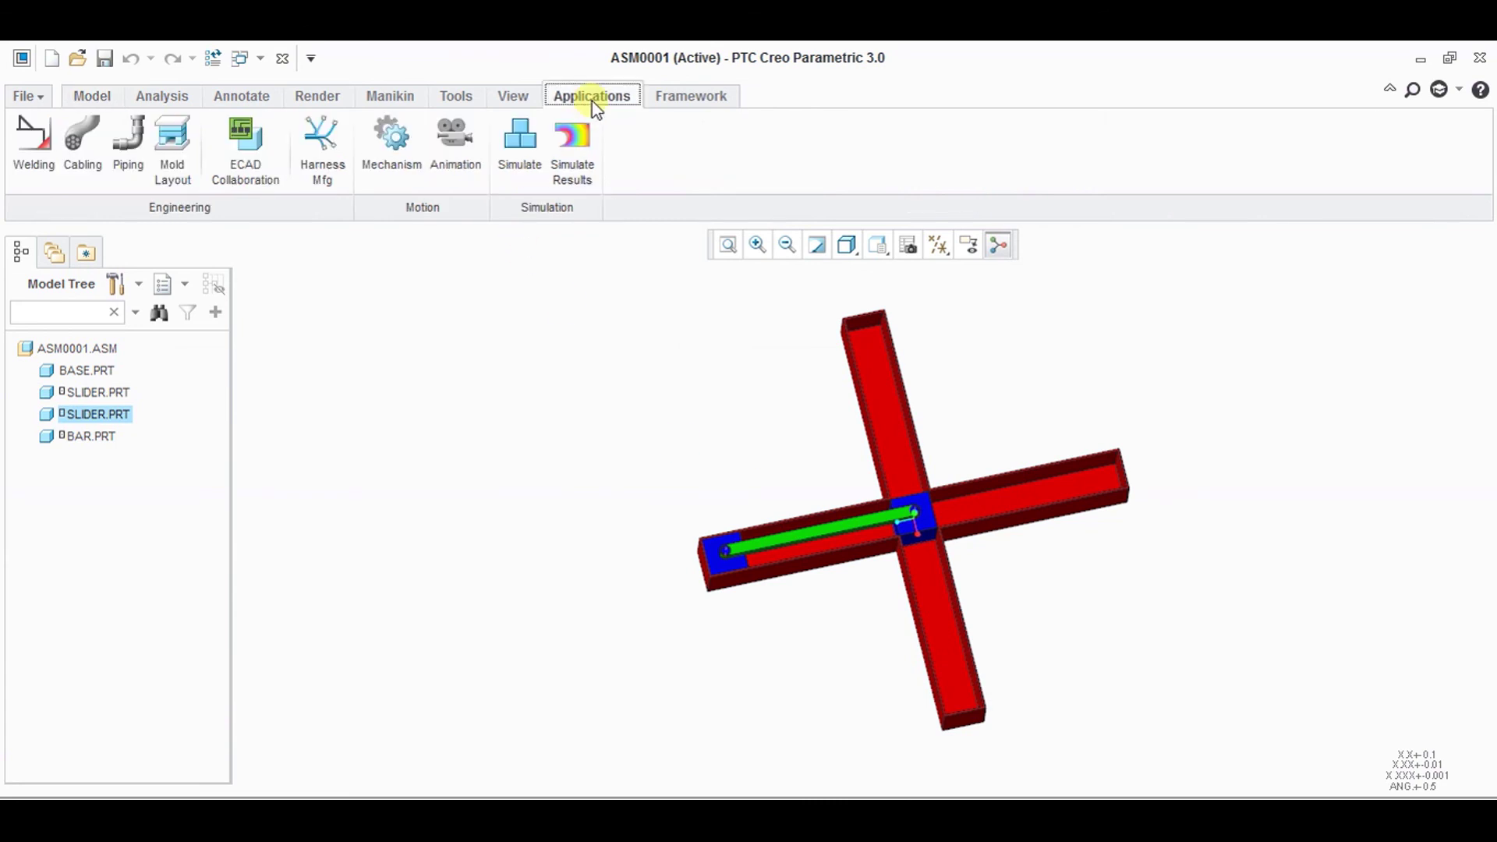
{"action": "left_click", "coordinate": [384, 178]}
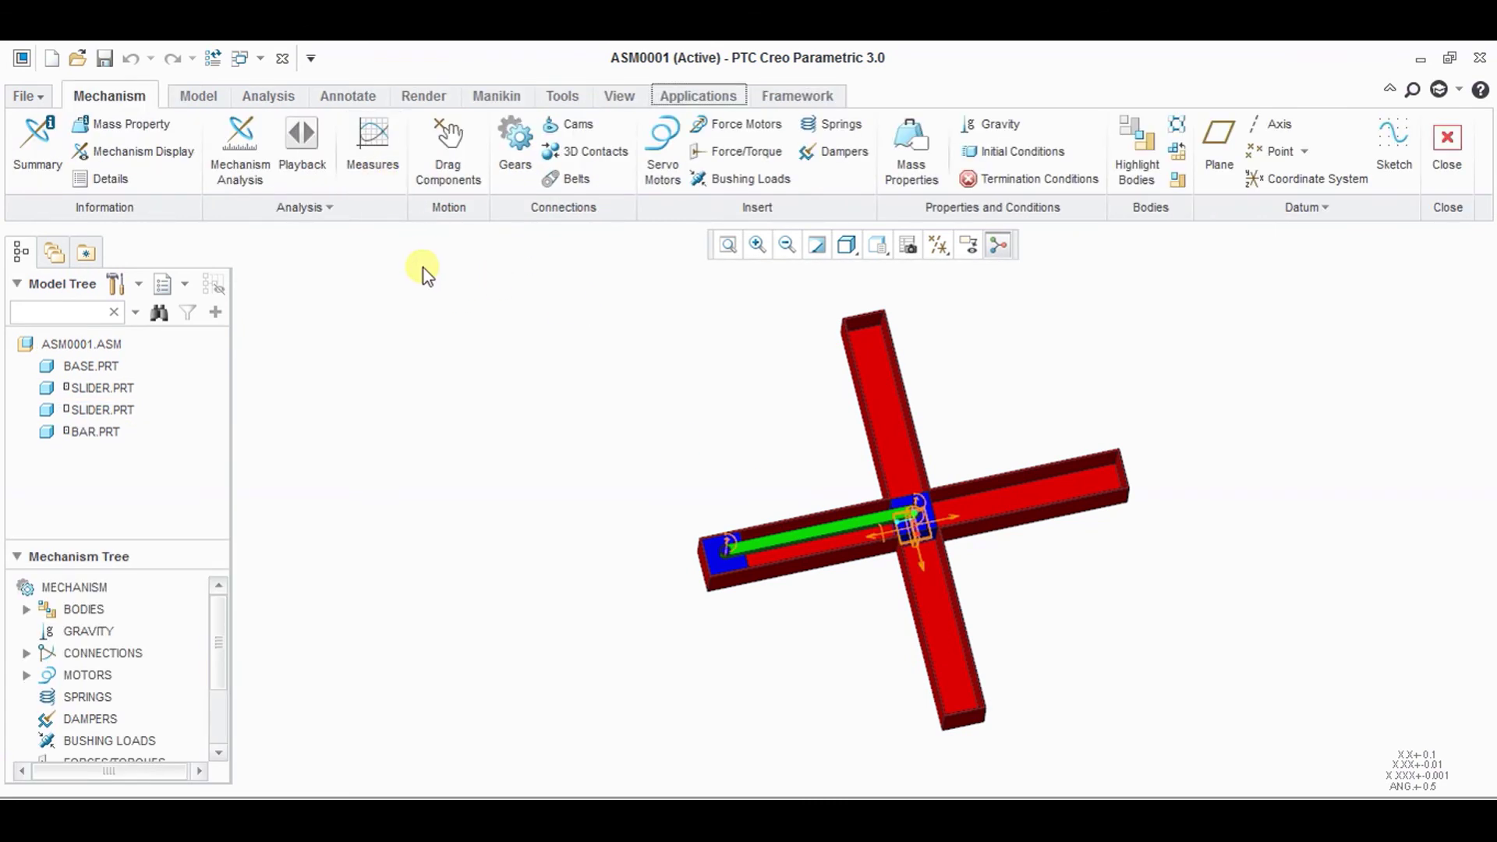
{"action": "left_click", "coordinate": [658, 173]}
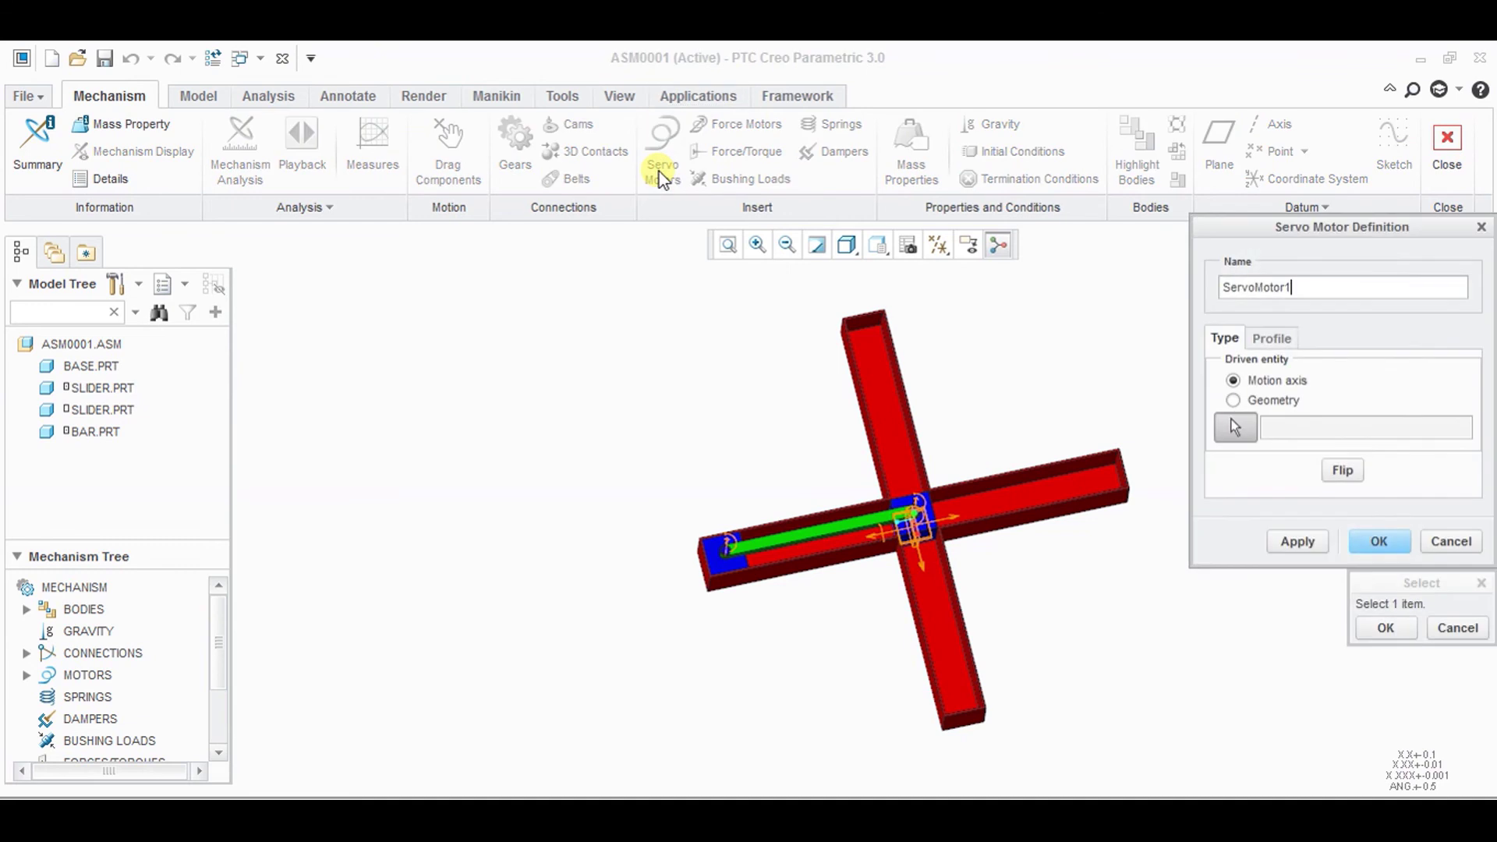
{"action": "left_click", "coordinate": [730, 548]}
{"action": "left_click", "coordinate": [1268, 342]}
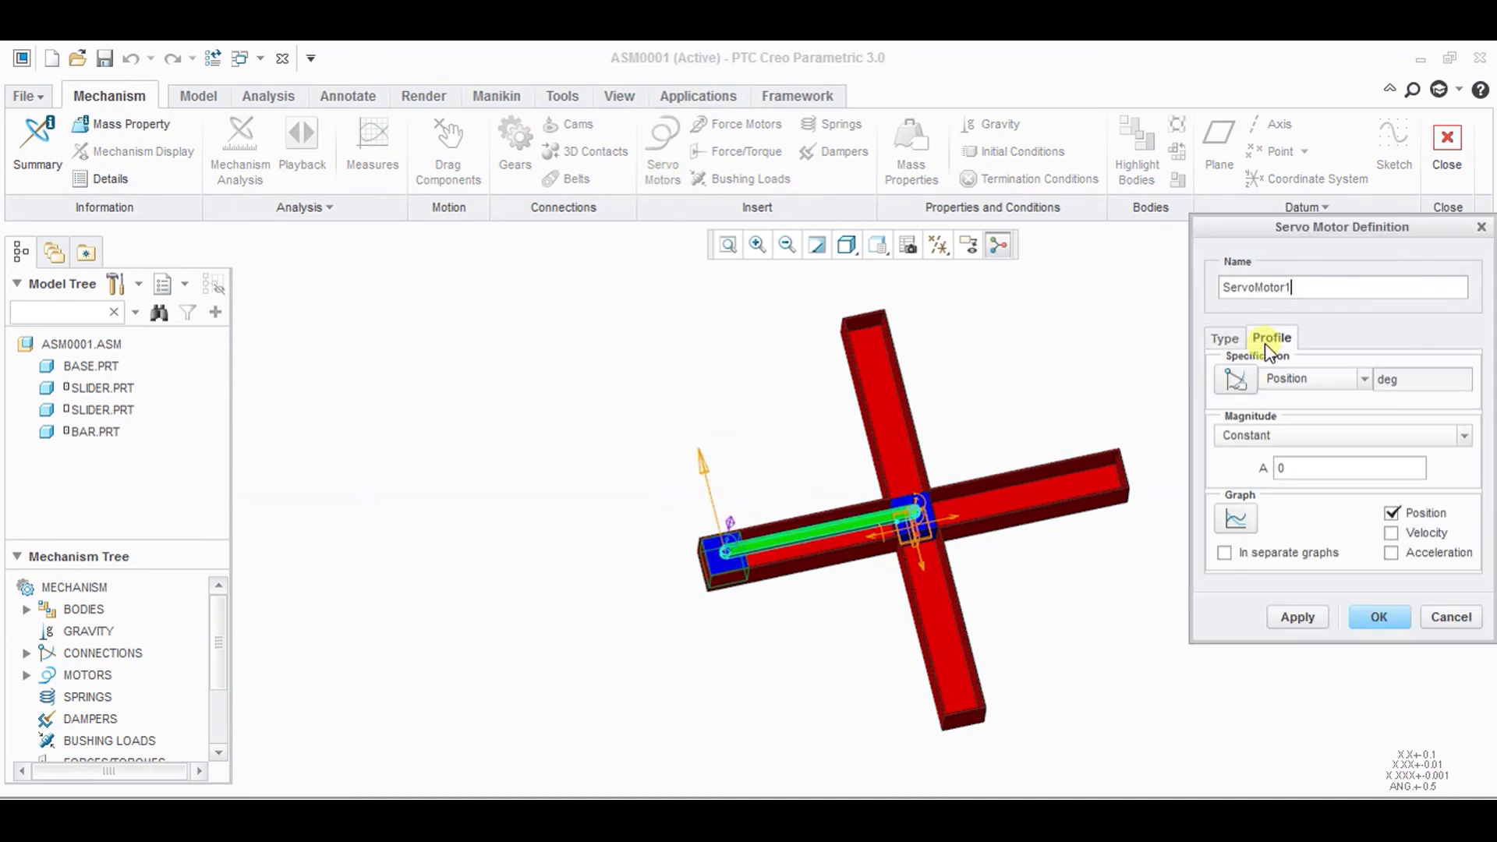
{"action": "left_click", "coordinate": [1344, 378]}
{"action": "left_click", "coordinate": [1285, 417]}
{"action": "left_click", "coordinate": [1327, 475]}
{"action": "type", "text": "10"}
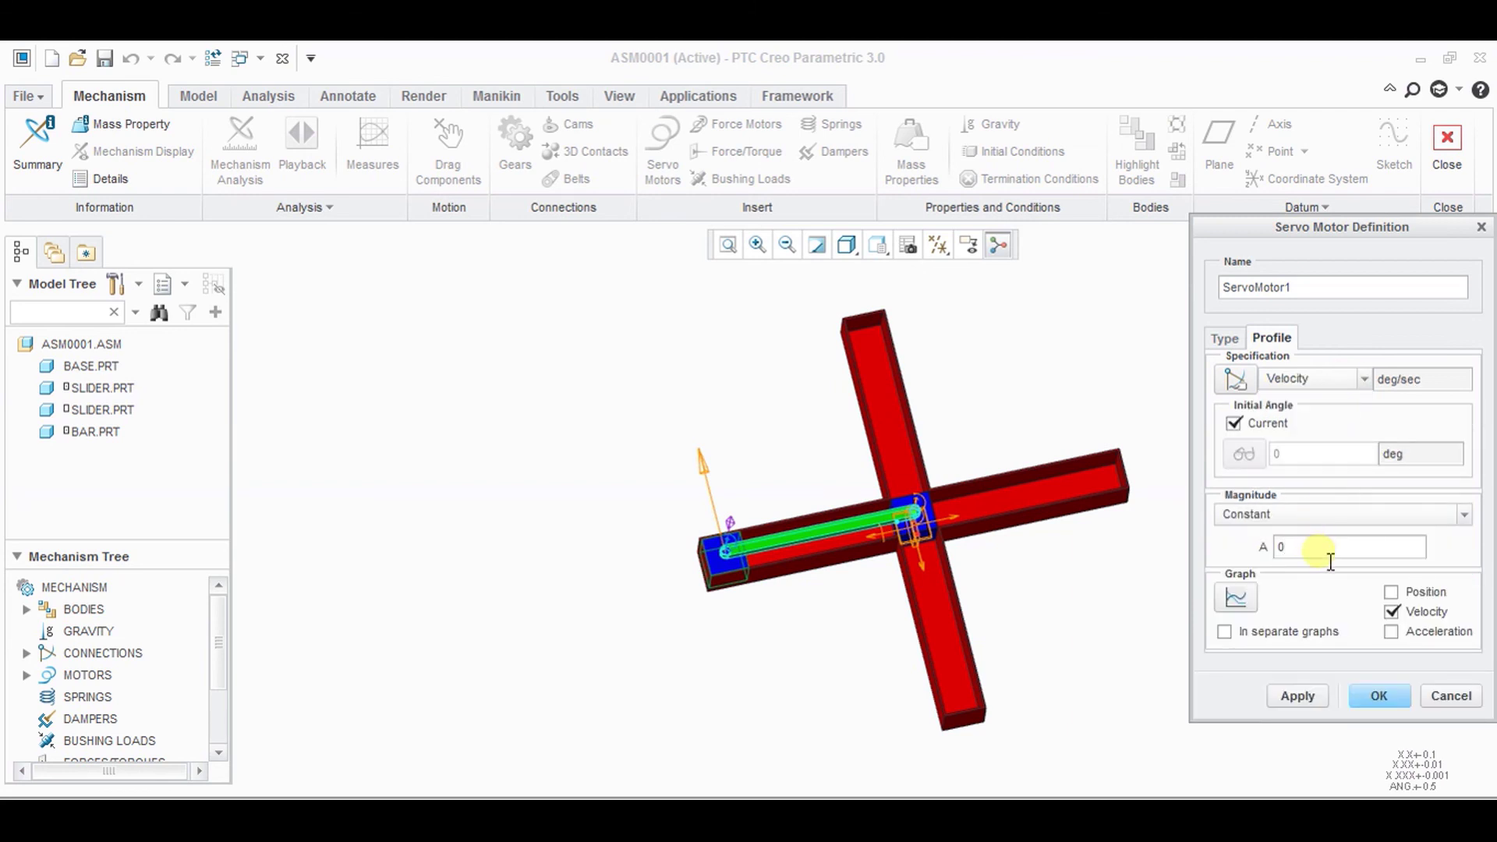
{"action": "left_click", "coordinate": [1377, 697]}
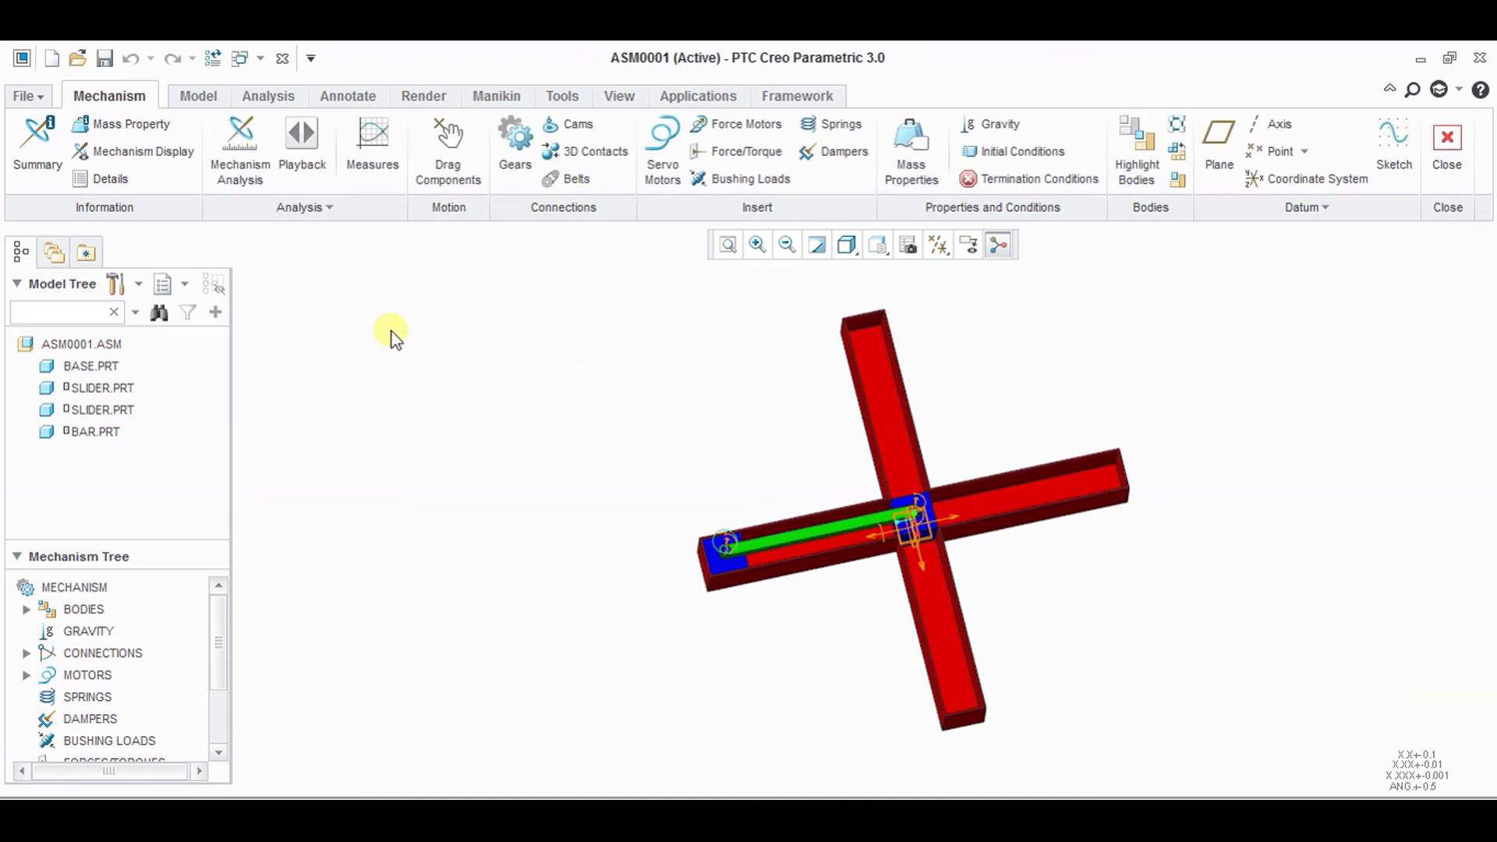
- Define a position analysis ending at 50 seconds and run it
{"action": "left_click", "coordinate": [247, 185]}
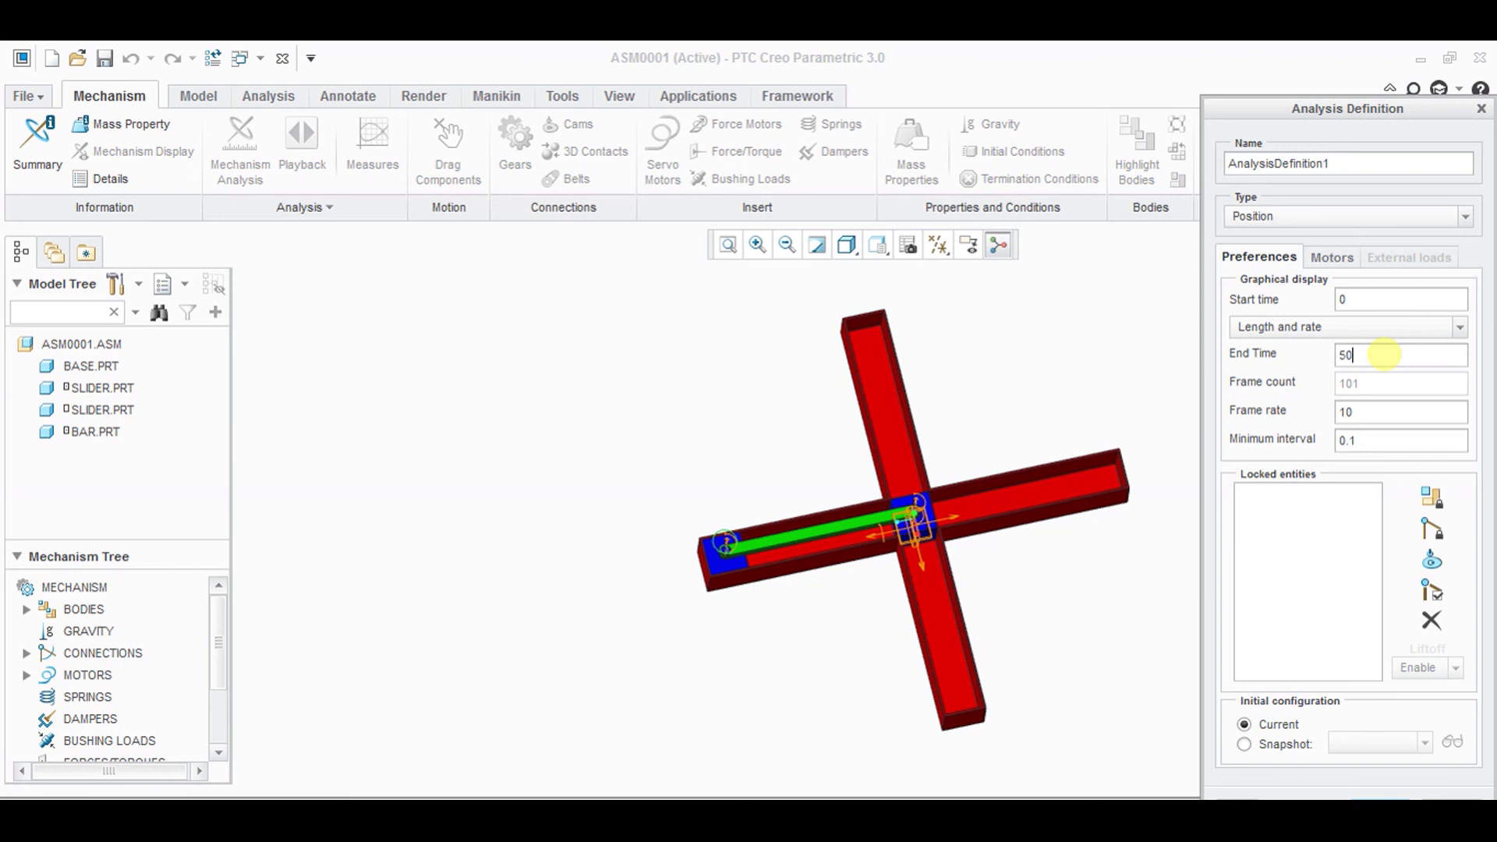
{"action": "left_click_drag", "start_coordinate": [1337, 108], "coordinate": [1277, 55]}
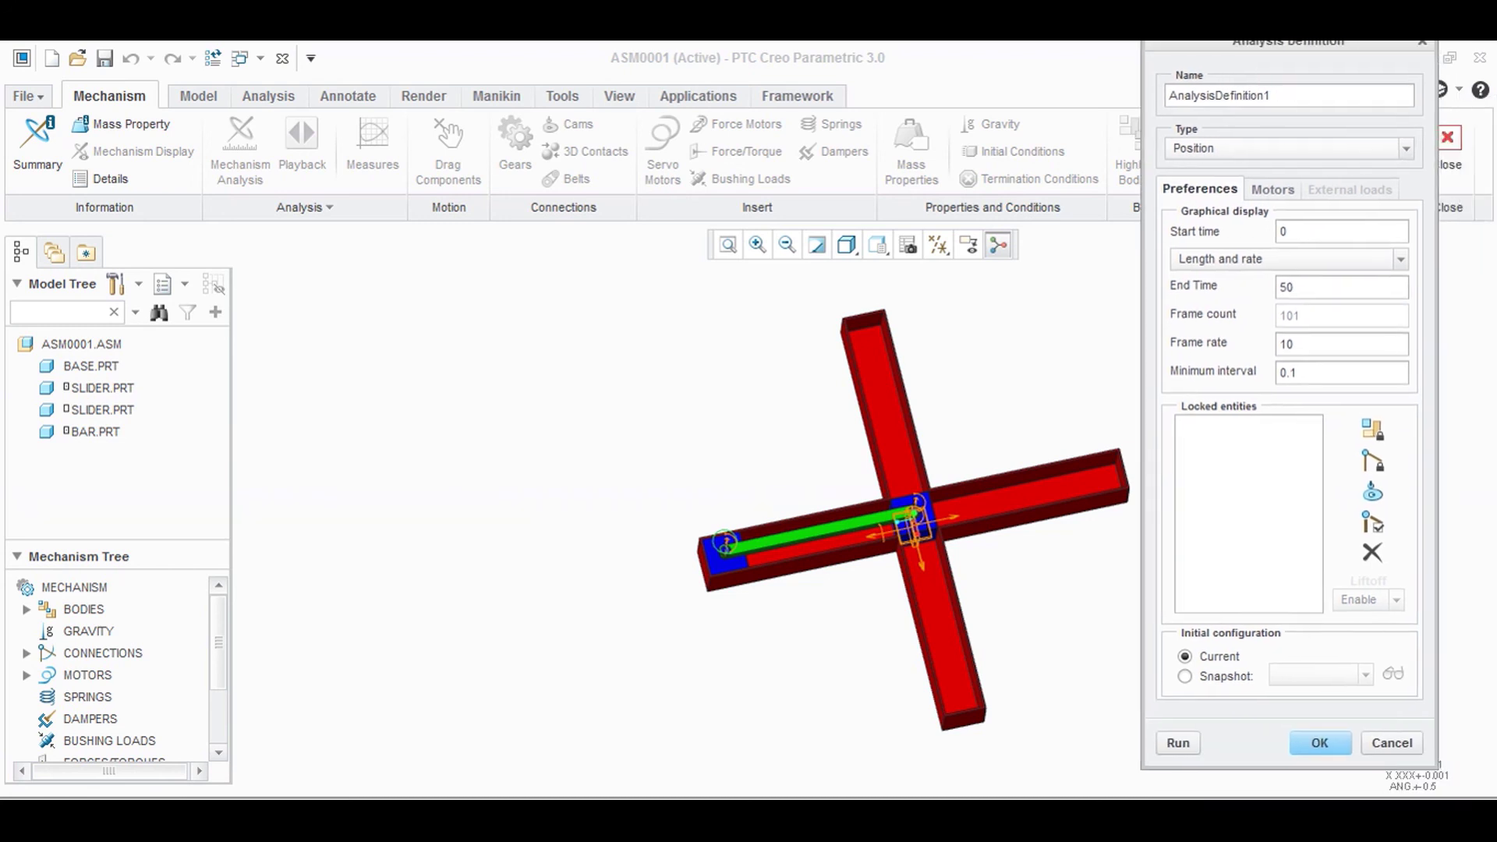
{"action": "left_click", "coordinate": [1181, 758]}
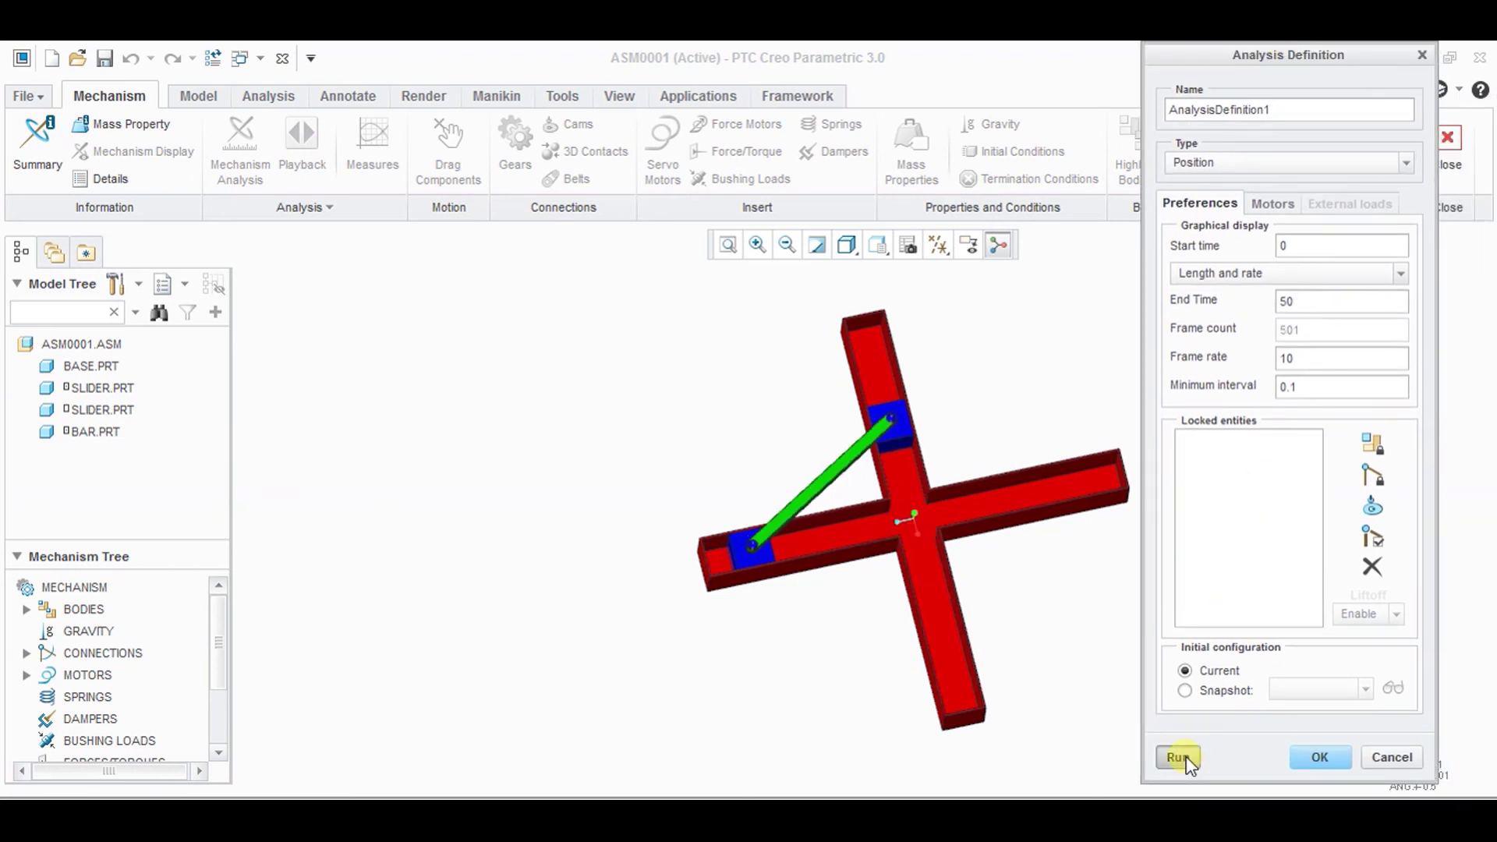